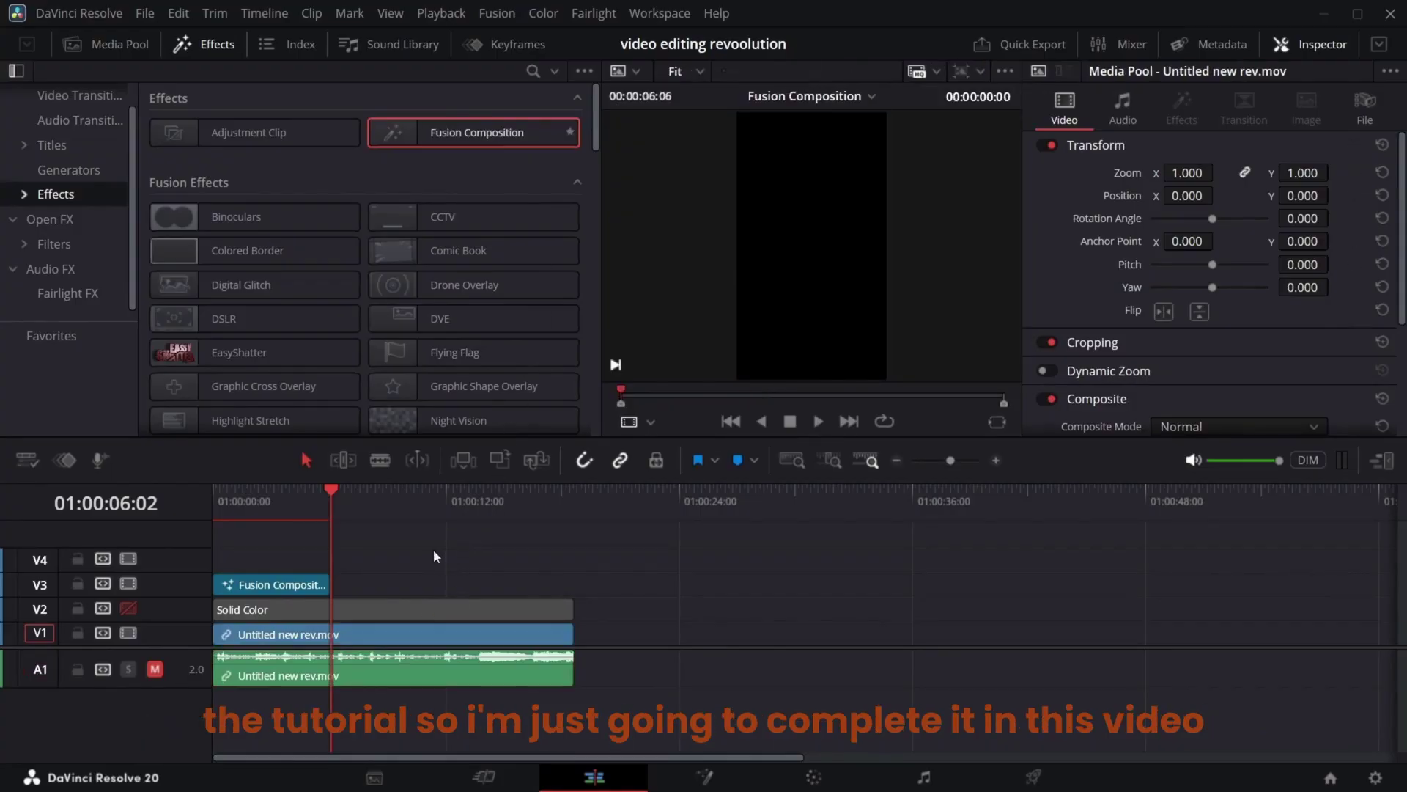
Add a Fusion Composition on track V4 starting at 01:00:06:02 and trim its end to 01:00:09:05
drag(447, 135, 377, 548)
drag(379, 513, 390, 504)
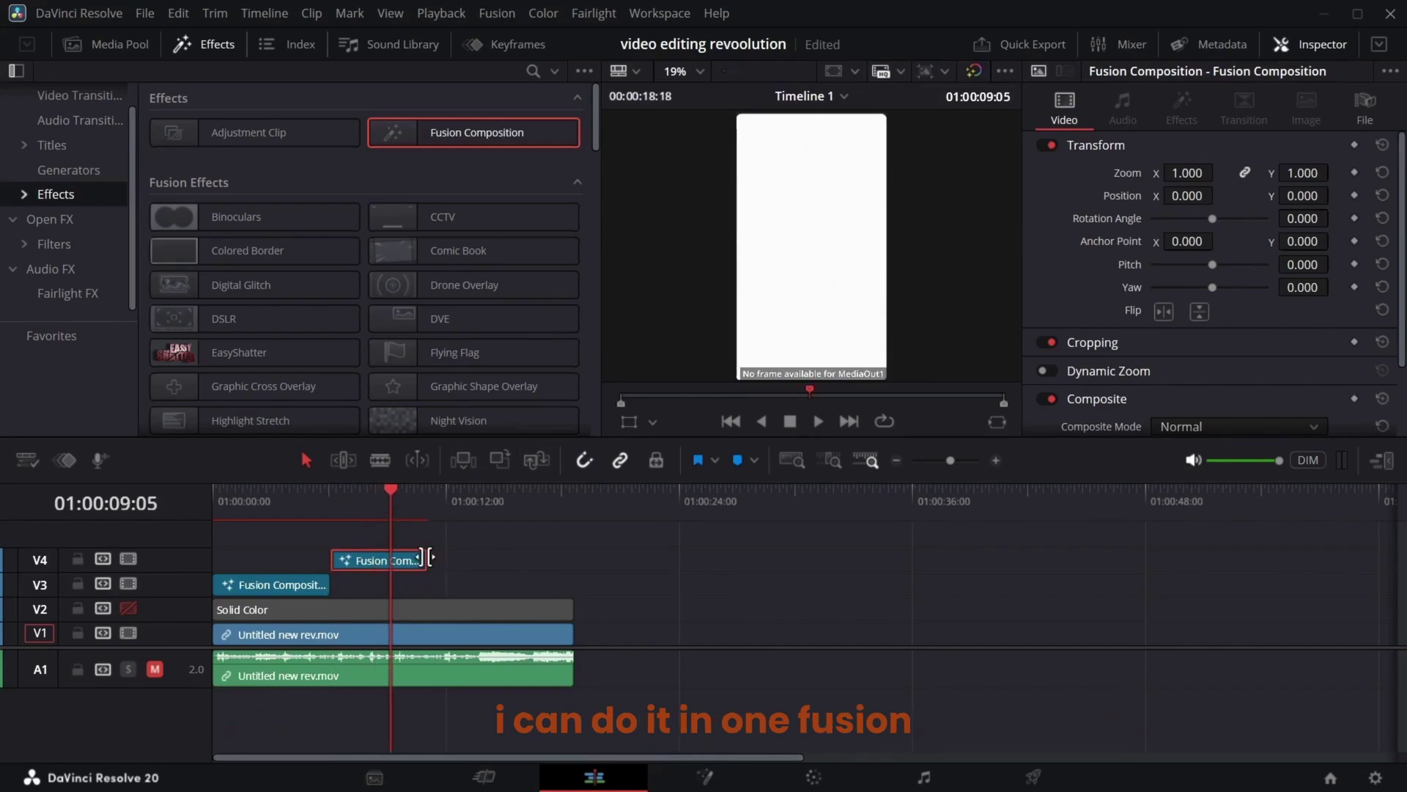
drag(425, 559, 388, 563)
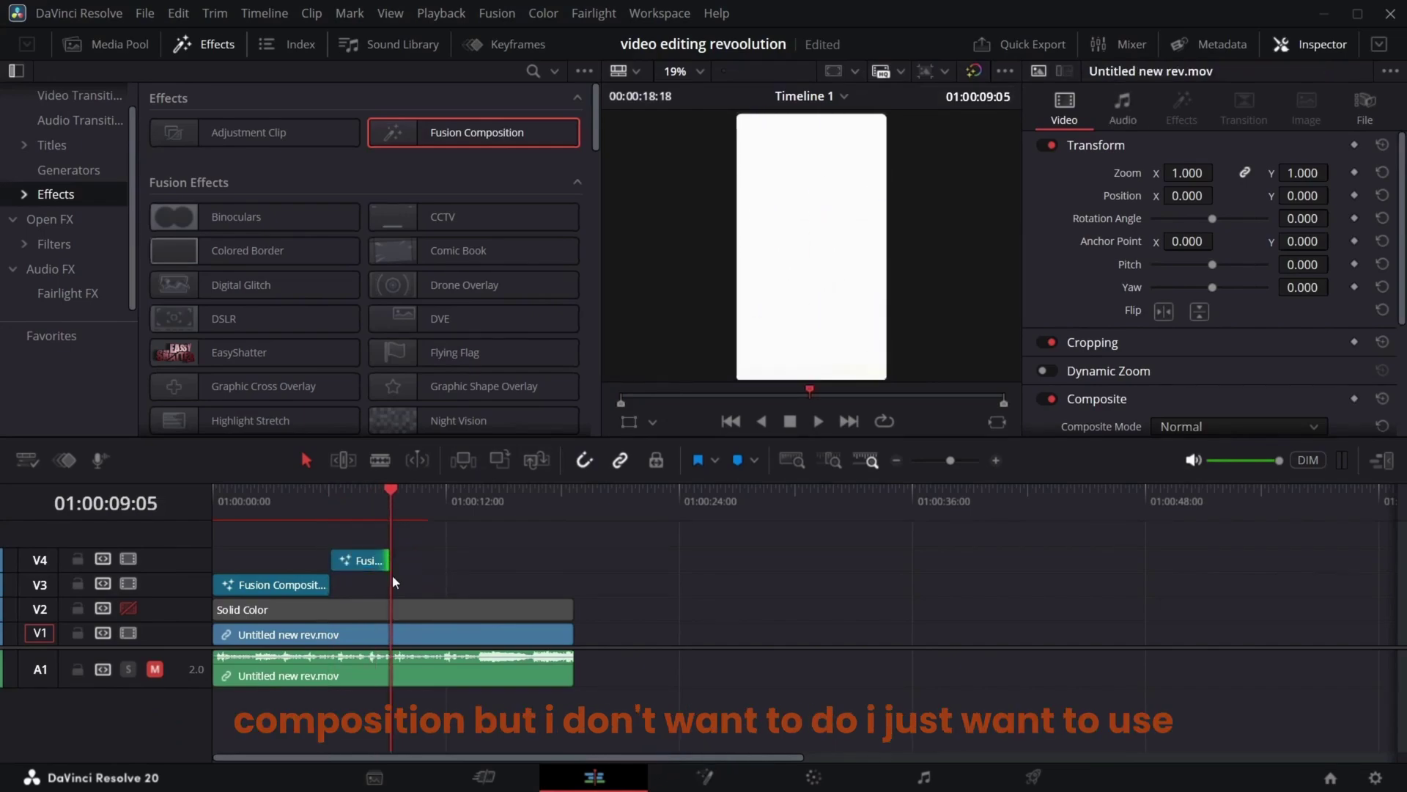
Locate the scene change at 01:00:13:18 and add a Fusion Composition on track V3 directly after the V4 clip's end
drag(384, 486, 483, 489)
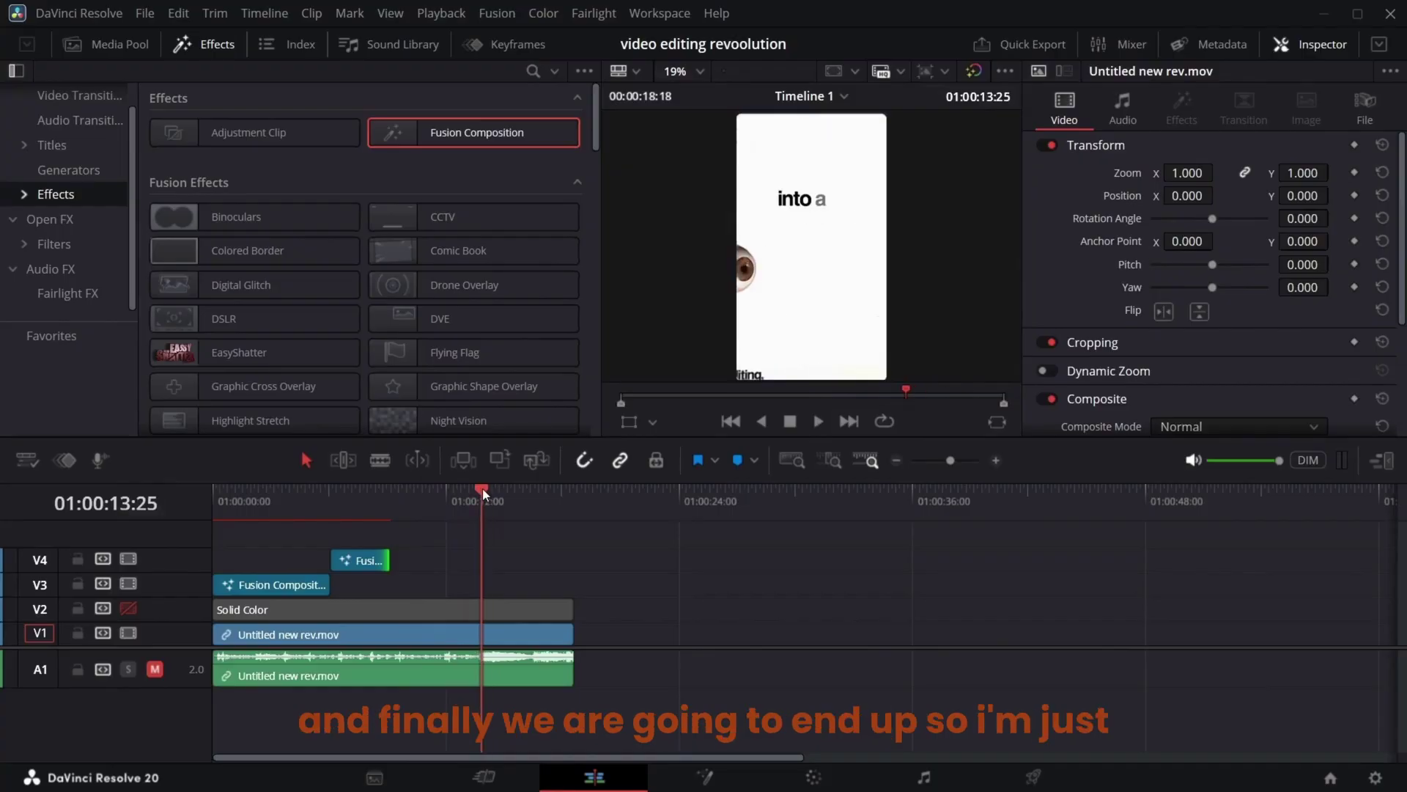
key(Left)
key(Left)
key(Left)
key(Left)
key(Left)
key(Left)
key(Left)
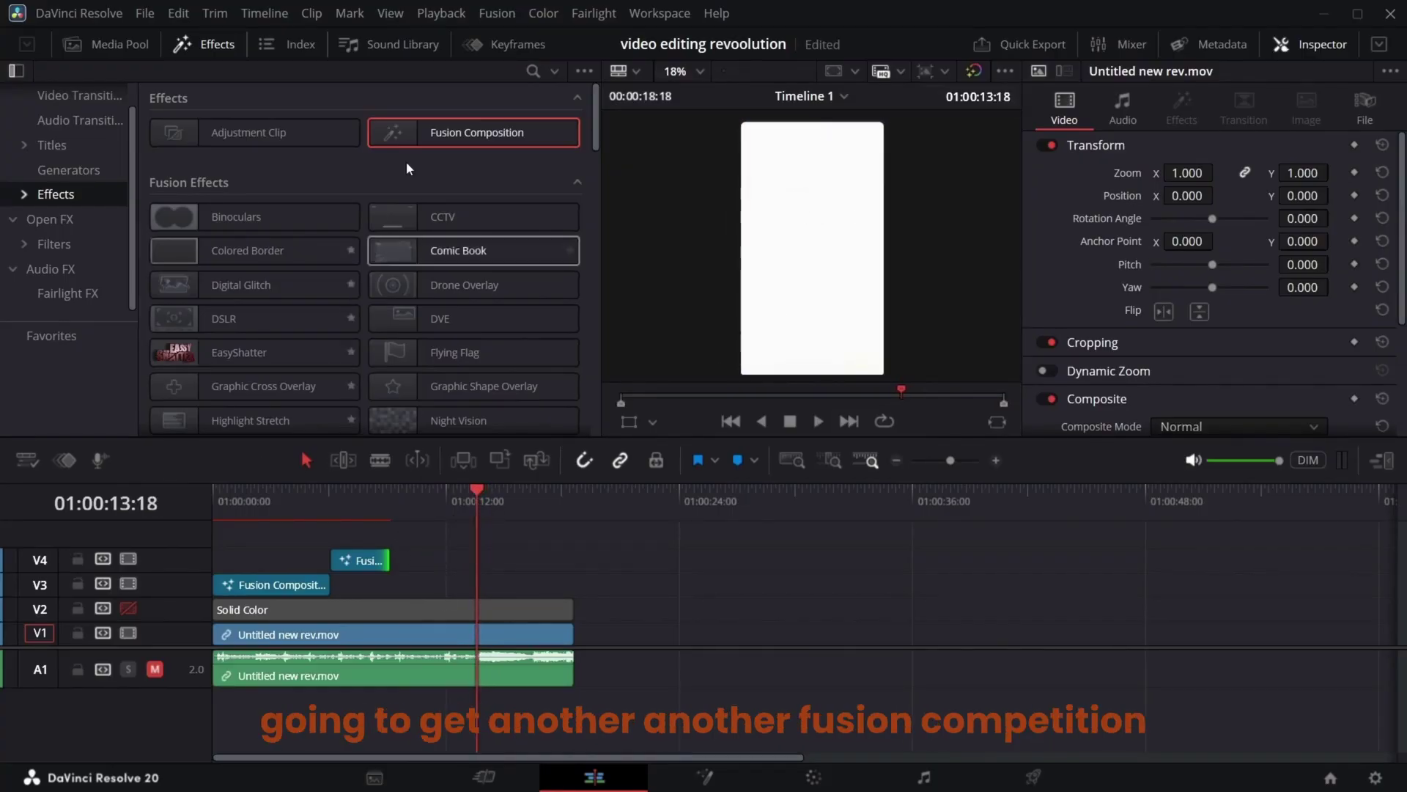
drag(450, 132, 393, 588)
Trim the second V3 composition to end at 01:00:13:18 and add another Fusion Composition on V4 from there to the footage's end
drag(388, 486, 481, 522)
key(Left)
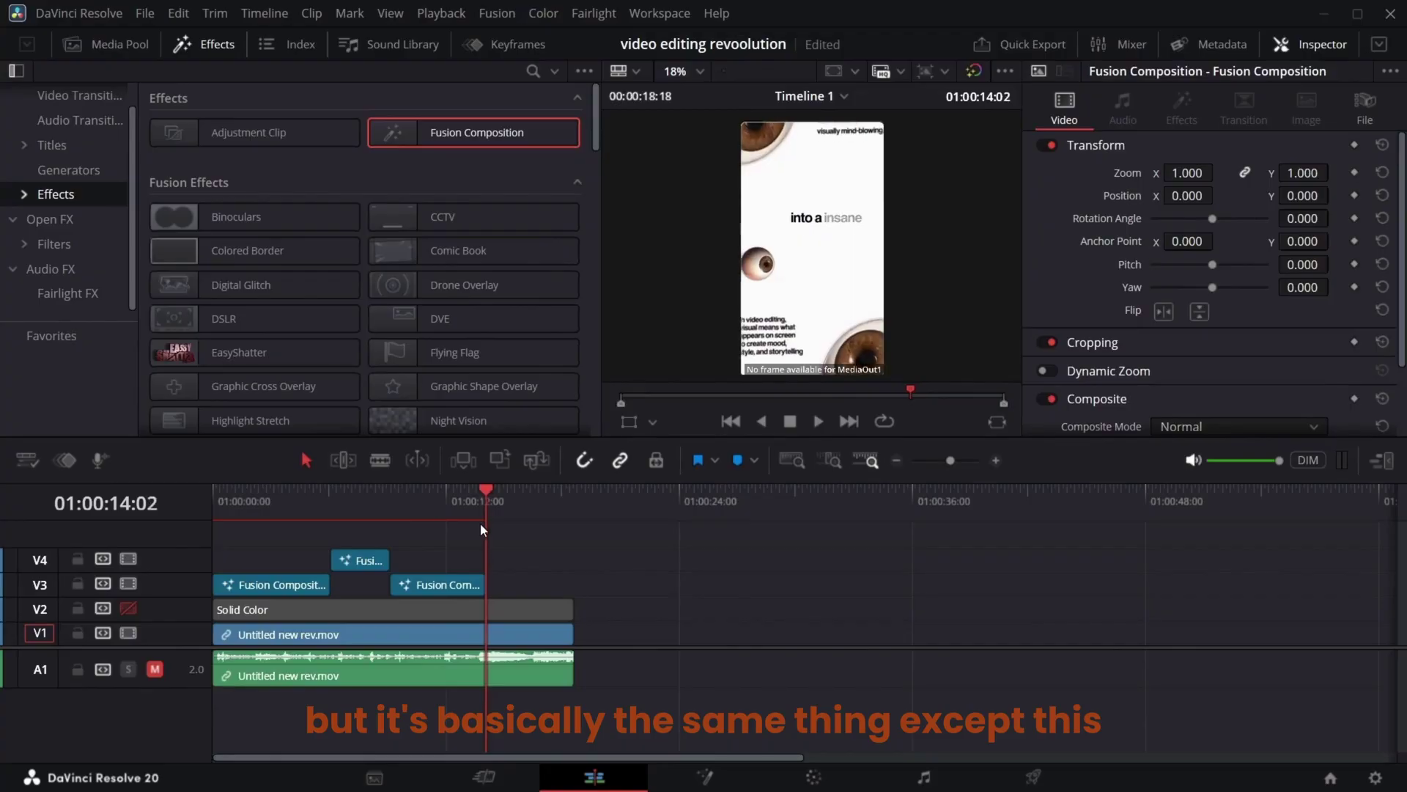
key(Left)
key(Left)
key(Left)
key(Left)
key(Left)
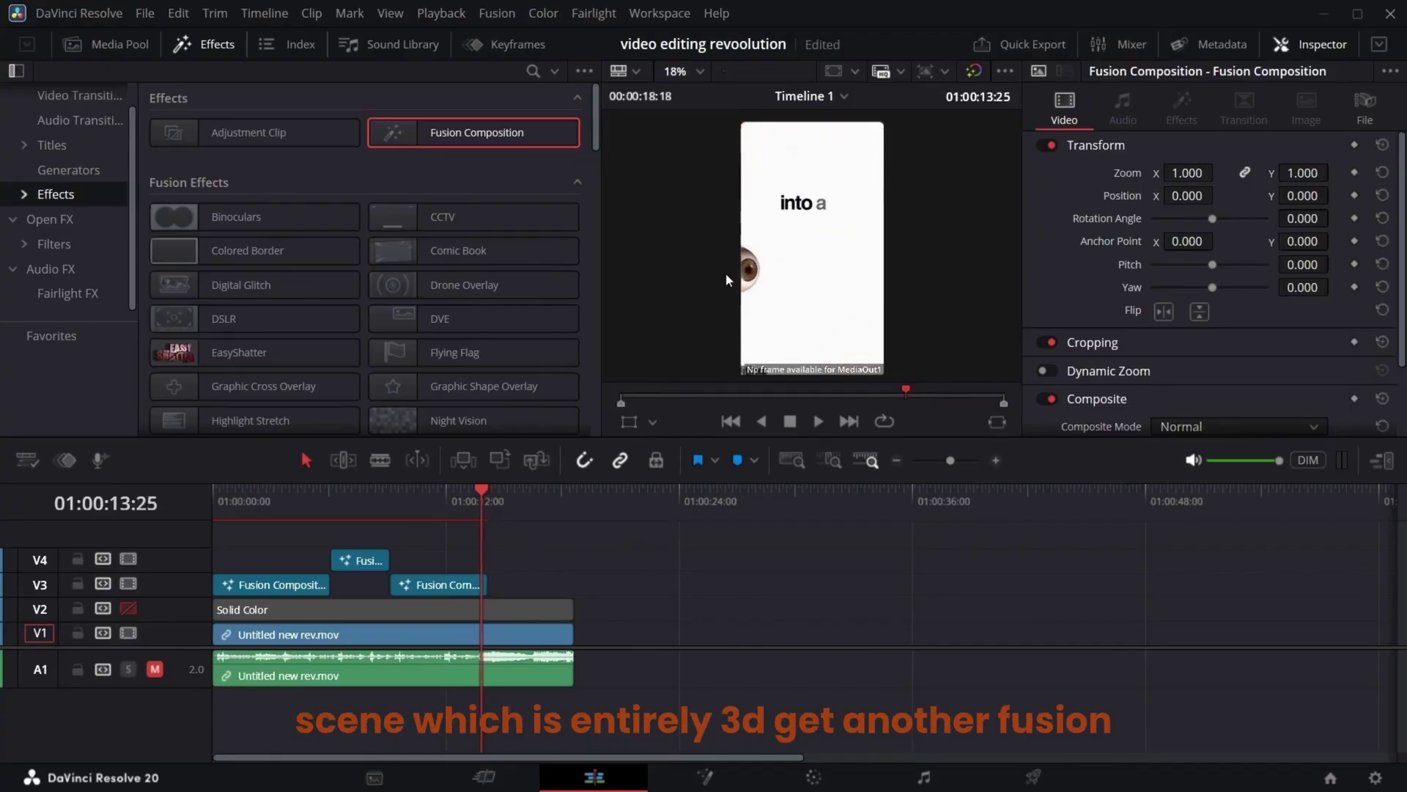
drag(460, 141, 337, 489)
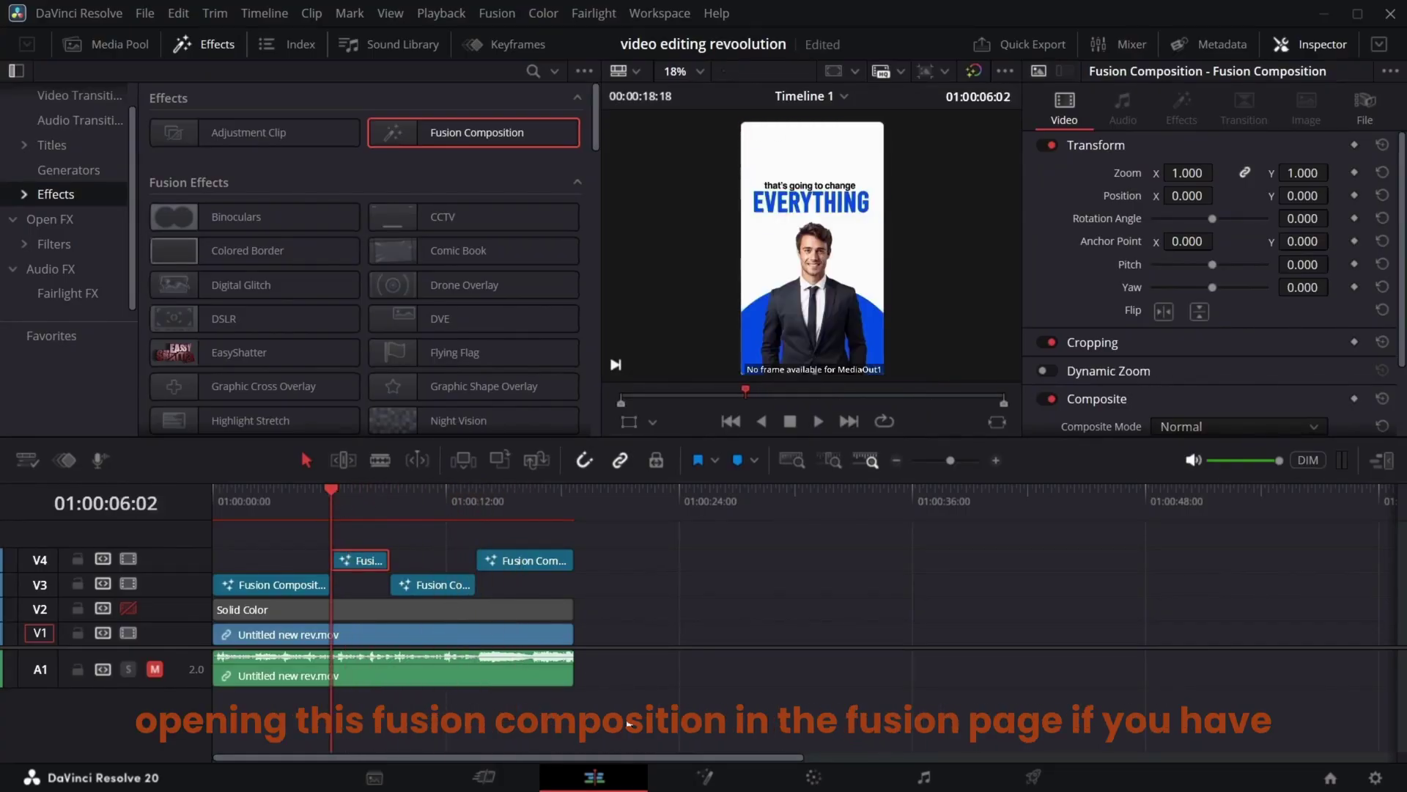
Open the first V4 composition on the Fusion page and view the Merge7 output at frame 28
click(708, 778)
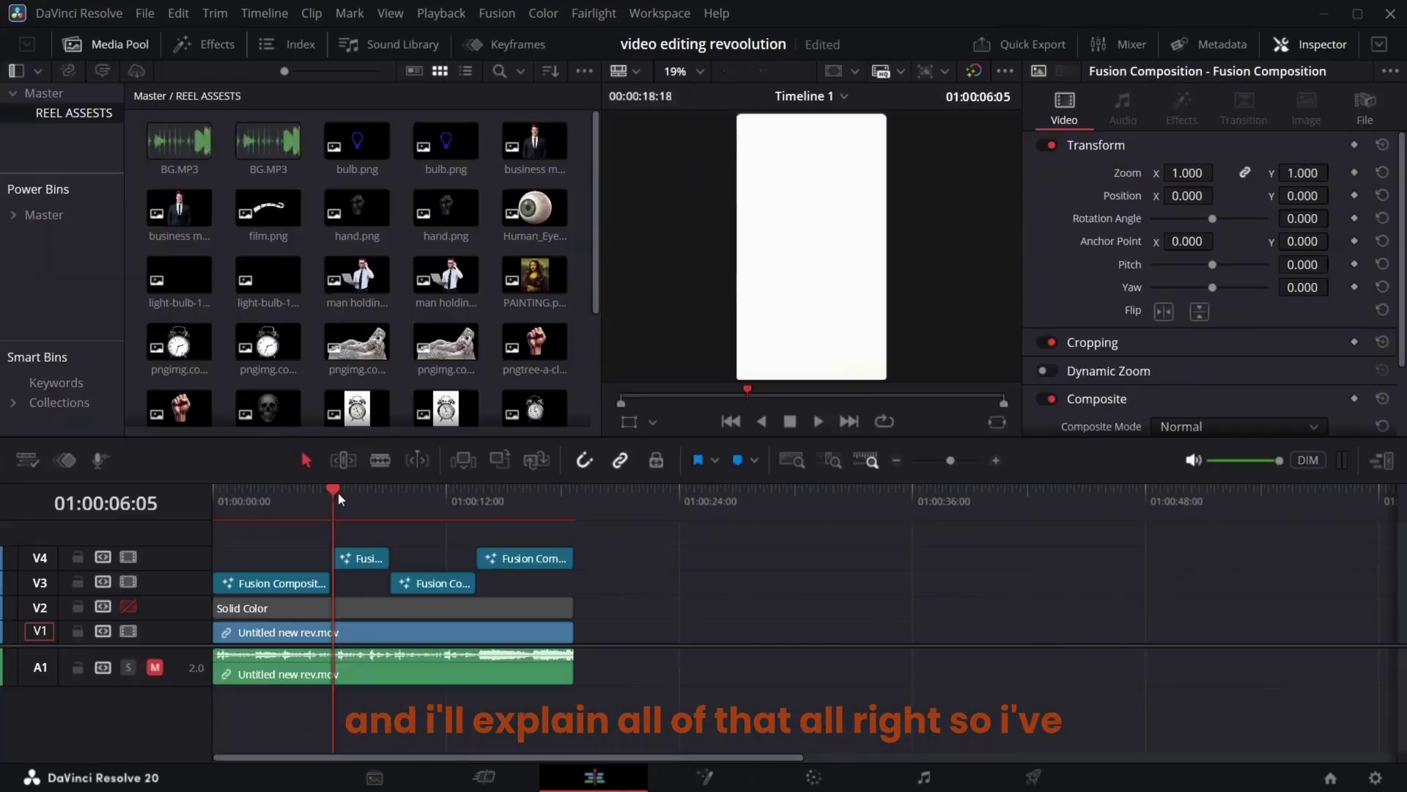
drag(337, 493, 359, 495)
click(703, 777)
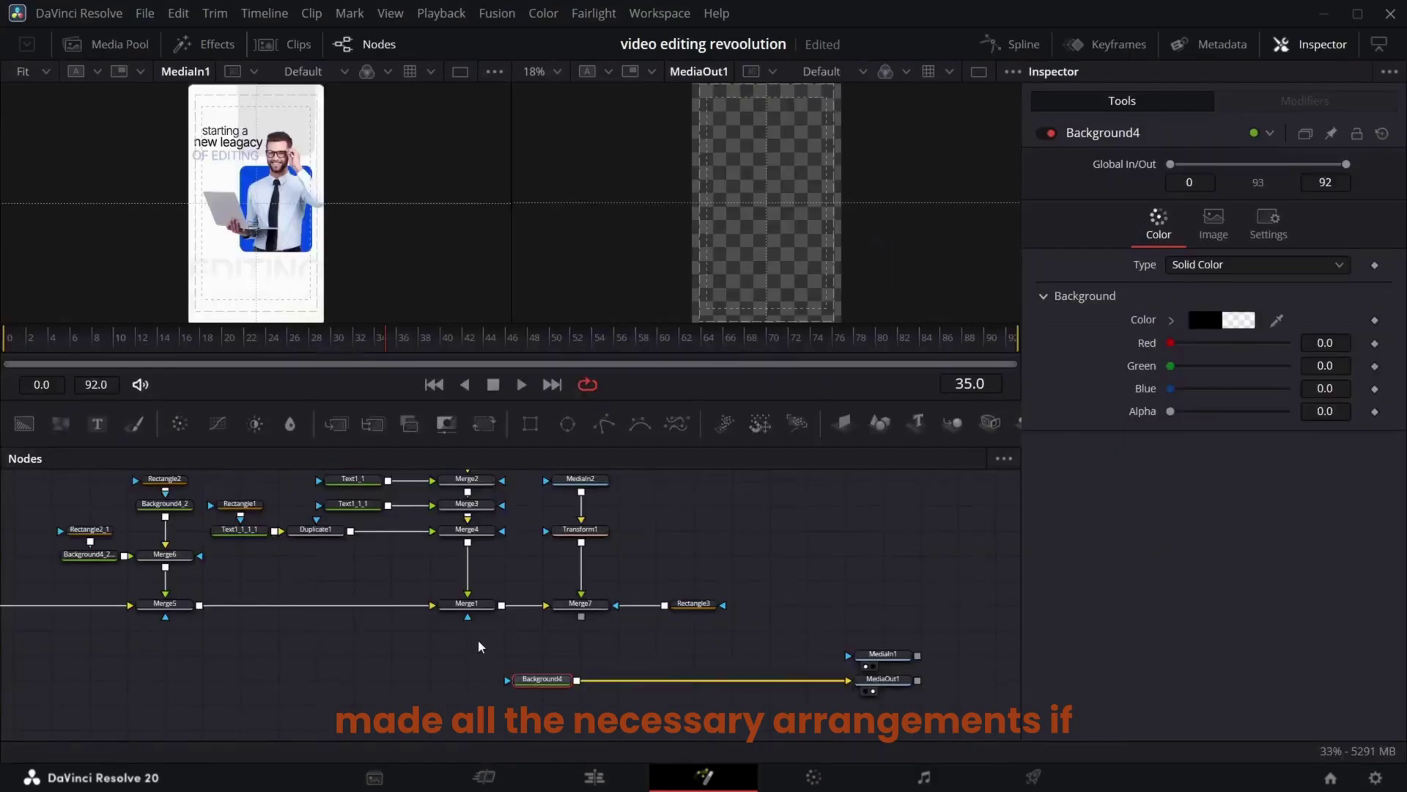
scroll(587, 615, up, 10)
scroll(664, 575, down, 8)
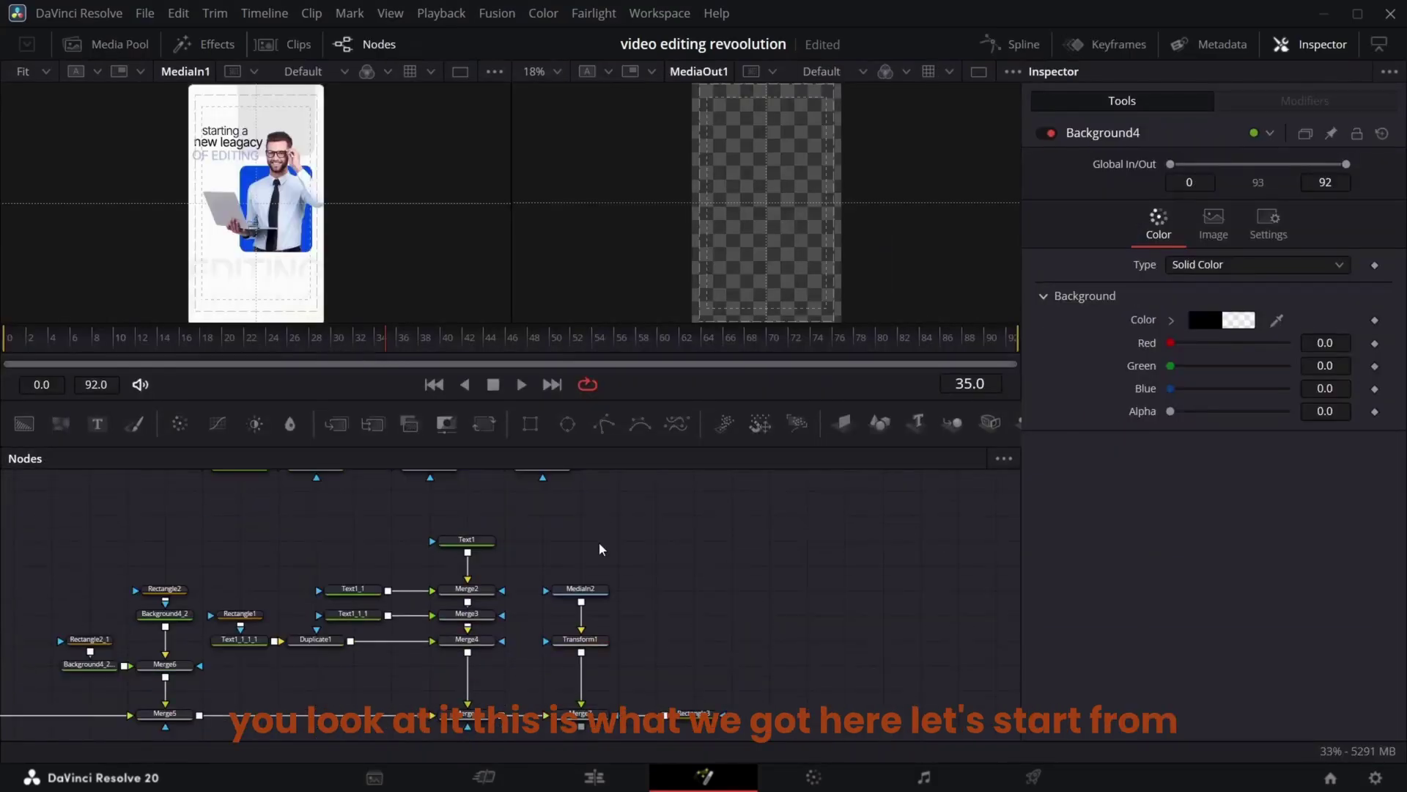
scroll(599, 546, down, 2)
click(571, 671)
click(279, 341)
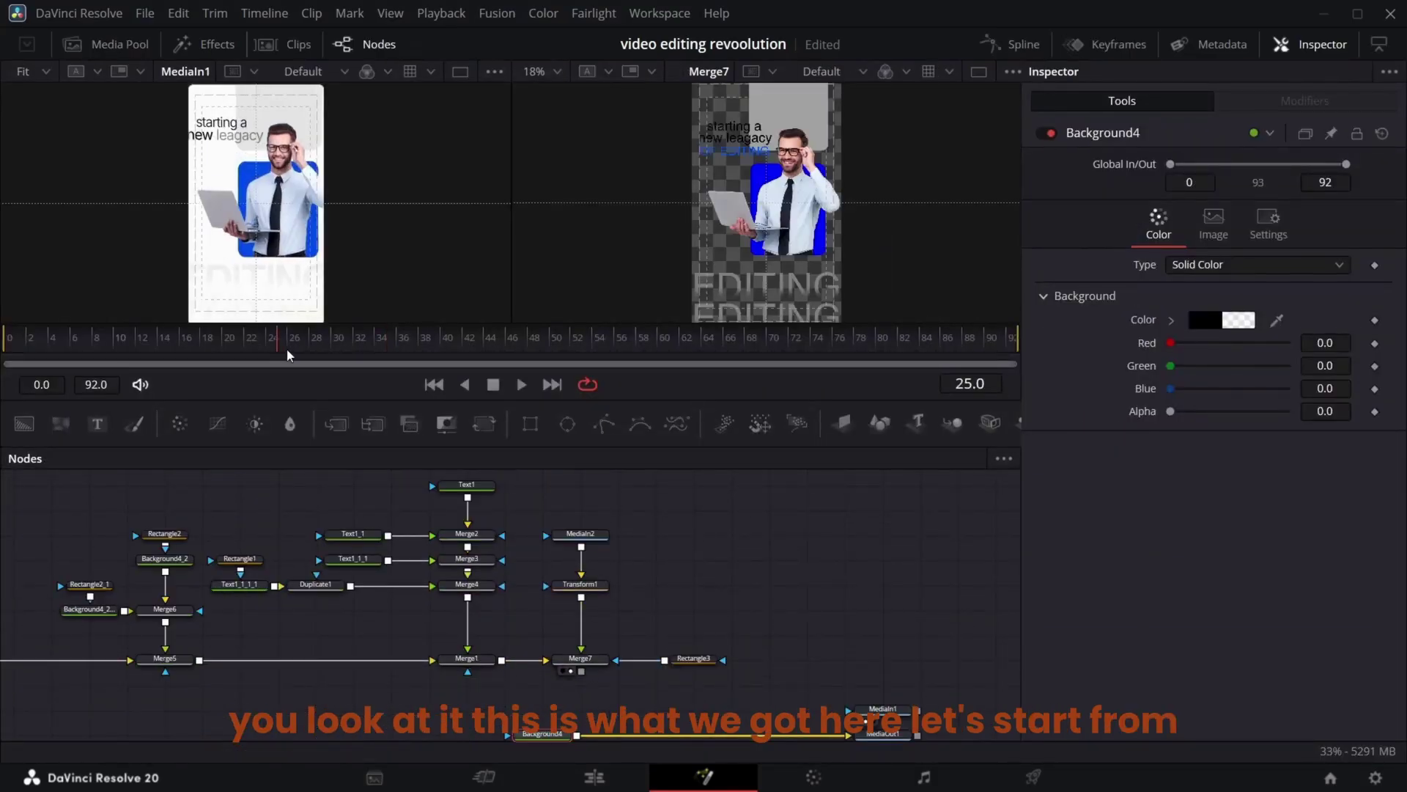
drag(288, 356, 309, 353)
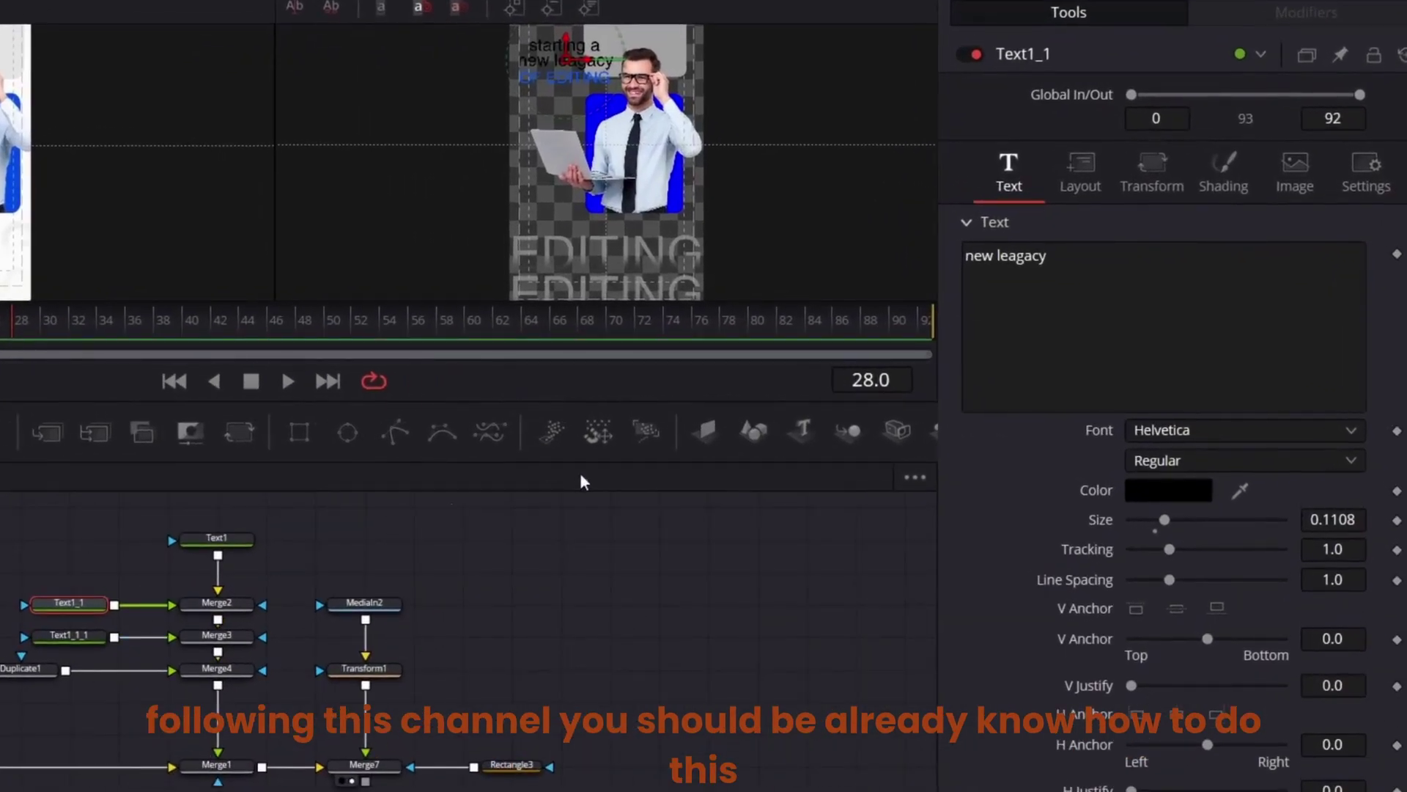
Copy the "new leagacy" text node Text1_1 and paste it as an instance just above the original
click(77, 590)
click(70, 604)
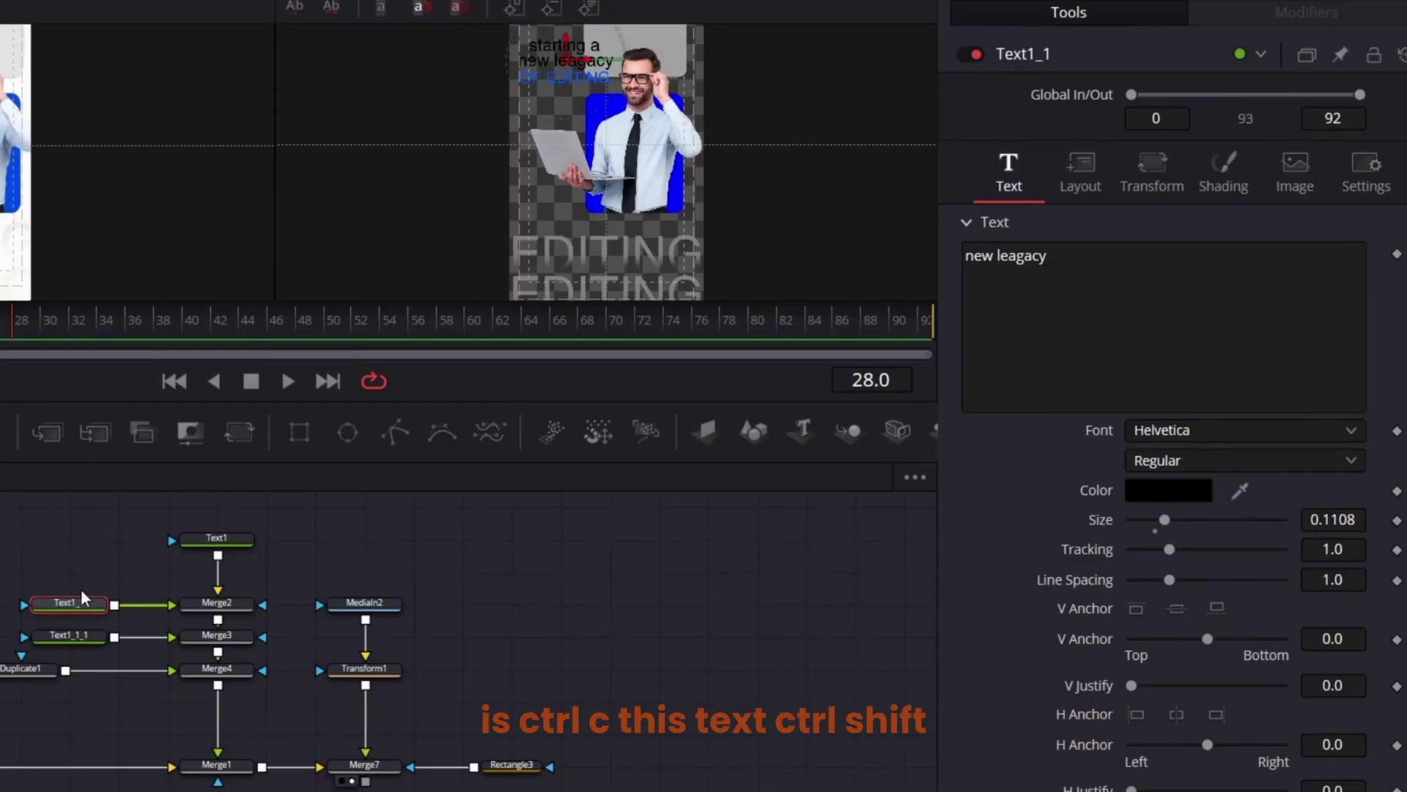
click(85, 560)
key(ctrl+shift+v)
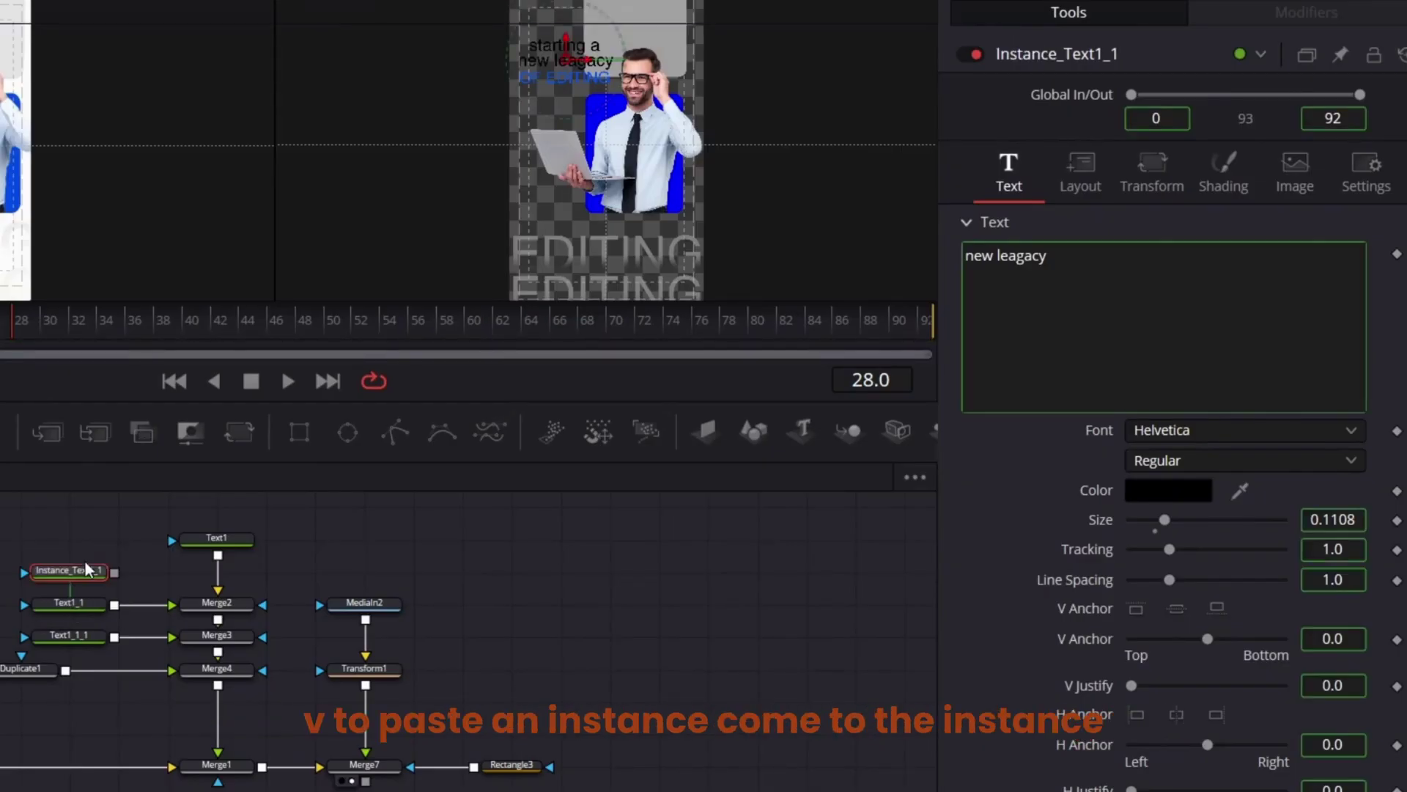
Deinstance and disable shading element 1 on the text instance, and show the instance in the second viewer
click(87, 571)
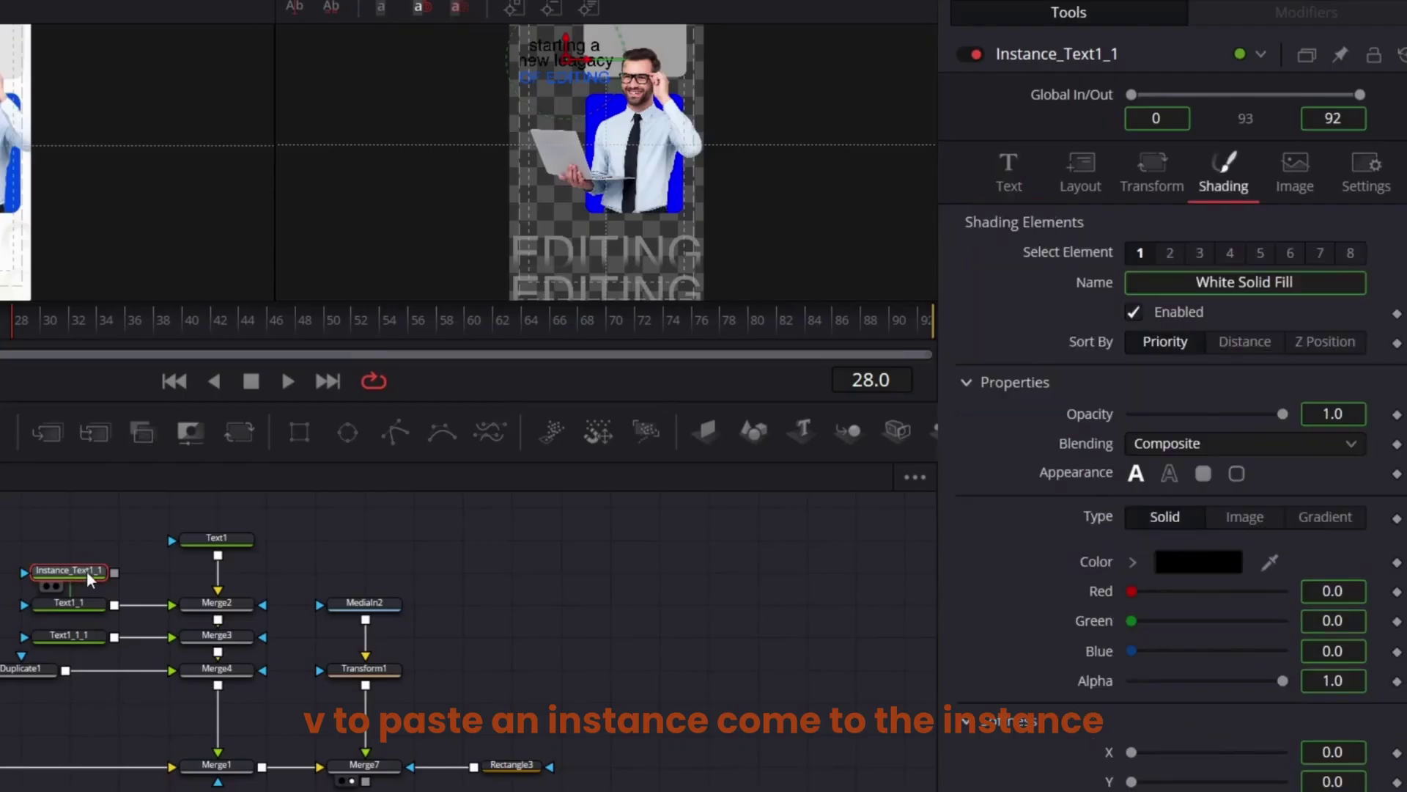
click(1134, 313)
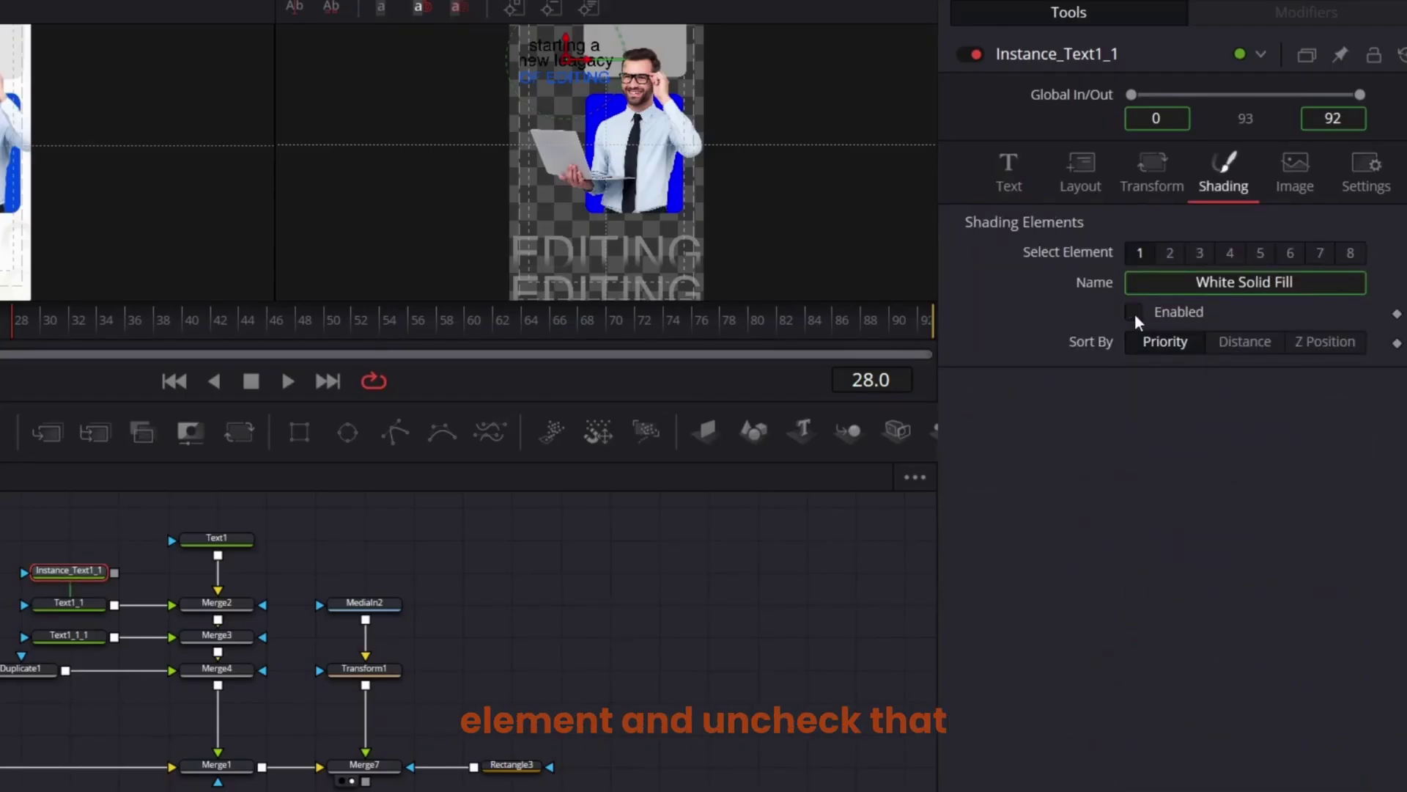
click(57, 587)
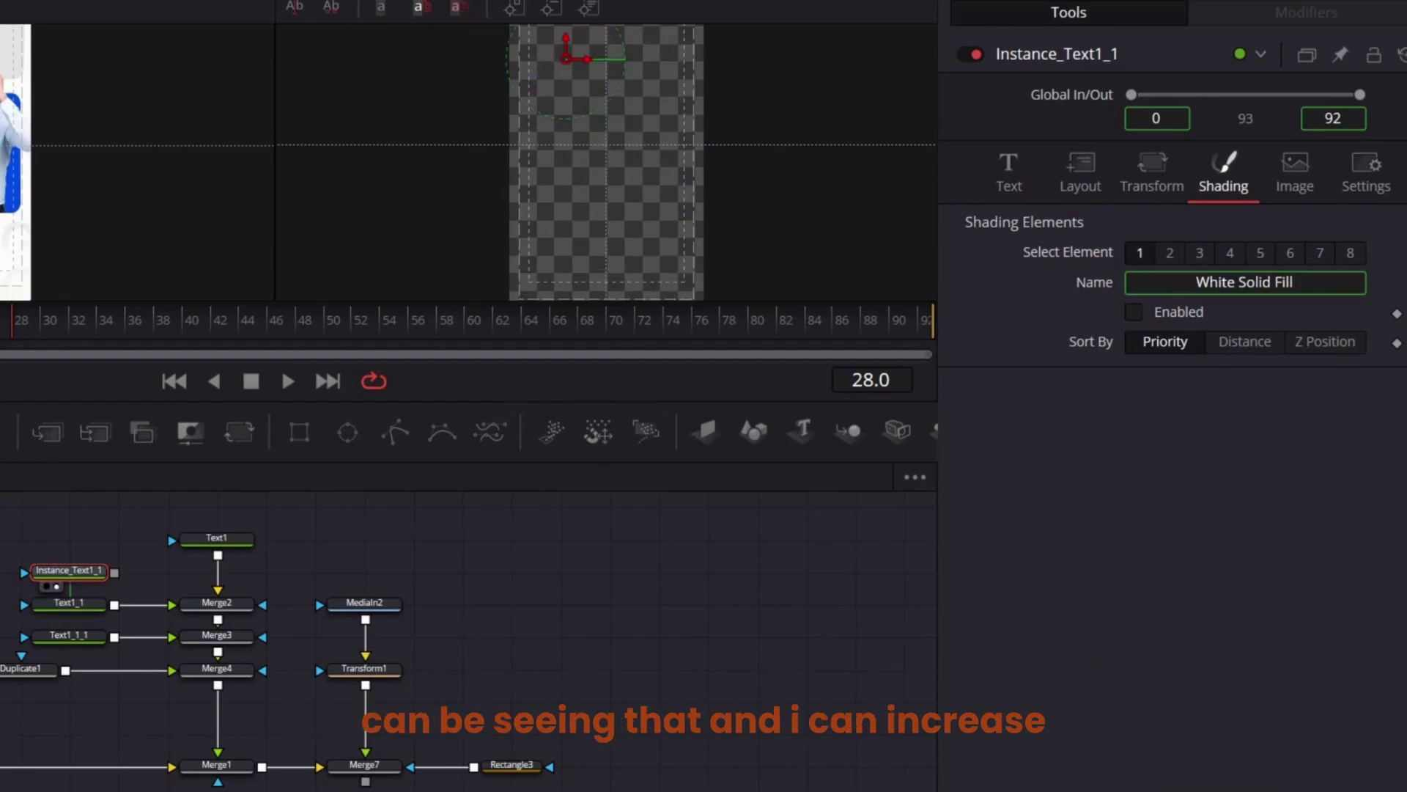
click(315, 1)
click(340, 63)
scroll(643, 198, up, 11)
scroll(643, 198, down, 3)
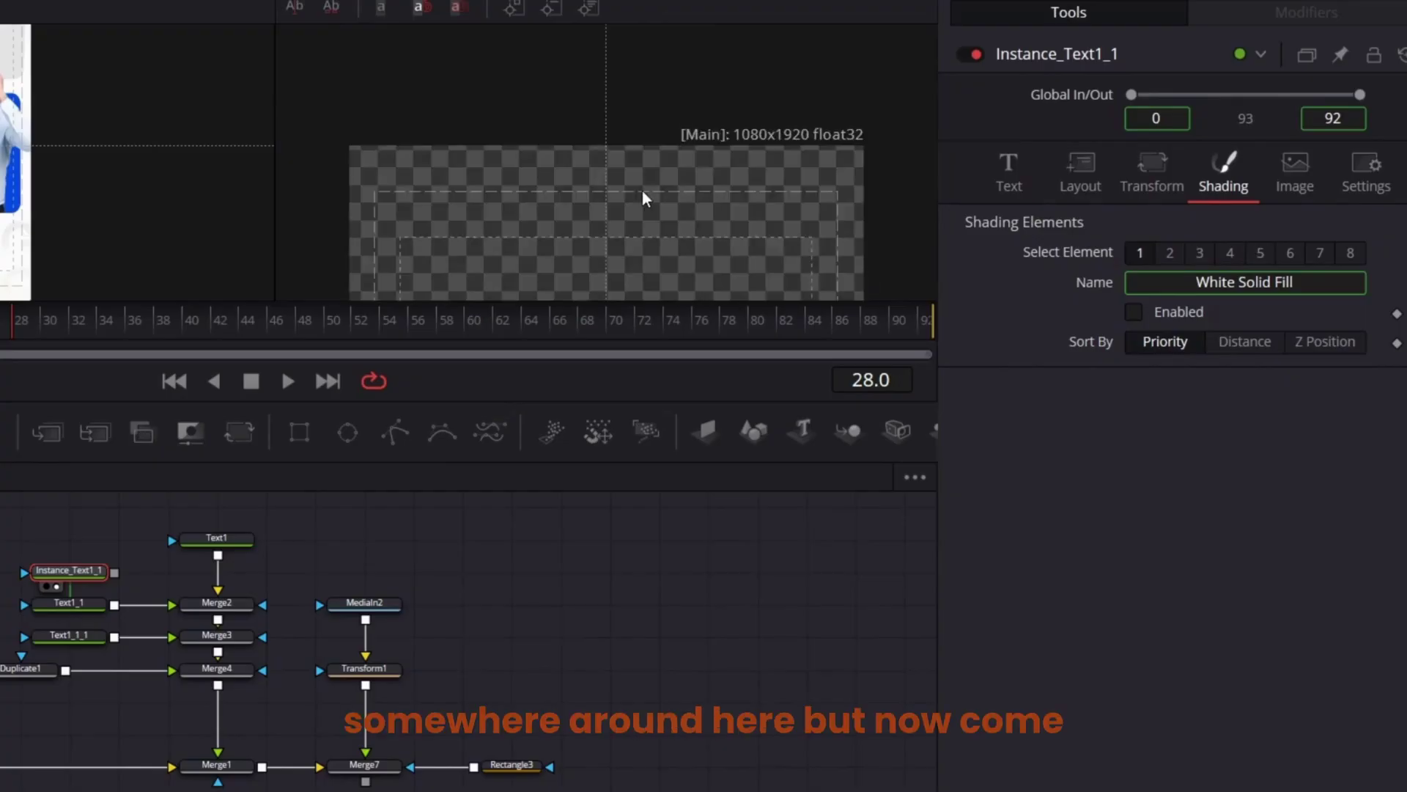
scroll(645, 197, down, 4)
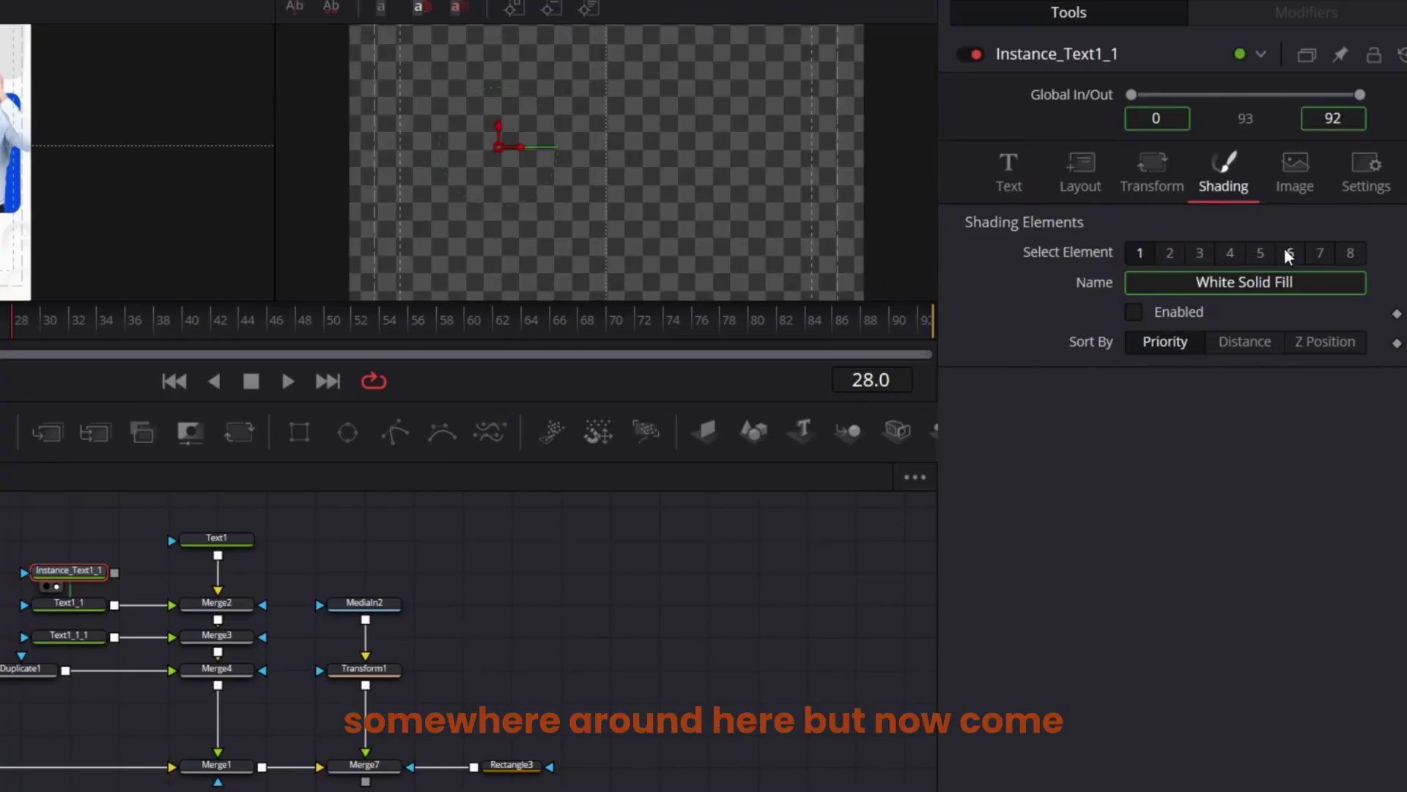
Enable shading element 5 on the instance as a filled box at Word level with Extend Horizontal at -0.102
click(1262, 254)
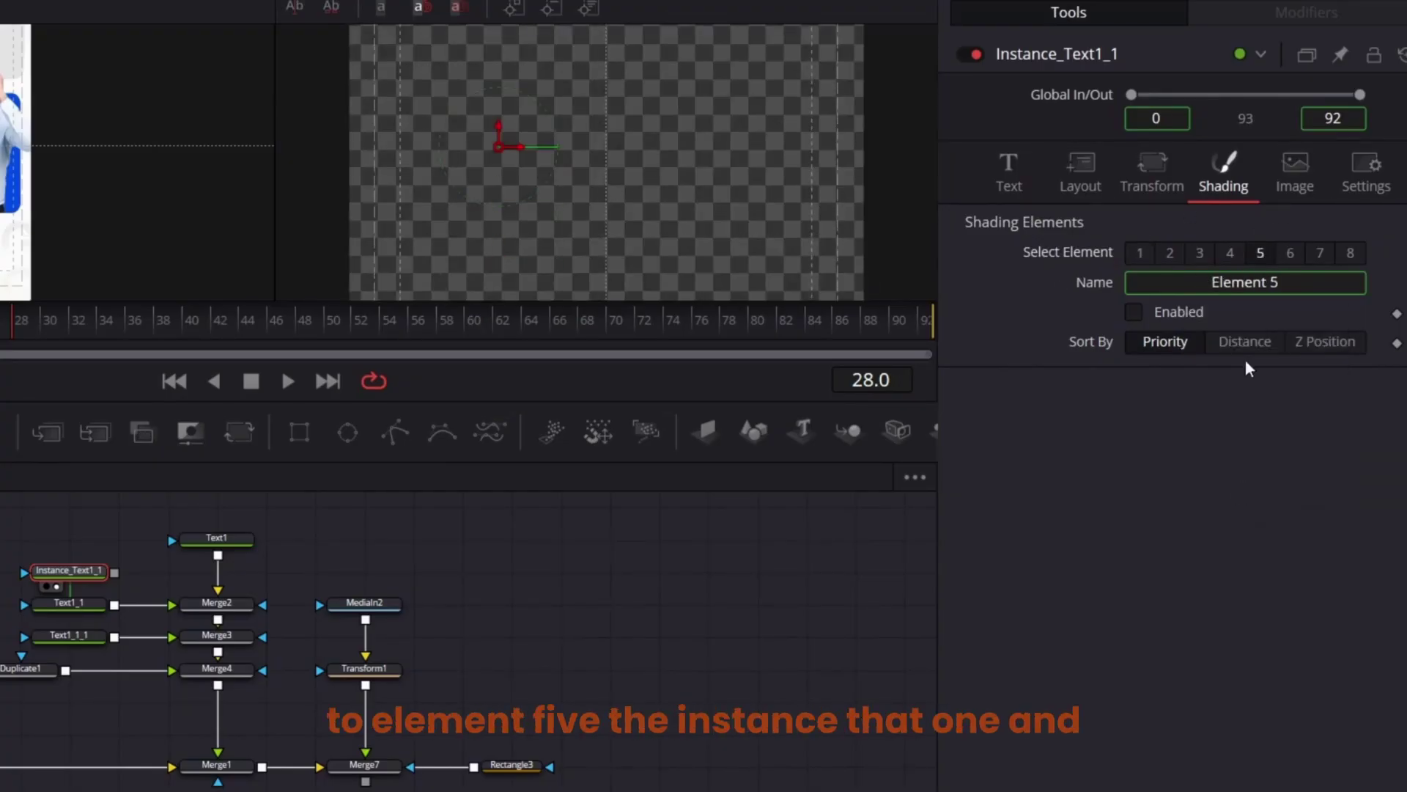
click(1134, 312)
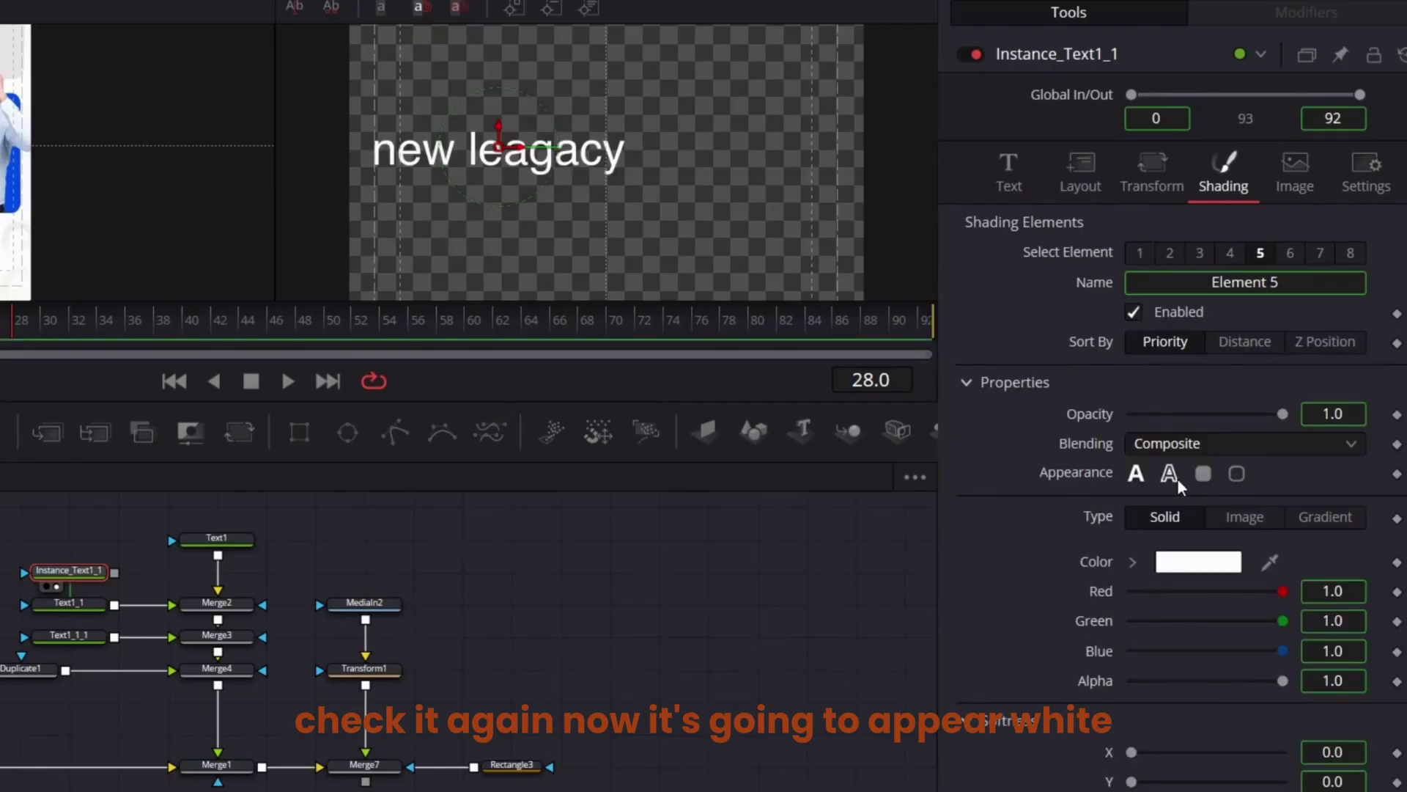
click(1203, 474)
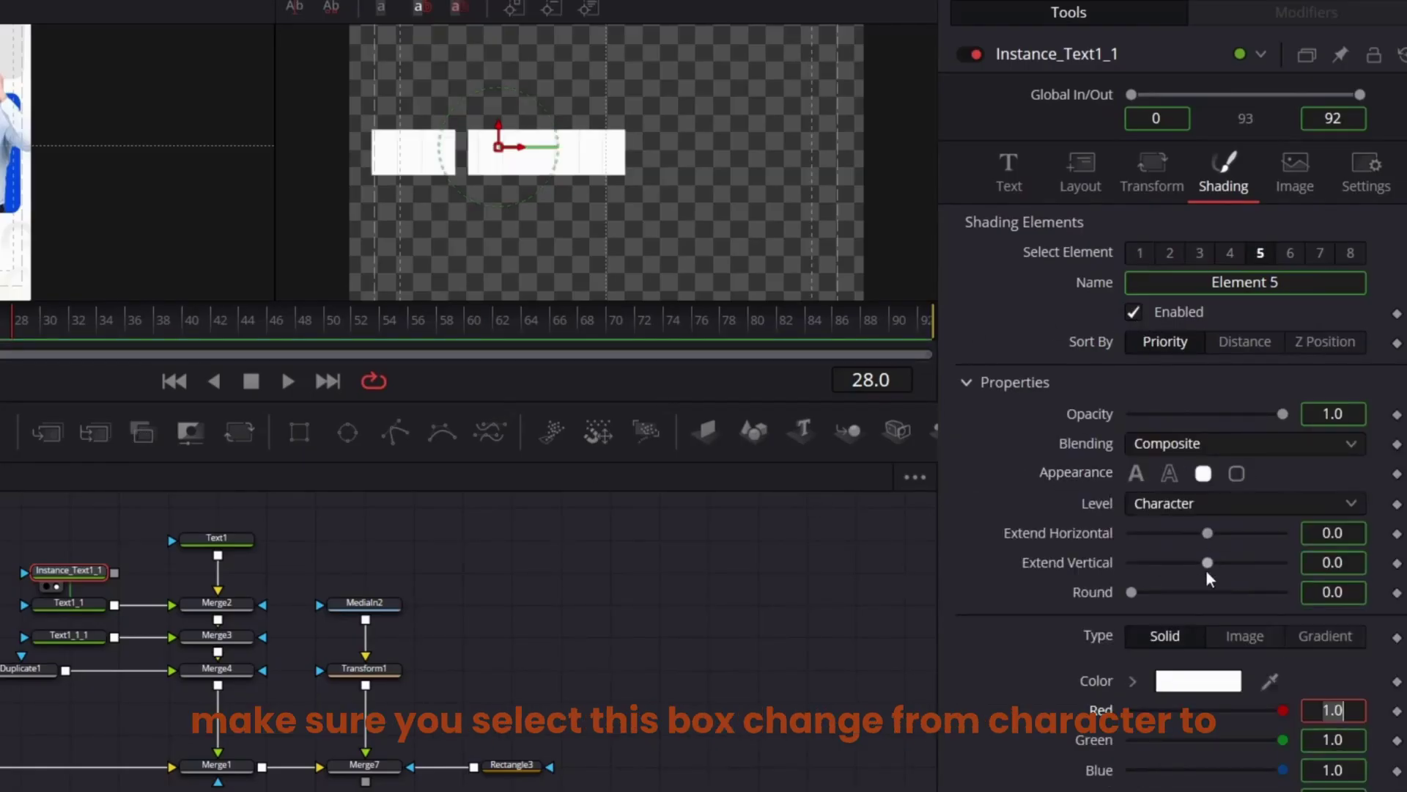
click(1210, 506)
click(1212, 585)
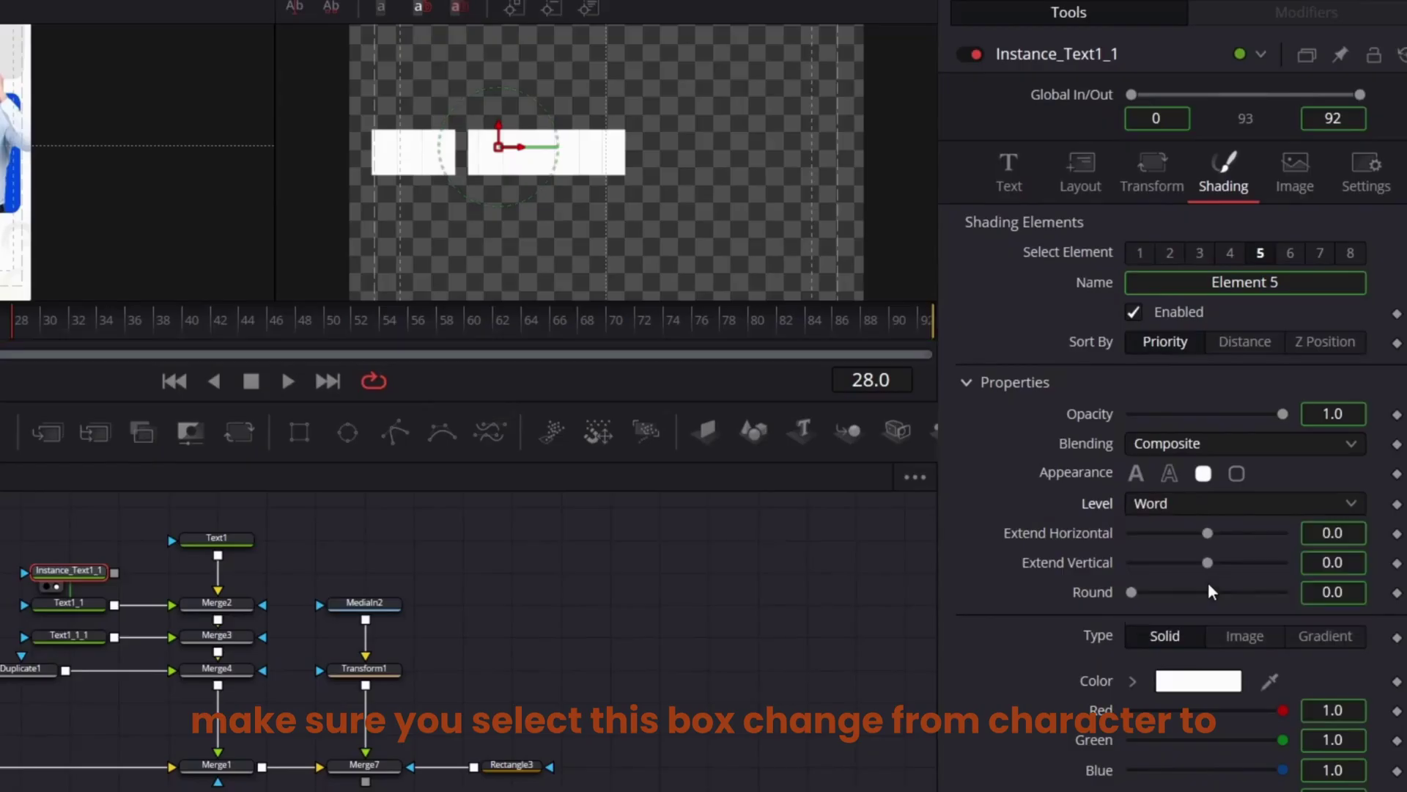
drag(1345, 538, 1323, 537)
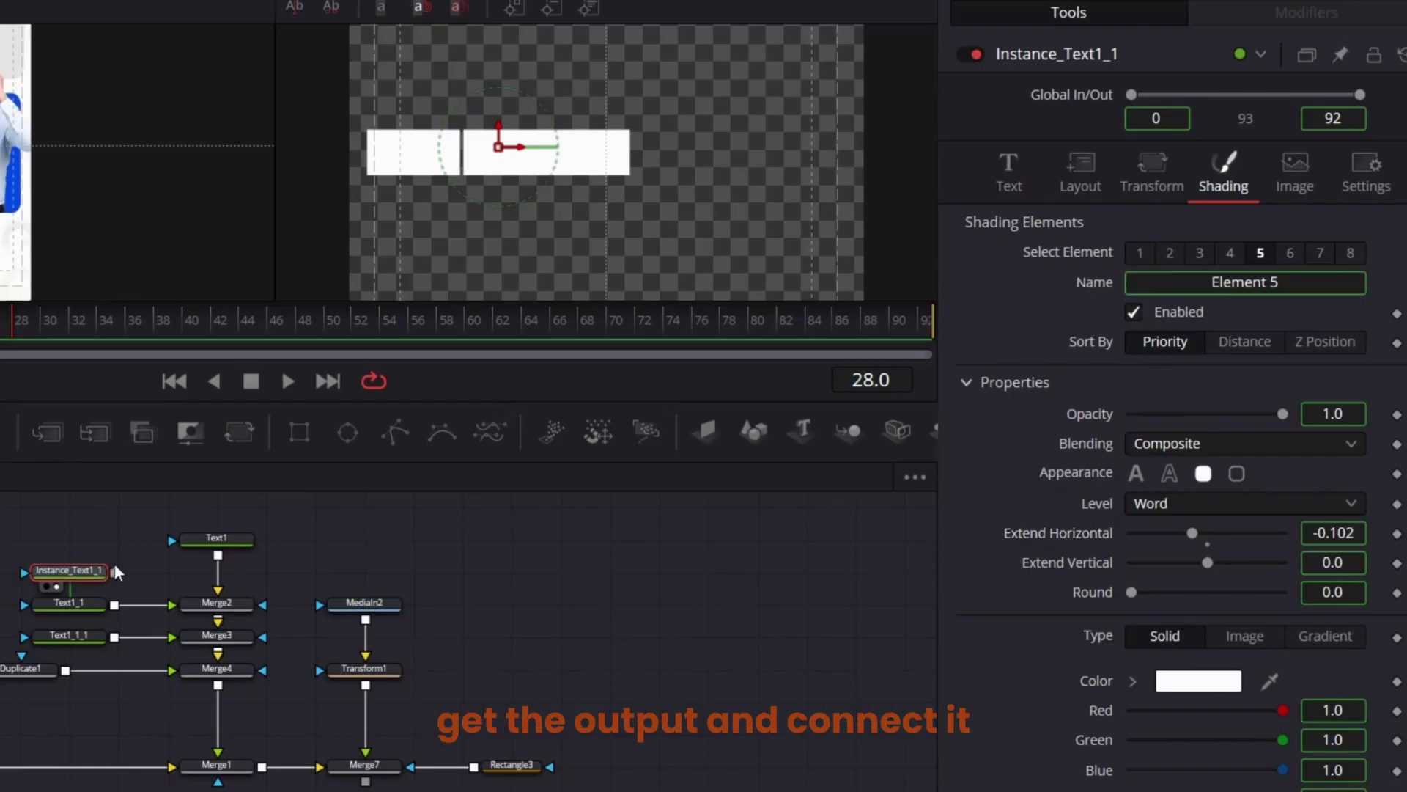
Connect the instance's output to the mask input of Text1_1 and view Merge7 again
drag(116, 574, 31, 620)
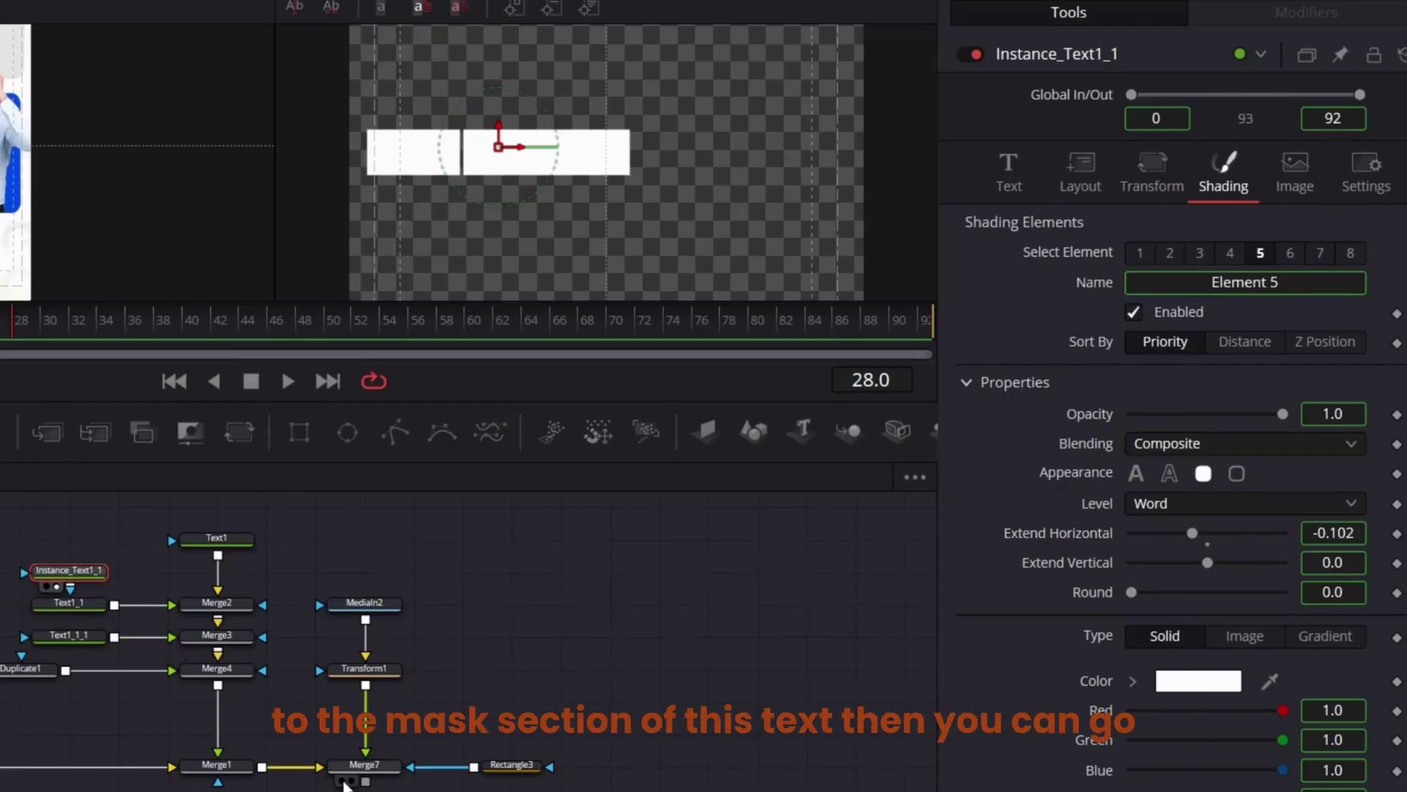
click(350, 782)
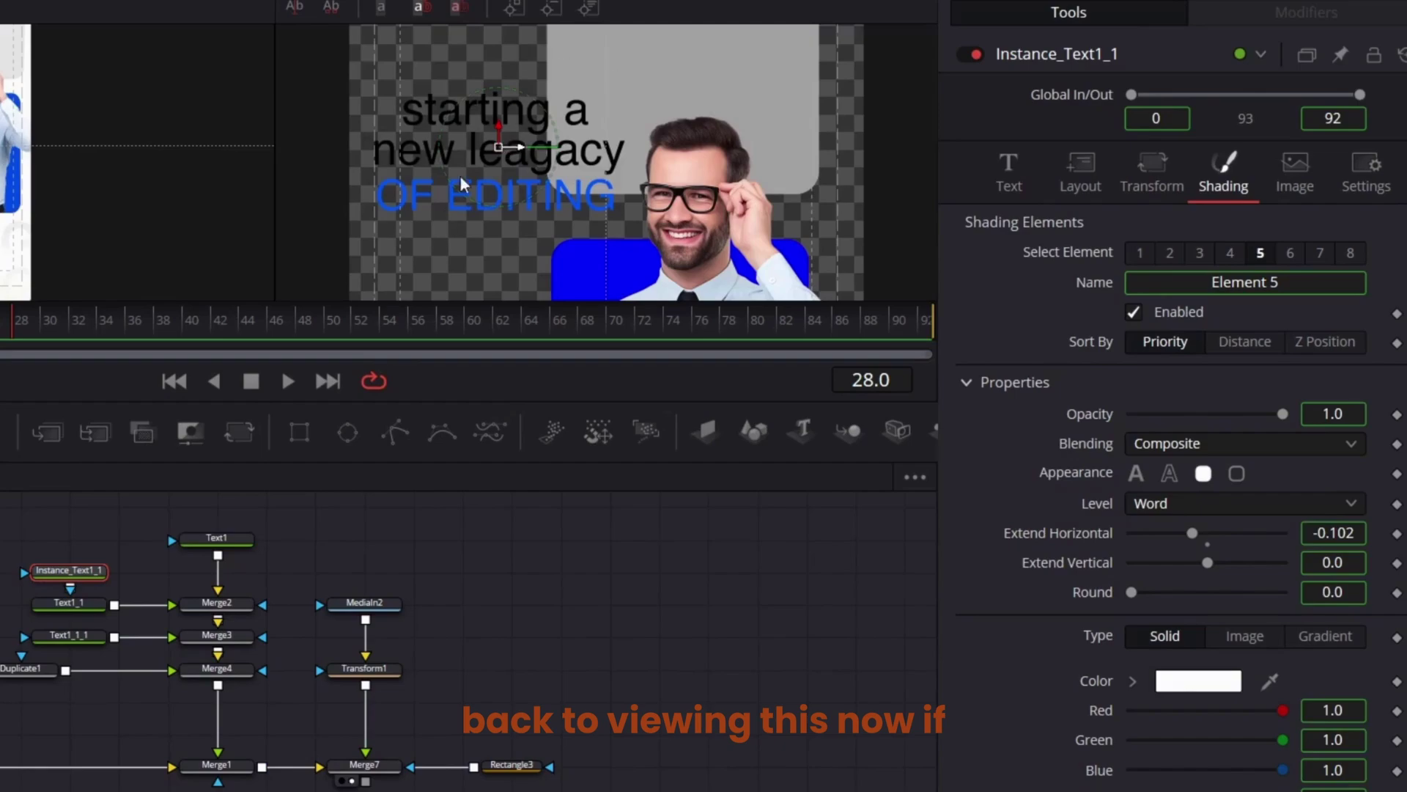
At frame 12, add a Follower modifier to the instance's text and enable shading element 5 in the modifier
drag(12, 332, 0, 334)
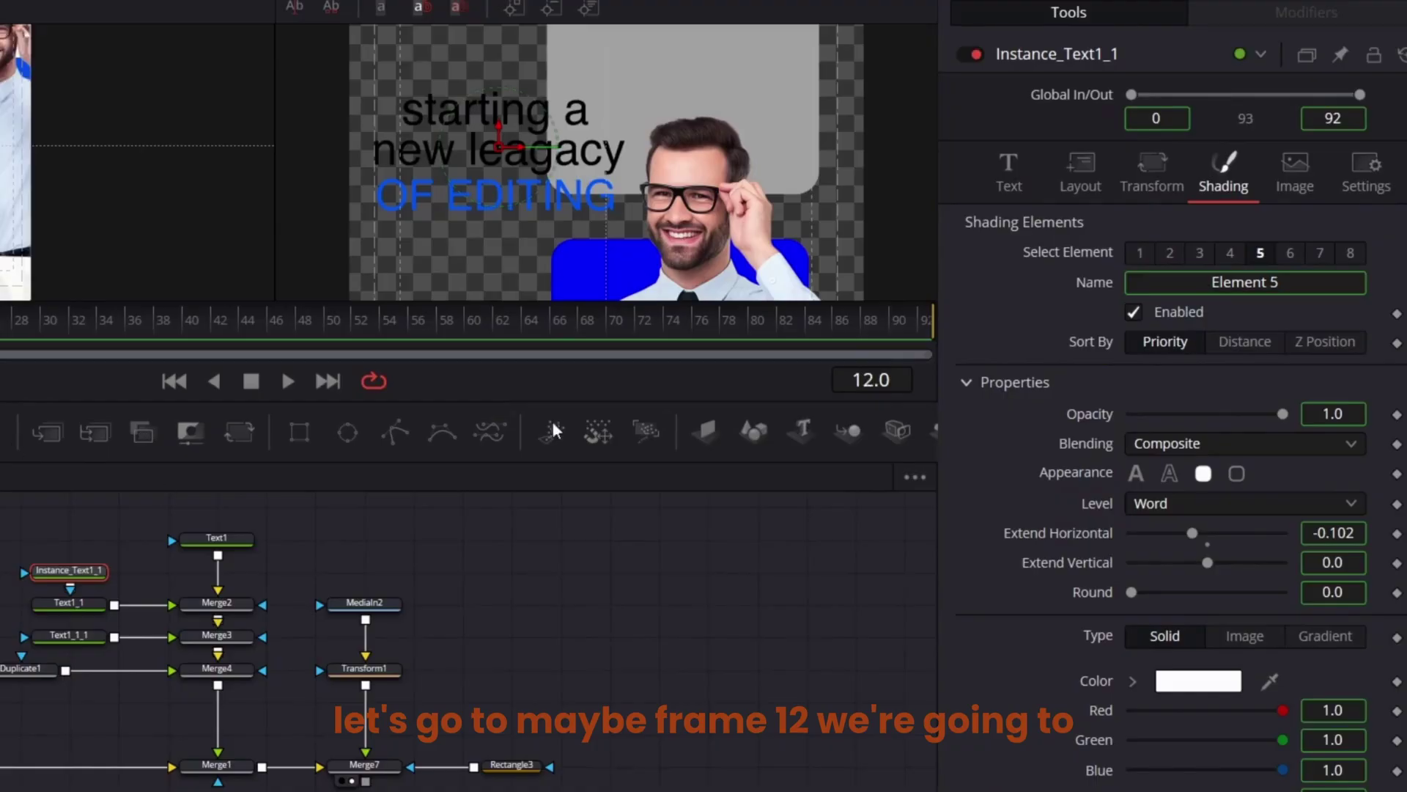
click(1008, 172)
right_click(1029, 310)
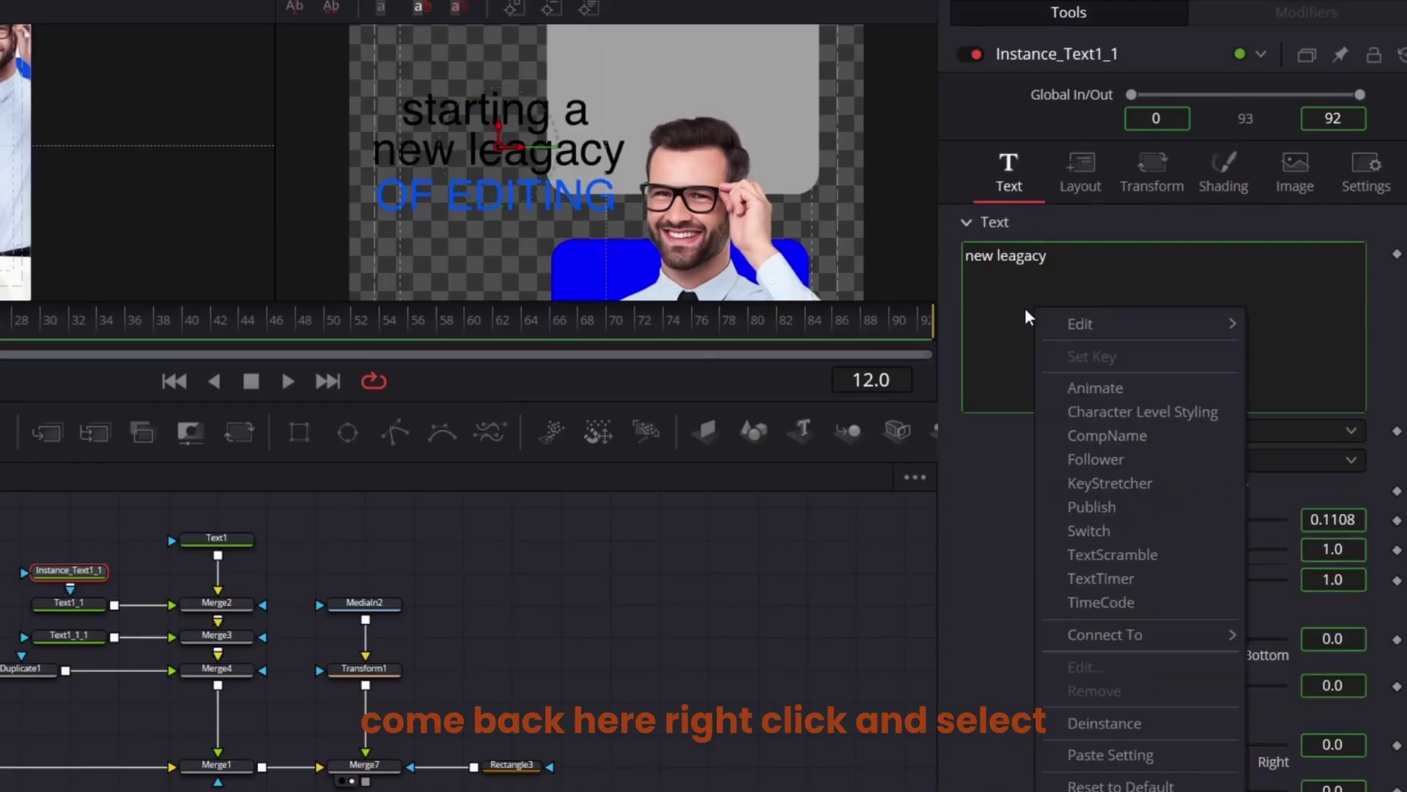
click(1125, 458)
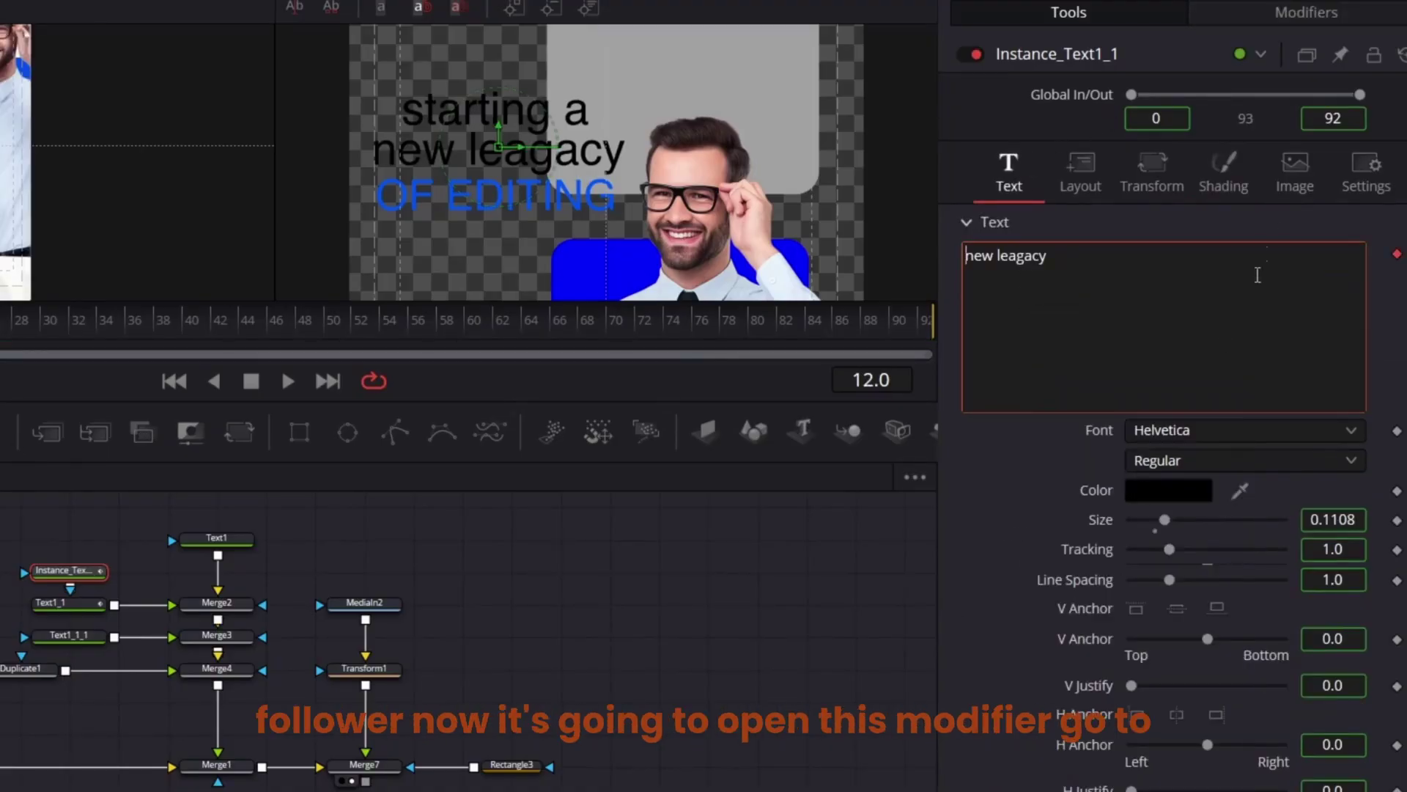
click(1323, 14)
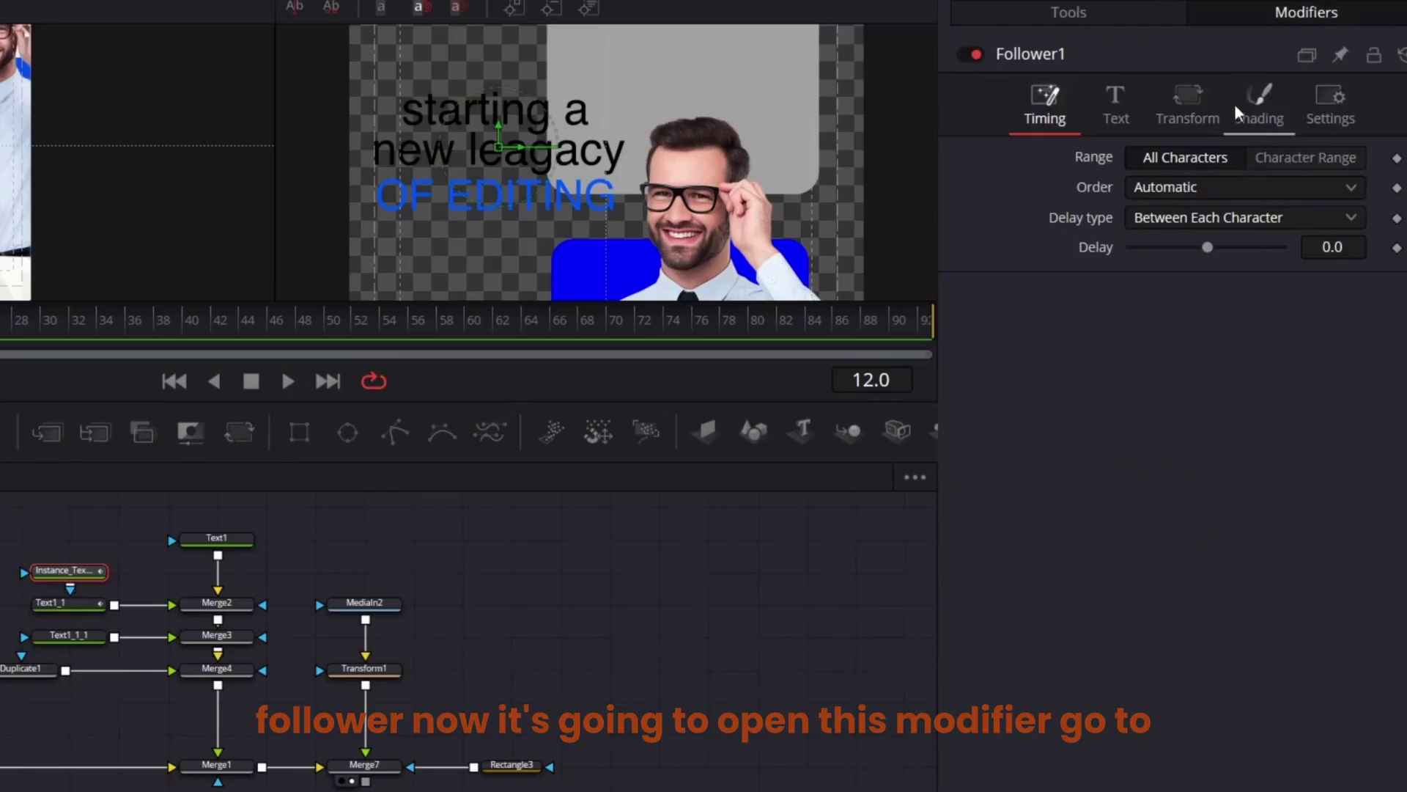
click(1255, 110)
click(1260, 186)
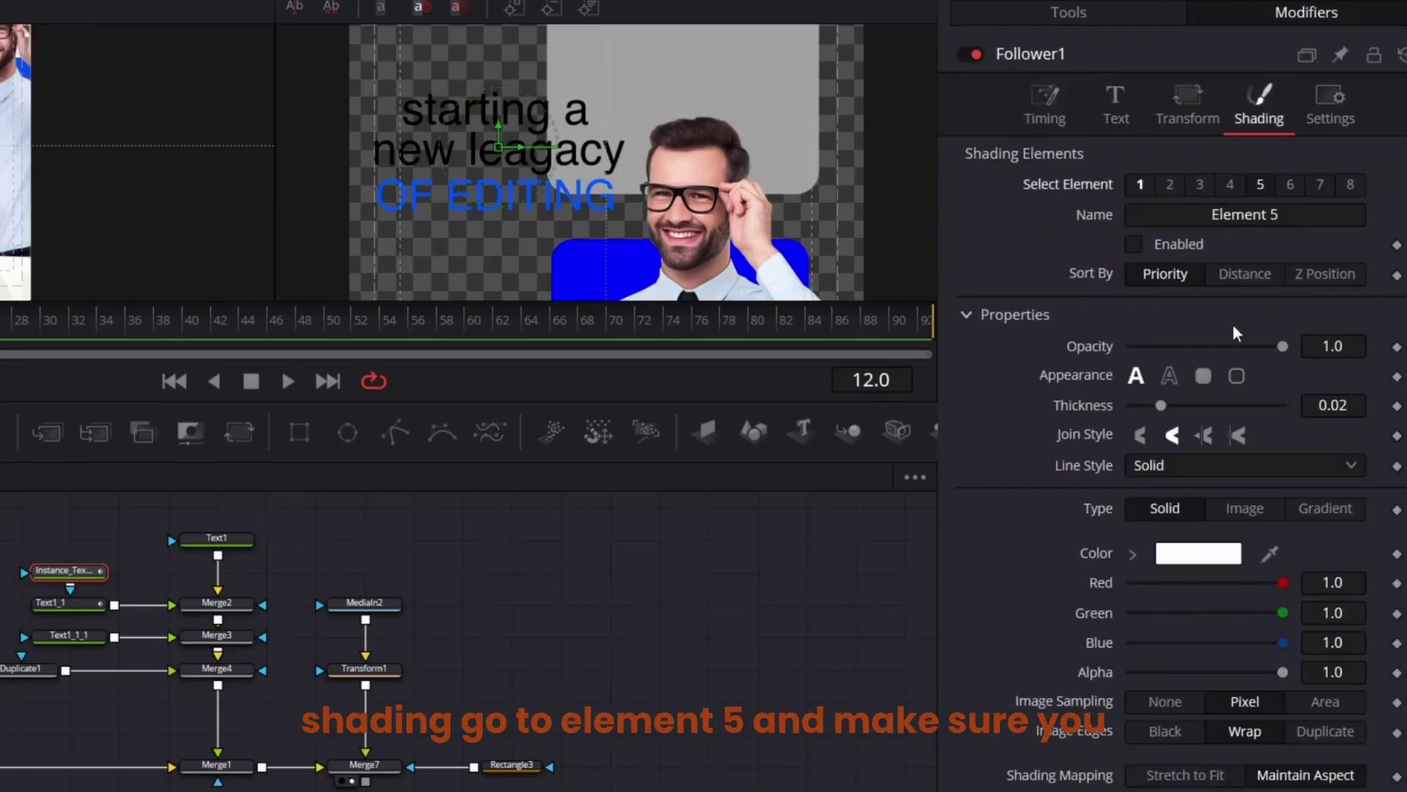
click(1138, 245)
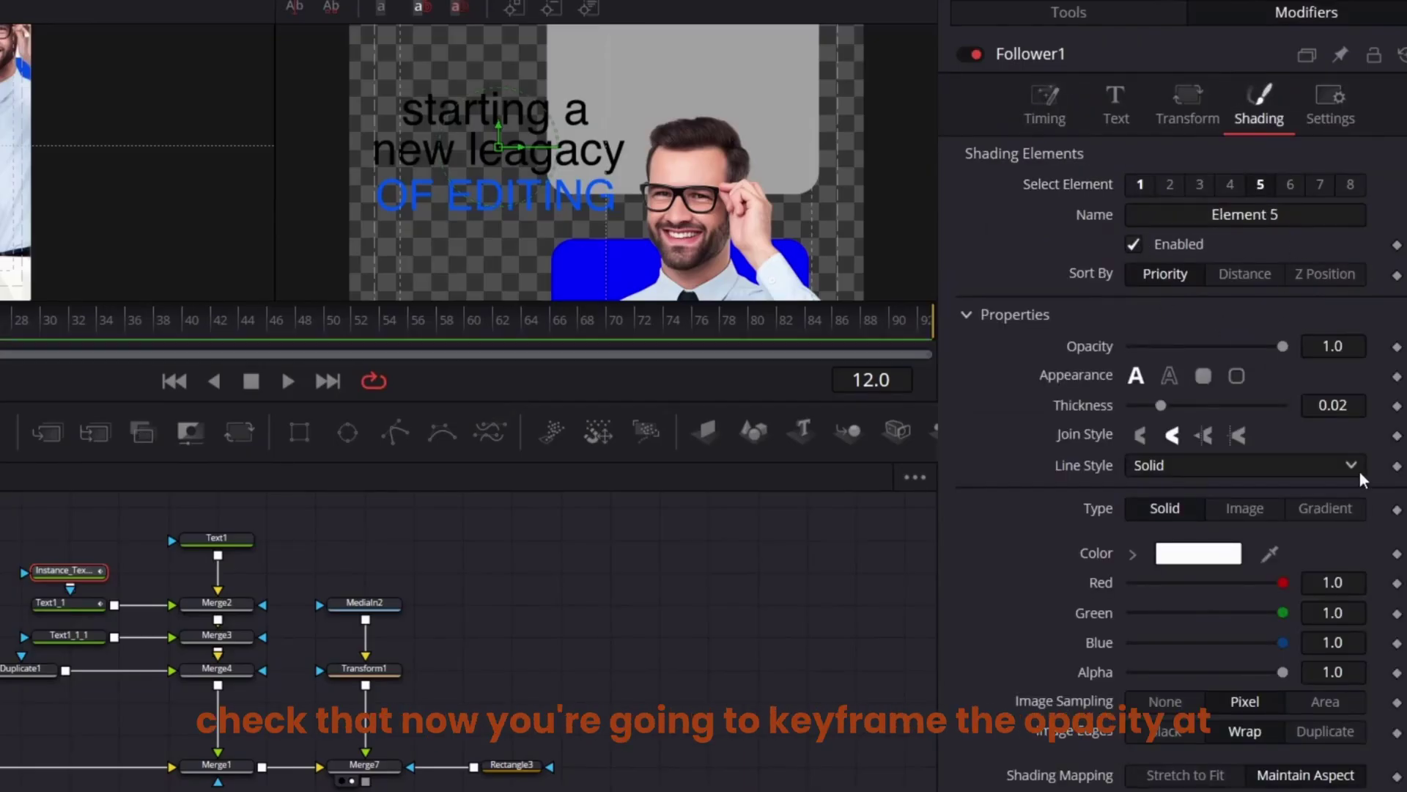
Keyframe the Follower's element 5 opacity at 0.0 on frame 12 and 1.0 on frame 15
click(1397, 347)
key(Right)
key(Right)
key(Right)
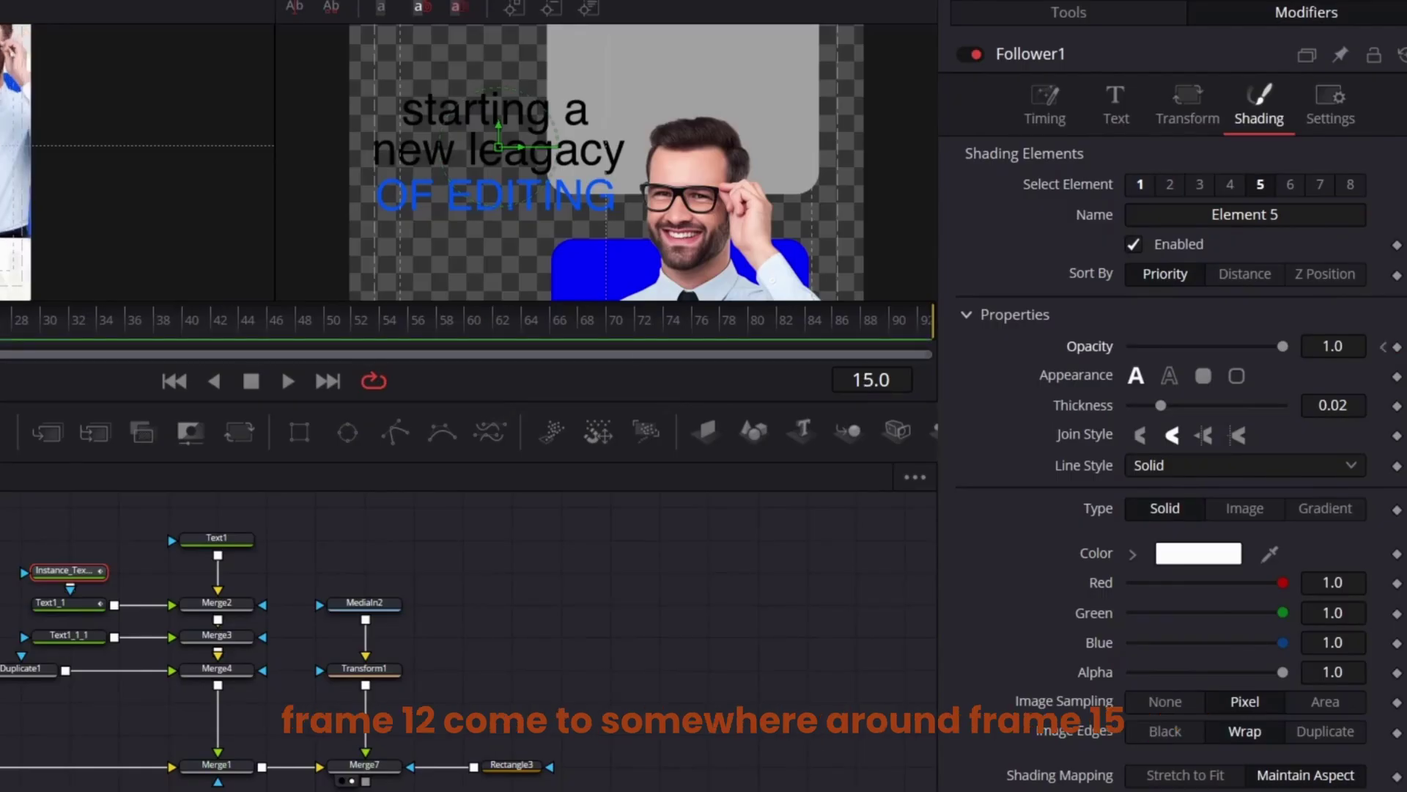
click(1384, 347)
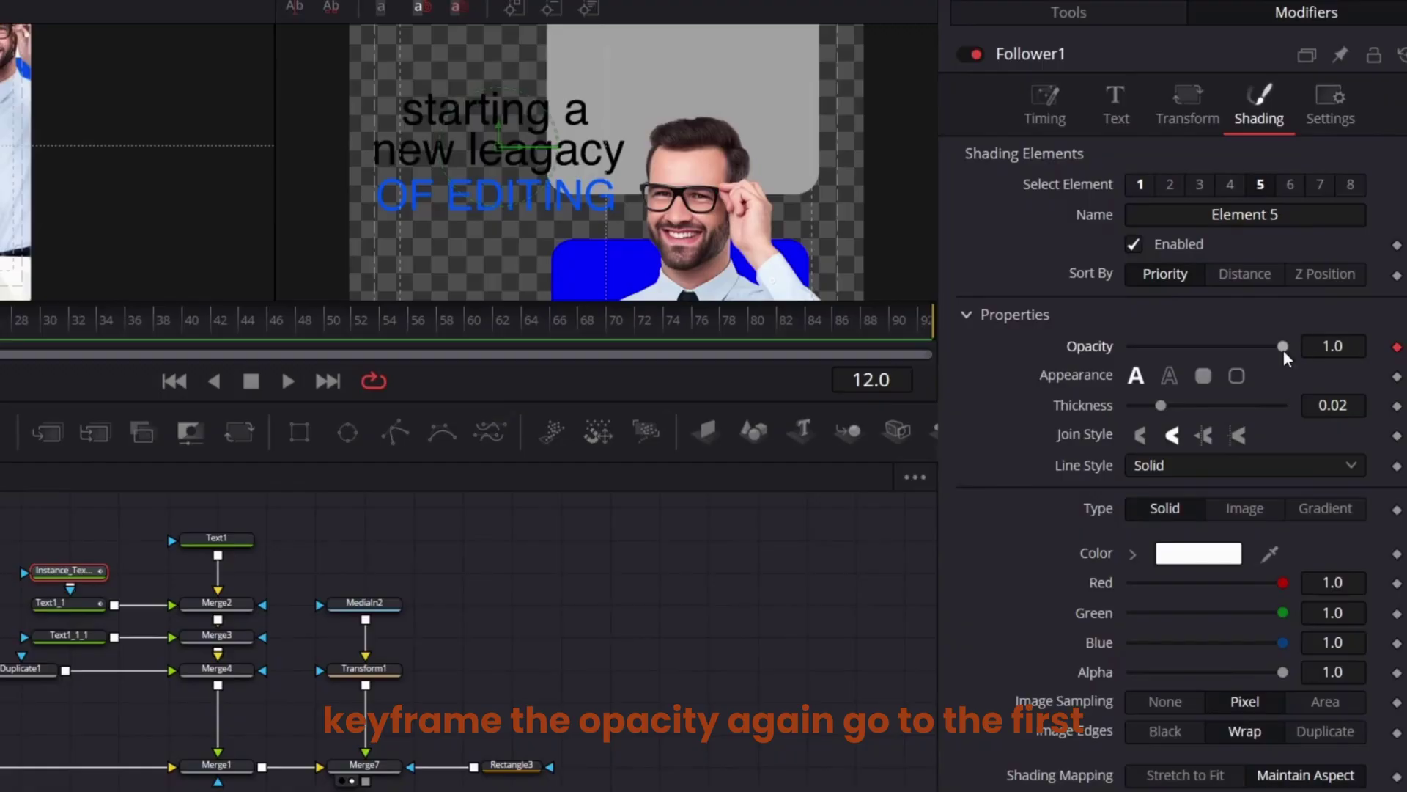
drag(1283, 351, 974, 349)
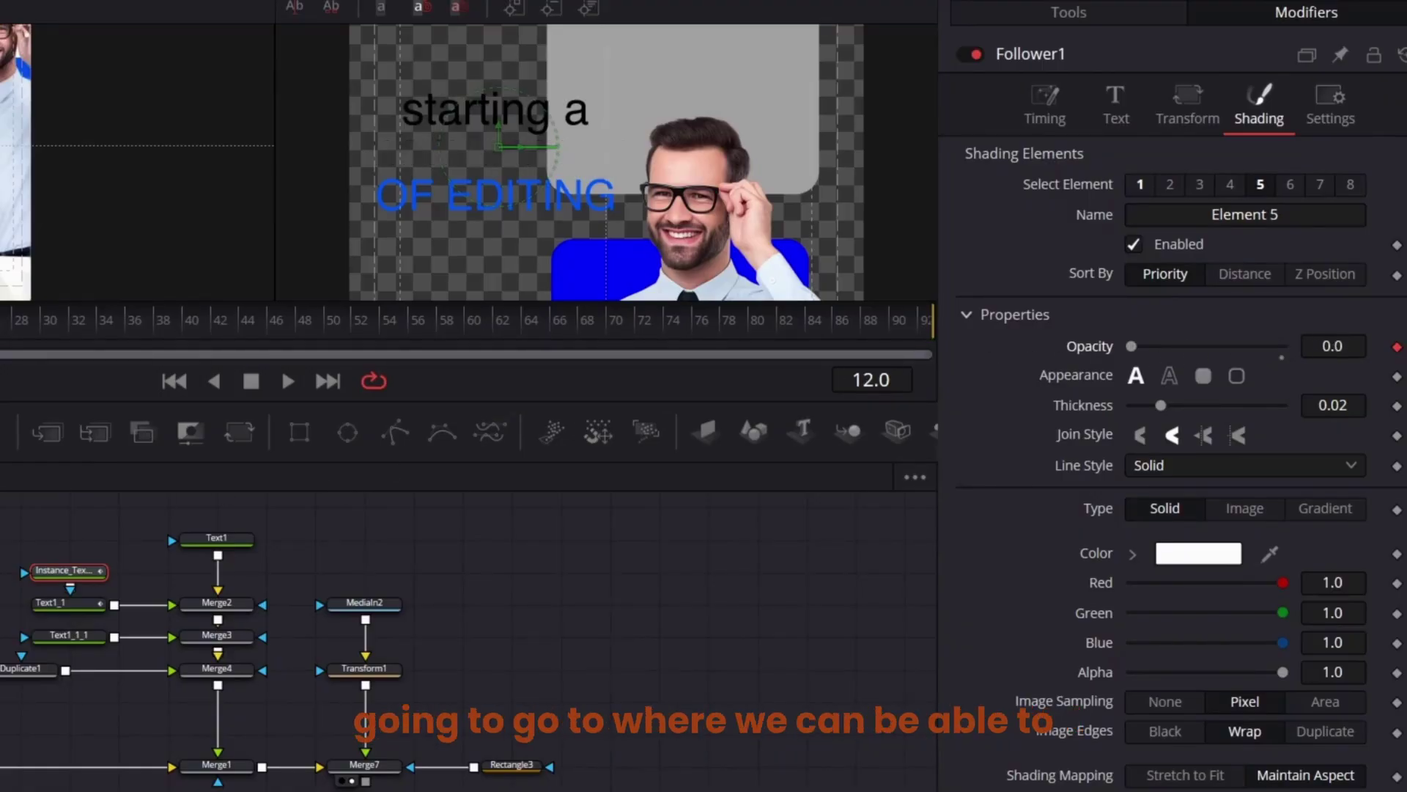
At frame 22, set the Follower's delay between each character to 2.45
key(Right)
key(Right)
key(Right)
key(Right)
key(Right)
key(Right)
key(Right)
key(Right)
key(Right)
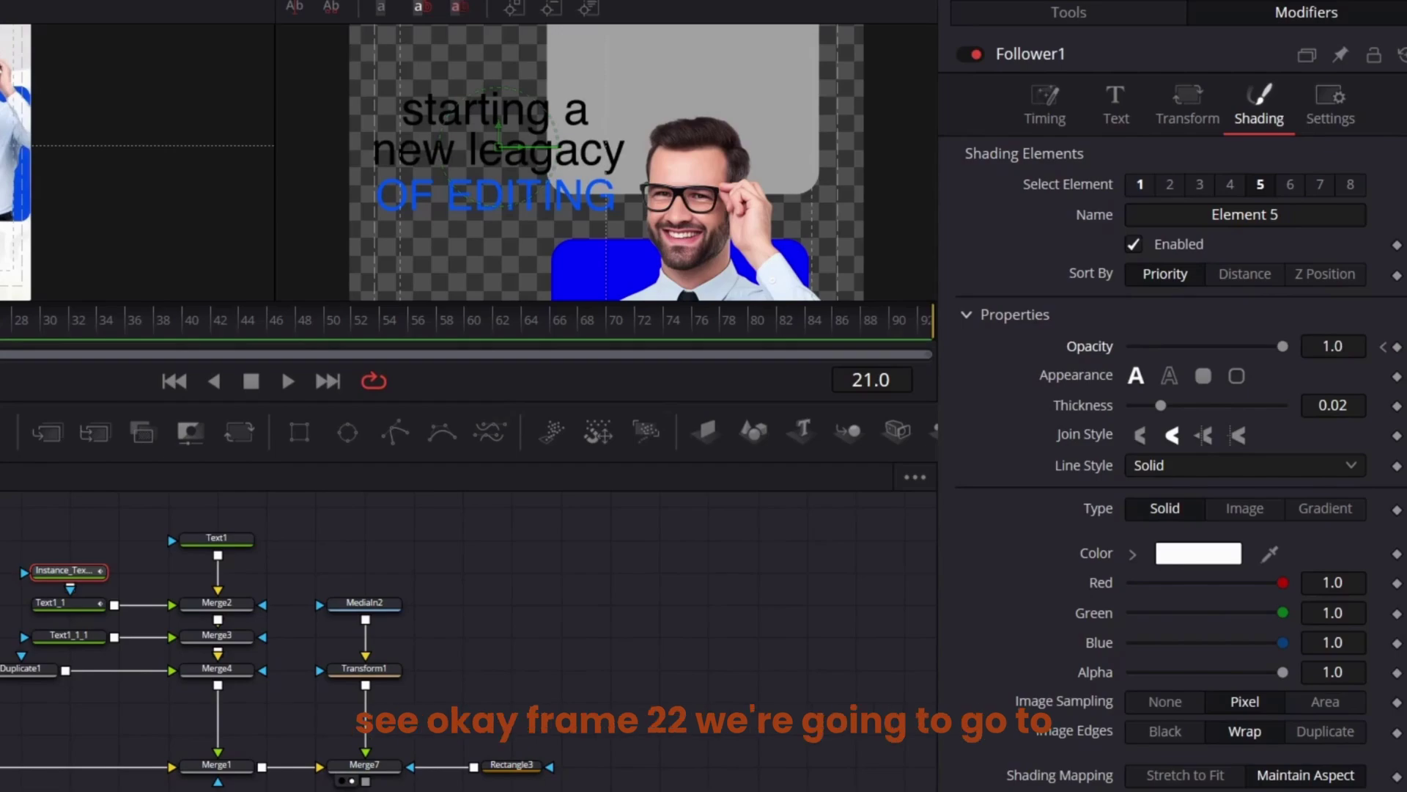
key(Right)
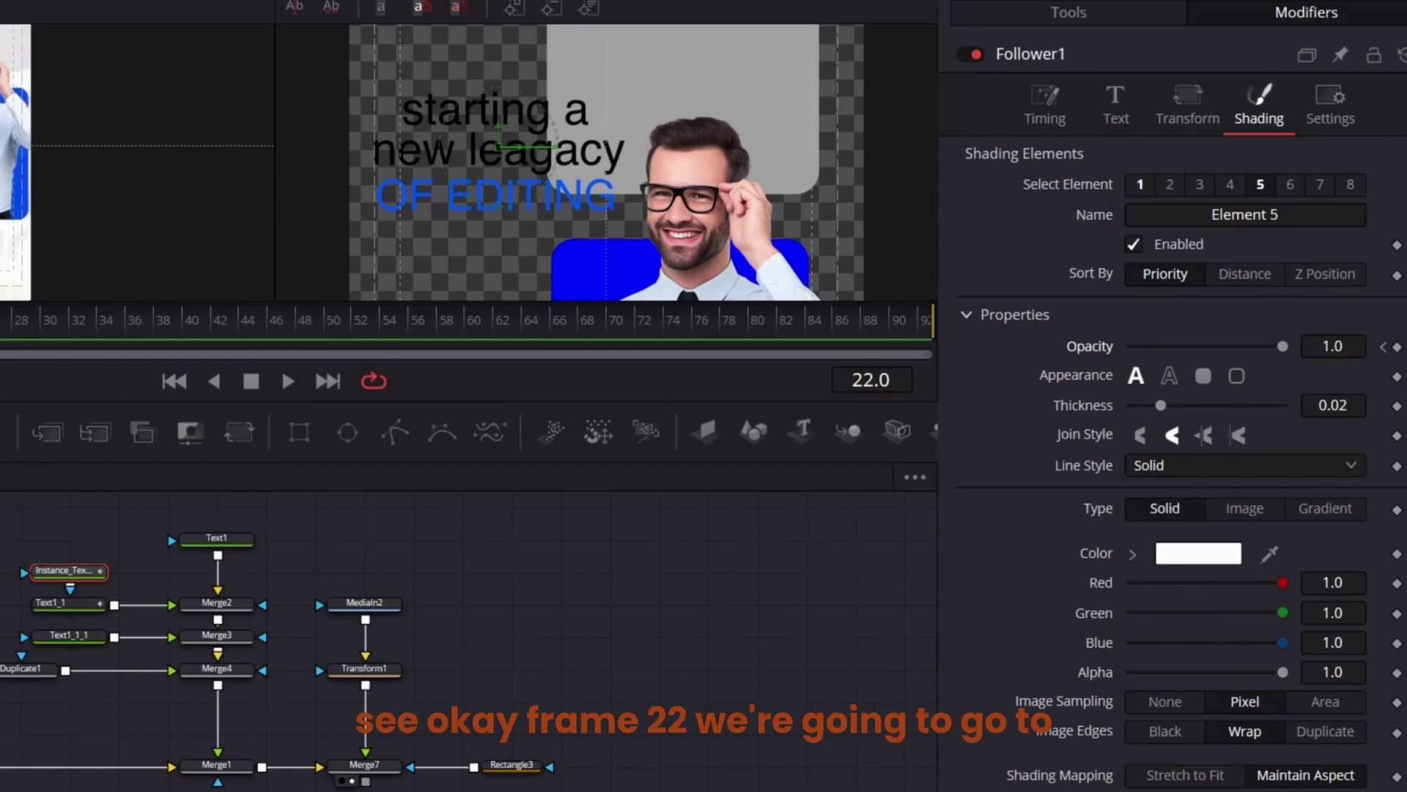
click(1045, 109)
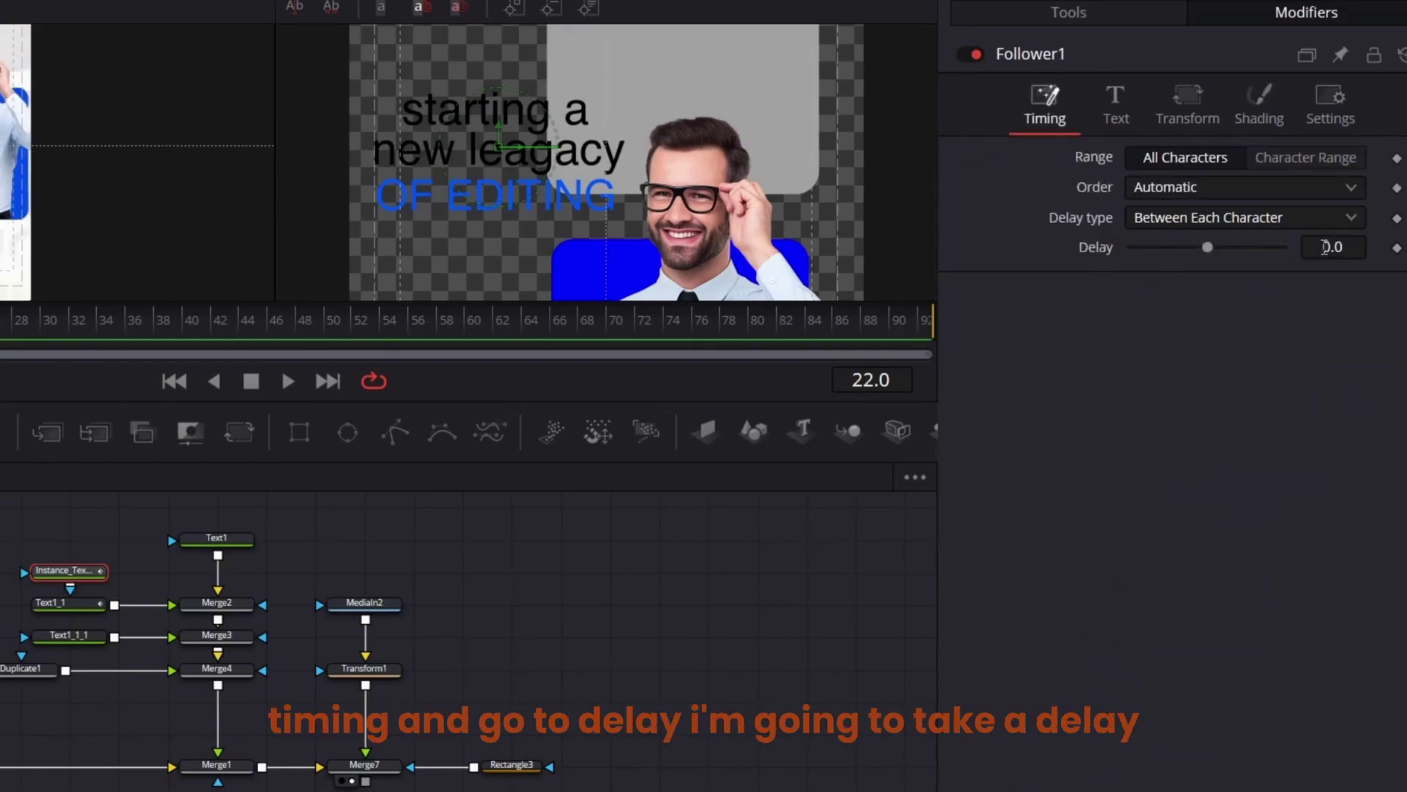
drag(1325, 247, 1398, 247)
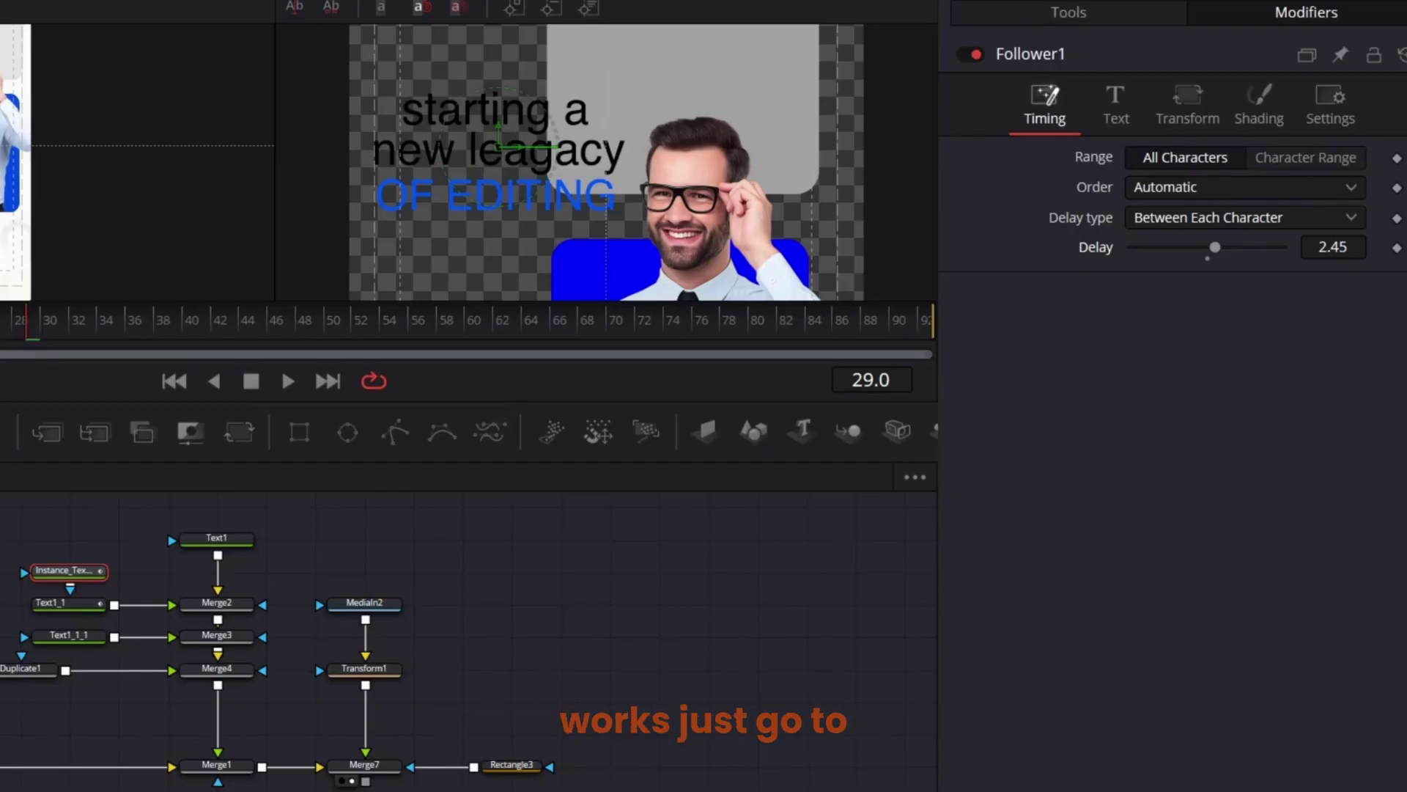
Display the Instance_Text1_1 Follower opacity curve in the Spline editor and fit it to the view
click(909, 2)
click(312, 538)
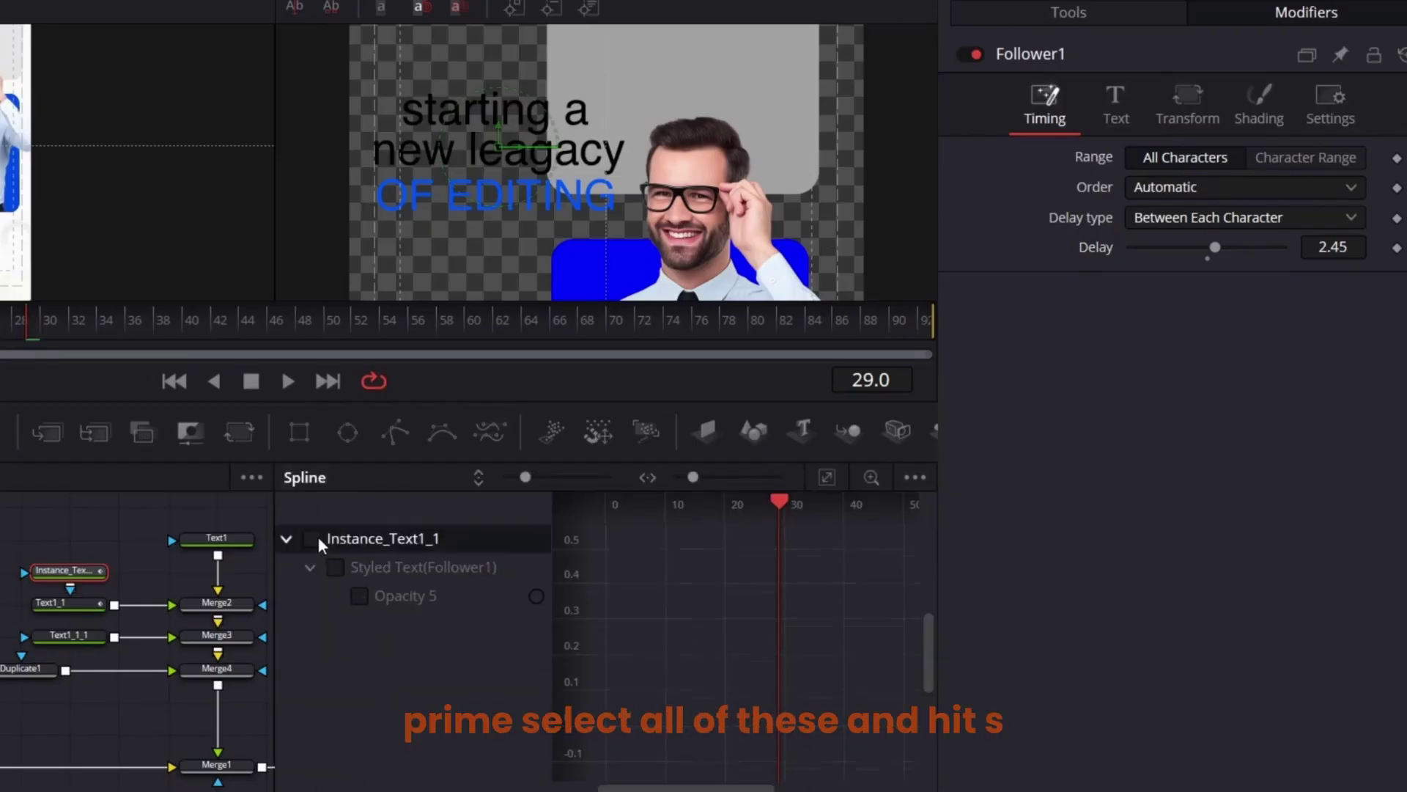
click(827, 481)
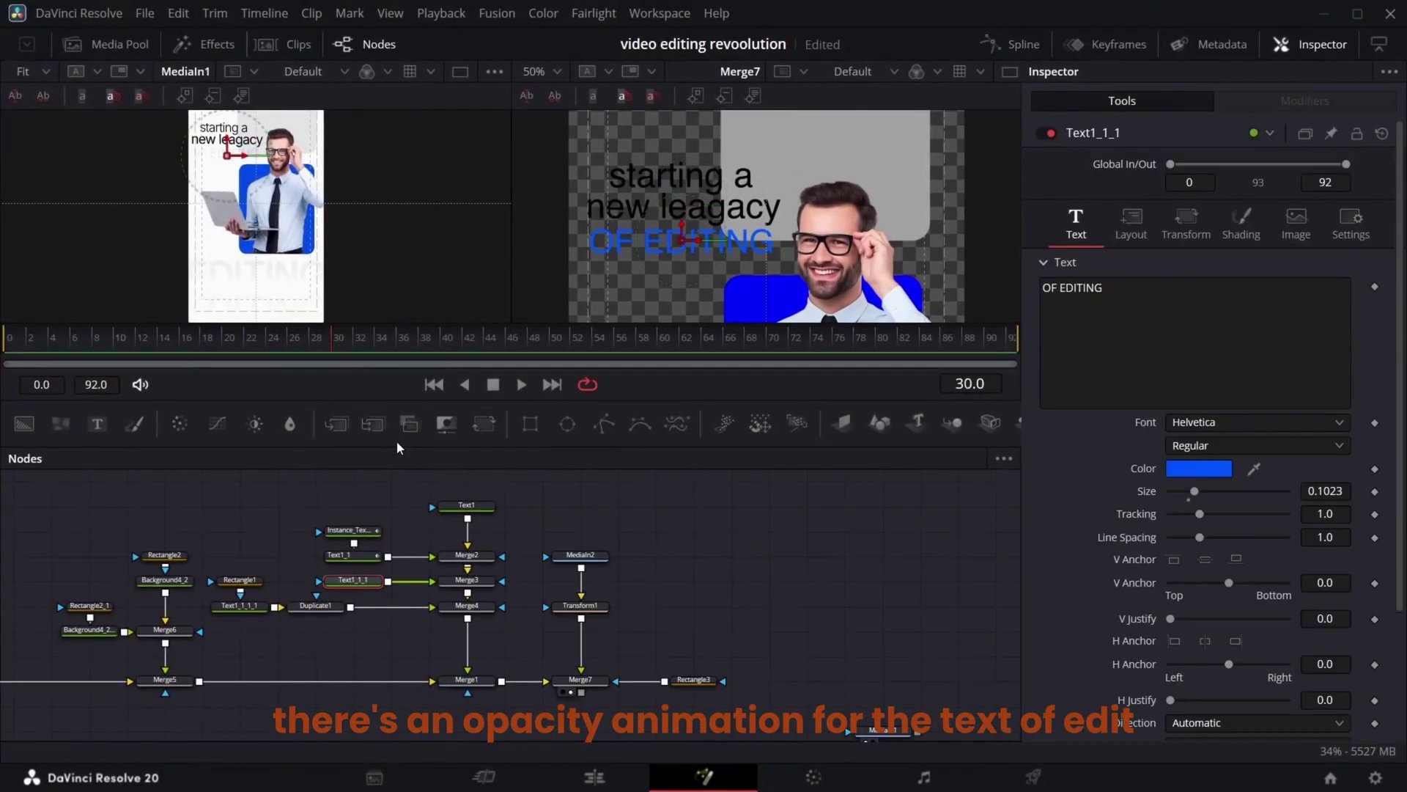
Keyframe the shading opacity of the "OF EDITING" text at 0.0 on frame 29 and 1.0 on frame 40
key(Left)
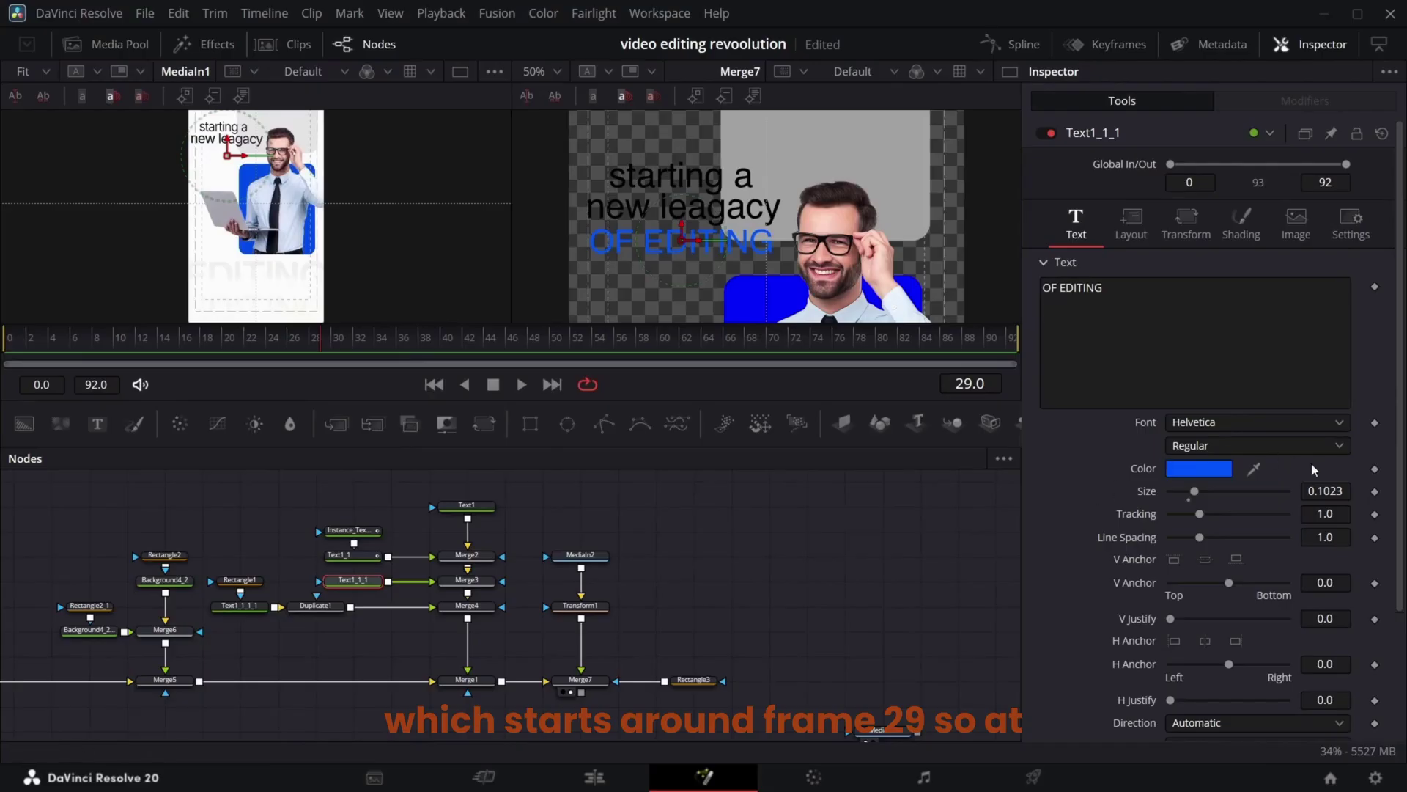
click(1249, 231)
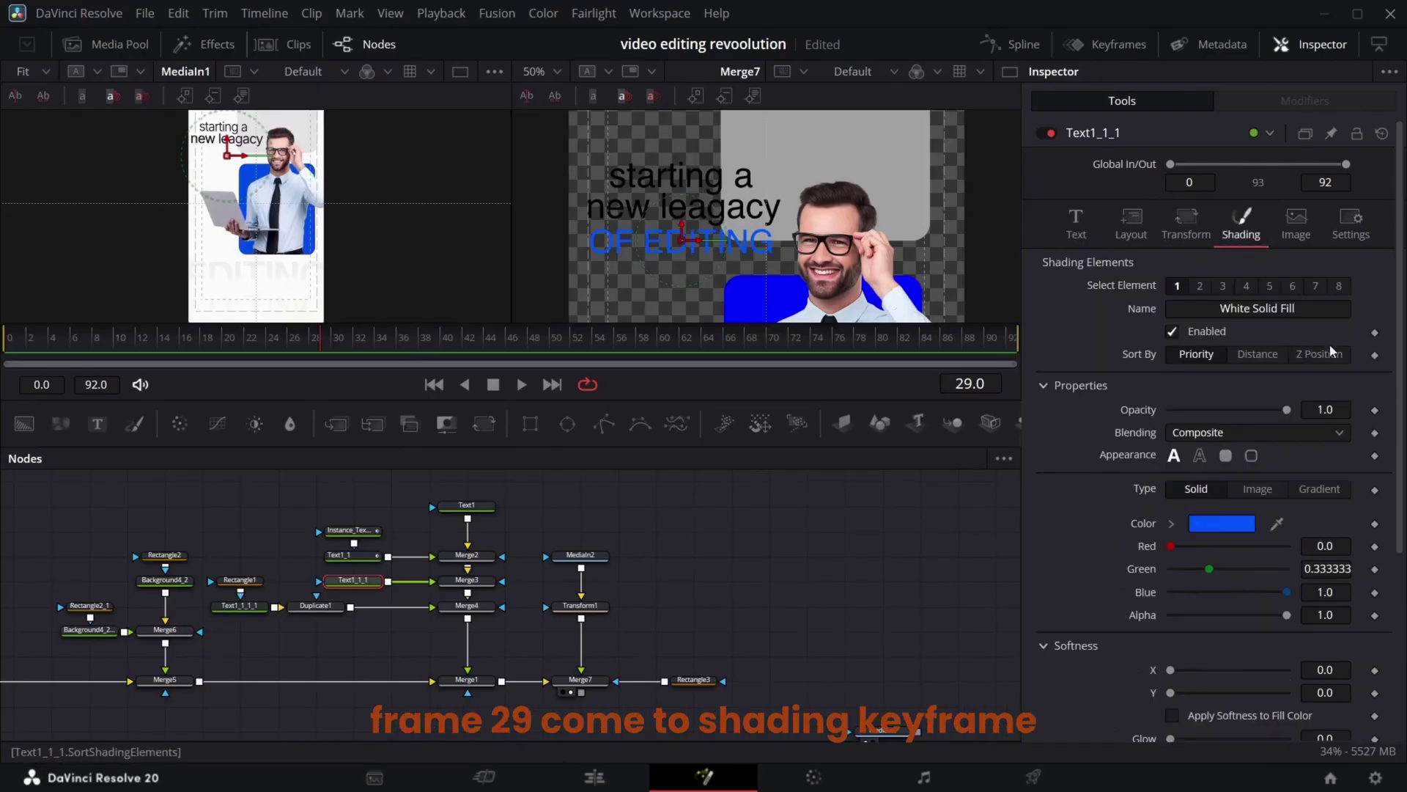
click(1375, 411)
key(Right)
key(Right)
key(Right)
key(Right)
key(Right)
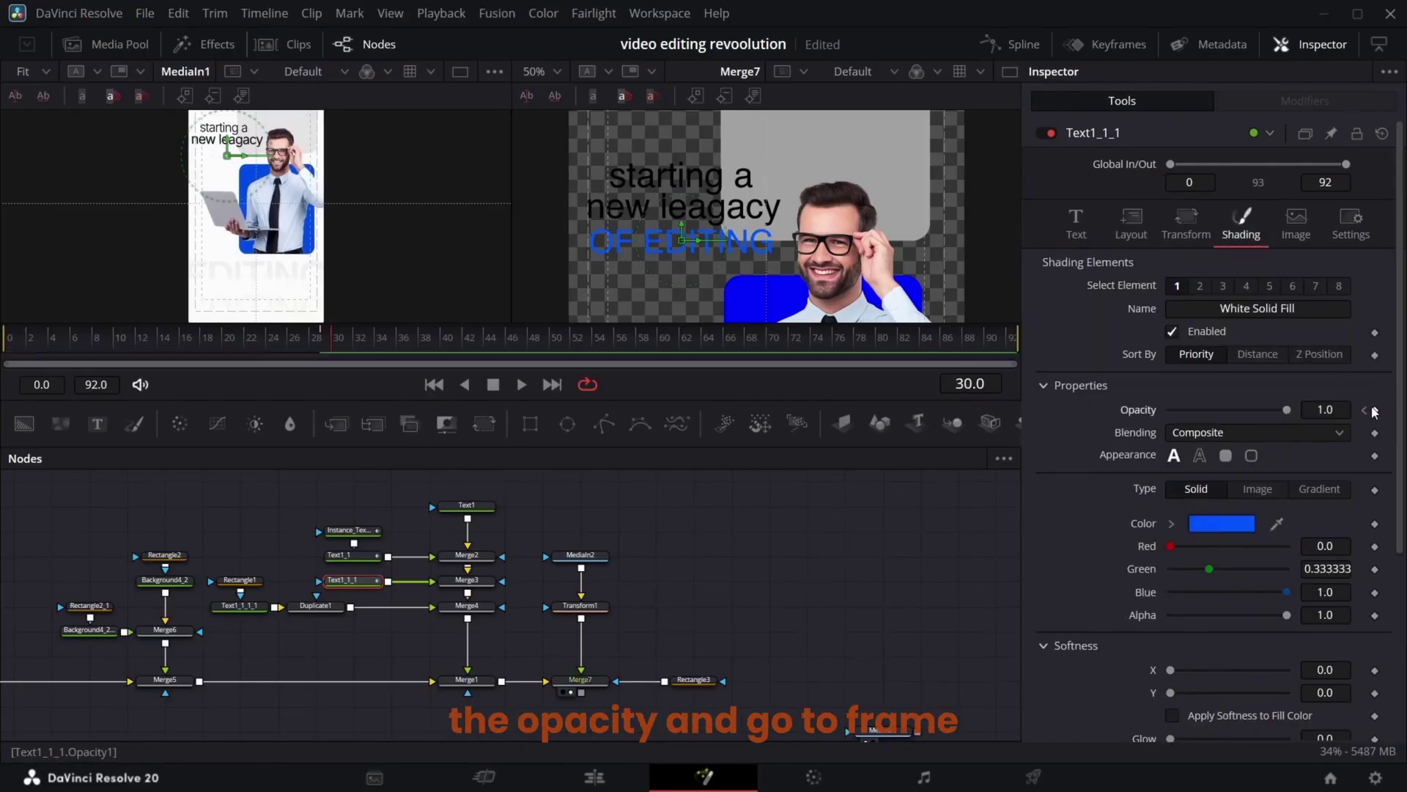
key(Right)
key(Right)
key(Right)
key(Right)
key(Right)
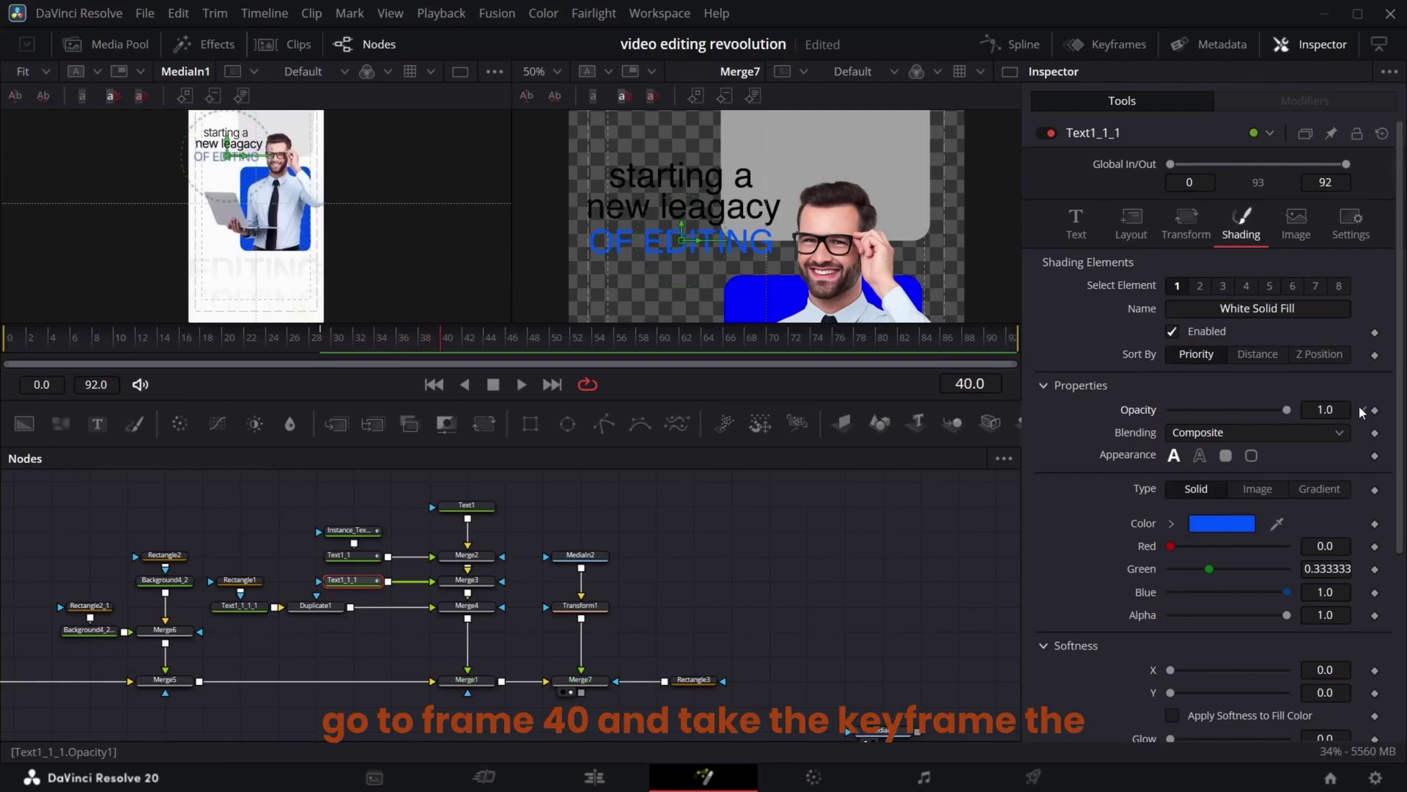
click(1375, 411)
click(1363, 410)
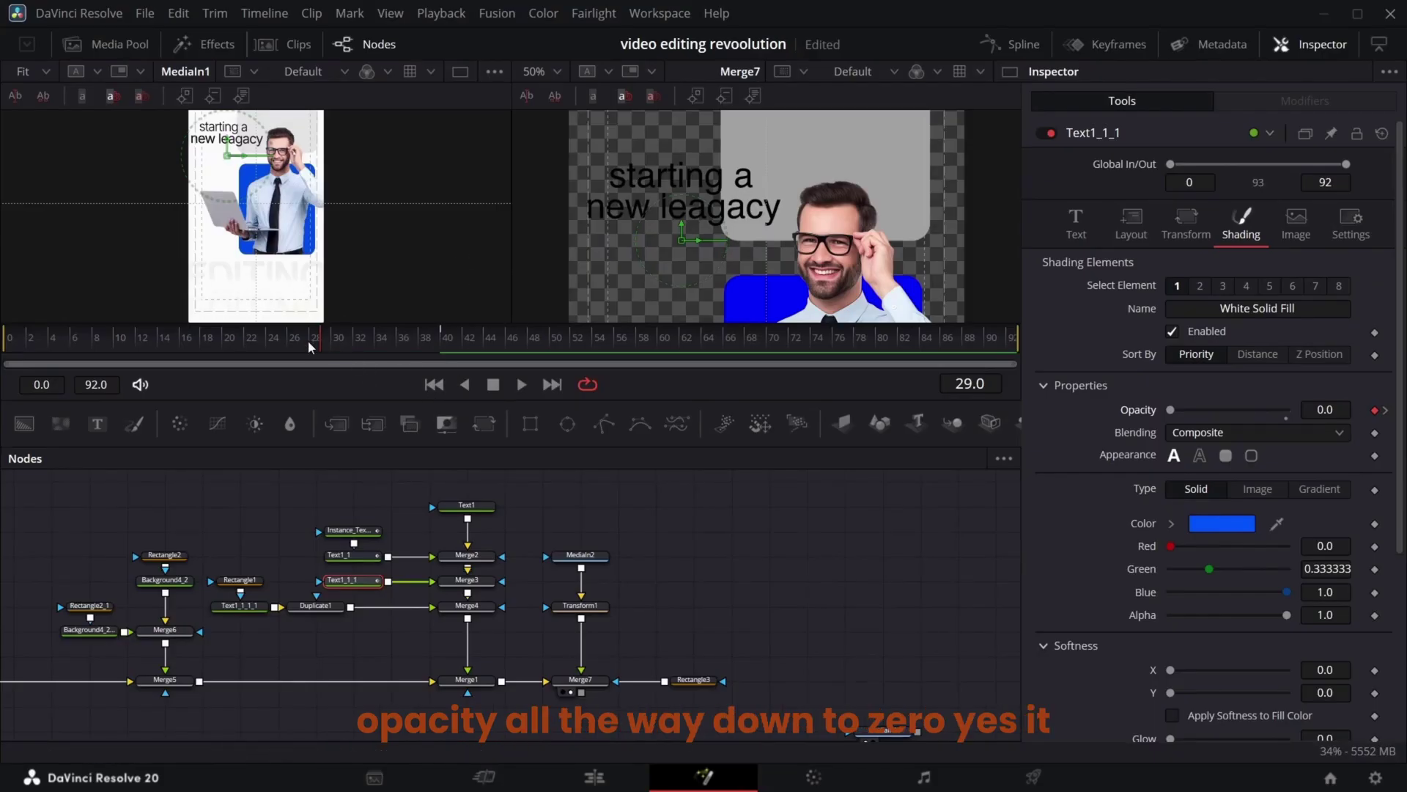
drag(307, 340, 491, 362)
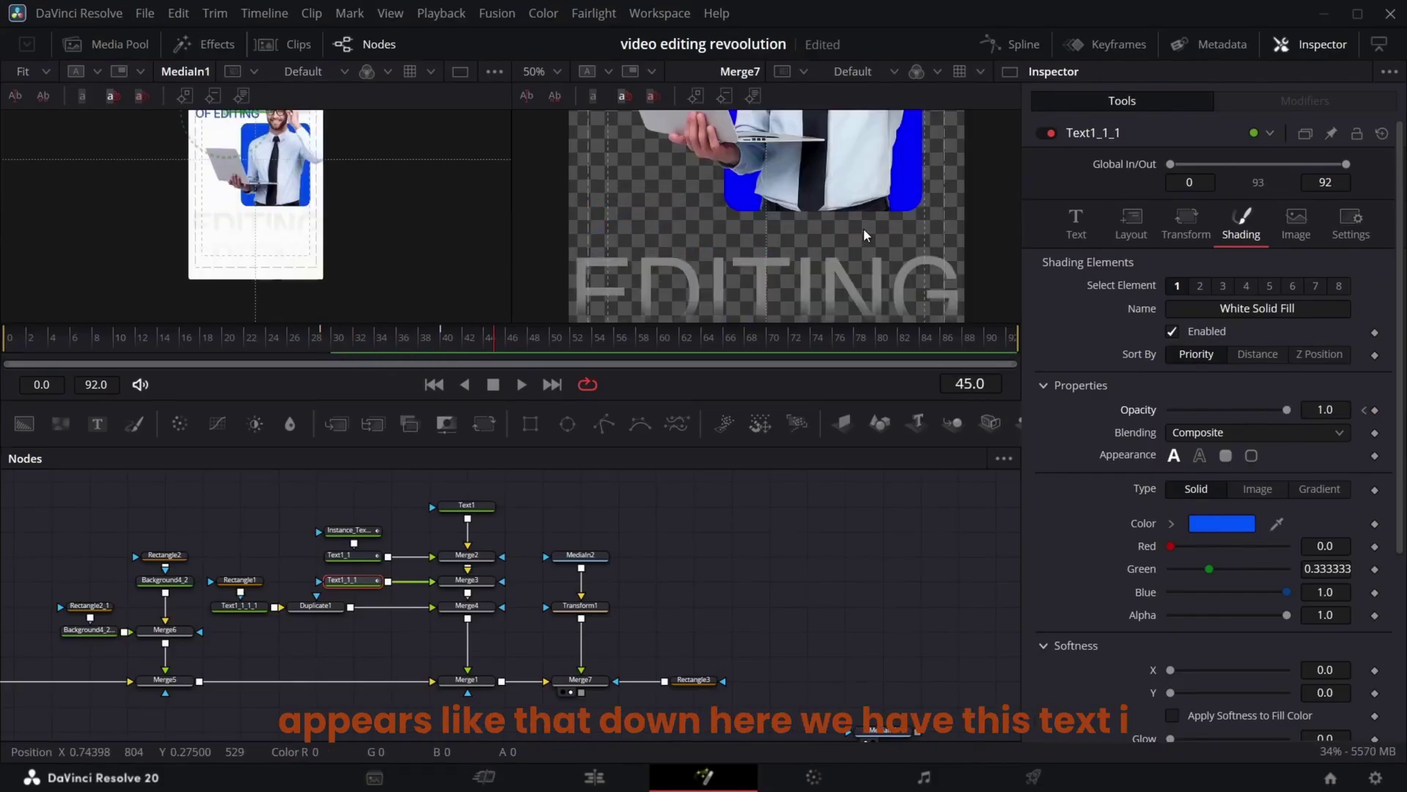
Reduce Rectangle1's soft edge to about 0.0425 and show the Duplicate1 settings
click(240, 579)
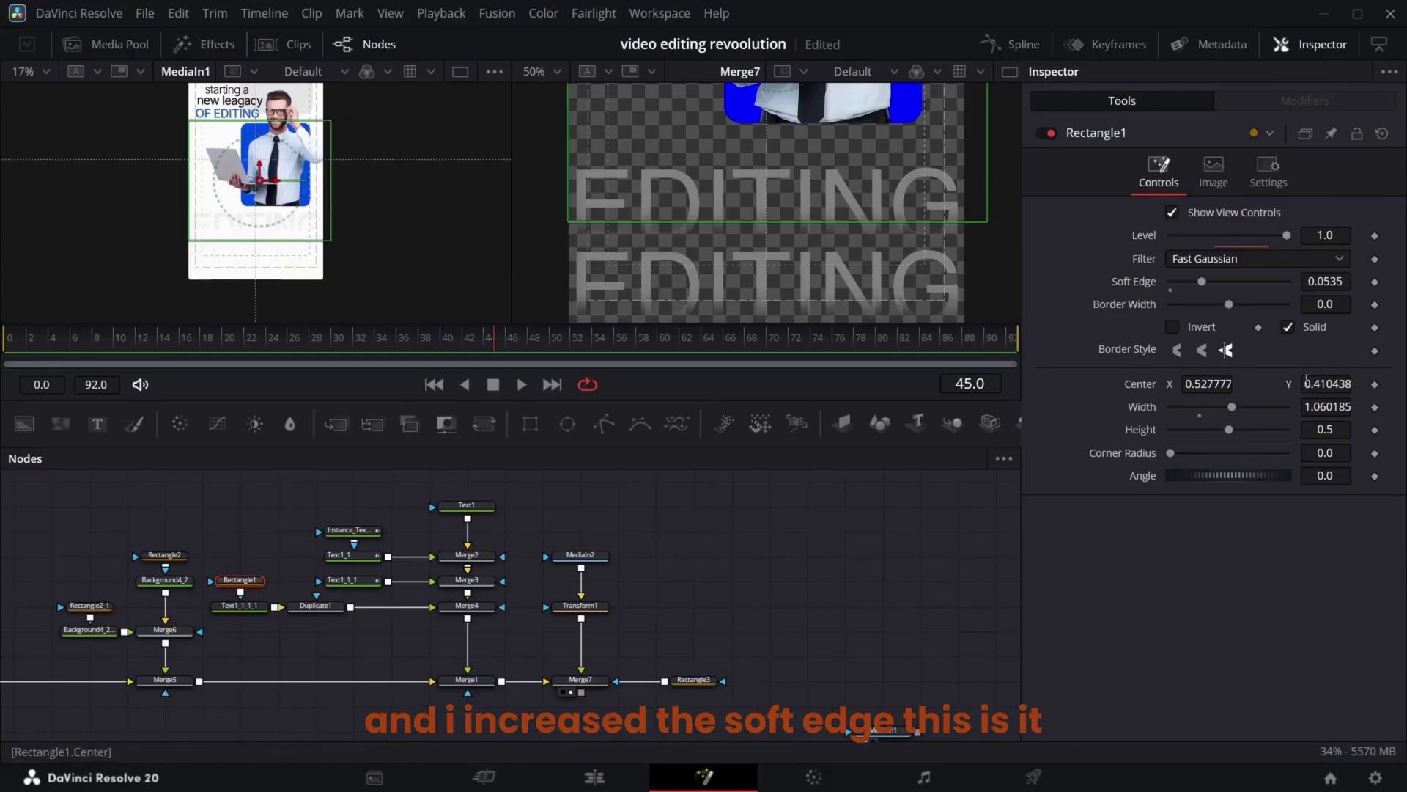
mouse_move(1199, 286)
mouse_down()
mouse_move(1220, 287)
mouse_move(1188, 284)
mouse_up()
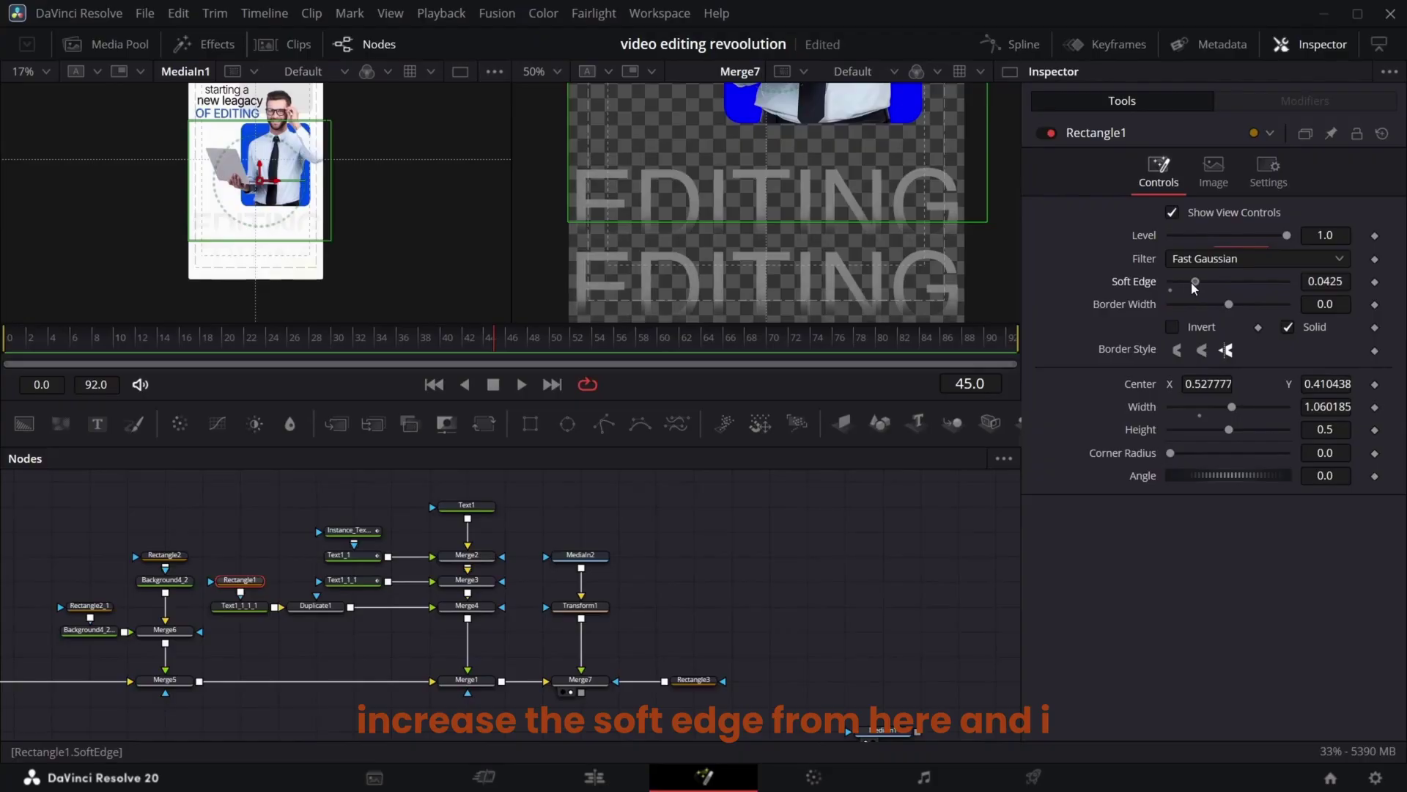
click(316, 605)
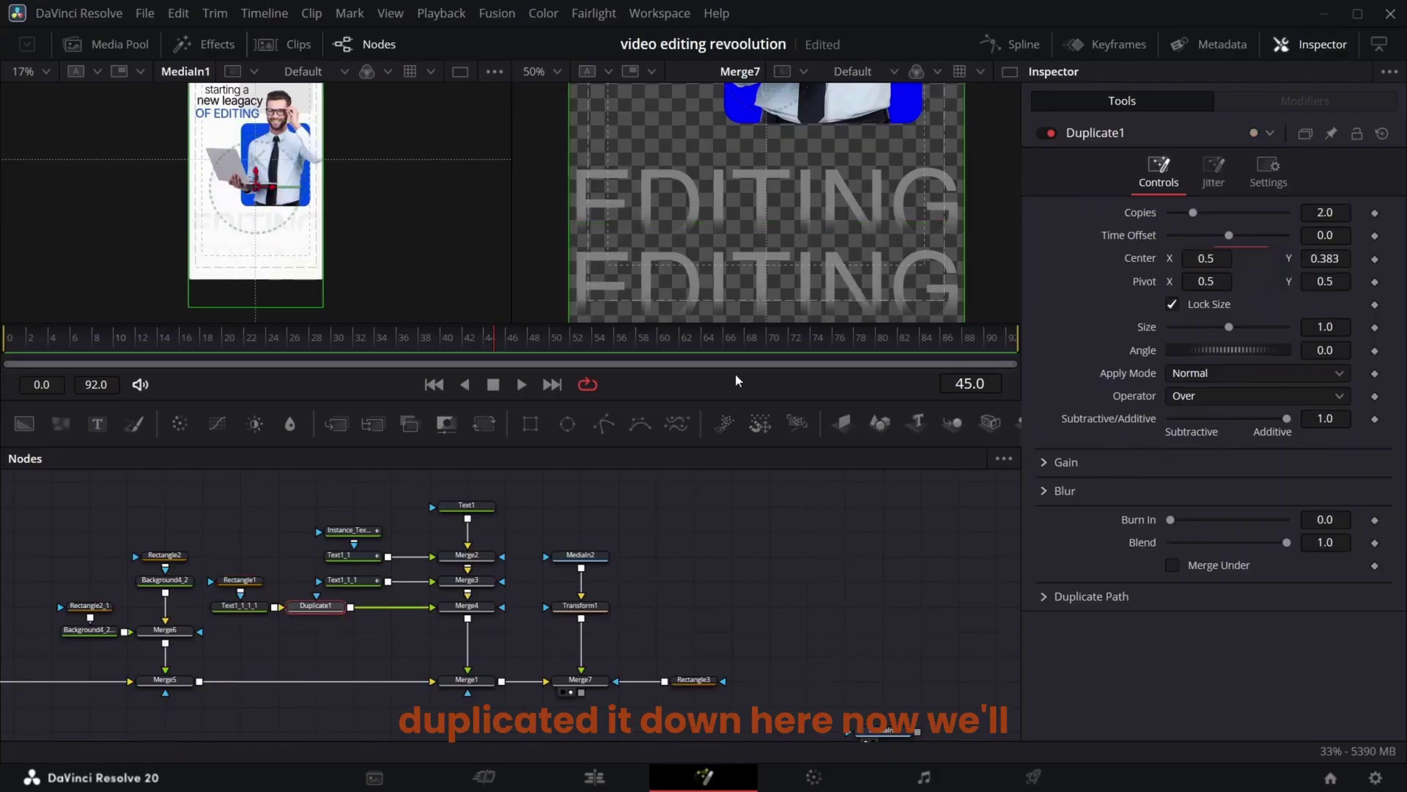
Lower the Blend of Merge4 to 0.543 to fade the duplicated EDITING text
click(497, 601)
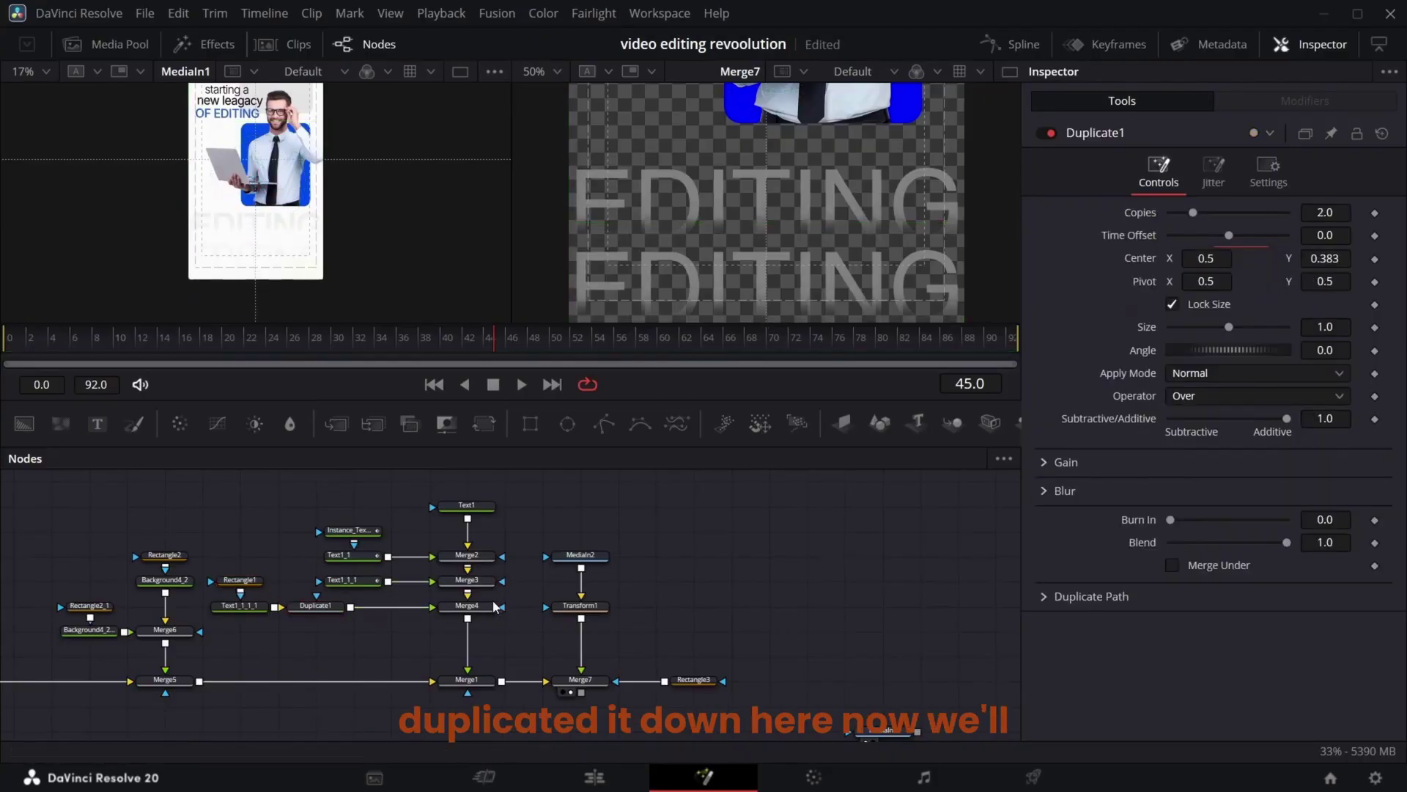
click(477, 607)
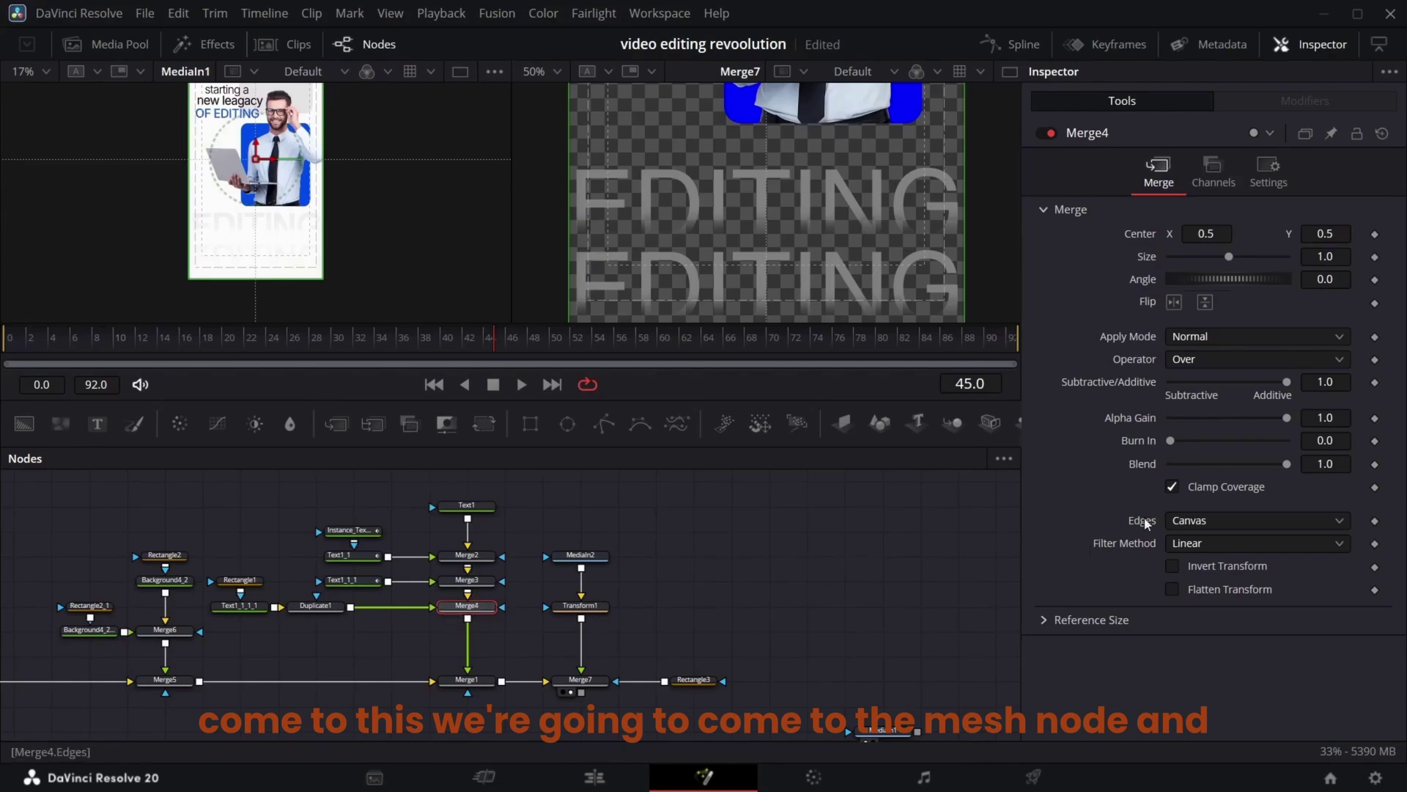
drag(1281, 469, 1234, 468)
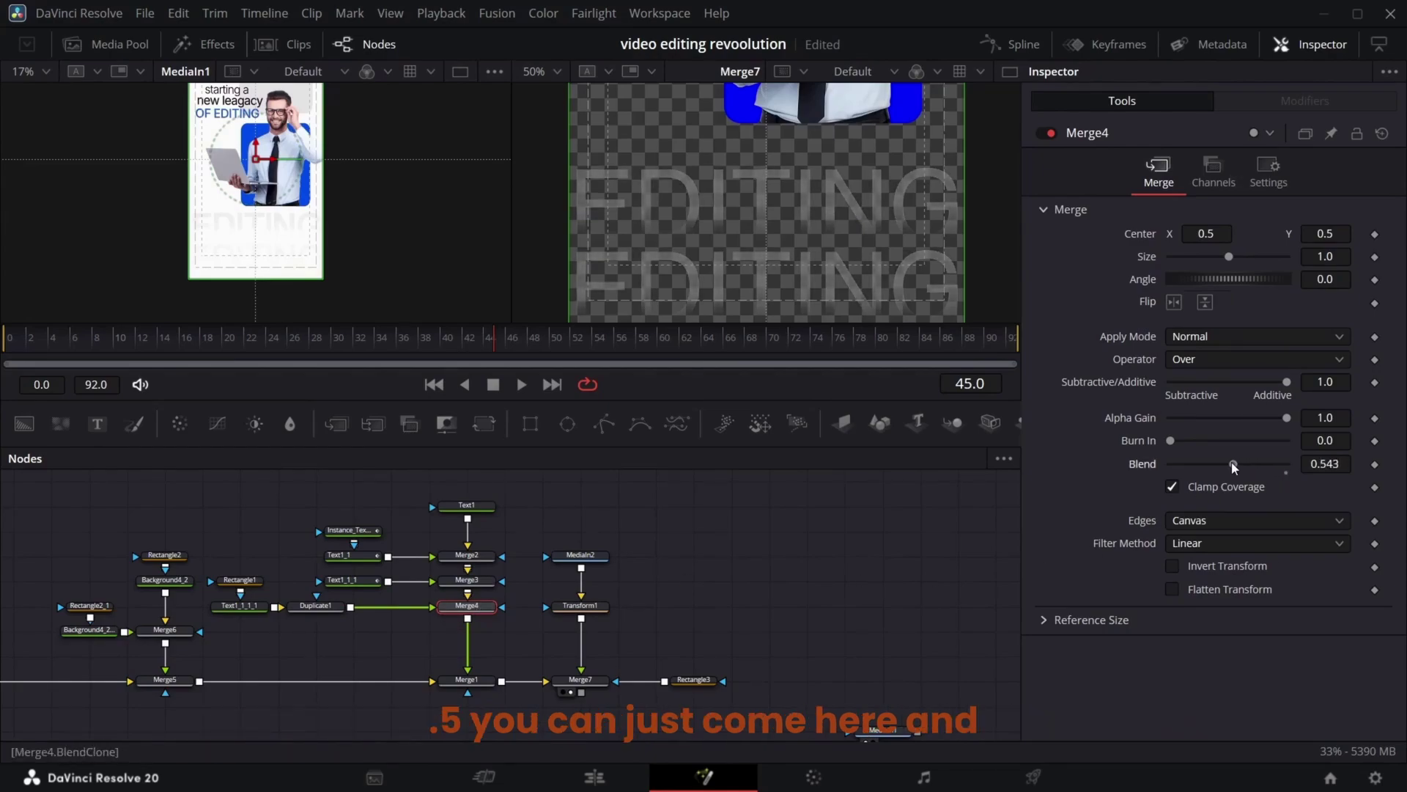
Move Rectangle3 below Merge7 and add a Transform node after Merge7
scroll(544, 655, down, 2)
drag(553, 662, 592, 686)
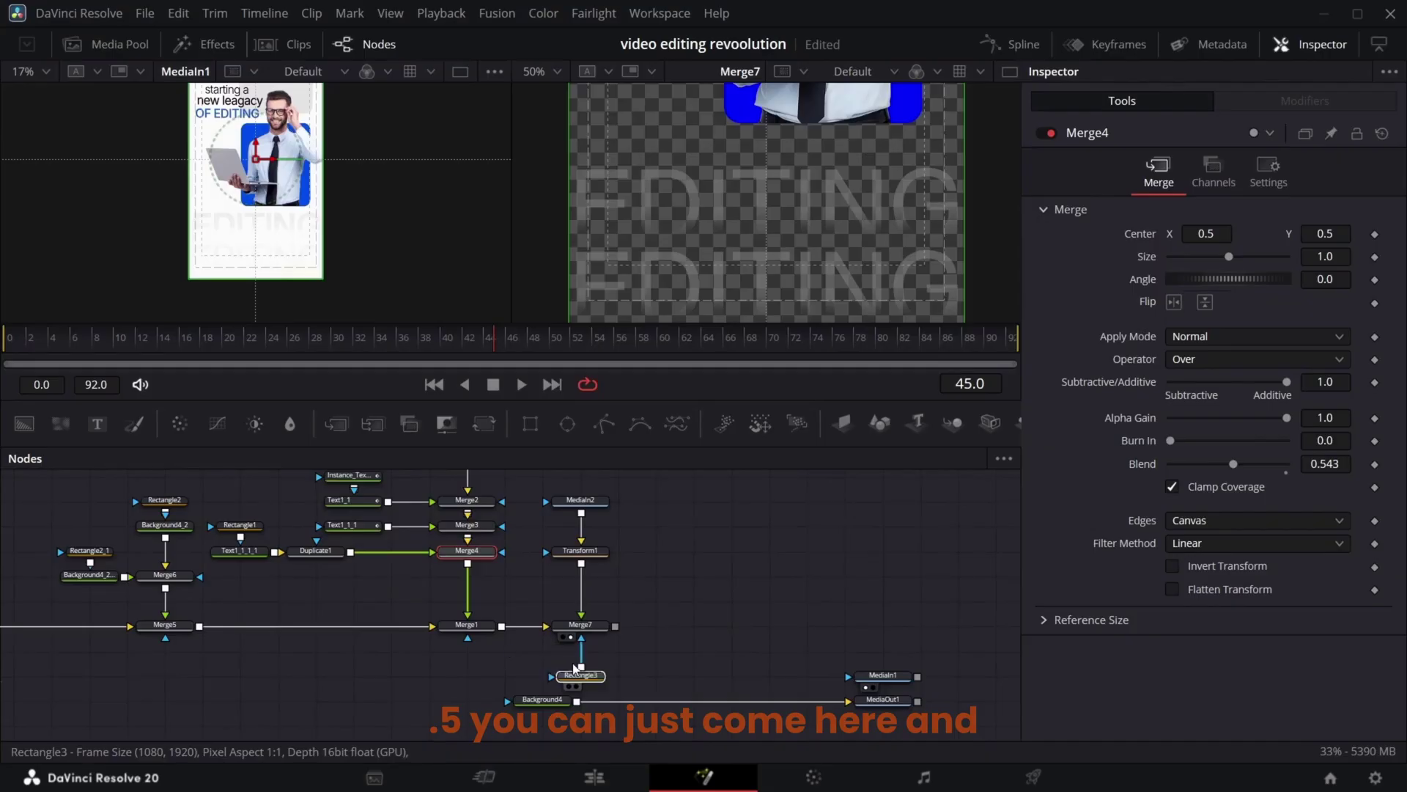
click(591, 625)
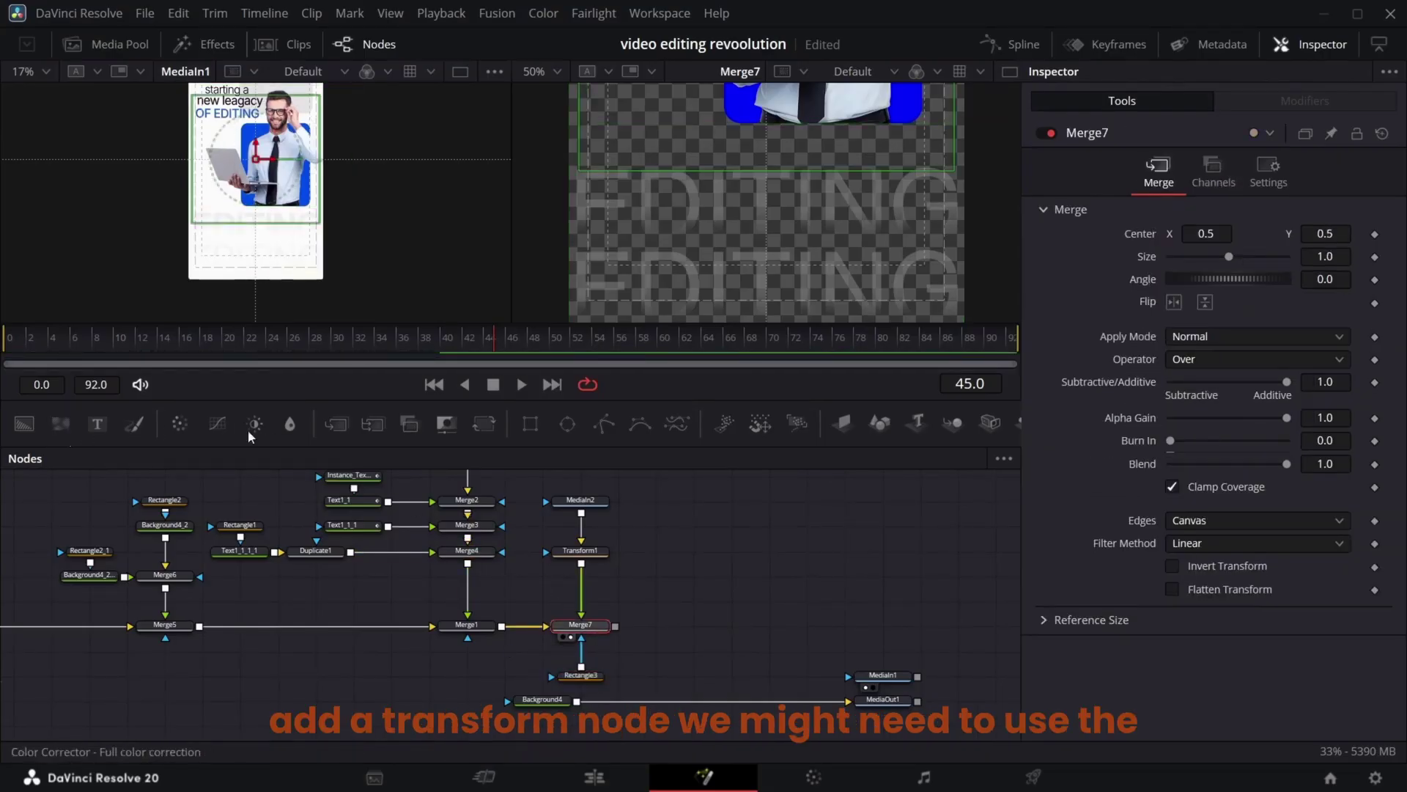
click(485, 425)
drag(585, 650, 697, 623)
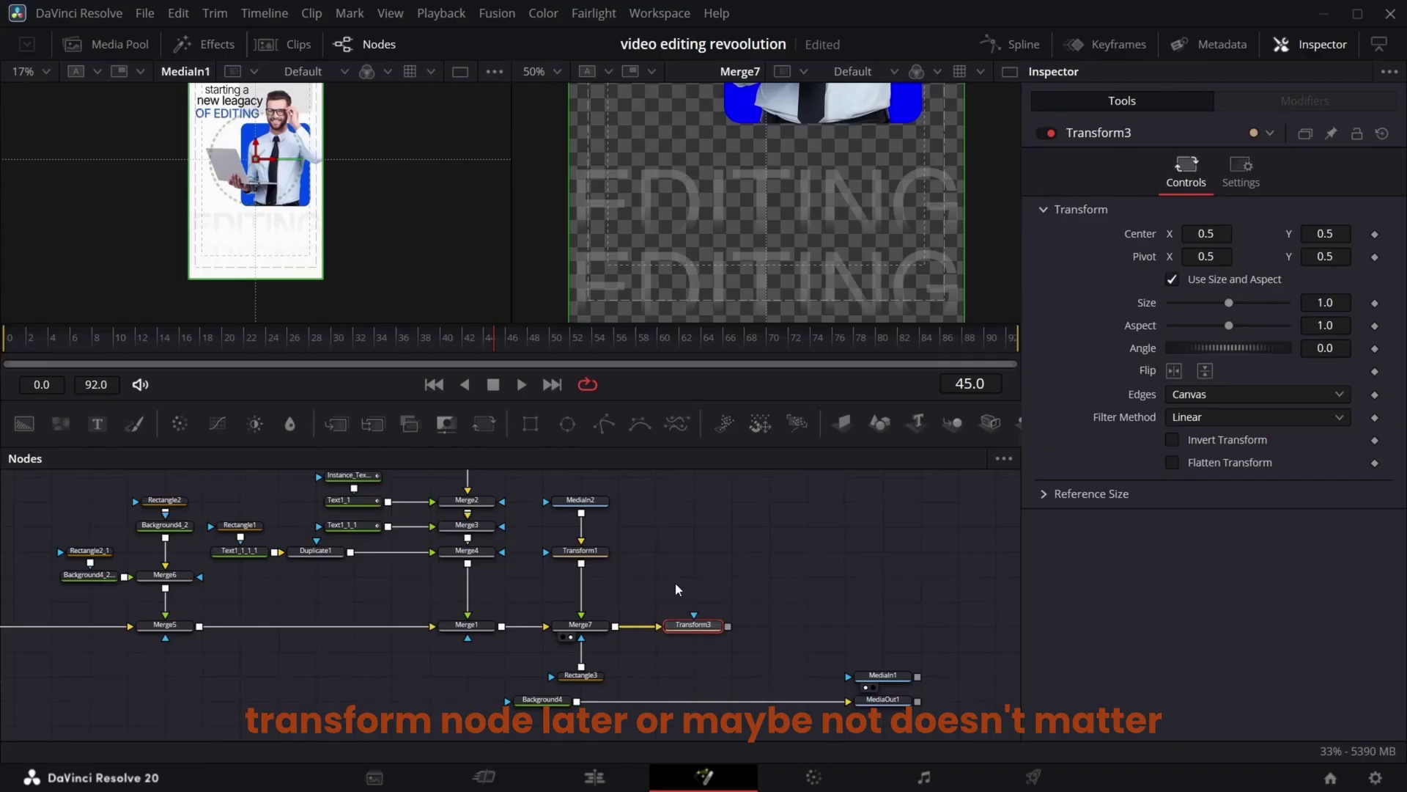
View Merge10 at frame 64 and paste an instance of the "old style" Text2 node
scroll(645, 581, up, 10)
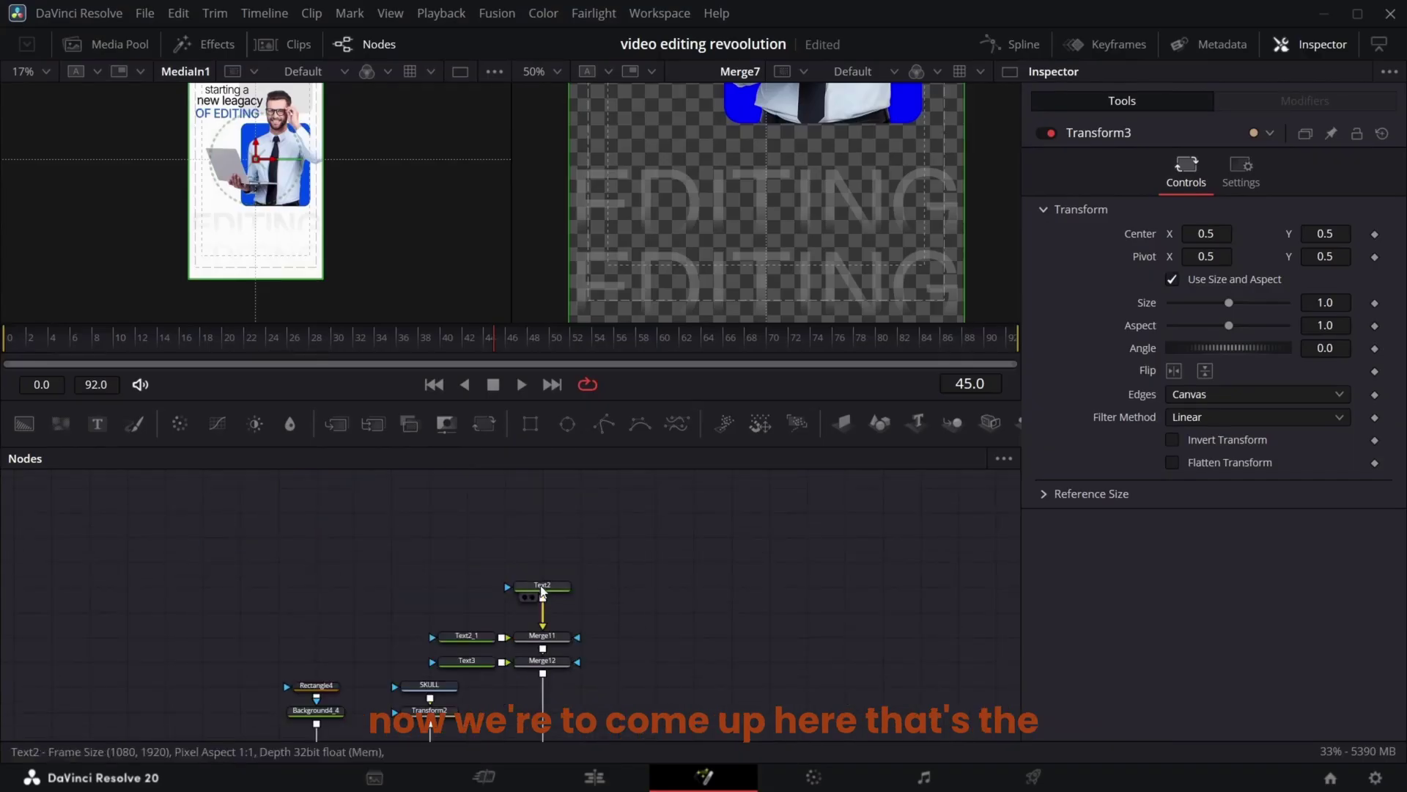
click(472, 338)
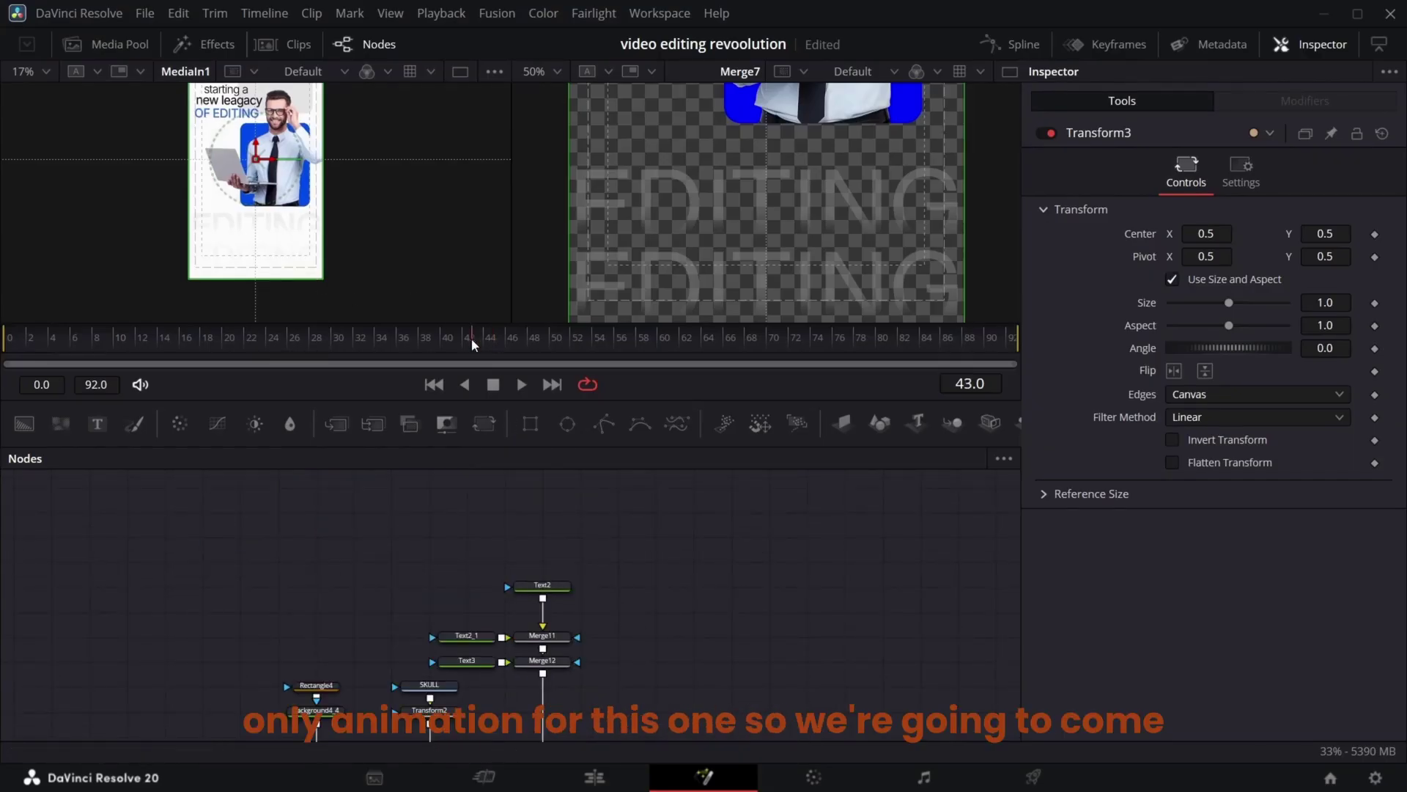
drag(472, 337, 713, 354)
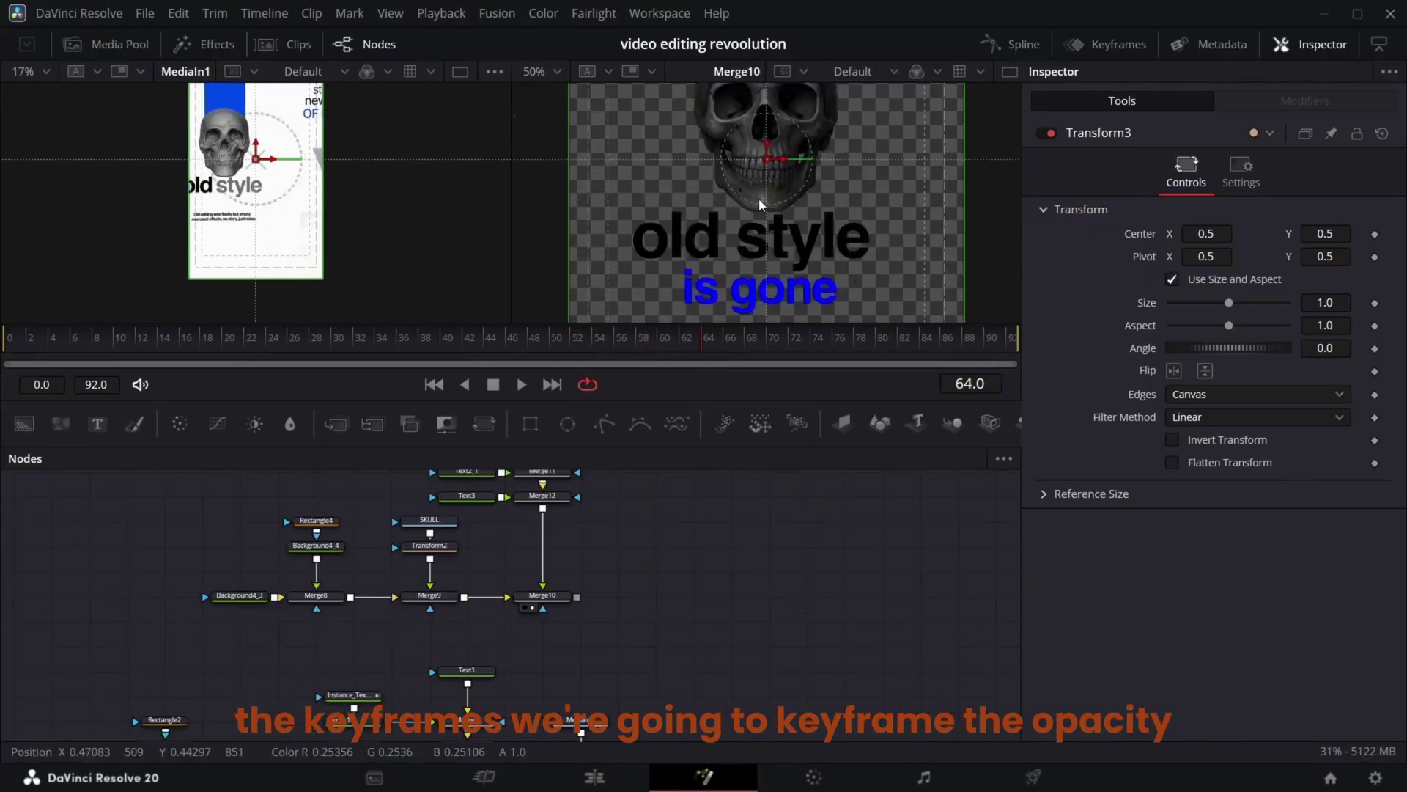
click(551, 587)
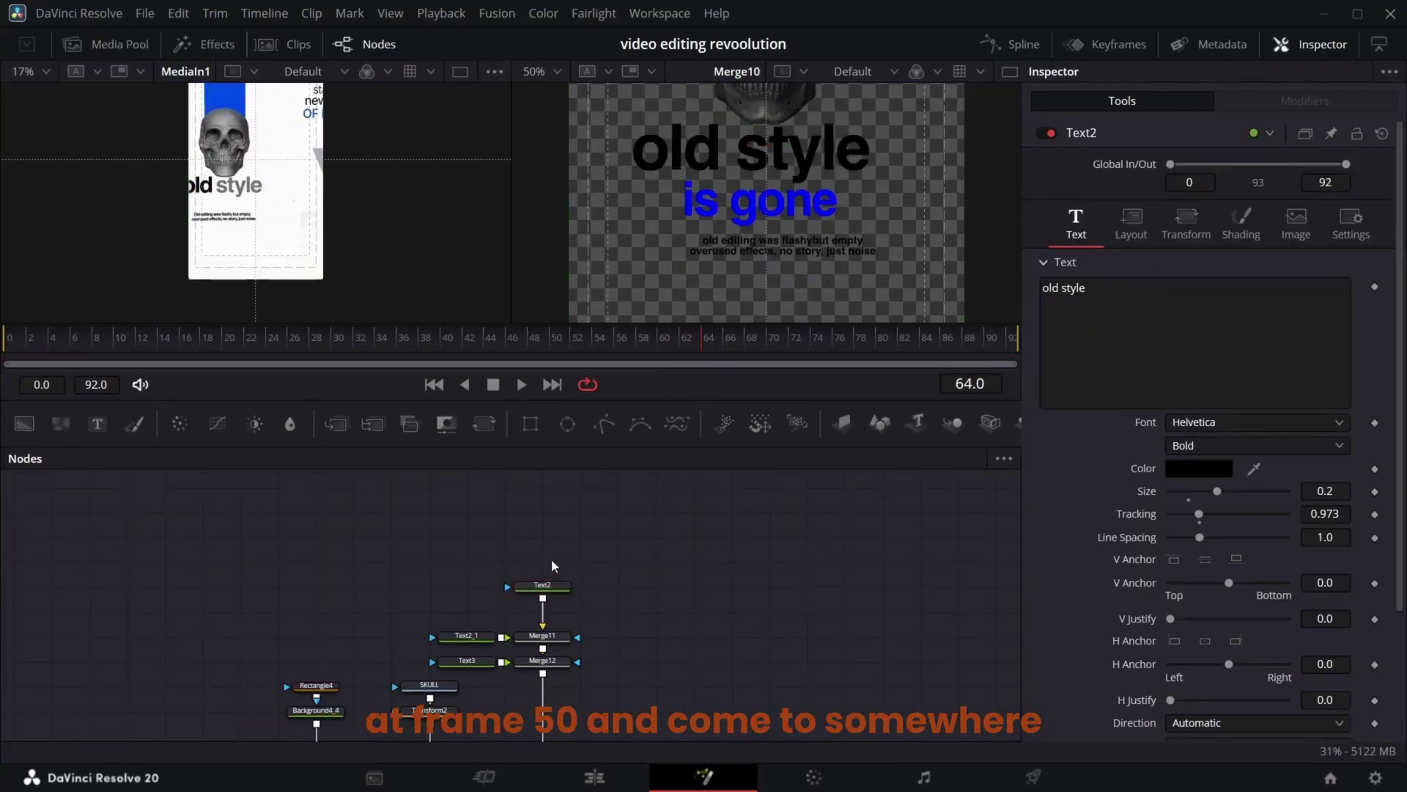
key(ctrl+shift+v)
Enable the instance's shading element 5 as a Word-level filled box with Extend Horizontal at -0.119, and connect it to Text2's mask input
click(1241, 223)
click(1208, 333)
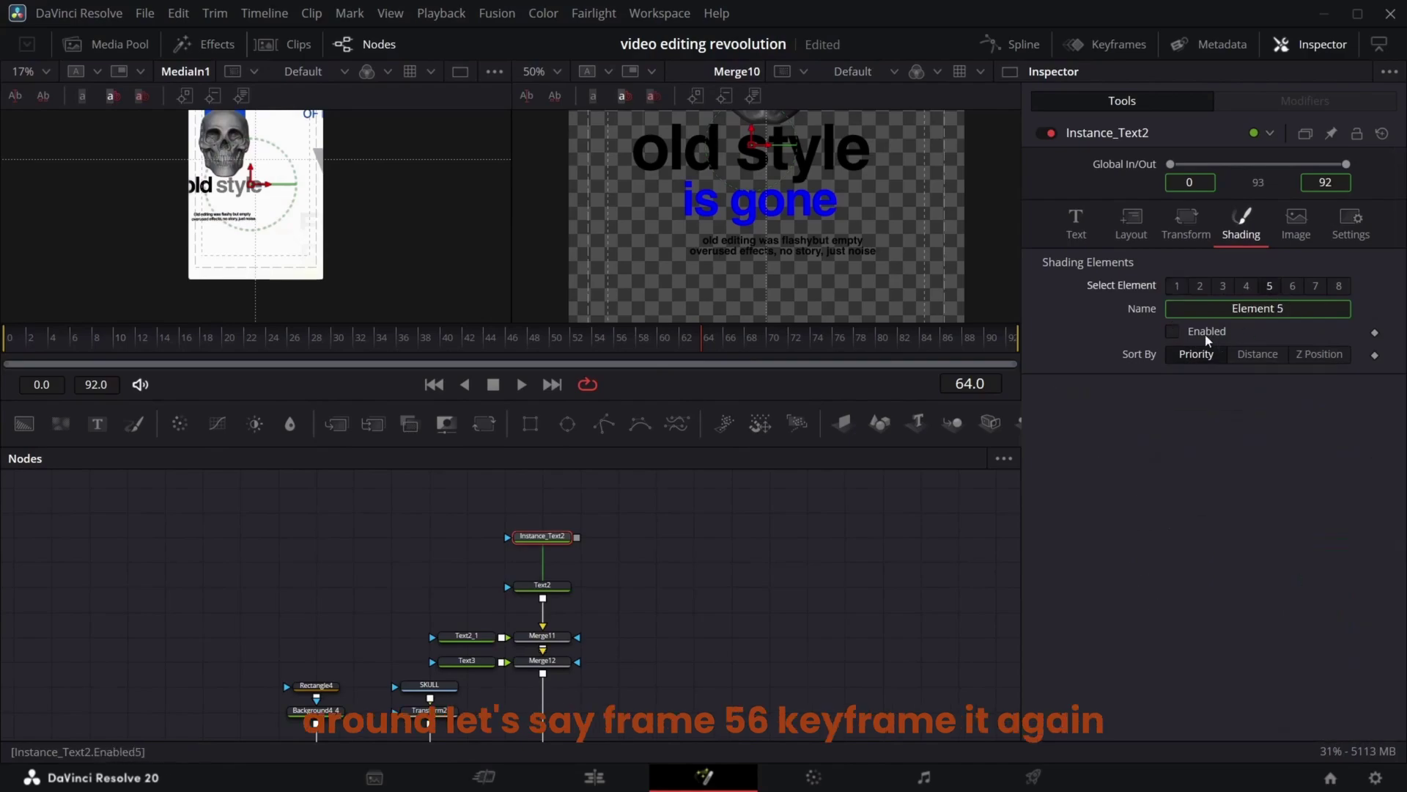
click(1207, 334)
click(533, 549)
click(1225, 455)
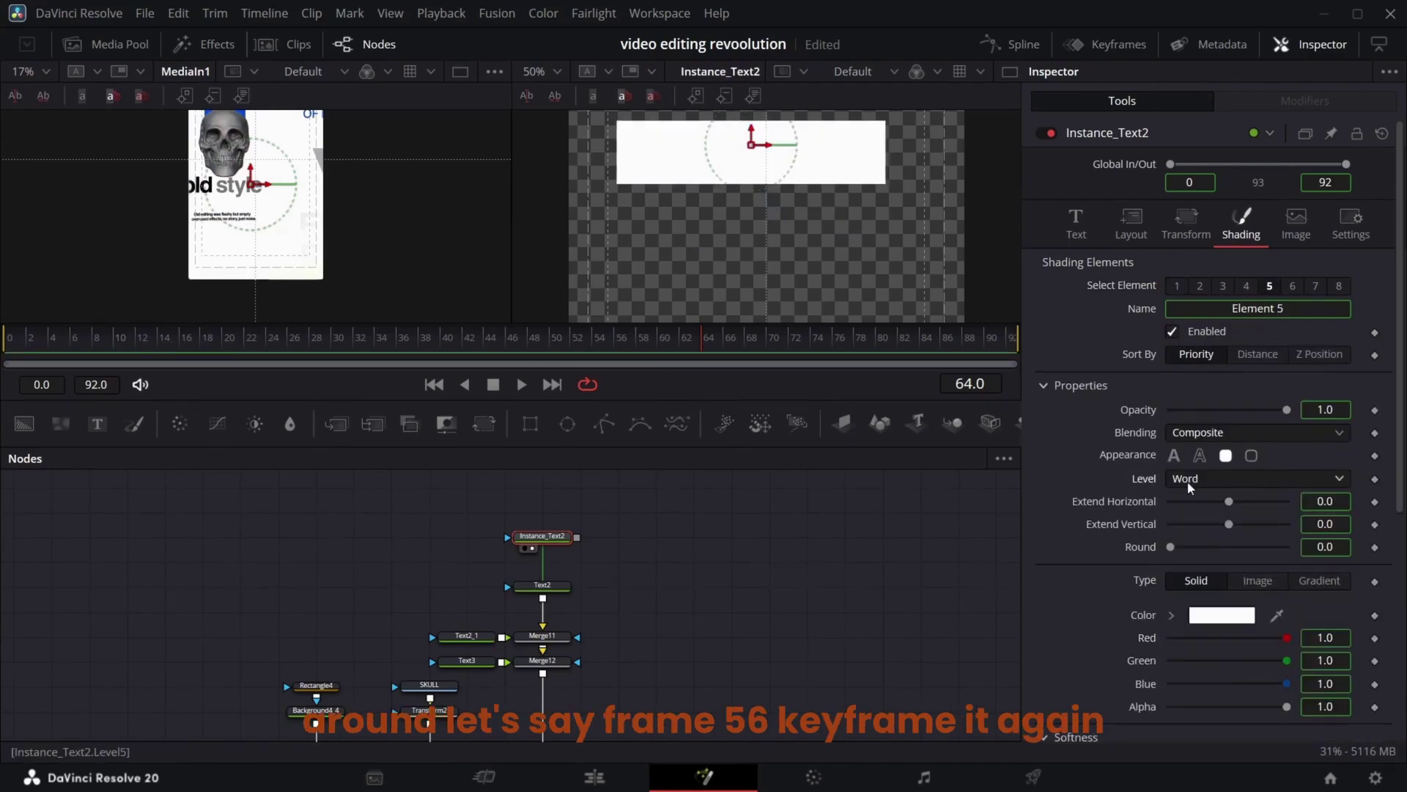
drag(1229, 501, 1215, 501)
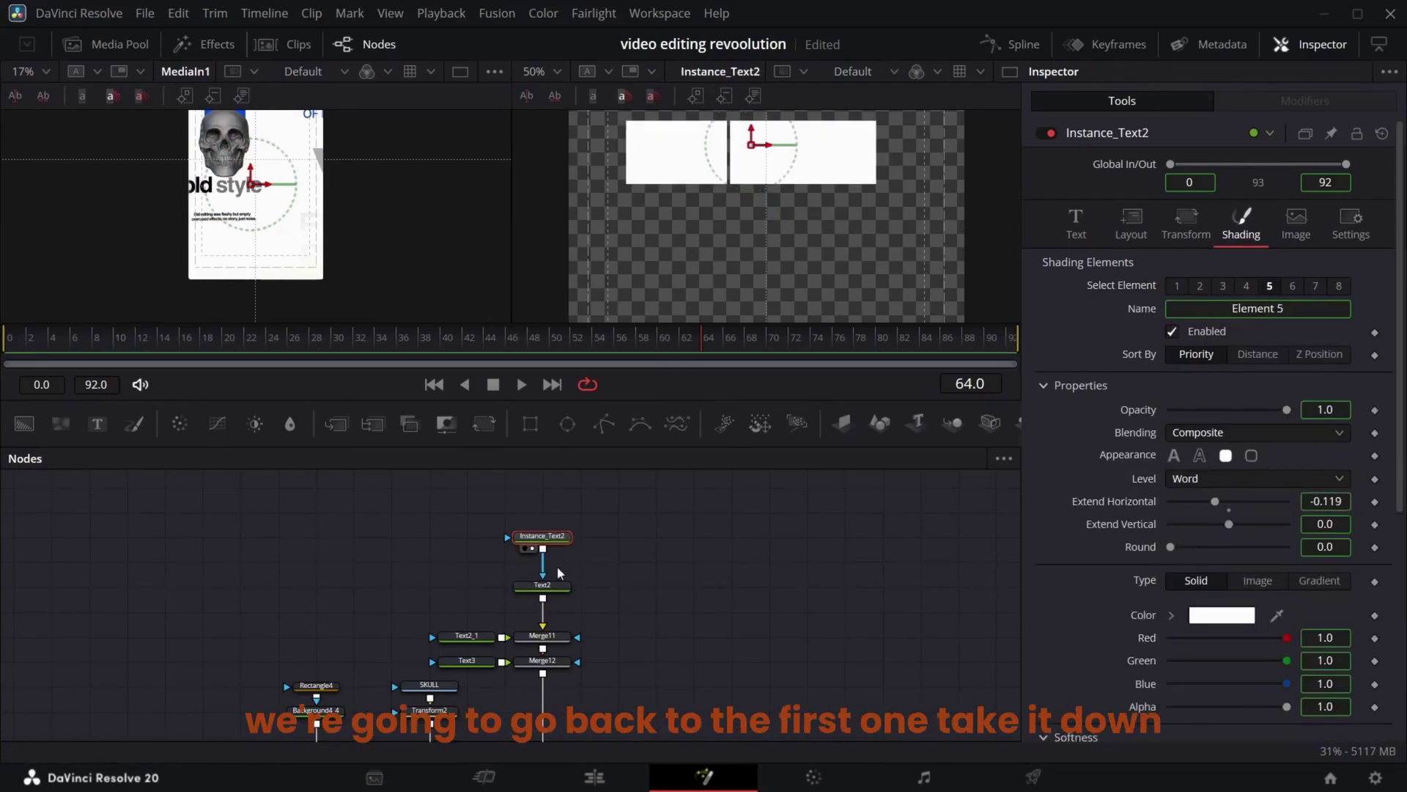
View Text2 and, at frame 52, add a Follower modifier to the instance's text with shading element 5 enabled
click(533, 597)
click(633, 341)
drag(635, 344, 574, 340)
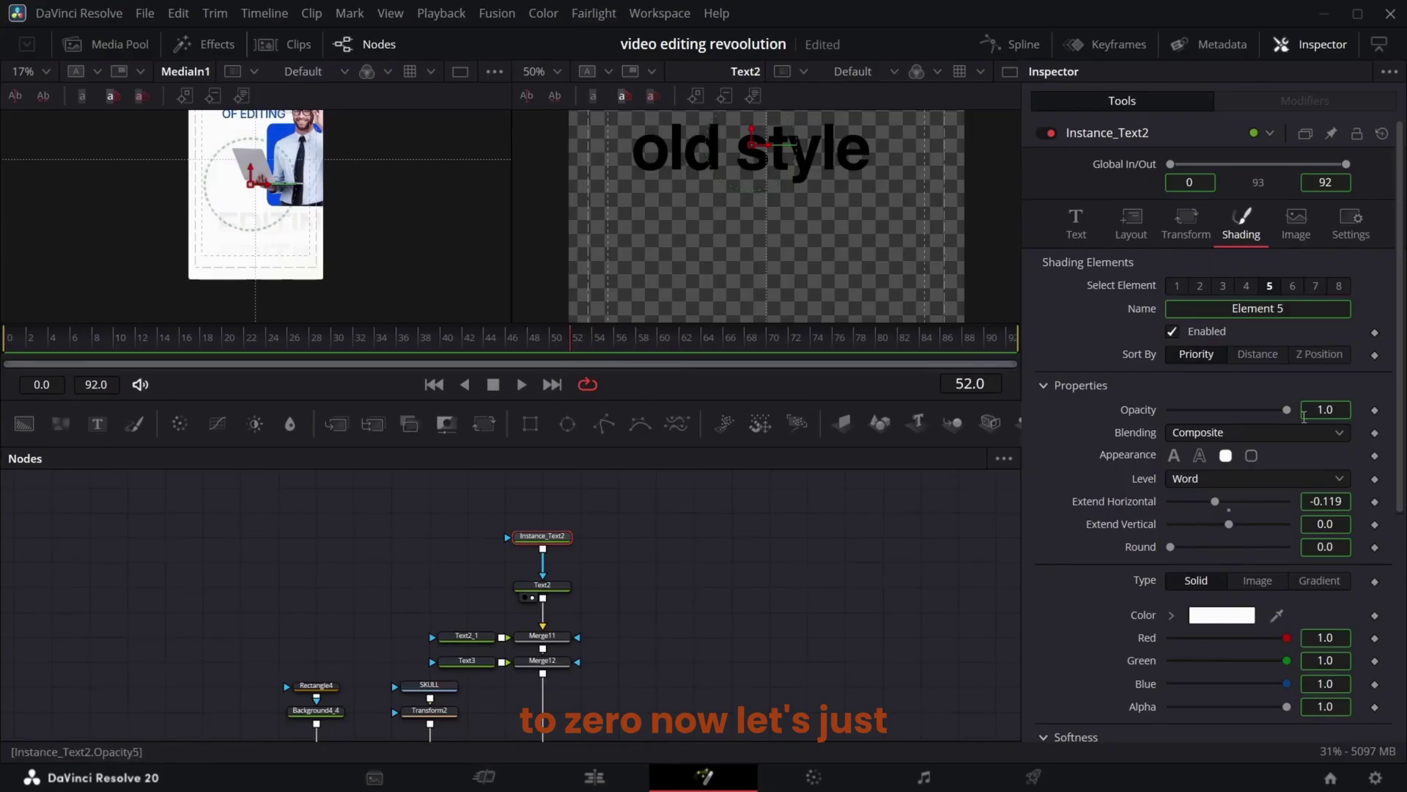
click(1076, 223)
right_click(1146, 348)
click(1202, 464)
click(1305, 101)
click(1269, 172)
click(1269, 233)
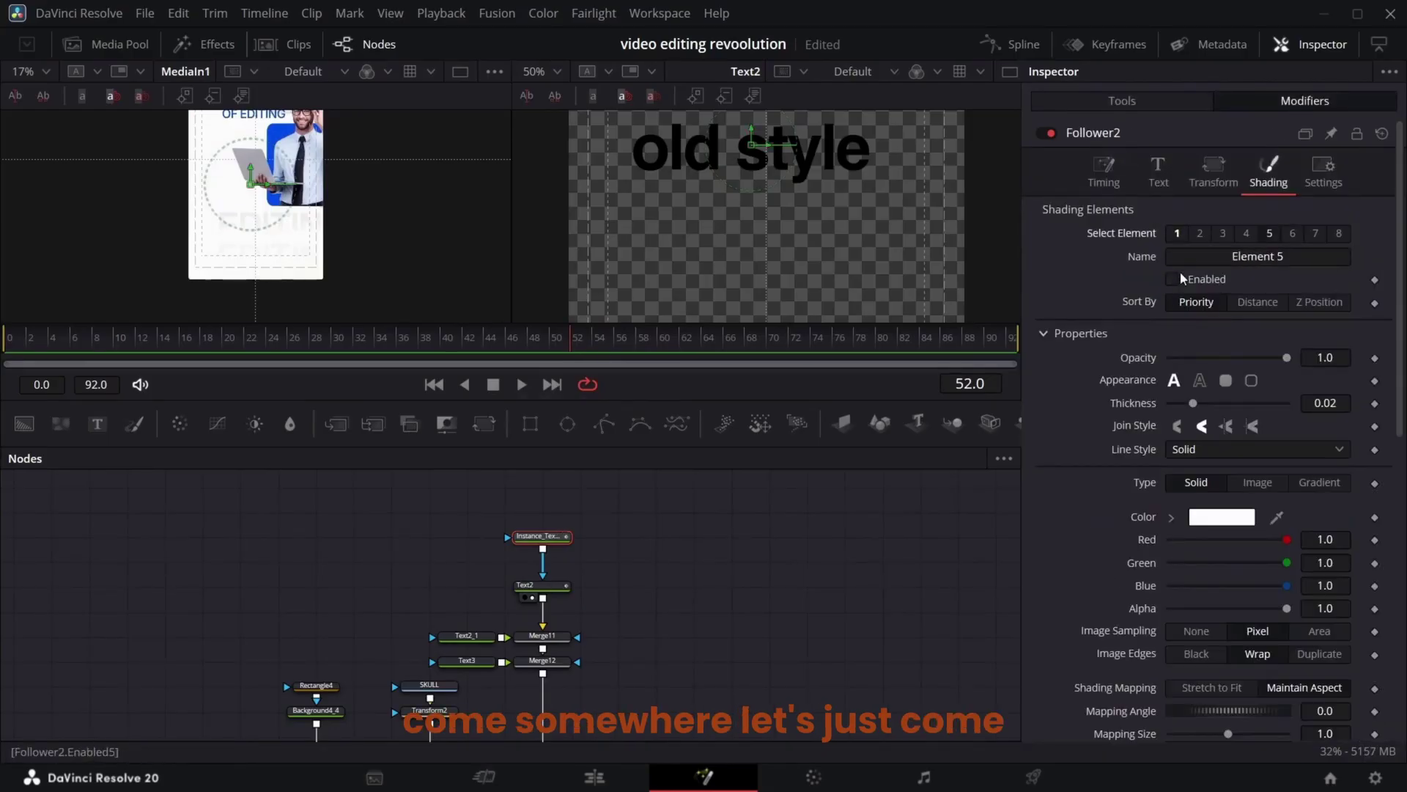
Keyframe the new Follower's element 5 opacity at 0.0 on frame 52 and 1.0 on frame 56
click(1375, 359)
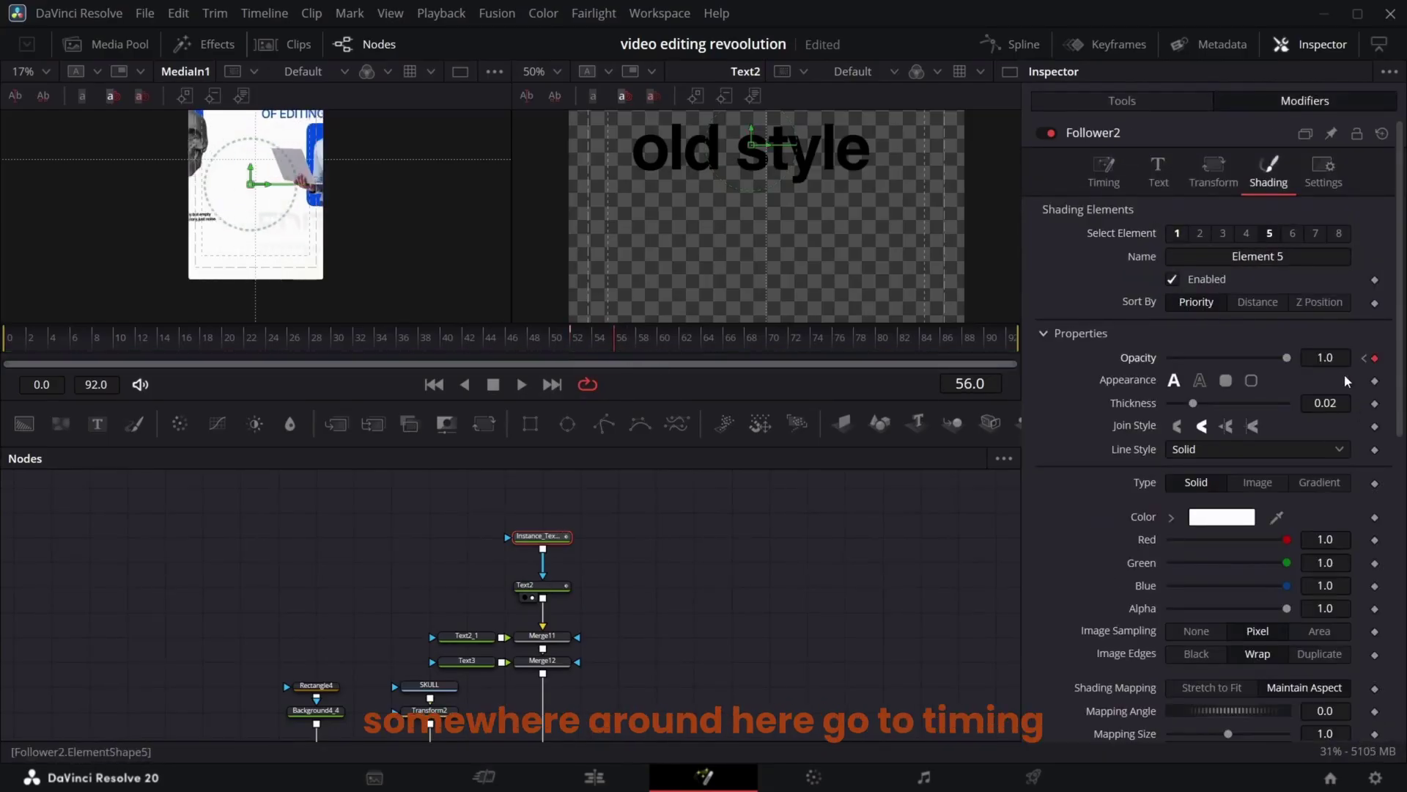
click(1364, 359)
drag(1288, 358, 1165, 358)
At frame 62, set the new Follower's delay between each character to 2.17
drag(625, 344, 679, 343)
scroll(753, 248, up, 5)
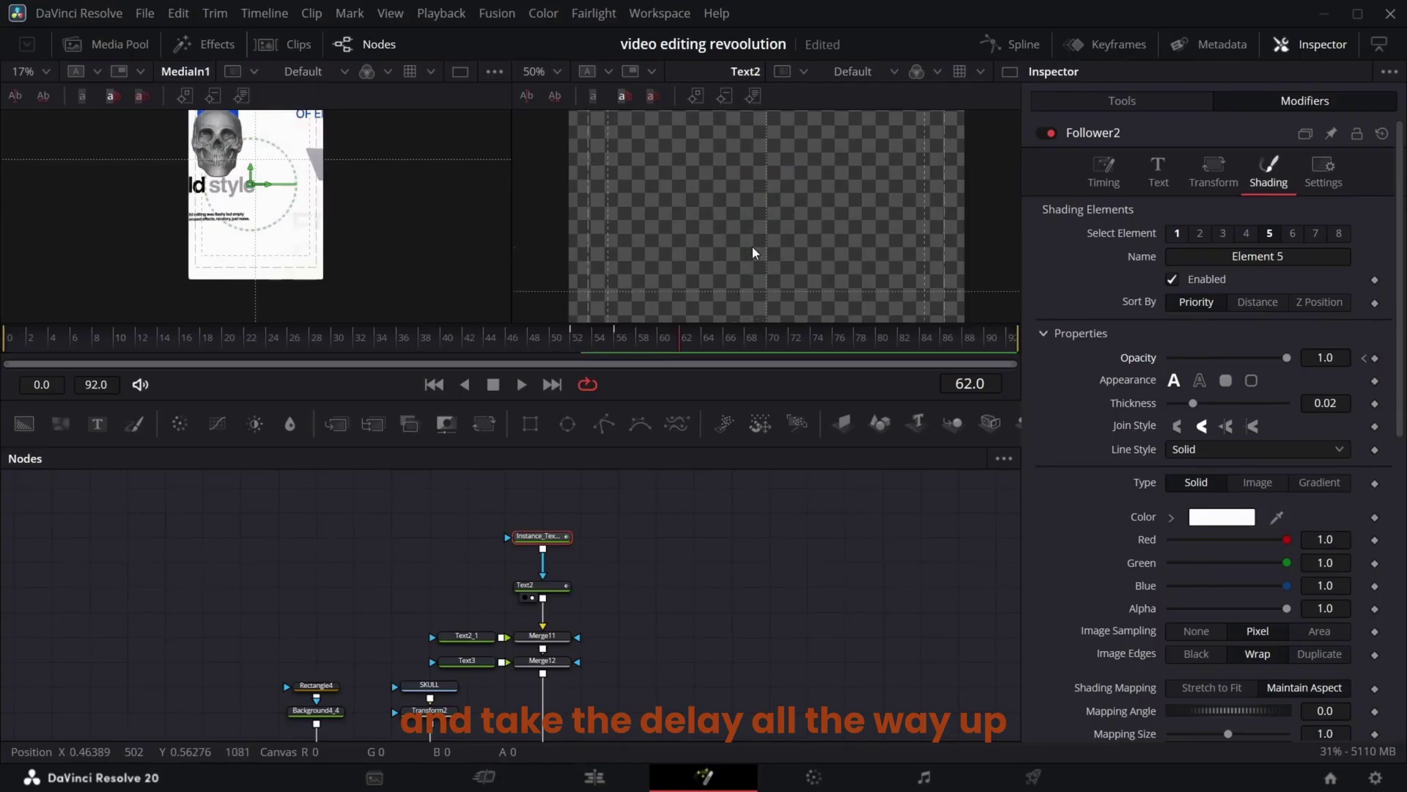
scroll(753, 252, down, 4)
click(1104, 172)
drag(1325, 282, 1357, 281)
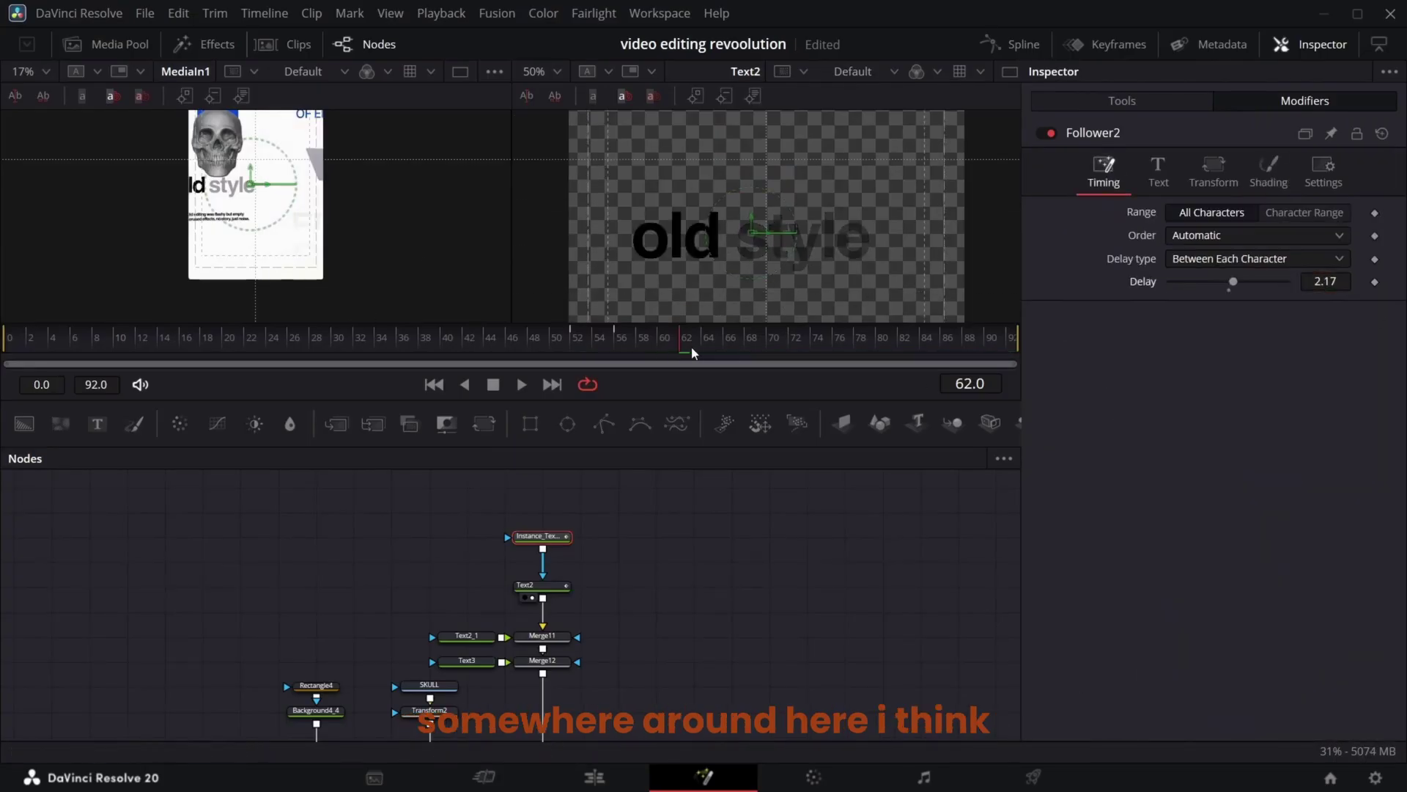
Review Text2 at its keyframes on frames 52 and 56 and check its Follower's timing settings
drag(691, 346, 581, 319)
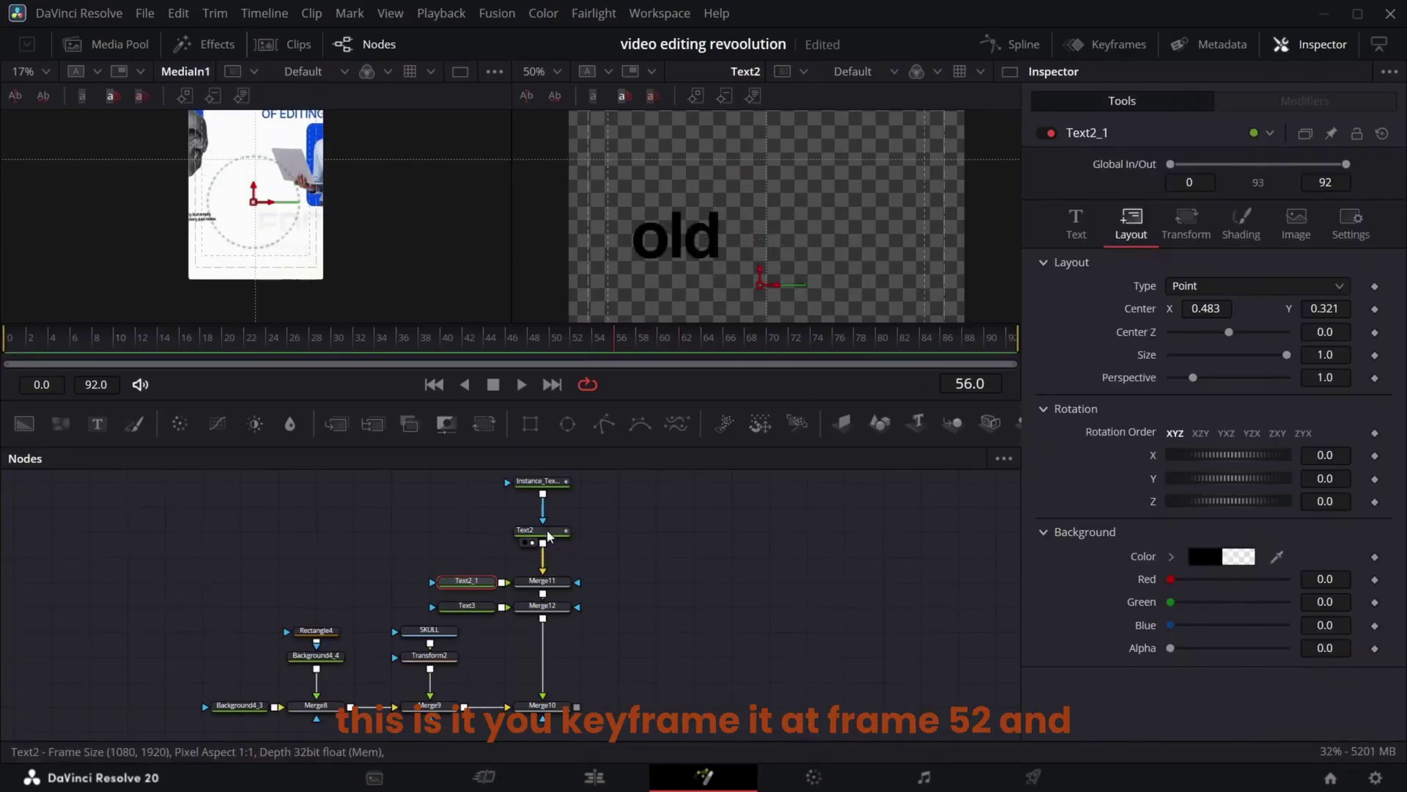
click(548, 533)
click(573, 343)
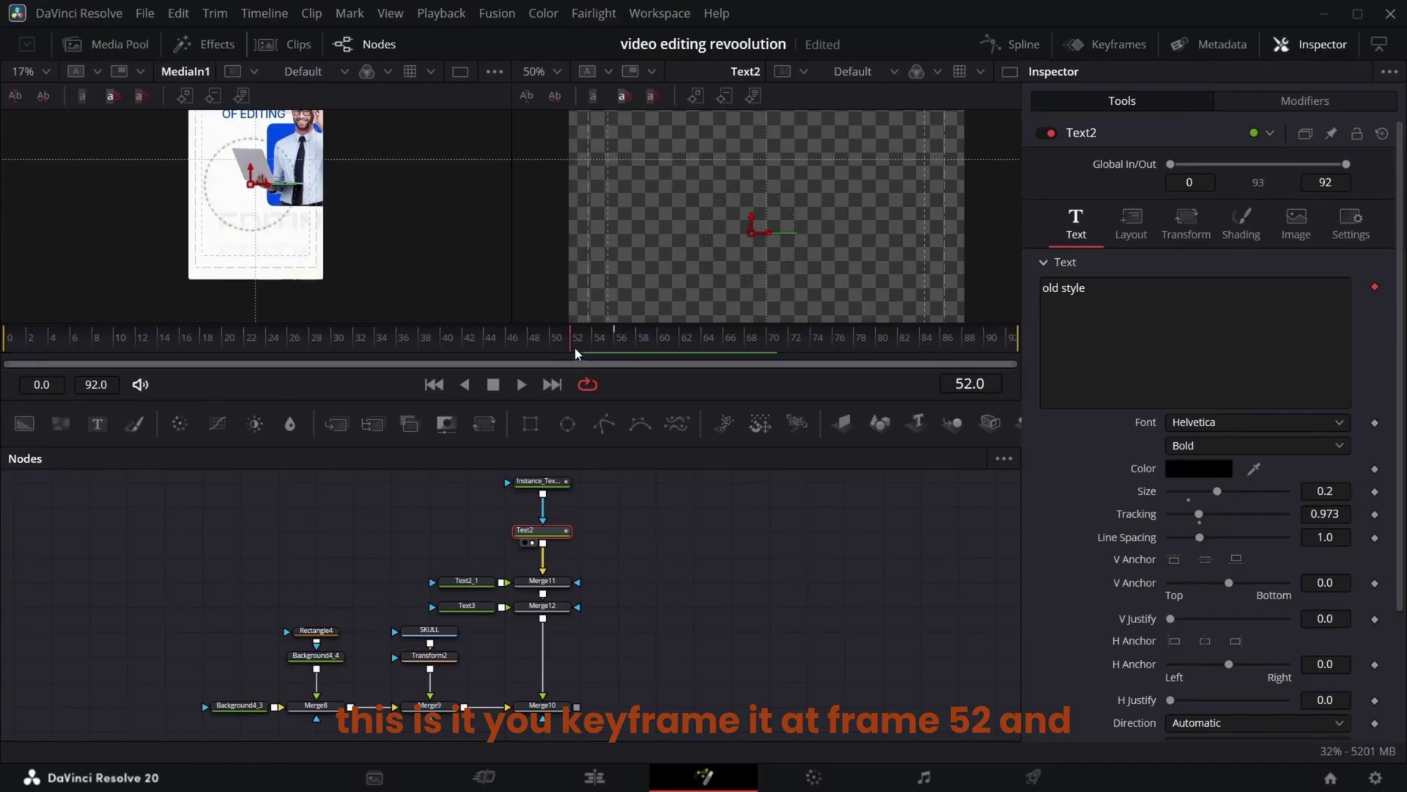
drag(576, 354, 618, 351)
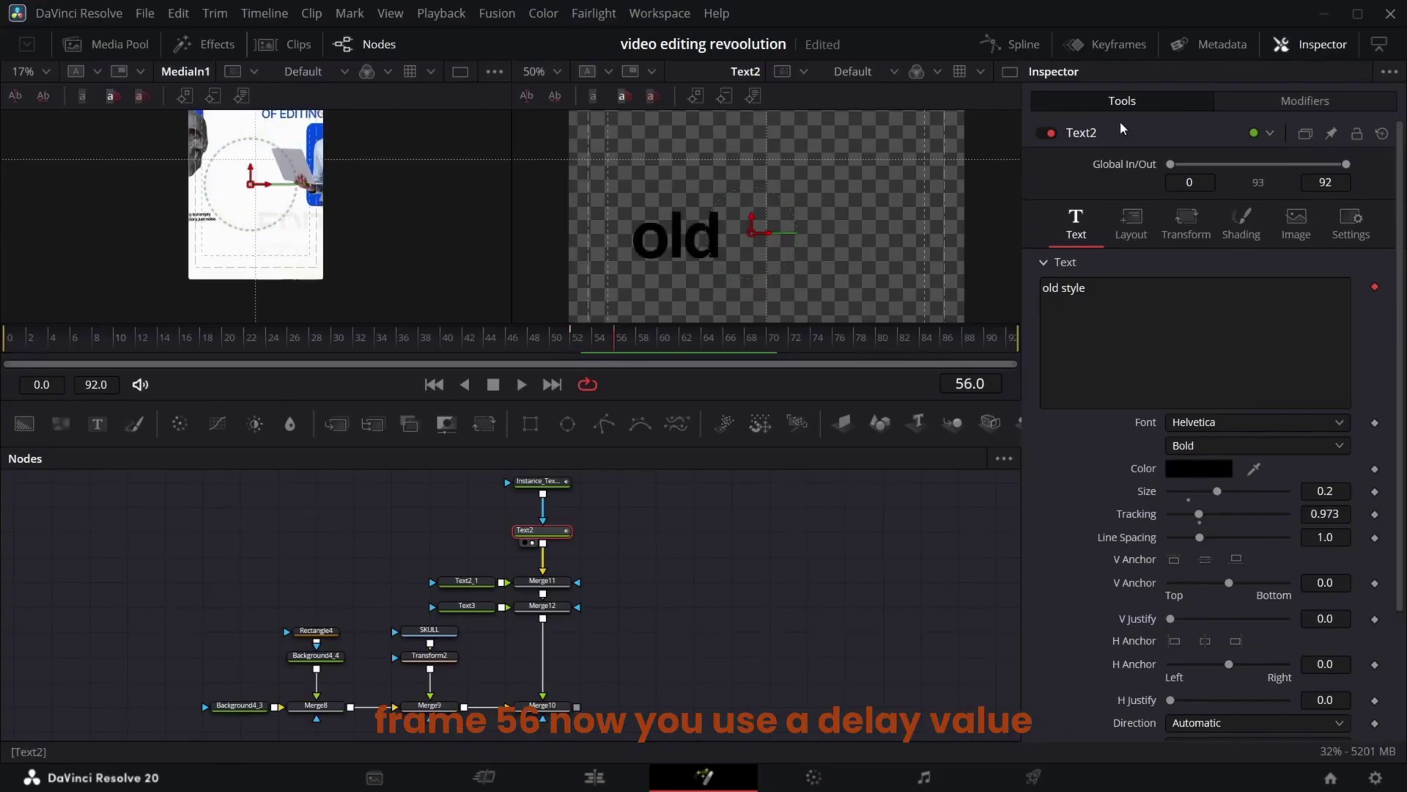
click(1324, 107)
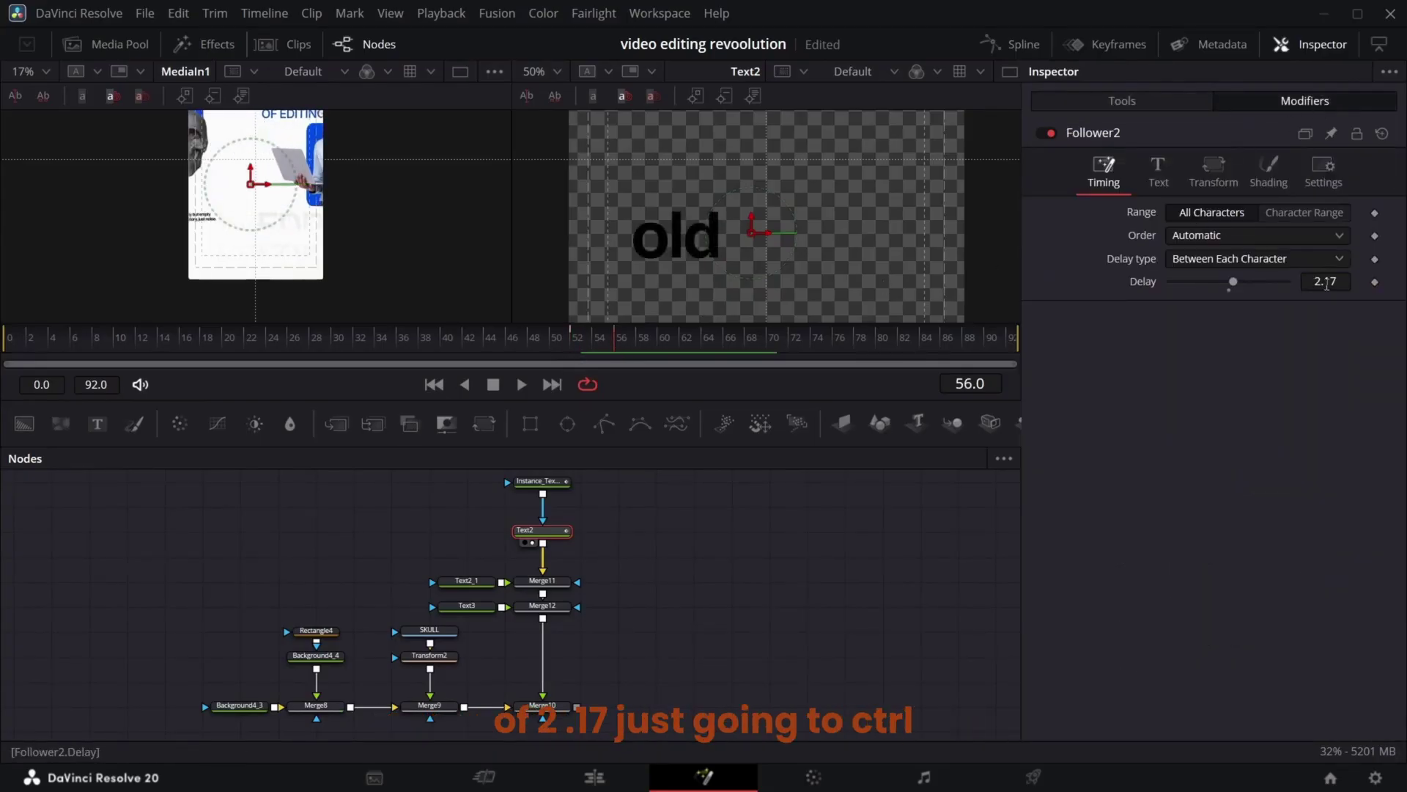
Duplicate Text2 together with its instance mask and paste the settings of the "is gone" text, Text2_1, onto the duplicated text
drag(602, 565, 541, 655)
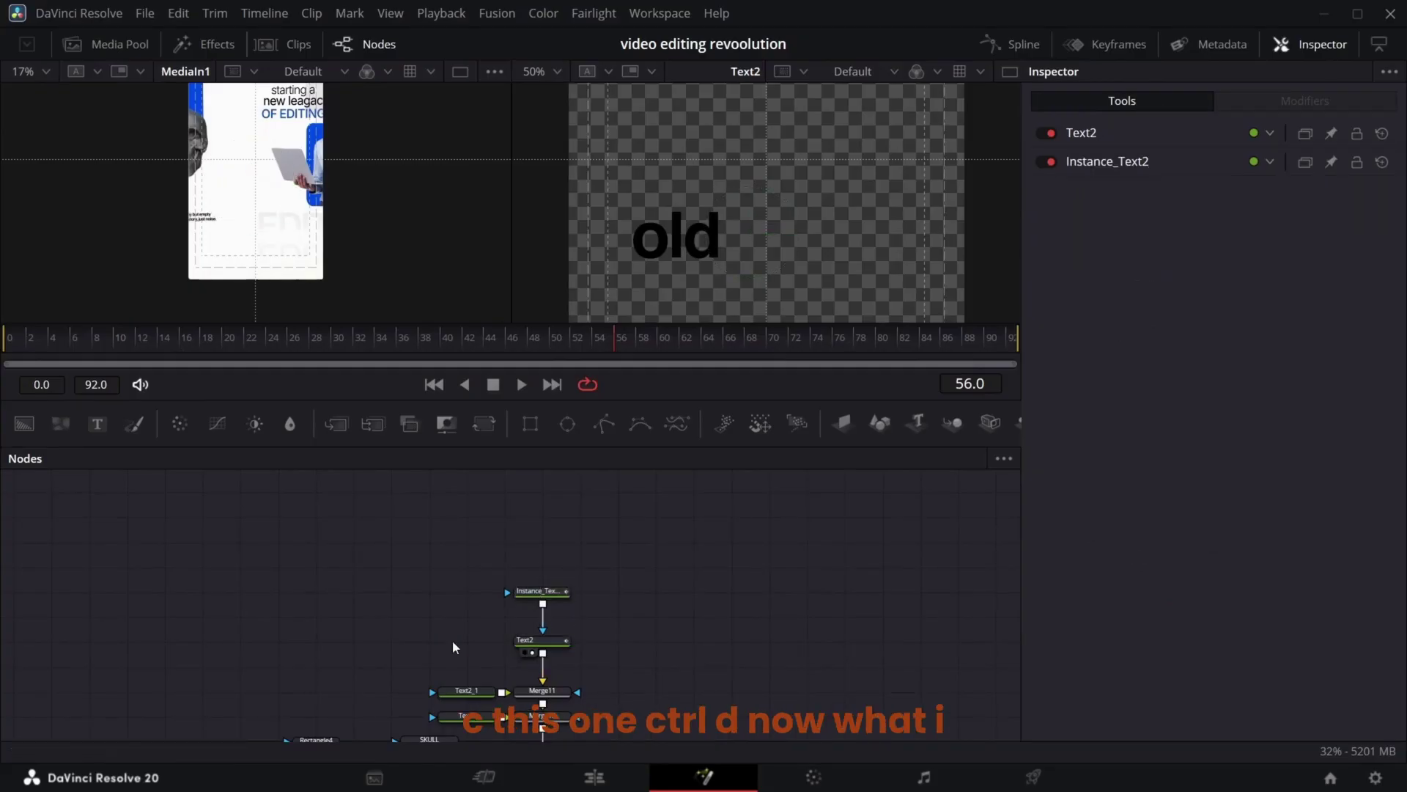
key(ctrl+d)
click(475, 693)
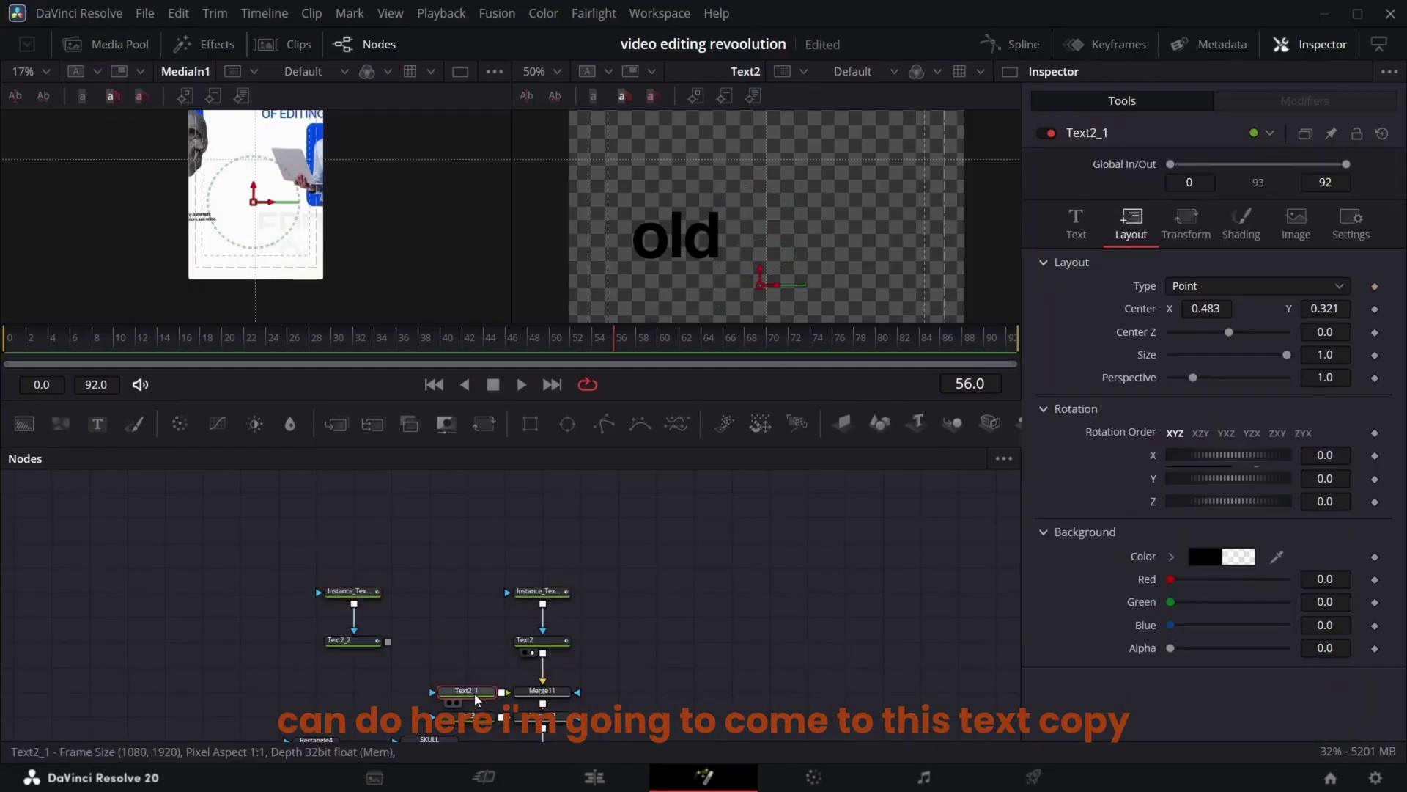
right_click(466, 689)
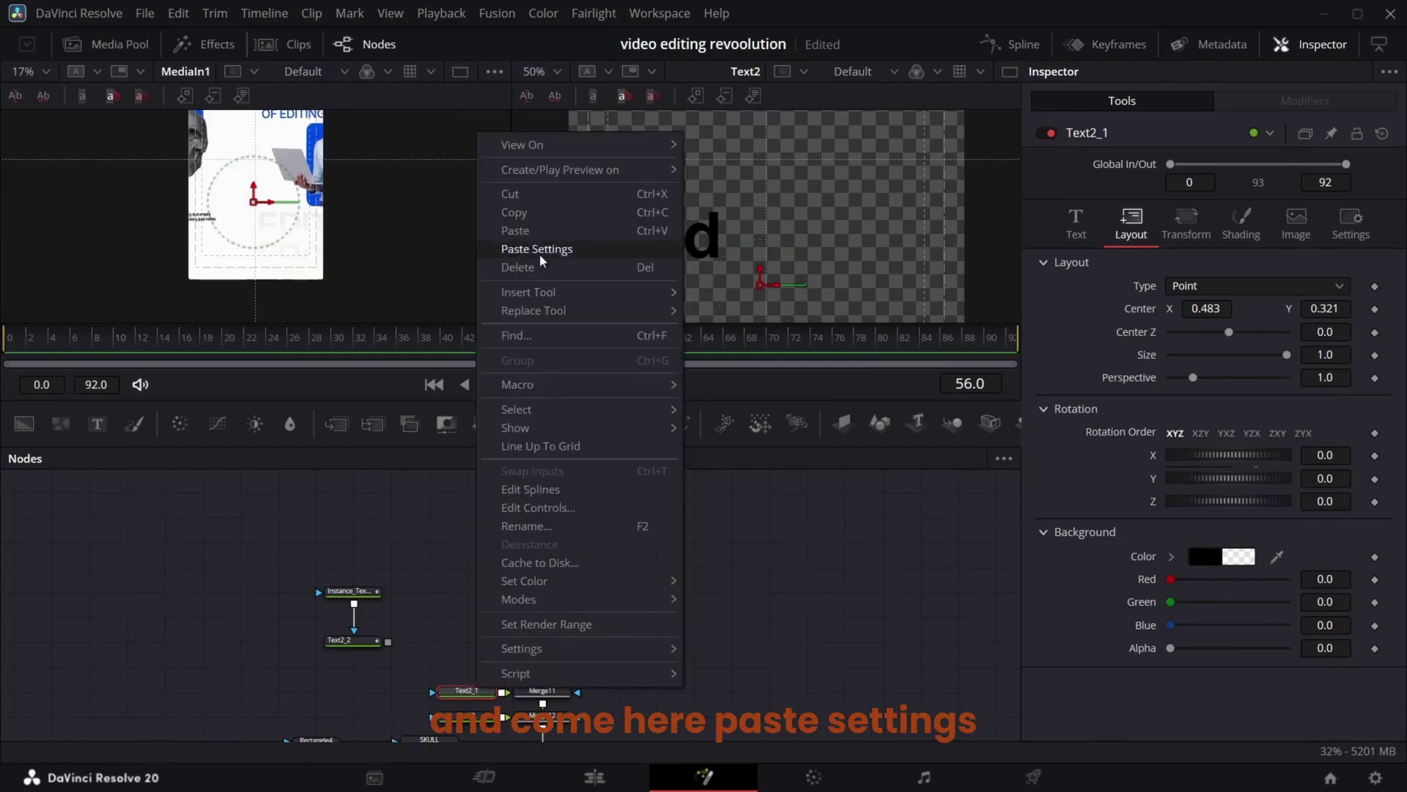
click(579, 232)
click(355, 642)
right_click(355, 642)
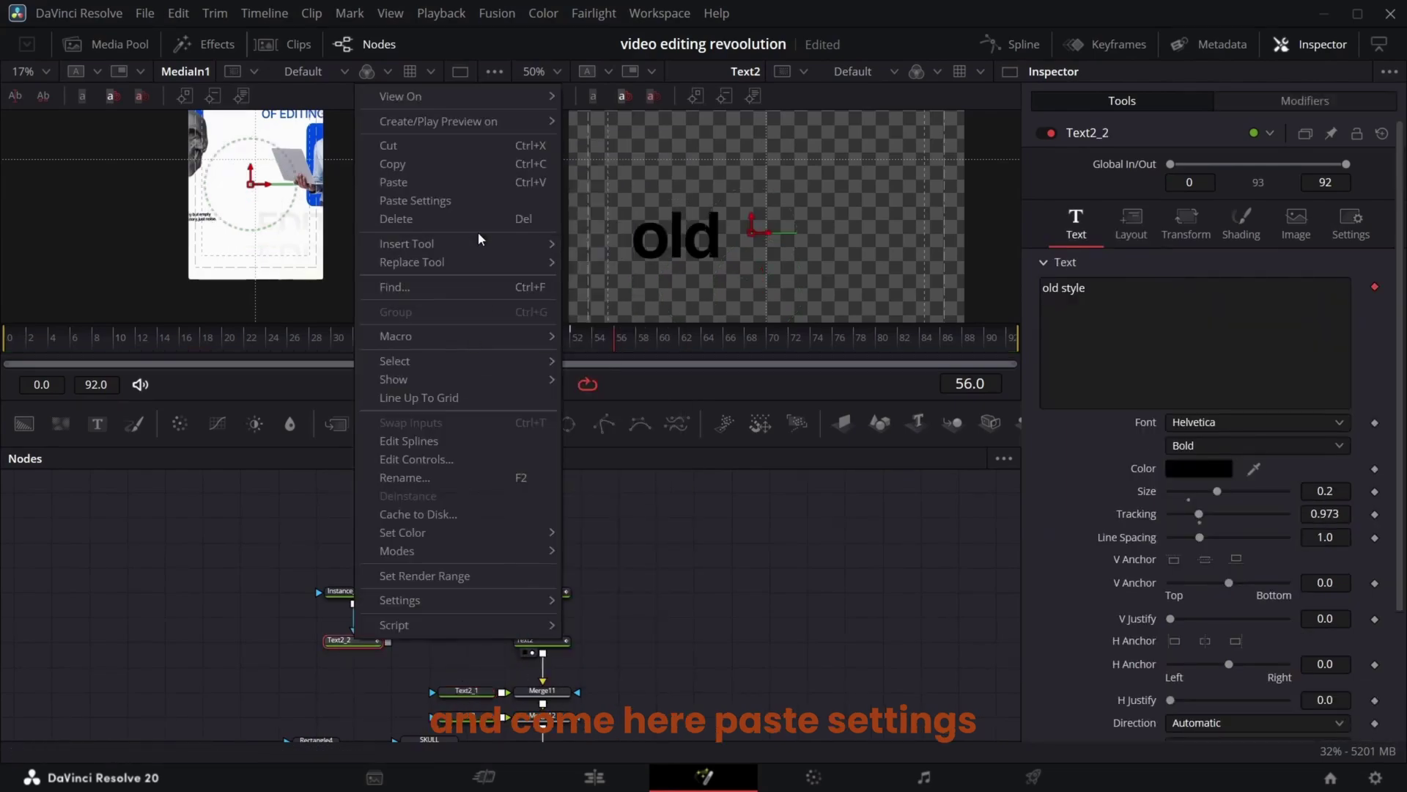
click(467, 200)
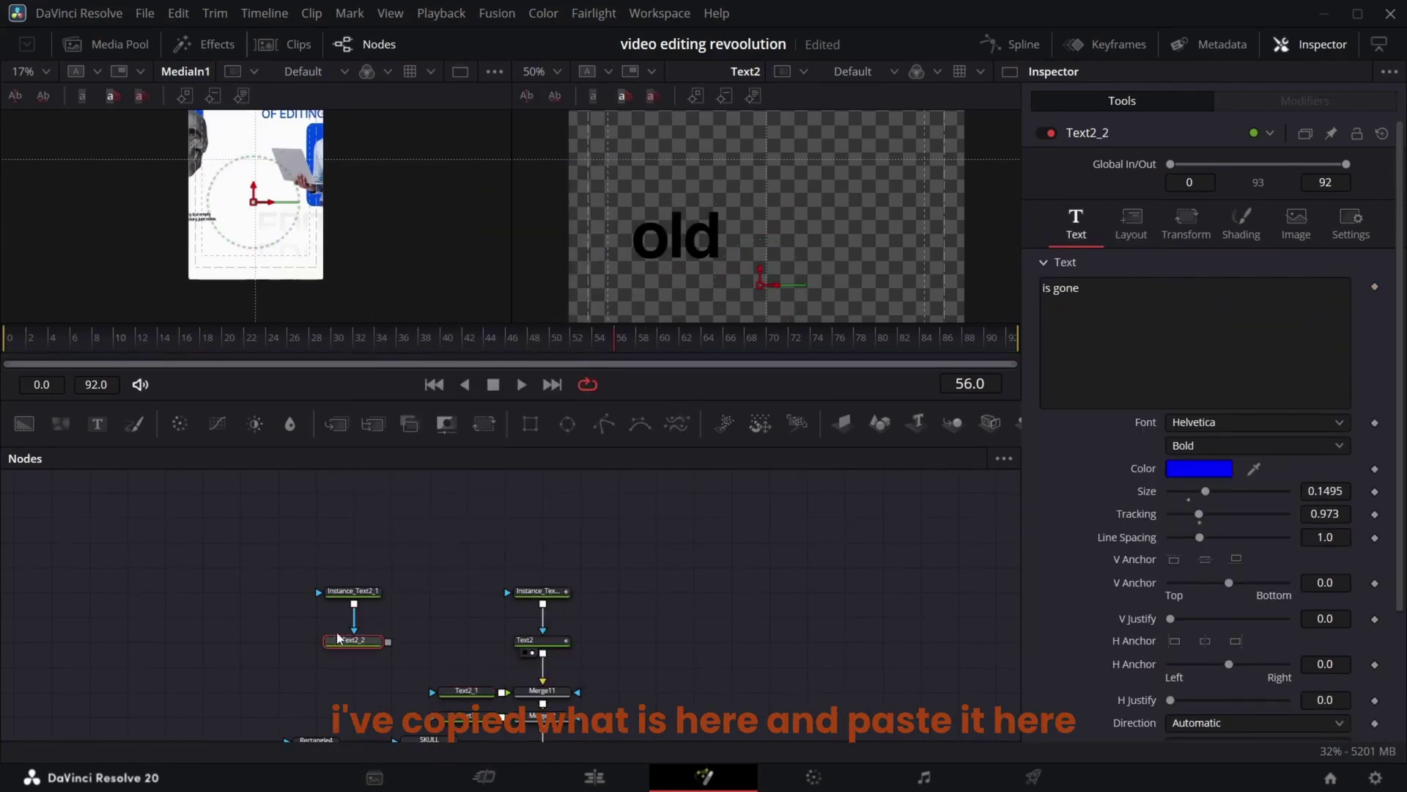
Delete Merge11, move Text2_1 aside, and merge the duplicated "is gone" text with Text2 in its place
click(557, 690)
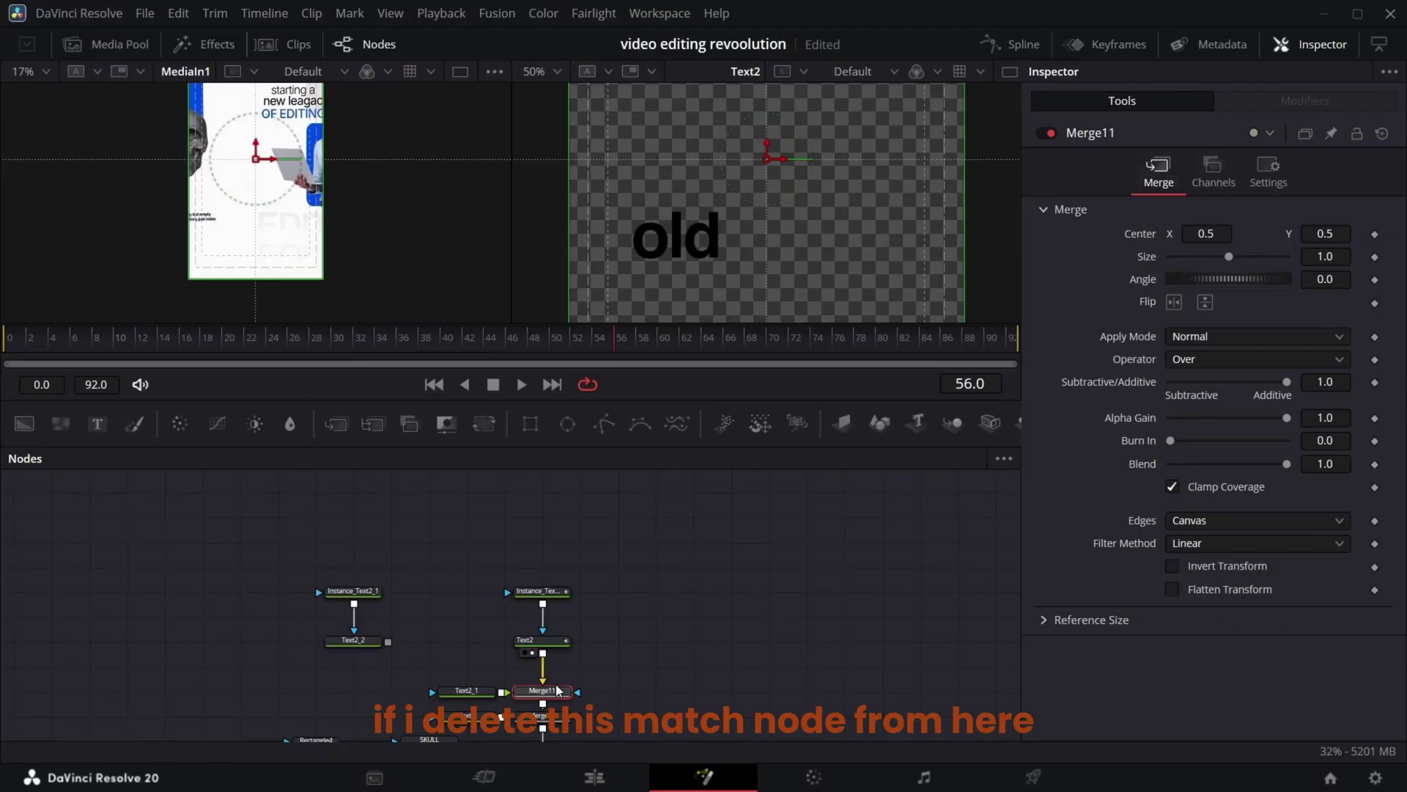
key(Delete)
click(477, 692)
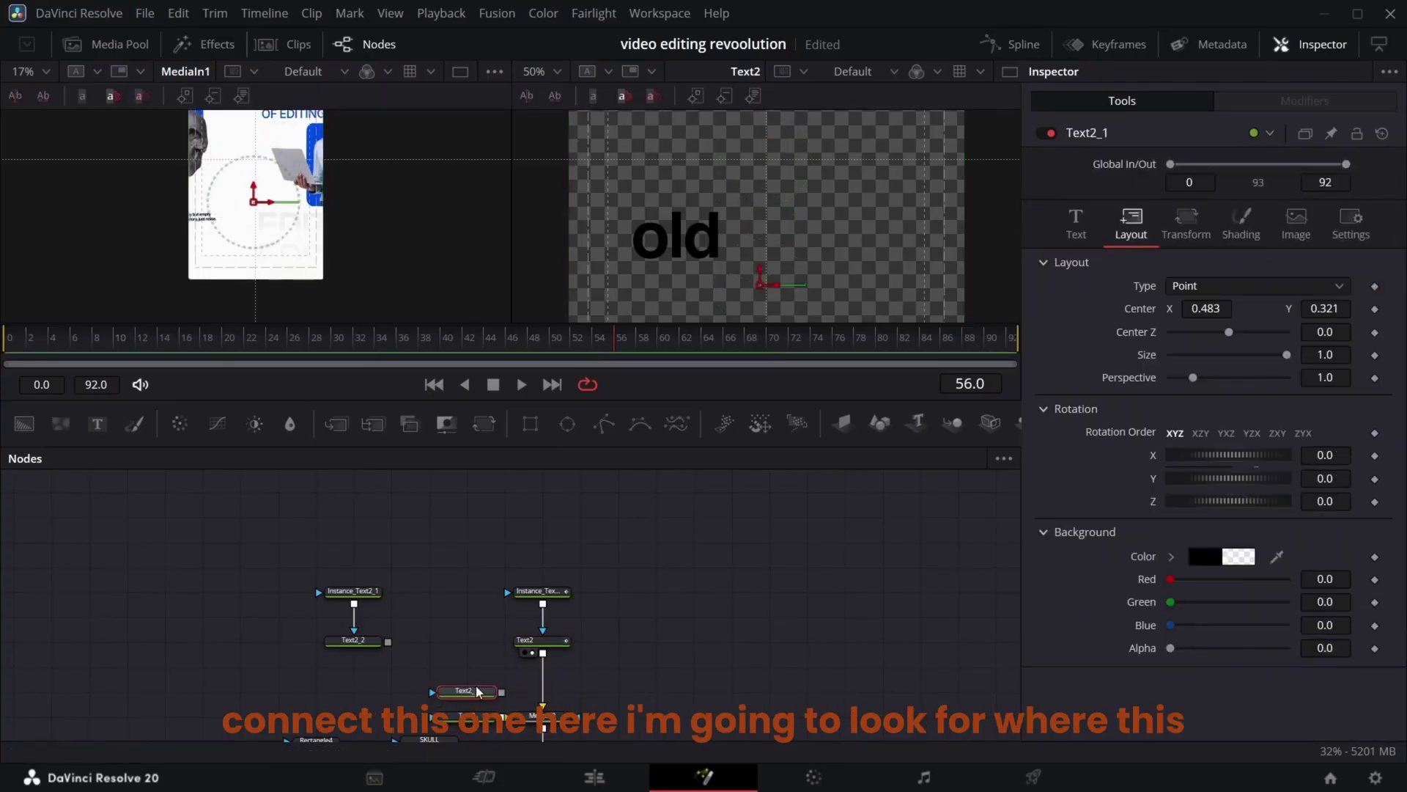
drag(477, 691, 853, 691)
drag(418, 669, 305, 571)
drag(354, 640, 542, 653)
At frame 68, enable shading element 5 on the "is gone" instance as a filled box, changing its level and reducing Extend Horizontal
drag(604, 342, 748, 343)
click(466, 691)
right_click(1215, 345)
click(467, 640)
click(1241, 224)
click(1270, 285)
click(1173, 332)
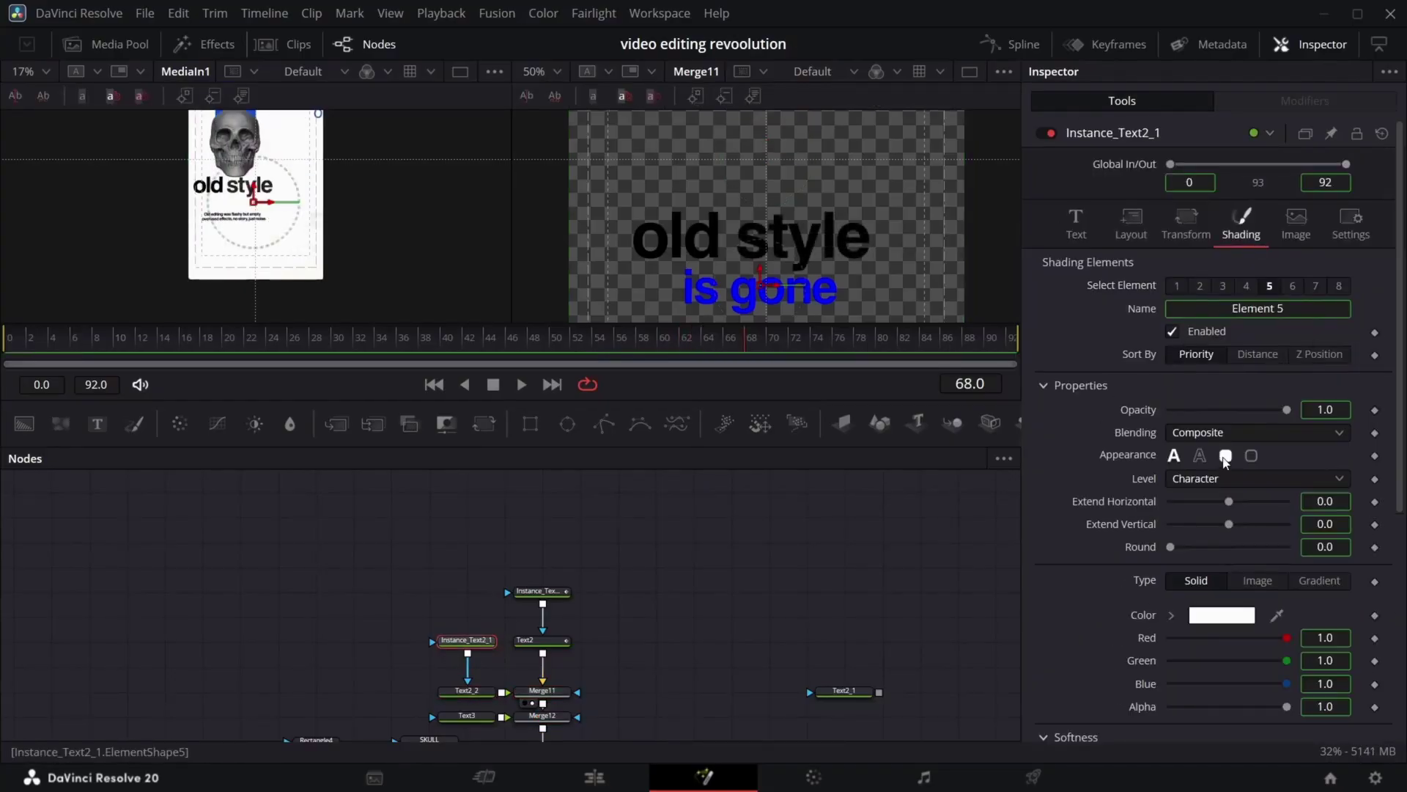
click(1257, 478)
click(1202, 535)
drag(1229, 501, 1215, 501)
scroll(543, 645, down, 1)
Set the "is gone" Follower's delay between each character to 2.45, check the reveal up to frame 86, and close the spline editor
key(2)
click(532, 648)
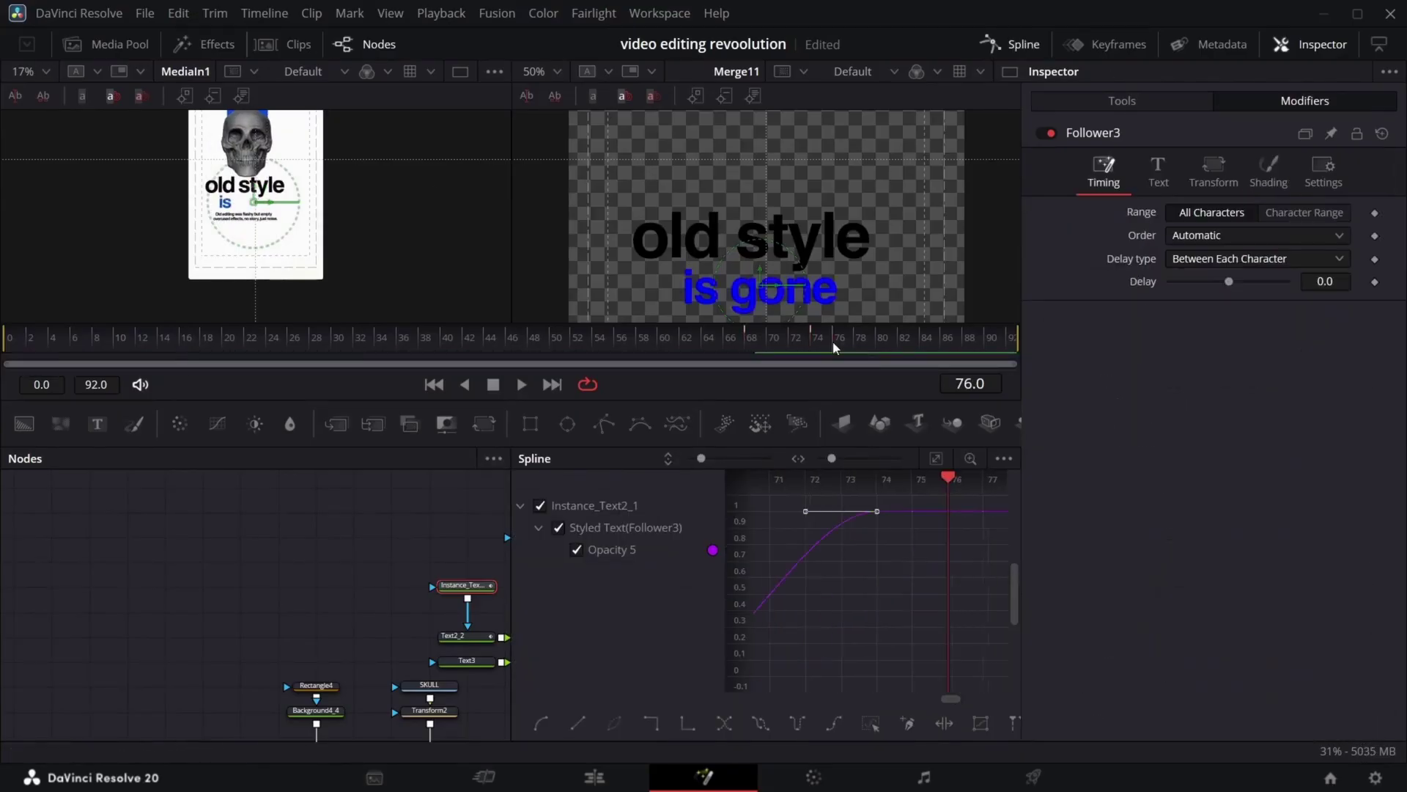
drag(832, 341, 947, 340)
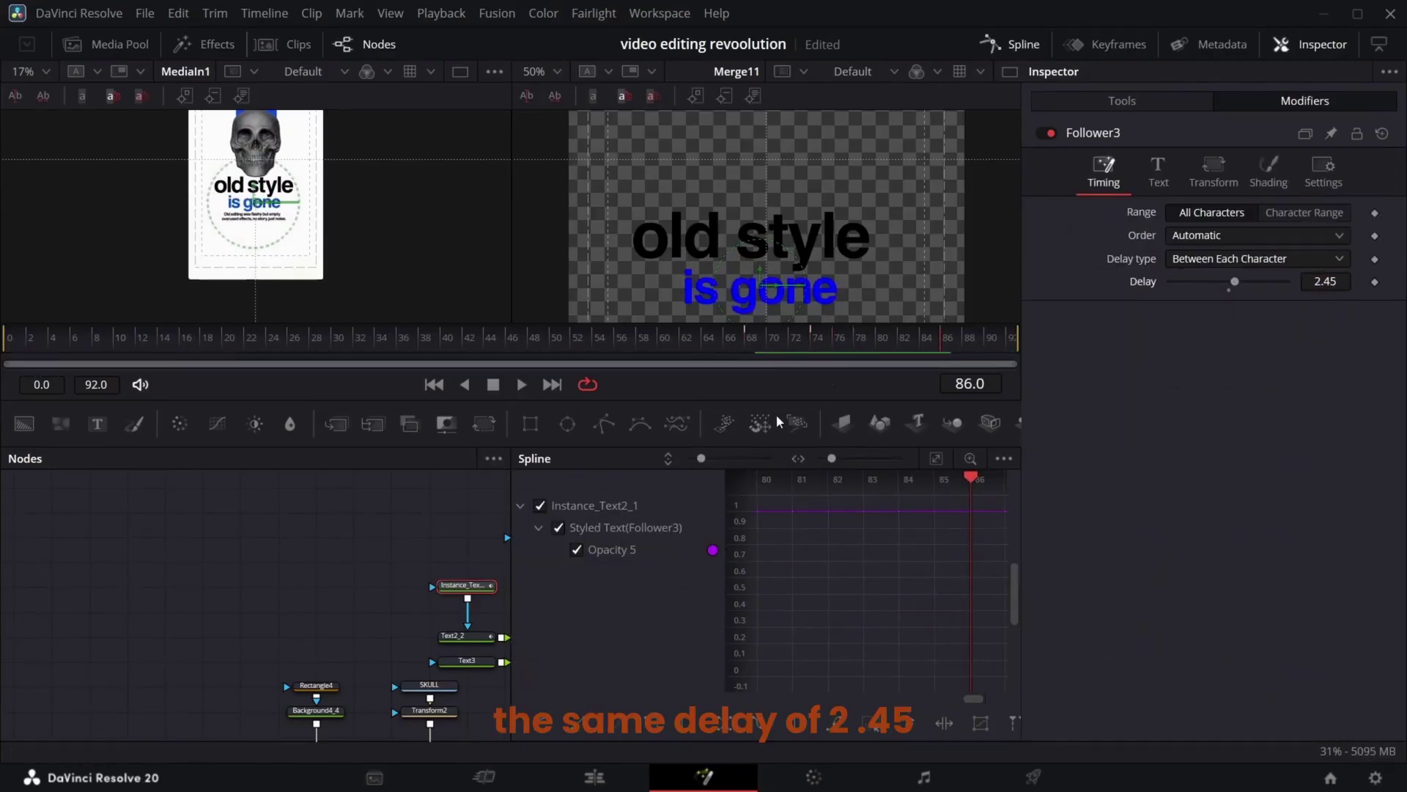
click(1003, 45)
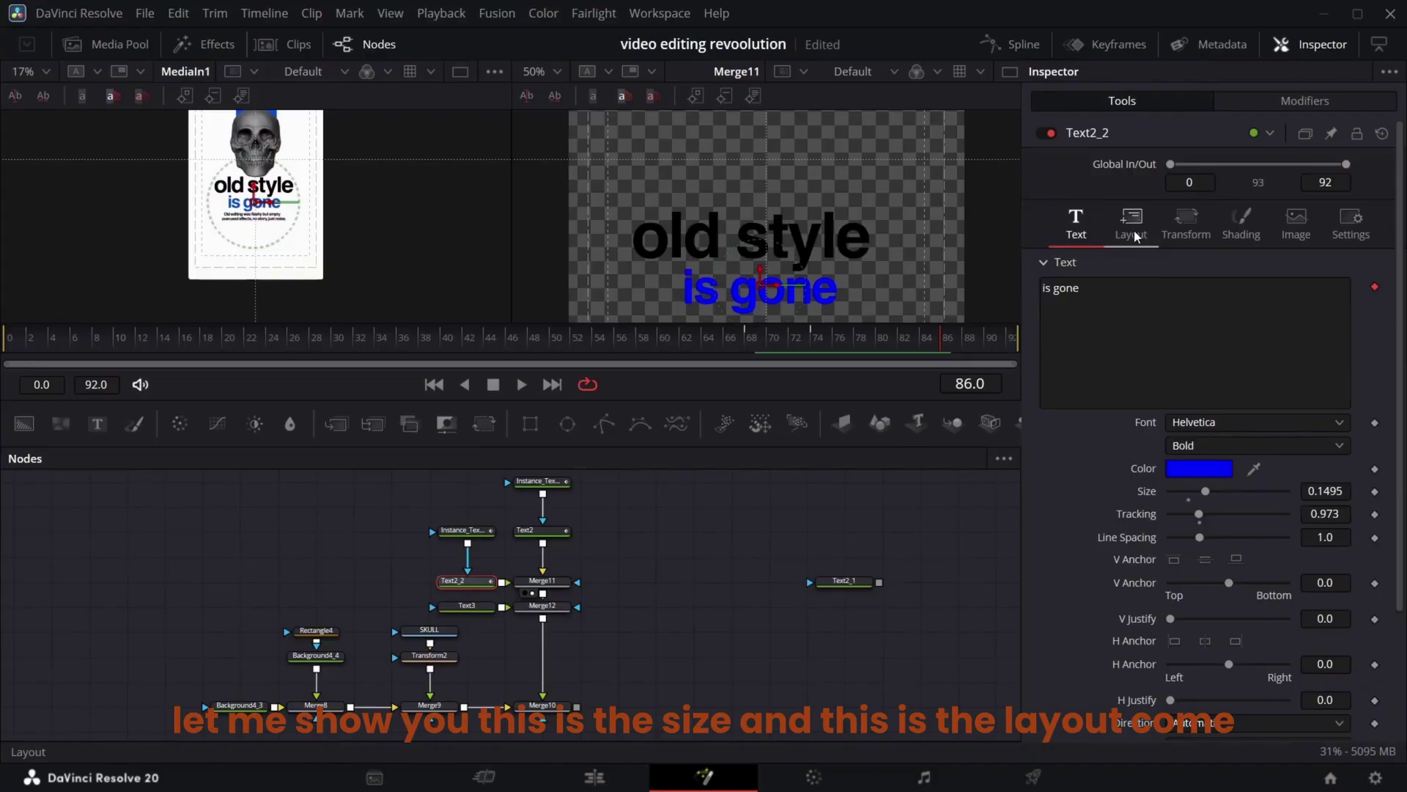
Review the layout settings of the "is gone" text and the "old style" instance
click(1133, 235)
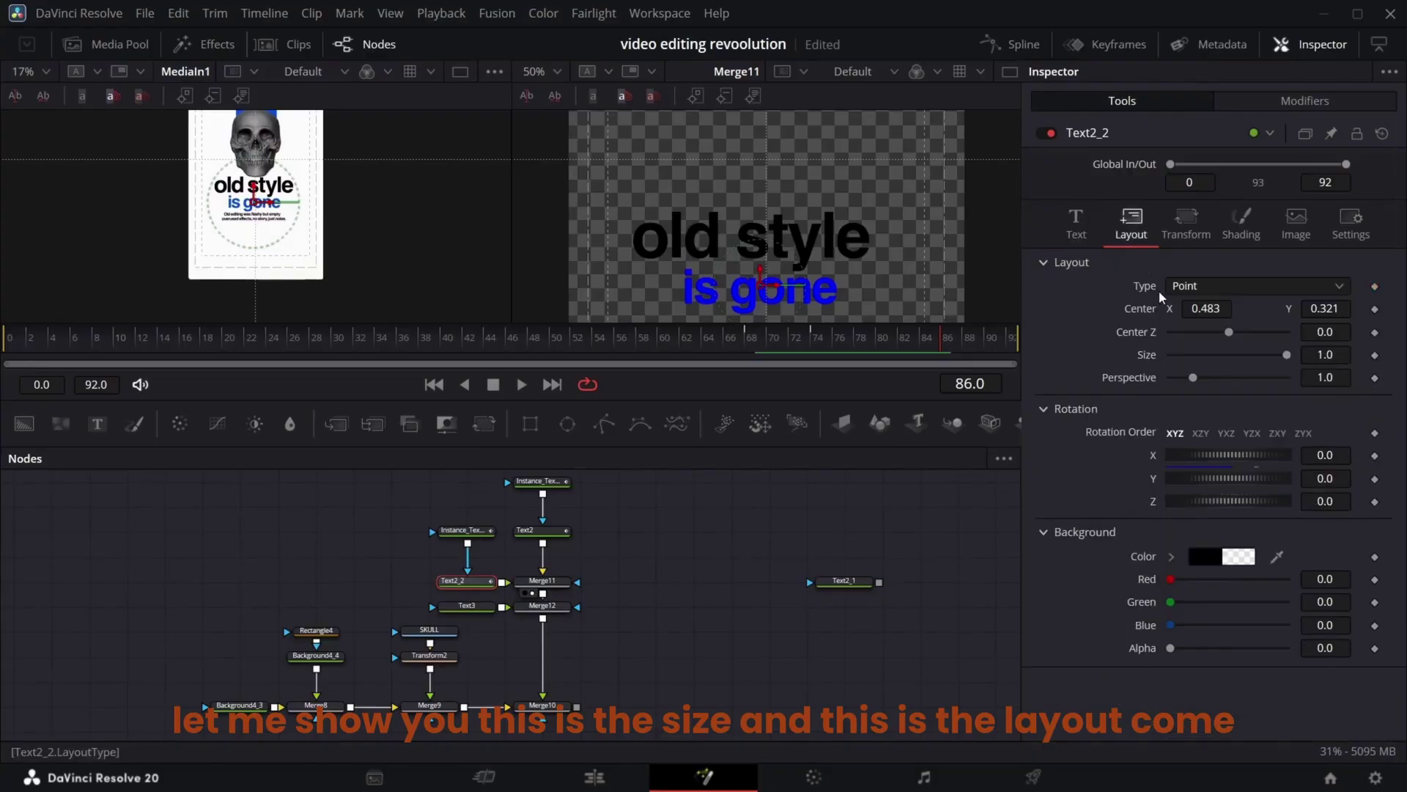
click(541, 482)
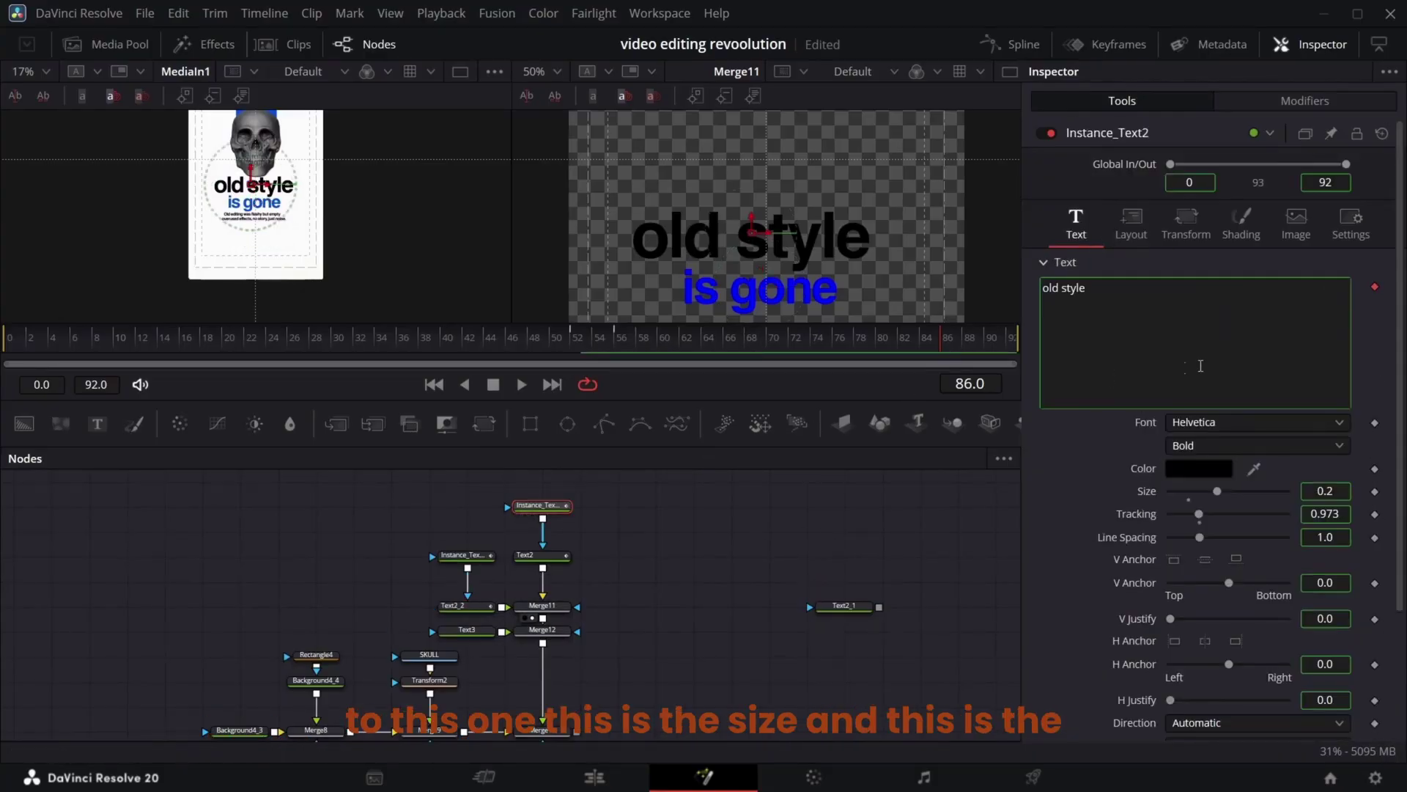
click(1131, 223)
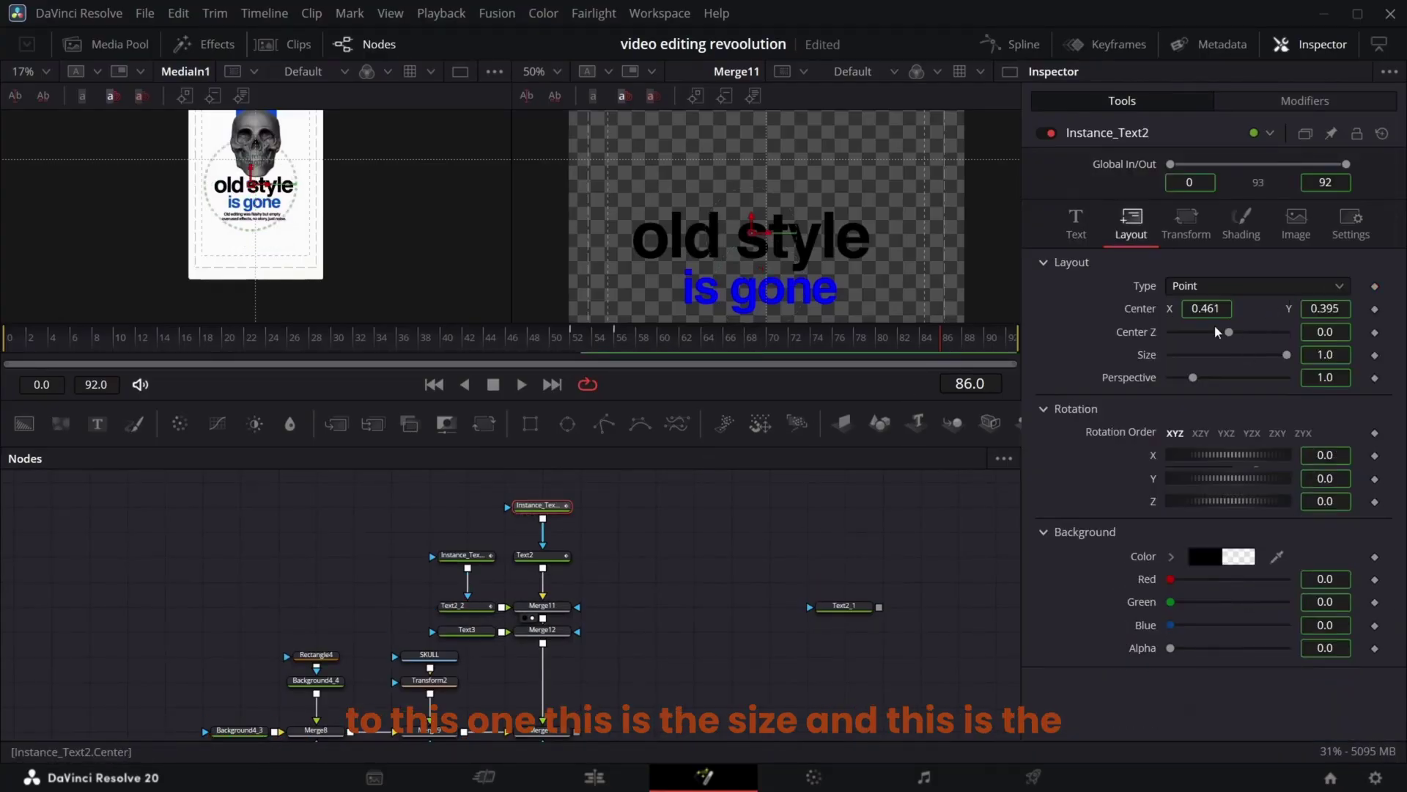
Add an Image Plane 3D after Transform3 and combine it with a new Camera 3D in a Merge 3D
scroll(582, 570, down, 3)
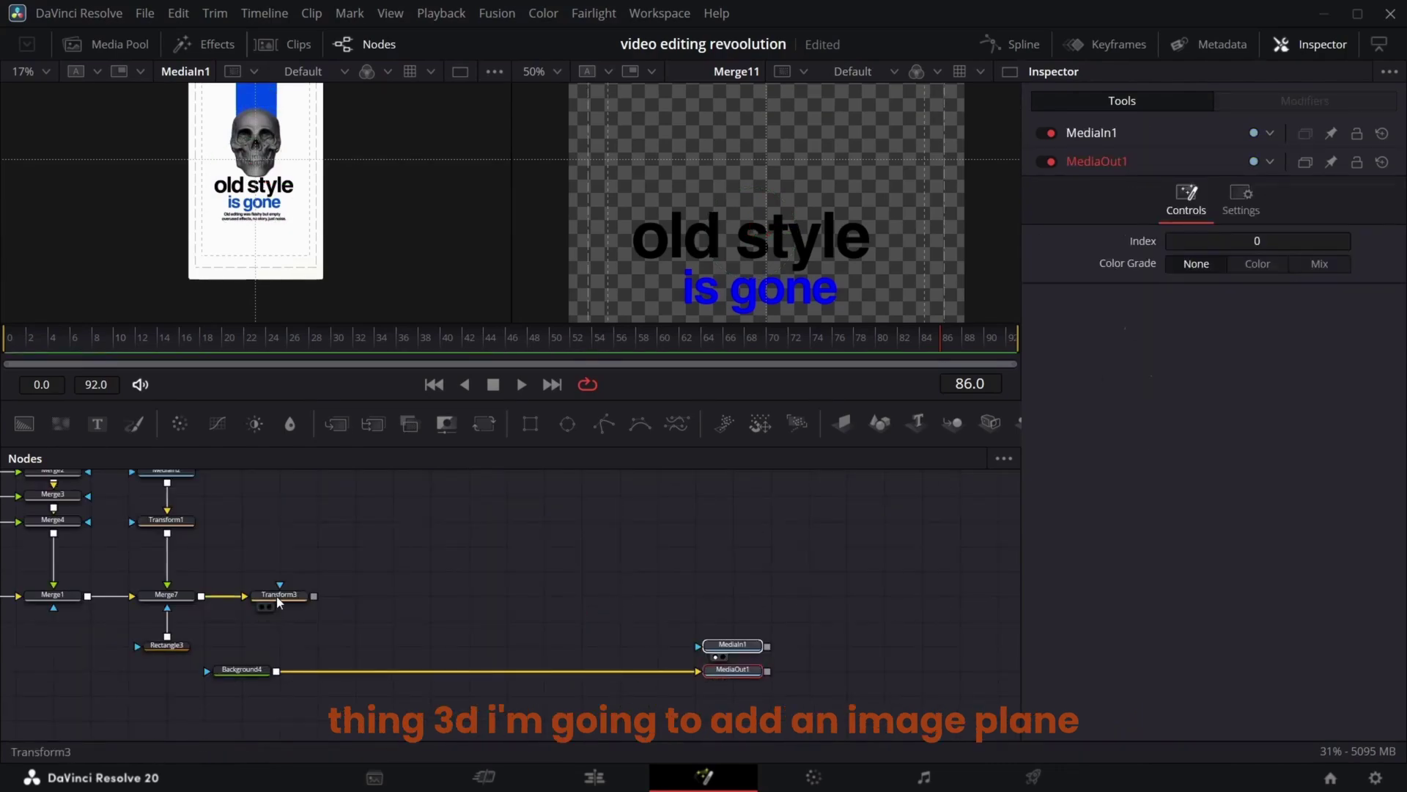
click(279, 595)
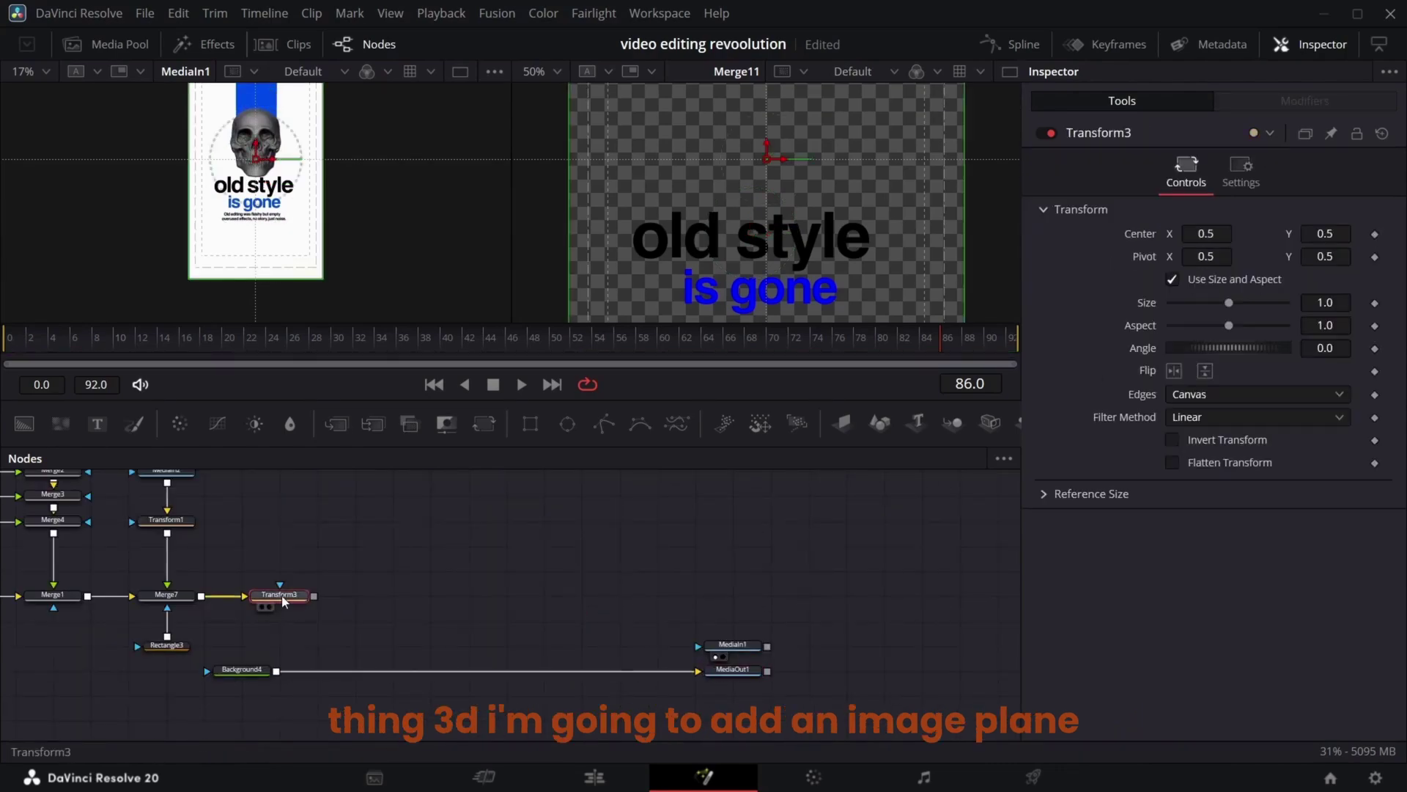
click(843, 423)
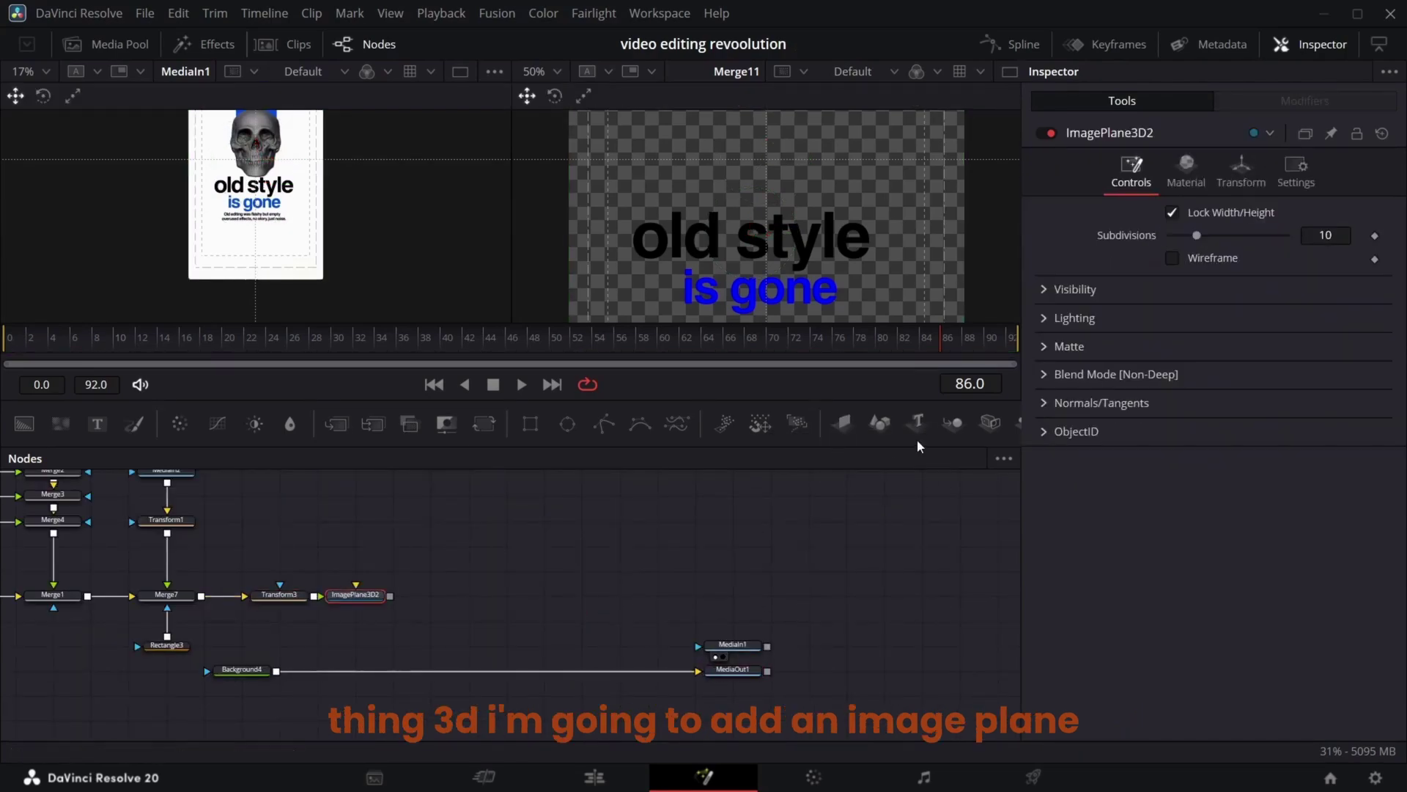
click(990, 423)
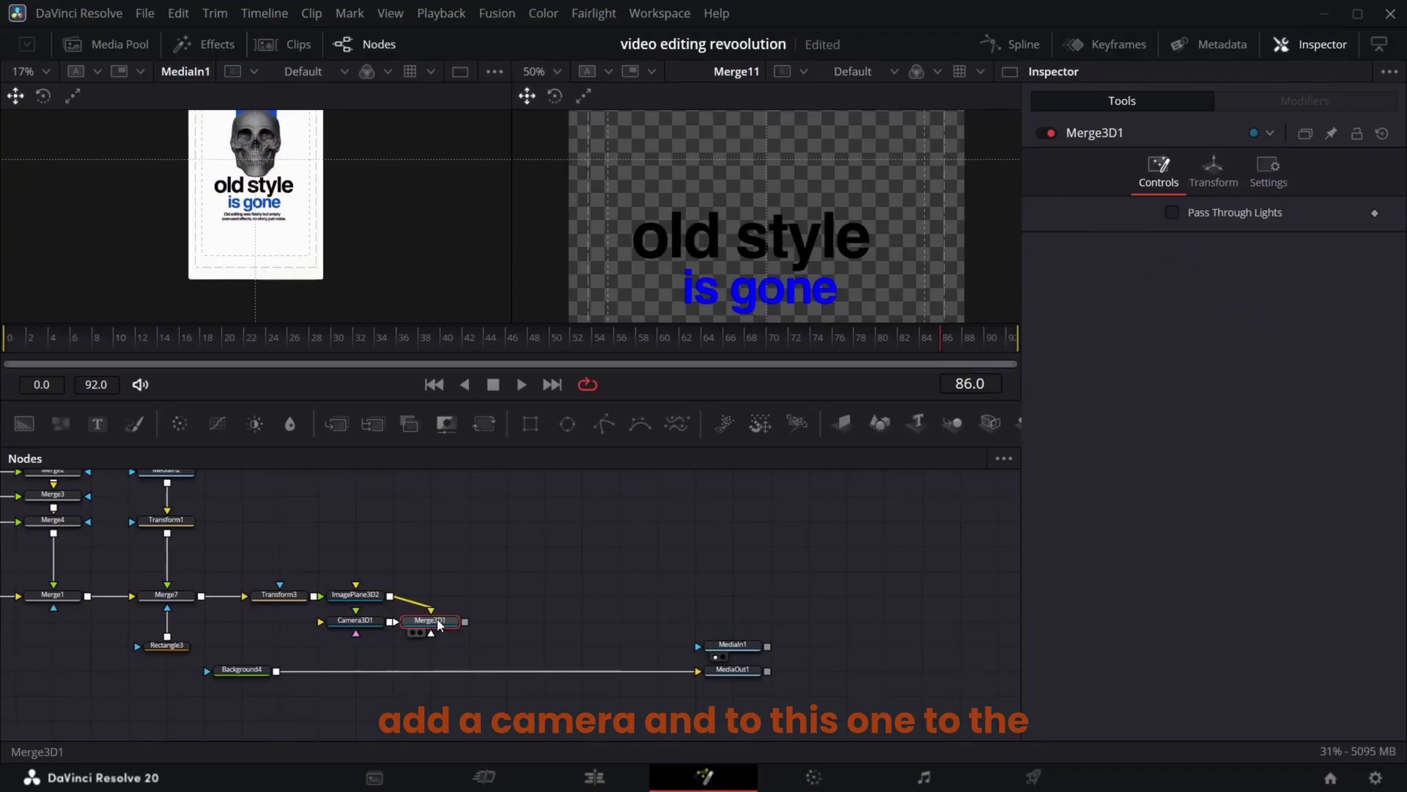
Add a Renderer 3D after Merge3D1, merge its output over Background4, and view the resulting merge
key(shift+space)
text(ren)
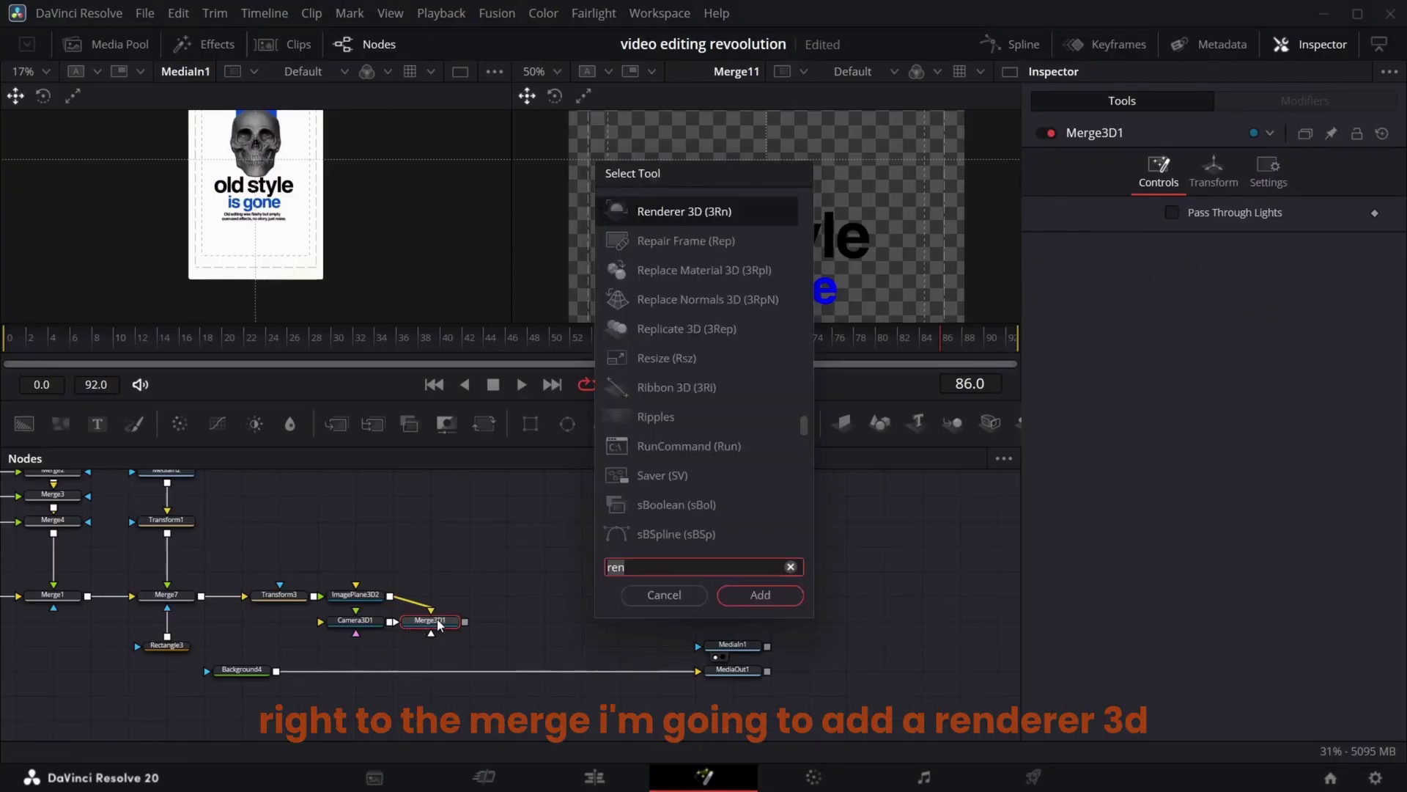
key(BackSpace)
key(Return)
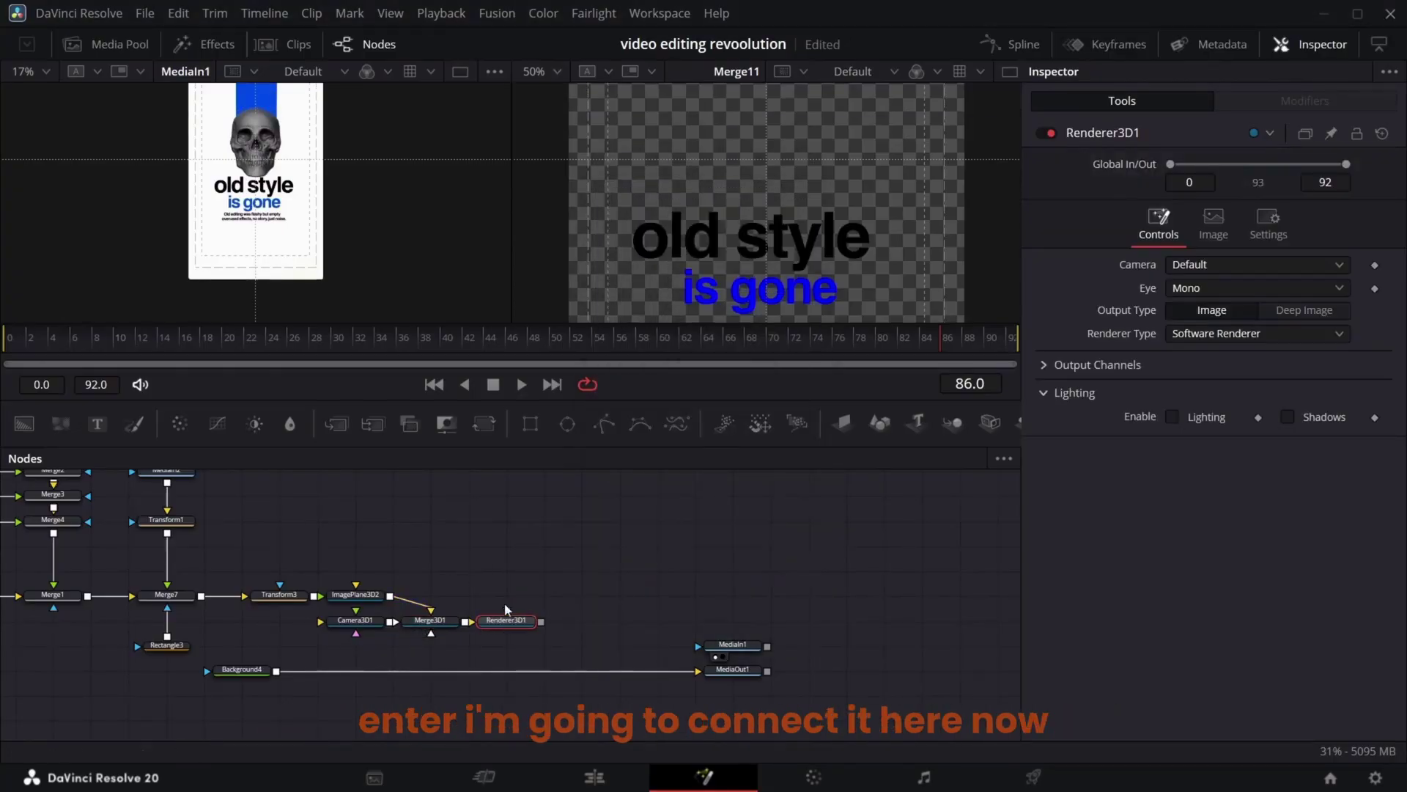
drag(542, 622, 277, 669)
click(504, 669)
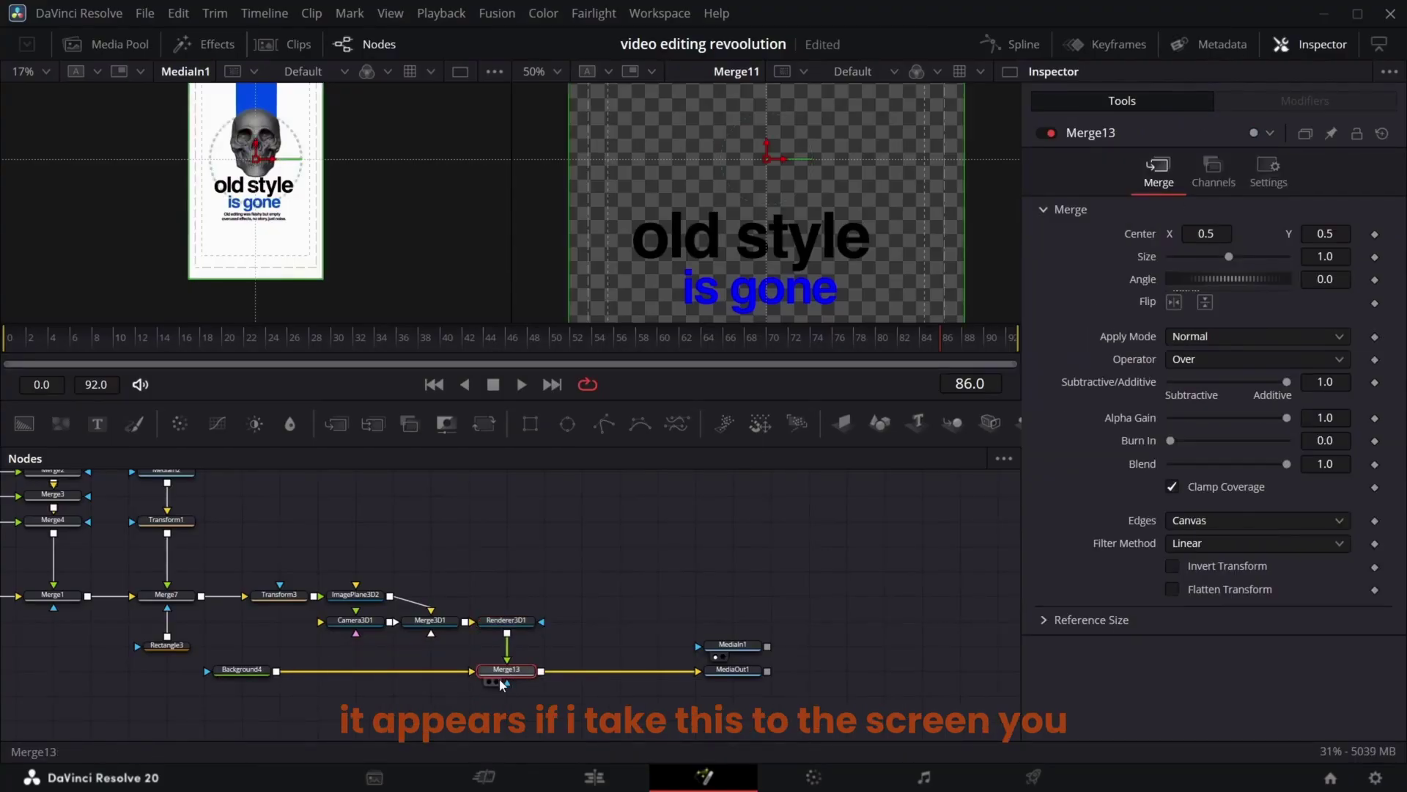
key(2)
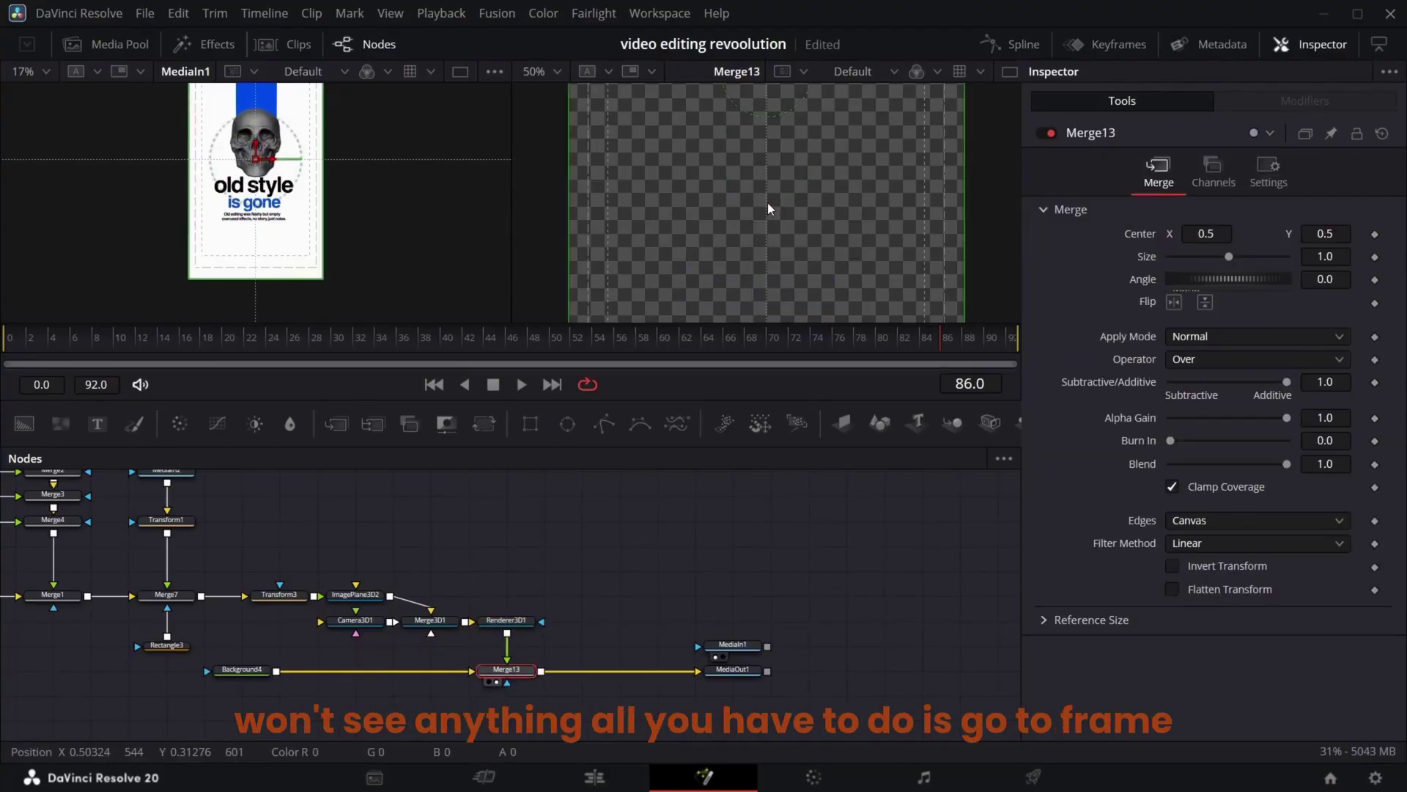
At frame 40, view Merge3D1 and pull the camera back to a Z translation of 5.24
click(238, 353)
drag(239, 354, 447, 358)
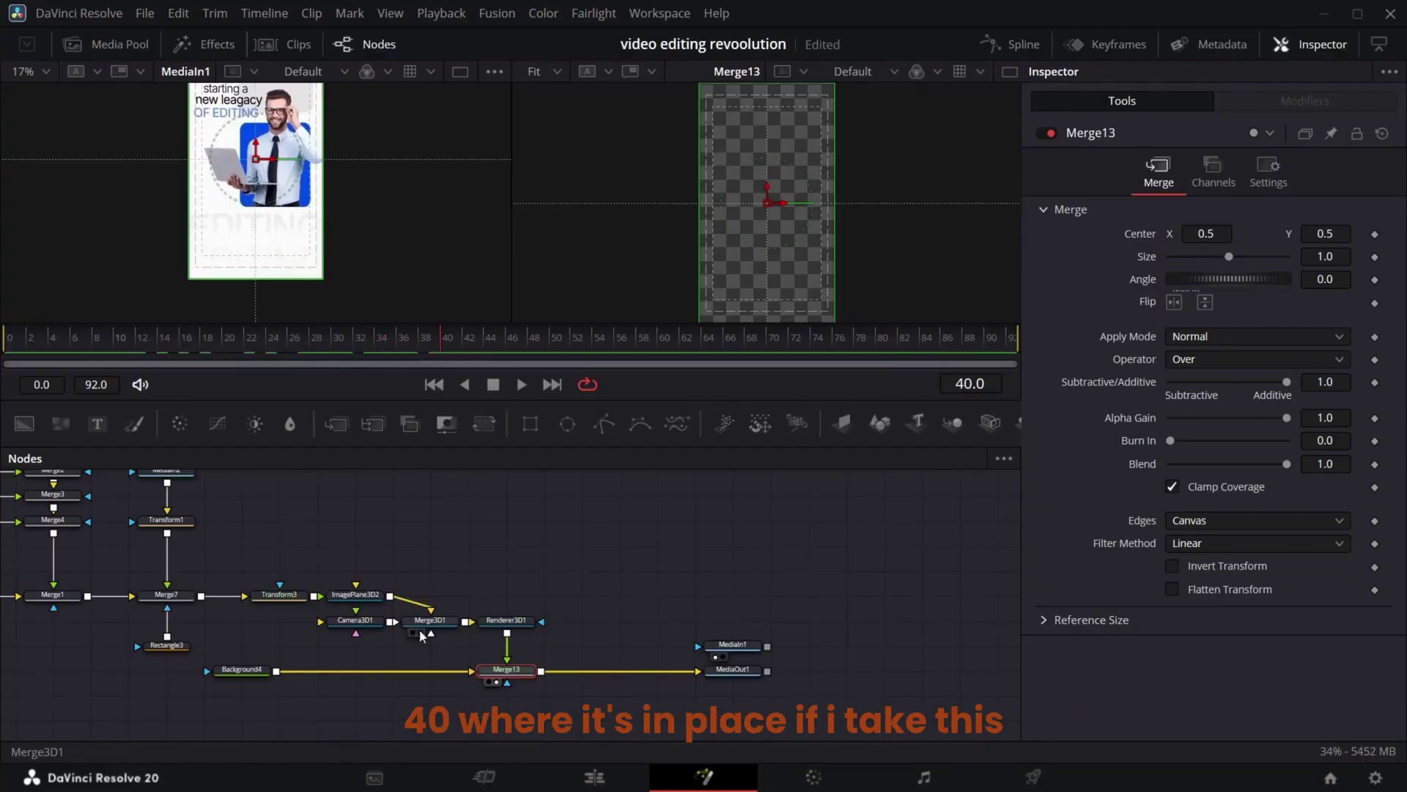
key(1)
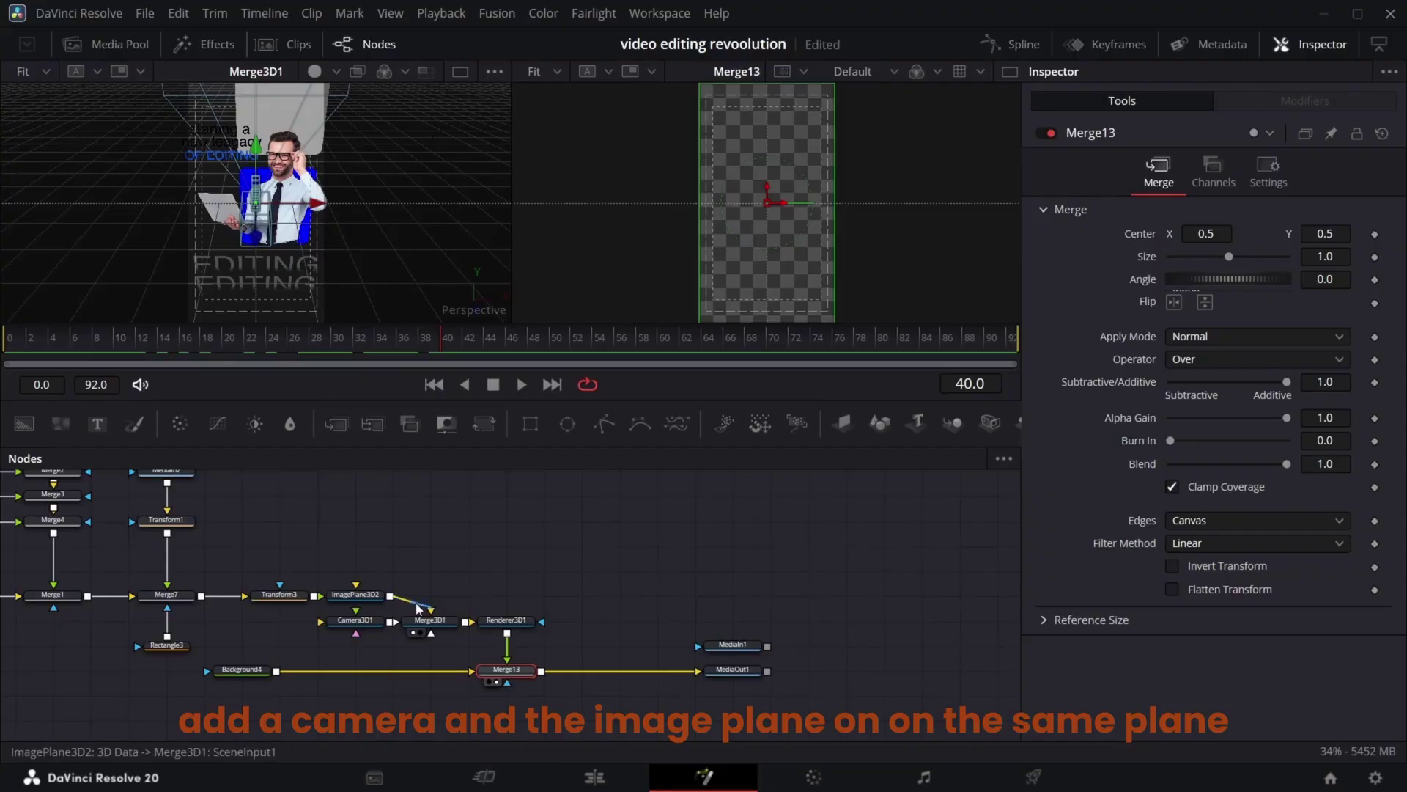
click(355, 620)
click(1215, 170)
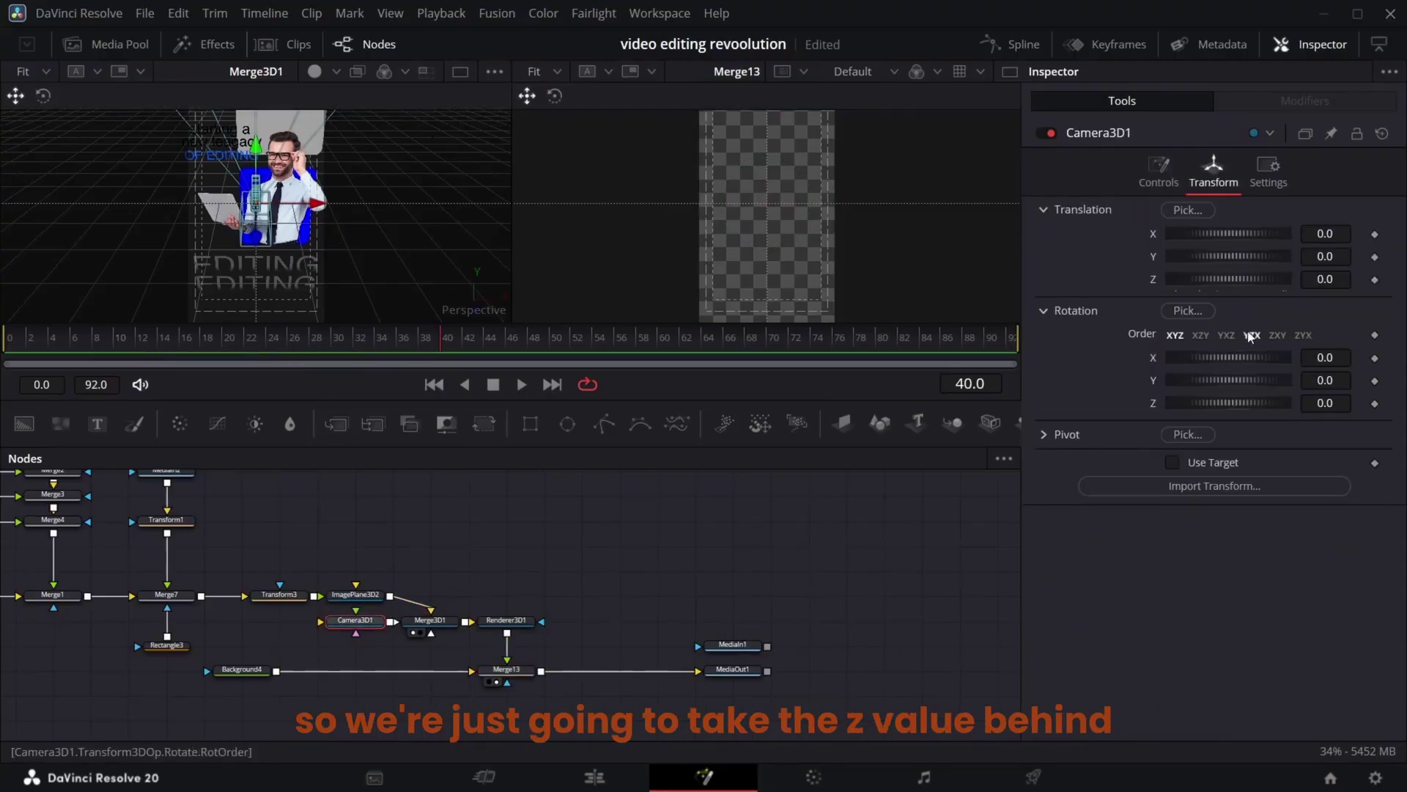
drag(1311, 280, 1405, 281)
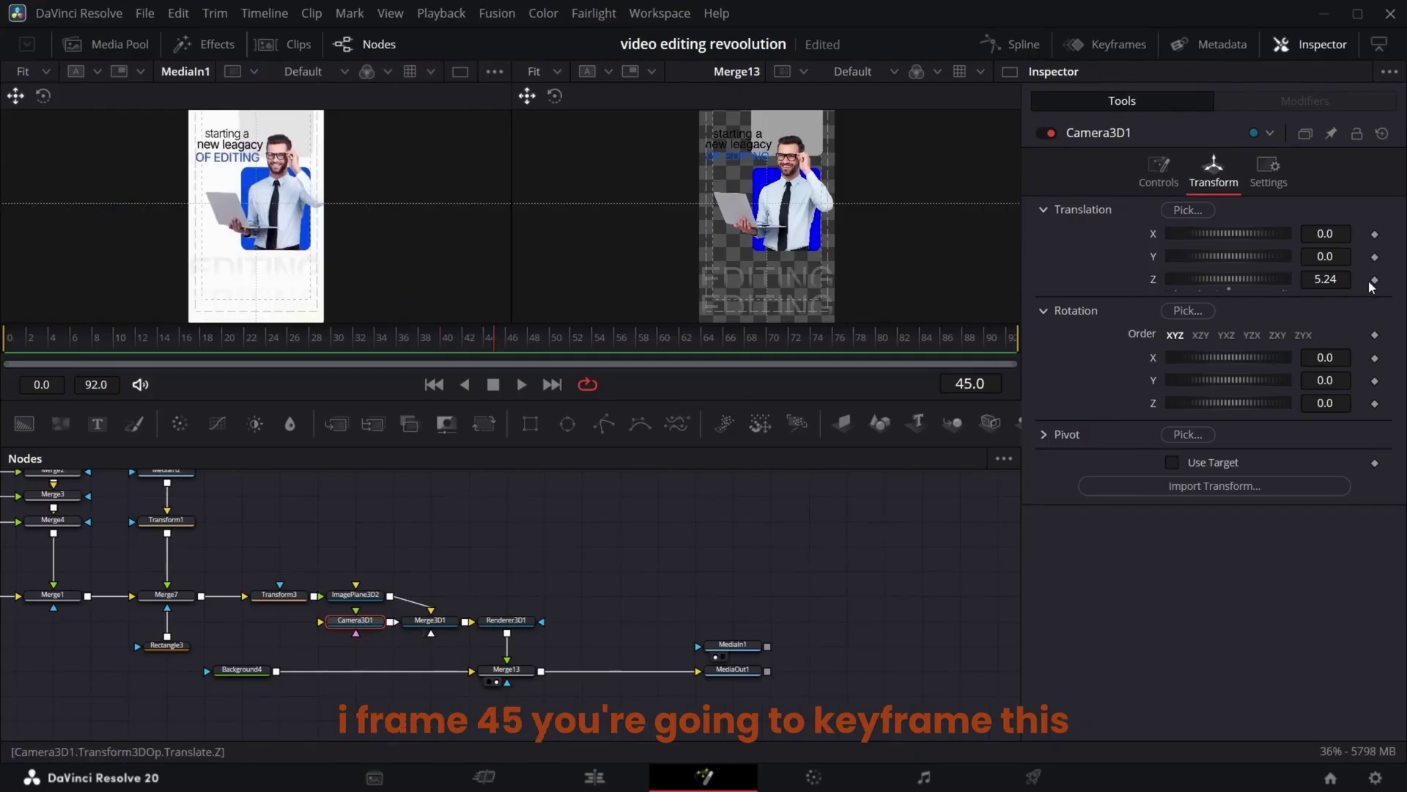
Keyframe the camera's Z translation at 5.24 on frame 45 and -0.09 on frame 3
click(1375, 280)
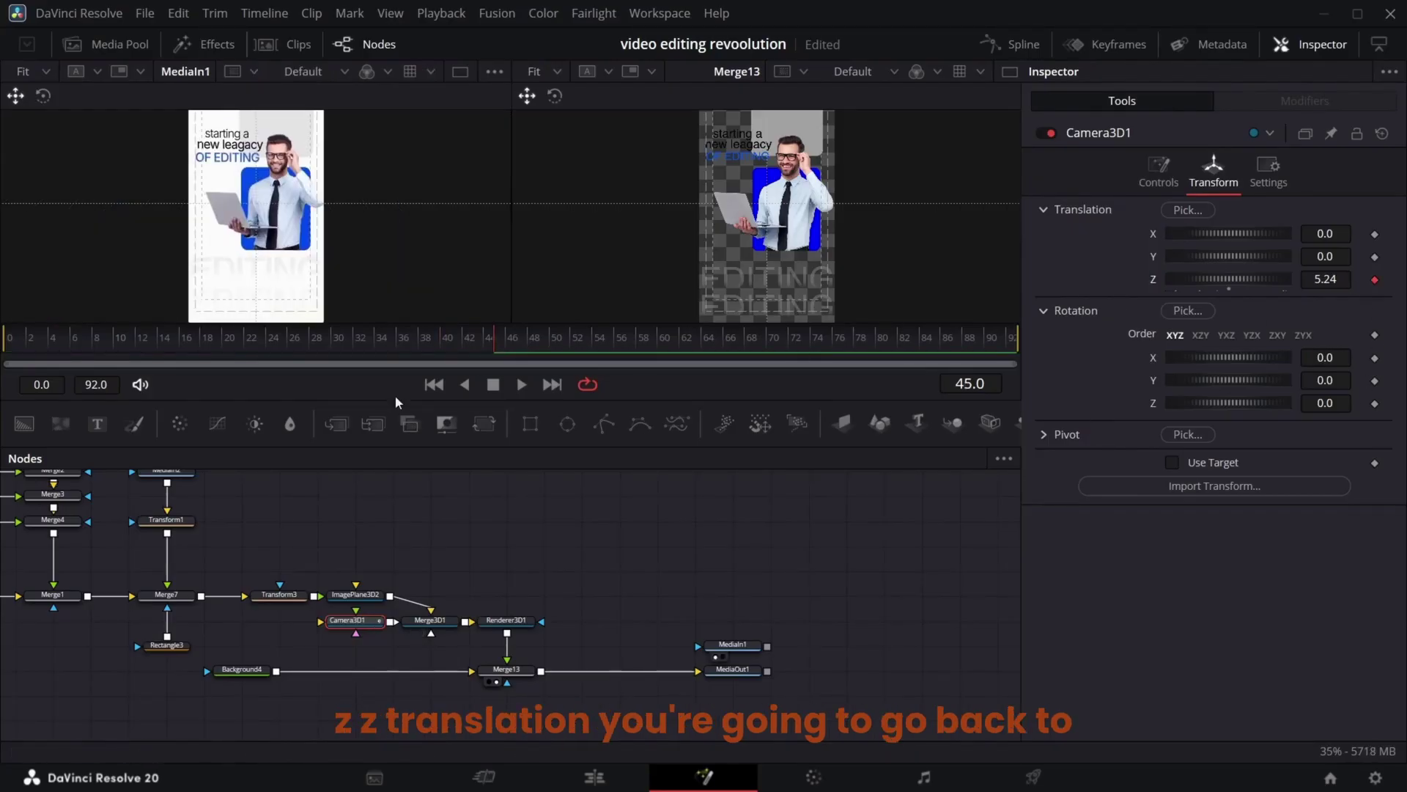
drag(491, 349, 42, 358)
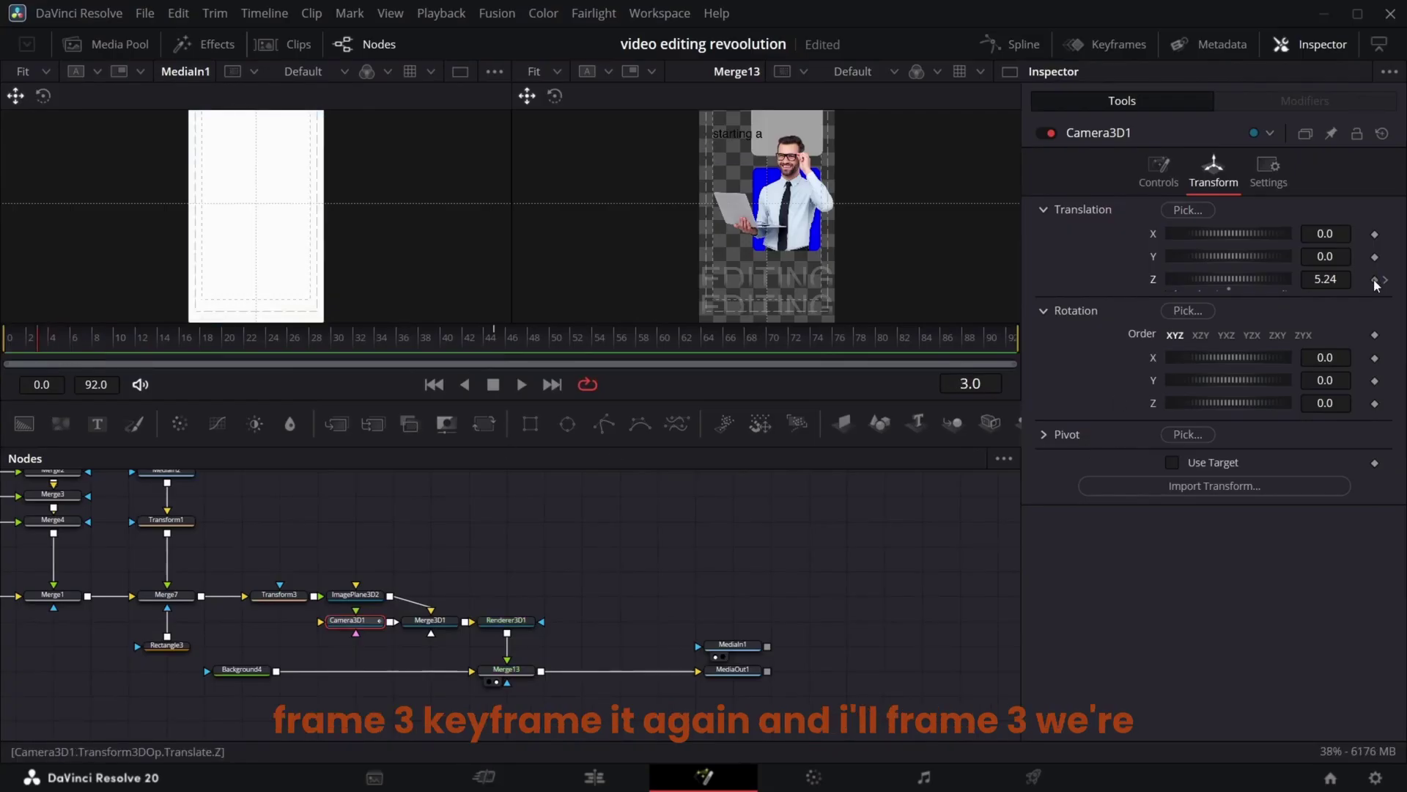
drag(1335, 282, 886, 254)
drag(1190, 281, 1180, 280)
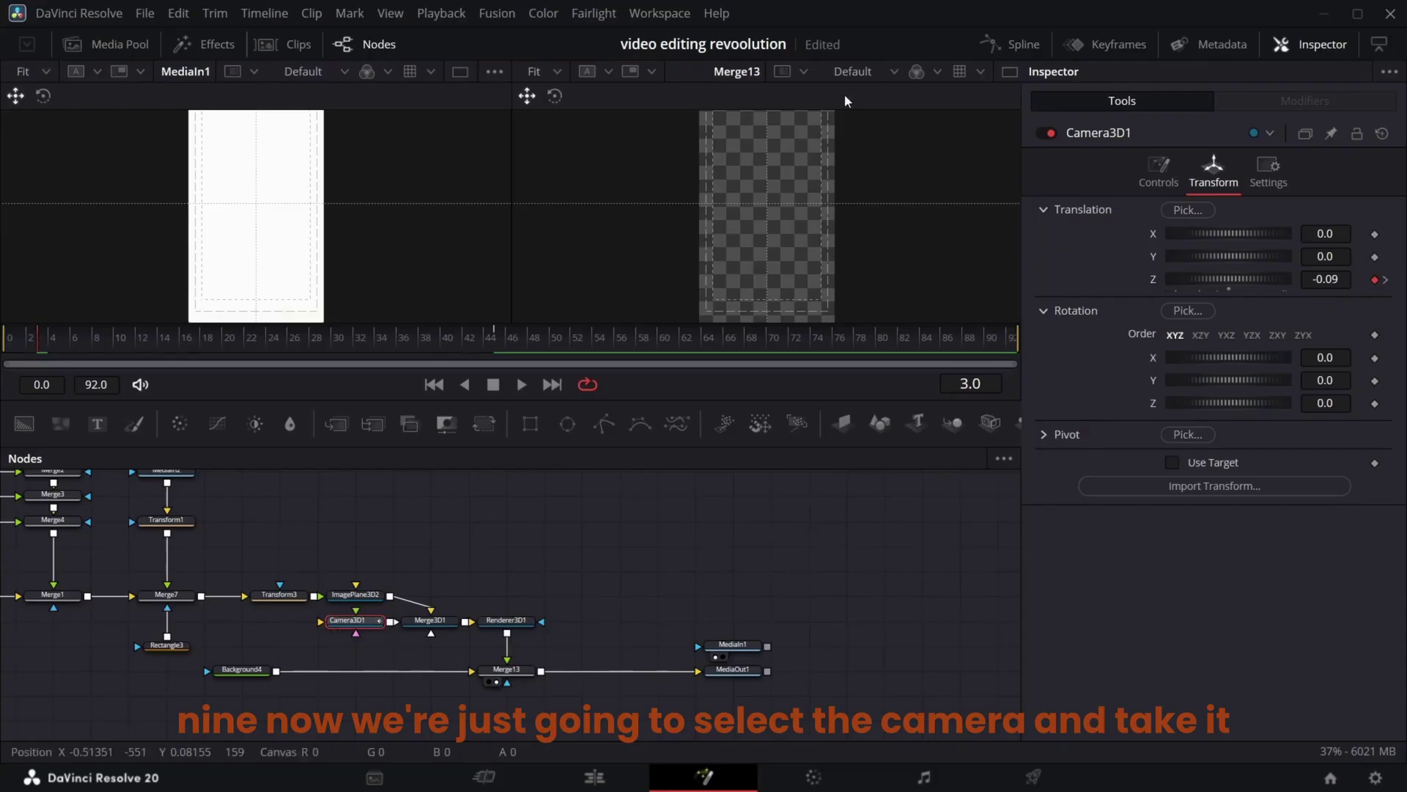
Apply Out Cubic easing to all of Camera3D1's Z Offset keyframes and play back the camera move
click(1012, 45)
click(936, 458)
key(ctrl+a)
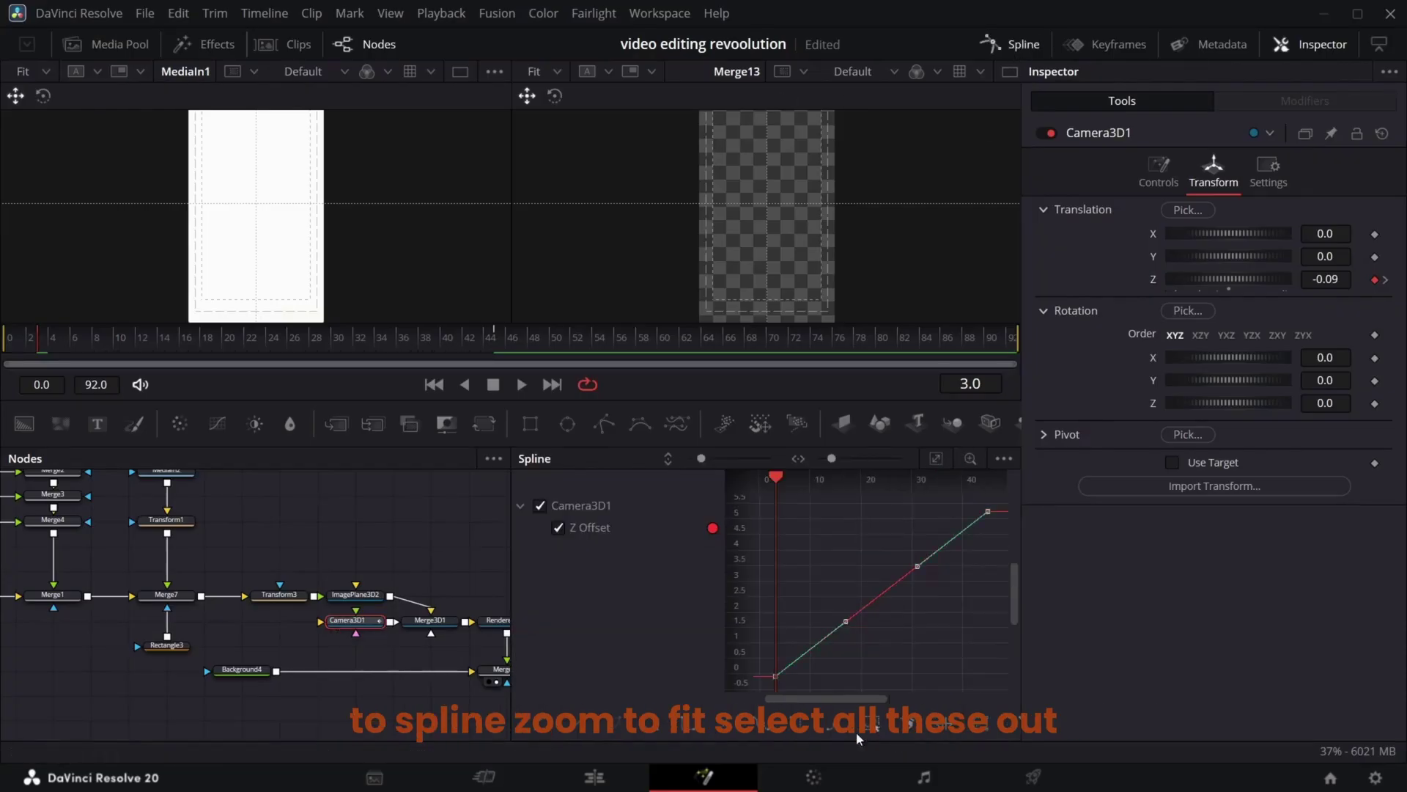
right_click(863, 560)
mouse_move(971, 392)
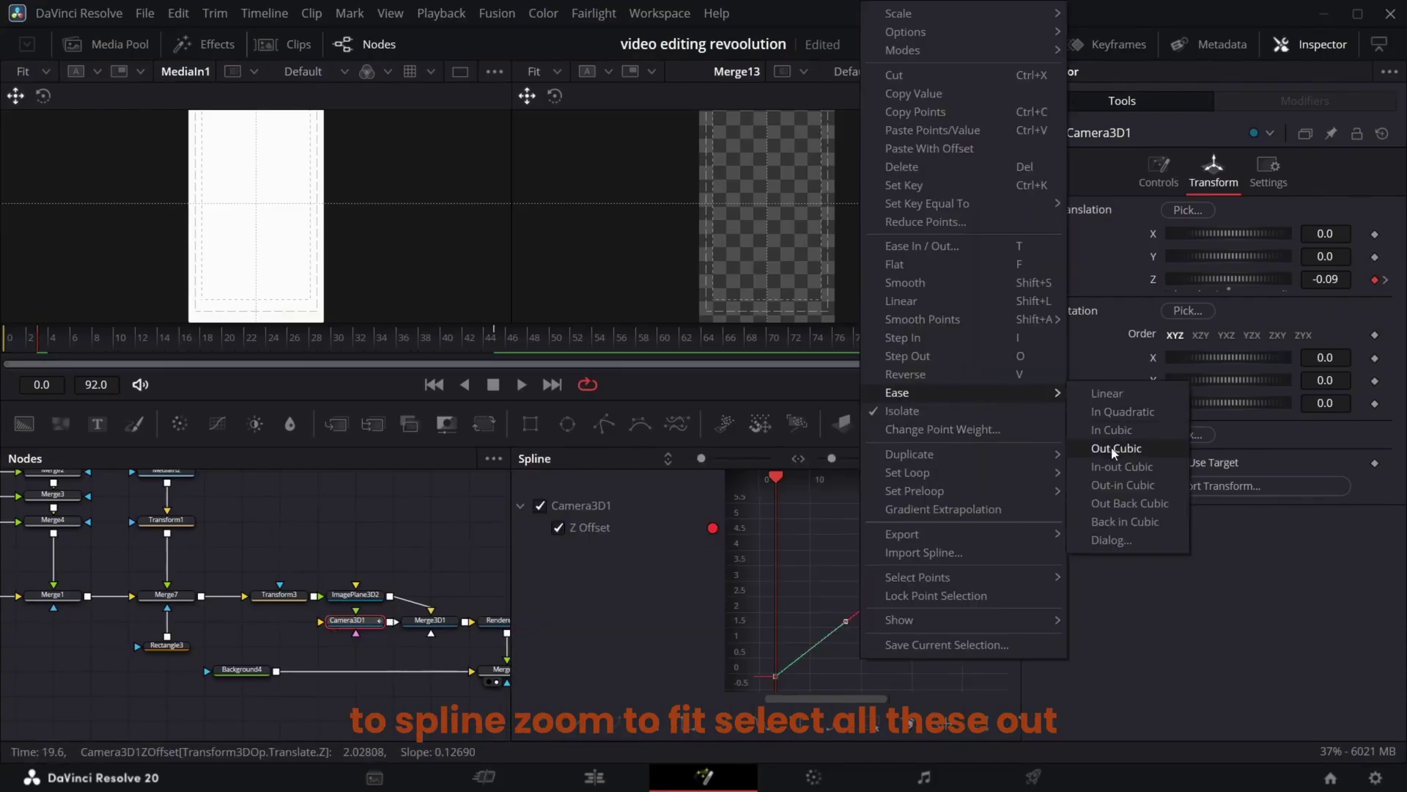
click(1114, 448)
key(shift+F8)
key(space)
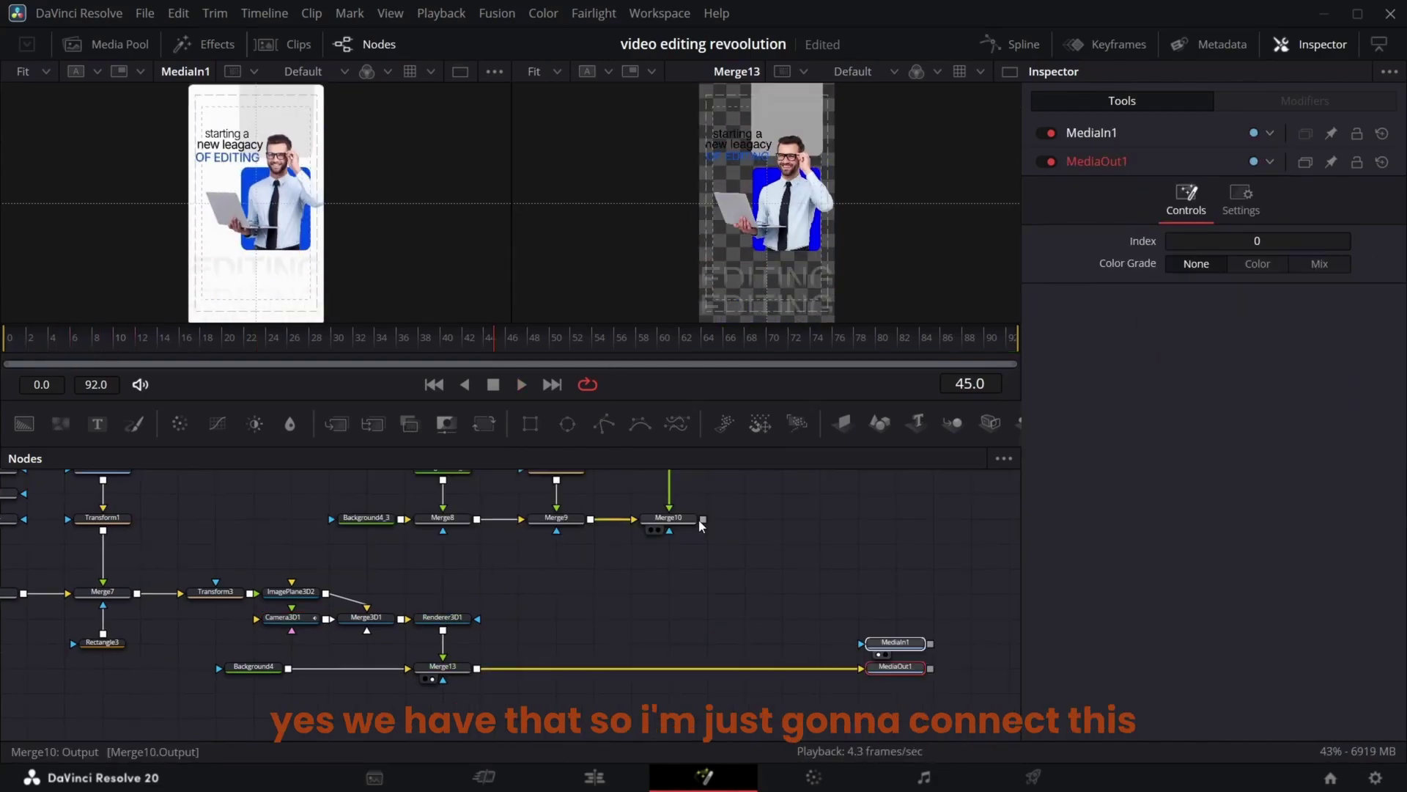
Merge the Merge10 output over Merge13 ahead of MediaOut1 and view MediaOut1
drag(702, 519, 645, 572)
drag(503, 640, 669, 668)
click(886, 679)
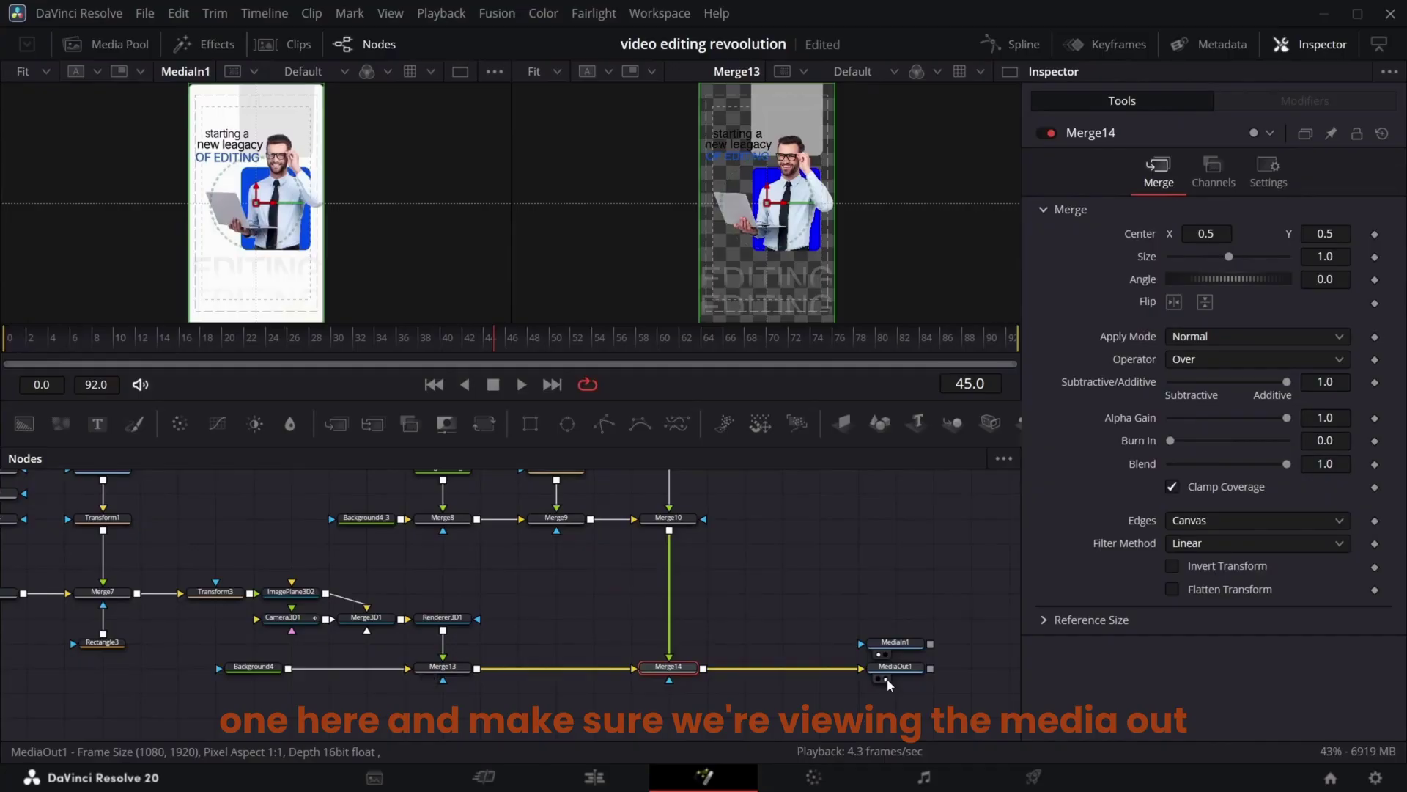
Add a Transform node after each of Merge10, Merge13 and Merge14, spacing the new nodes along the chain
click(678, 522)
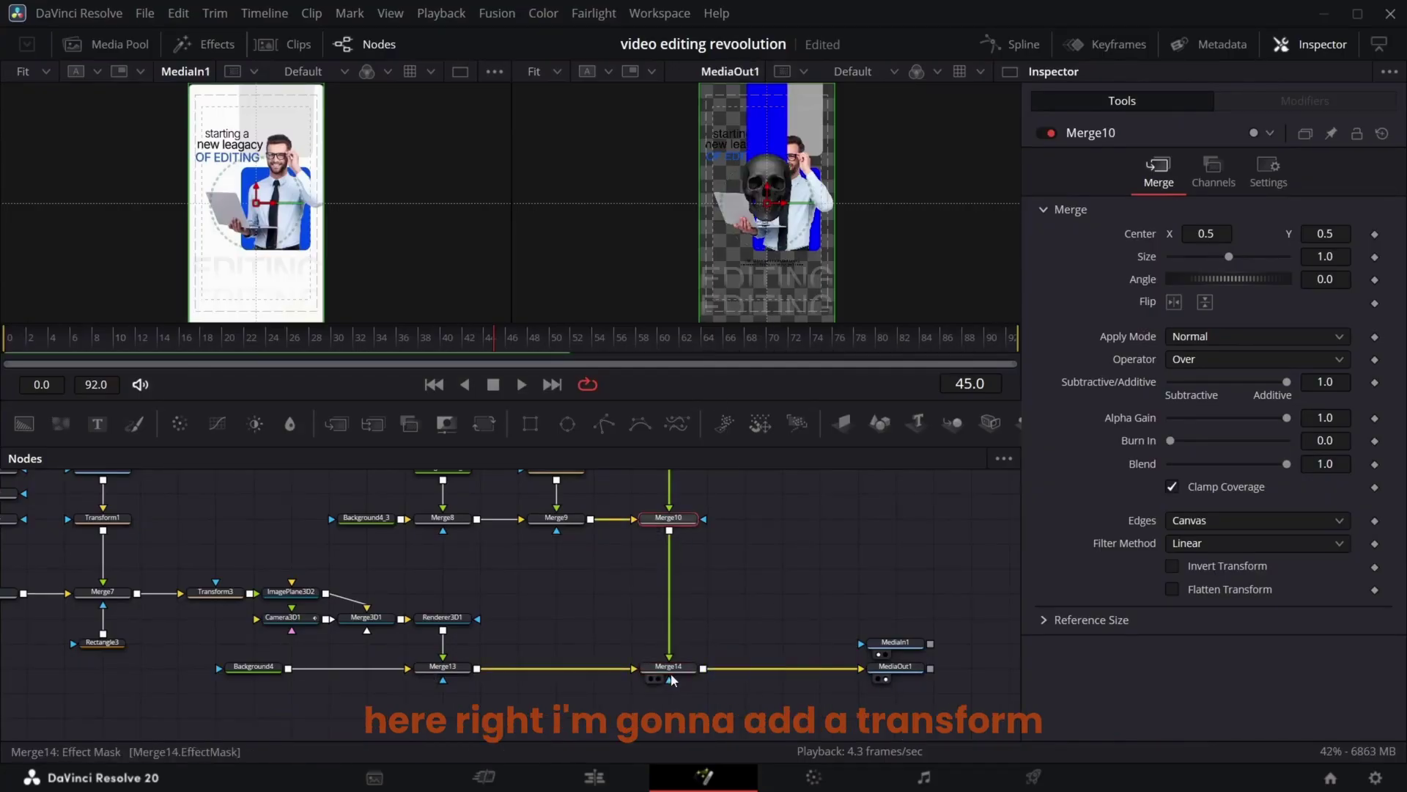
click(490, 432)
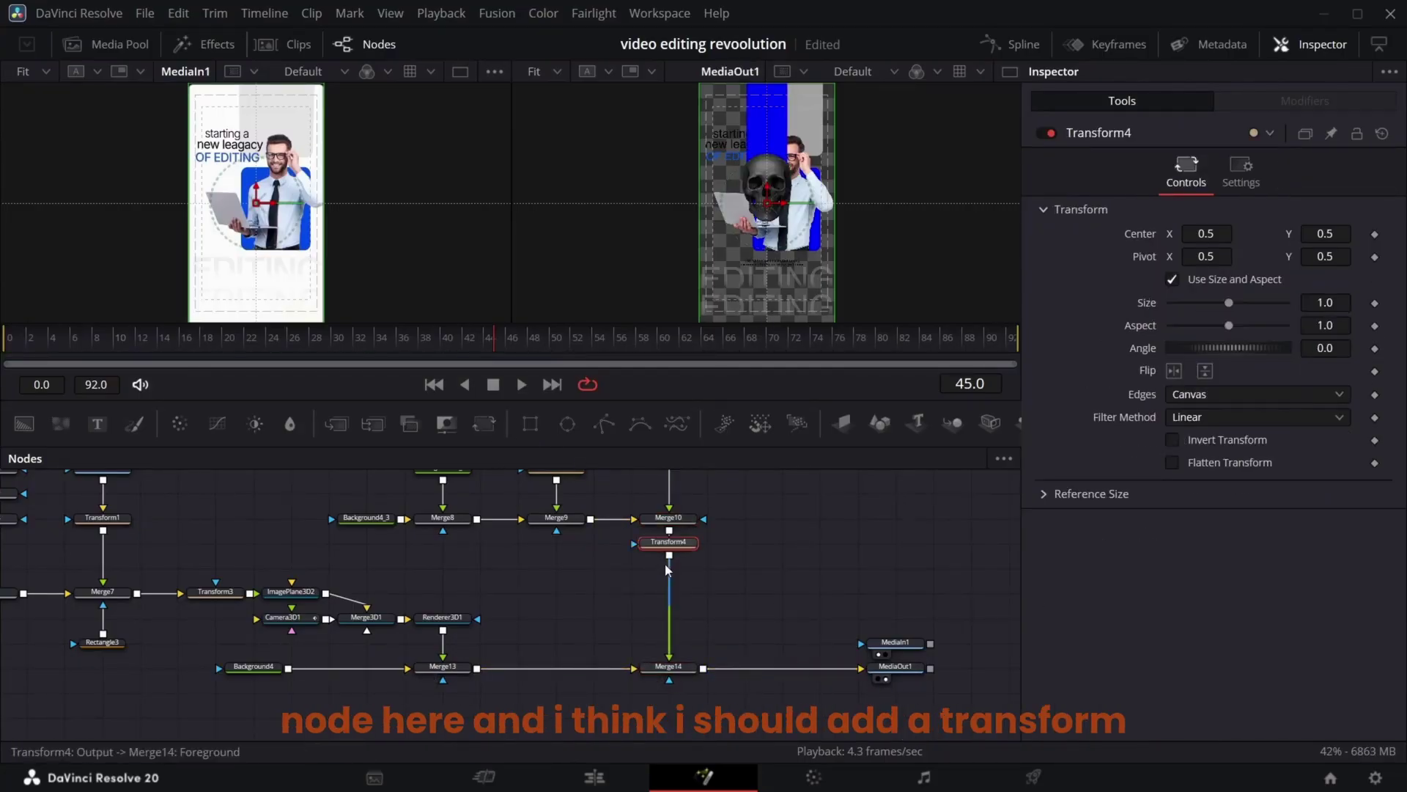
click(447, 666)
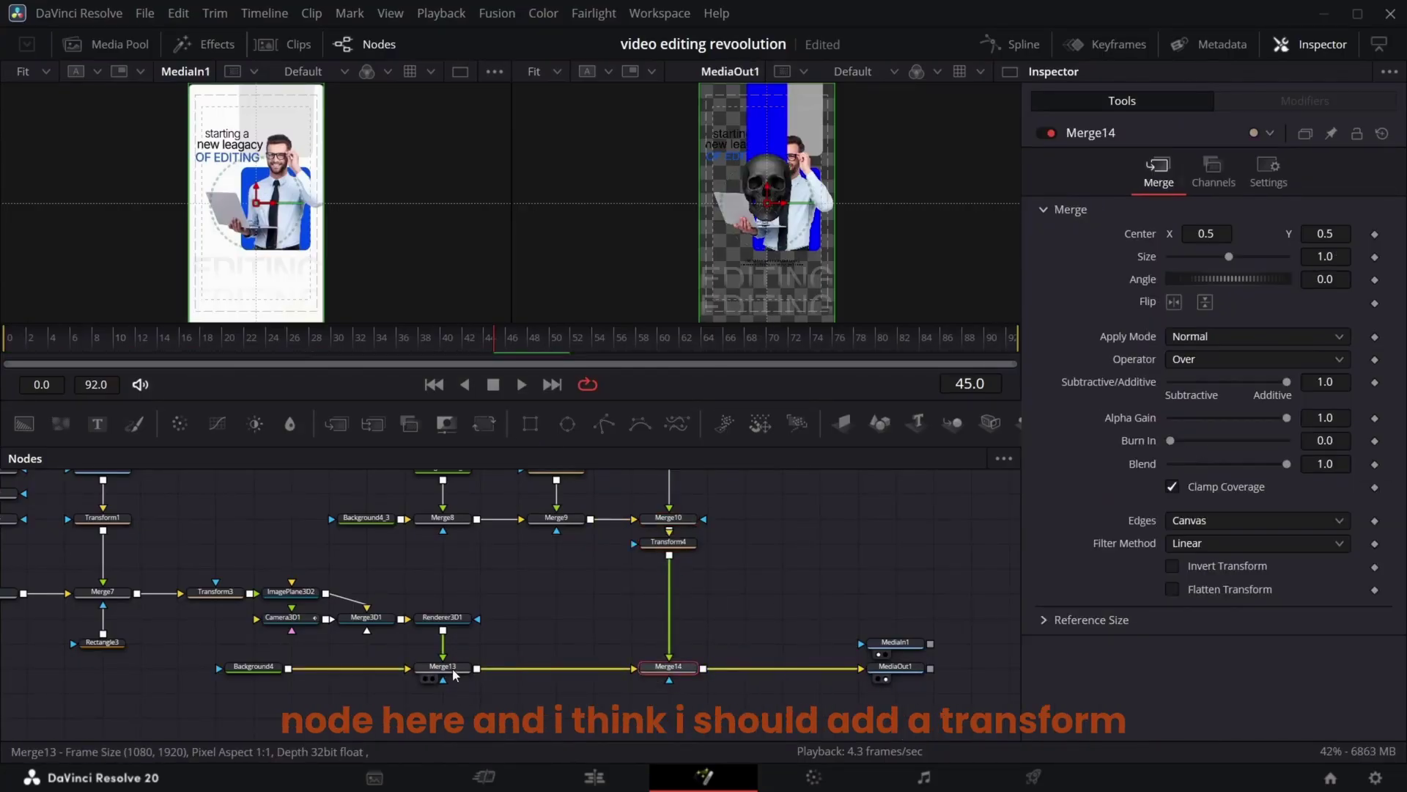
click(483, 423)
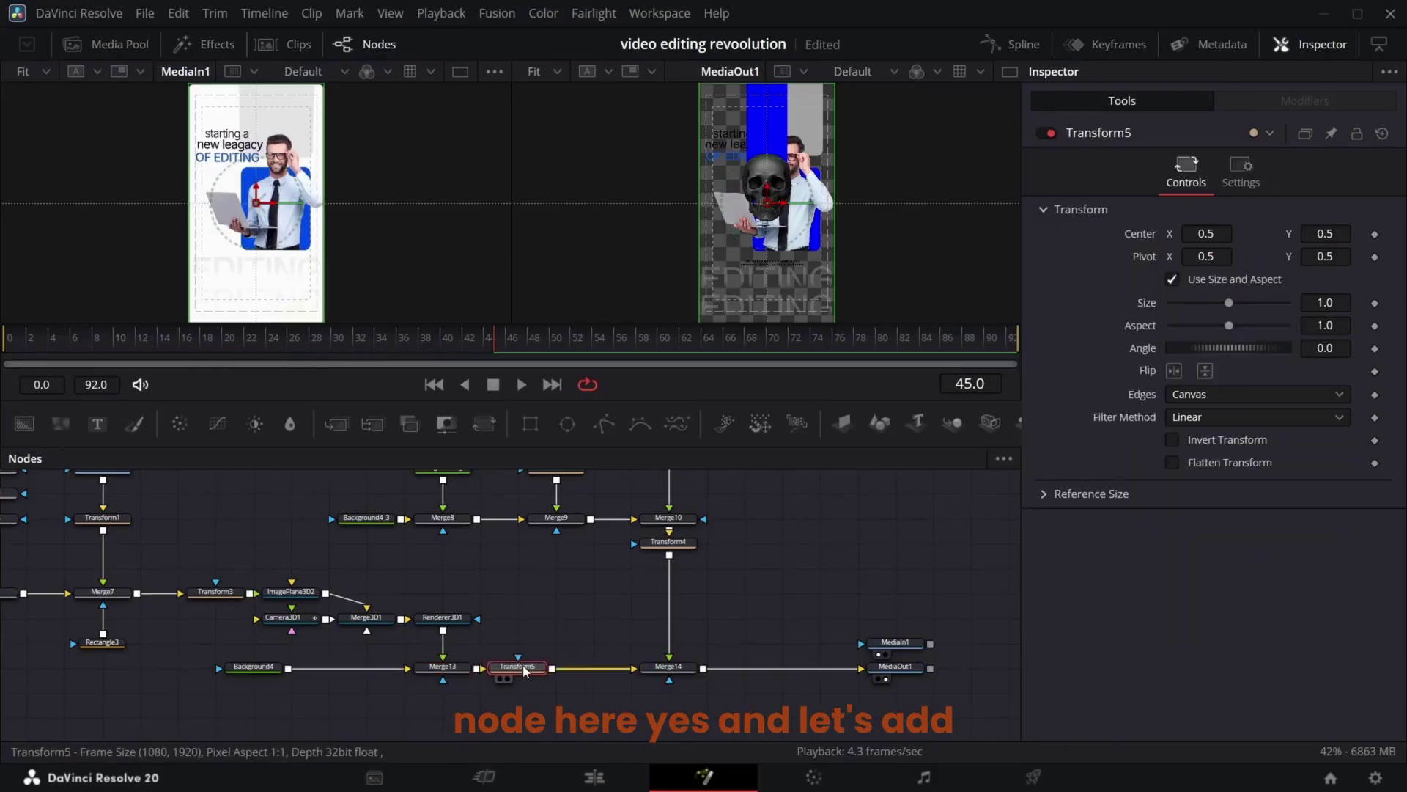
drag(526, 668, 565, 668)
click(678, 668)
click(489, 429)
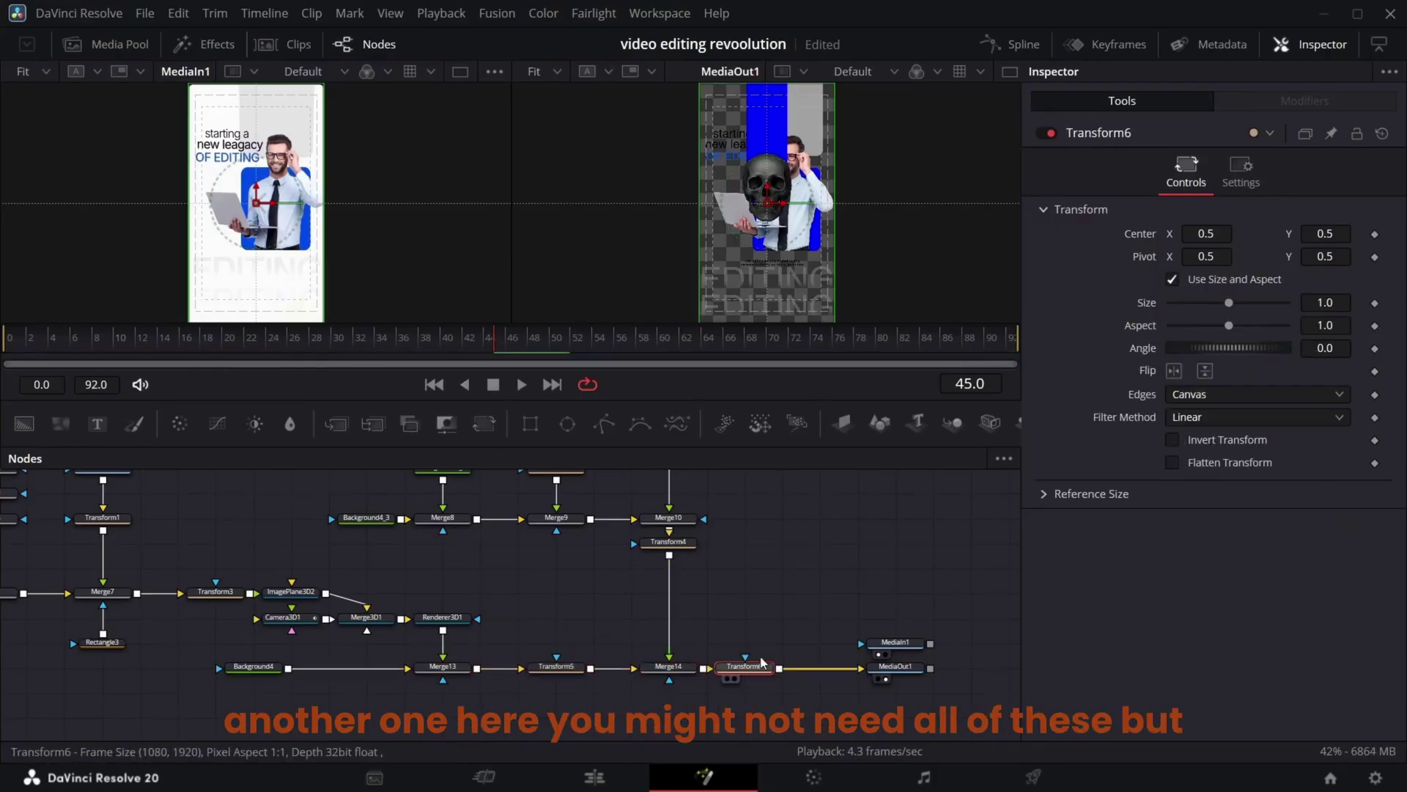
drag(762, 662, 770, 672)
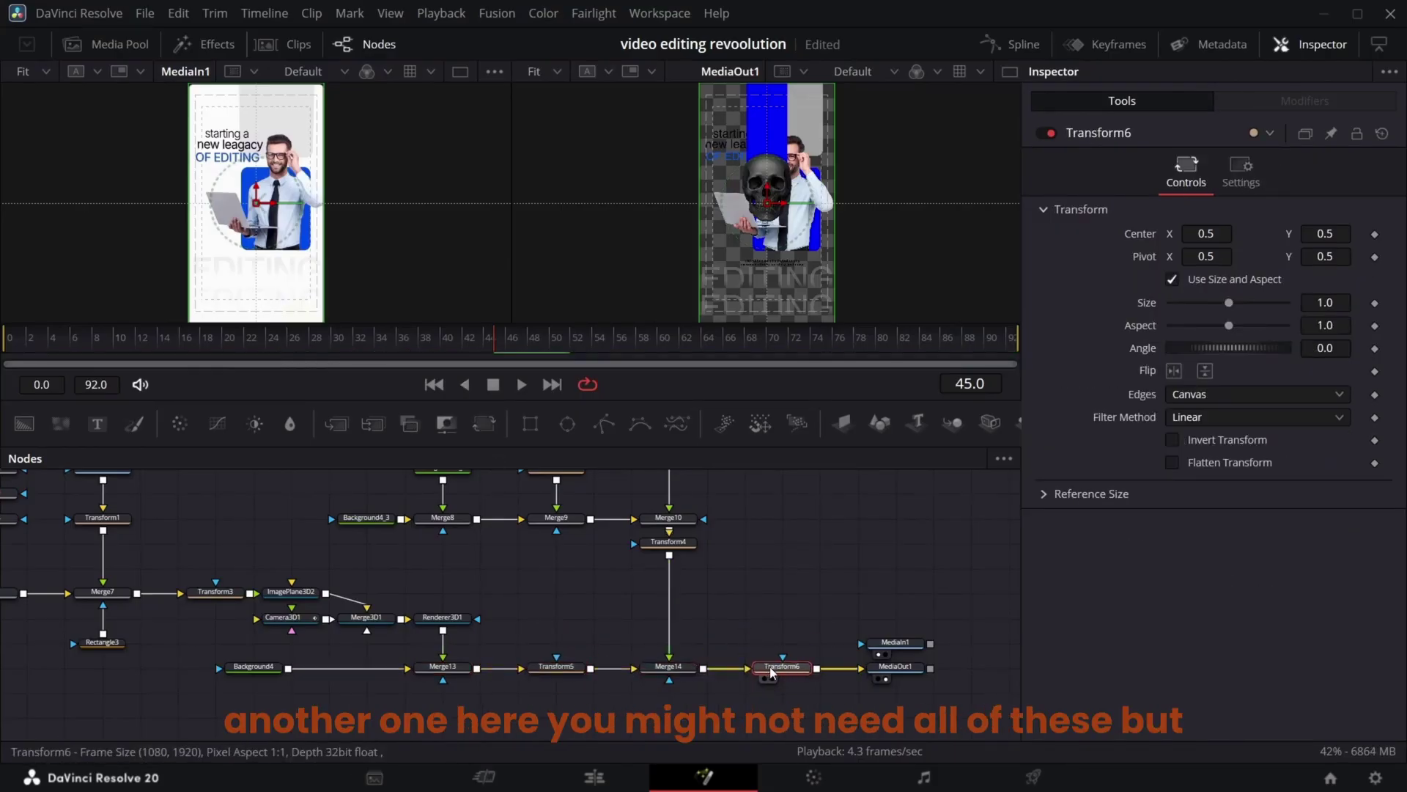
Lower Transform4's Center X until the skull scene sits outside the left edge of the frame
click(686, 541)
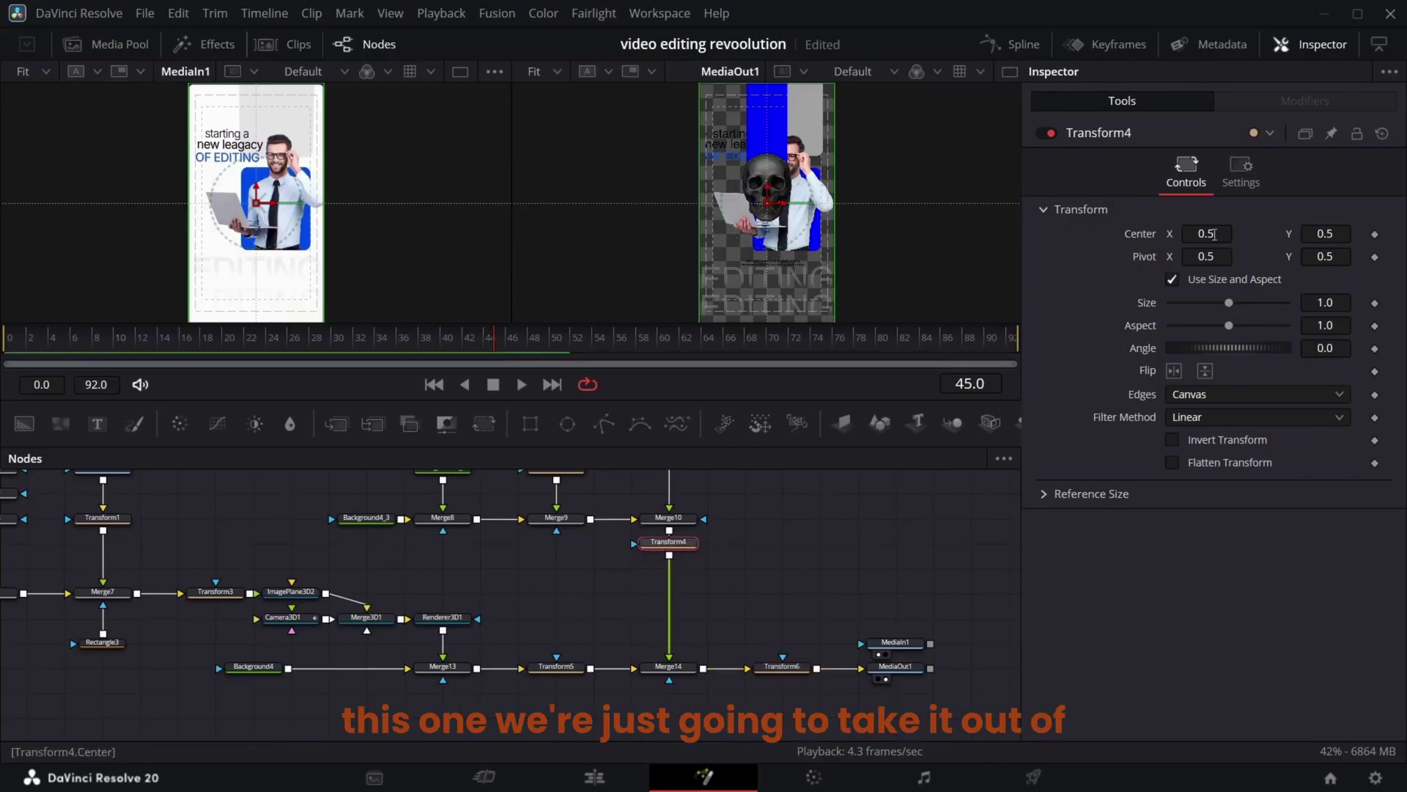
drag(1214, 234, 1130, 234)
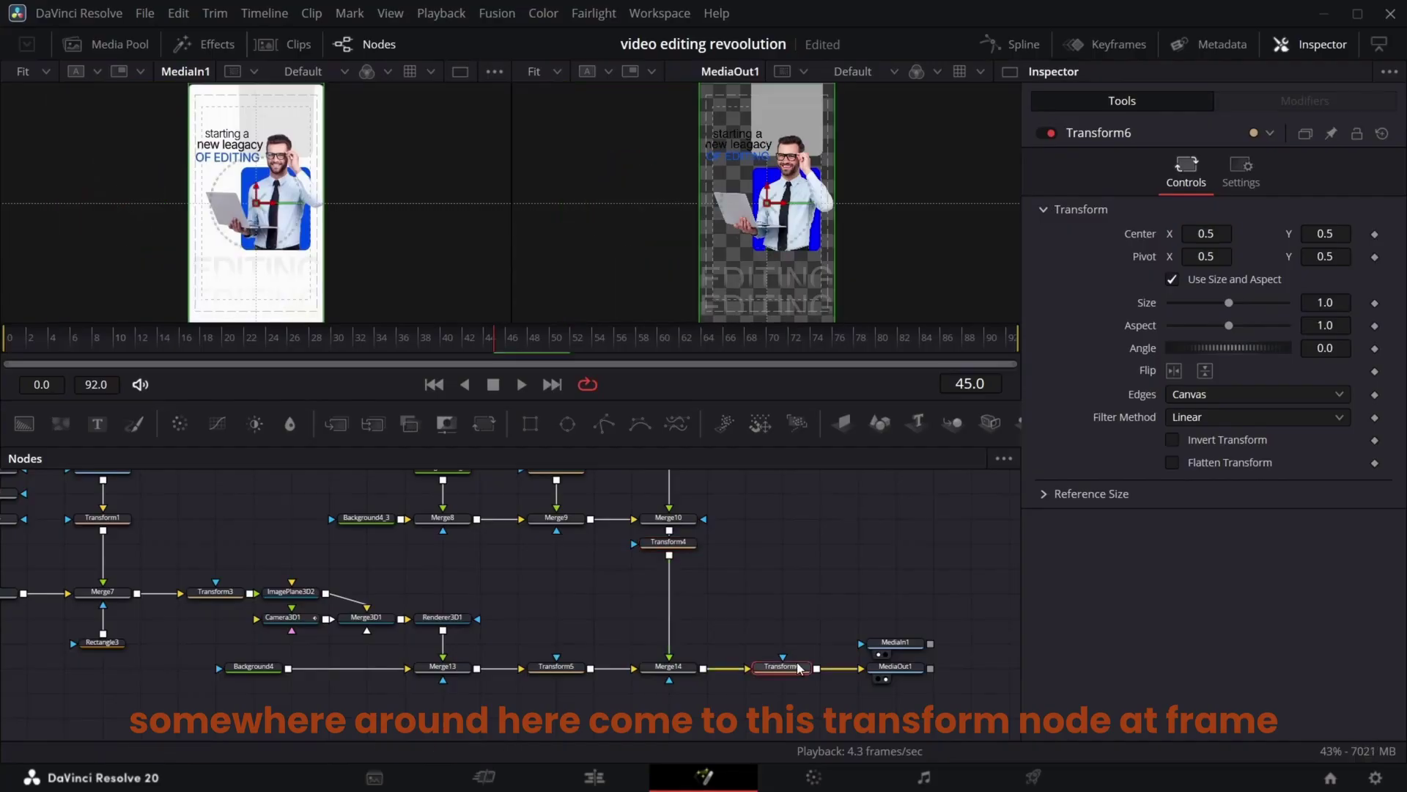
Keyframe Transform6's Center at 0.5 on frame 45 and shift its Center X right on frame 90 to bring in the skull scene
click(769, 666)
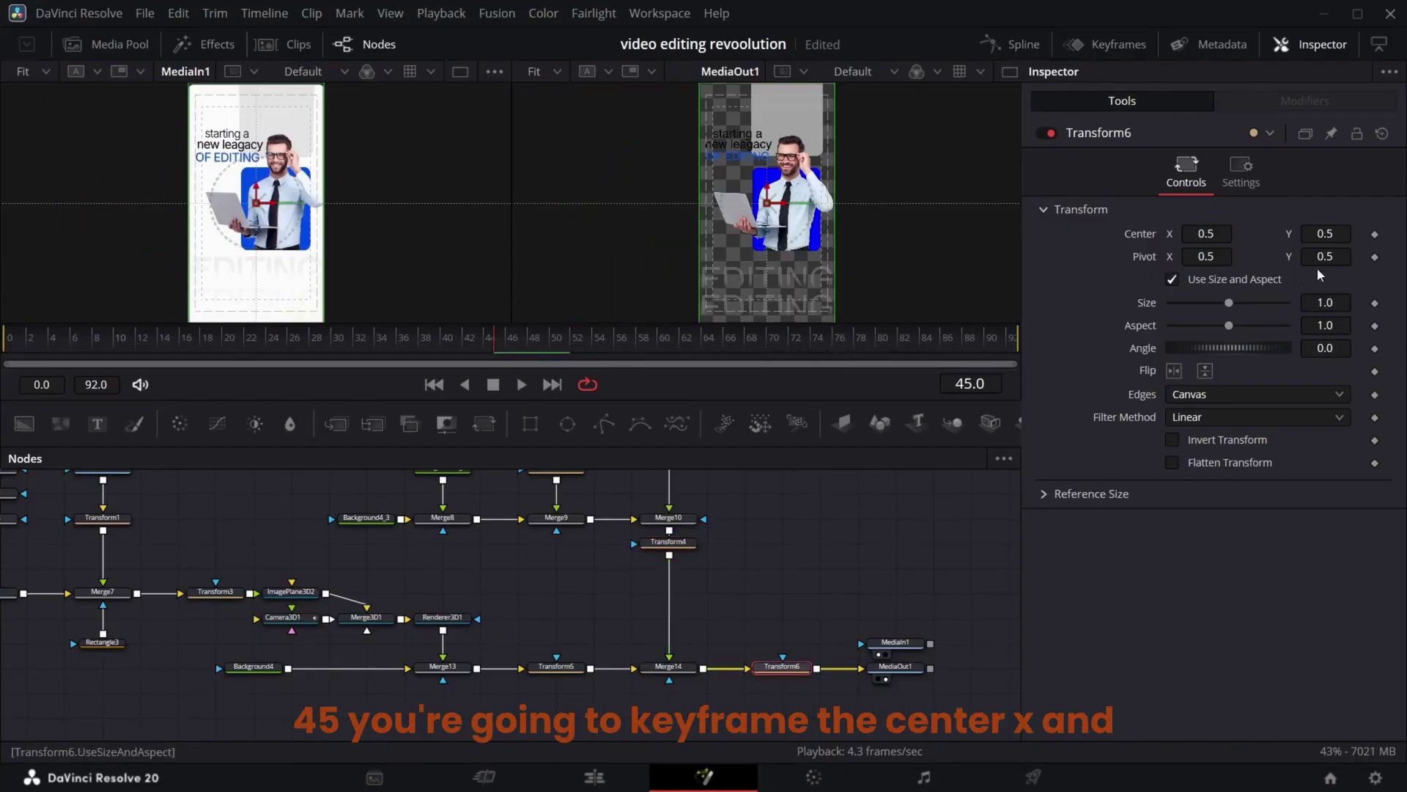
click(1374, 235)
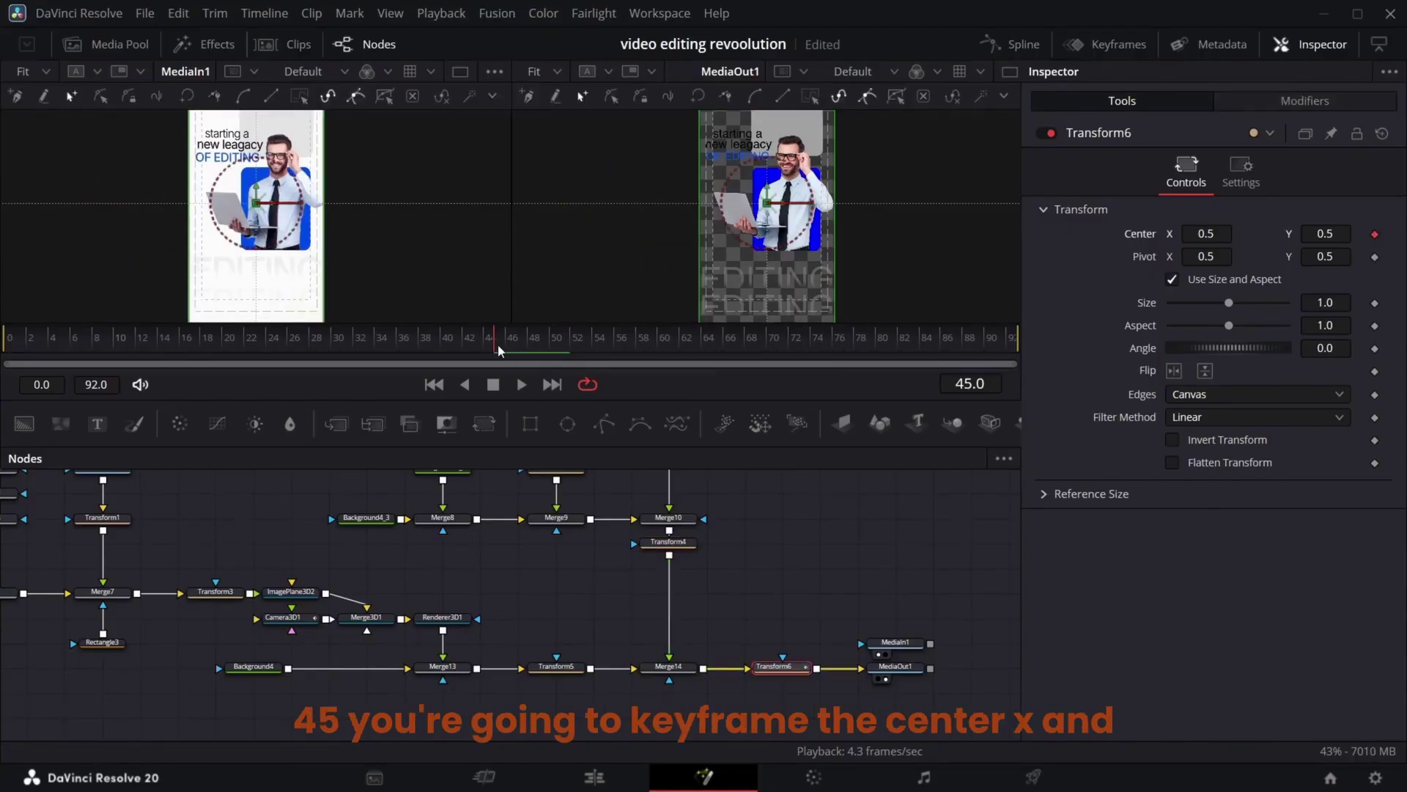
drag(512, 341, 985, 337)
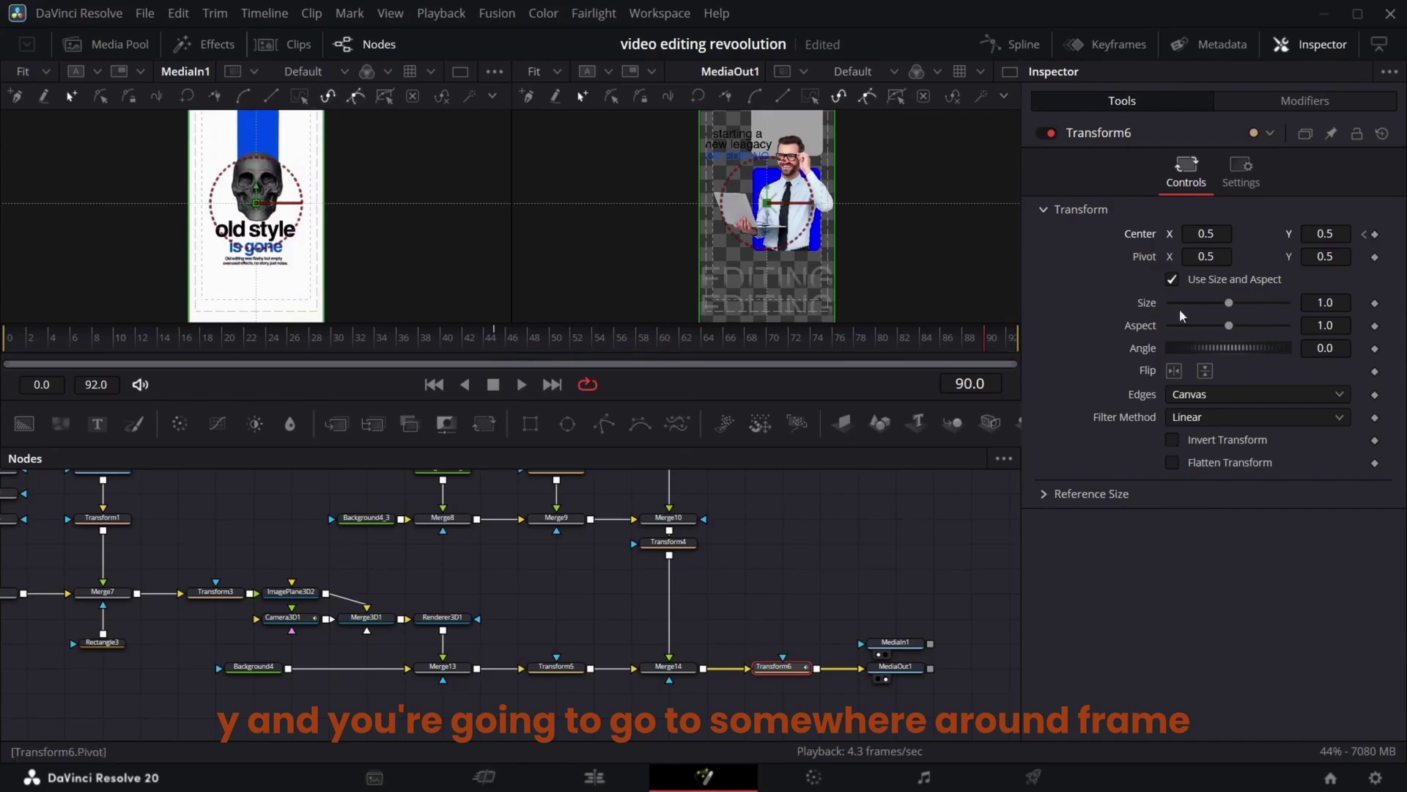
click(1375, 234)
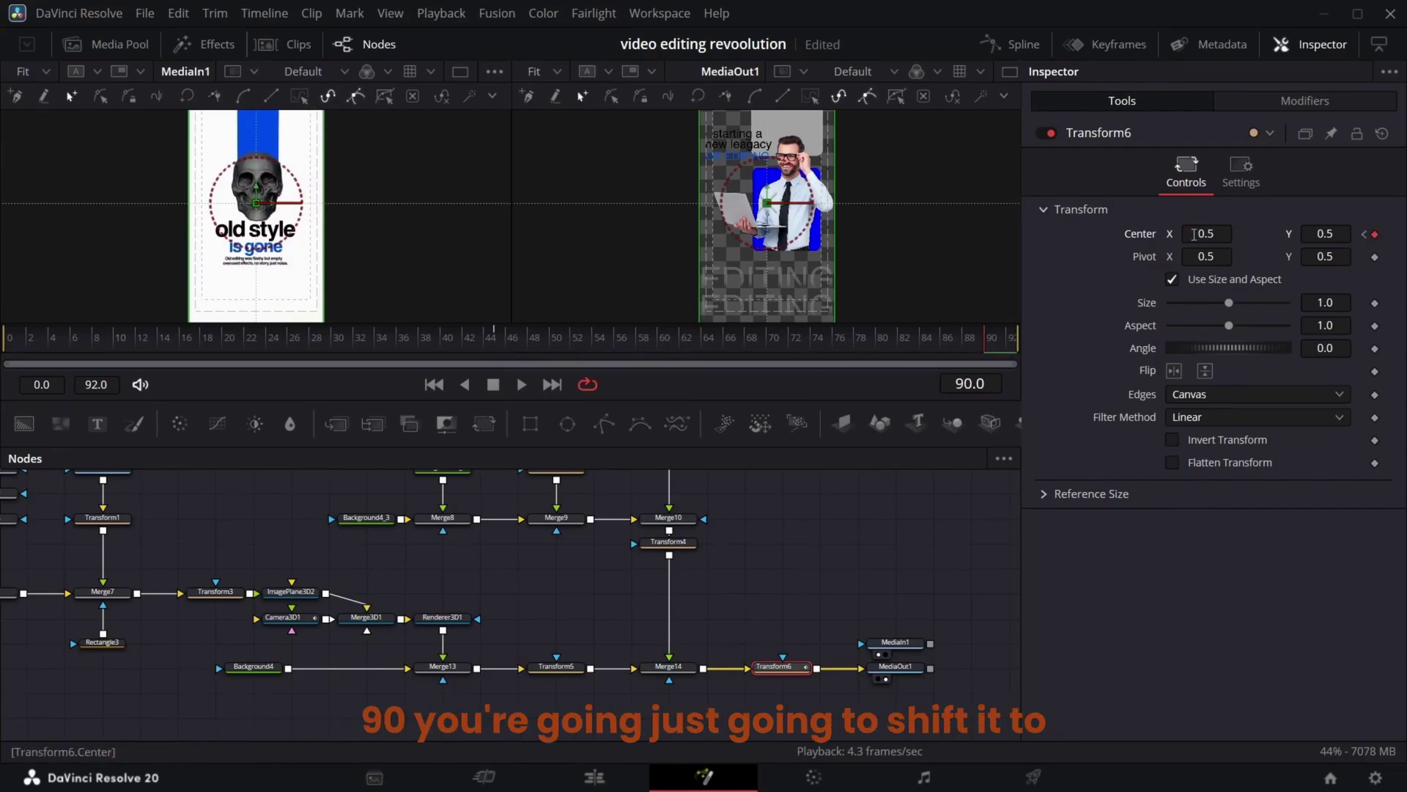
drag(1194, 233, 1360, 234)
drag(1000, 357, 894, 341)
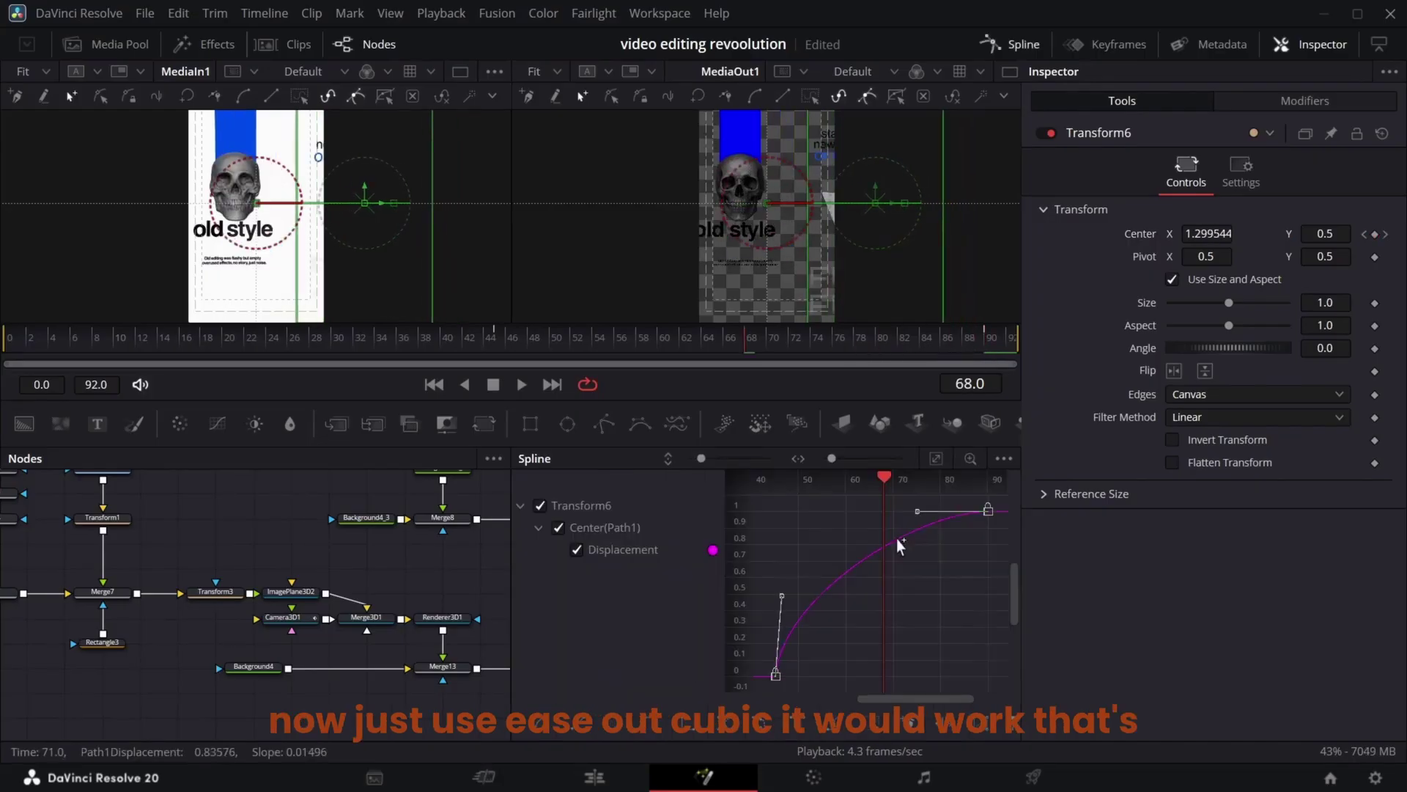
Apply Out Cubic easing to Transform6's Center displacement curve and scrub through the scene transition
right_click(895, 538)
mouse_move(953, 393)
click(1129, 449)
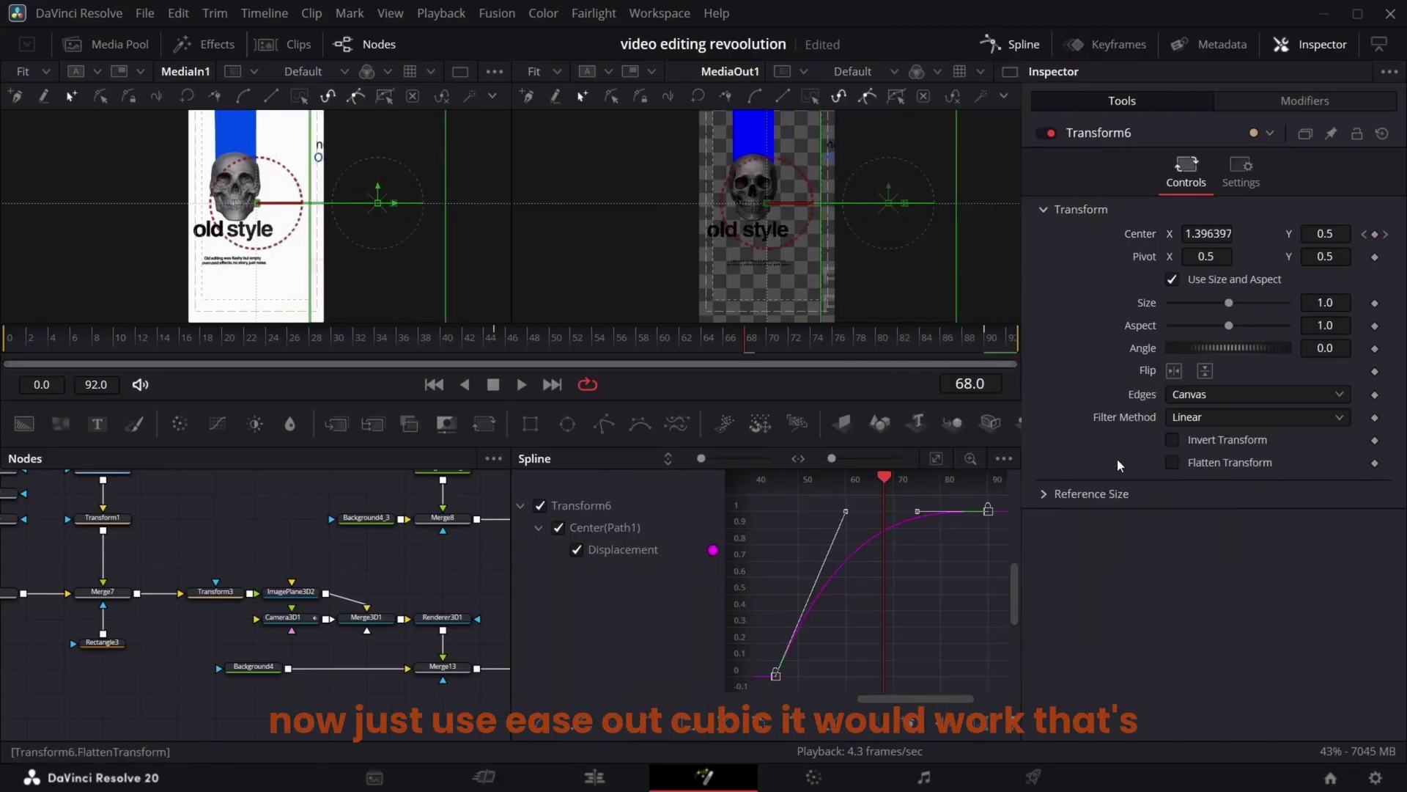
click(1012, 45)
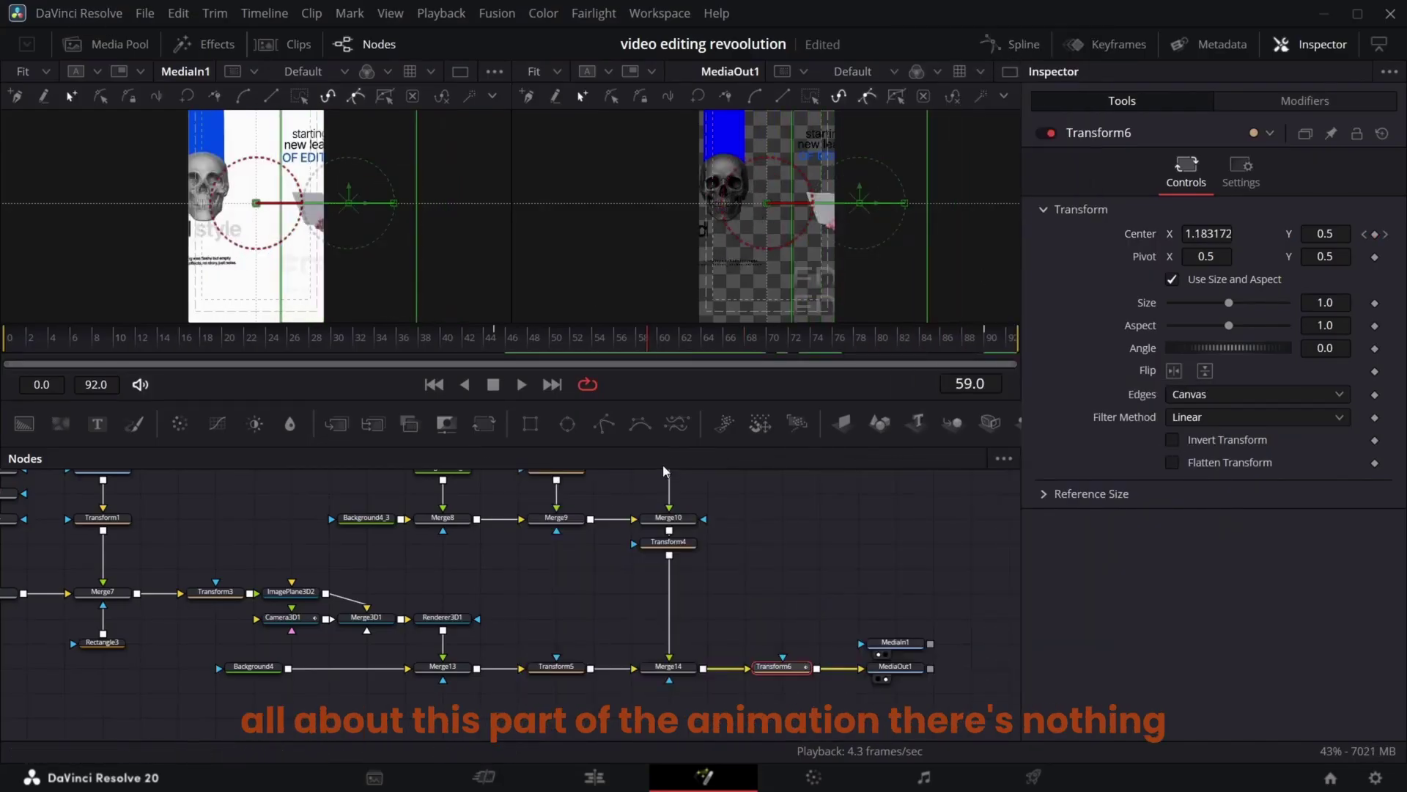
drag(622, 334, 734, 373)
Return to the edit timeline, move the playhead to 01:00:10:25 and open the MASTERPIECE composition in Fusion
click(595, 776)
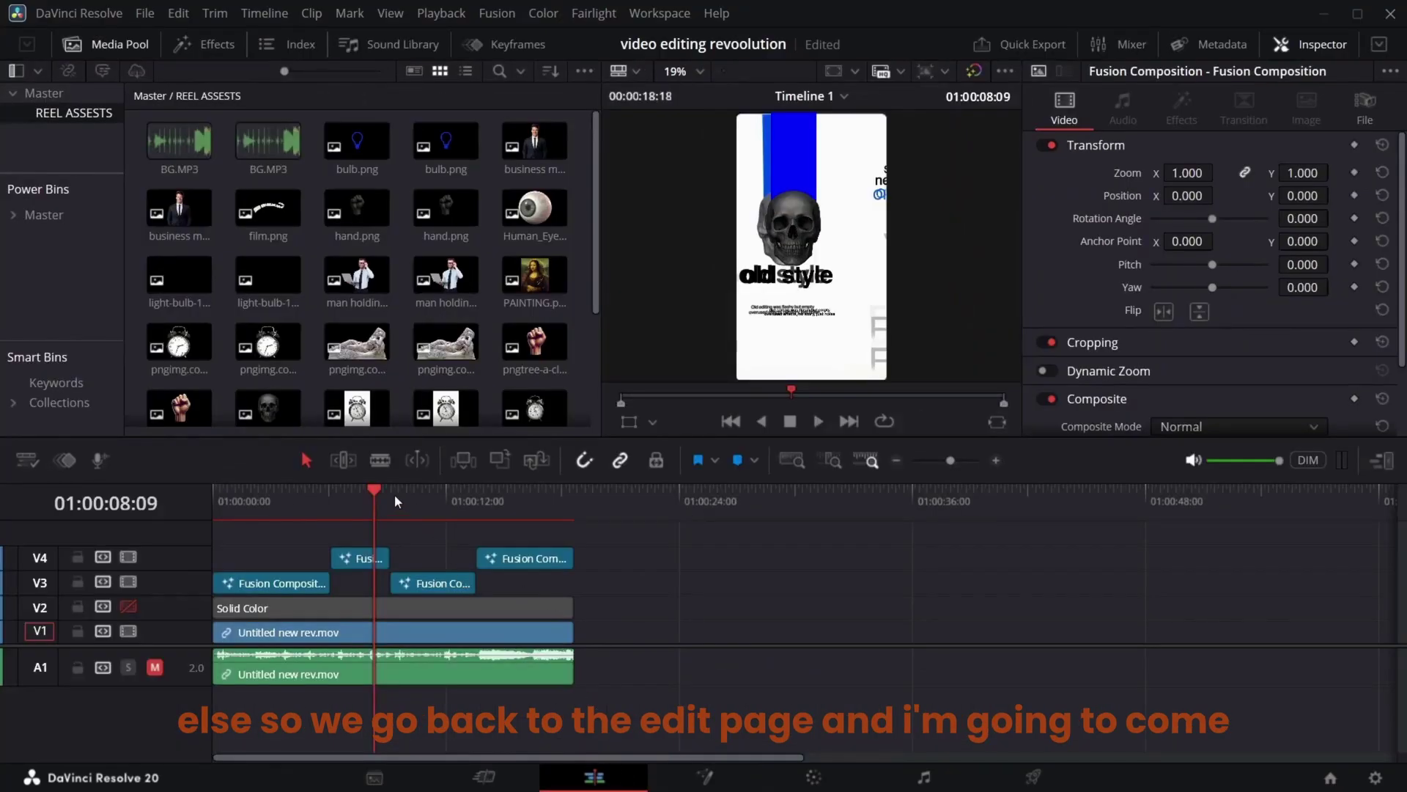
click(424, 495)
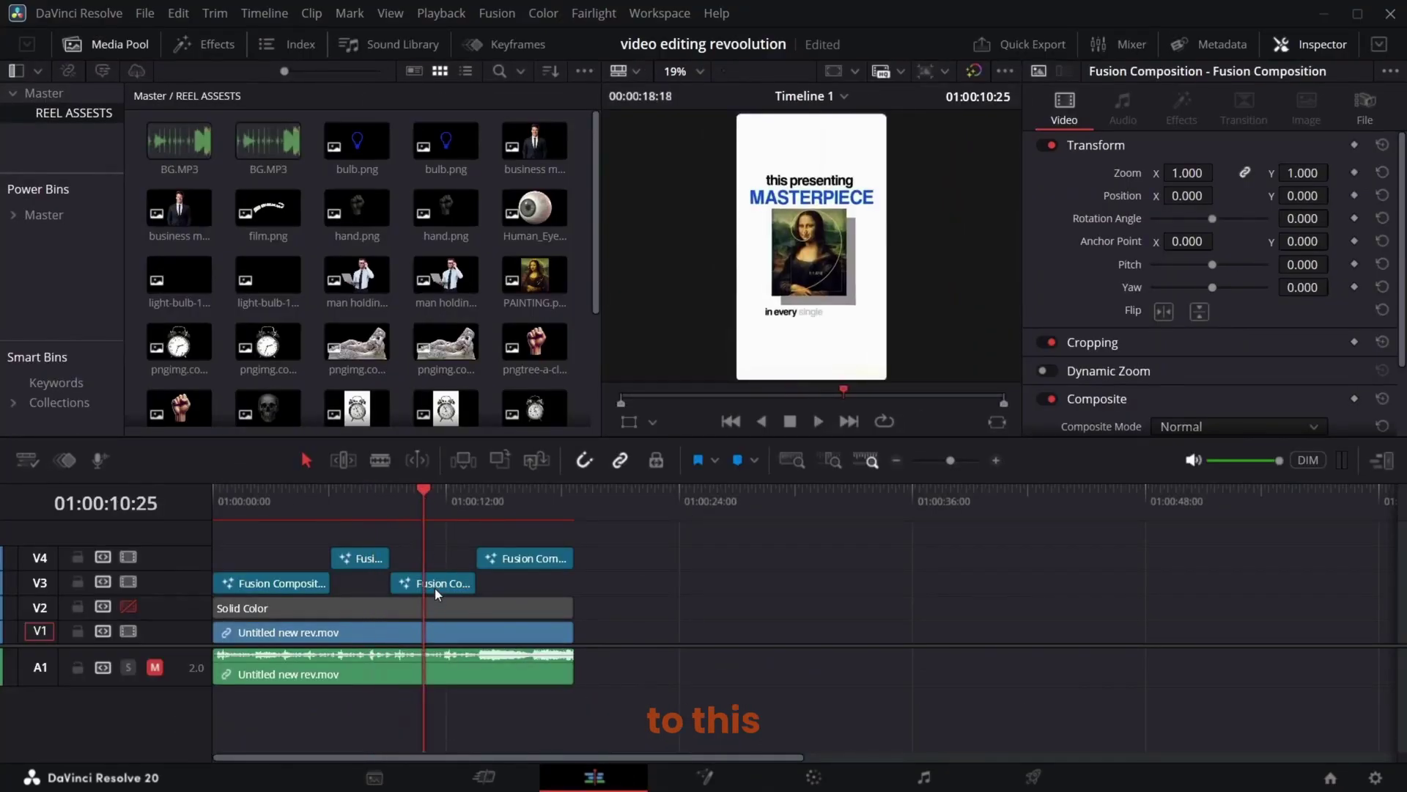
key(shift+5)
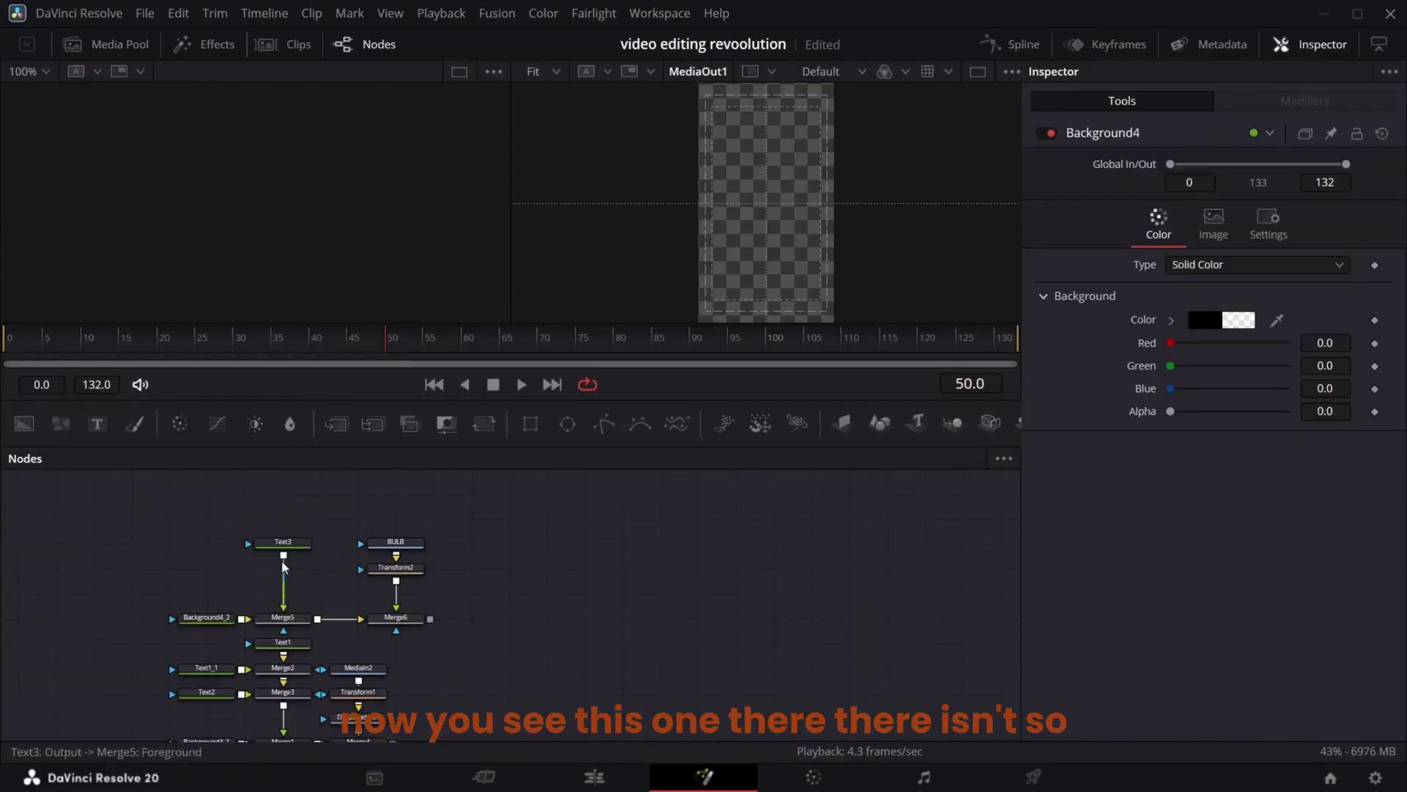
Move the bulb scene's nodes away from the painting scene, and view MediaIn1 and Merge4 side by side
drag(147, 525, 635, 621)
scroll(396, 633, down, 3)
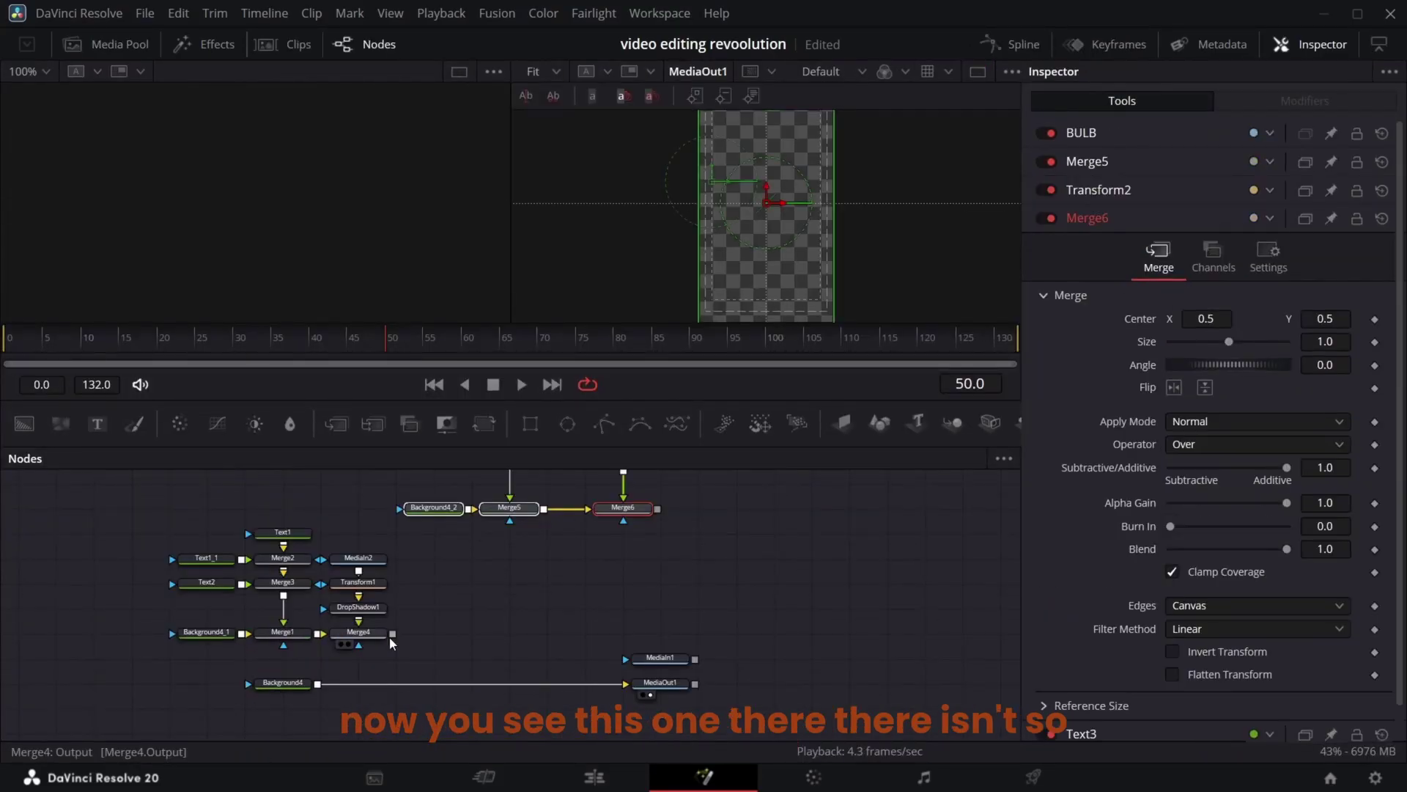
click(643, 670)
click(348, 645)
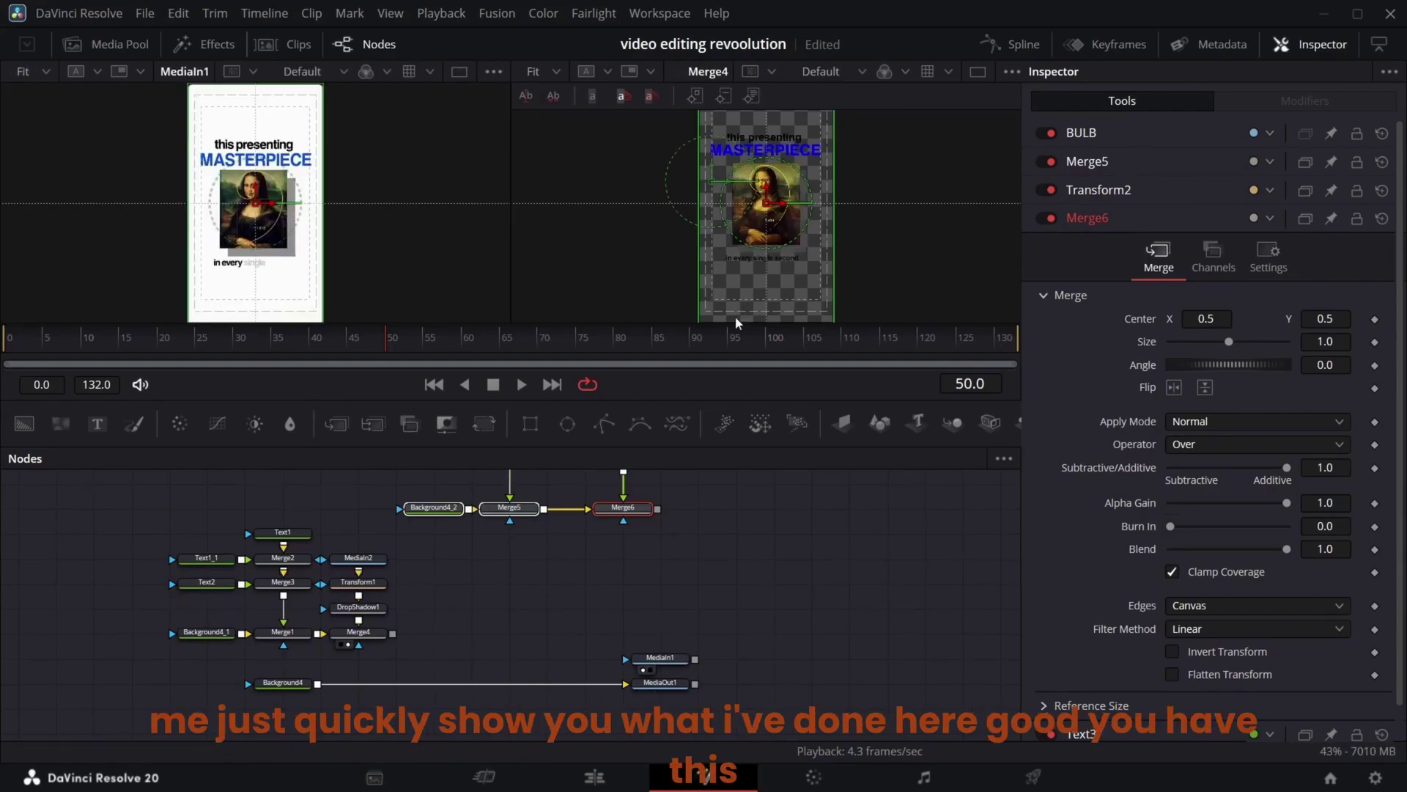
Examine the size and layout settings of Text1, Text1_1 and Text2, and the painting's DropShadow1 and Transform1 settings
click(783, 538)
click(282, 533)
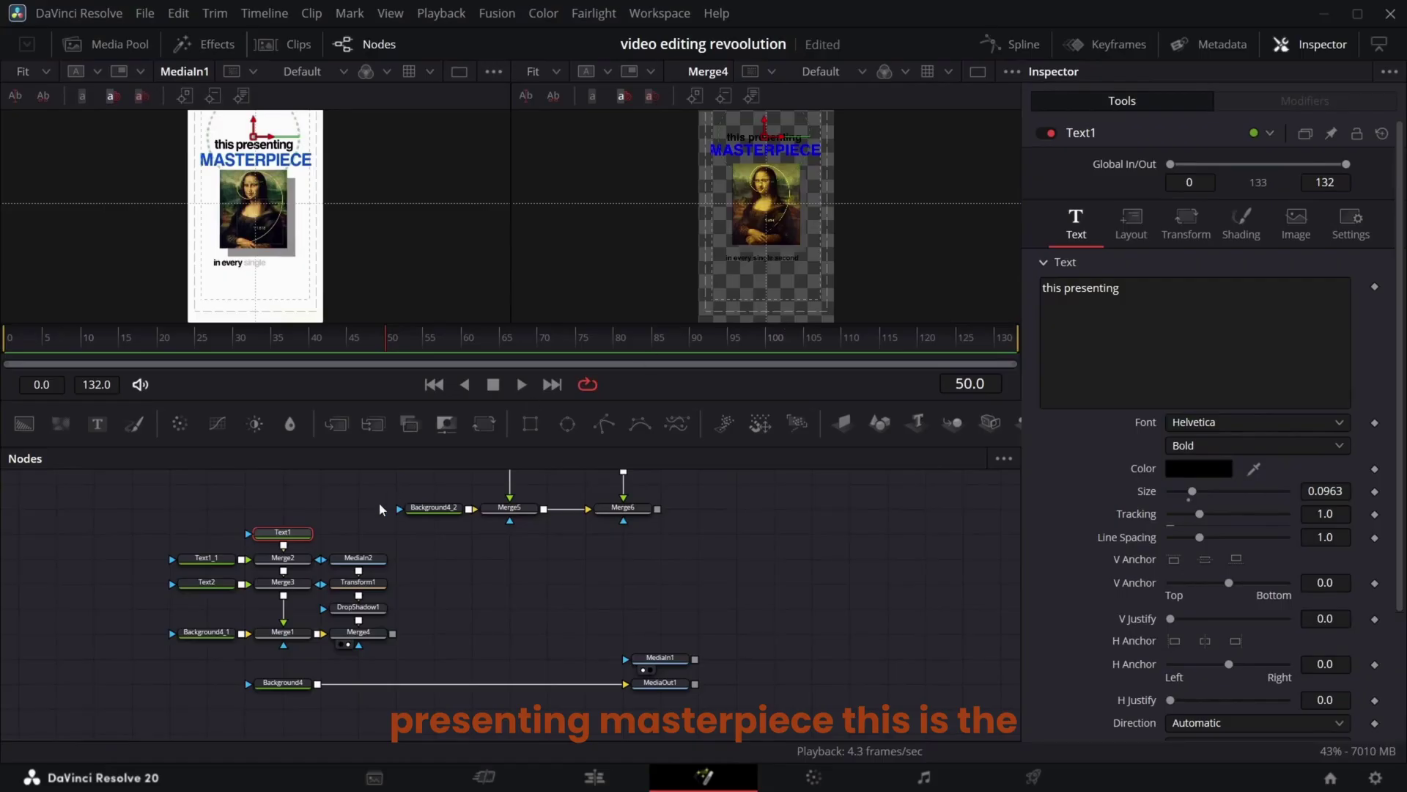
click(1132, 224)
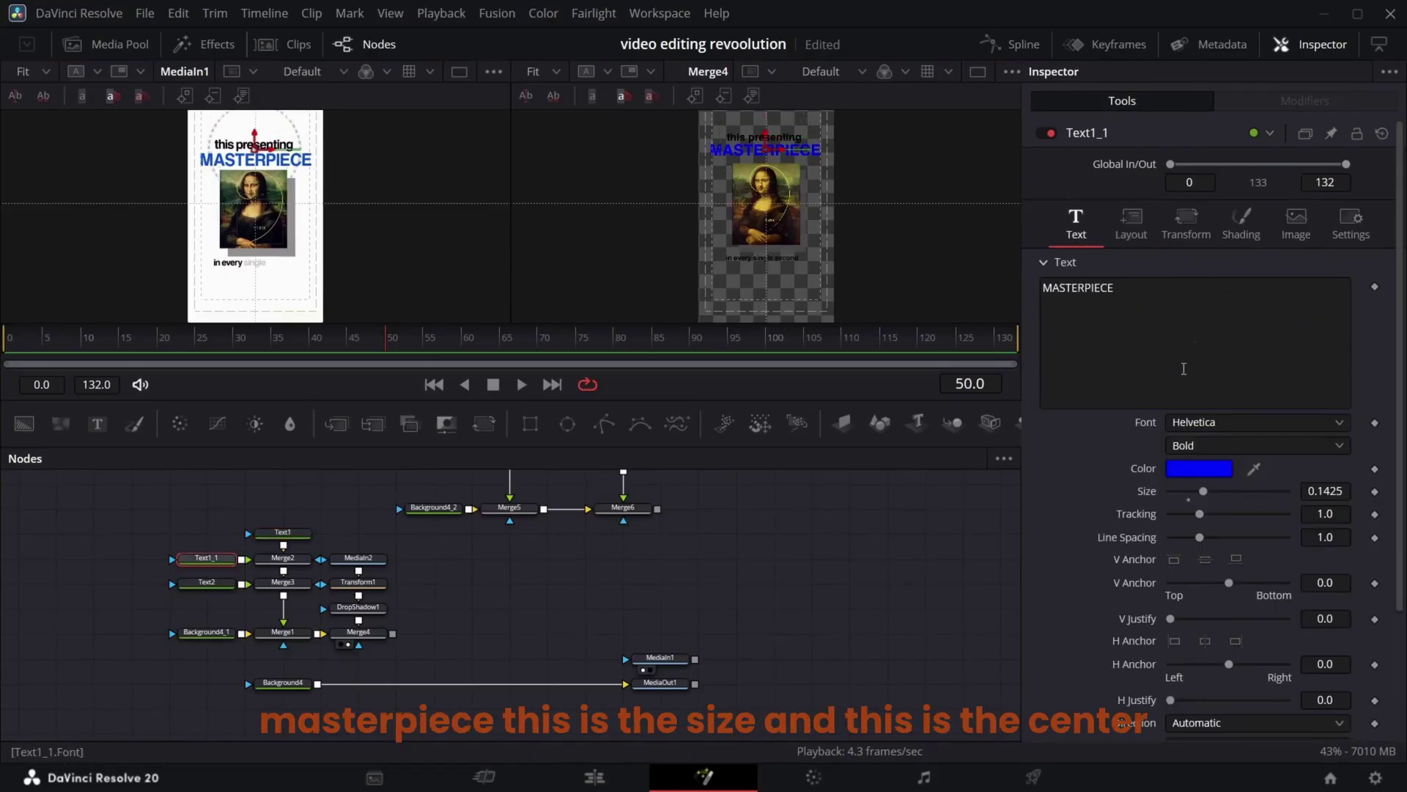
click(1131, 224)
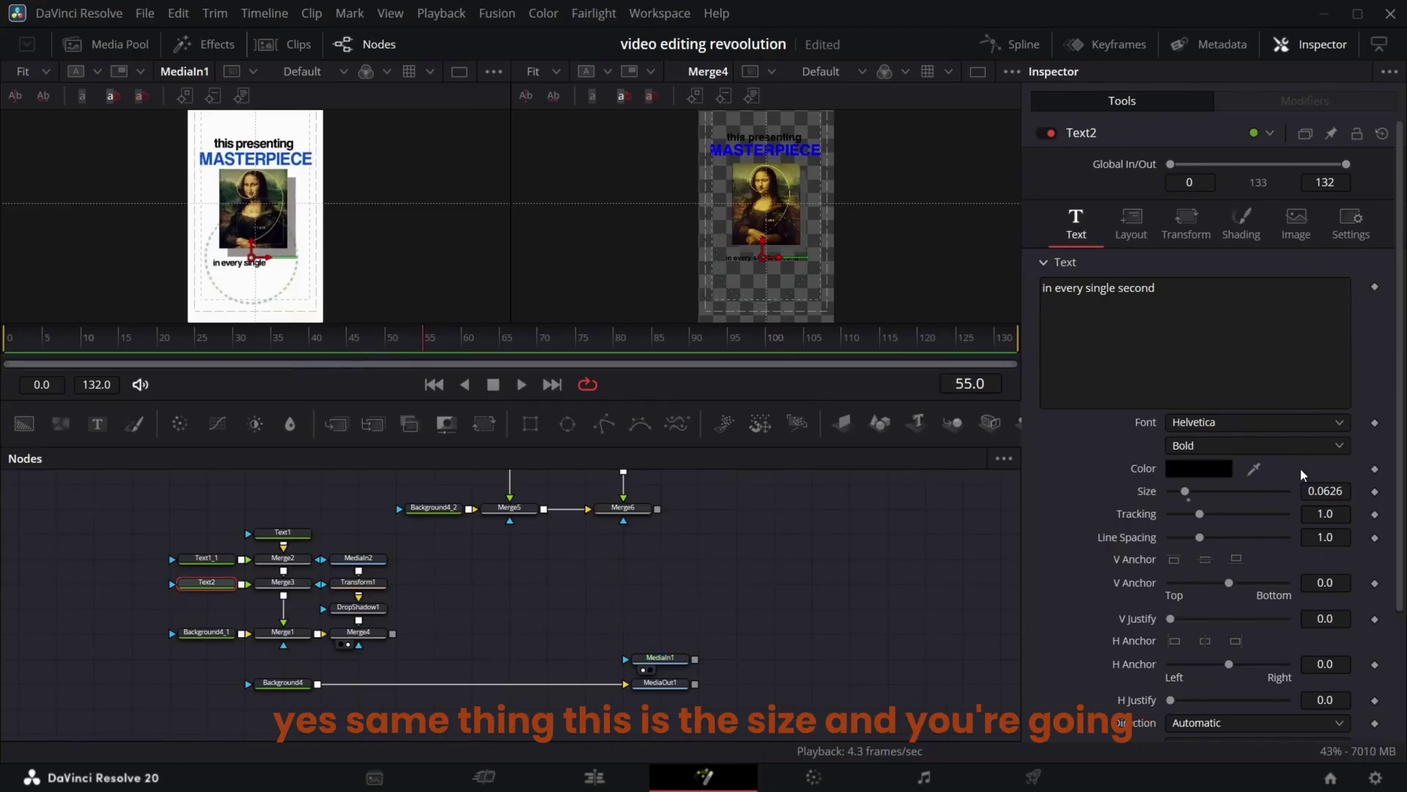
click(1130, 220)
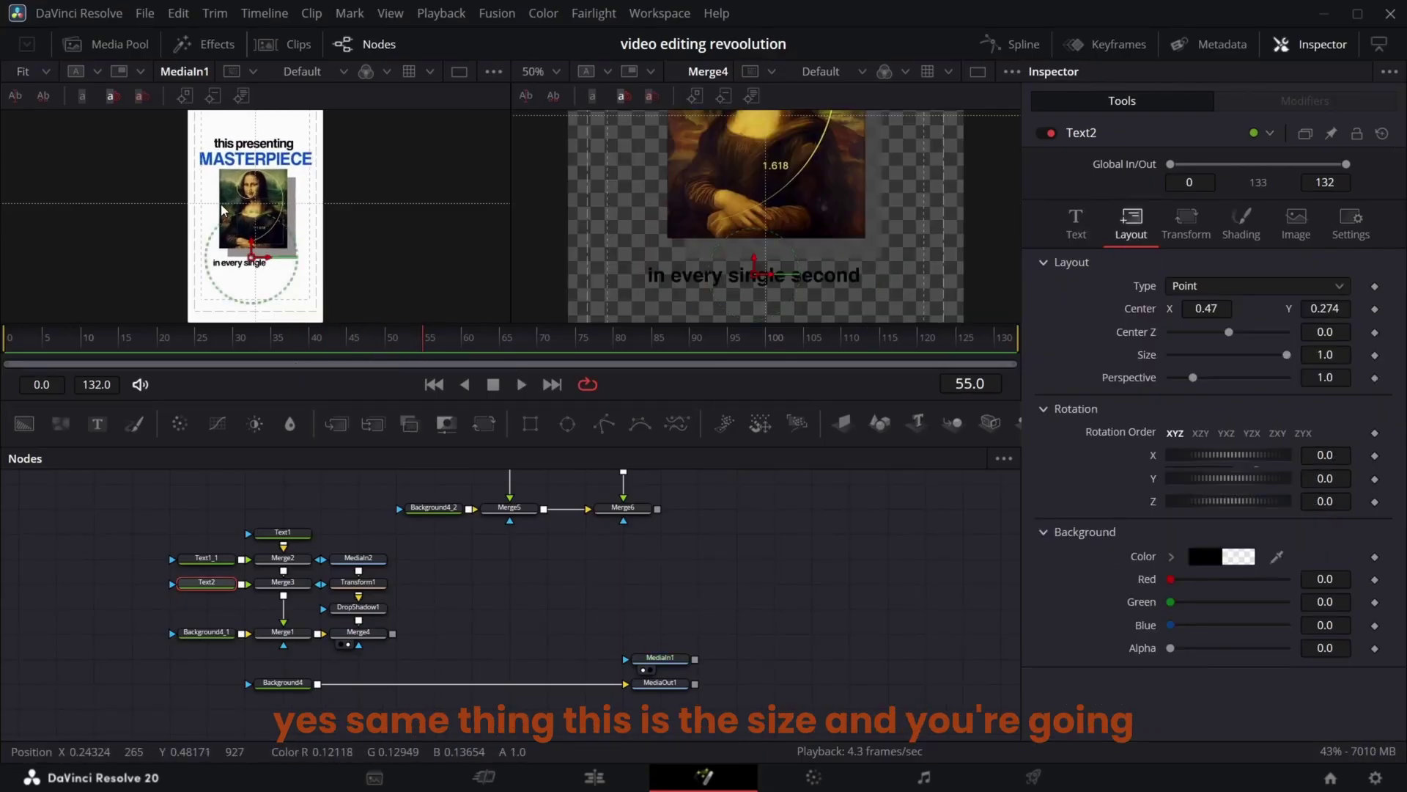
drag(433, 354, 113, 371)
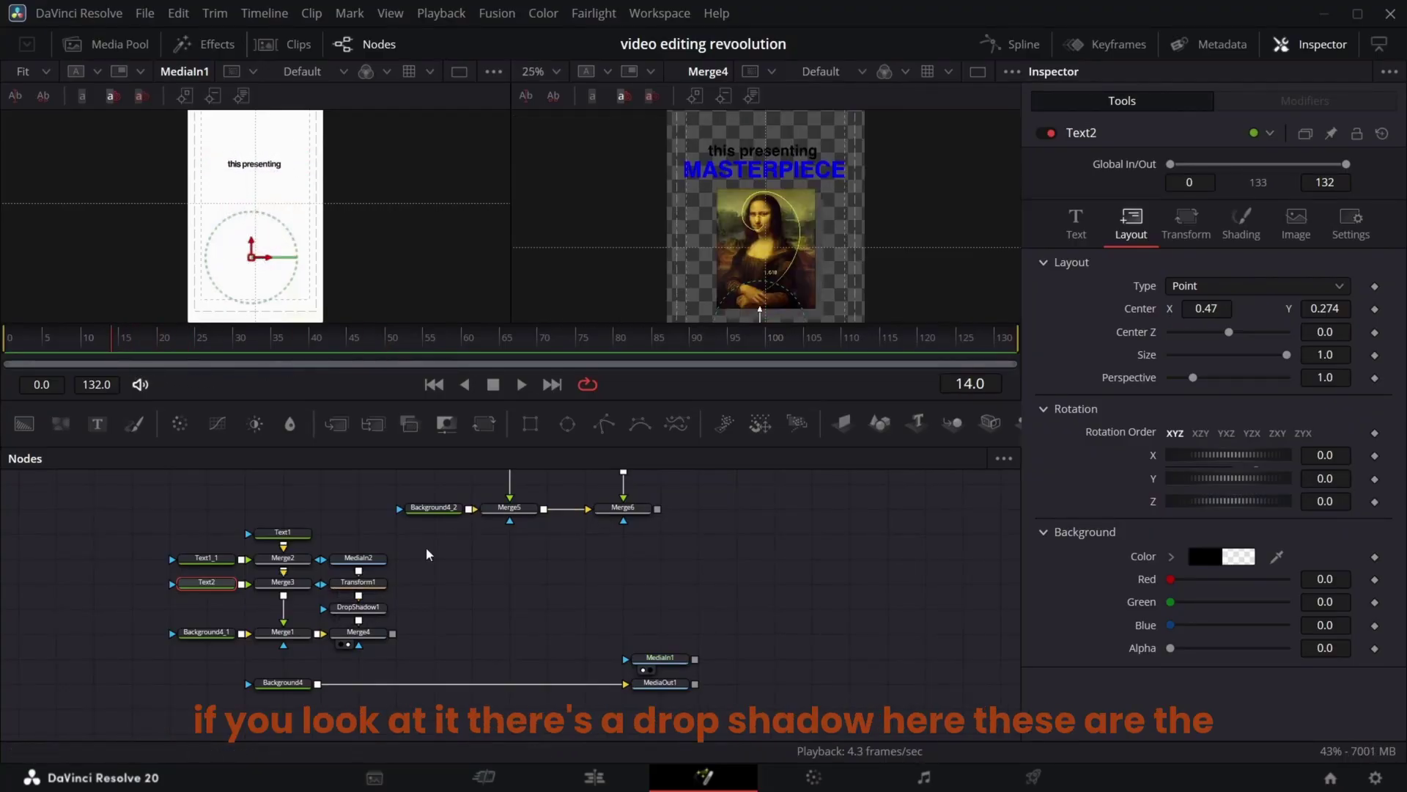
click(359, 607)
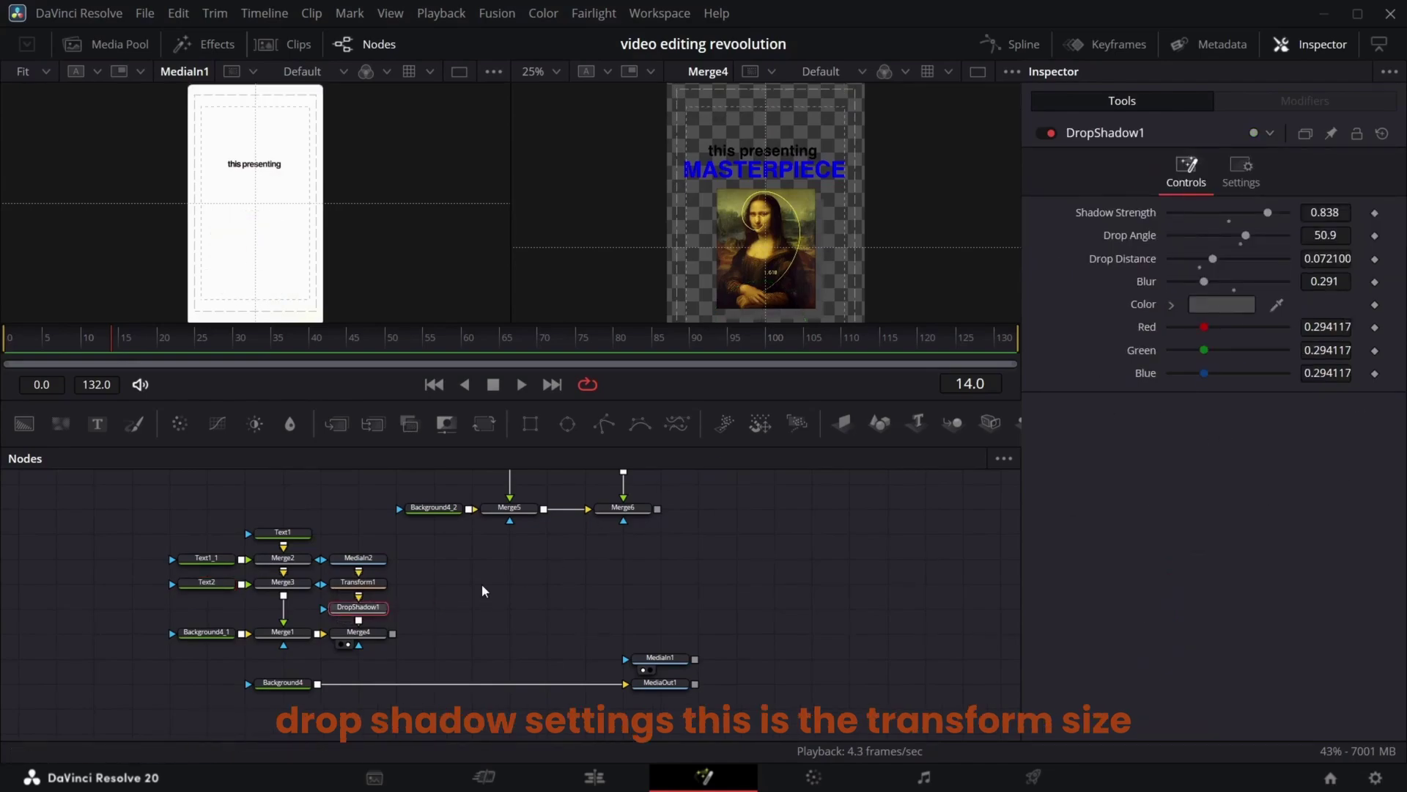
click(357, 582)
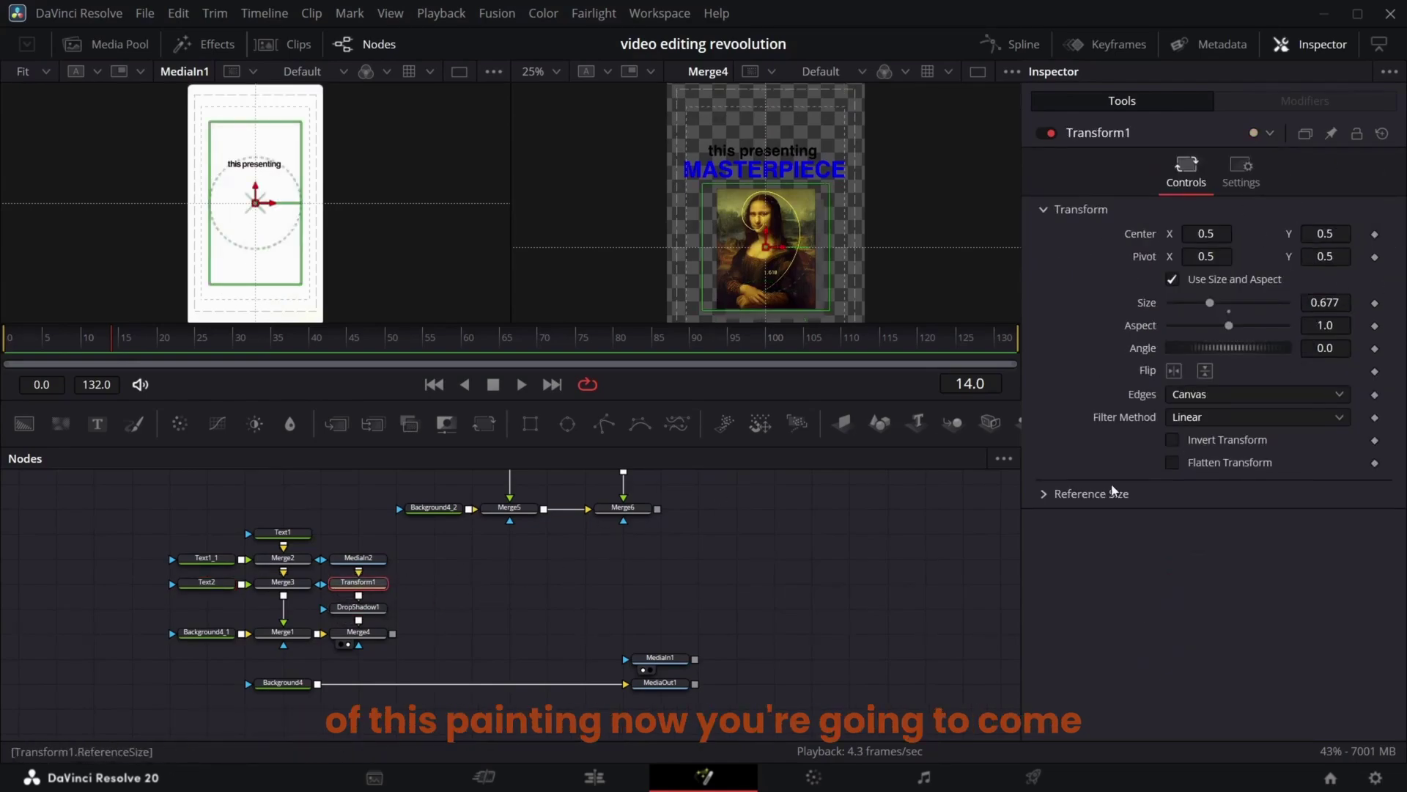
Add a Transform node after the painting's DropShadow1 and keyframe its Size from 0 at frame 14 to 1.0 at frame 50
click(360, 608)
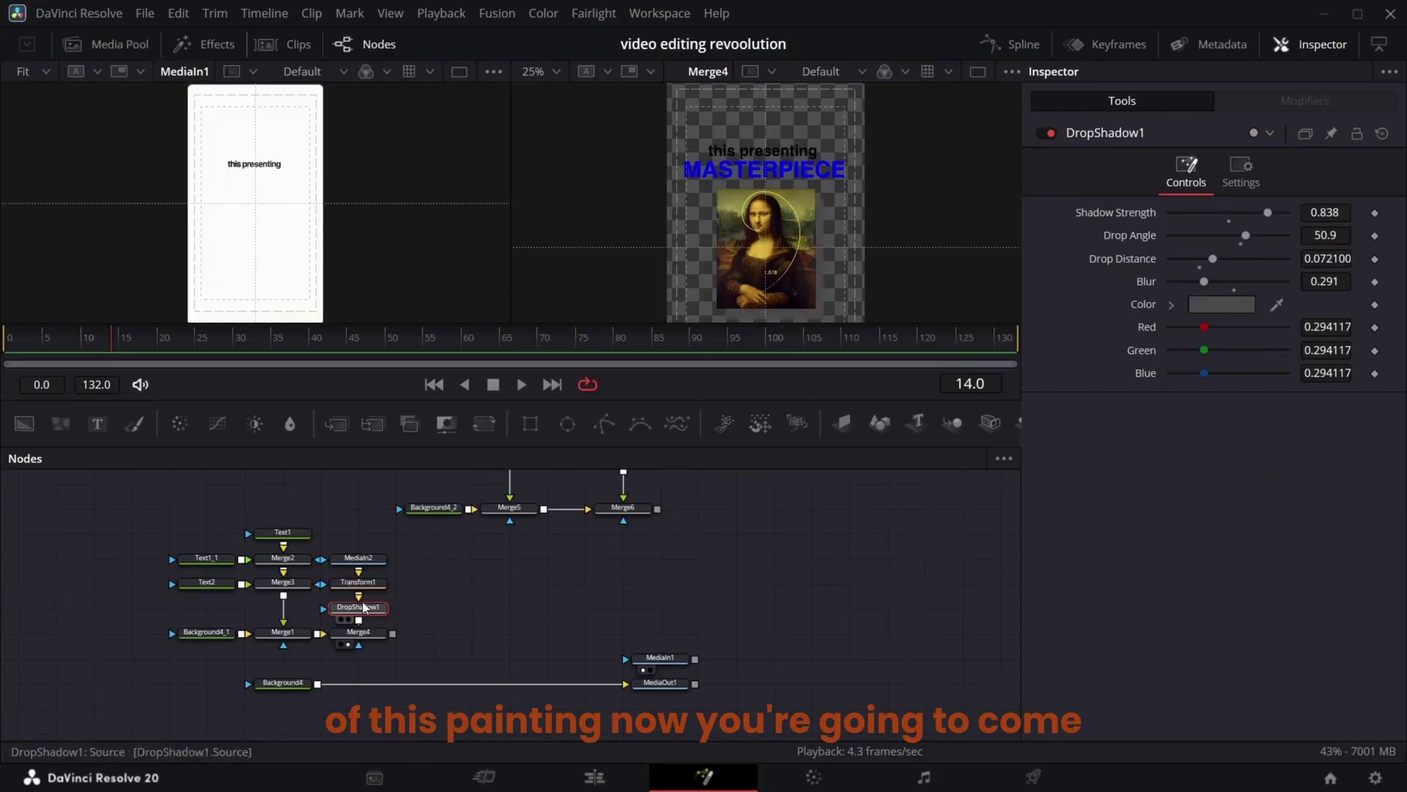
click(370, 635)
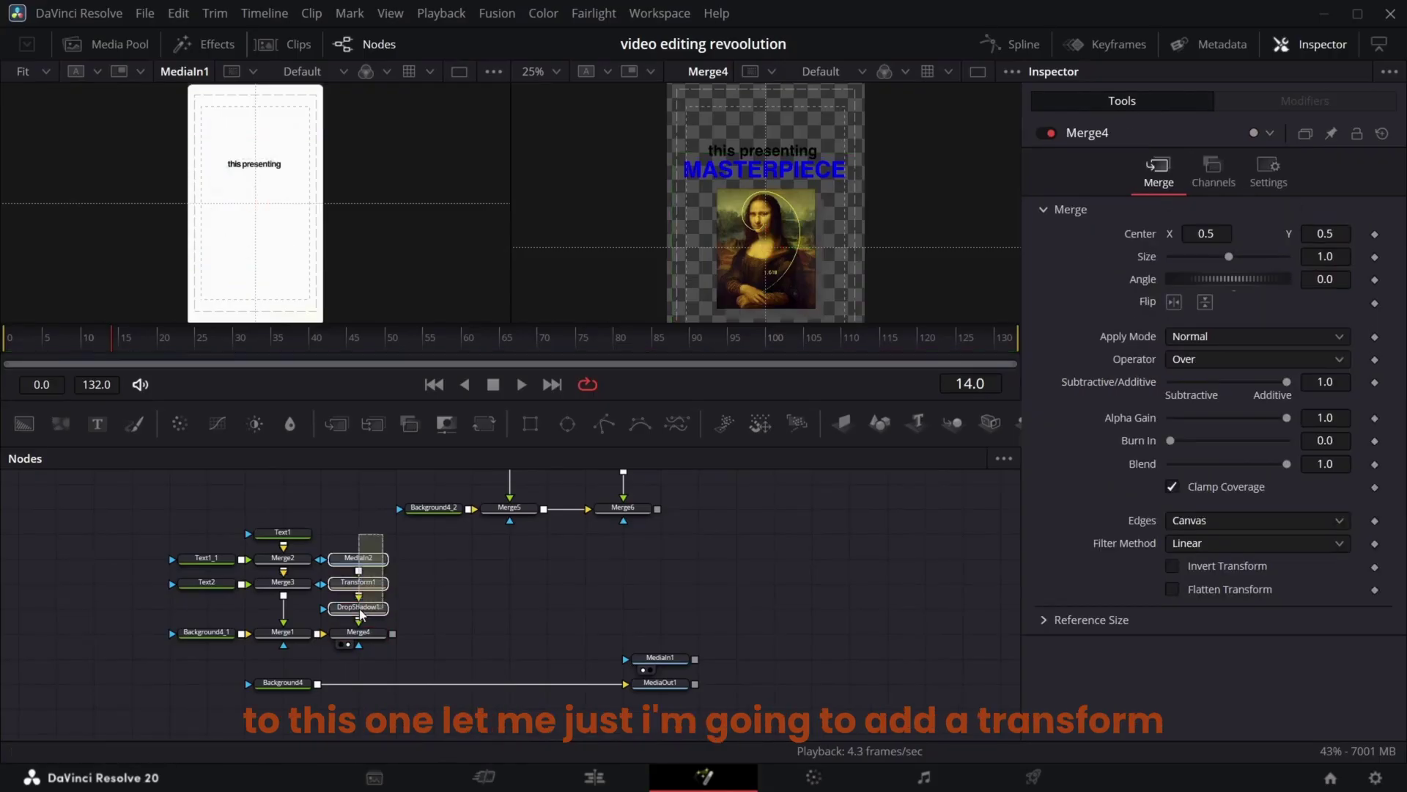
click(480, 424)
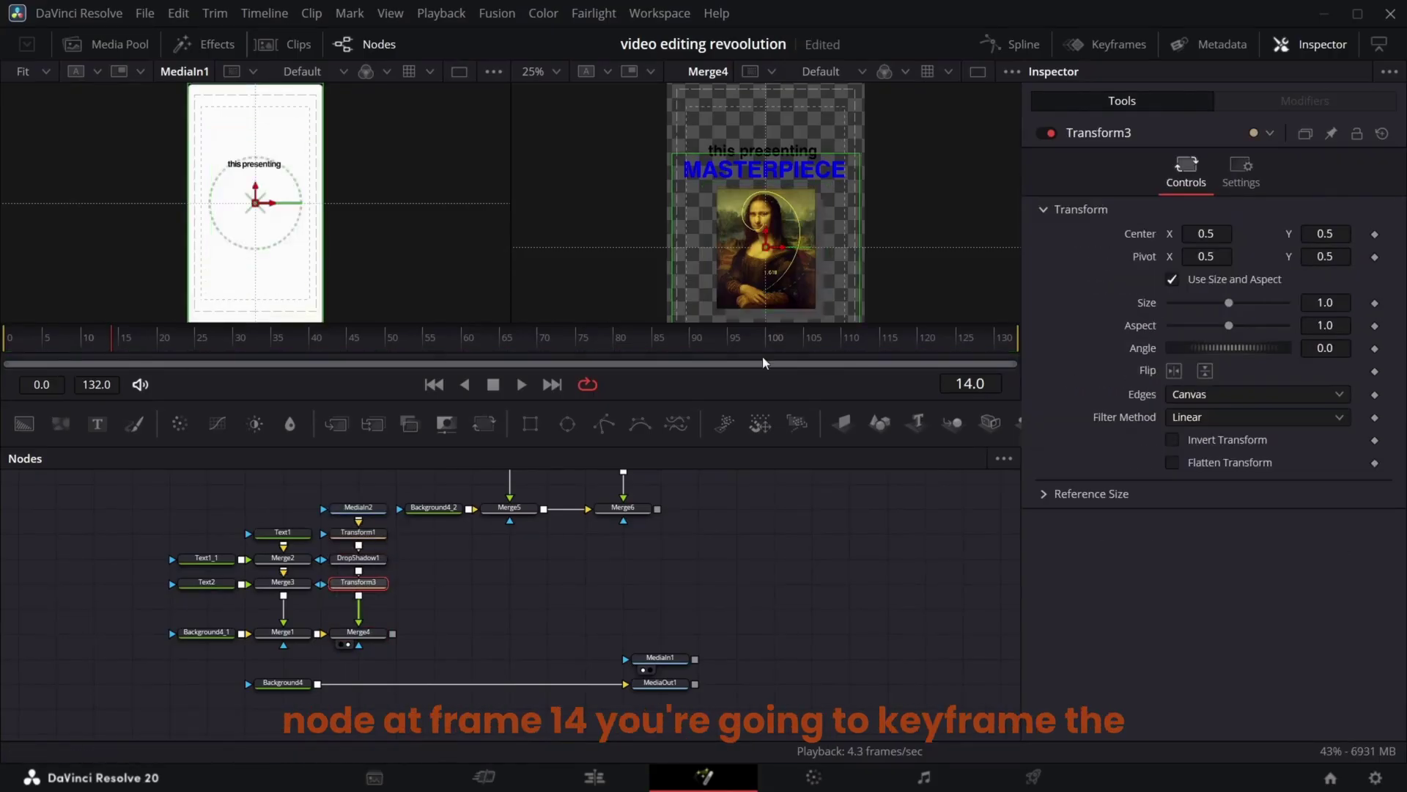
click(1375, 303)
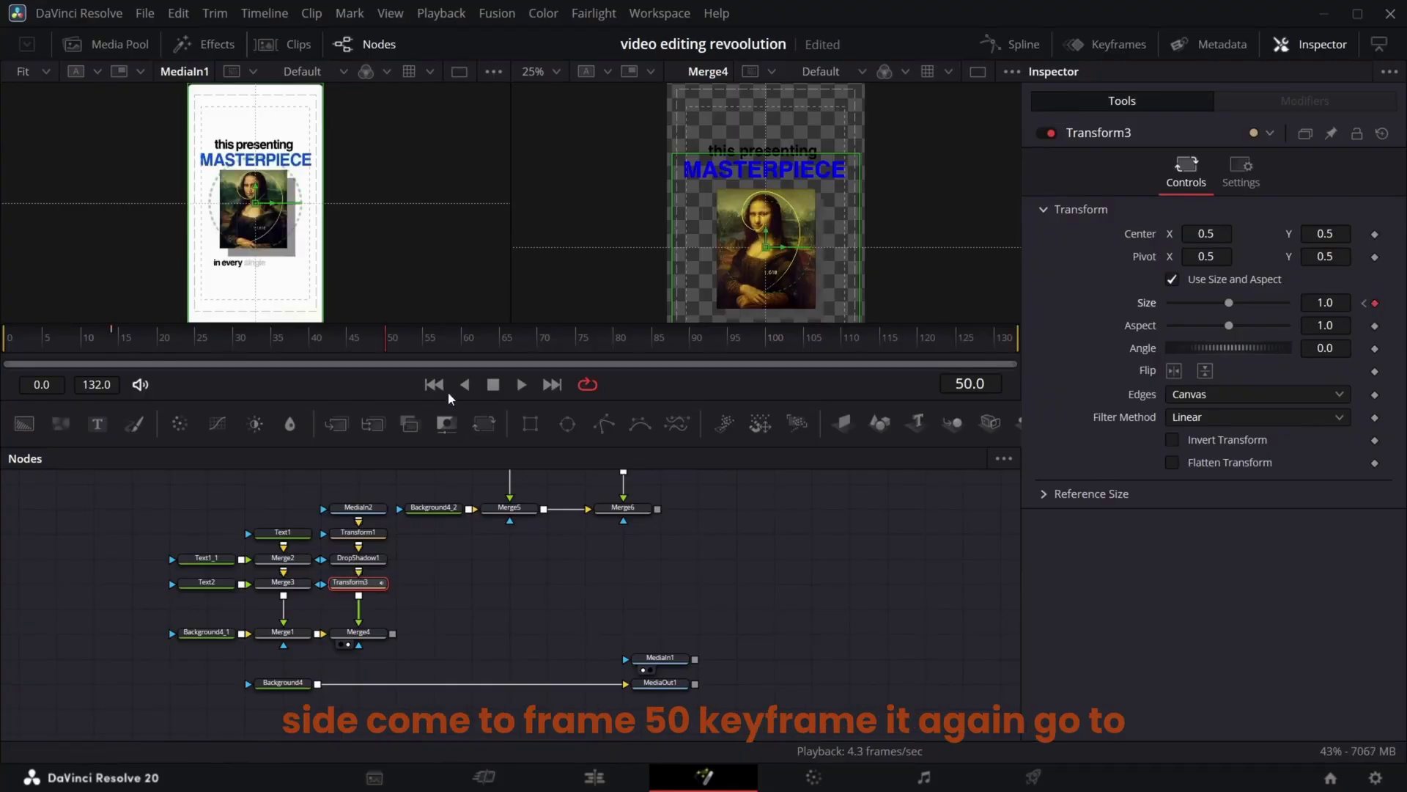
click(1364, 303)
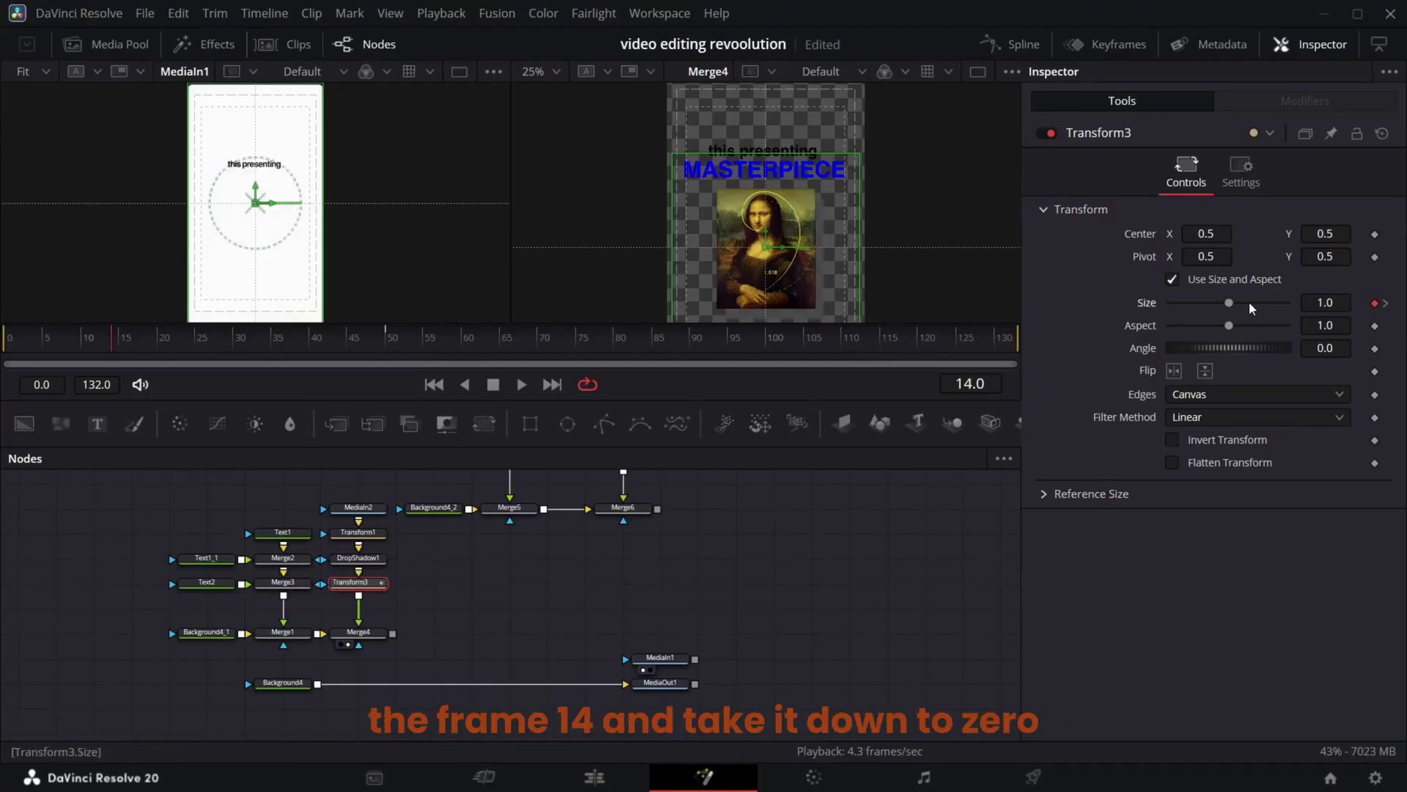
drag(1229, 303, 1136, 308)
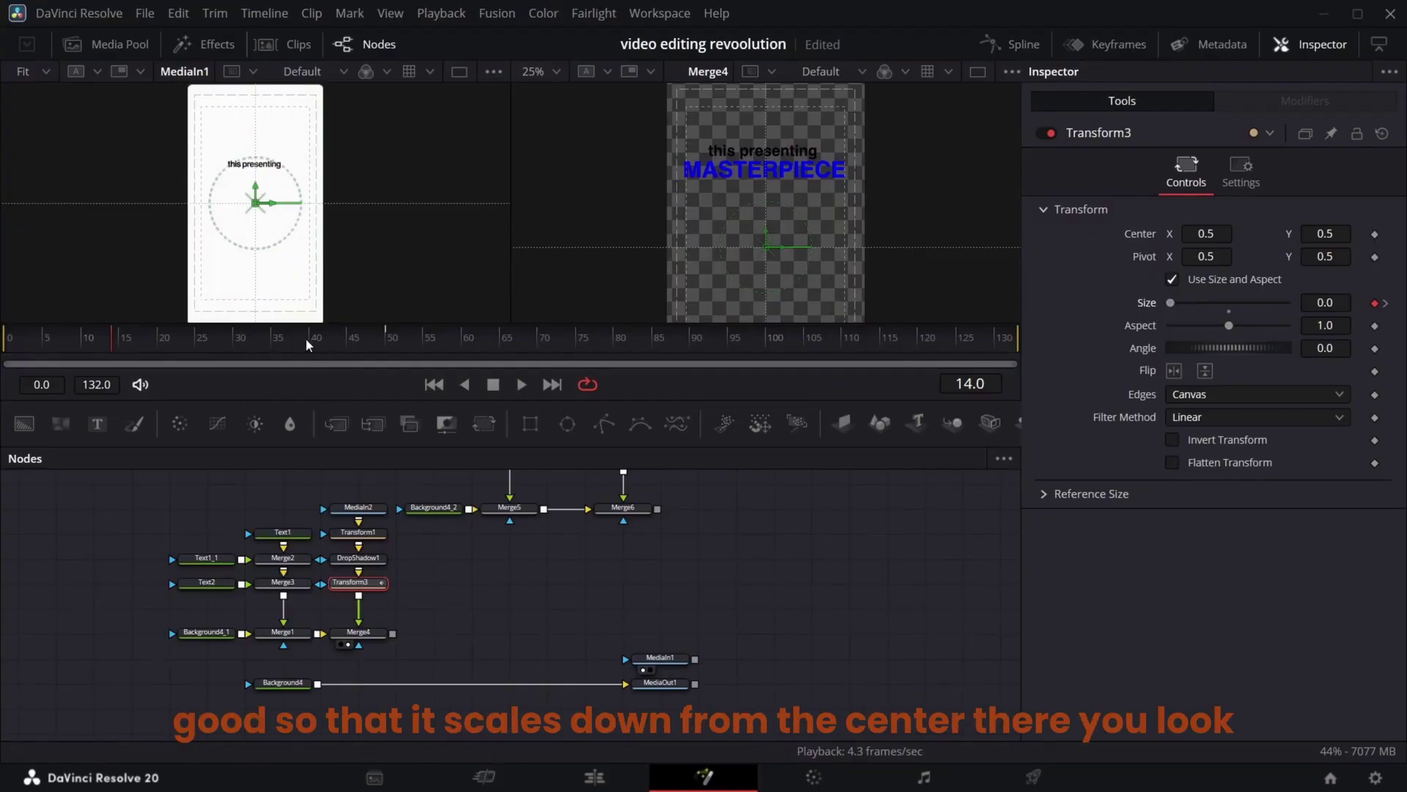
Scrub through the painting's scale-up and apply Out Cubic easing to Transform3's Size curve
drag(132, 338, 395, 315)
click(1023, 47)
click(541, 506)
click(936, 459)
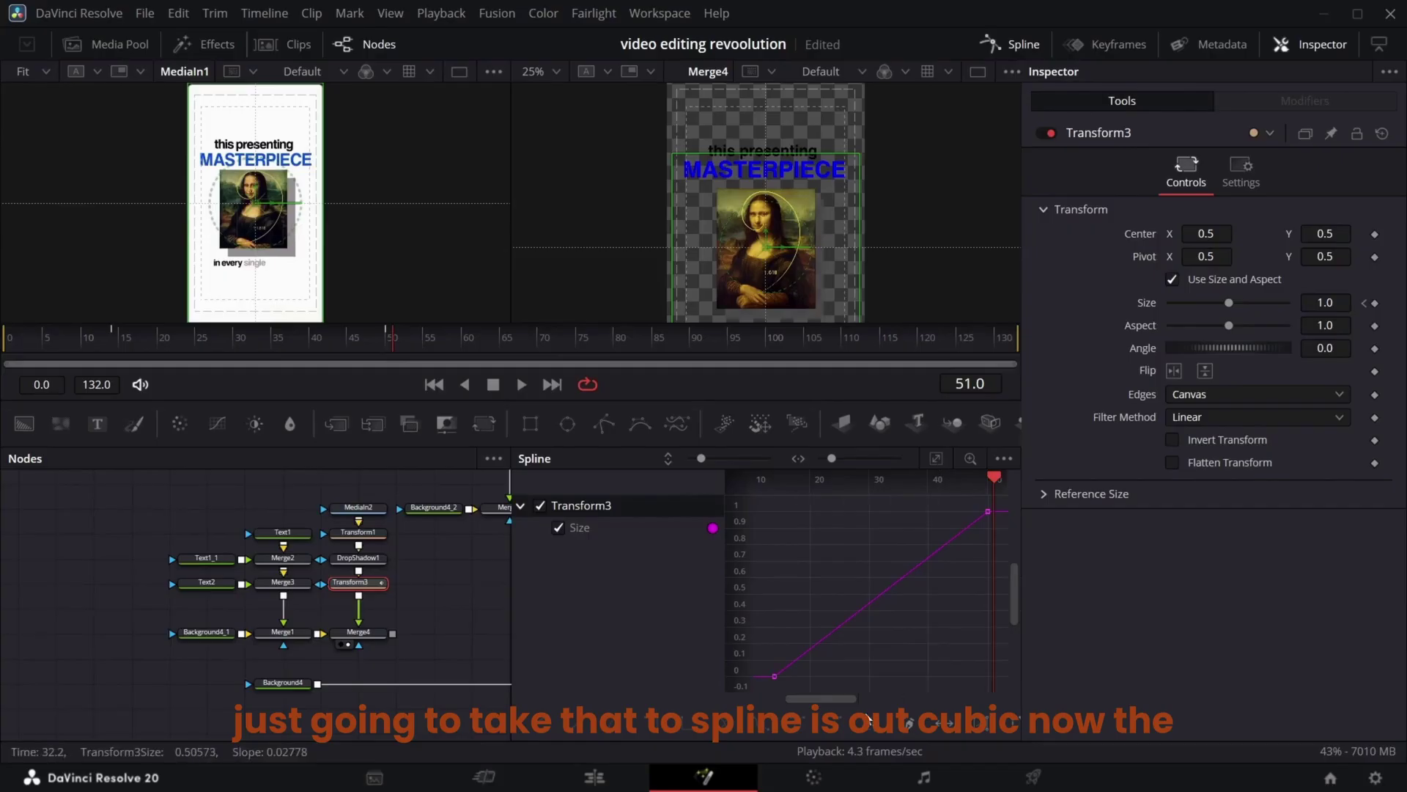
key(ctrl+a)
right_click(940, 586)
mouse_move(1015, 393)
click(1173, 442)
click(1015, 44)
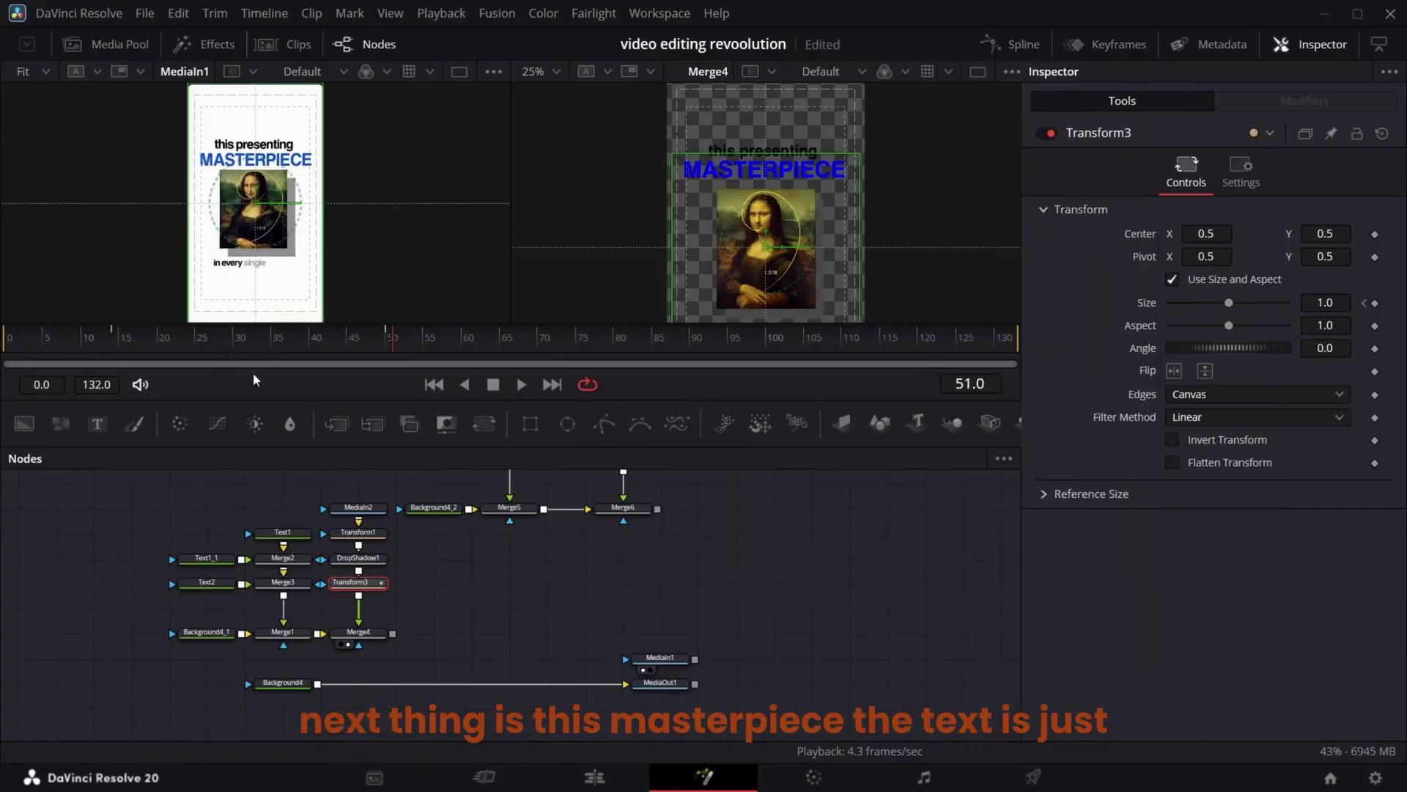
Keyframe the shading opacity of the MASTERPIECE text from 0 at frame 16 to 1.0 at frame 30
drag(380, 340, 129, 339)
click(207, 558)
click(1241, 230)
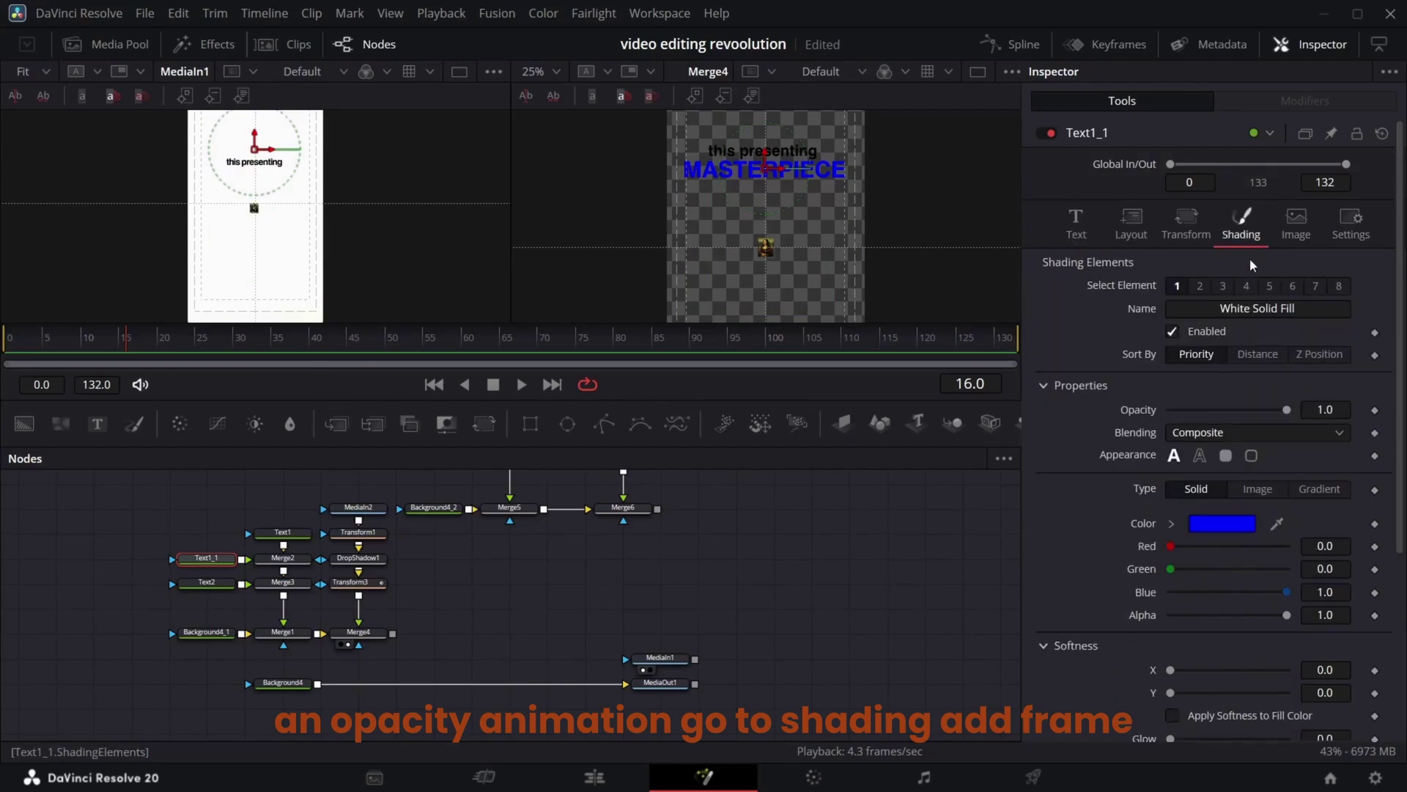
click(1374, 410)
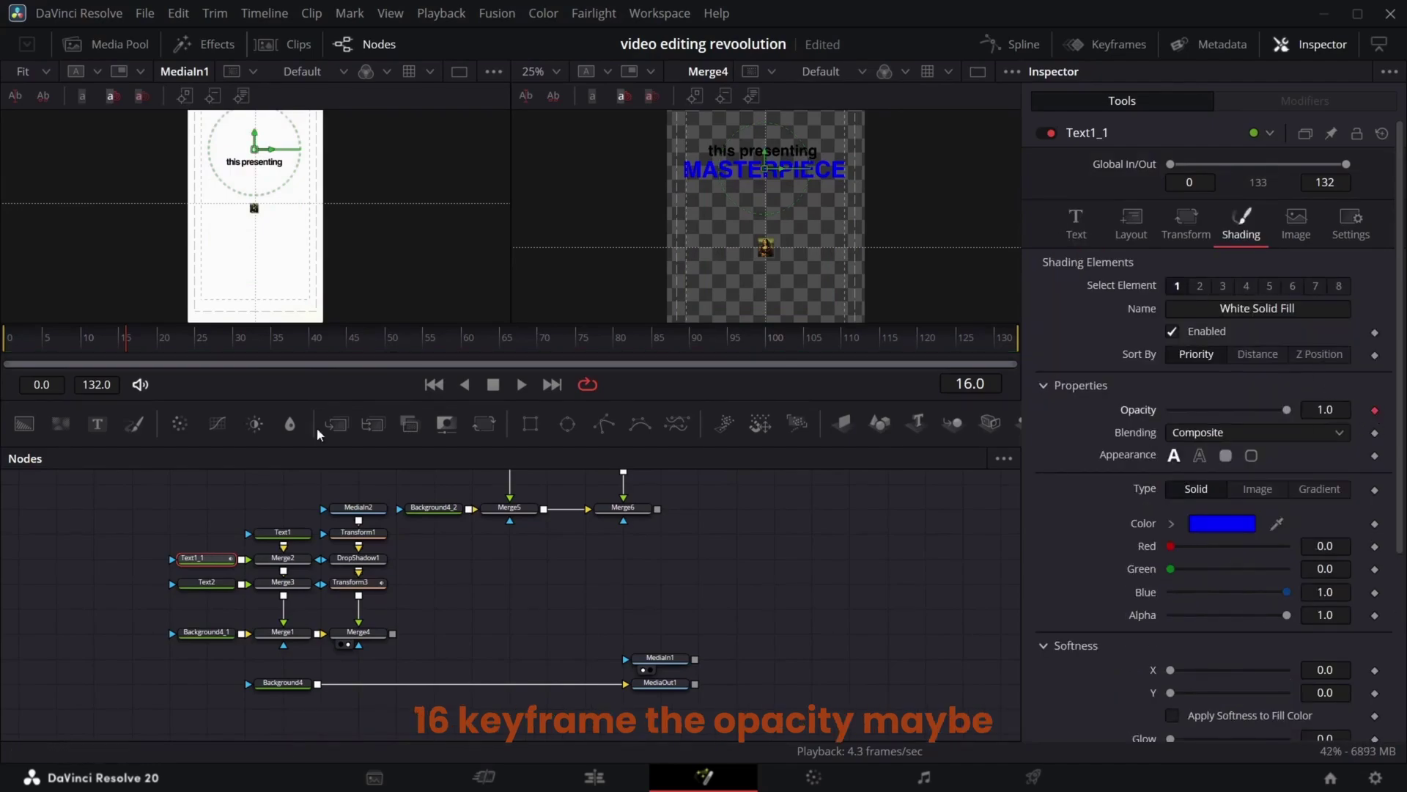
drag(176, 339, 232, 326)
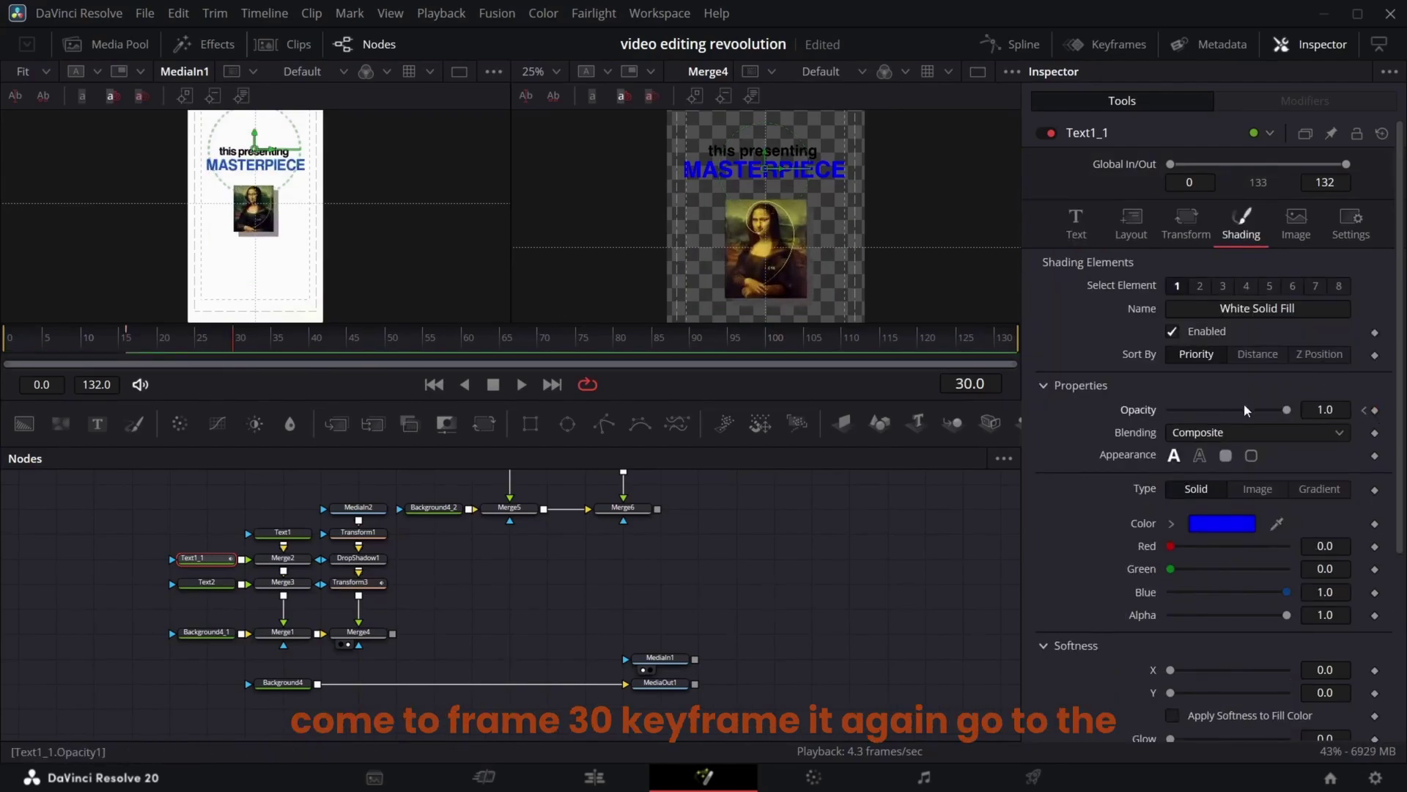
click(1375, 410)
click(1361, 410)
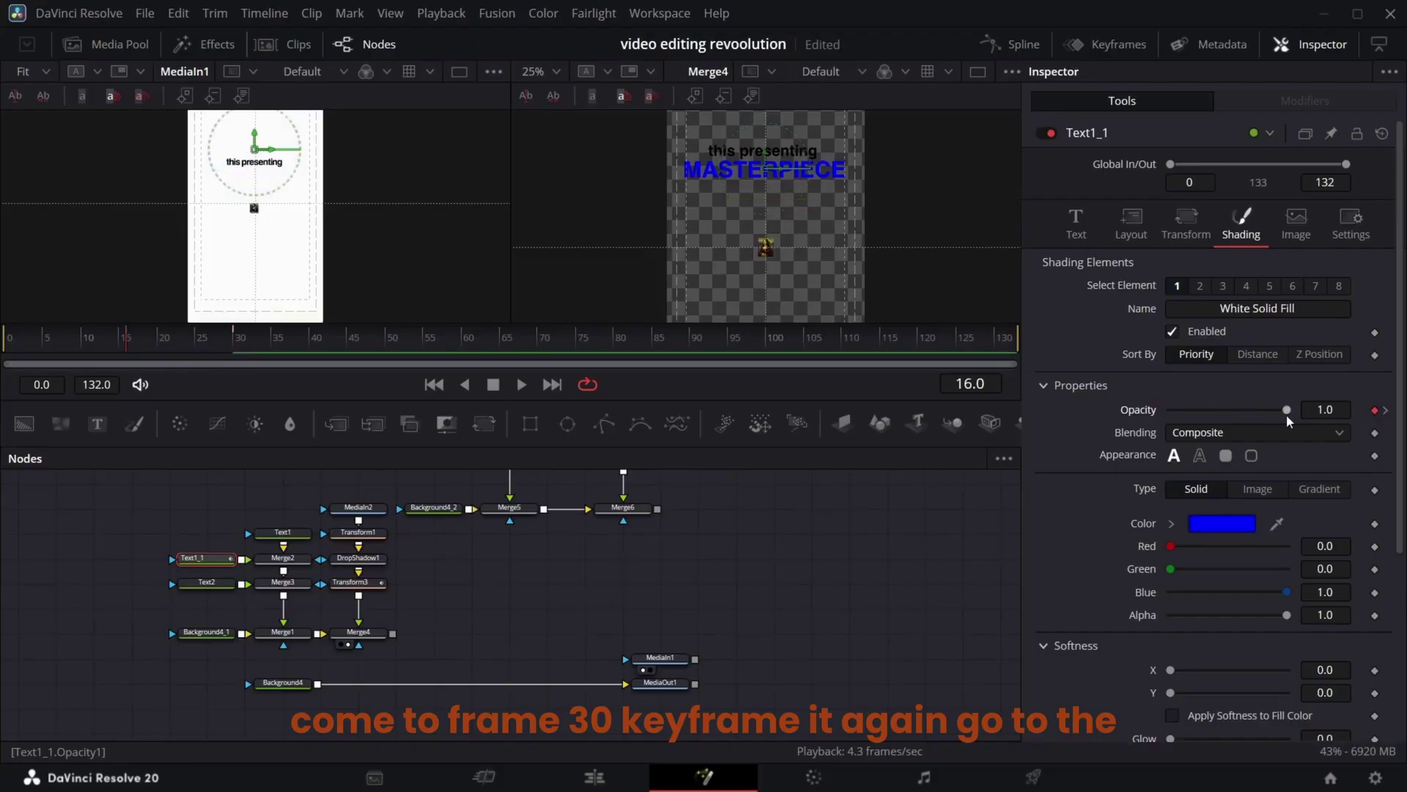
drag(1286, 409, 1254, 411)
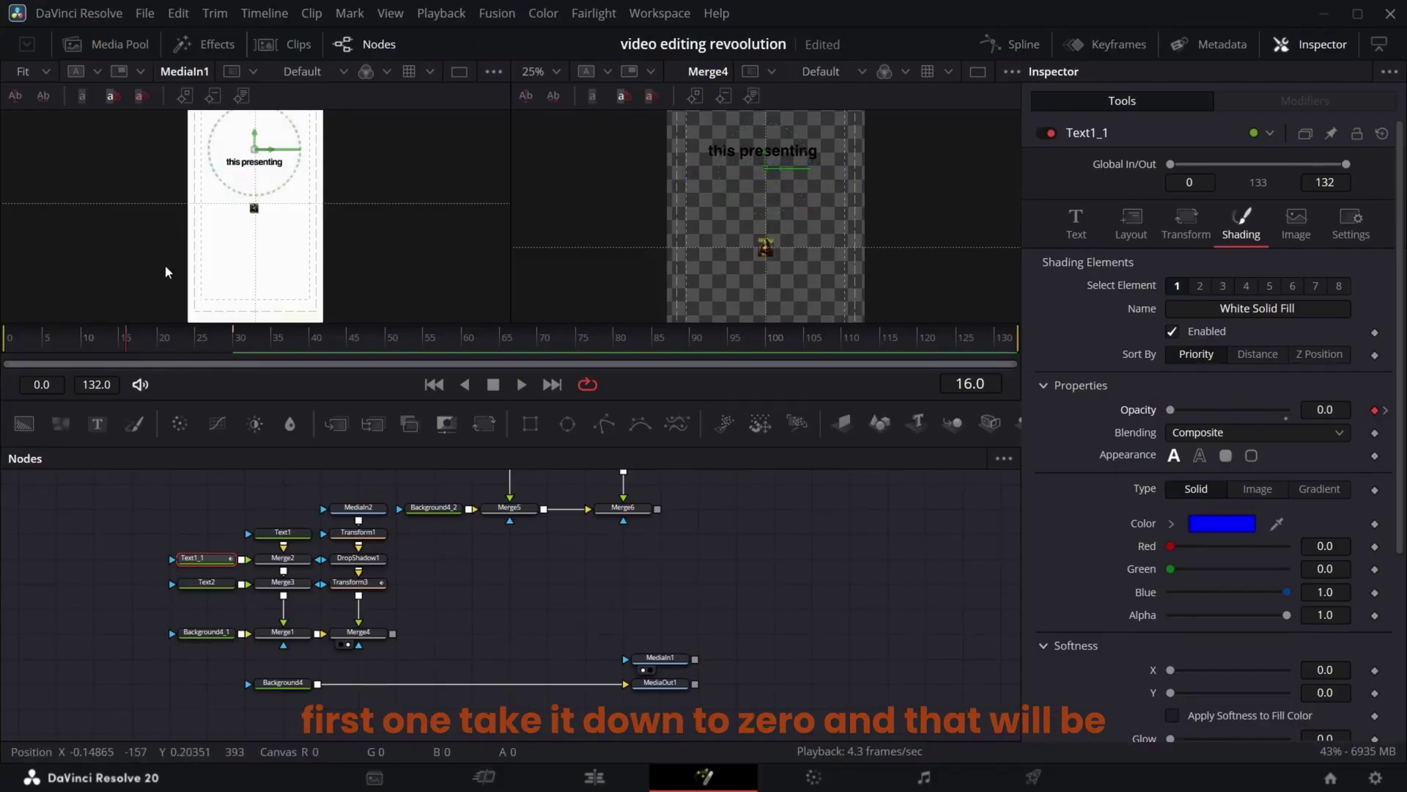
Add a Transform node after Merge4 and keyframe its Size from 0 at frame 0 to 1.0 at frame 40
drag(183, 338, 16, 341)
click(380, 630)
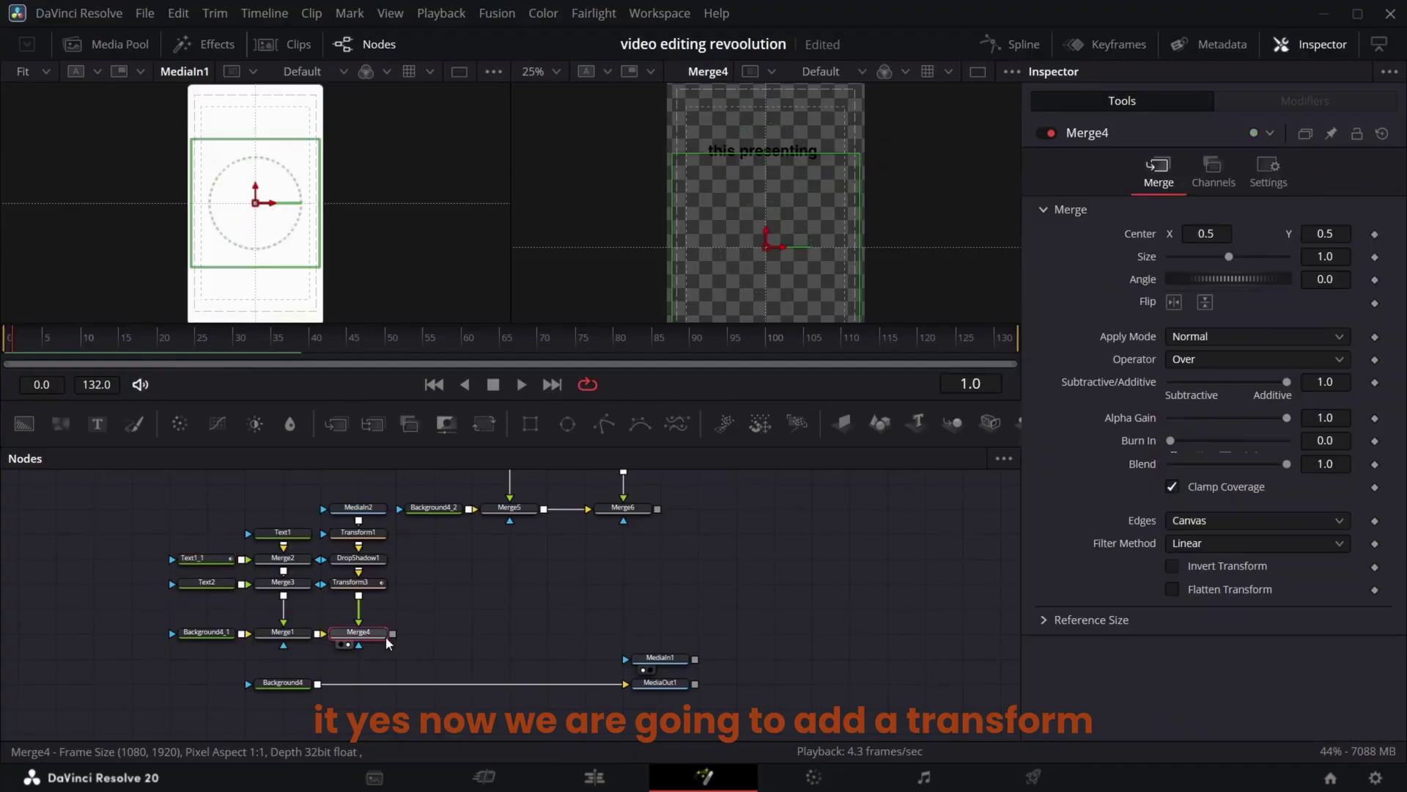
click(486, 423)
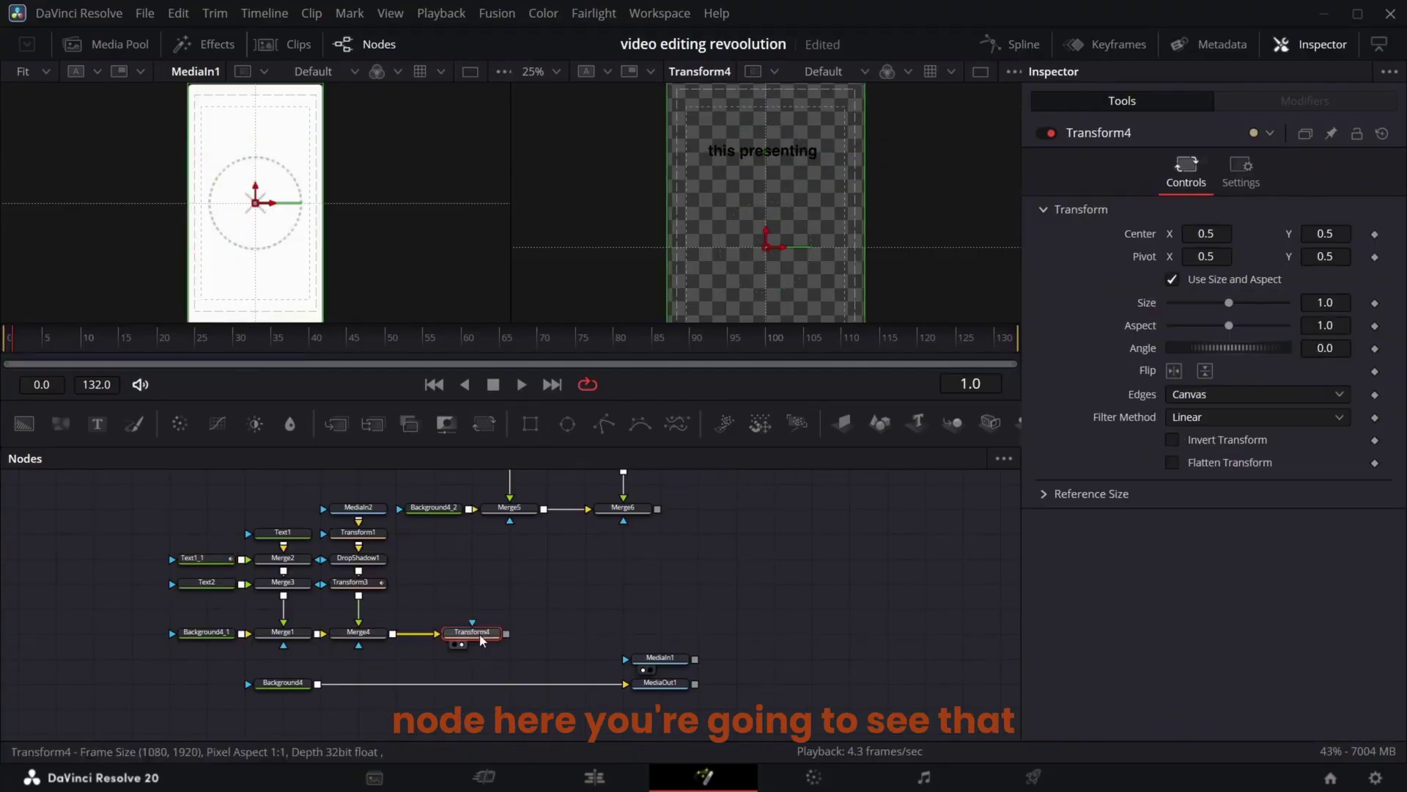
drag(3, 350, 82, 364)
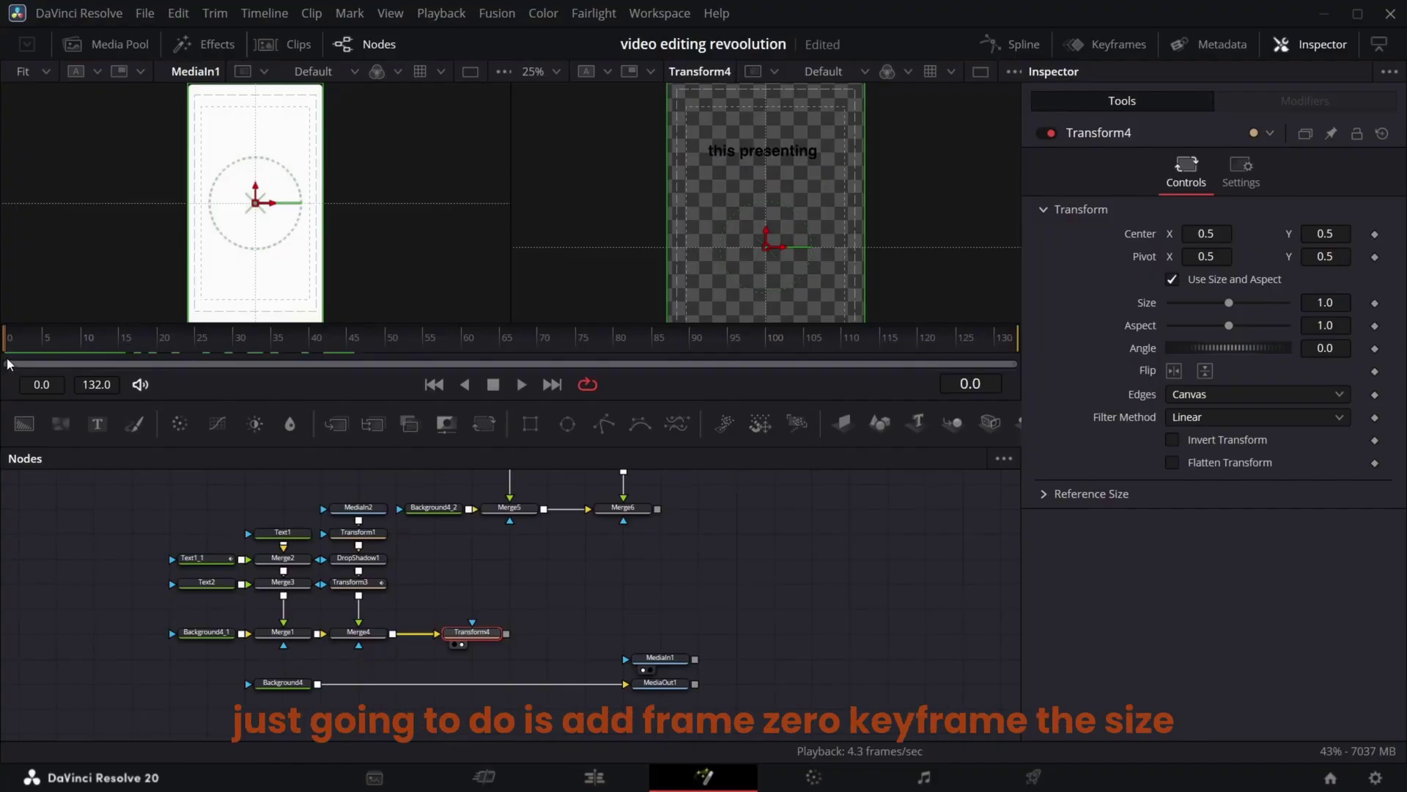
click(1375, 304)
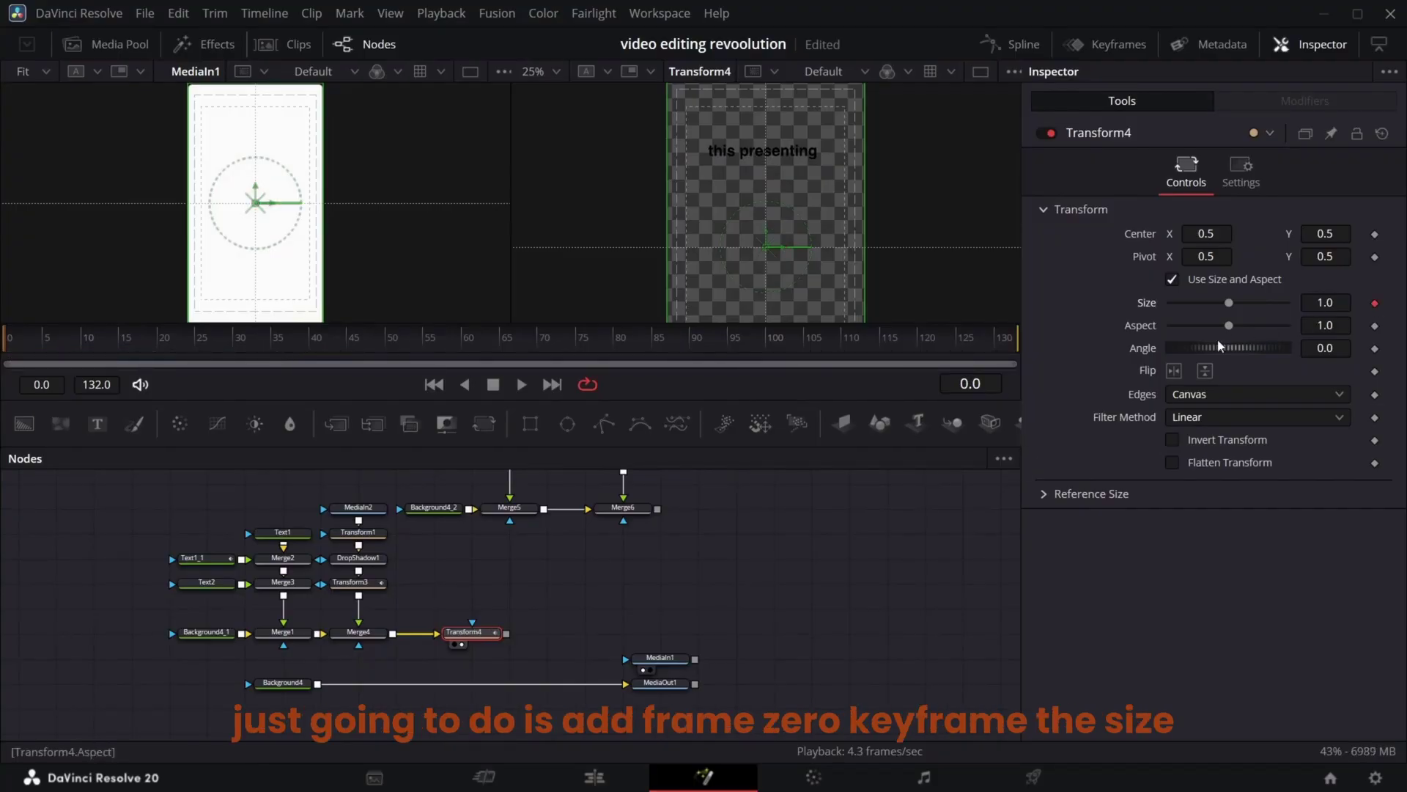
drag(149, 330, 310, 332)
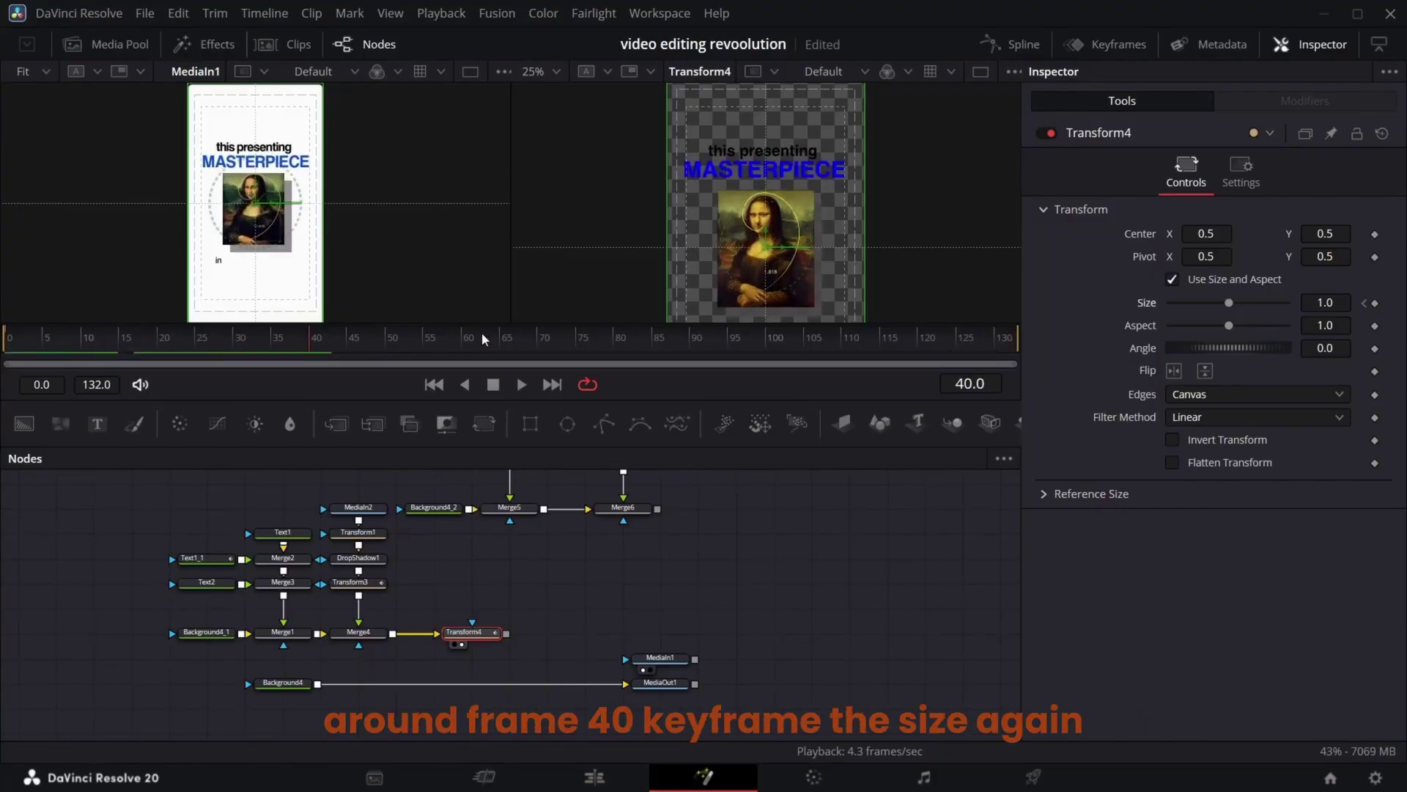
click(1374, 303)
click(1364, 303)
drag(1229, 303, 1171, 309)
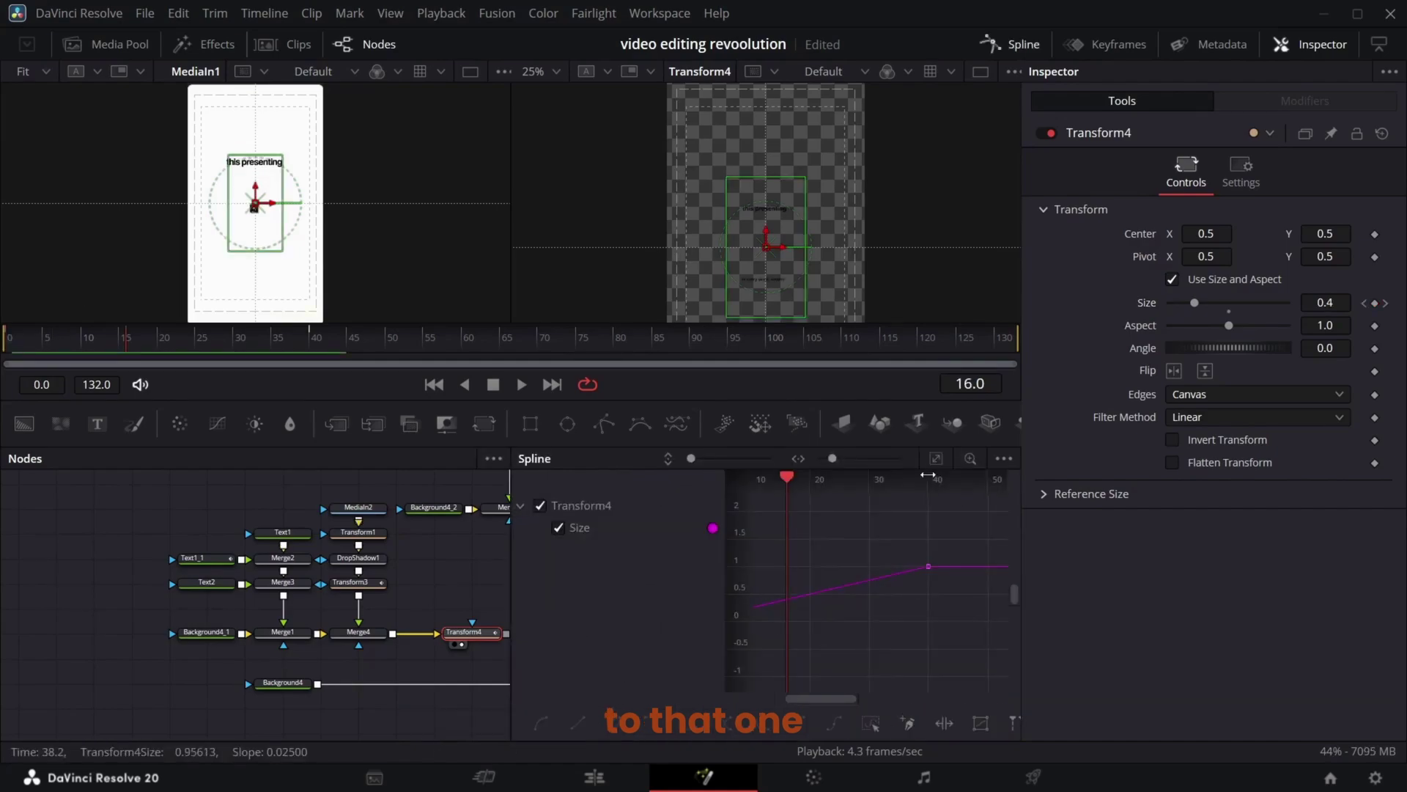
Apply Out Cubic easing to Transform4's Size curve and connect Transform4's output to Background4 to merge them
click(936, 458)
right_click(946, 659)
mouse_move(1040, 392)
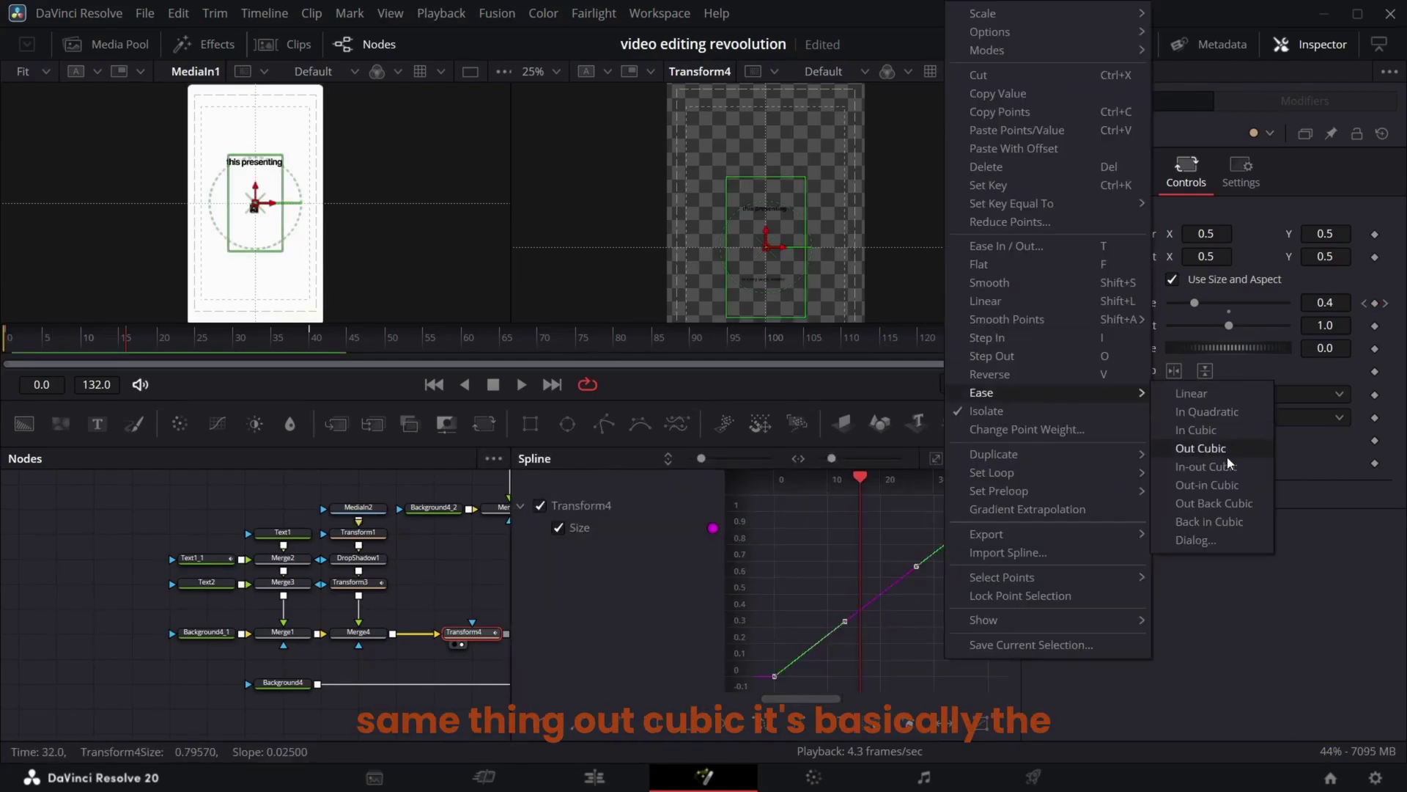
click(1227, 456)
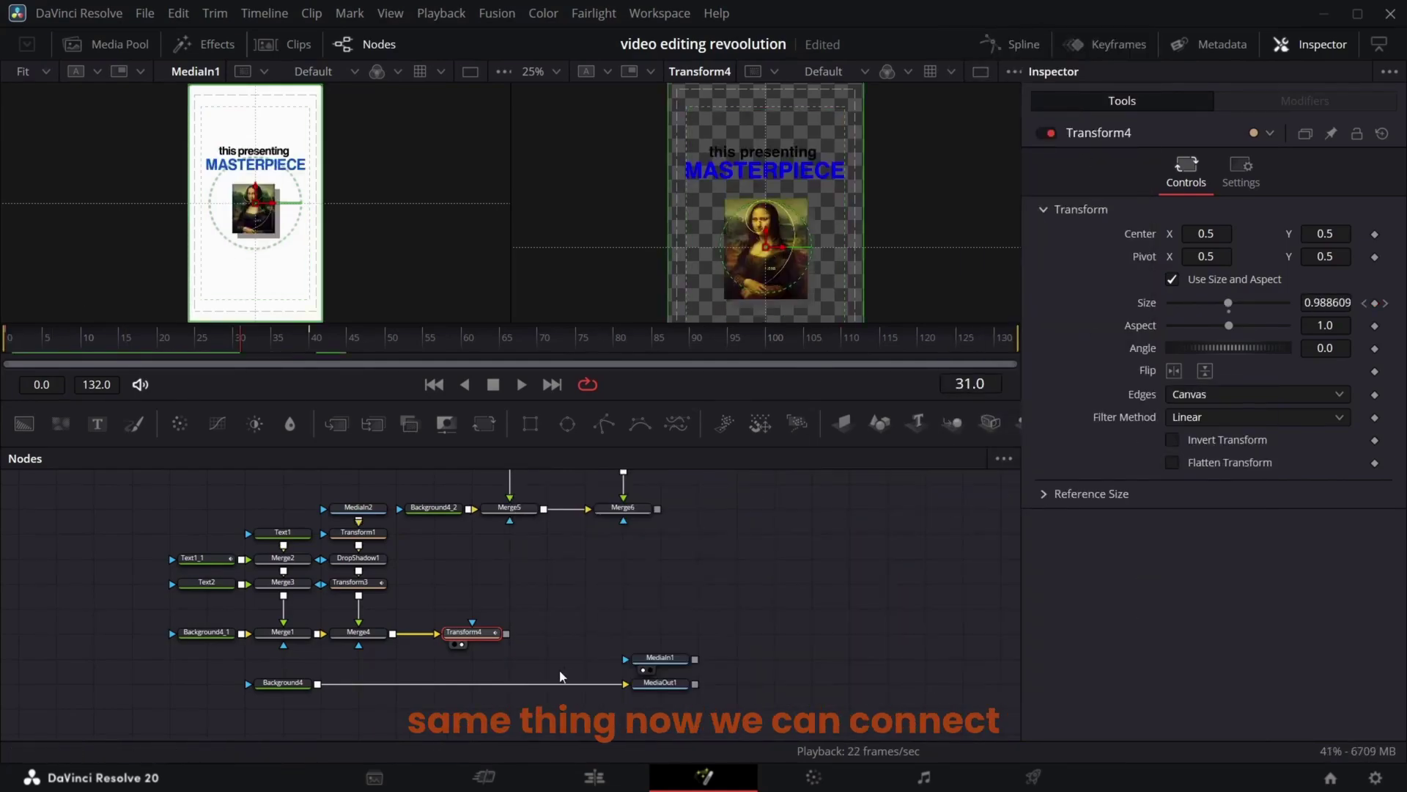
drag(506, 633, 317, 684)
Set the bulb scene's Text3 to line spacing 0.685 and size 0.1509
scroll(591, 624, up, 3)
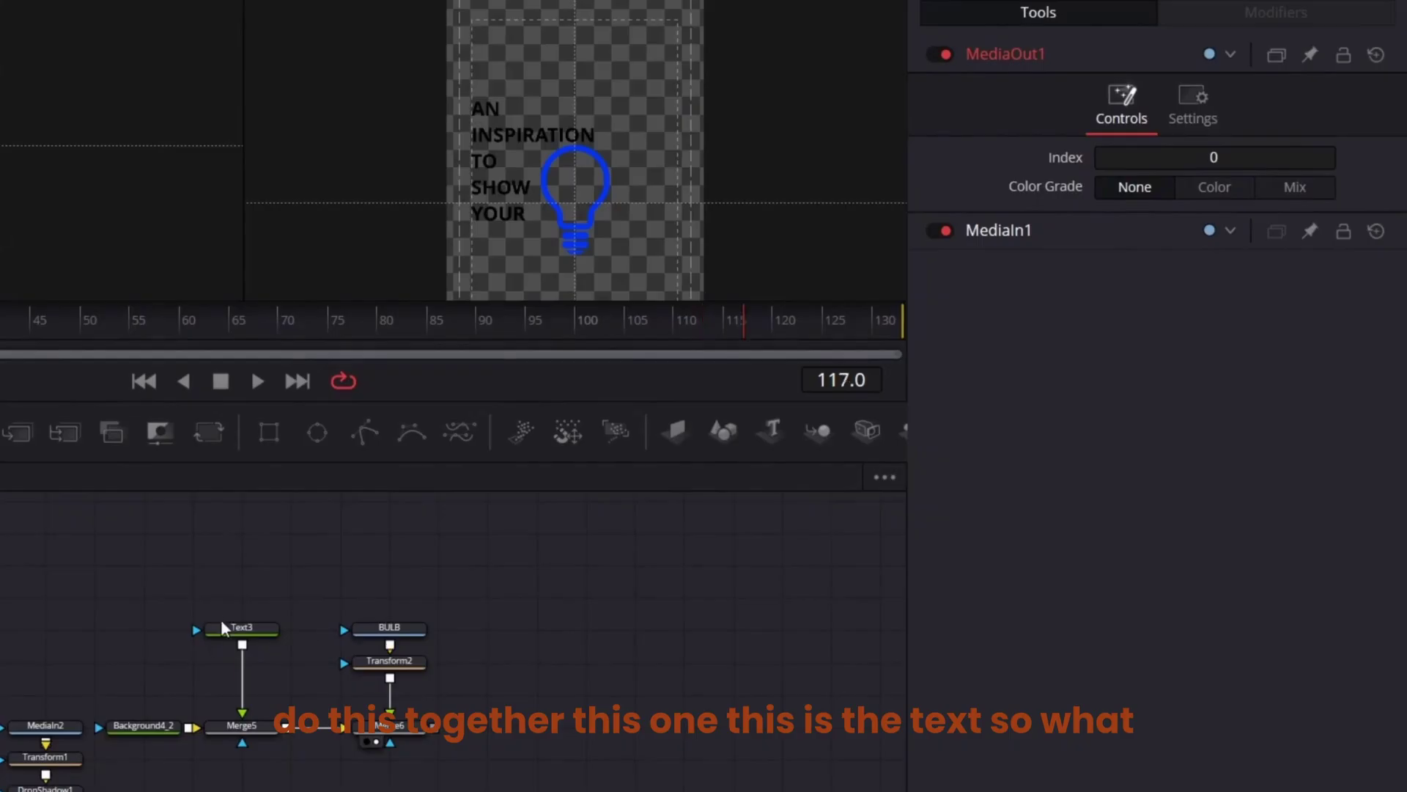
click(228, 644)
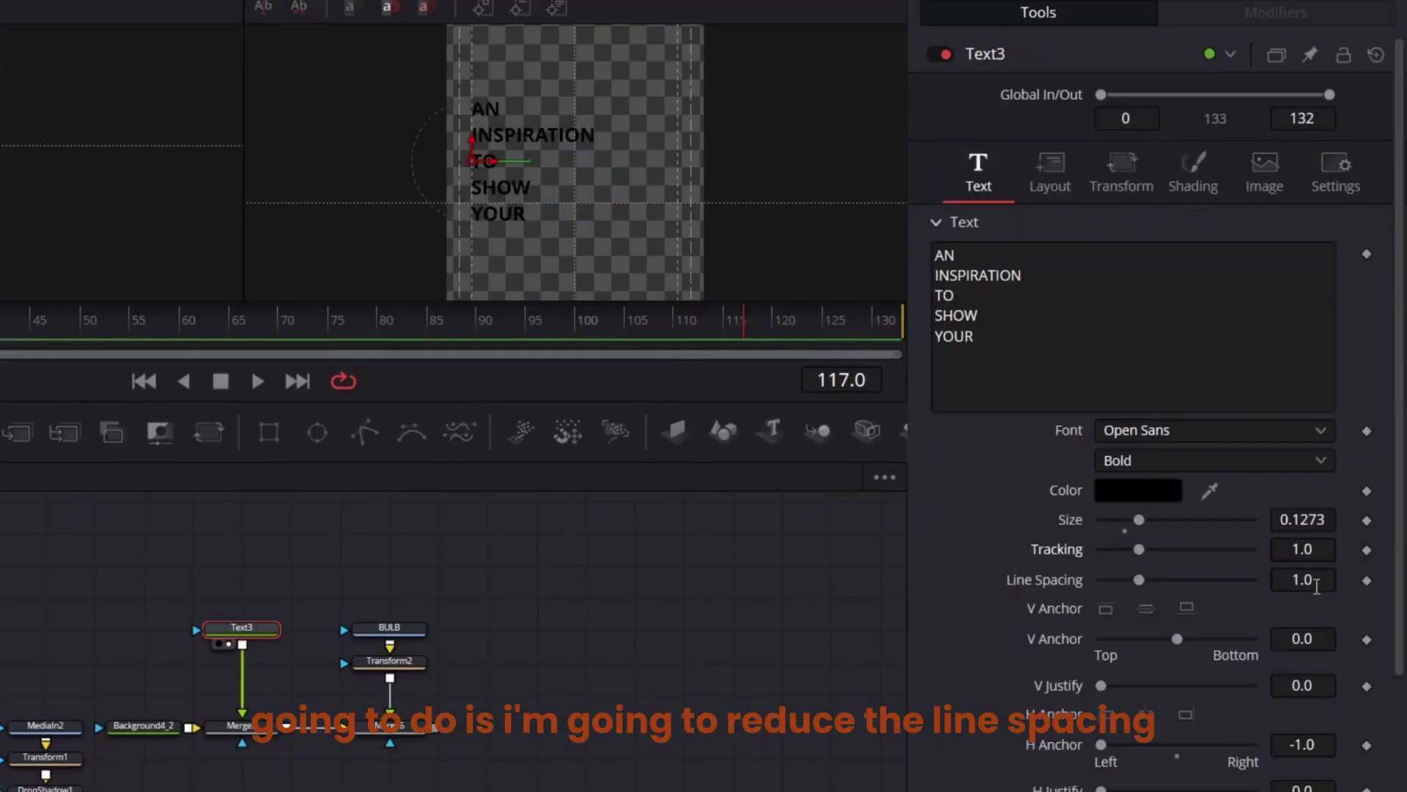
drag(1312, 581, 1162, 579)
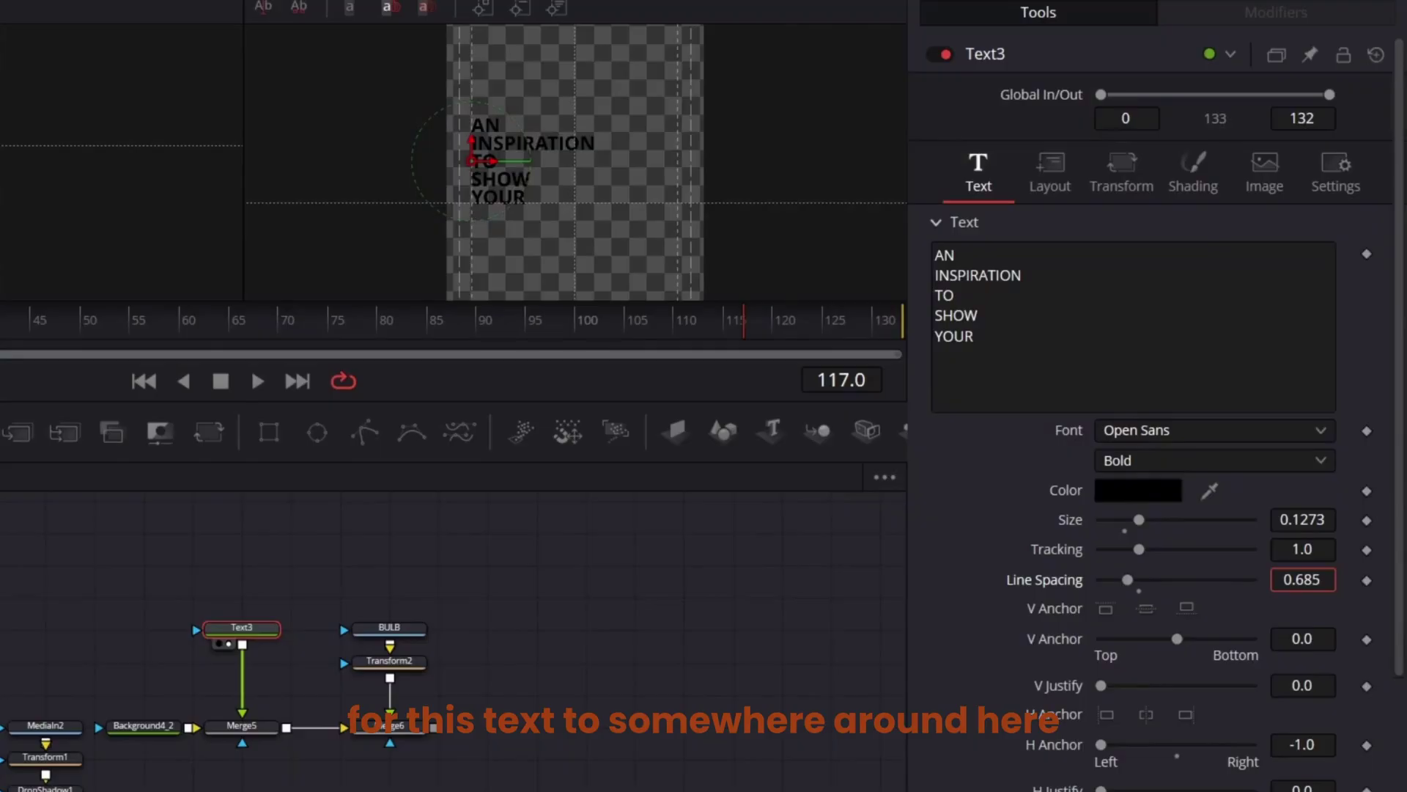
drag(1302, 519, 1334, 519)
Add Character Level Styling to Text3 and enlarge only the words TO SHOW YOUR
right_click(1303, 518)
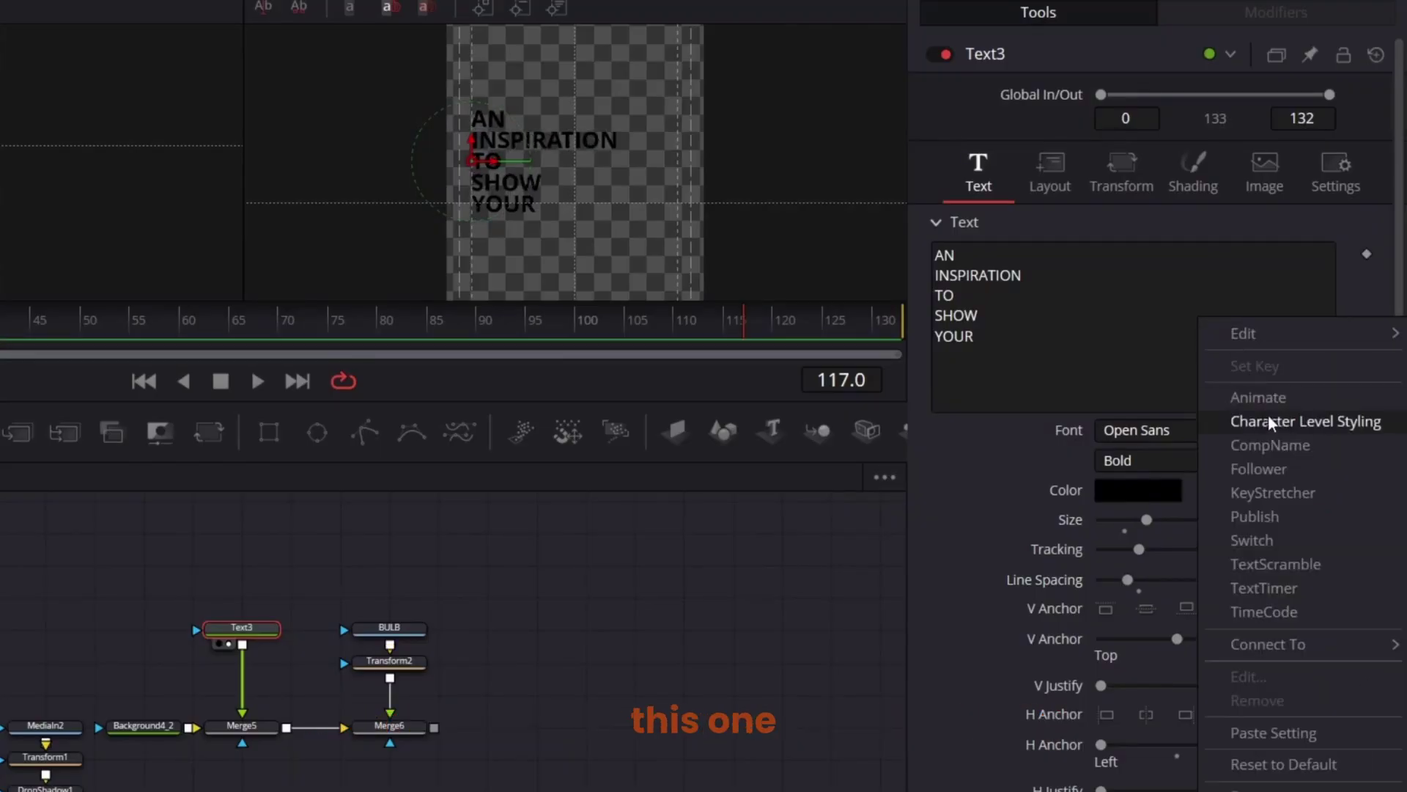
click(1278, 465)
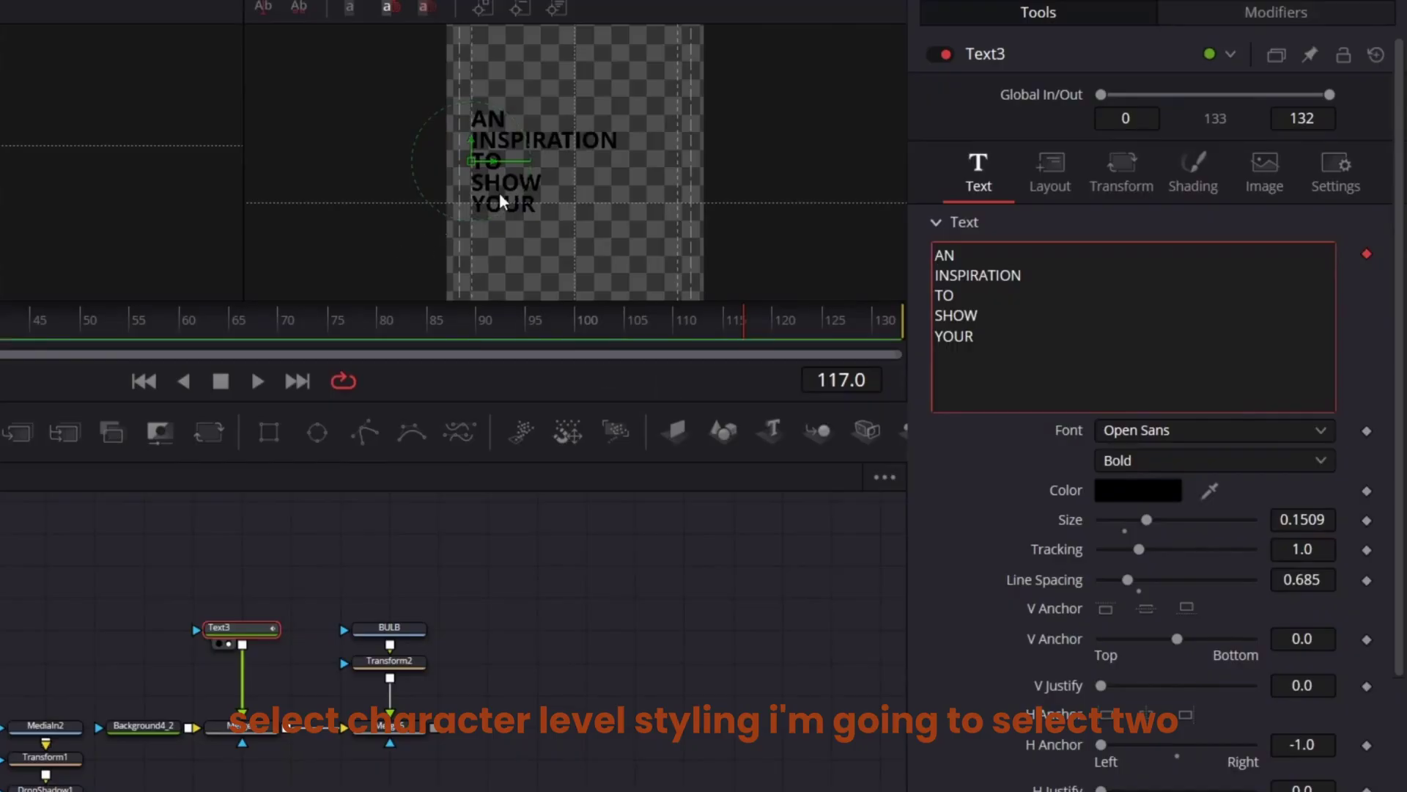
drag(522, 170, 480, 187)
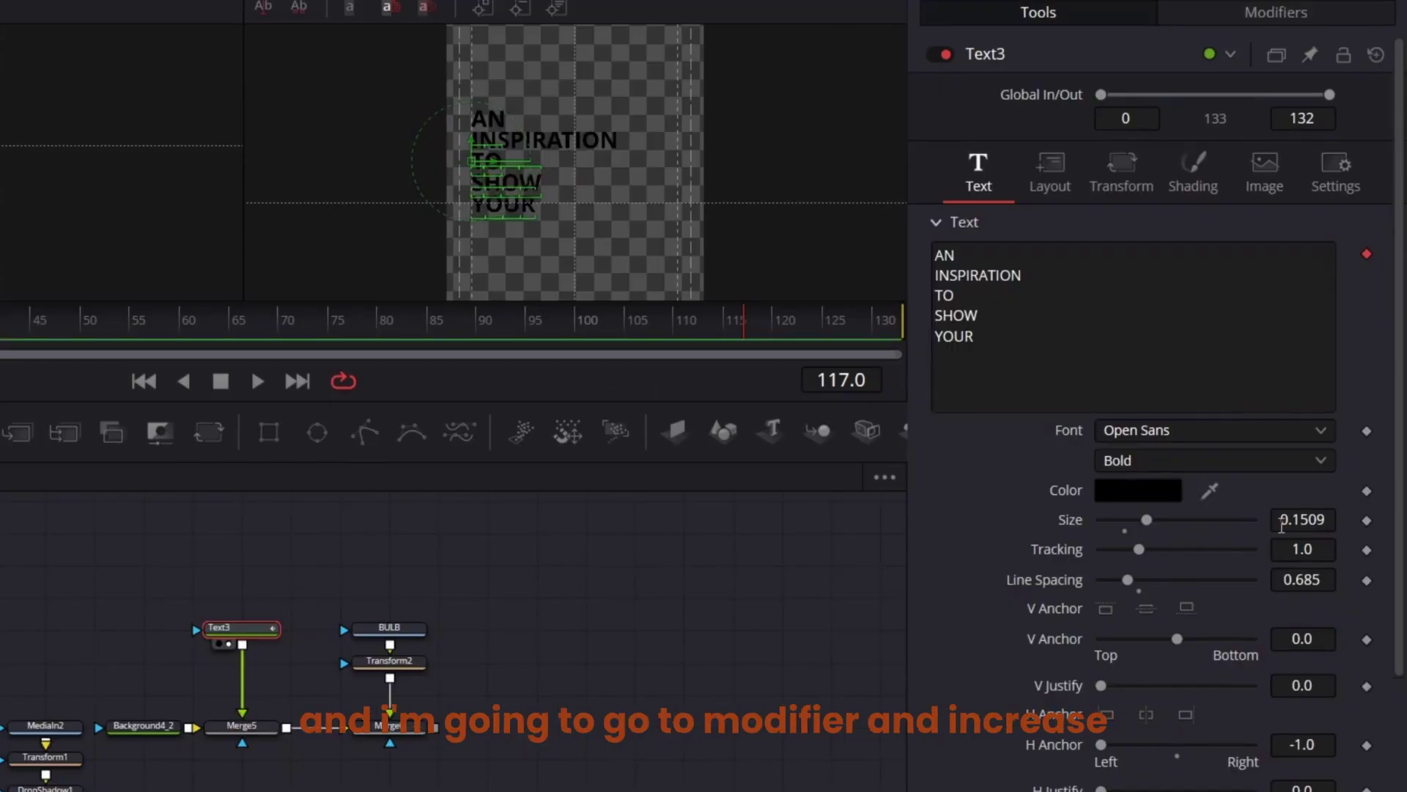
click(1276, 12)
drag(1281, 452, 1352, 452)
click(670, 678)
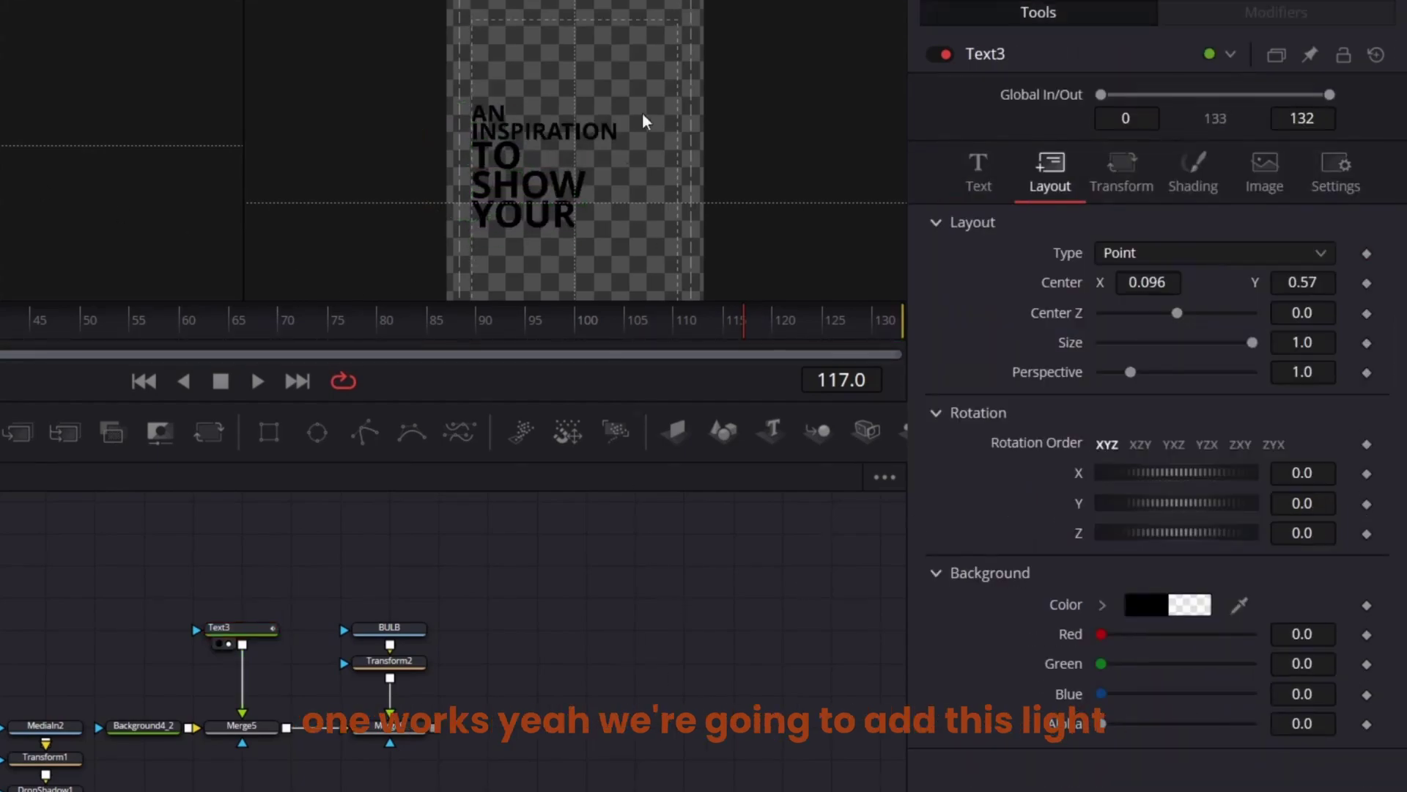
View the bulb scene's Merge6 and set the bulb's rotation angle in Transform2 to -90 degrees
click(377, 742)
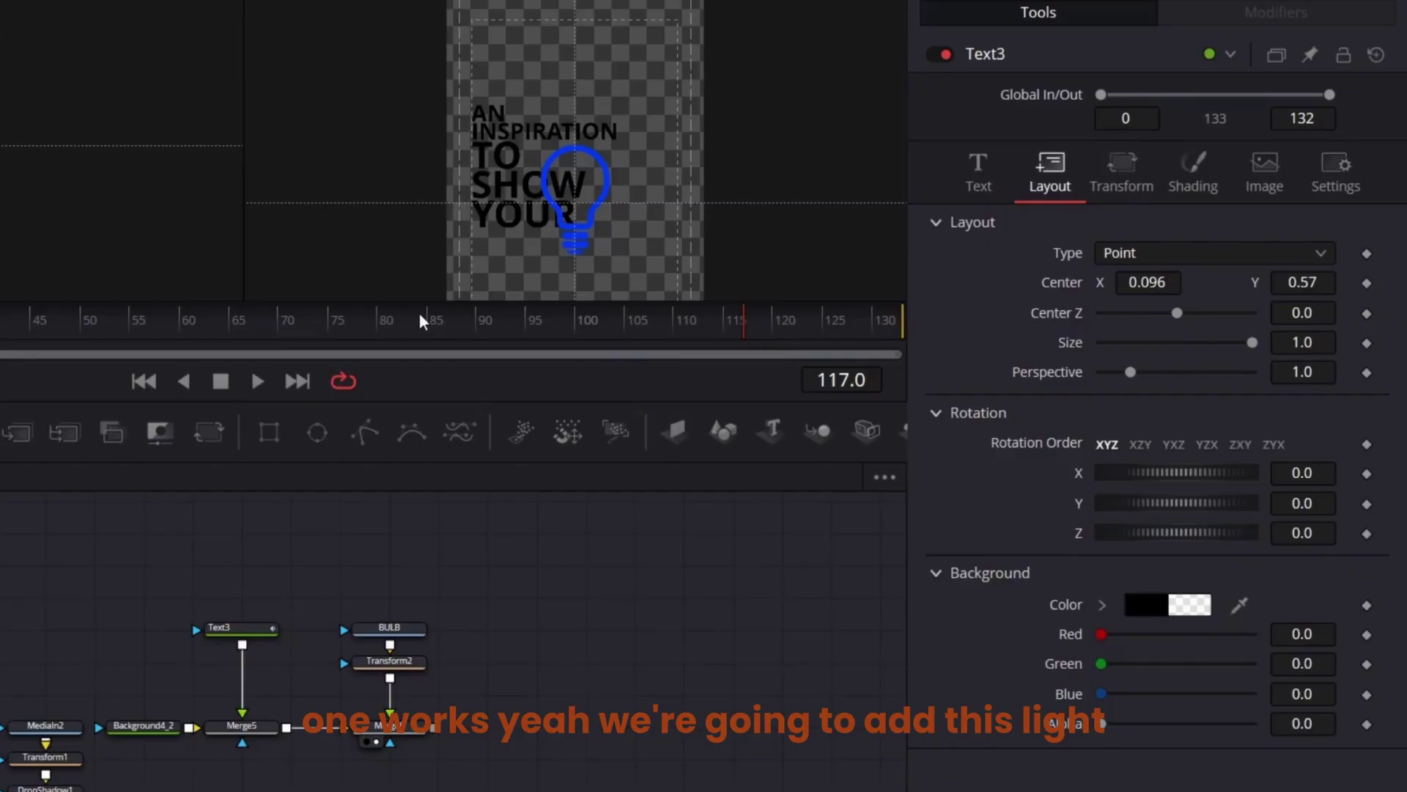
click(389, 661)
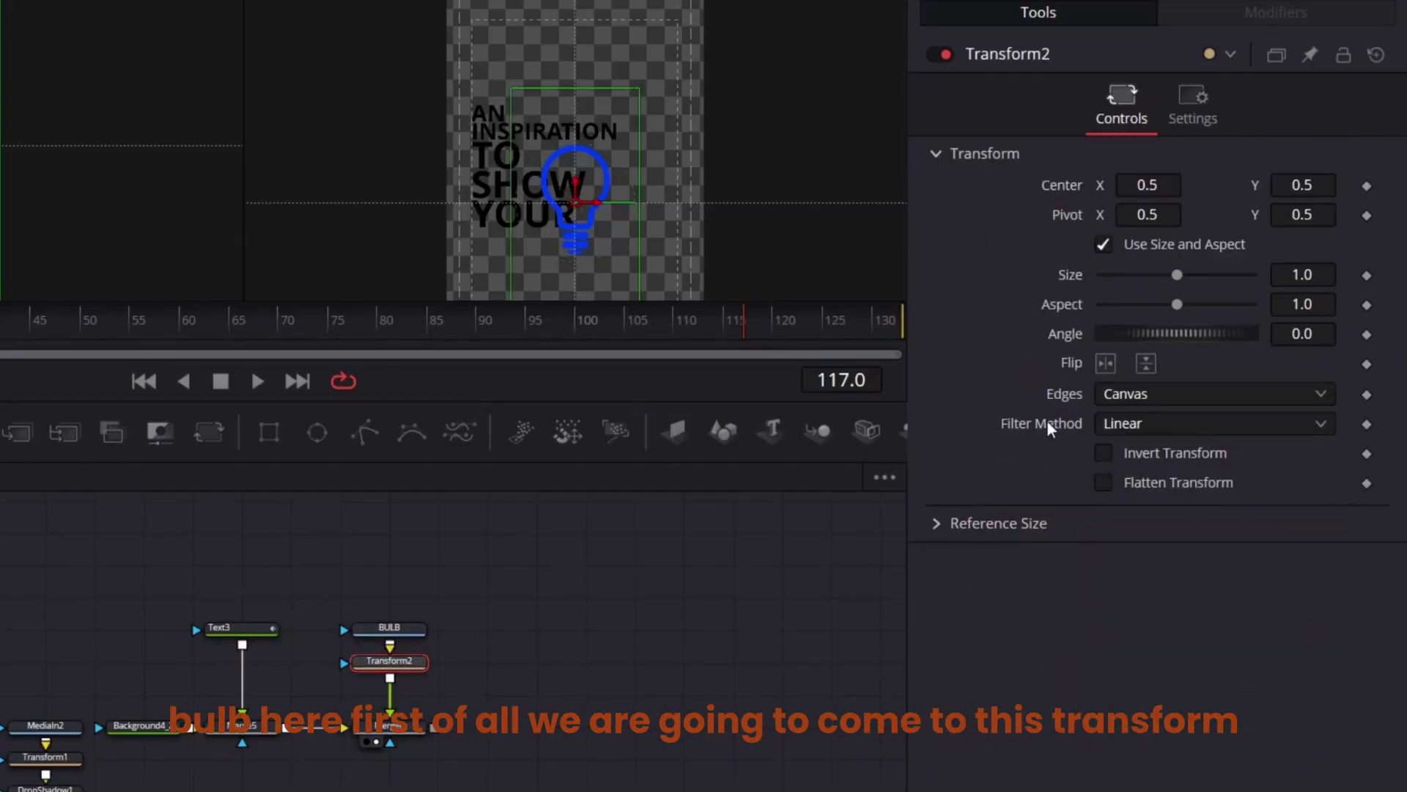
drag(1121, 334, 1202, 333)
drag(1303, 333, 1255, 334)
double_click(1303, 333)
text(-90)
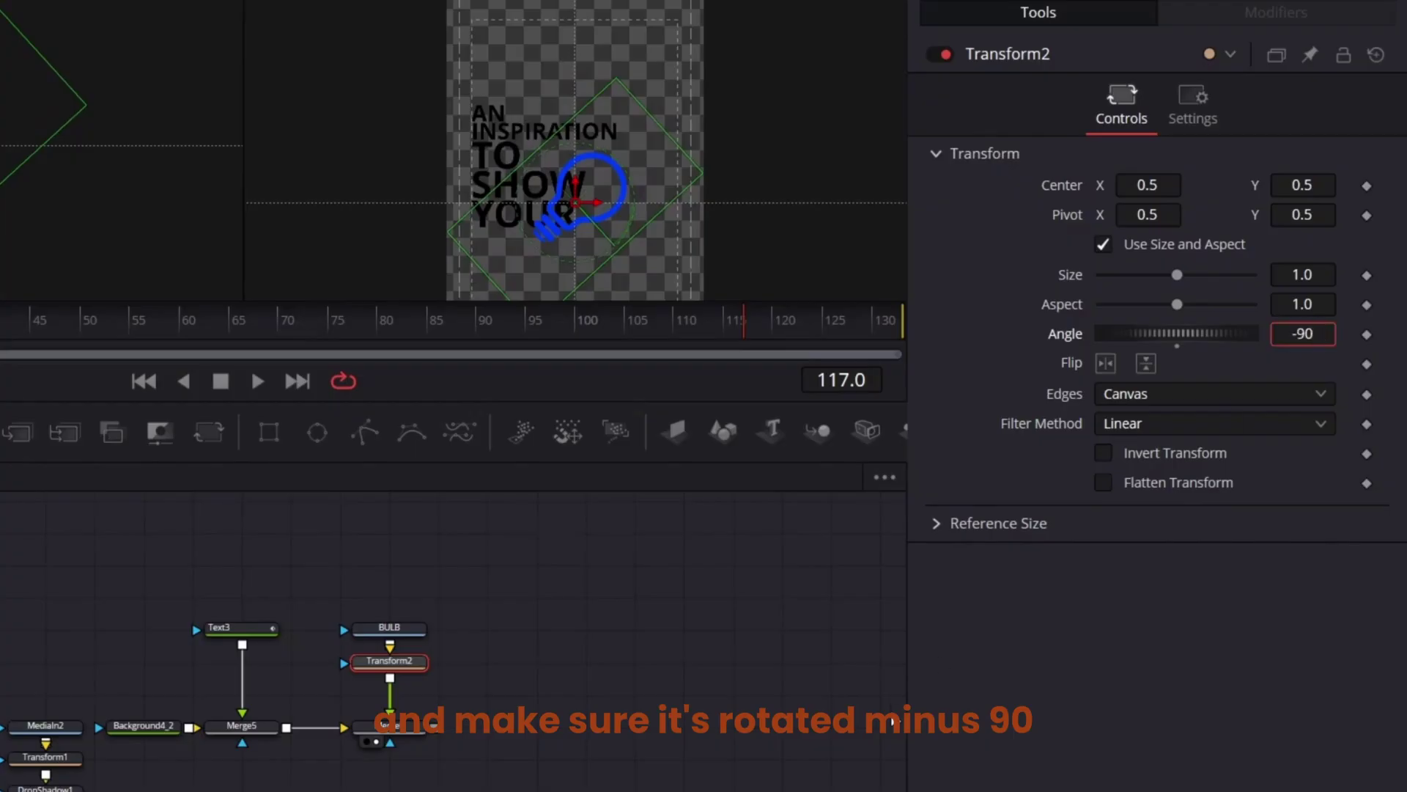
key(Return)
scroll(781, 108, down, 3)
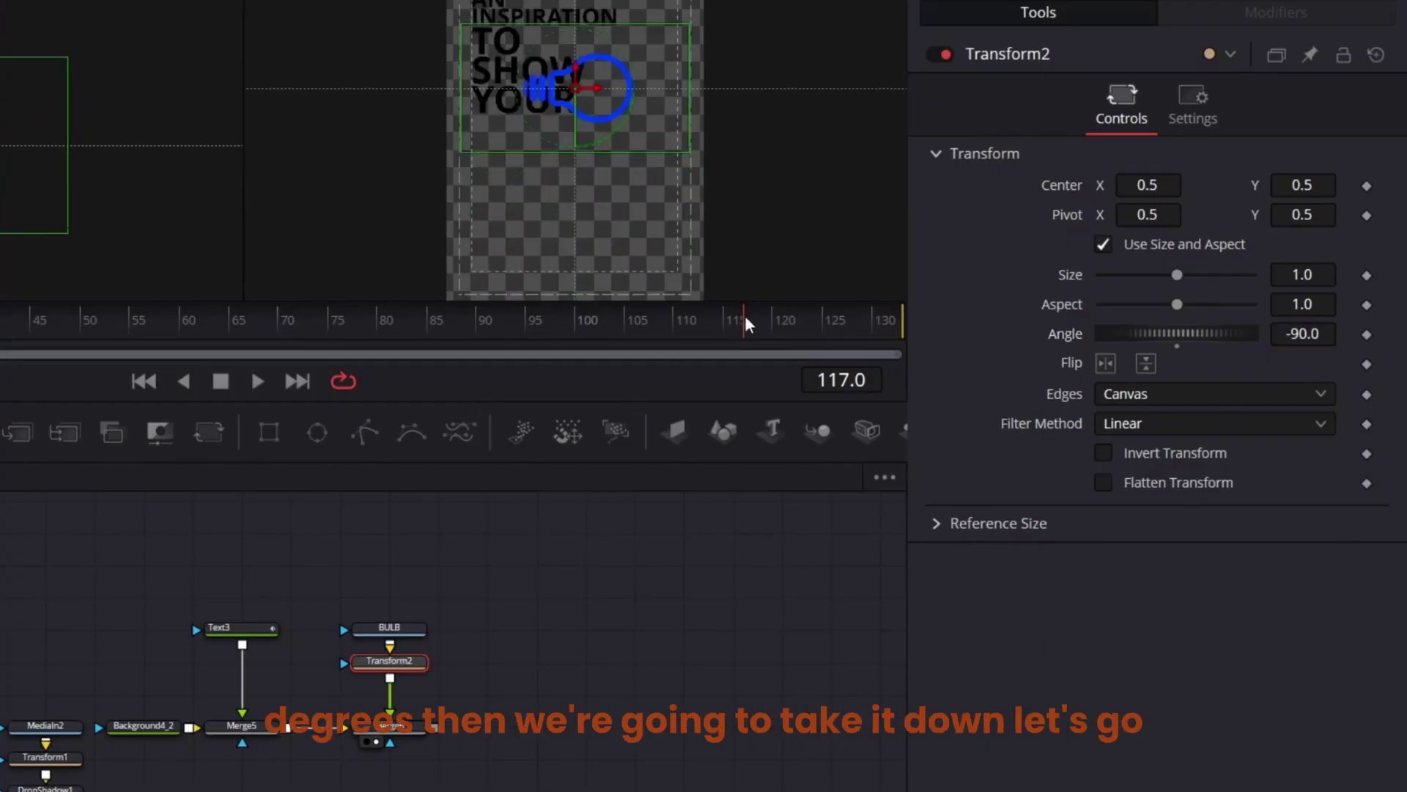
At frame 125, shrink the bulb to size 0.411 and place its center at X 0.335, Y 0.307 in Transform2
drag(745, 318, 829, 320)
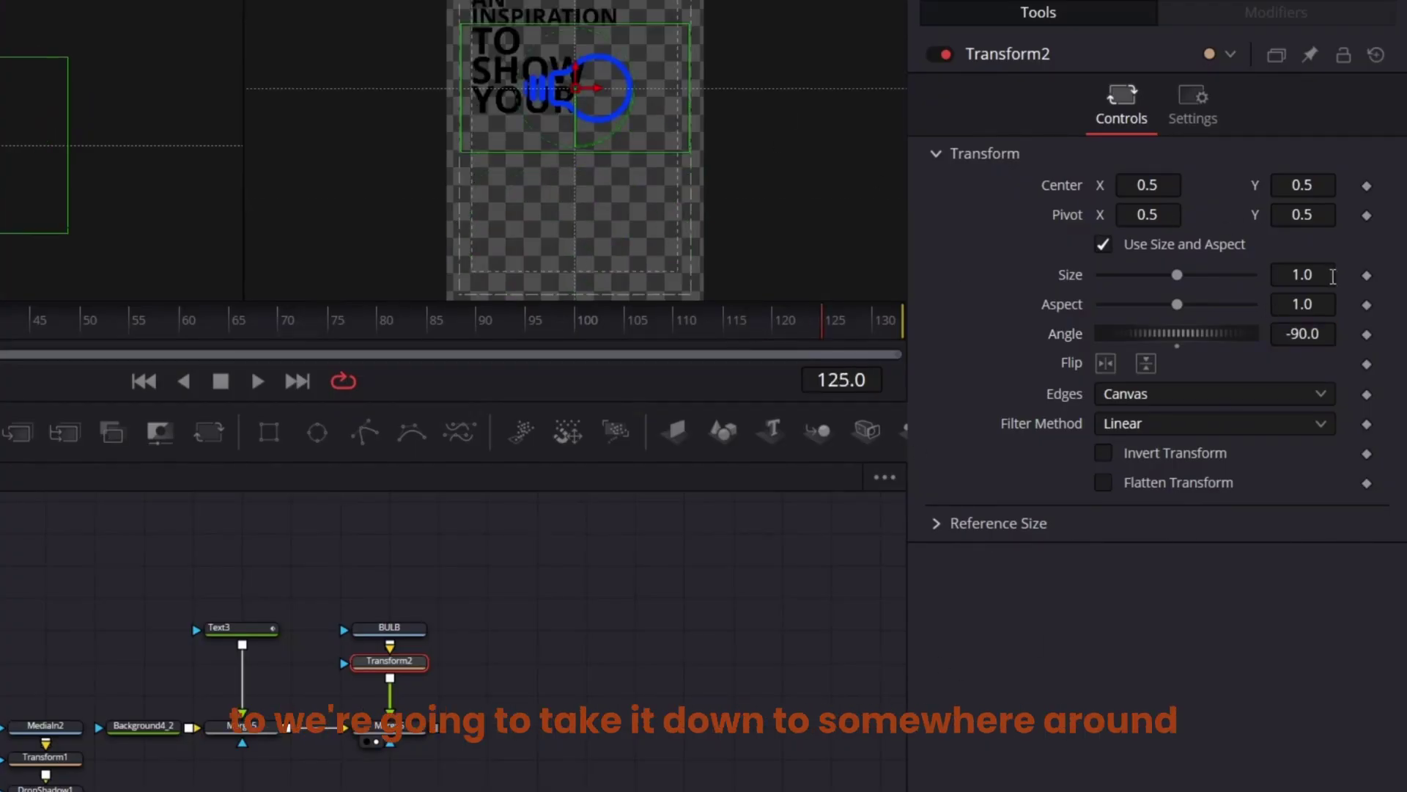
drag(1302, 185, 1258, 185)
drag(1330, 278, 1275, 278)
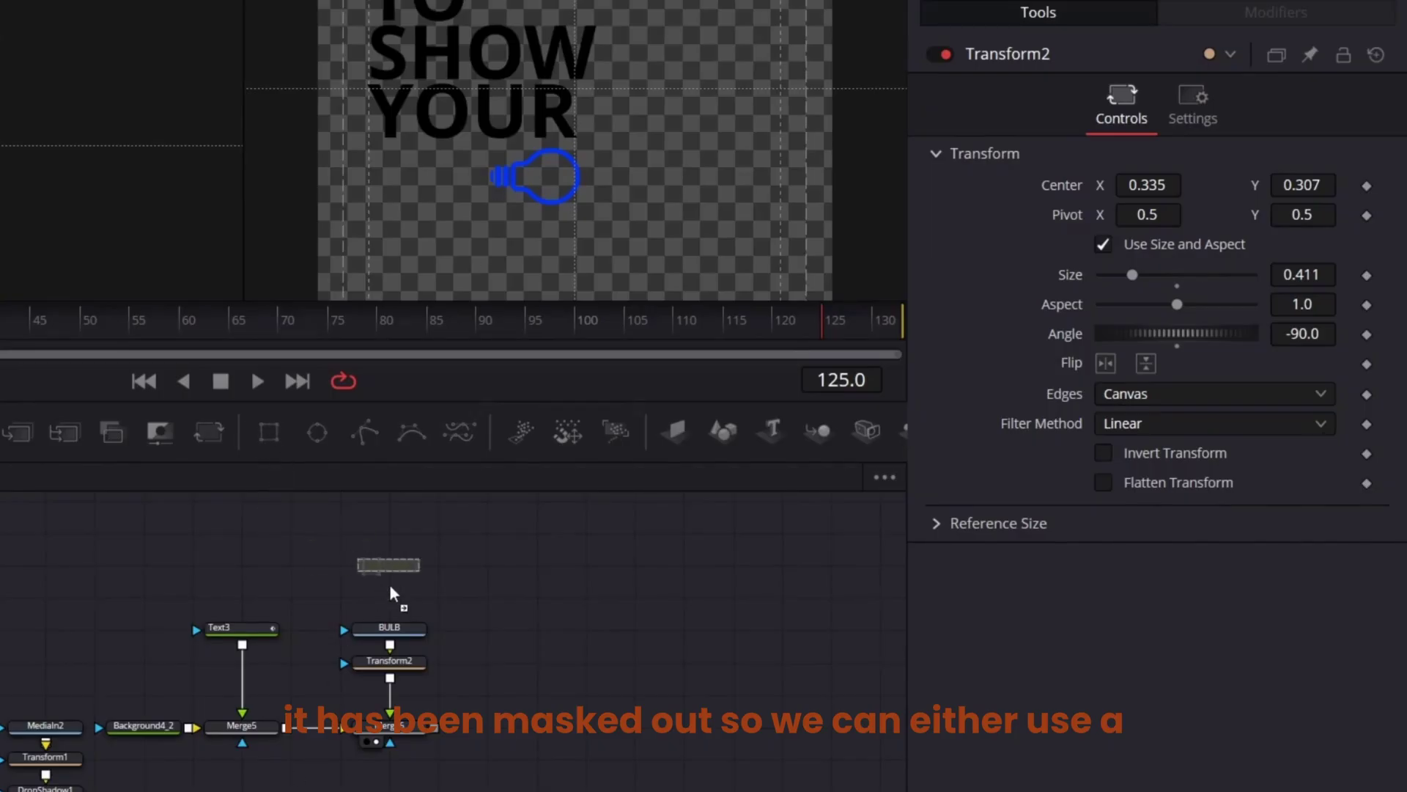
Try masking off the bulb's base with a rectangle mask connected to Merge6
drag(389, 583, 410, 786)
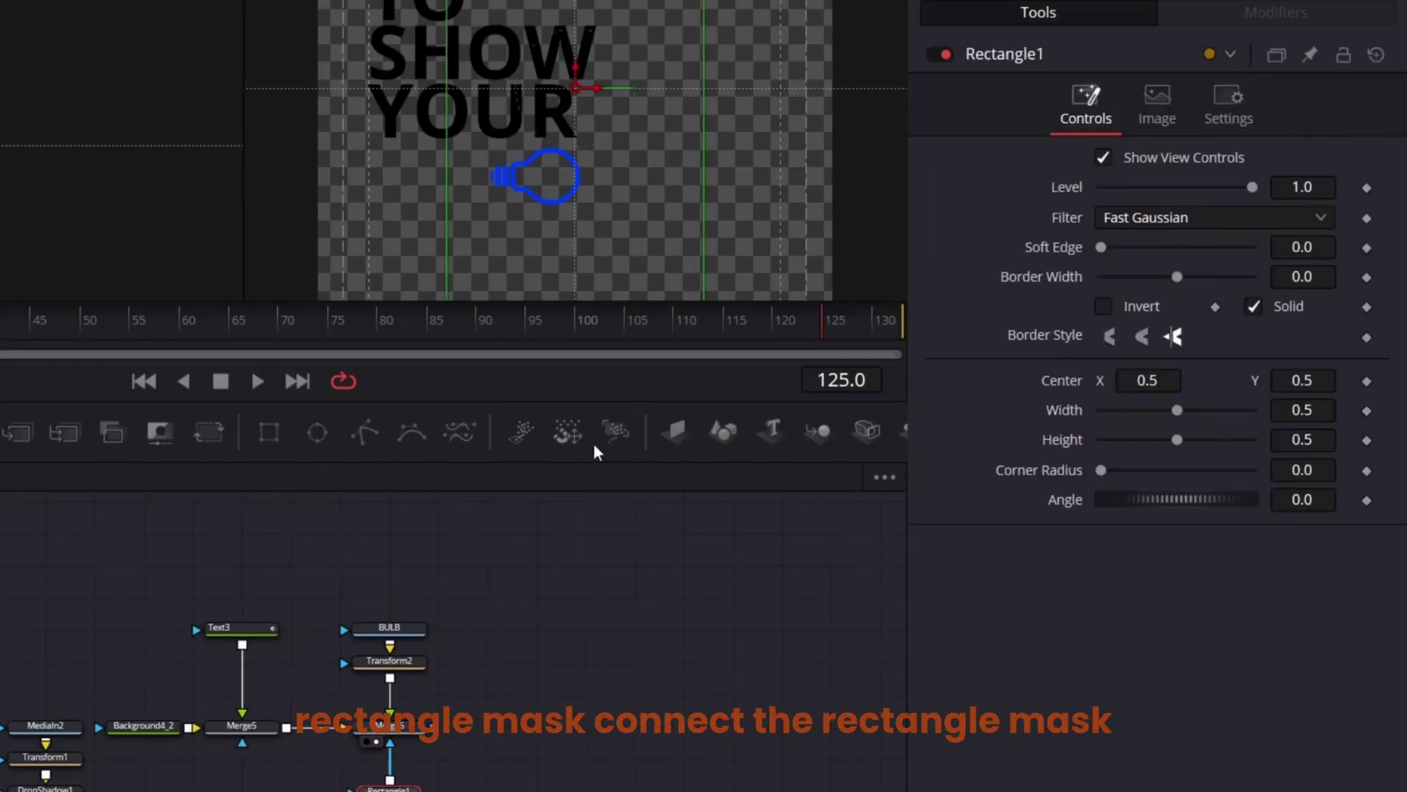
drag(577, 88, 656, 90)
drag(646, 88, 645, 88)
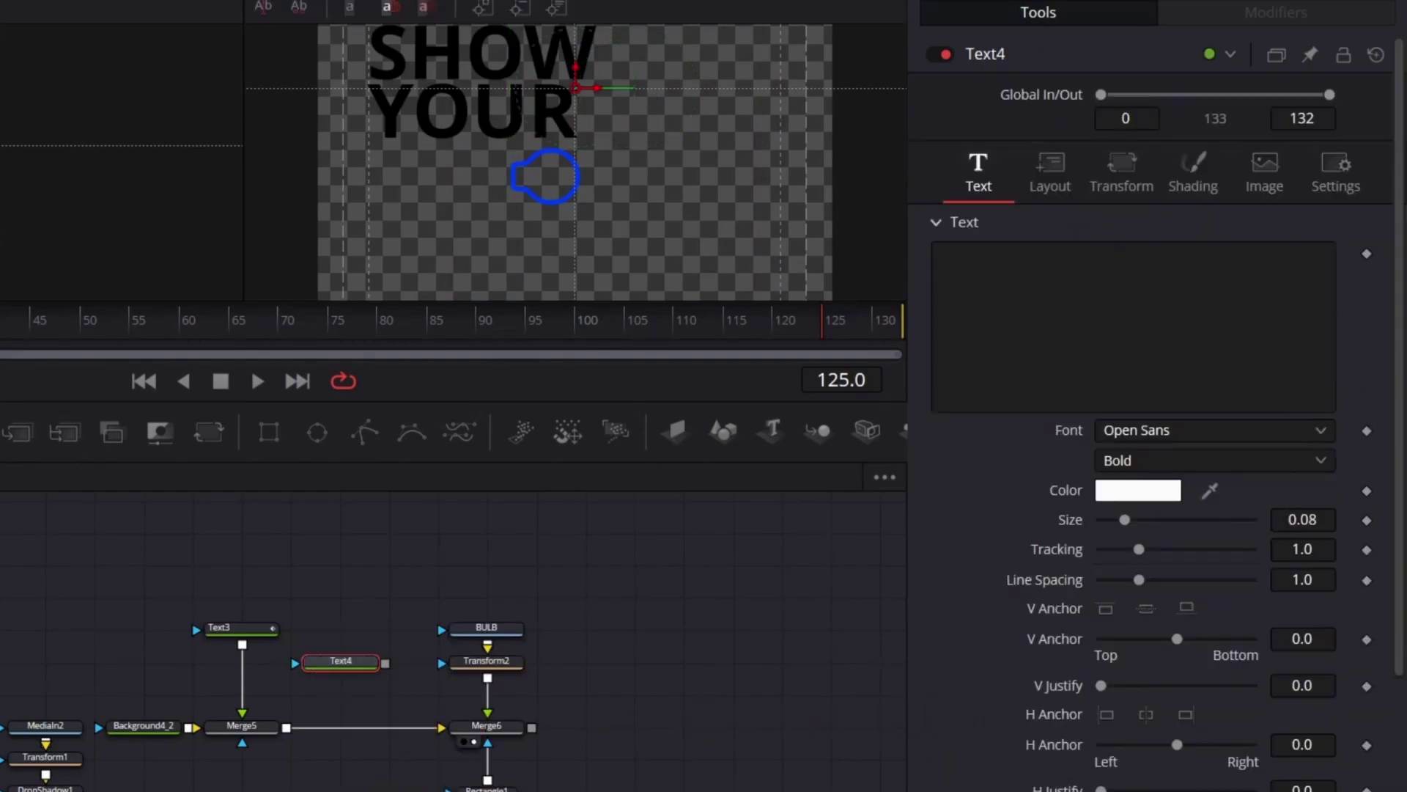
Merge the new Text4 node into the chain after Merge5 and enter the letter I as its text
drag(383, 663, 340, 727)
click(1043, 298)
text(I)
Mask the BULB node with a second rectangle, and add blue Helvetica Bold text DE on the other side of the bulb
click(491, 665)
click(270, 433)
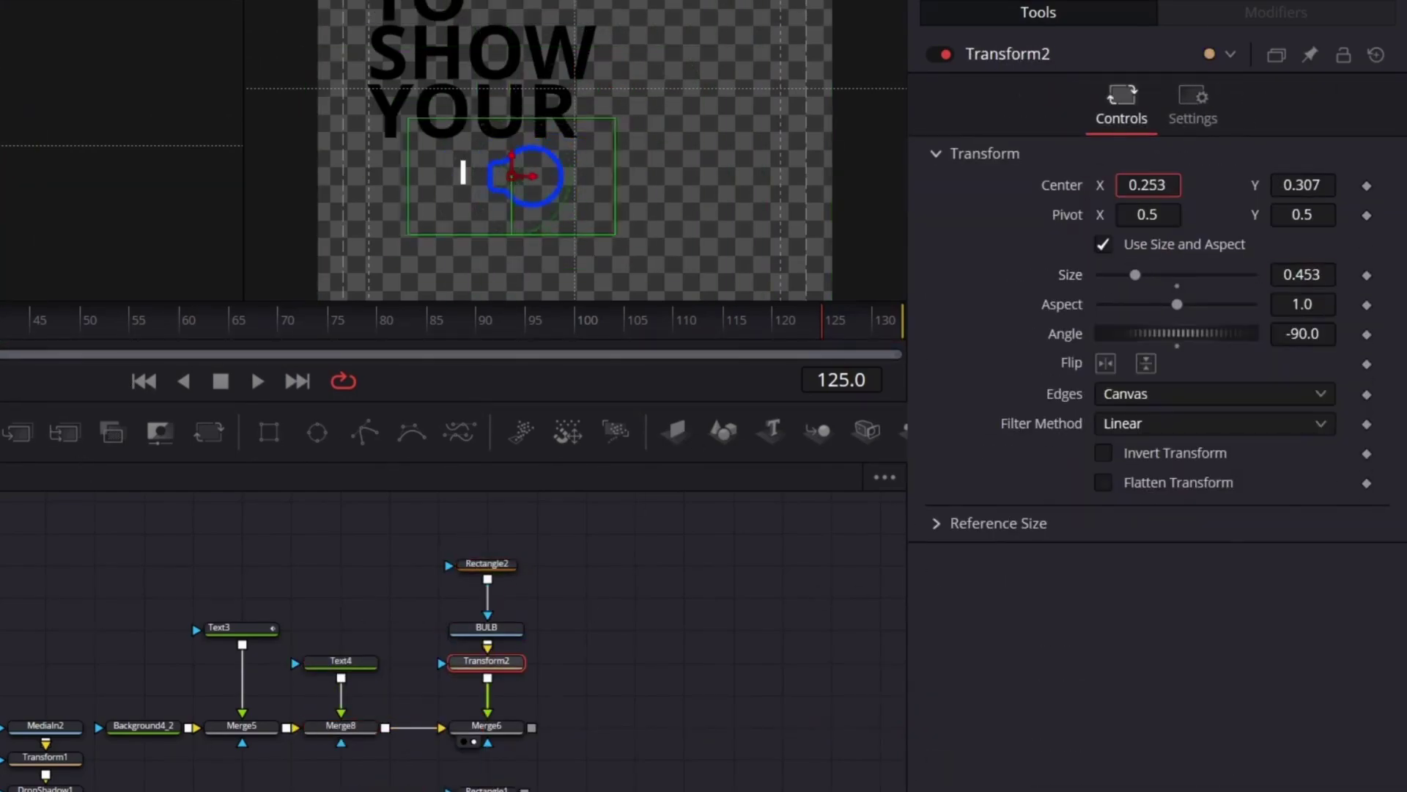
click(333, 661)
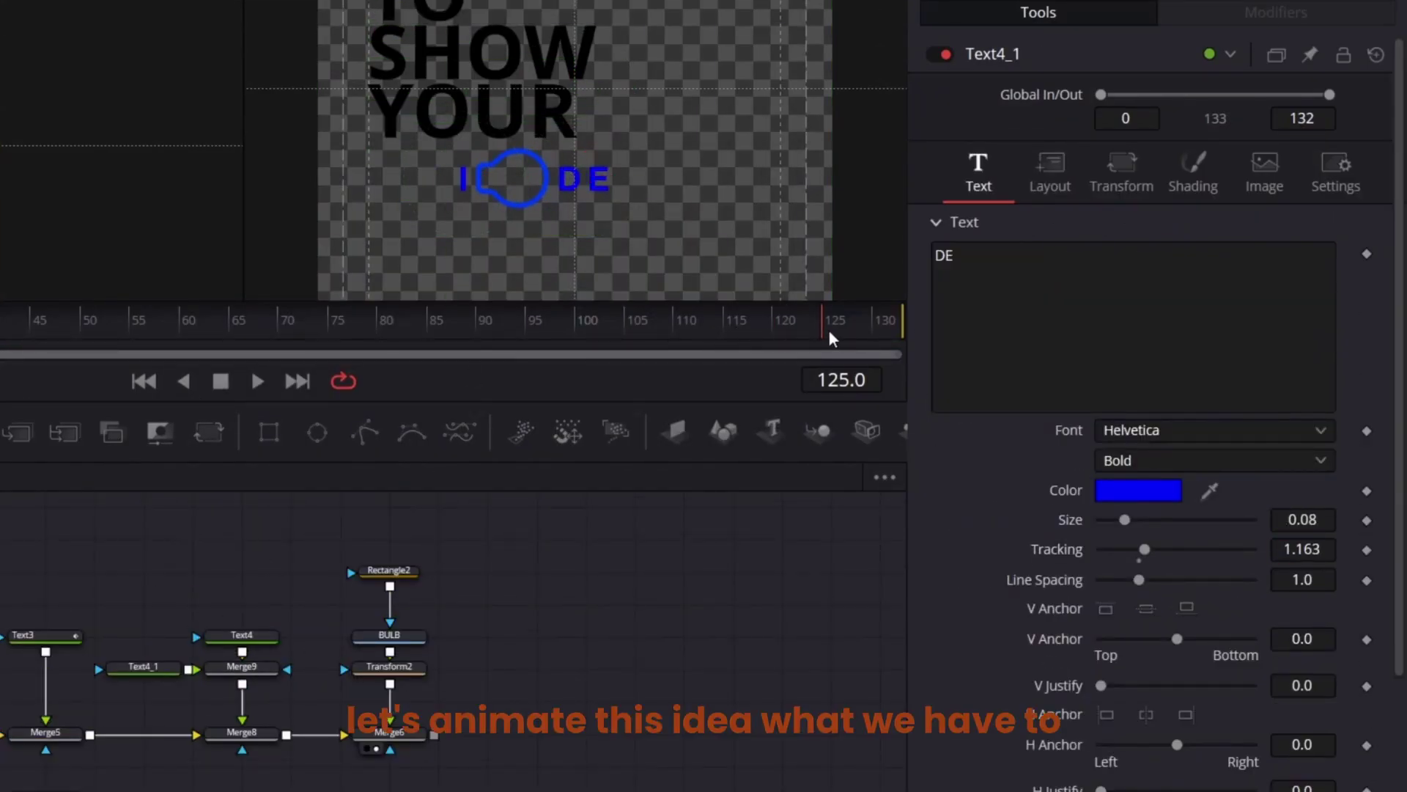
Mask Text3 with an instance of itself, setting the instance's shading Element 5 to Word level with Extend Vertical -0.124
drag(828, 328, 723, 323)
click(34, 636)
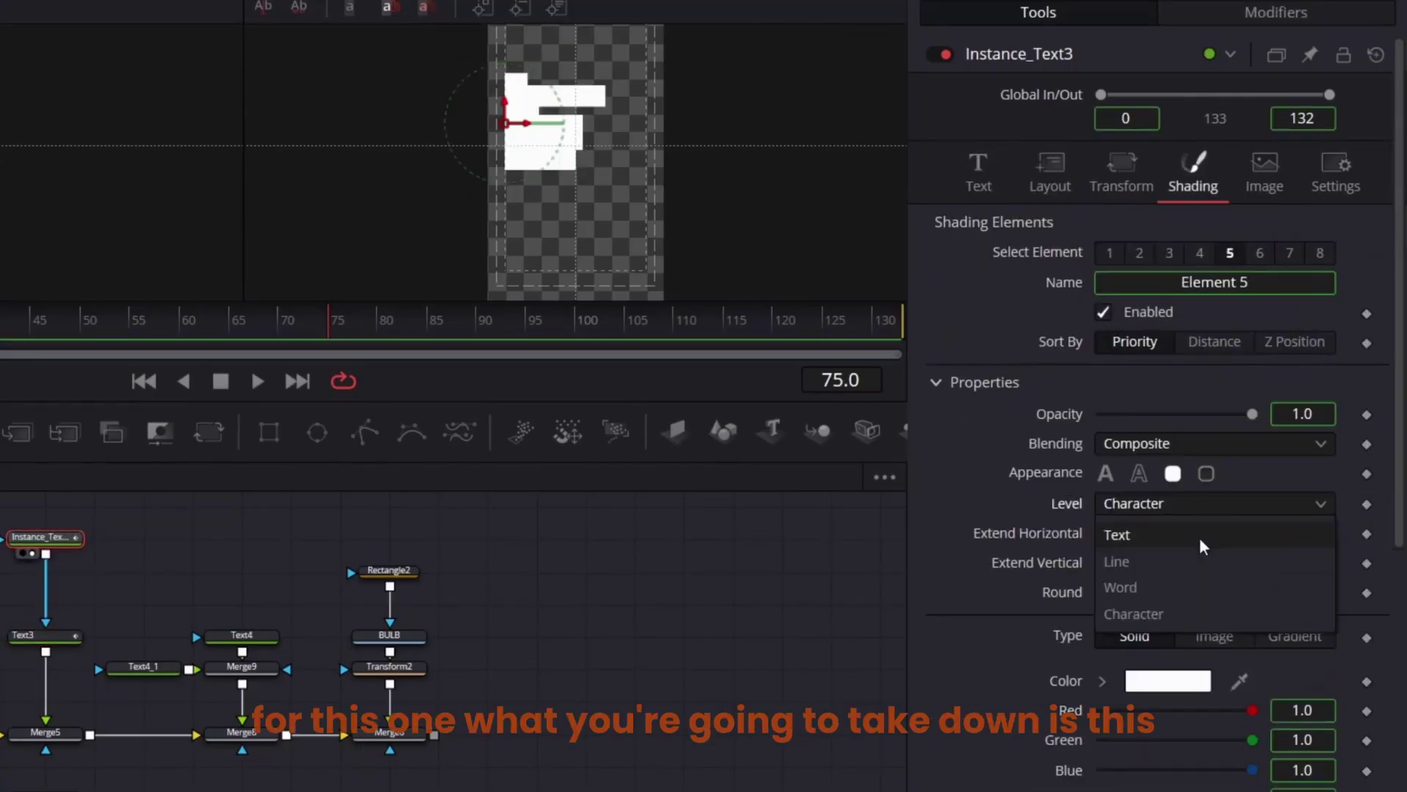
click(1121, 584)
drag(1302, 562, 1276, 562)
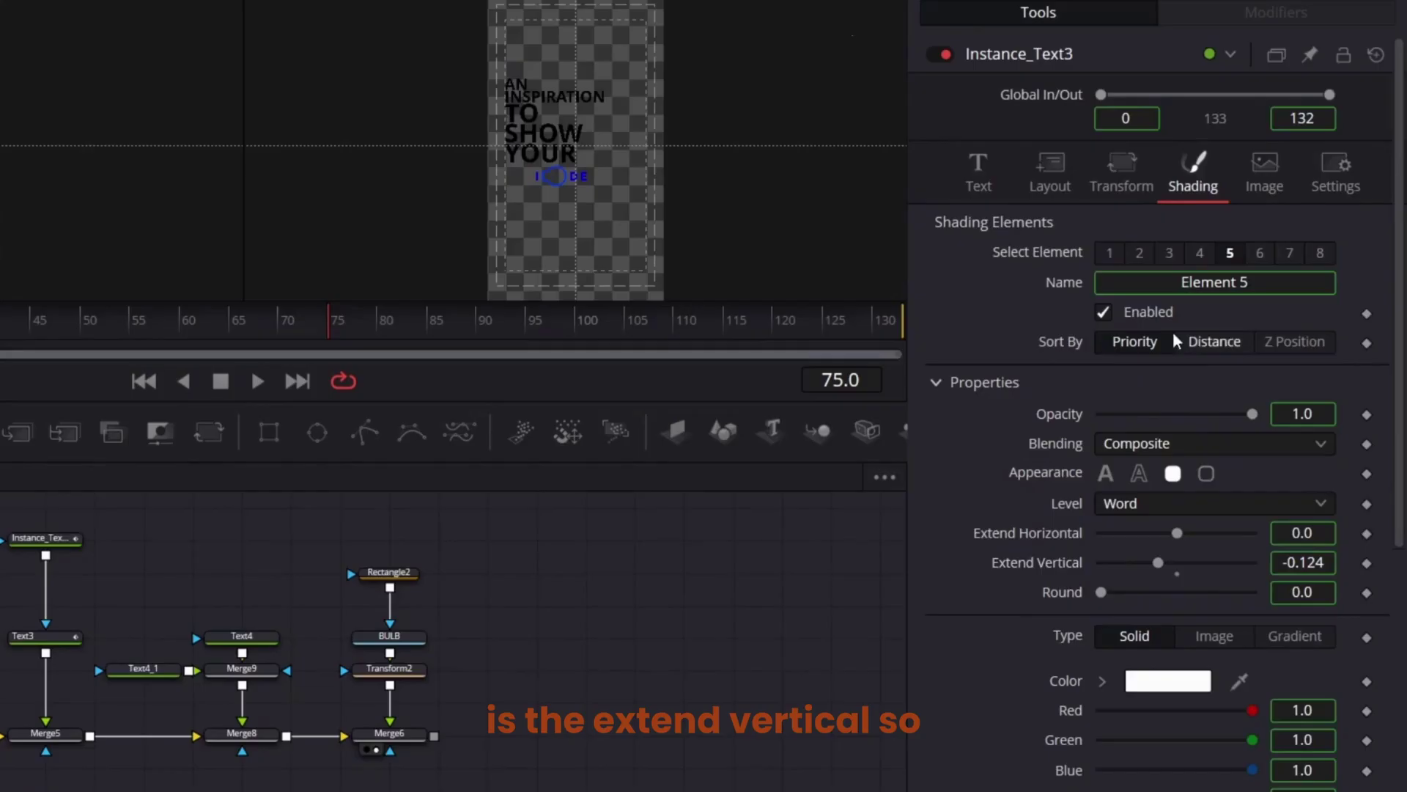
Add a Follower modifier to the text in Instance_Text3's Character Level Styling
click(978, 170)
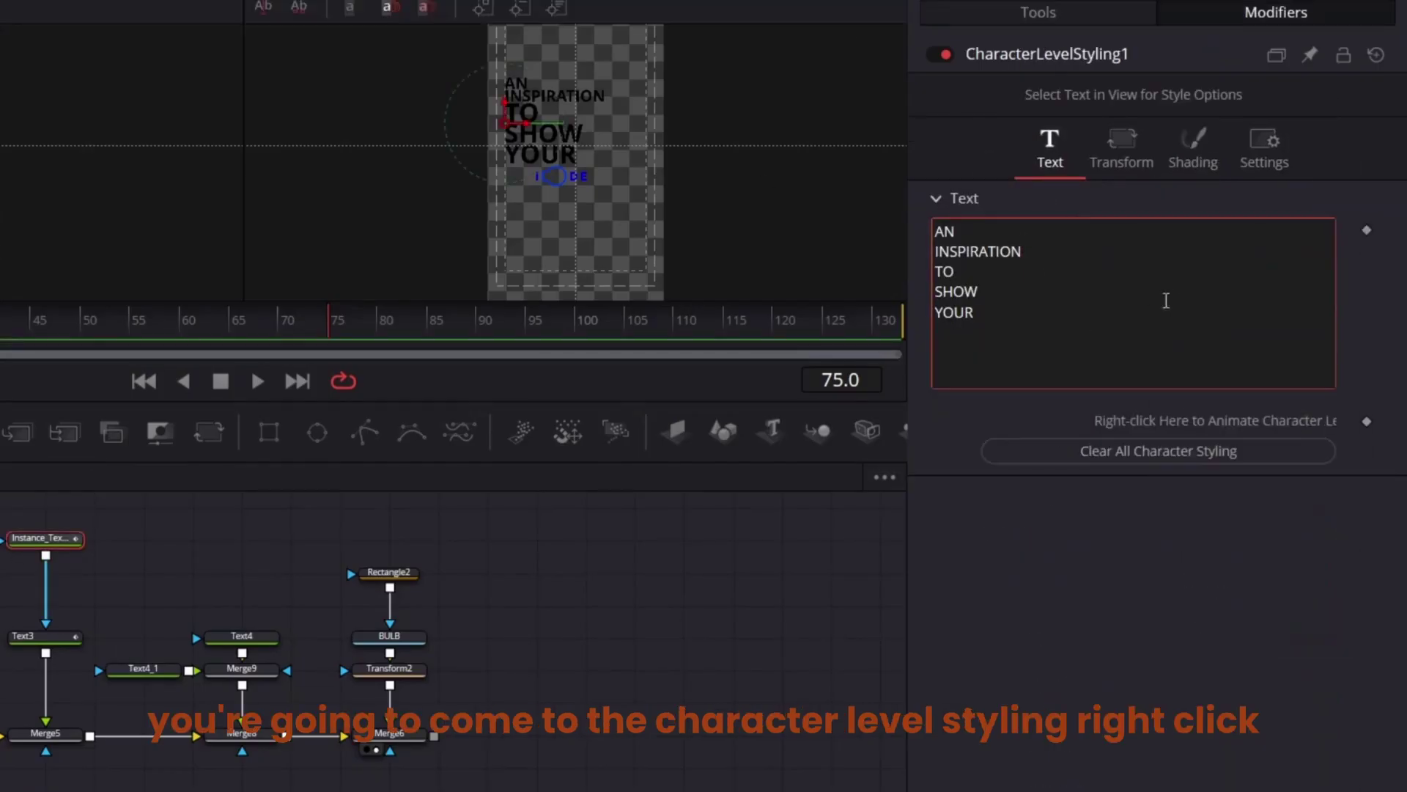
right_click(1156, 302)
click(1210, 459)
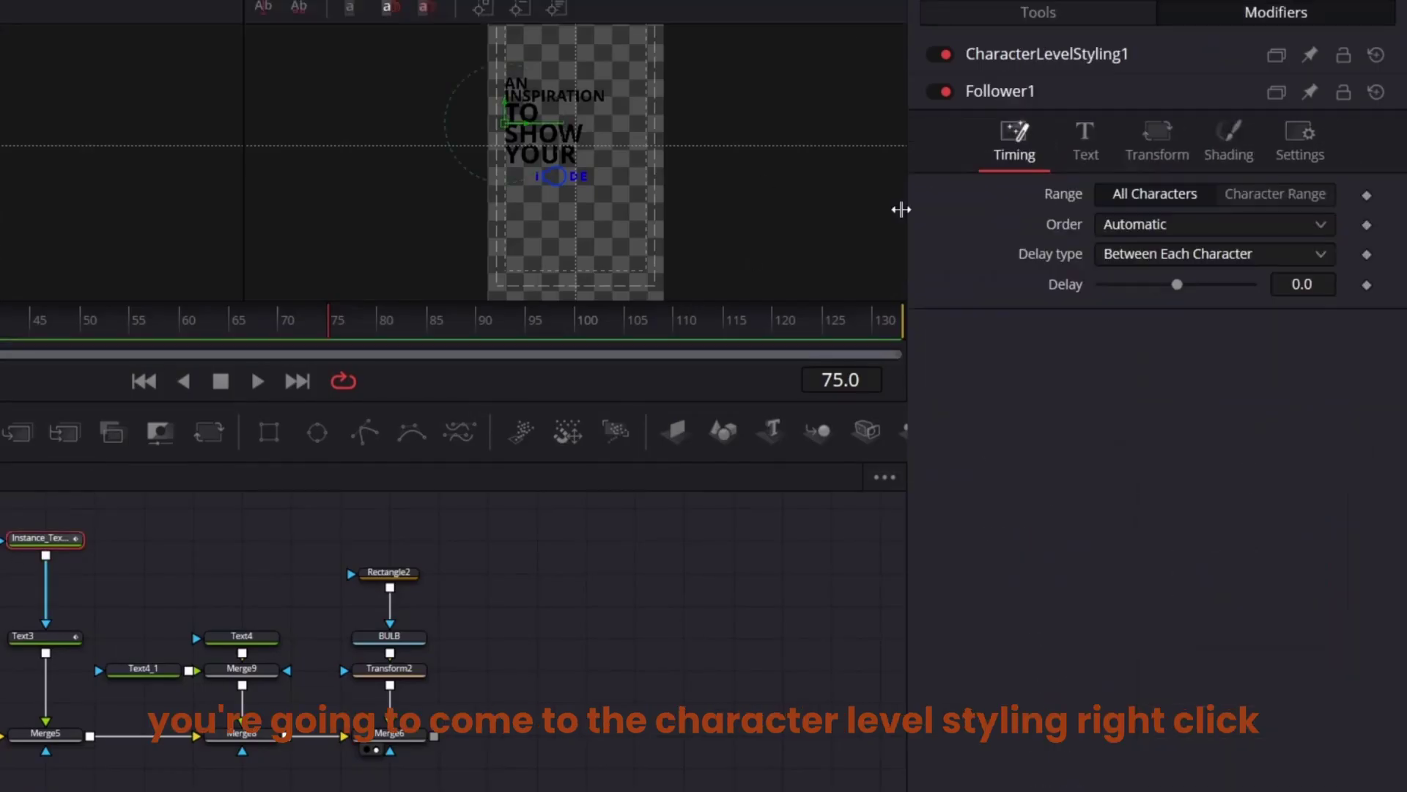
Keyframe the opacity of Follower1's shading Element 5 from 0.0 at frame 75 to 1.0 at frame 82
click(1234, 133)
click(1230, 221)
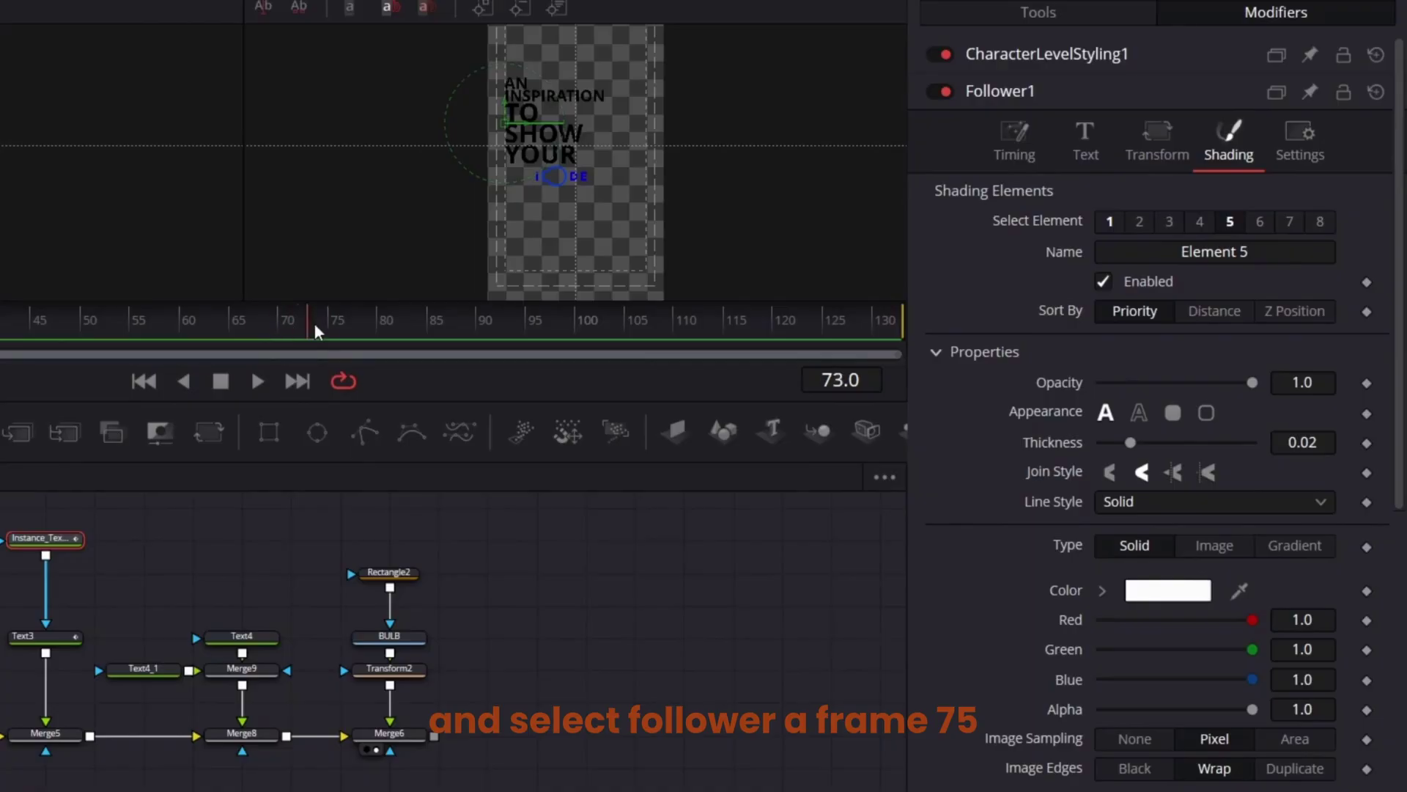
mouse_move(315, 324)
mouse_down()
mouse_move(342, 328)
mouse_move(330, 329)
mouse_up()
click(1367, 383)
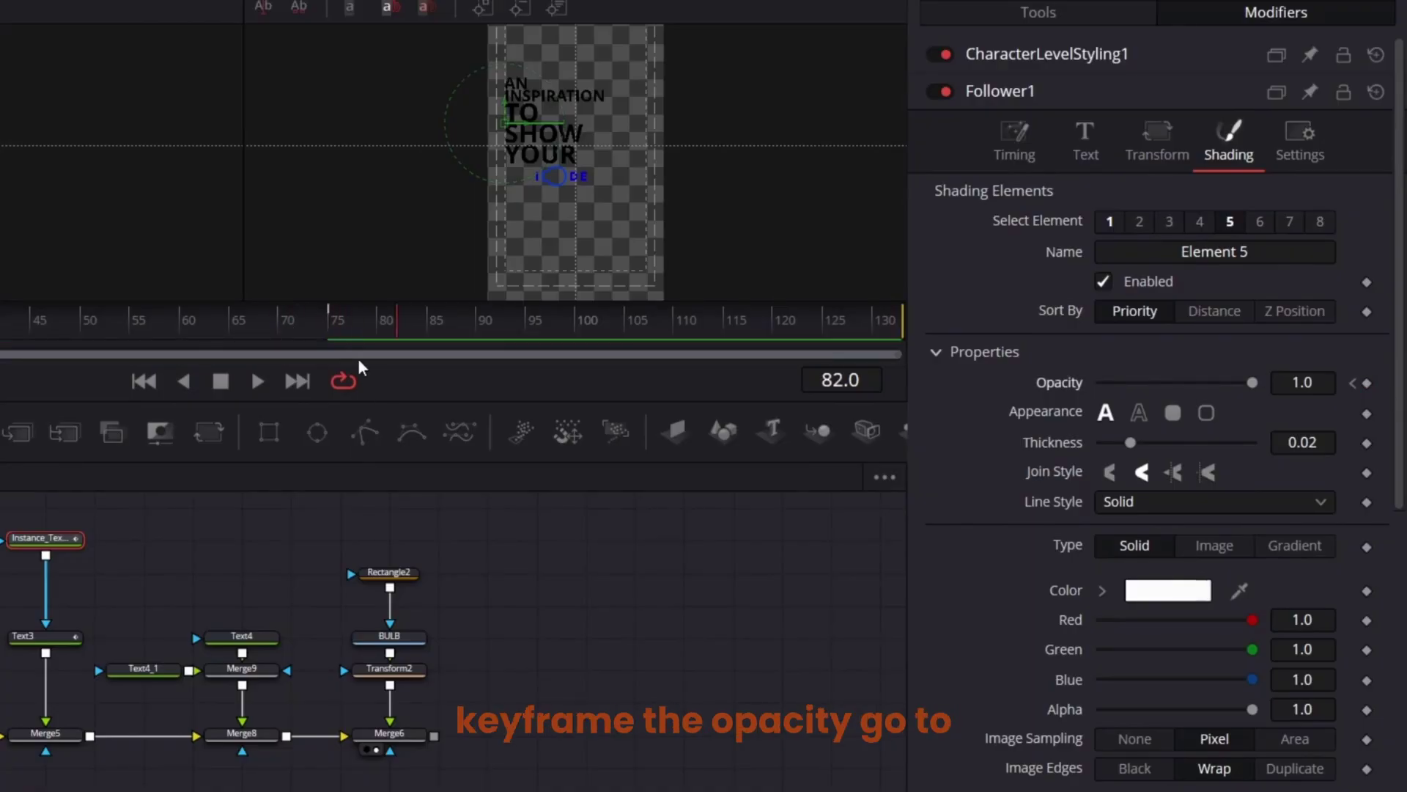
click(1366, 383)
drag(1237, 384, 935, 399)
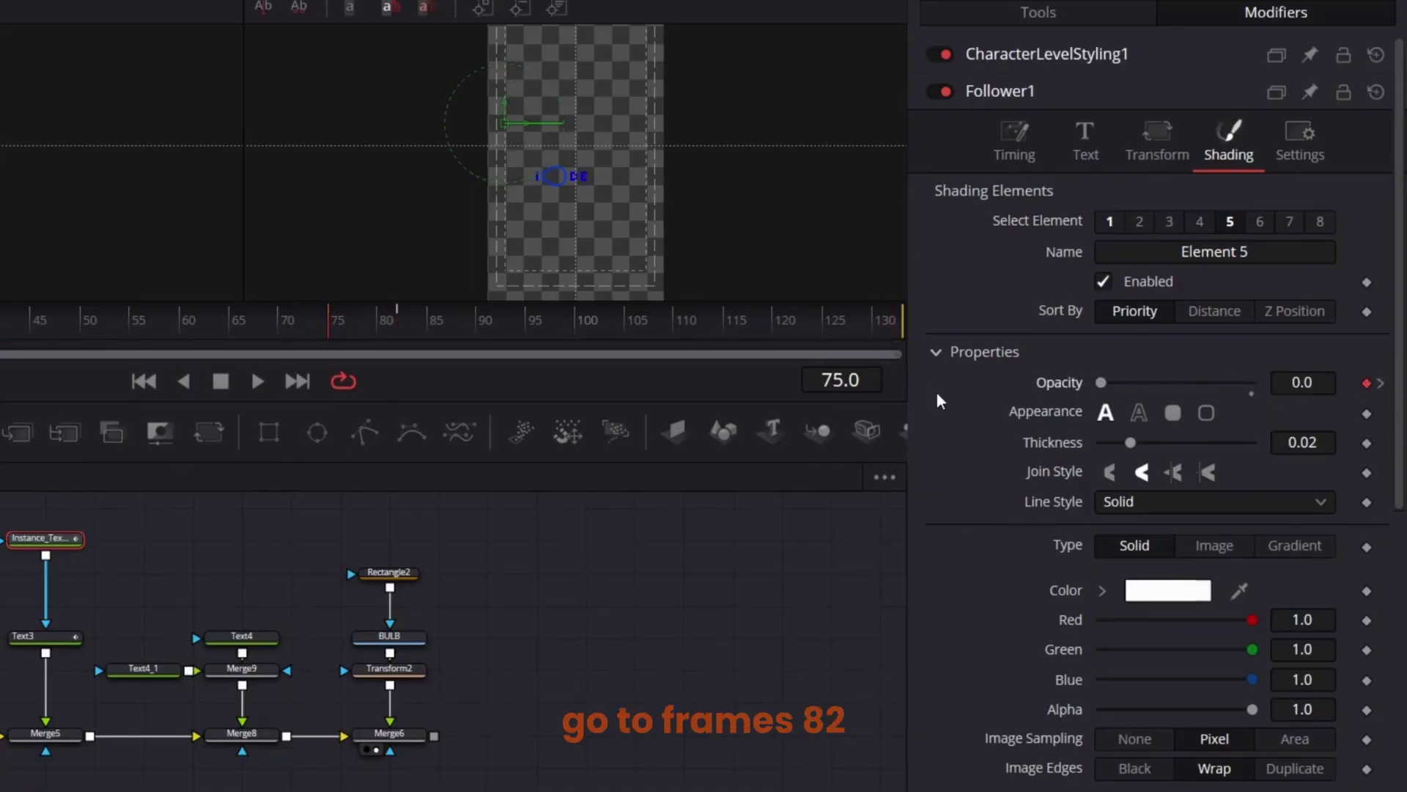
Set Follower1's delay between each character to 1.45 and slightly reduce Extend Vertical on the instance's shading Element 5
click(1023, 176)
click(414, 323)
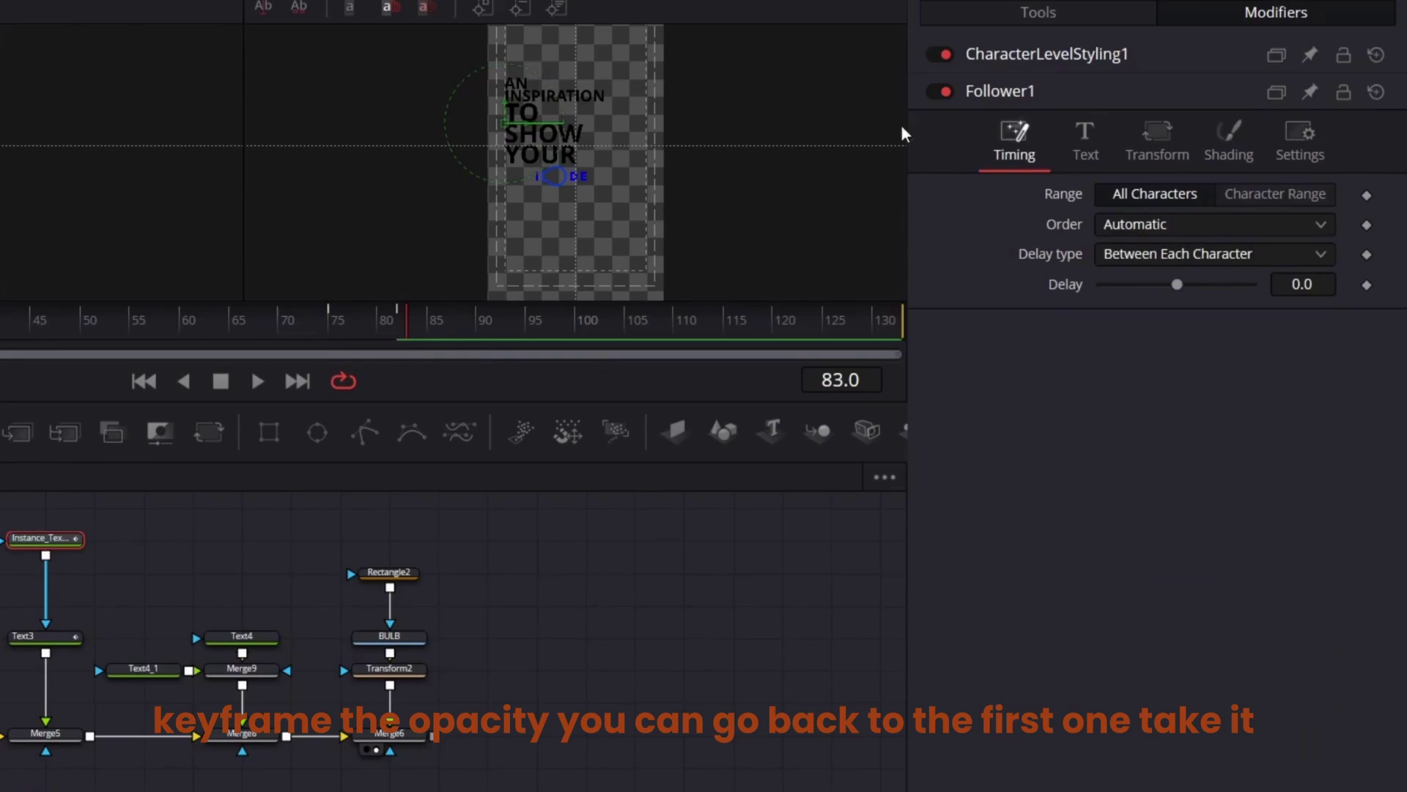
drag(1303, 284, 1311, 285)
scroll(575, 85, up, 5)
drag(378, 327, 655, 339)
click(1038, 12)
drag(1302, 563, 1292, 562)
scroll(575, 161, down, 2)
click(32, 554)
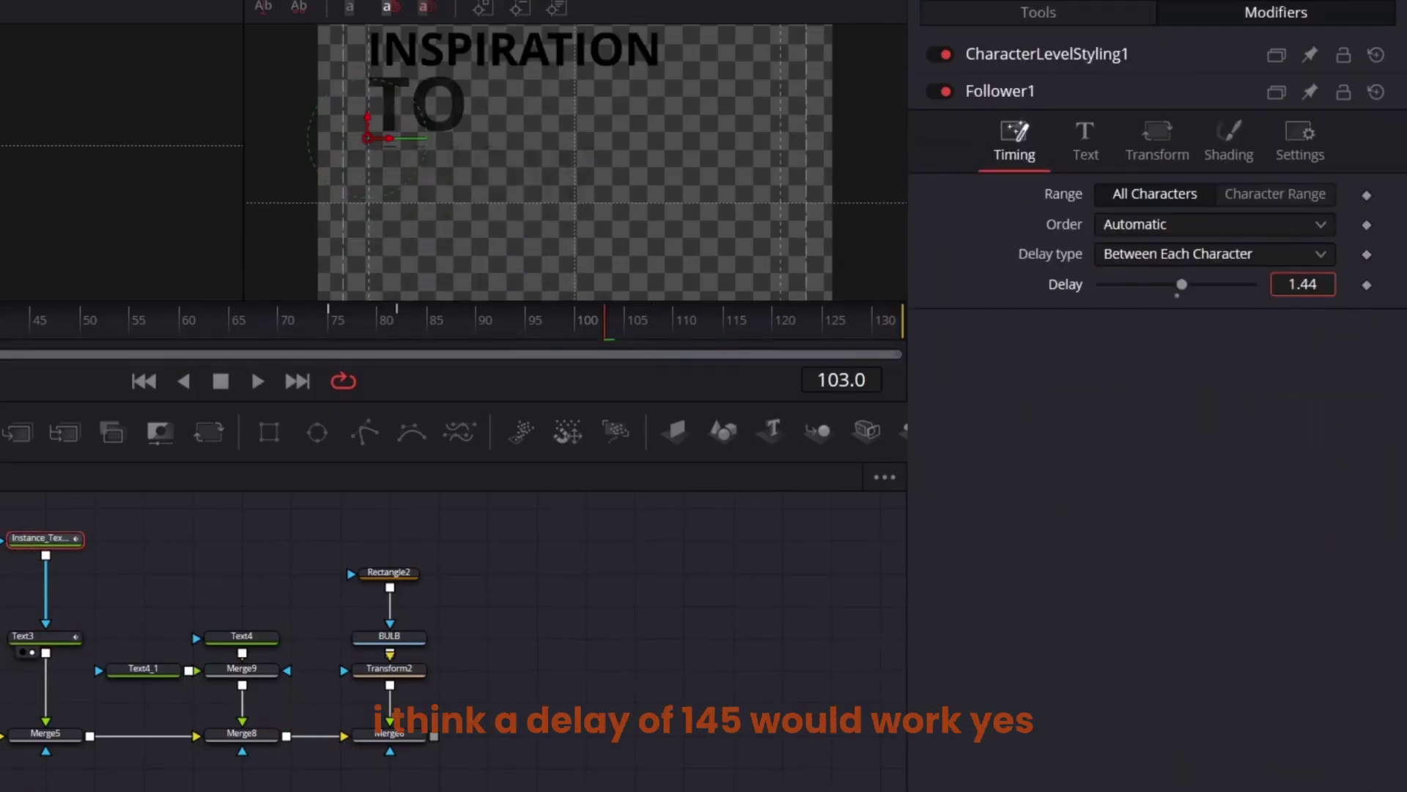
click(738, 322)
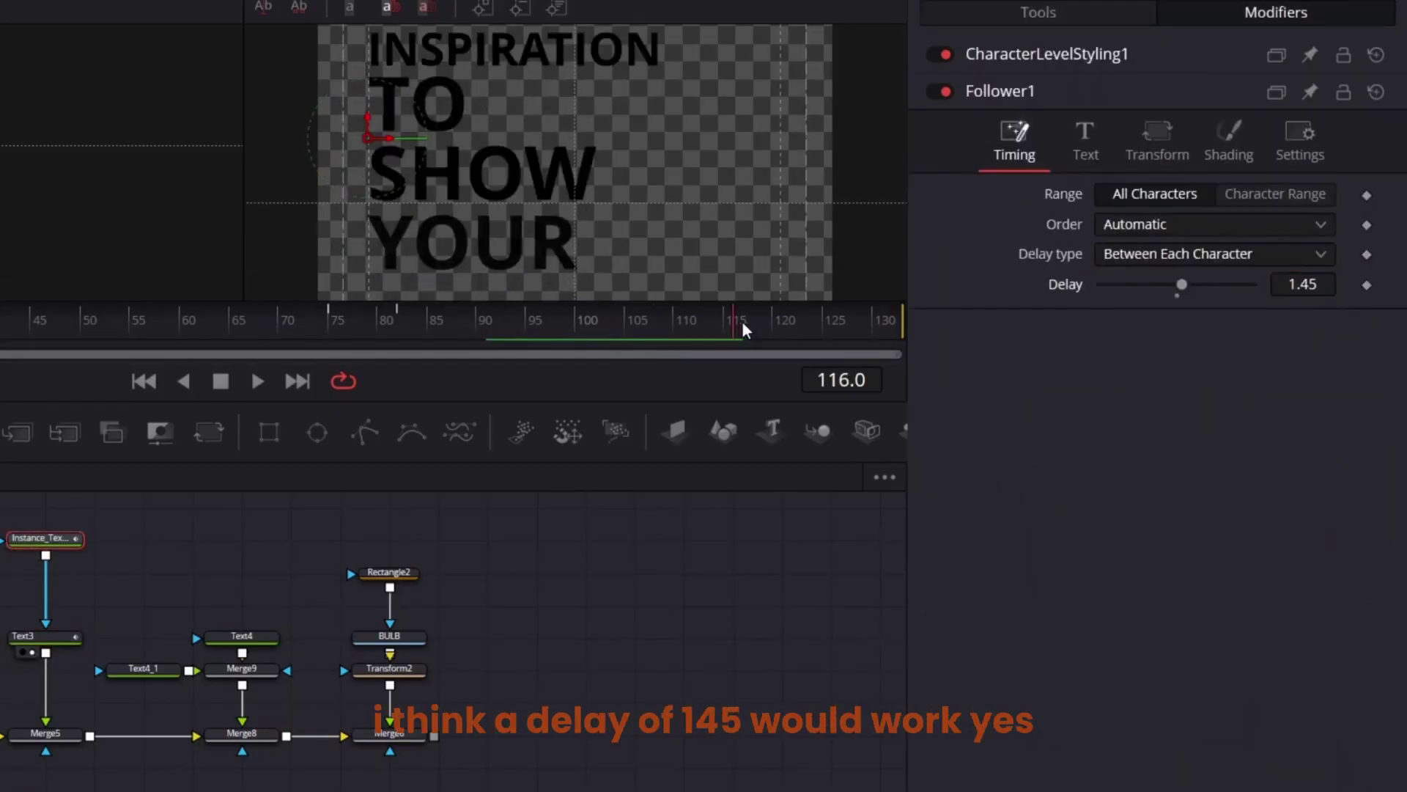
drag(724, 337, 337, 312)
Merge the bulb scene from Merge6 over Merge7 and add a Transform node before MediaOut1
drag(436, 521, 390, 791)
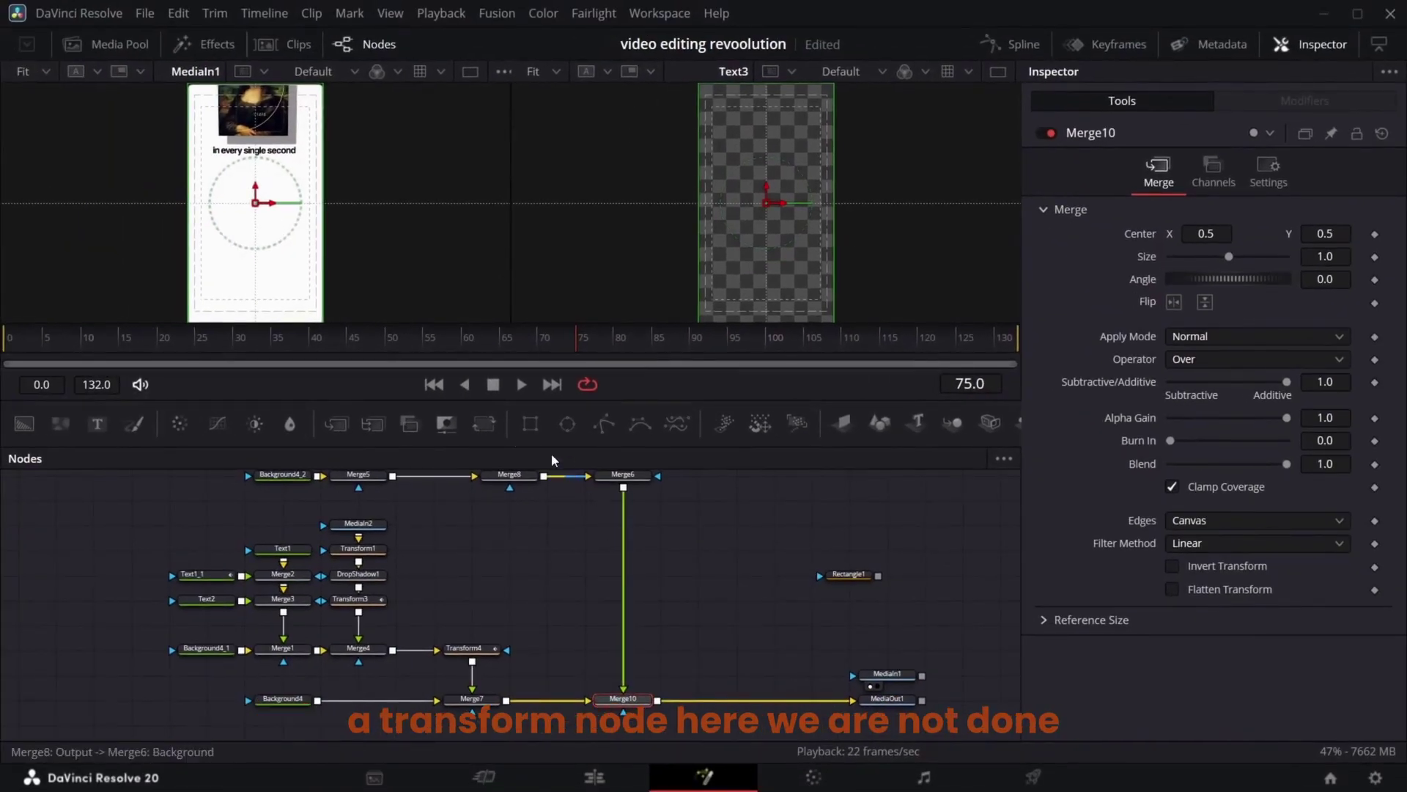
click(484, 423)
Keyframe Text4's shading opacity at 1.0 on frame 114 and 0.0 on frame 120
scroll(700, 691, up, 4)
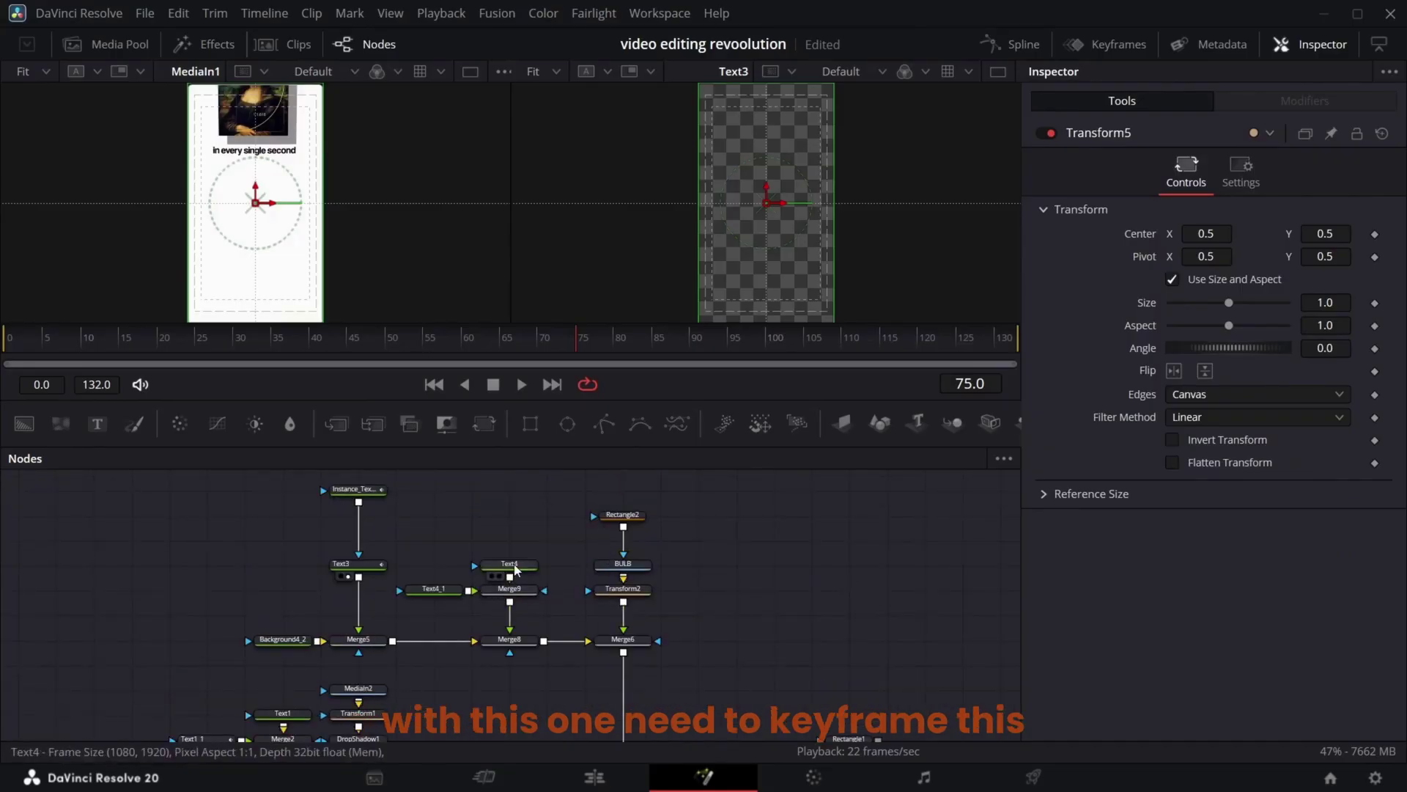
click(509, 564)
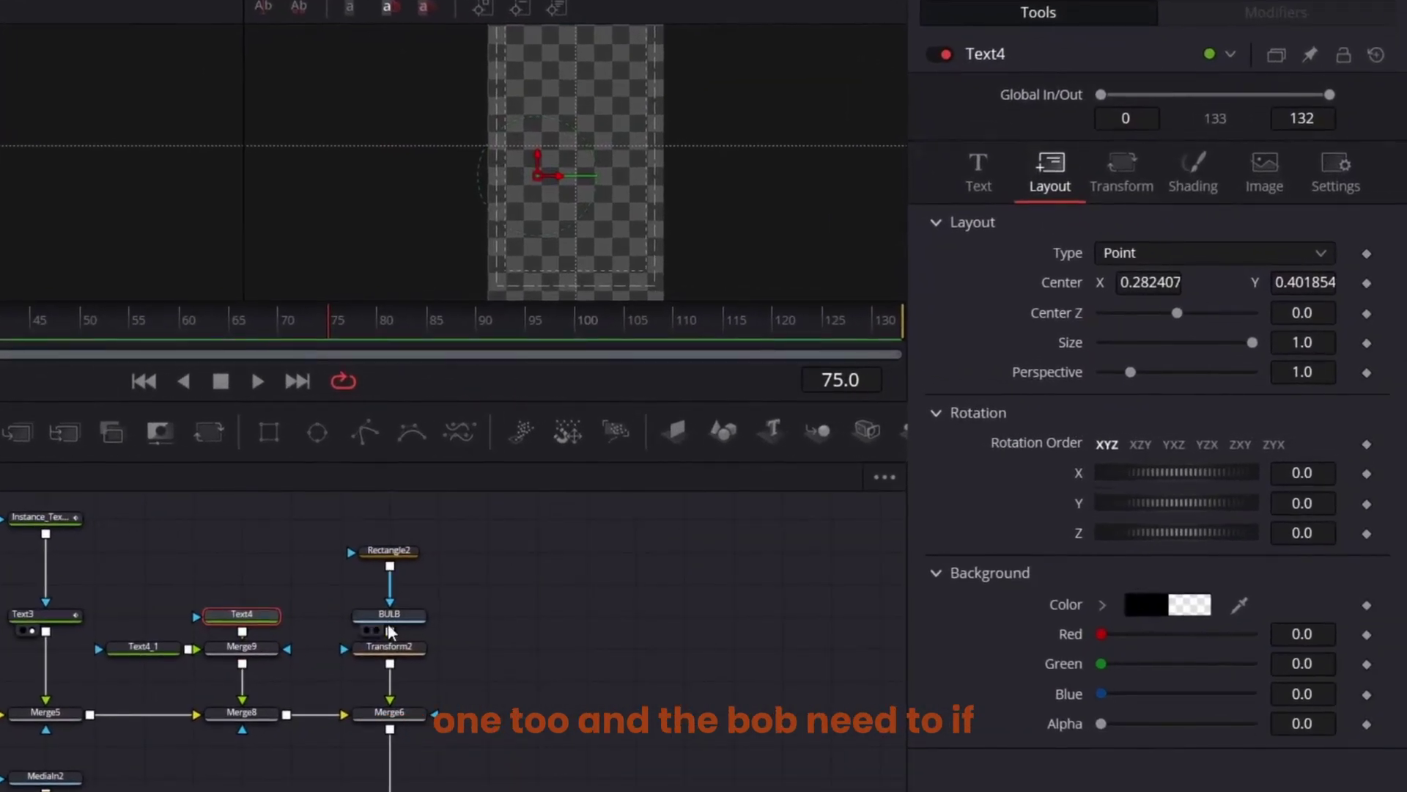
drag(391, 327, 710, 334)
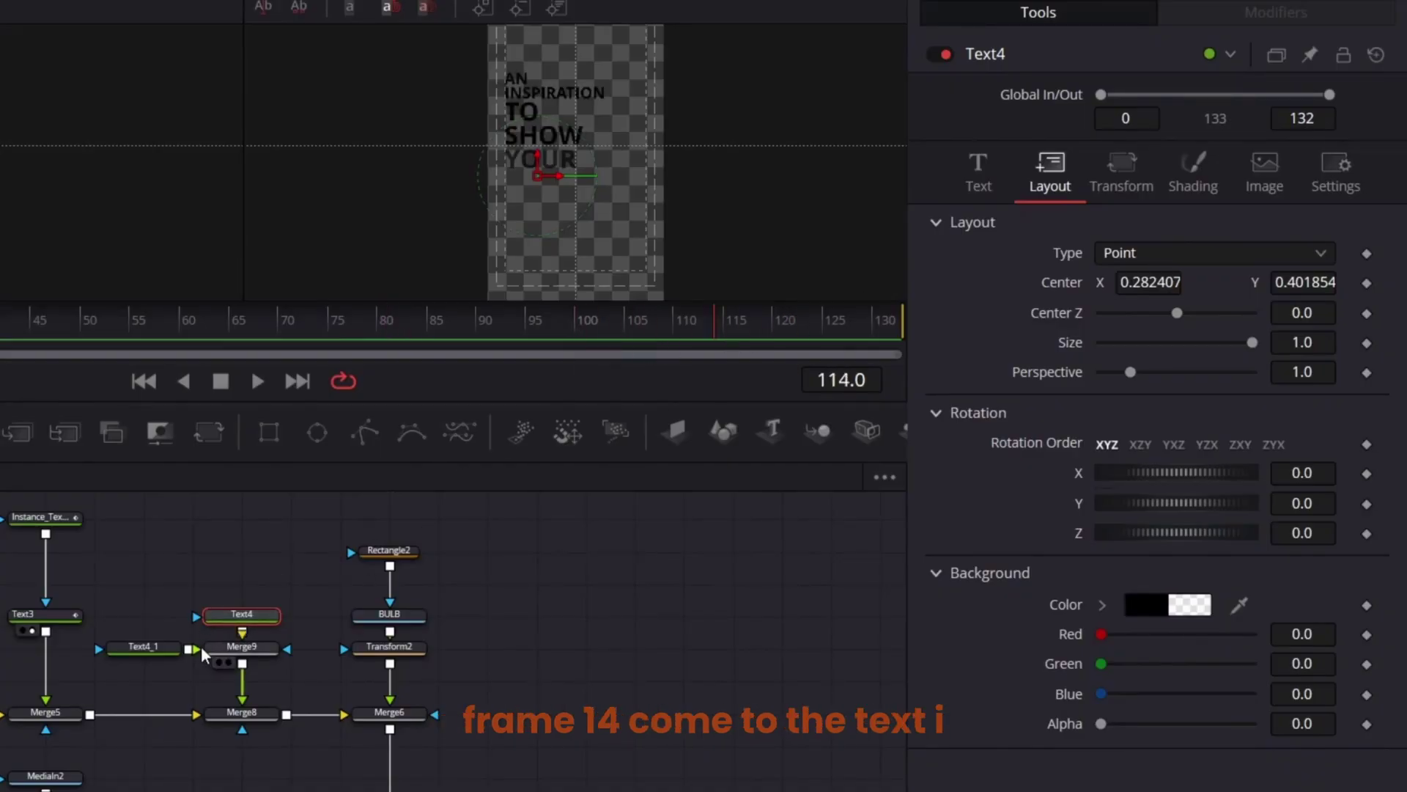
click(978, 176)
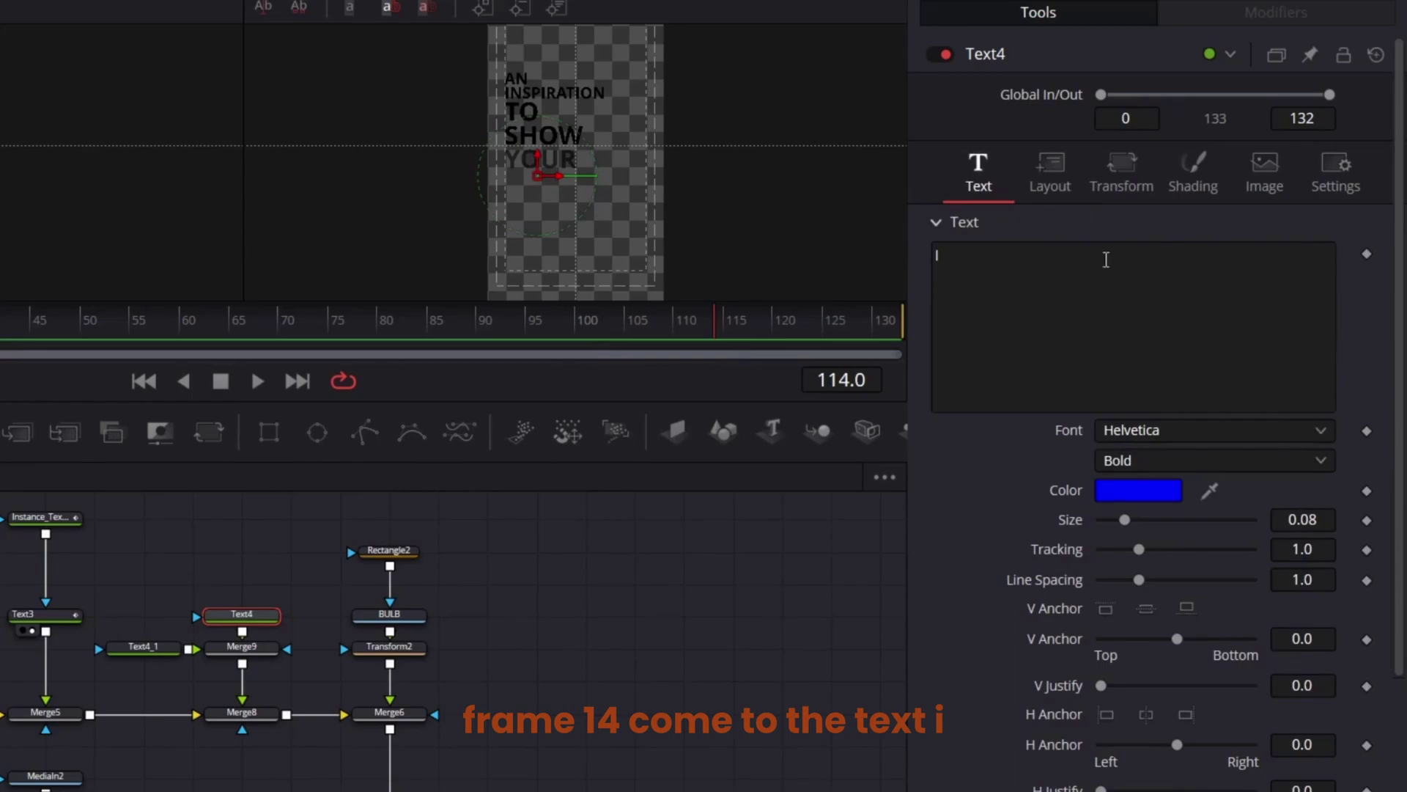
click(1193, 174)
click(1366, 416)
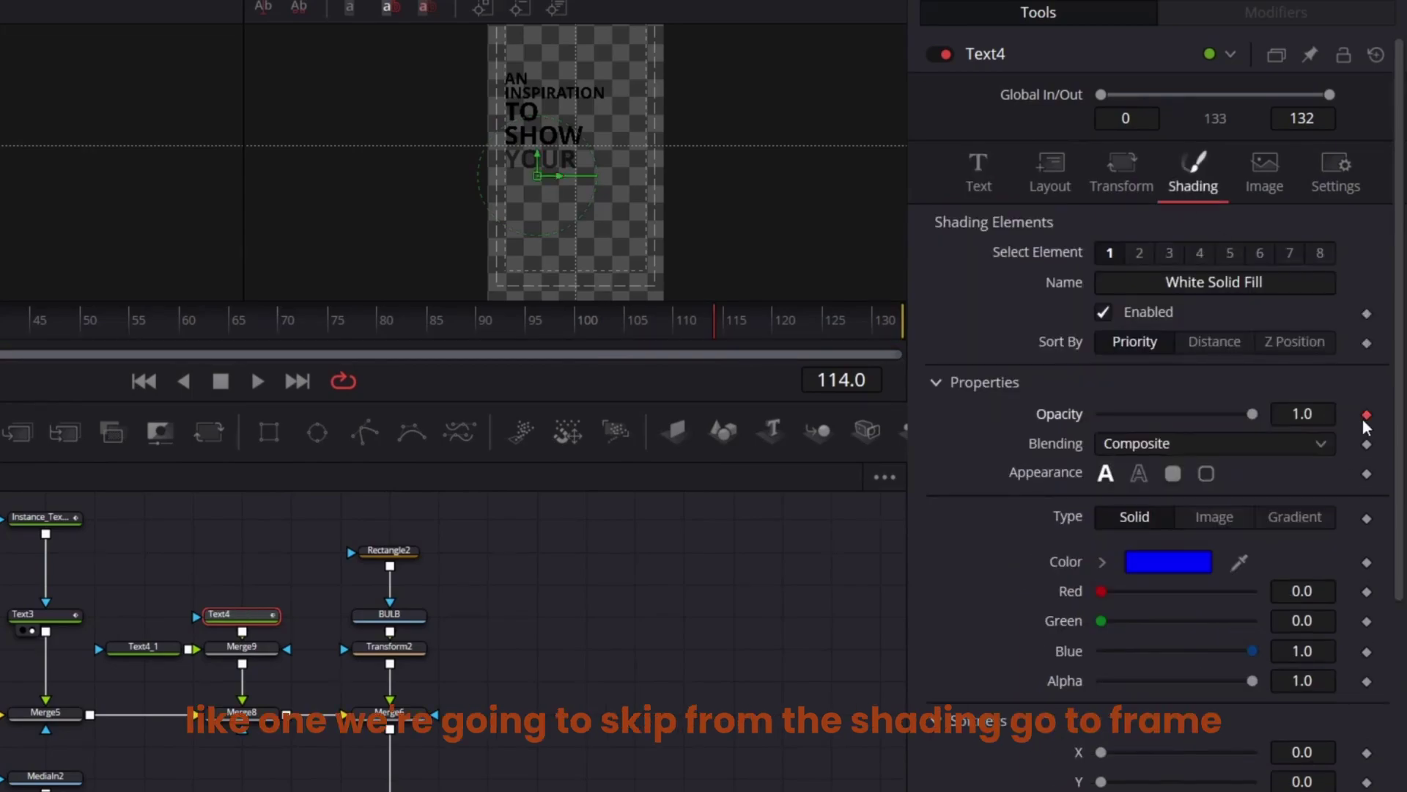
key(Right)
key(Right)
key(Right)
key(Right)
key(Right)
key(Right)
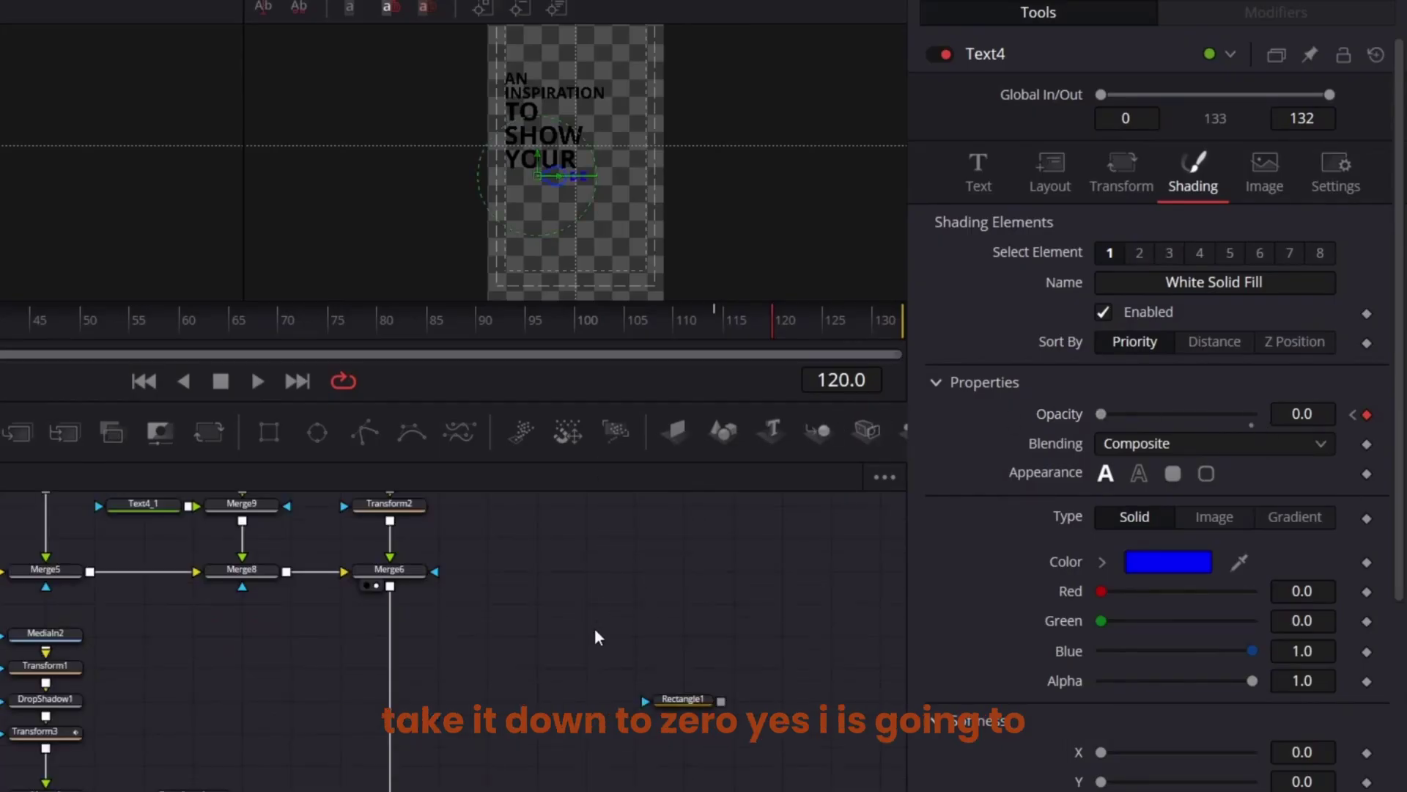
Keyframe the bulb's Blend in Merge6 from 0.0 at frame 118 to 1.0 at frame 122
click(595, 631)
key(Left)
key(Left)
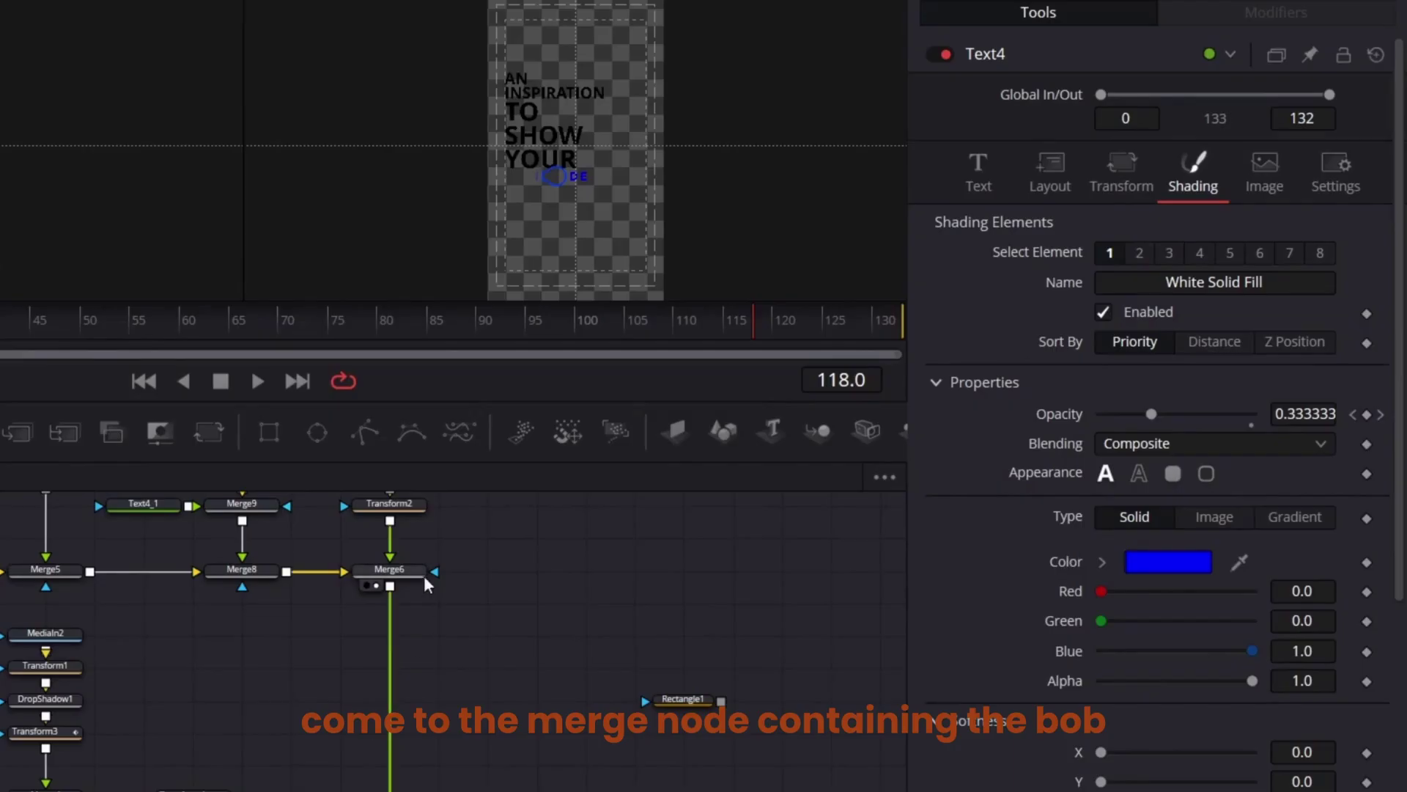
scroll(423, 575, up, 3)
click(389, 712)
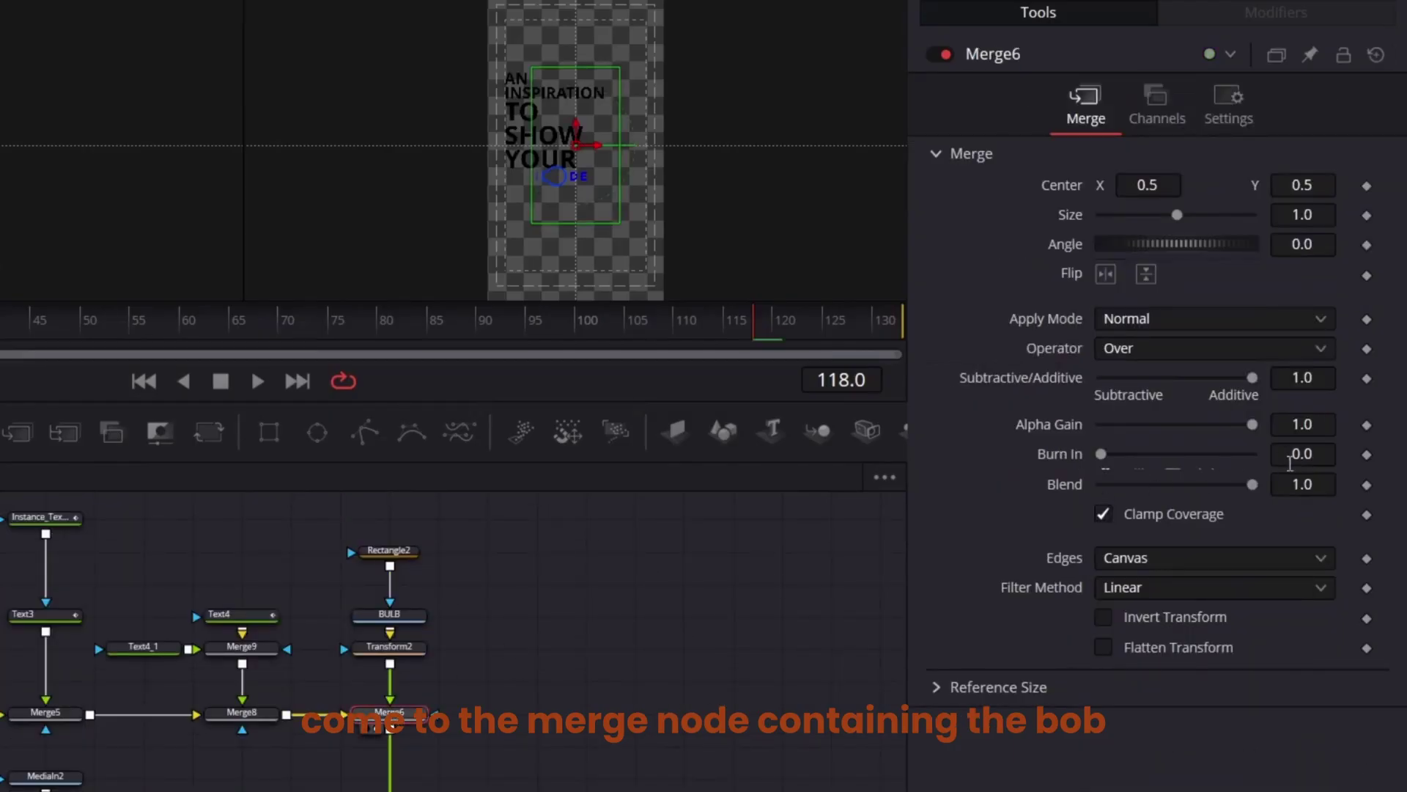
click(1367, 486)
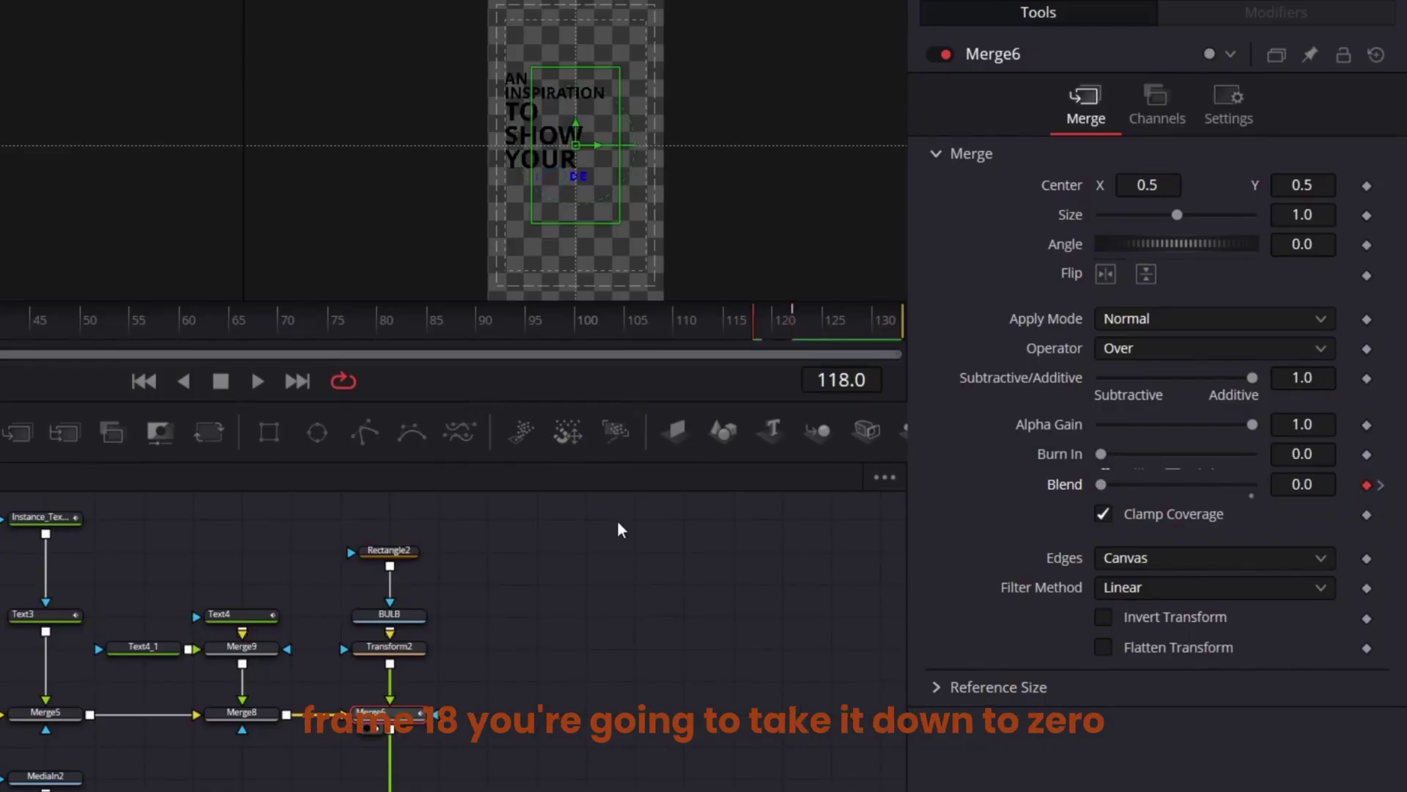
Add a Follower modifier to Text4_1's DE text and keyframe its shading opacity from 0.0 at frame 120 to 1.0 at frame 122
click(143, 646)
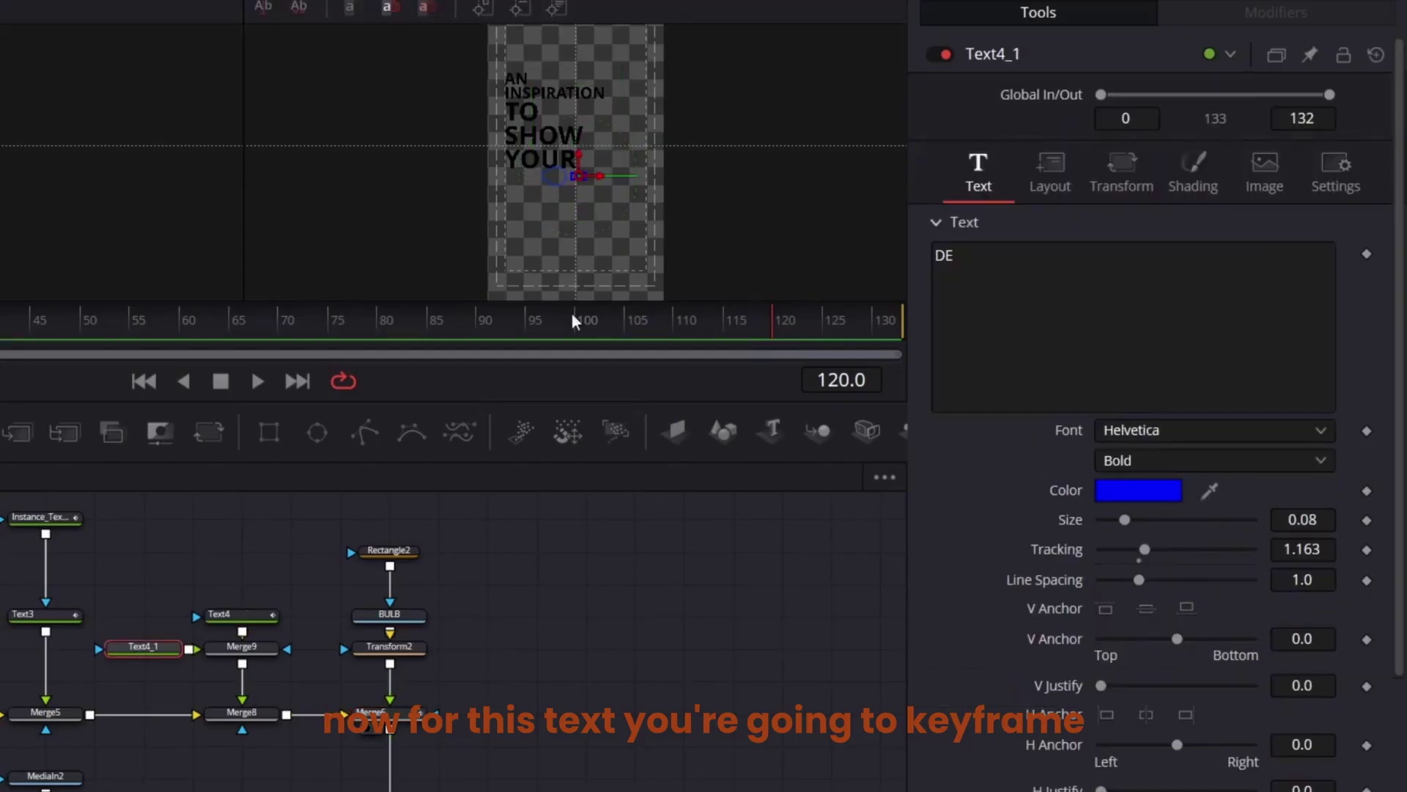
right_click(1155, 307)
click(1180, 449)
click(1229, 107)
click(1367, 347)
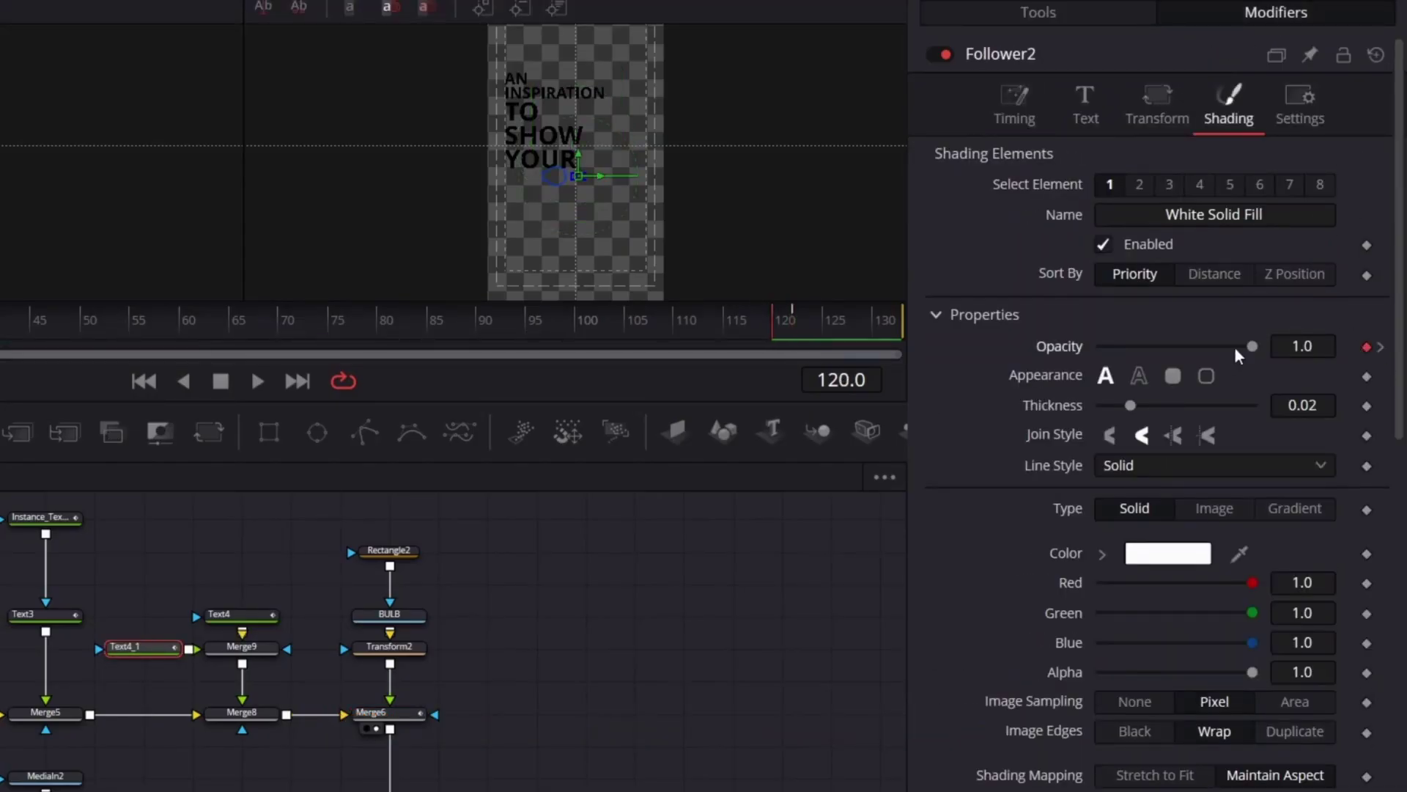
Set Follower2's delay between each character to 1.67 and scrub through the DE reveal
click(1015, 106)
click(305, 71)
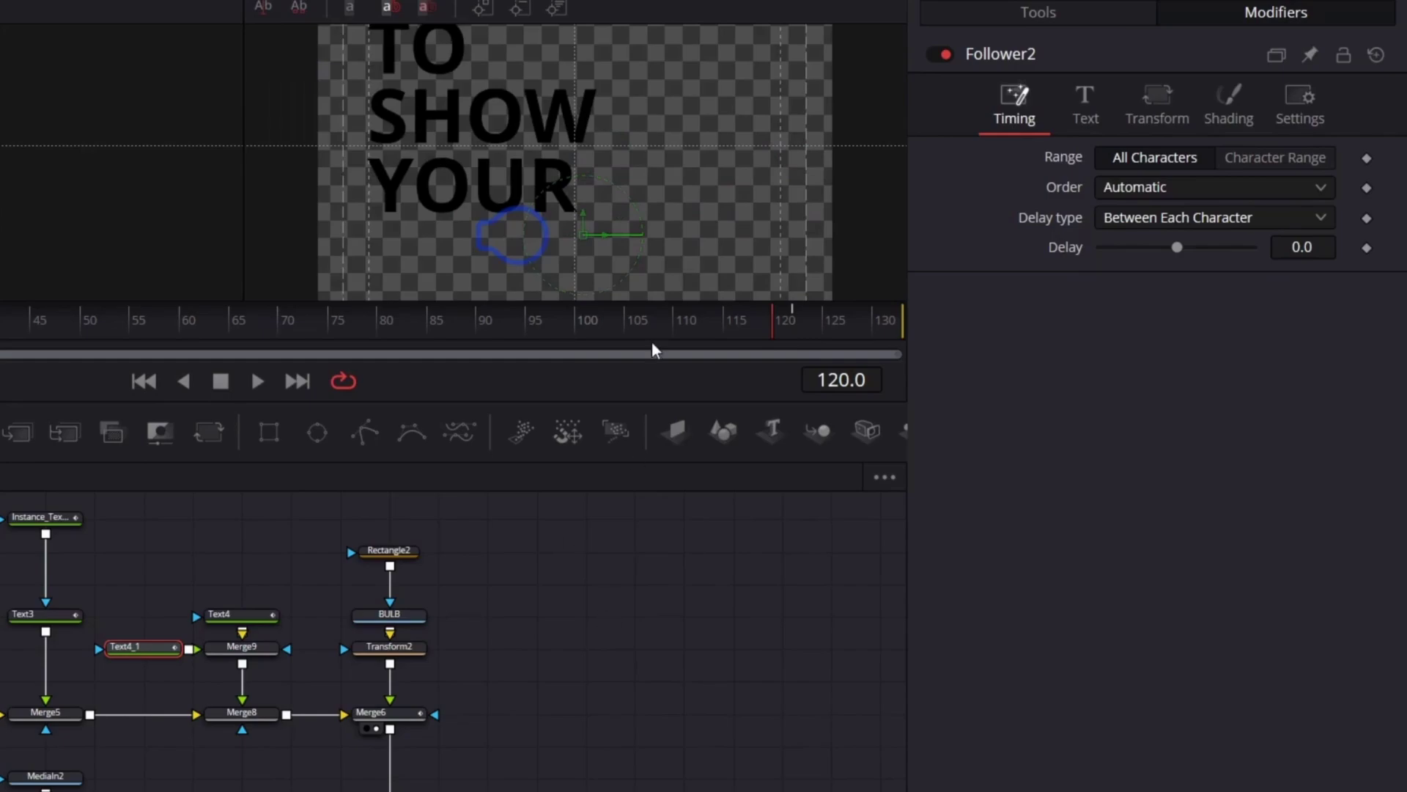
mouse_move(782, 332)
mouse_down()
mouse_move(816, 333)
mouse_move(793, 332)
mouse_up()
drag(1176, 248, 1179, 247)
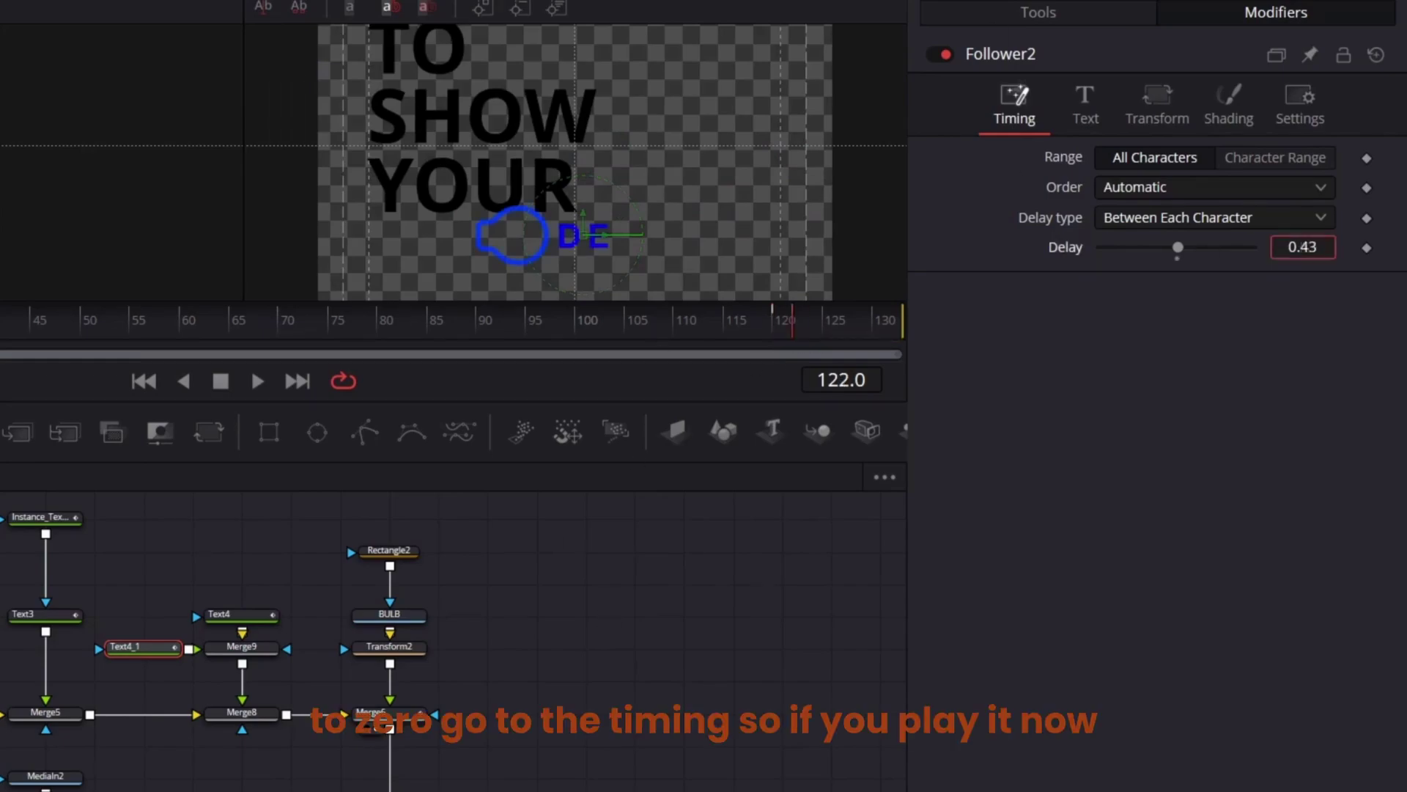
drag(1178, 247, 1182, 248)
mouse_move(784, 333)
mouse_down()
mouse_move(553, 355)
mouse_move(792, 344)
mouse_up()
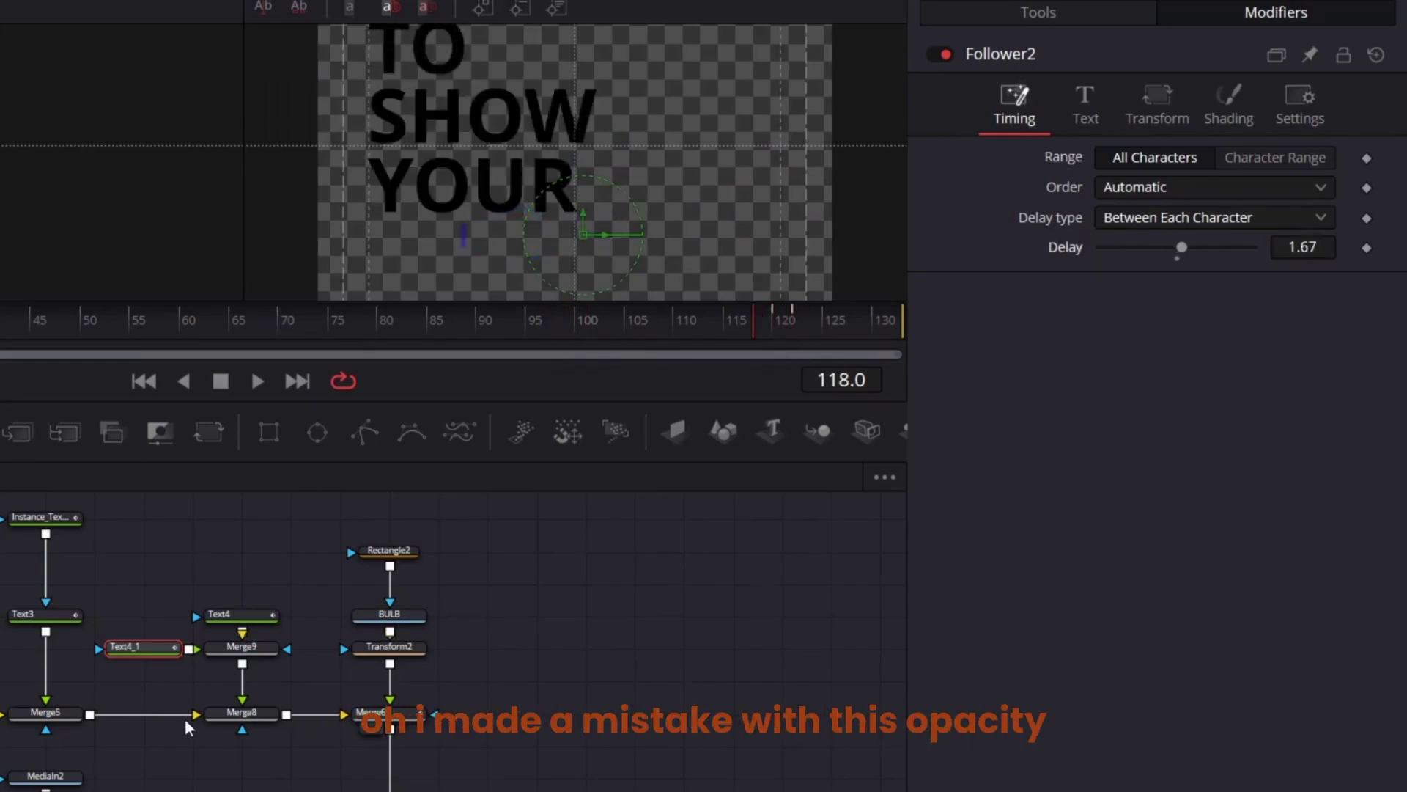
Reverse Text4's opacity keyframes so the letter I goes from 0.0 at frame 114 to 1.0 at frame 120
click(249, 616)
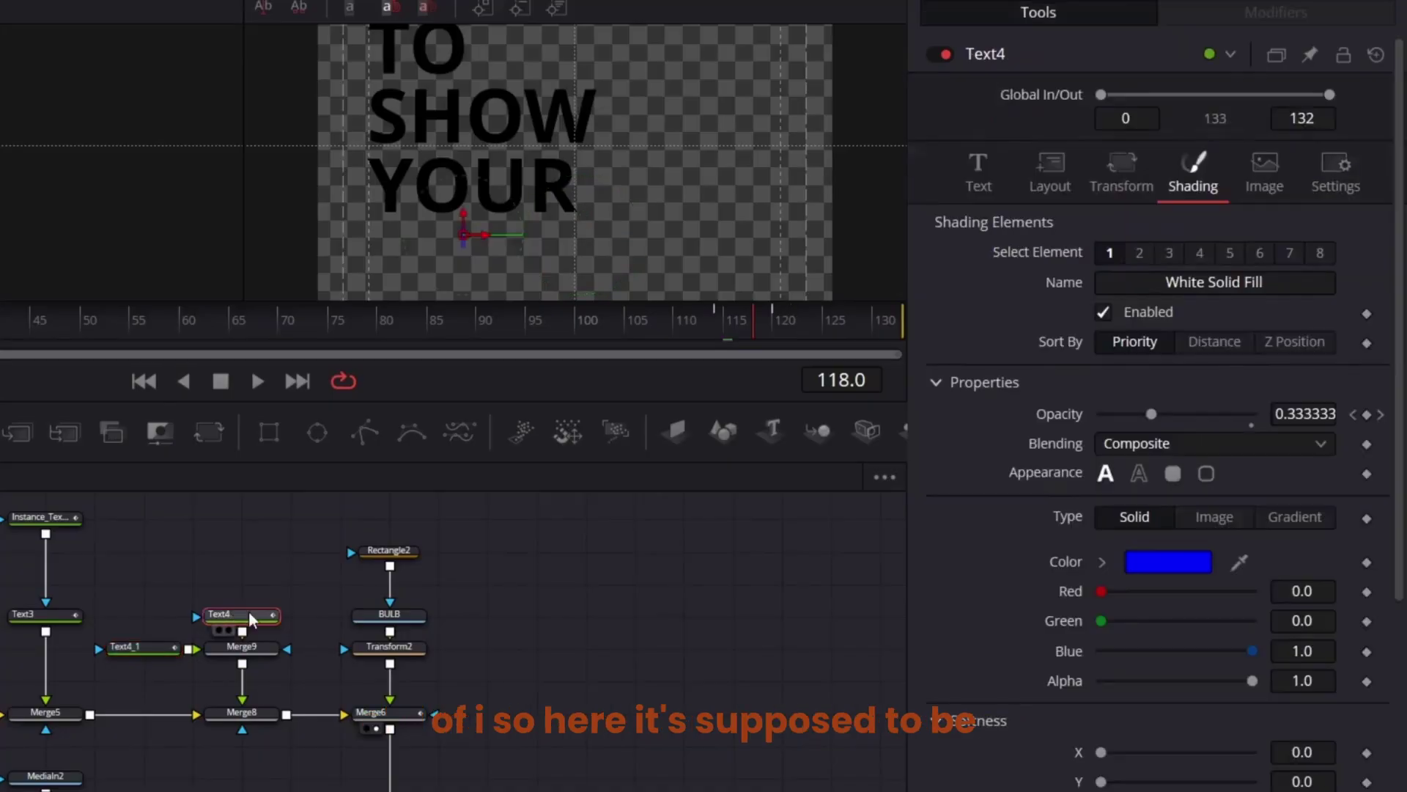
click(1353, 415)
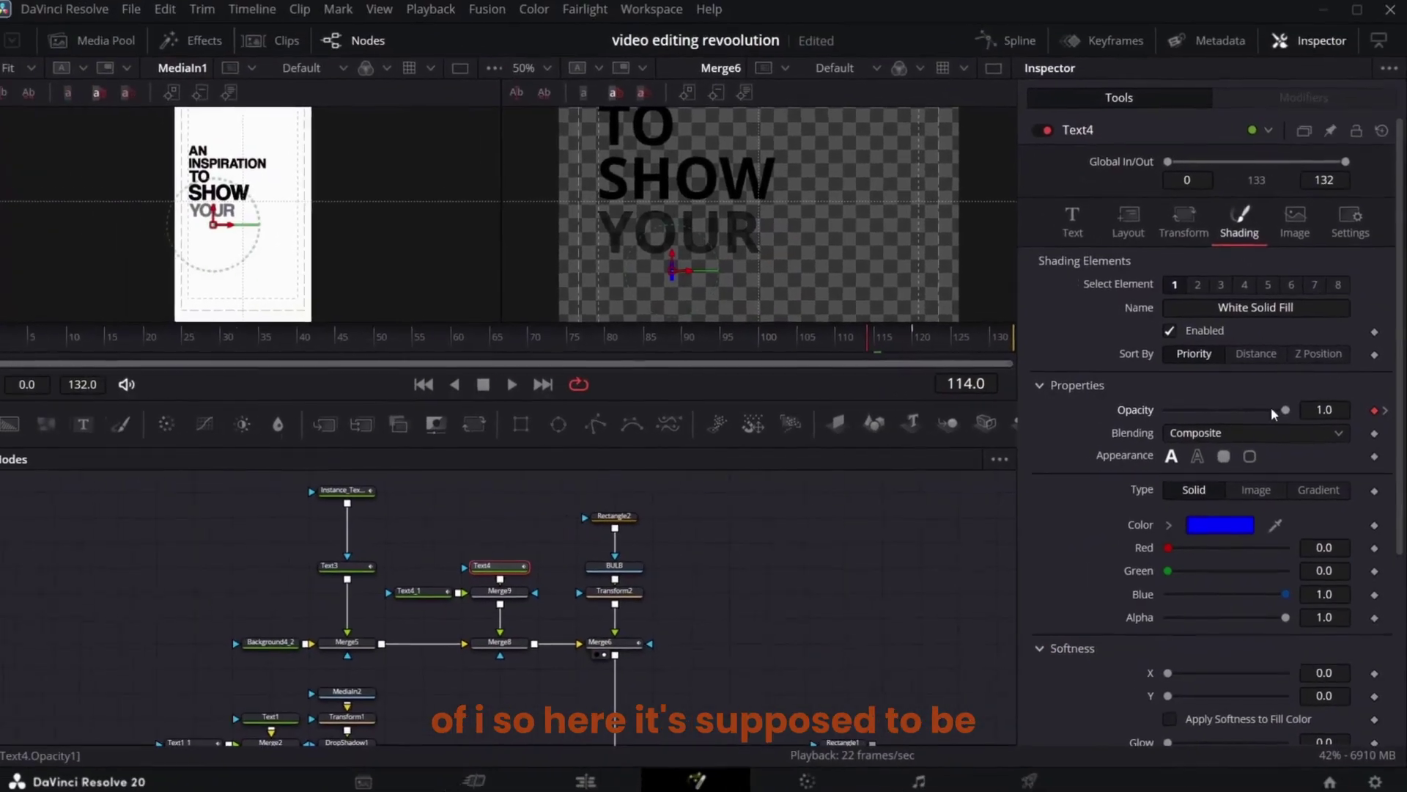
drag(1251, 414, 960, 413)
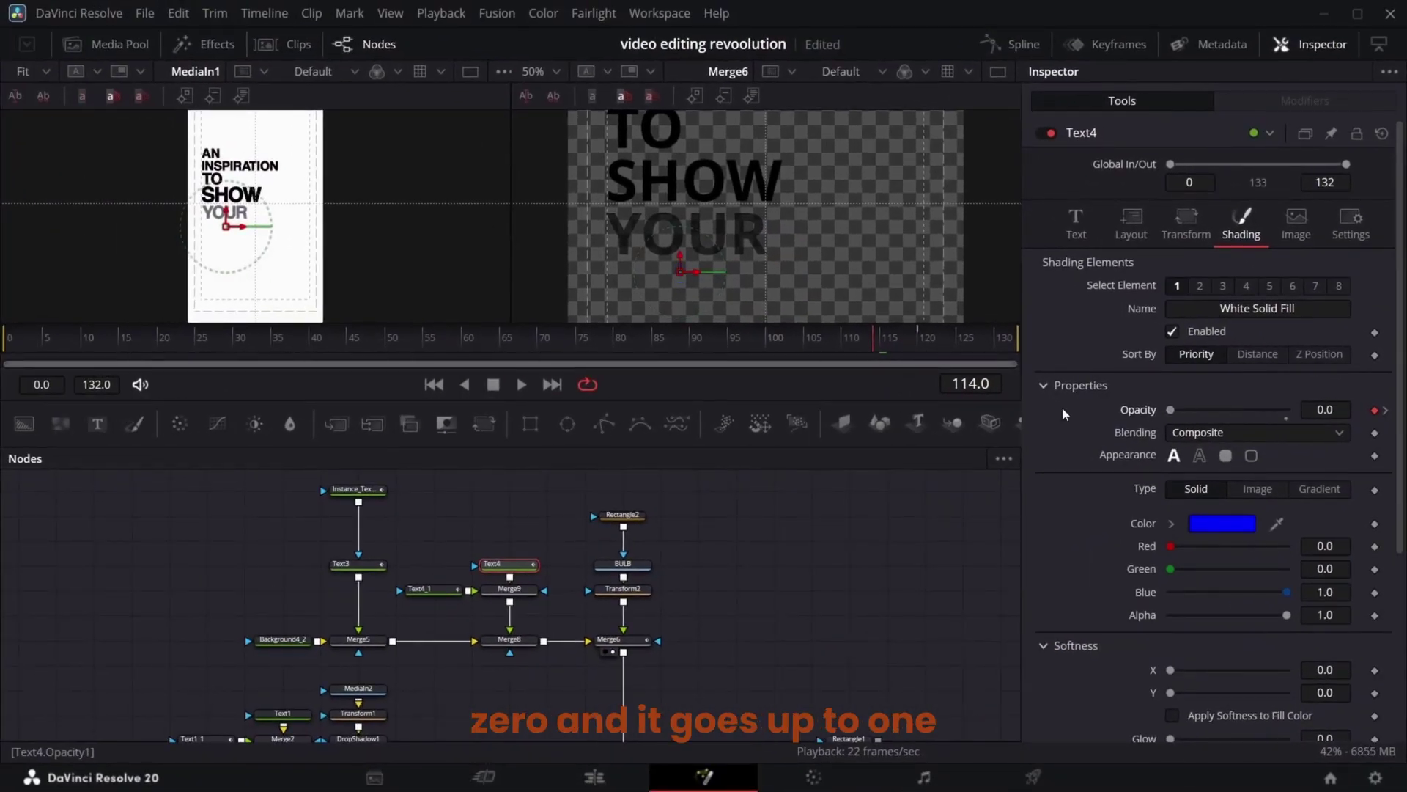
click(1386, 411)
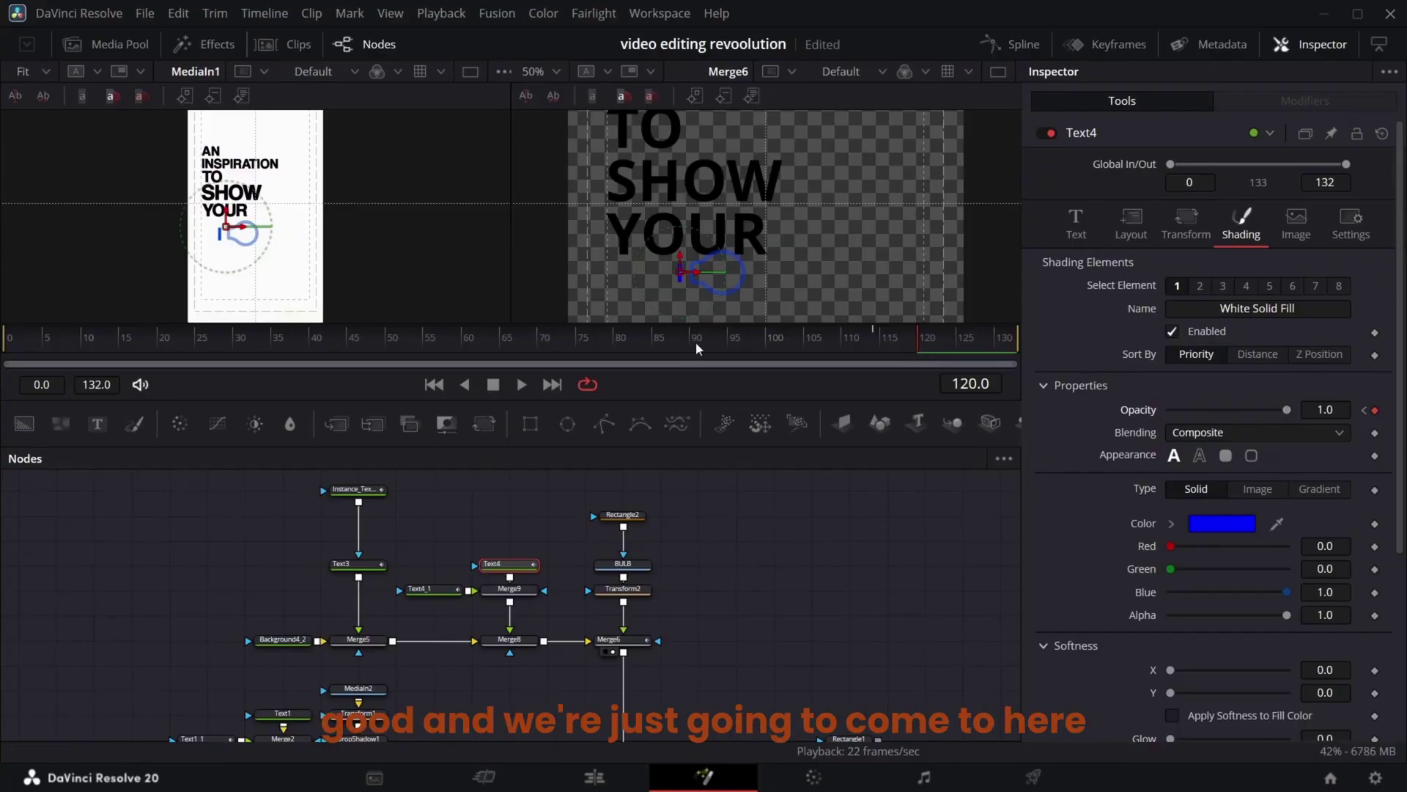
Align the letters with the bulb by setting the layout center Y to 0.393854 in Text4 and 0.392854 in Text4_1
click(434, 588)
click(1131, 224)
drag(1335, 308, 1324, 308)
click(508, 565)
click(1131, 224)
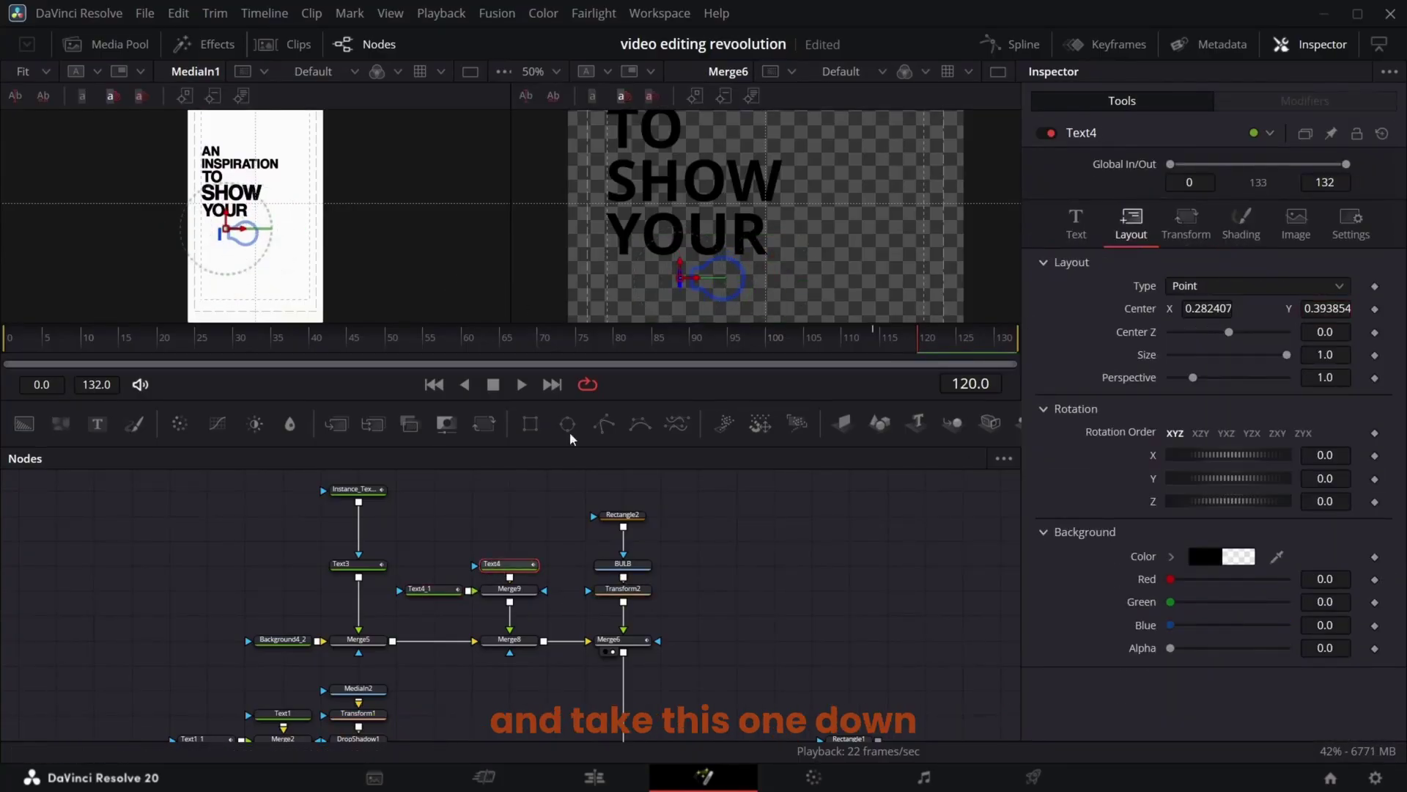
drag(919, 346, 951, 353)
click(434, 588)
drag(1322, 308, 1330, 308)
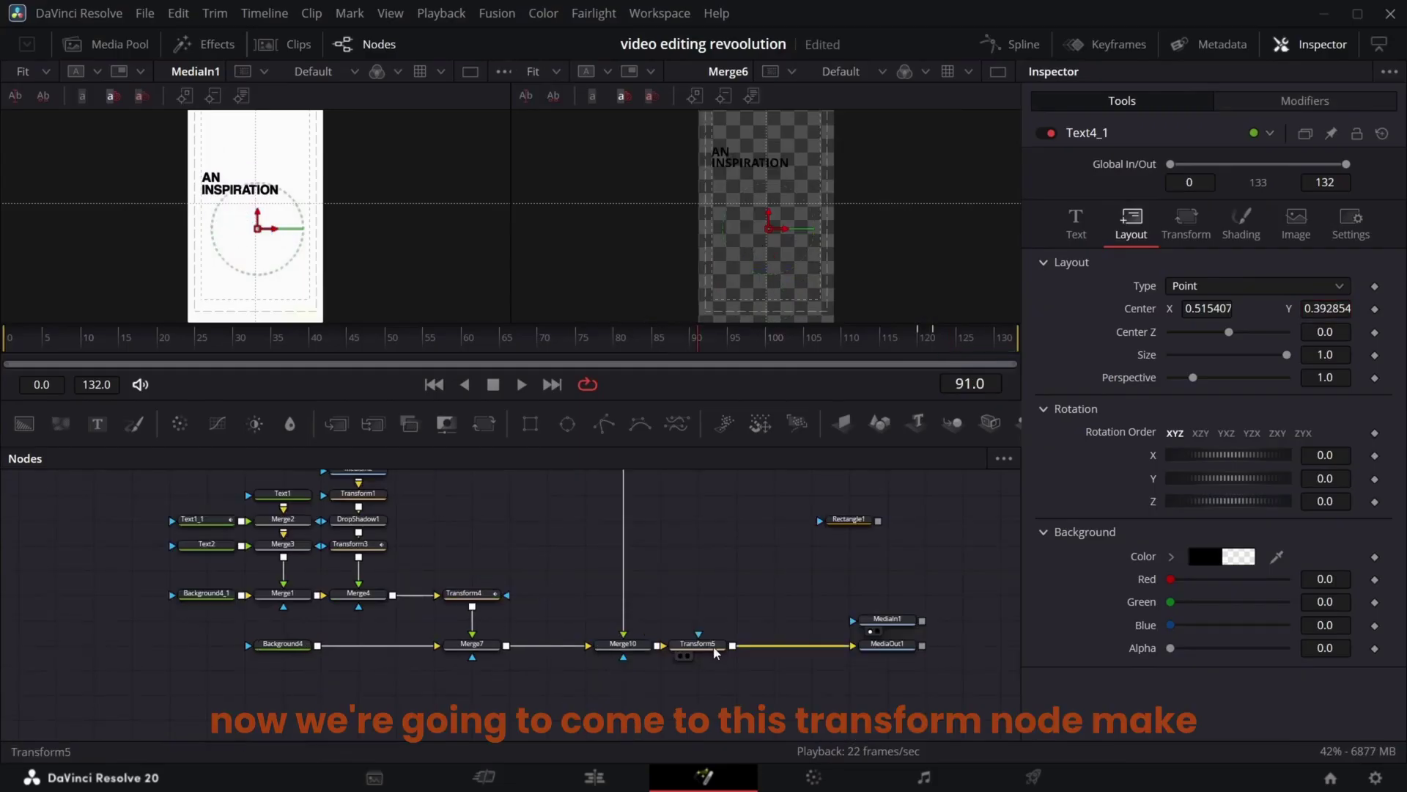
Show MediaOut1 in the second viewer and insert a Transform node on the branch directly after Merge6
click(714, 648)
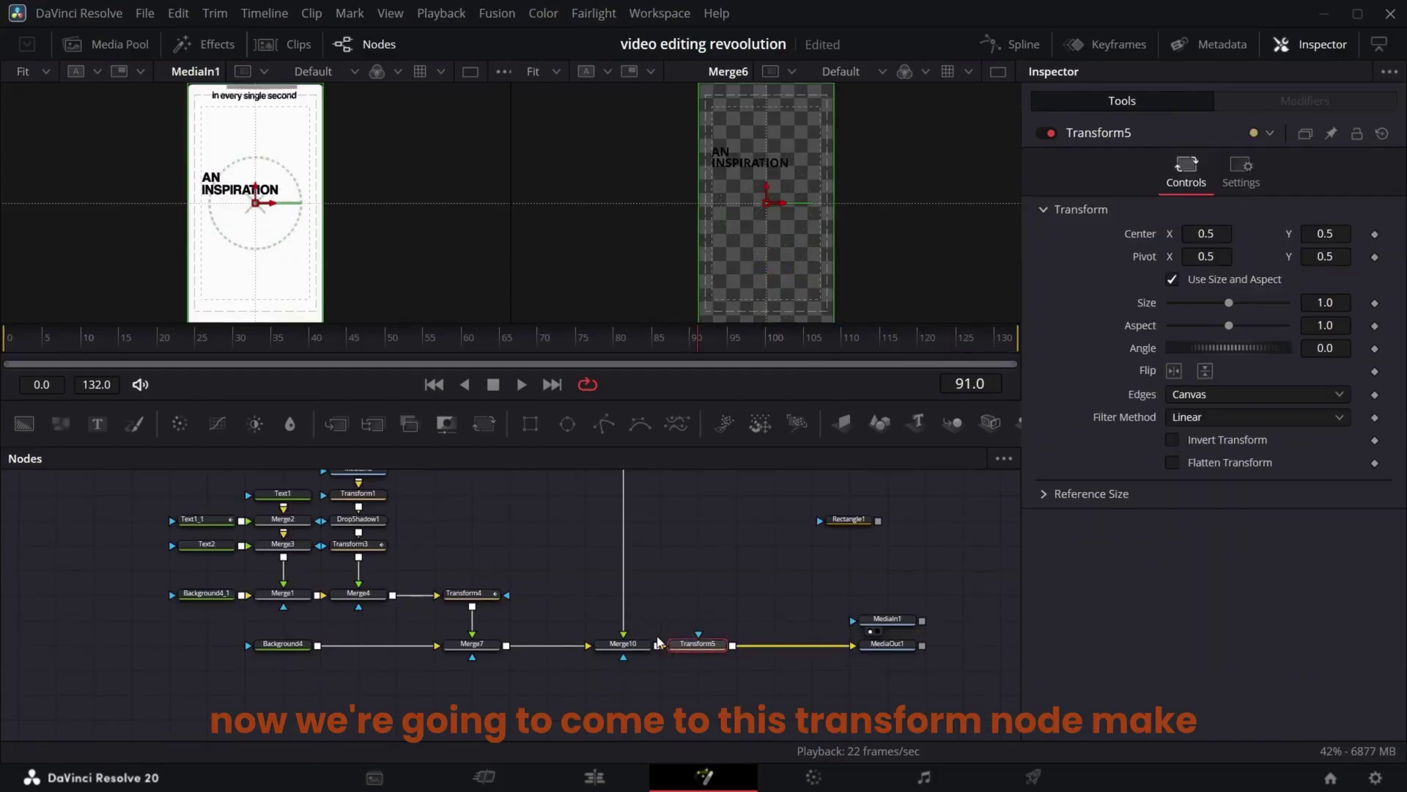
click(877, 655)
scroll(807, 623, up, 3)
click(641, 529)
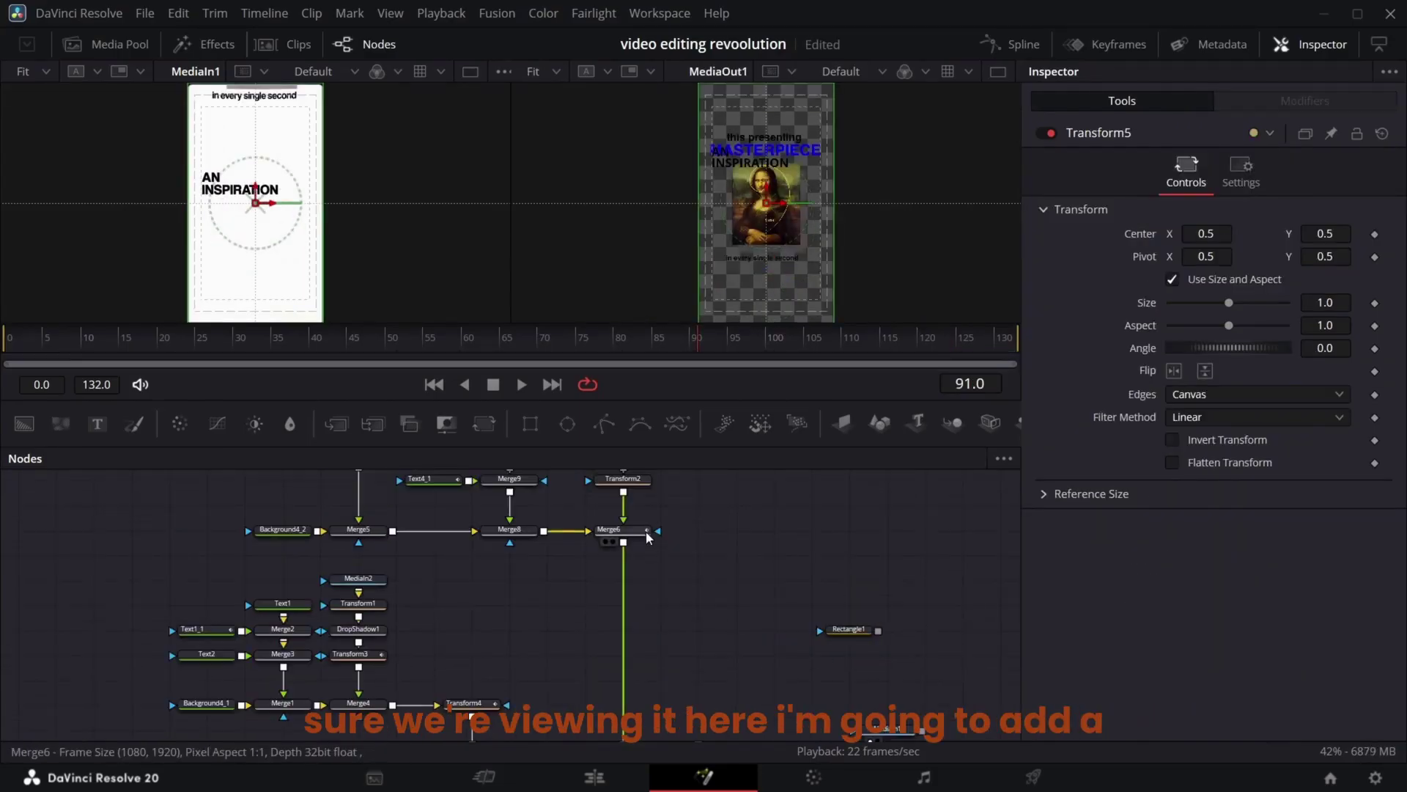
click(484, 424)
scroll(669, 562, down, 3)
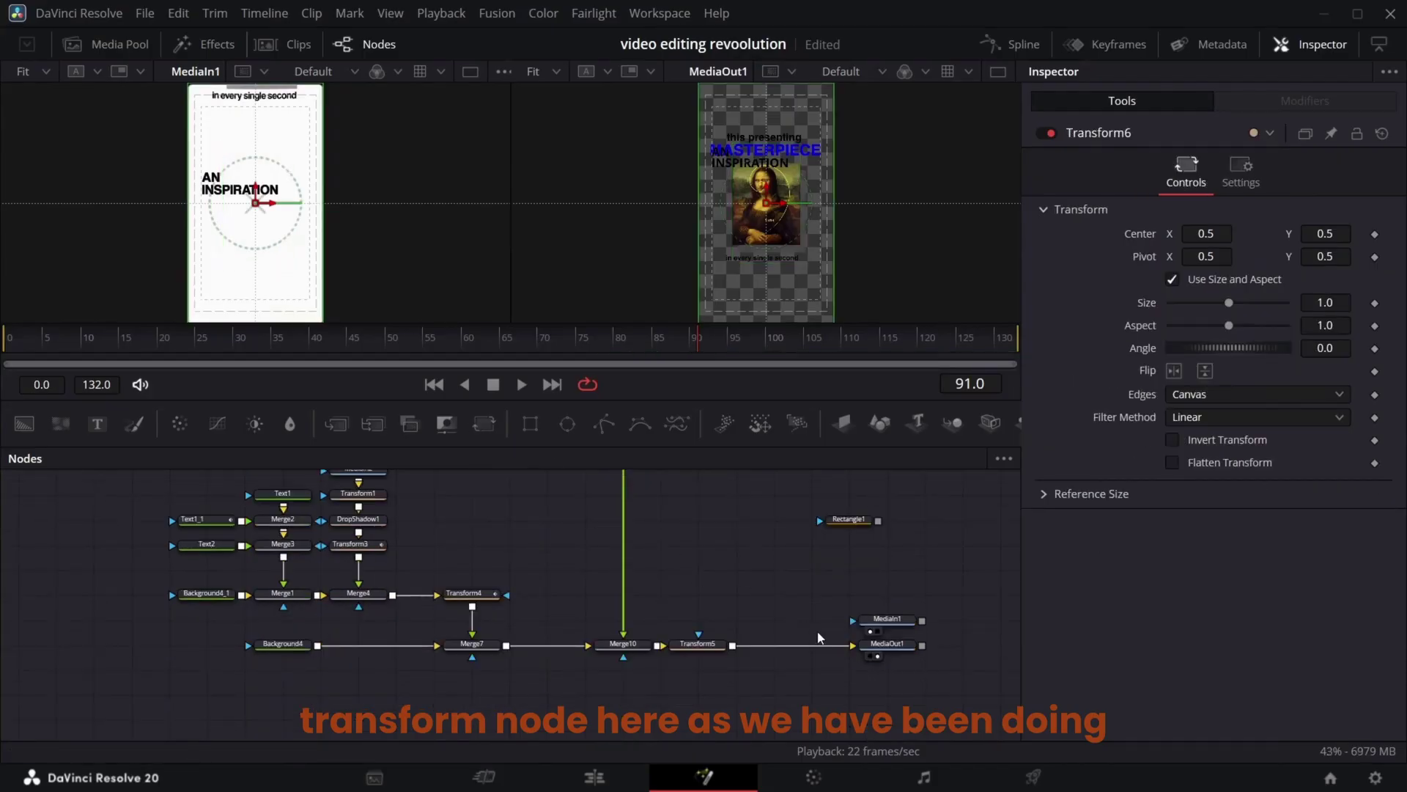
Keyframe Transform5's center Y from 0.5 at frame 55 to 1.258 at frame 120
click(697, 644)
drag(697, 350, 435, 367)
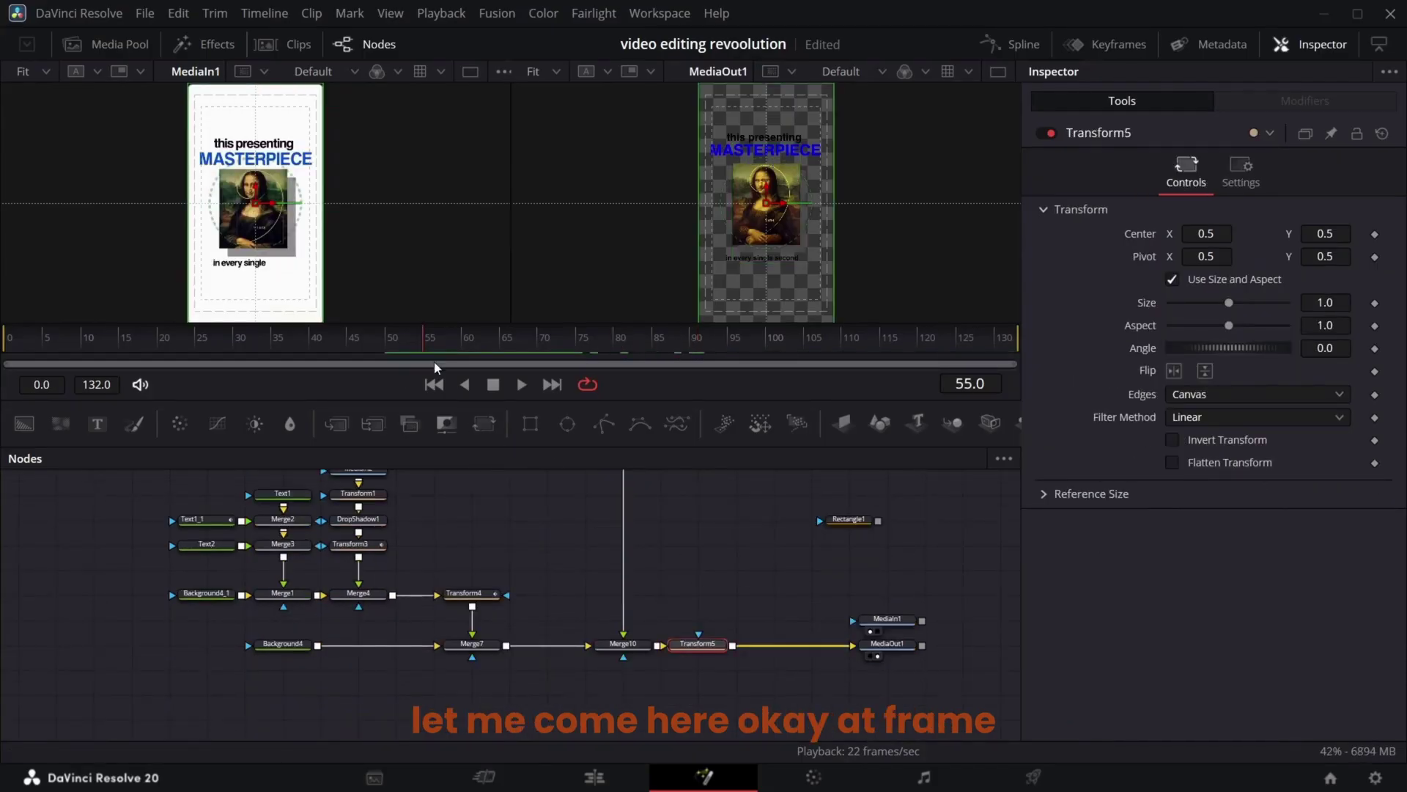
click(1375, 234)
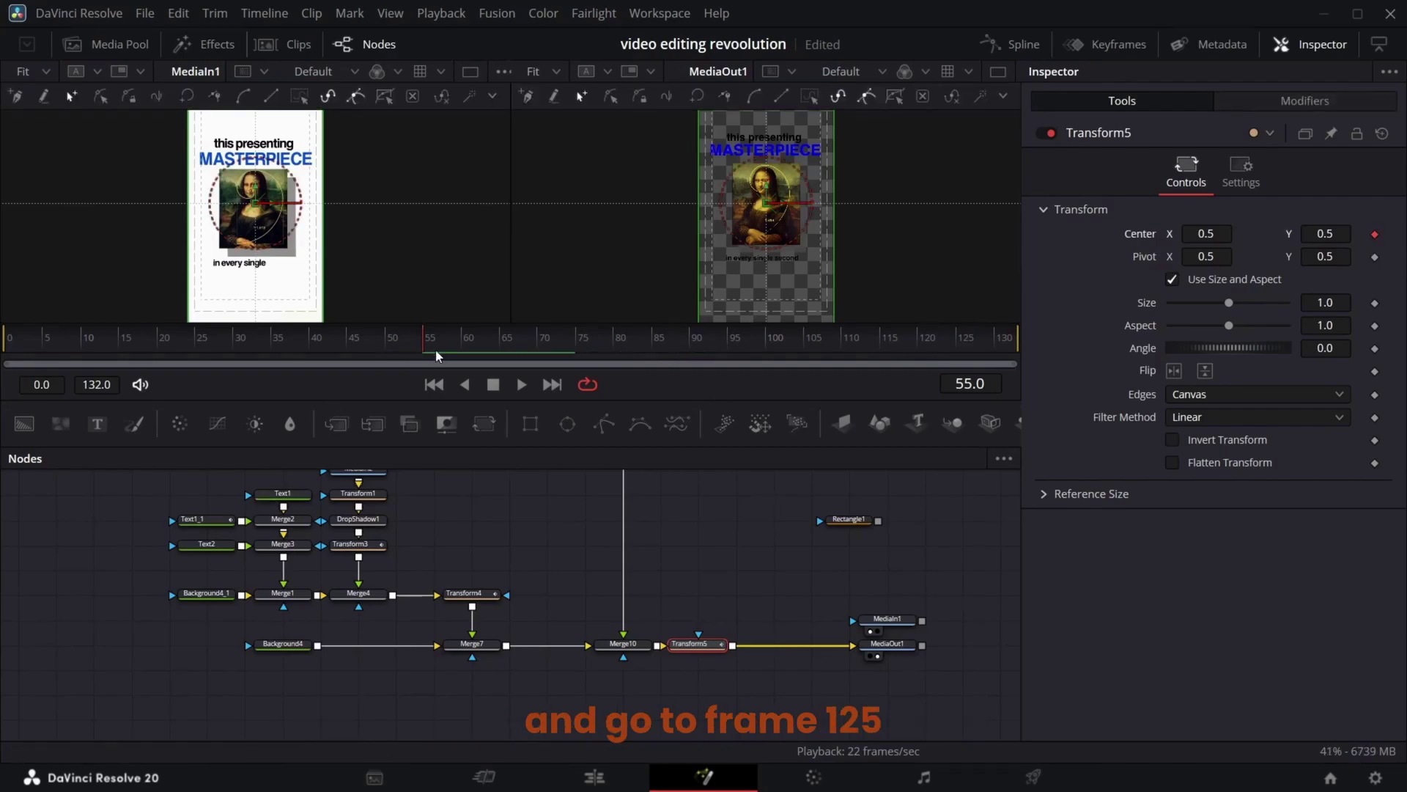
drag(438, 356, 637, 353)
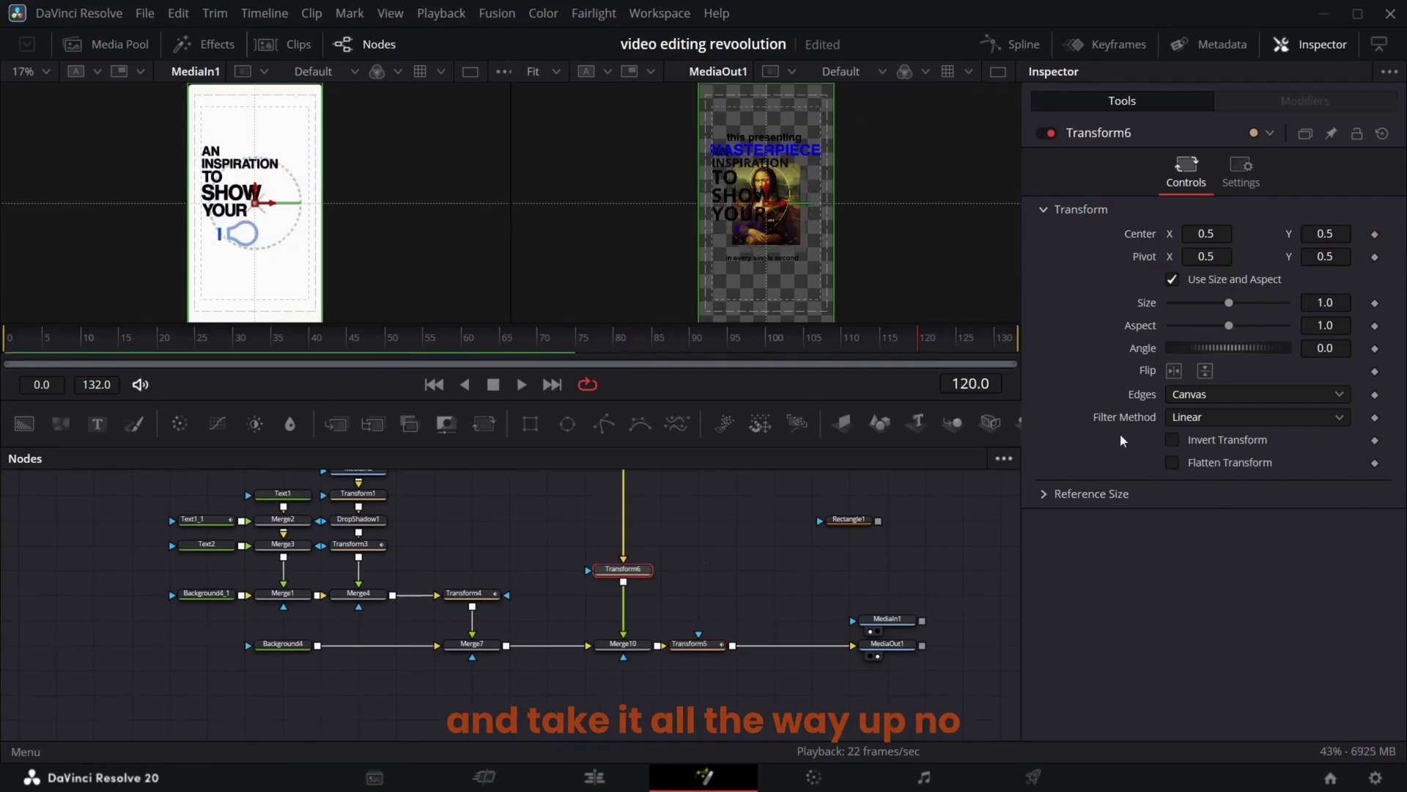
drag(1312, 233, 1347, 233)
click(707, 646)
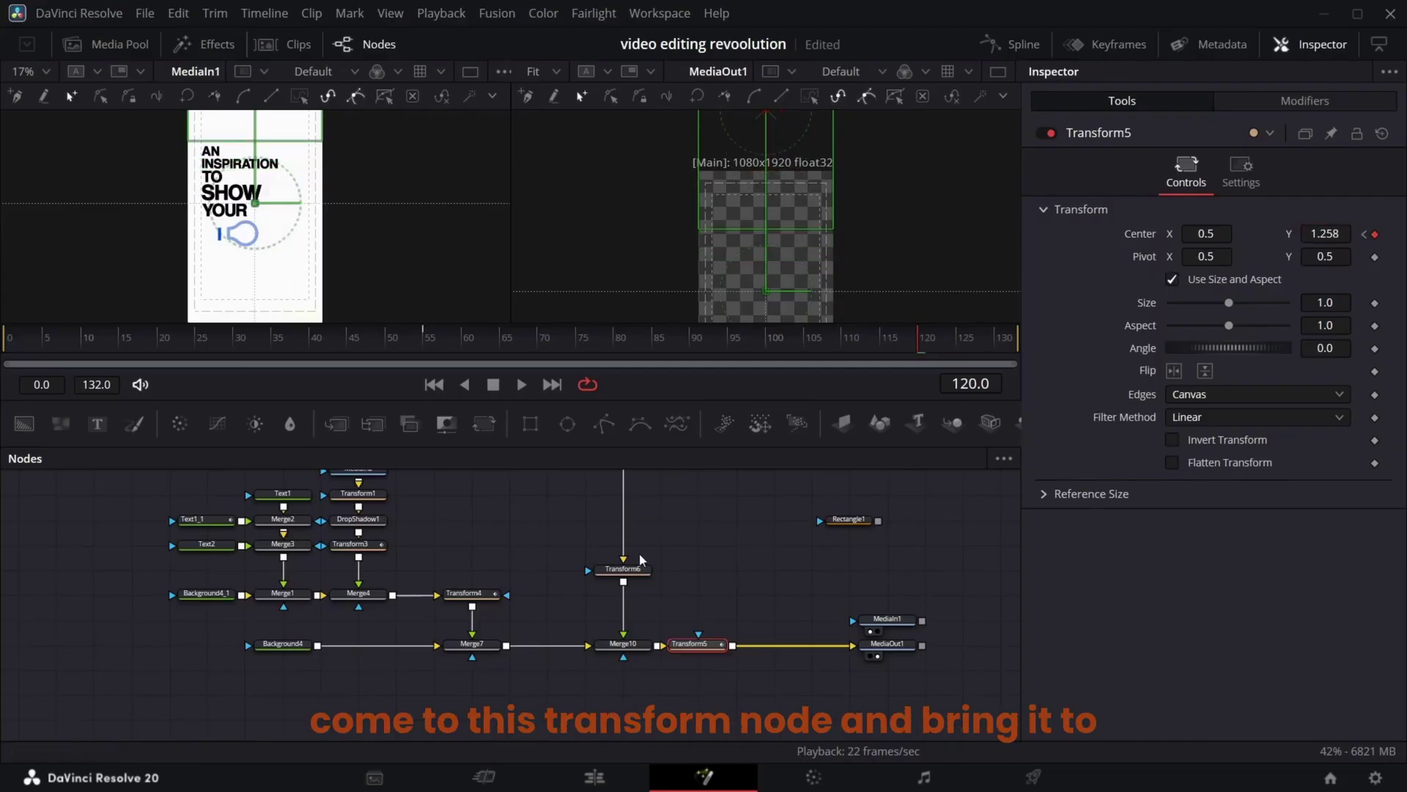
Set Transform6's center Y to -0.246 to lower the bulb scene, and preview the transition
click(623, 569)
mouse_move(1309, 235)
mouse_down()
mouse_move(1268, 234)
mouse_move(1312, 233)
mouse_up()
scroll(866, 282, down, 1)
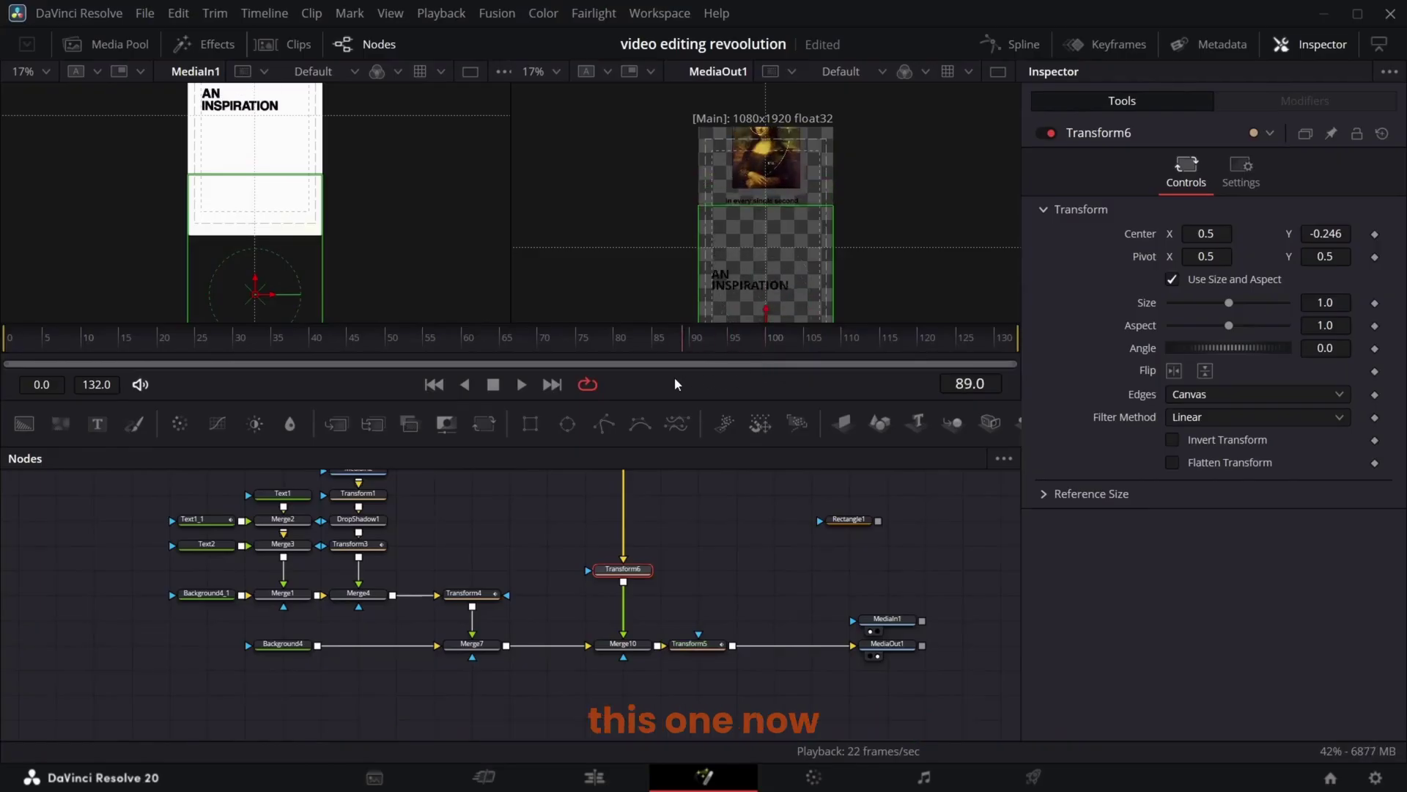
click(525, 384)
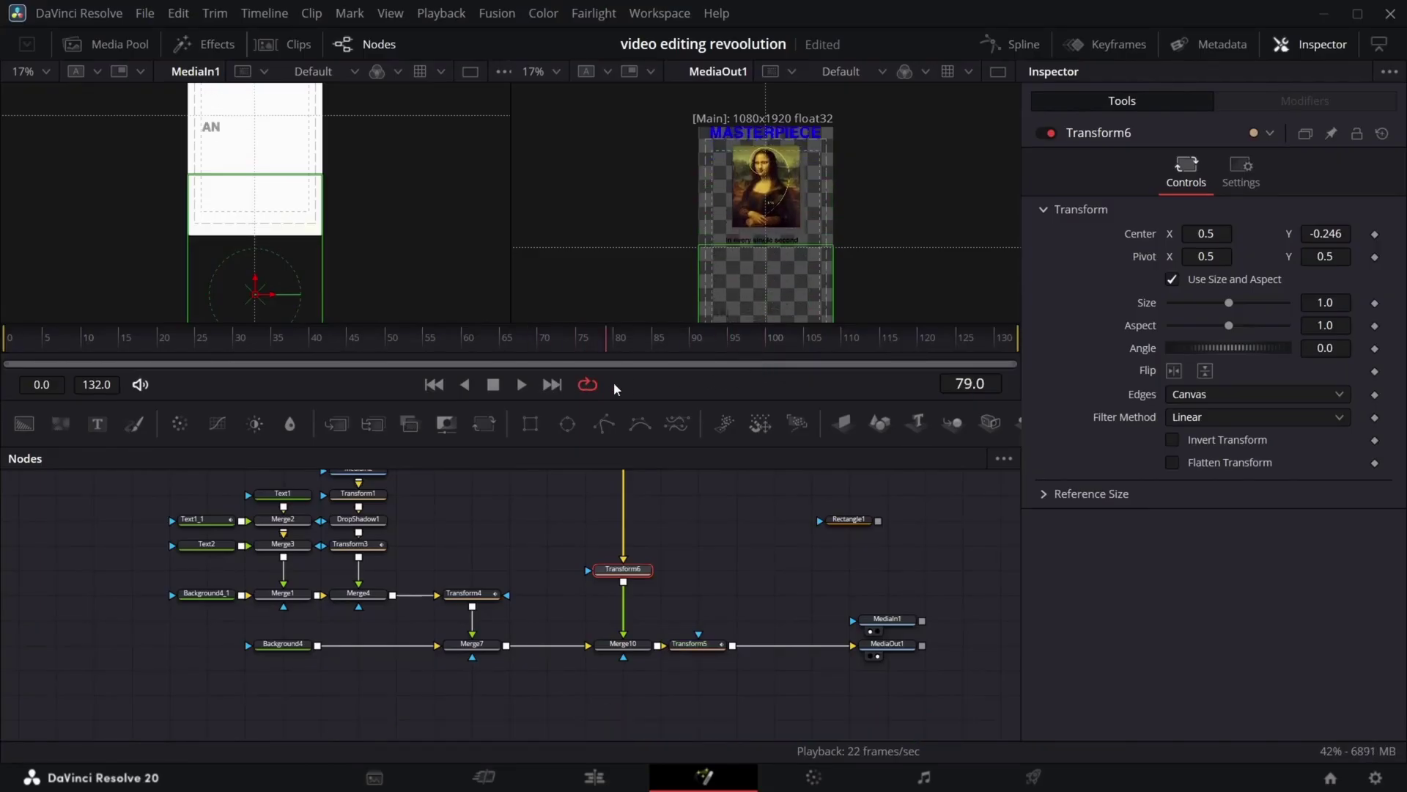
Apply a Cubic ease-out to the Transform5 center displacement curve in the spline editor
click(1013, 44)
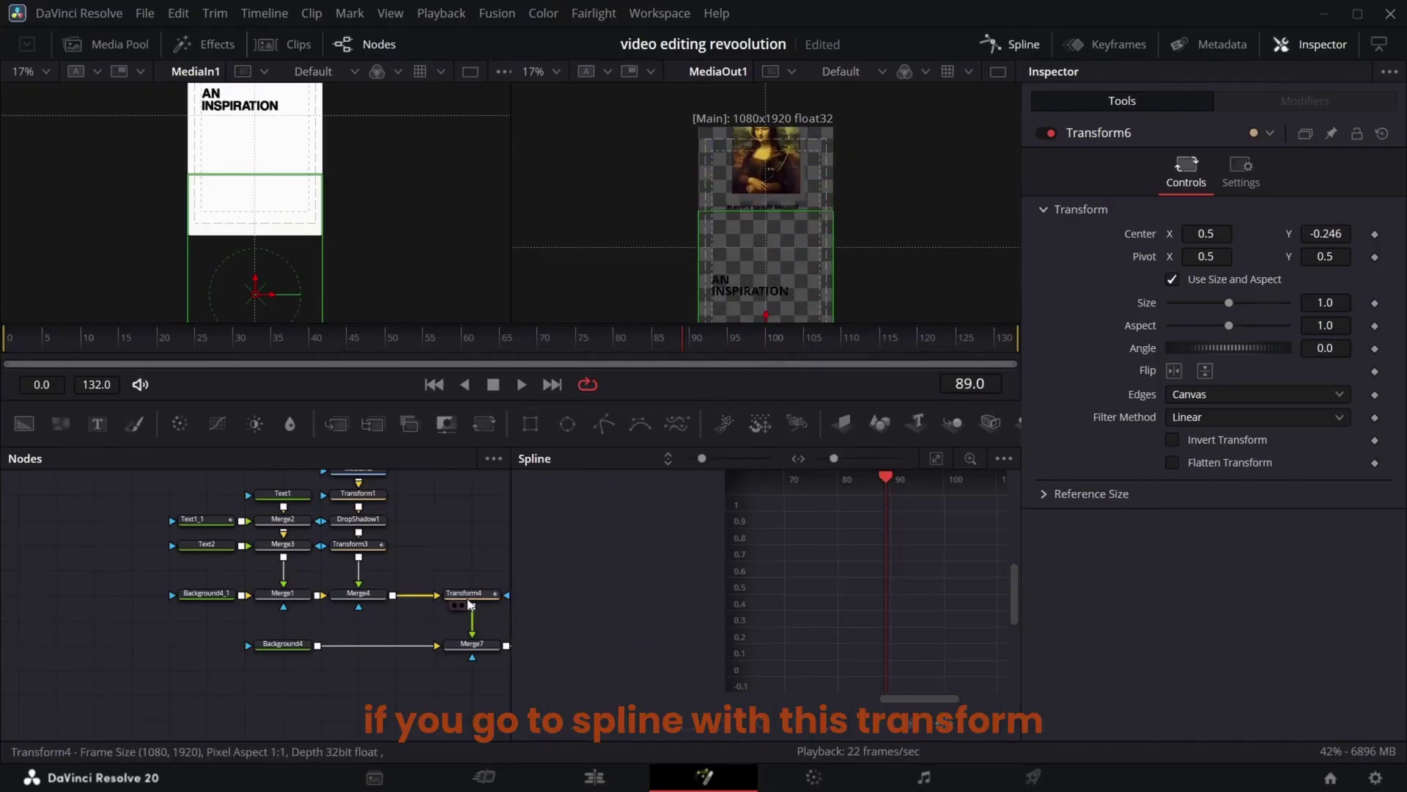
scroll(455, 610, right, 5)
click(440, 640)
click(540, 505)
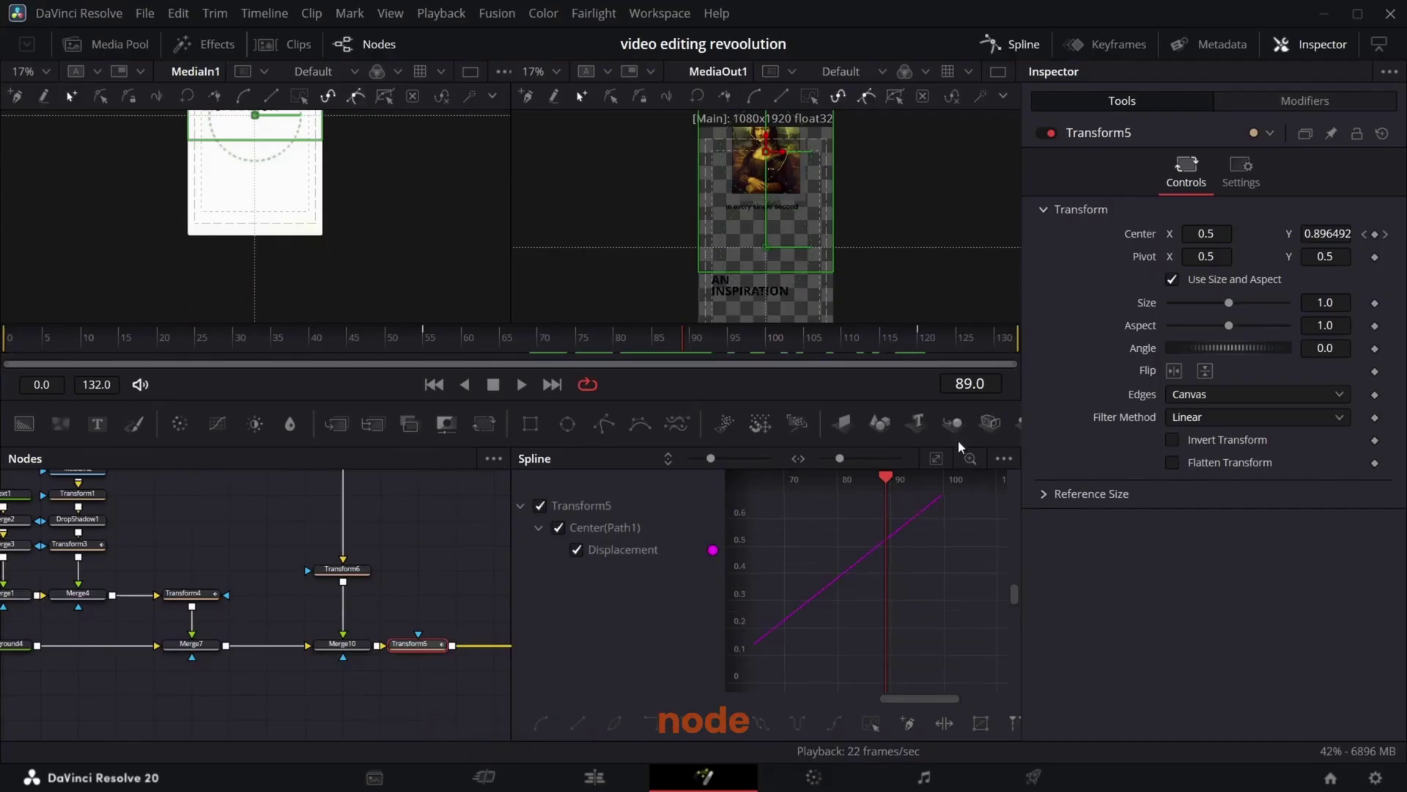
click(936, 458)
right_click(851, 648)
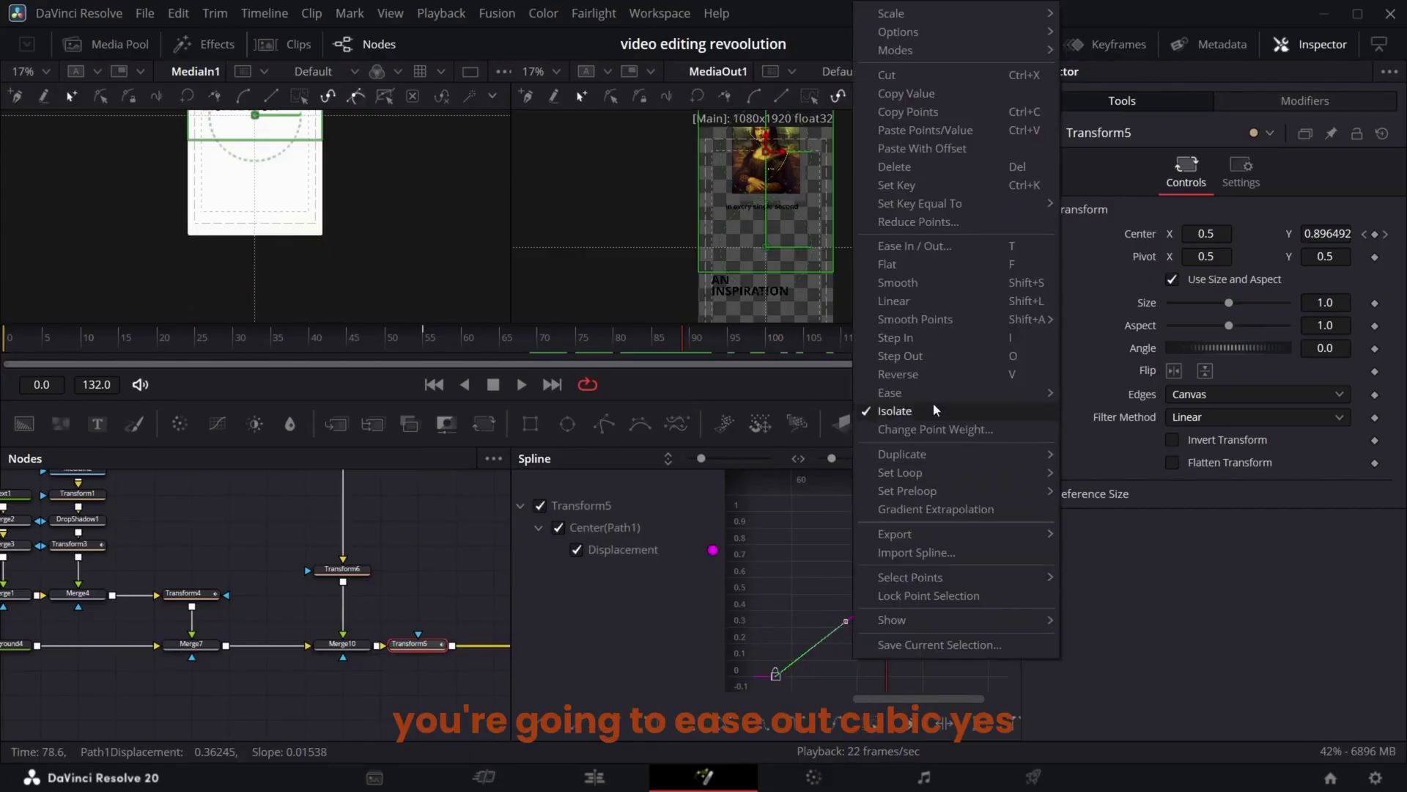
mouse_move(992, 391)
click(1110, 448)
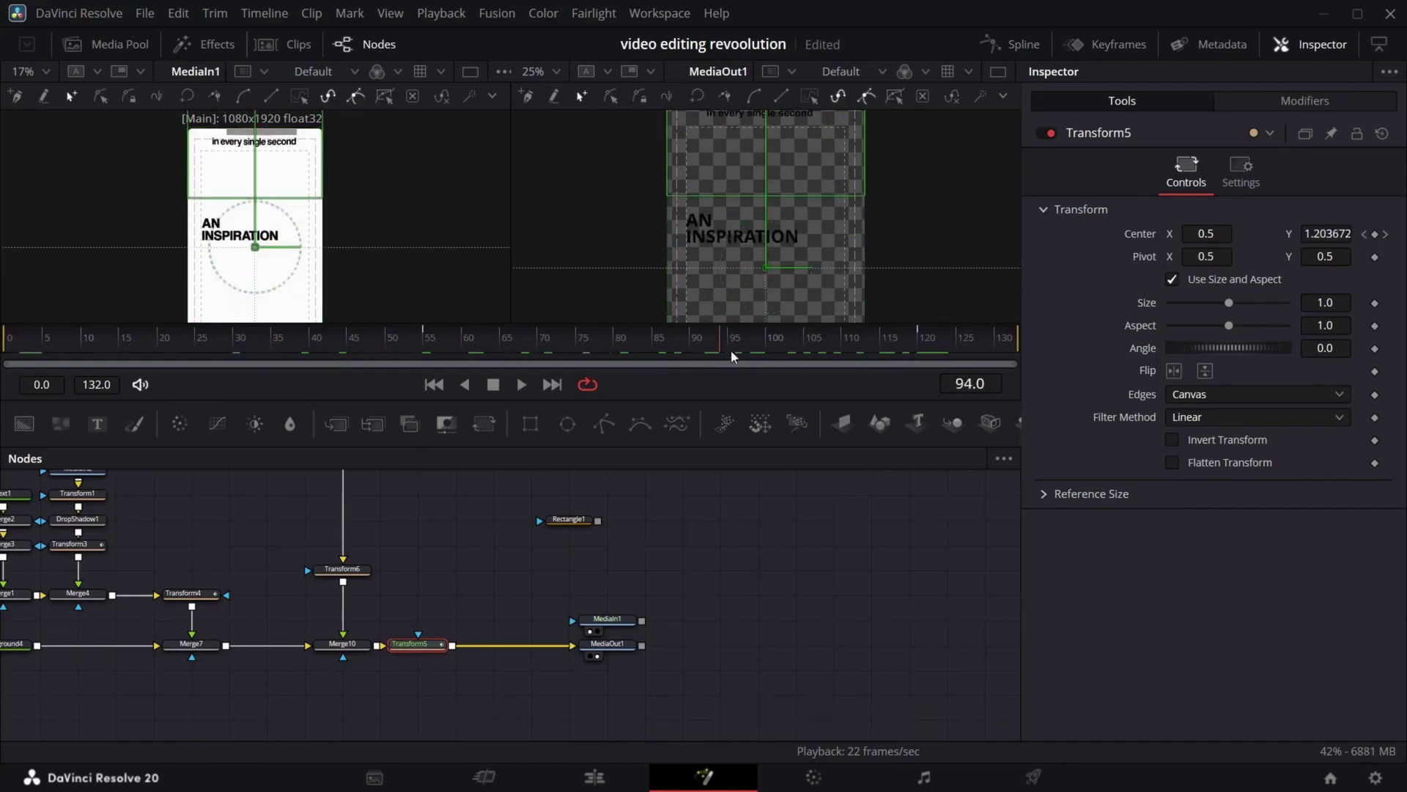
Open the last Fusion composition on track V4 of the timeline for editing in Fusion
drag(415, 535, 501, 503)
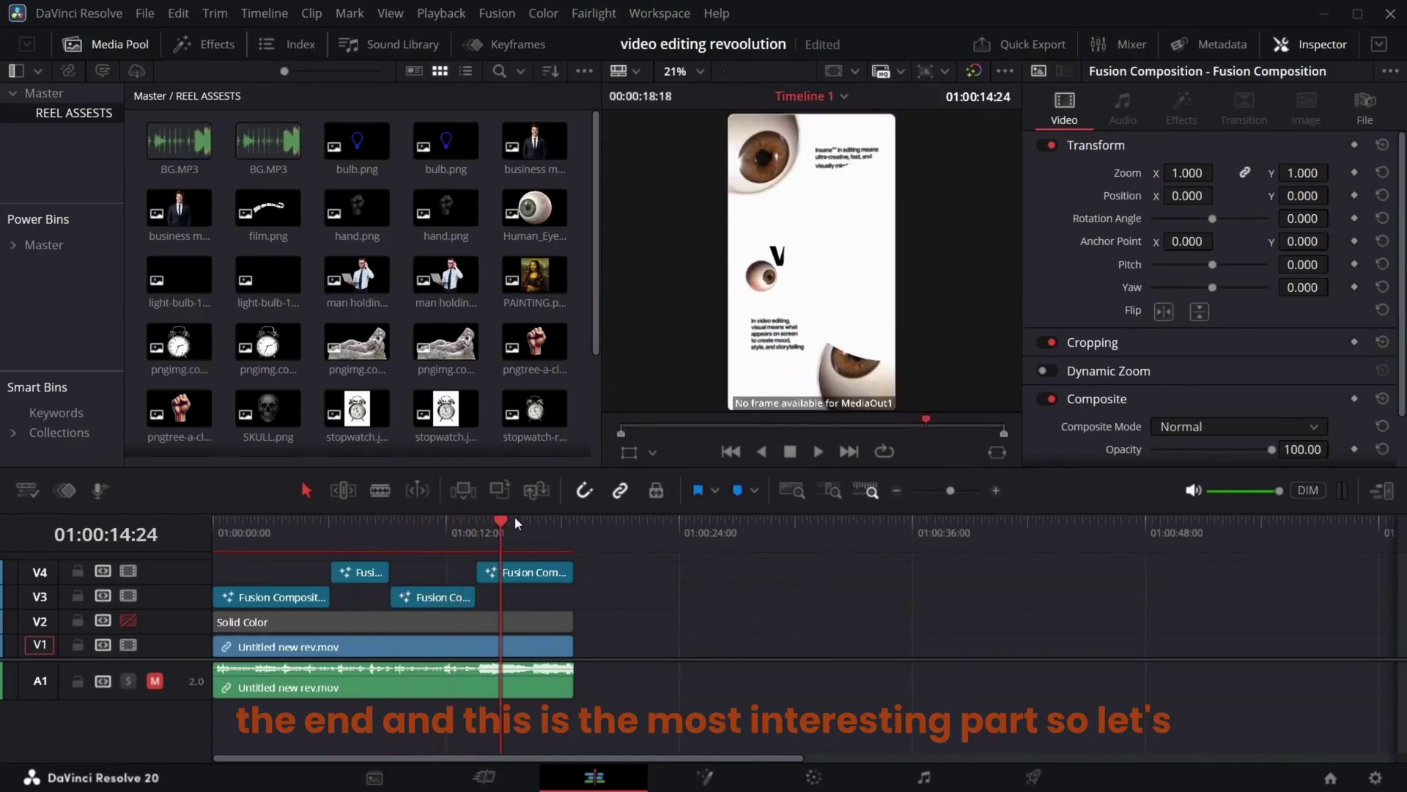
click(526, 573)
click(706, 777)
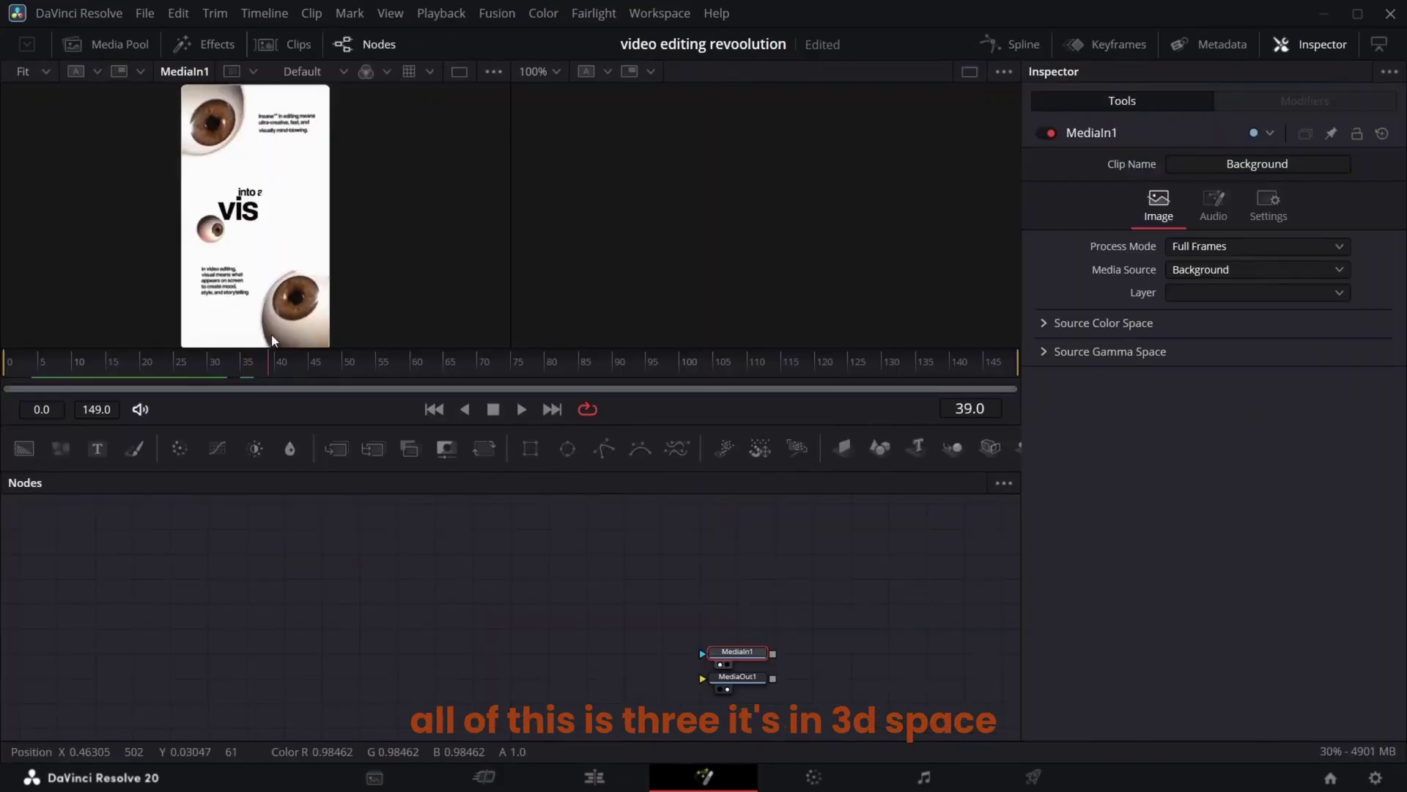
Scrub the reference eye scene, add a transparent Background node and connect it to MediaOut1
drag(249, 361, 178, 386)
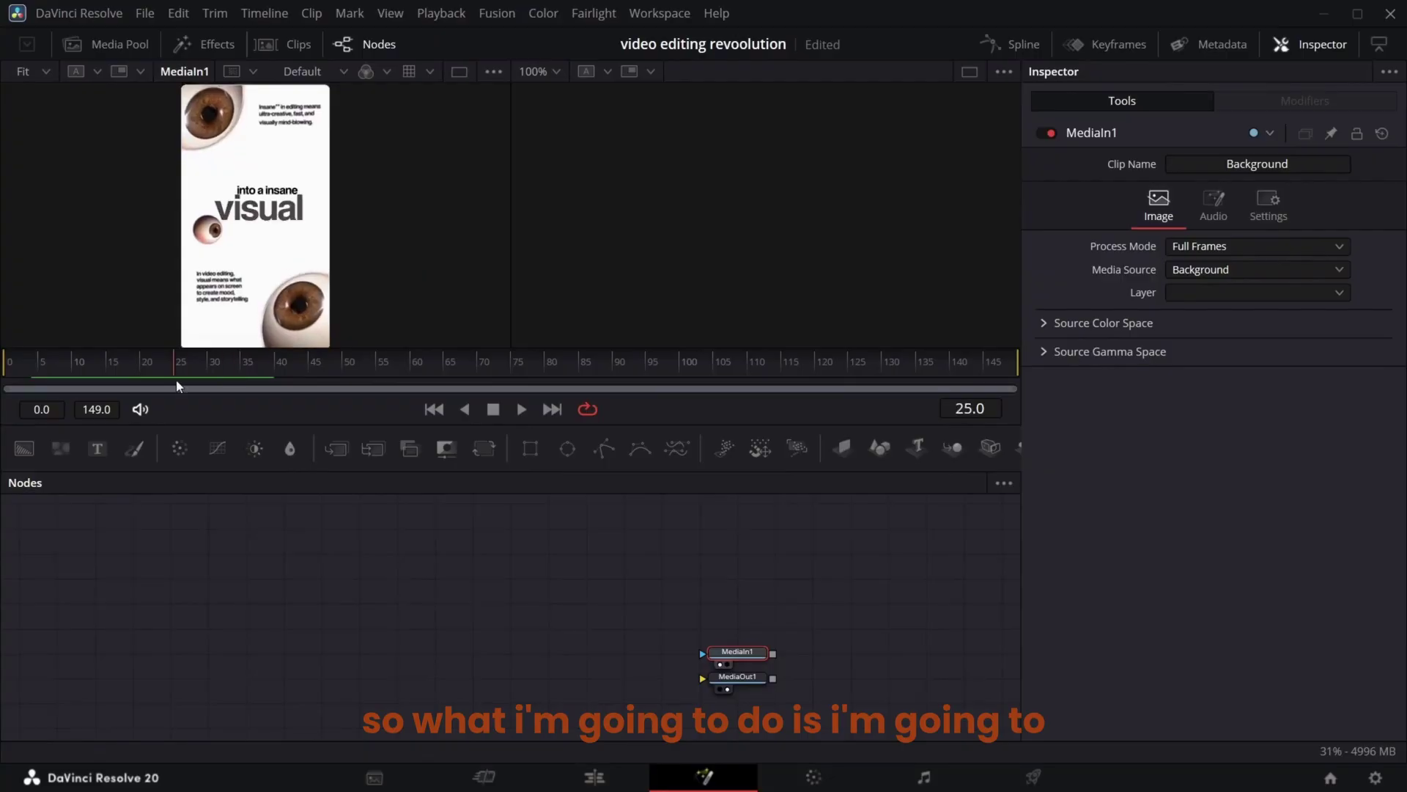
drag(22, 446, 241, 676)
drag(281, 678, 702, 677)
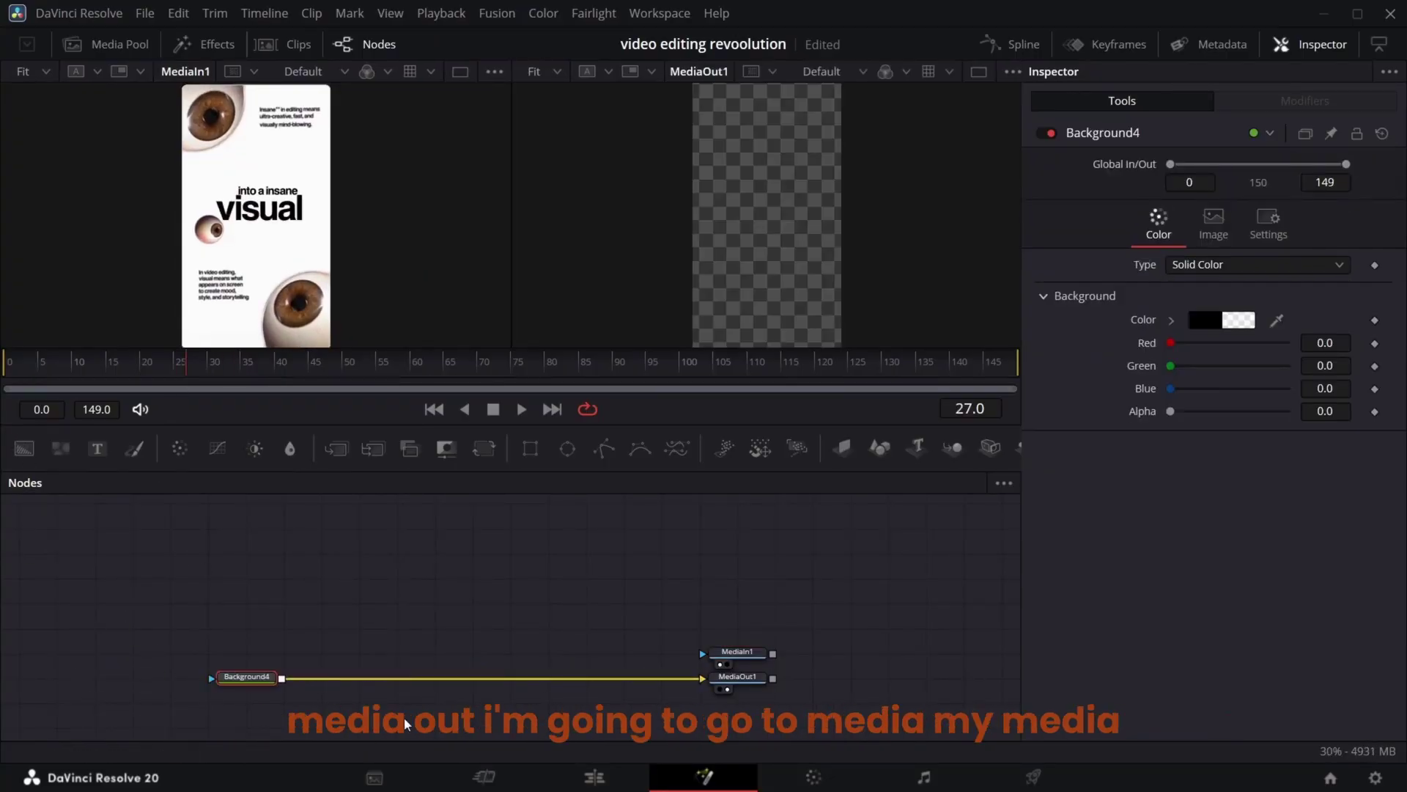
Add the human eye image from the media pool to the node graph and rename its node eye
click(88, 44)
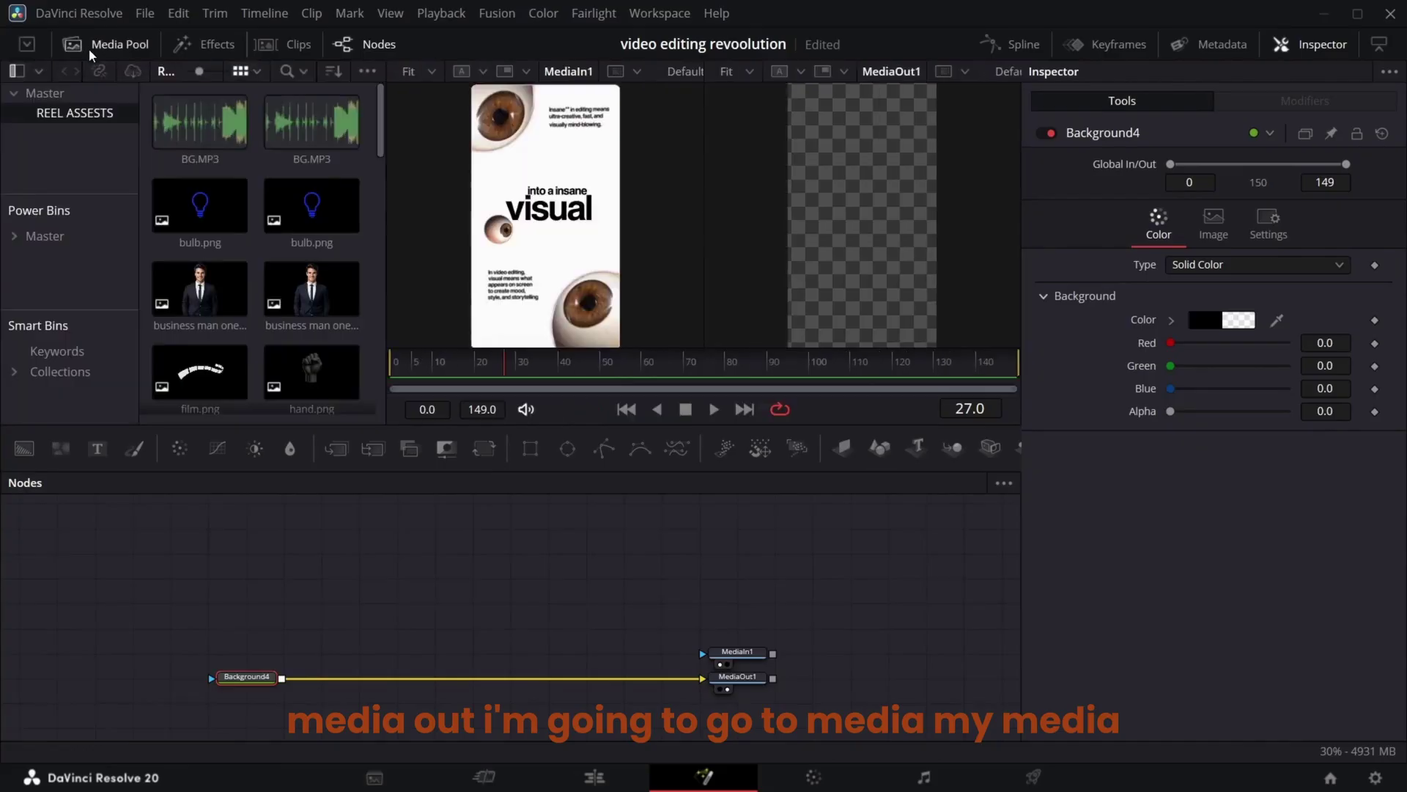
scroll(252, 164, down, 3)
click(306, 251)
drag(305, 252, 265, 585)
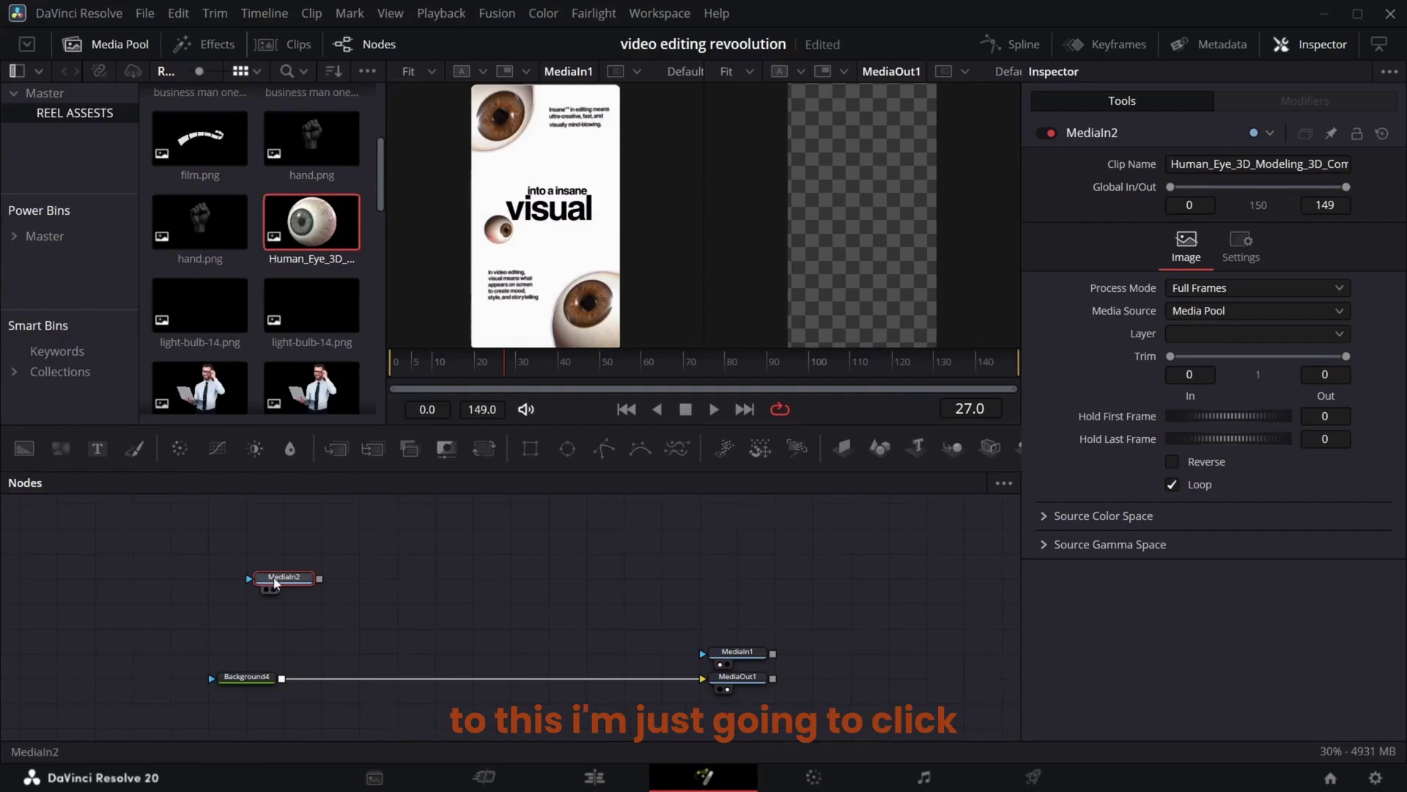
key(F2)
text(eye)
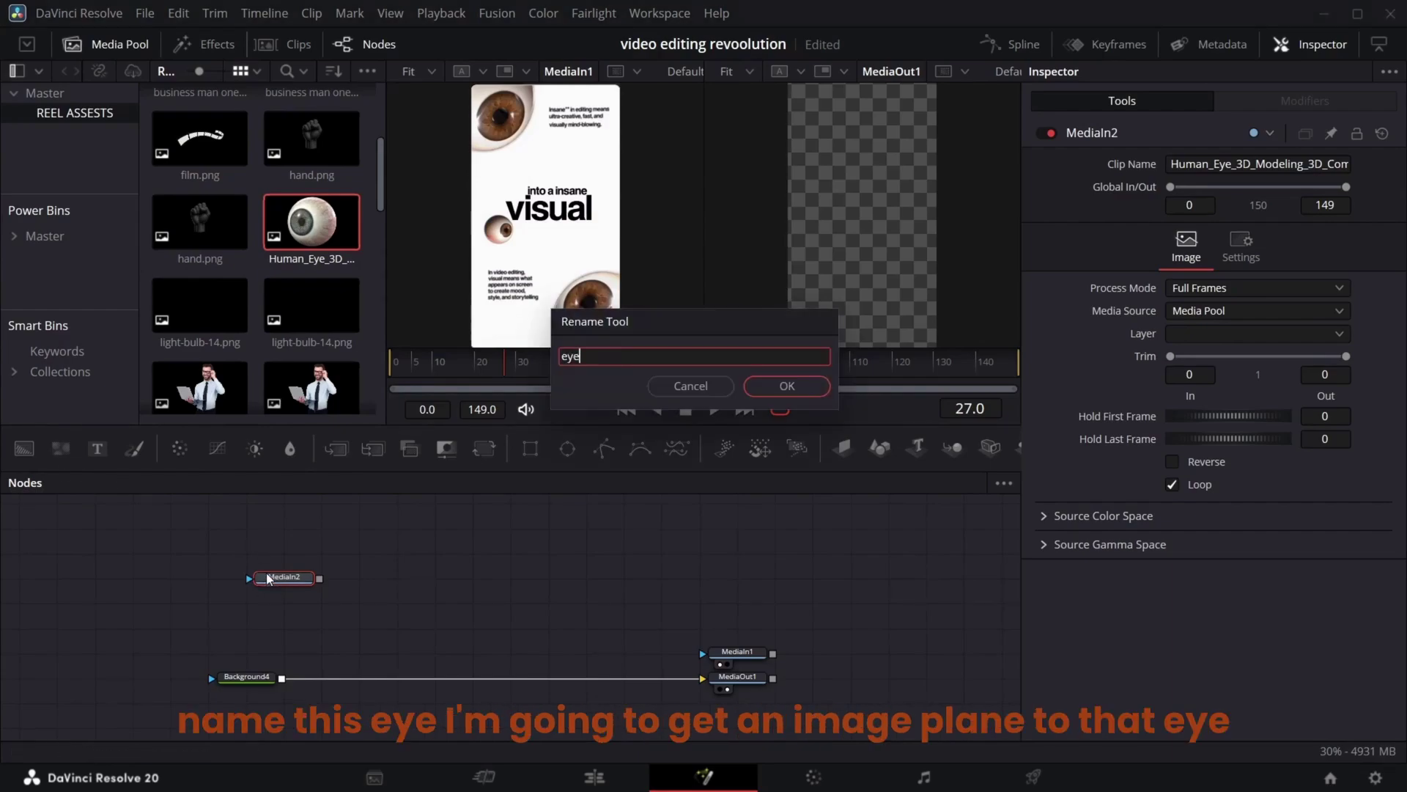
key(Return)
Attach an Image Plane 3D to the eye node and combine it with a Camera 3D in a Merge 3D
click(842, 447)
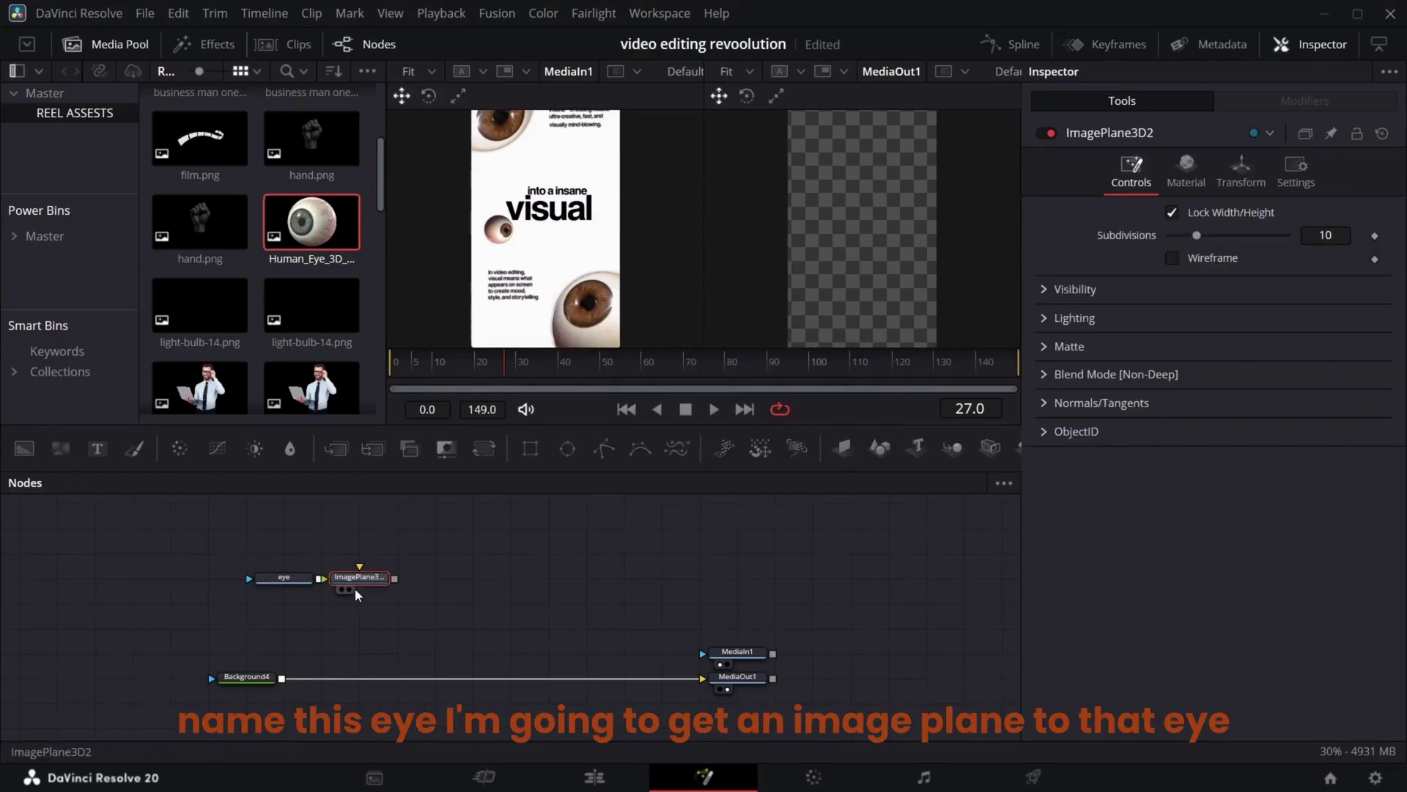
click(990, 447)
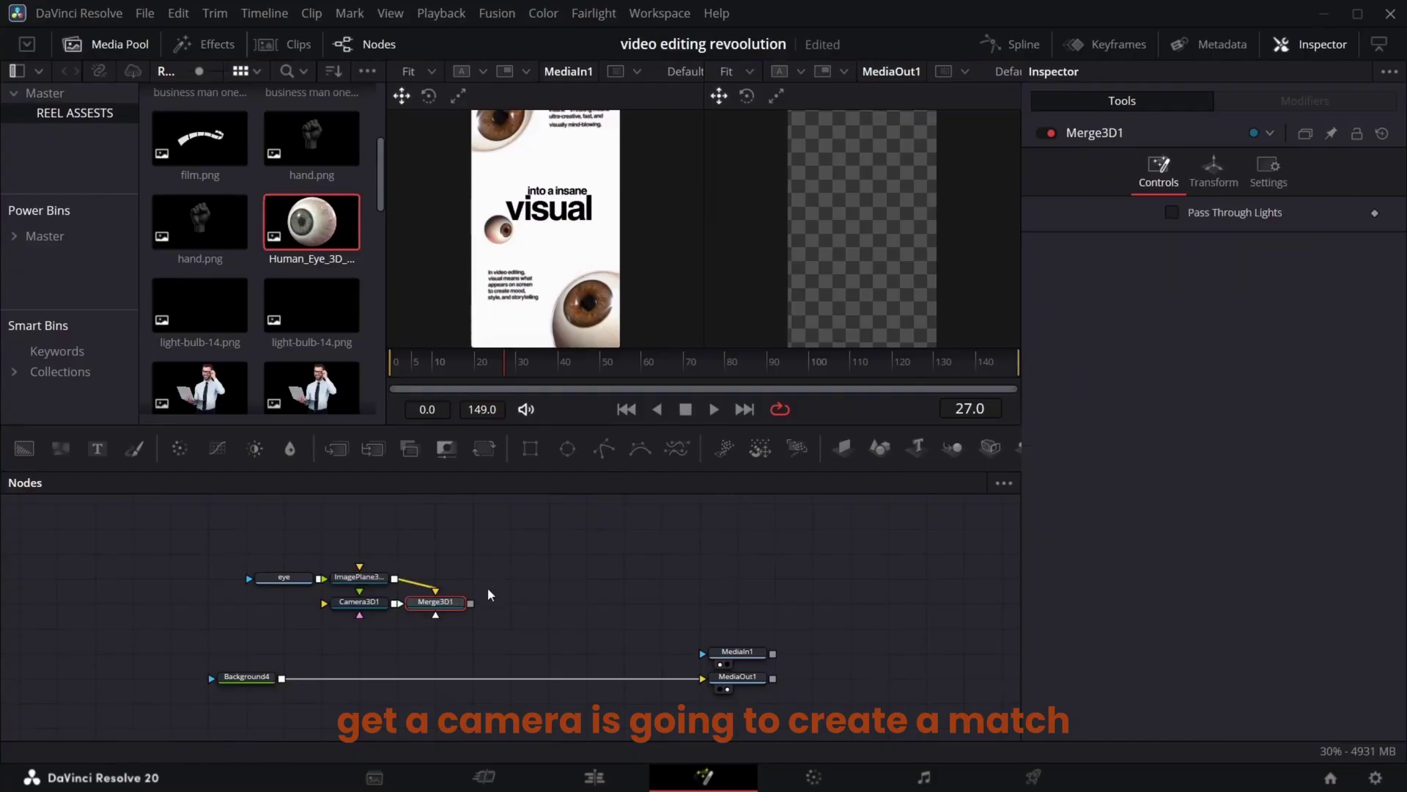
Add a Renderer 3D after Merge3D1 and merge its output over the Background node
key(shift+space)
text(me)
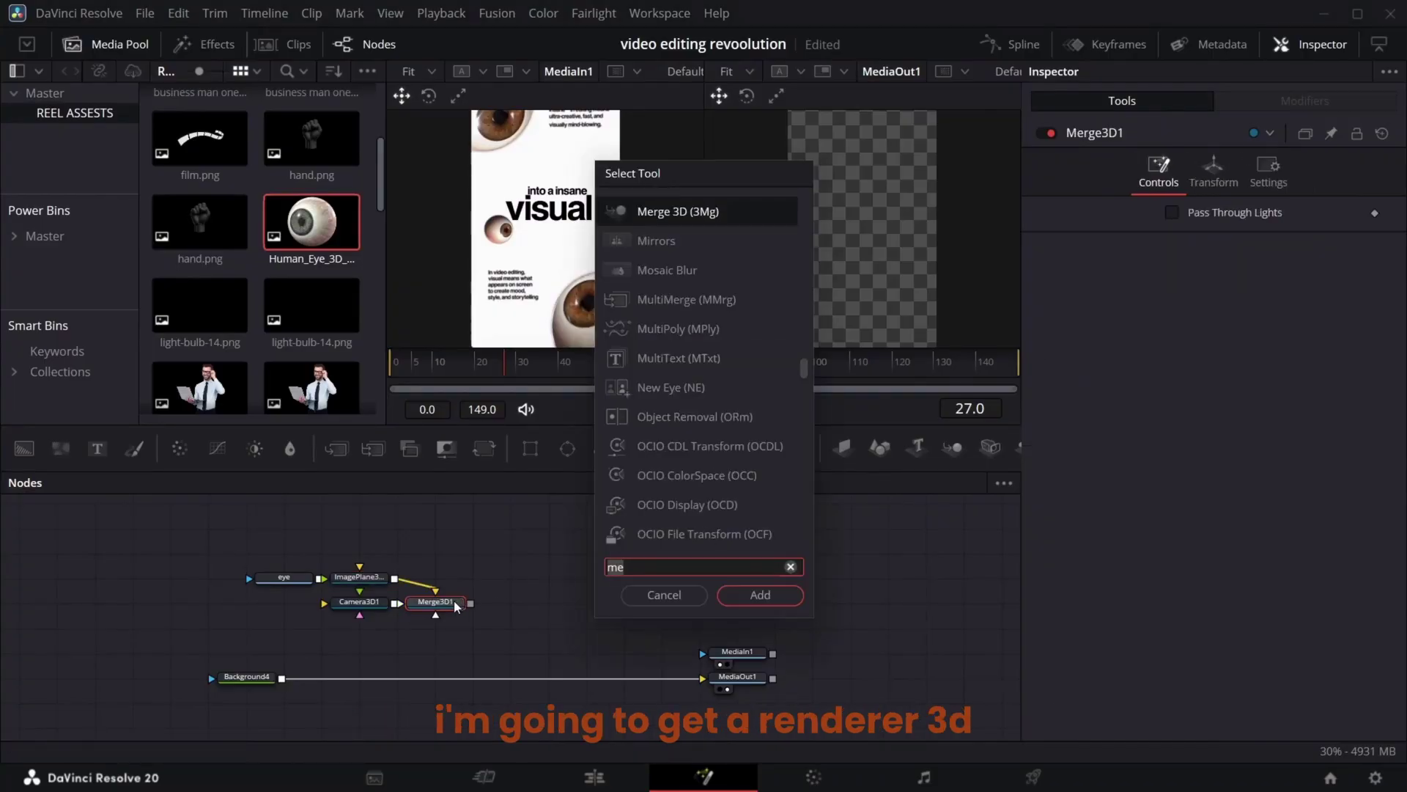
key(BackSpace)
key(BackSpace)
text(rende)
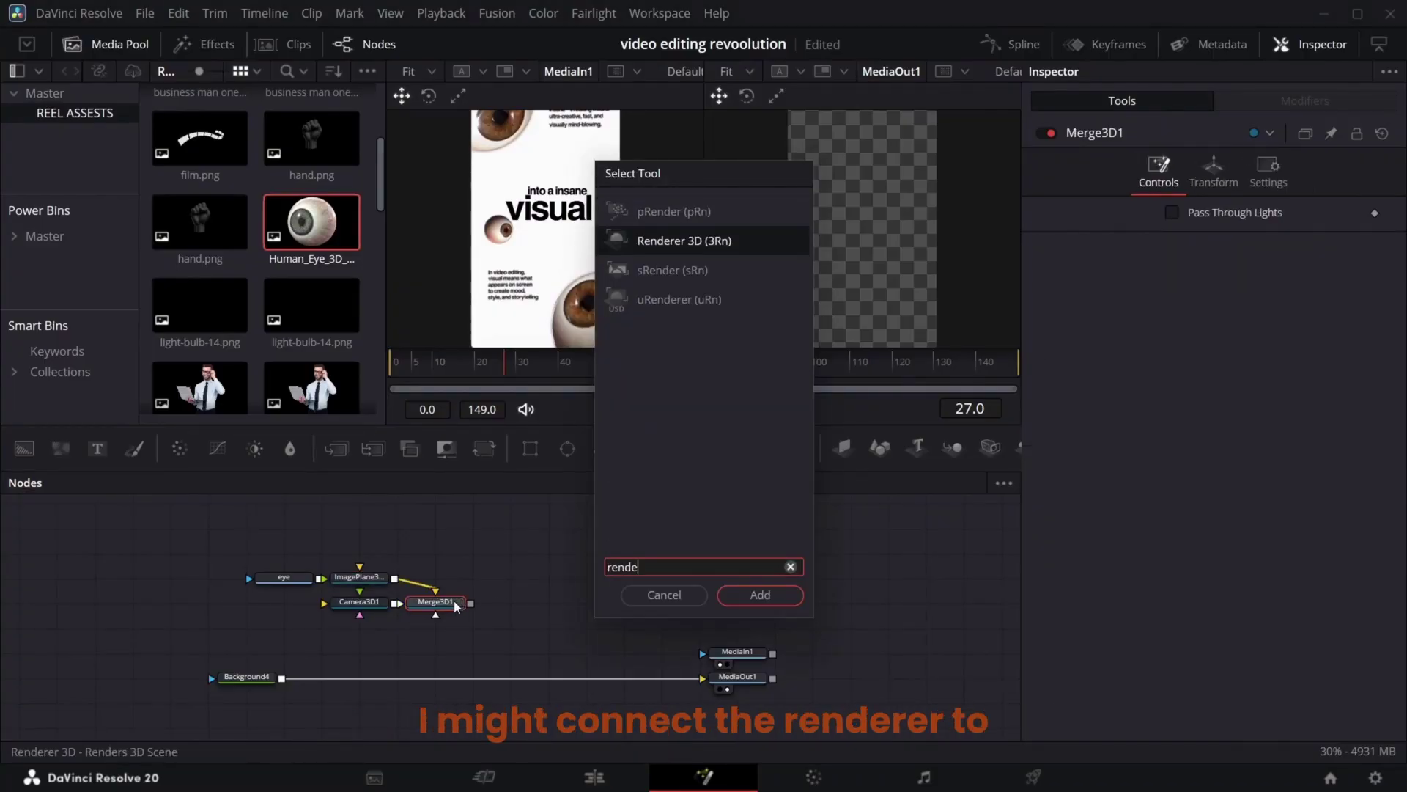
key(Return)
drag(546, 602, 300, 676)
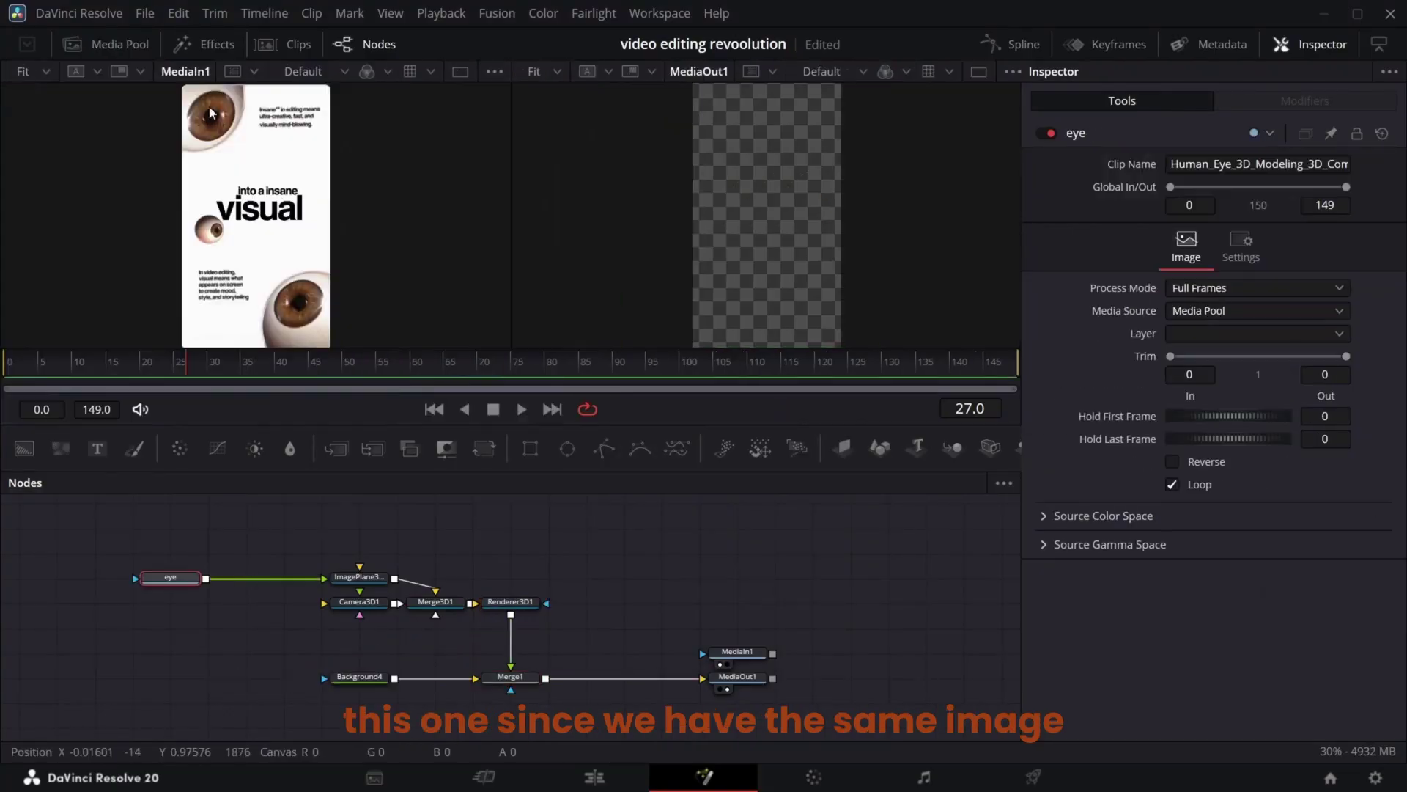
Paste two more image planes, feed both from the eye node and connect them to Merge3D1
scroll(381, 595, up, 1)
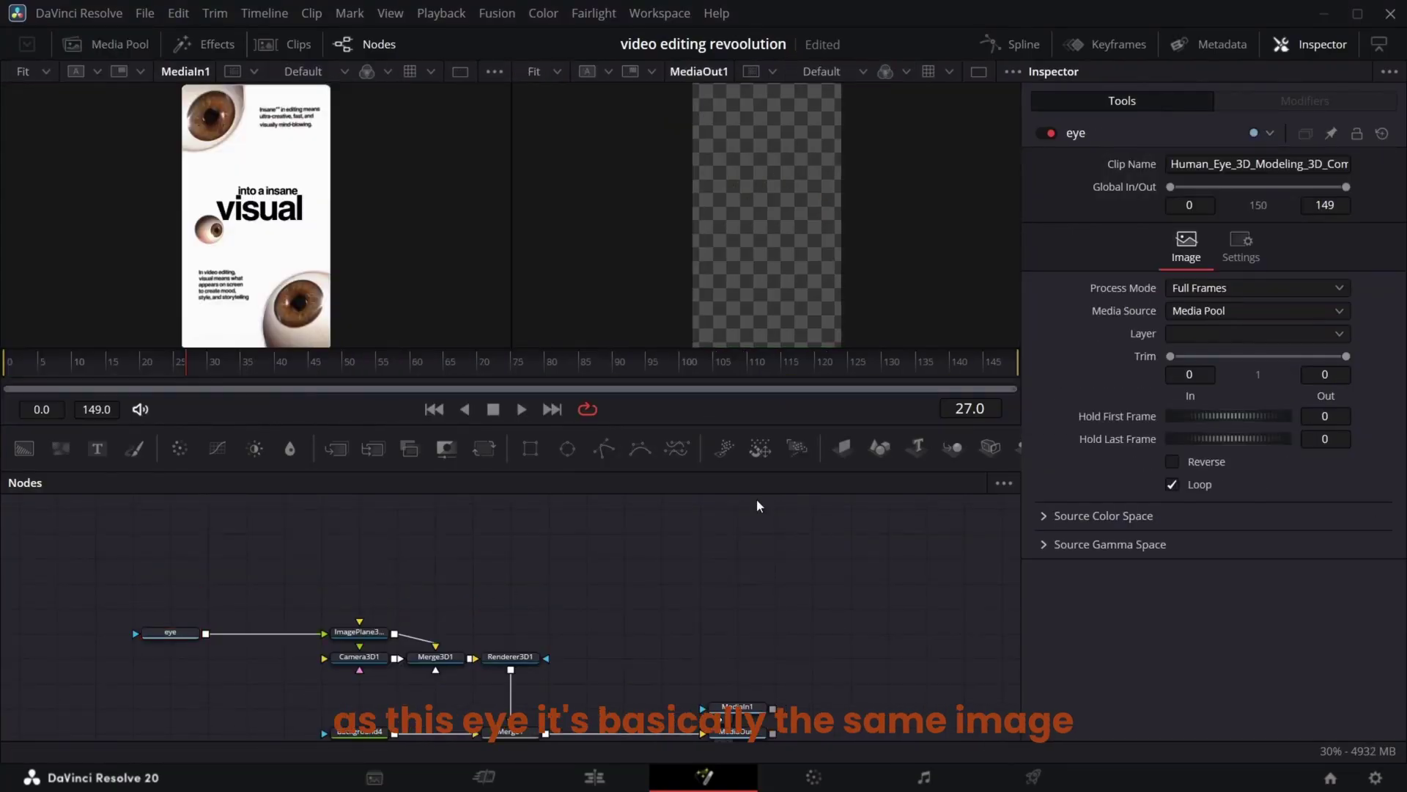
key(ctrl+v)
key(ctrl+v)
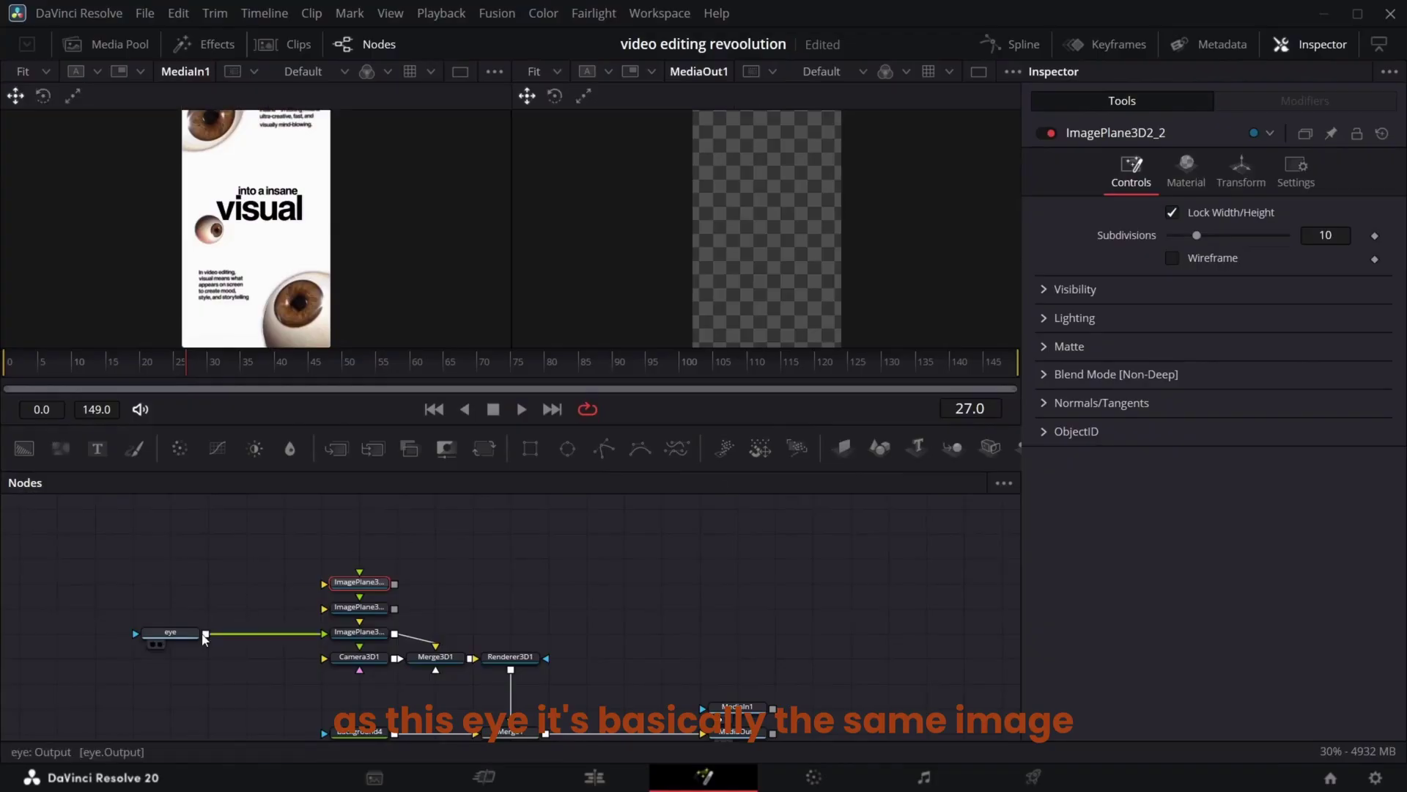
drag(205, 633, 324, 608)
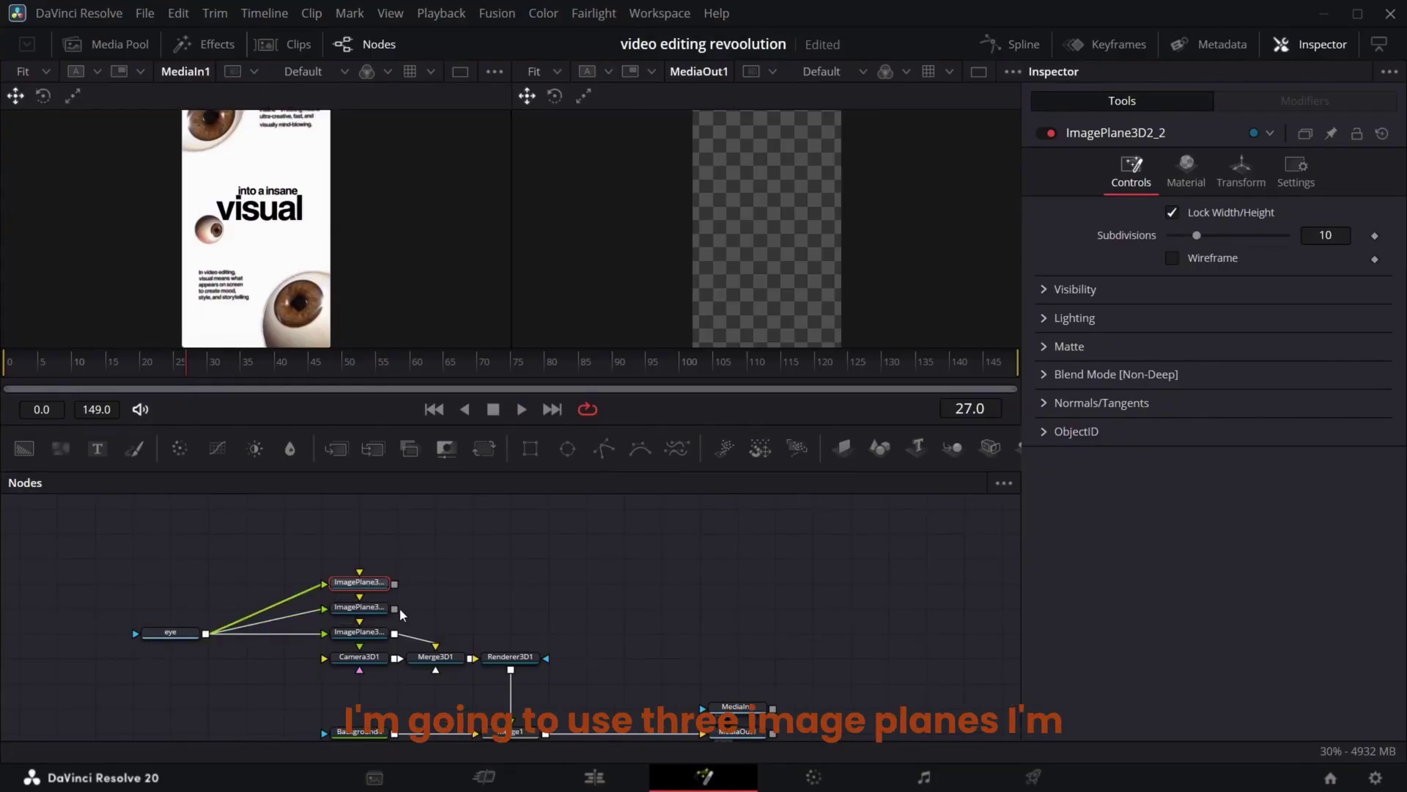
drag(460, 668, 454, 647)
Select Camera3D1, go to frame 30 and show the guides in both viewers
click(359, 657)
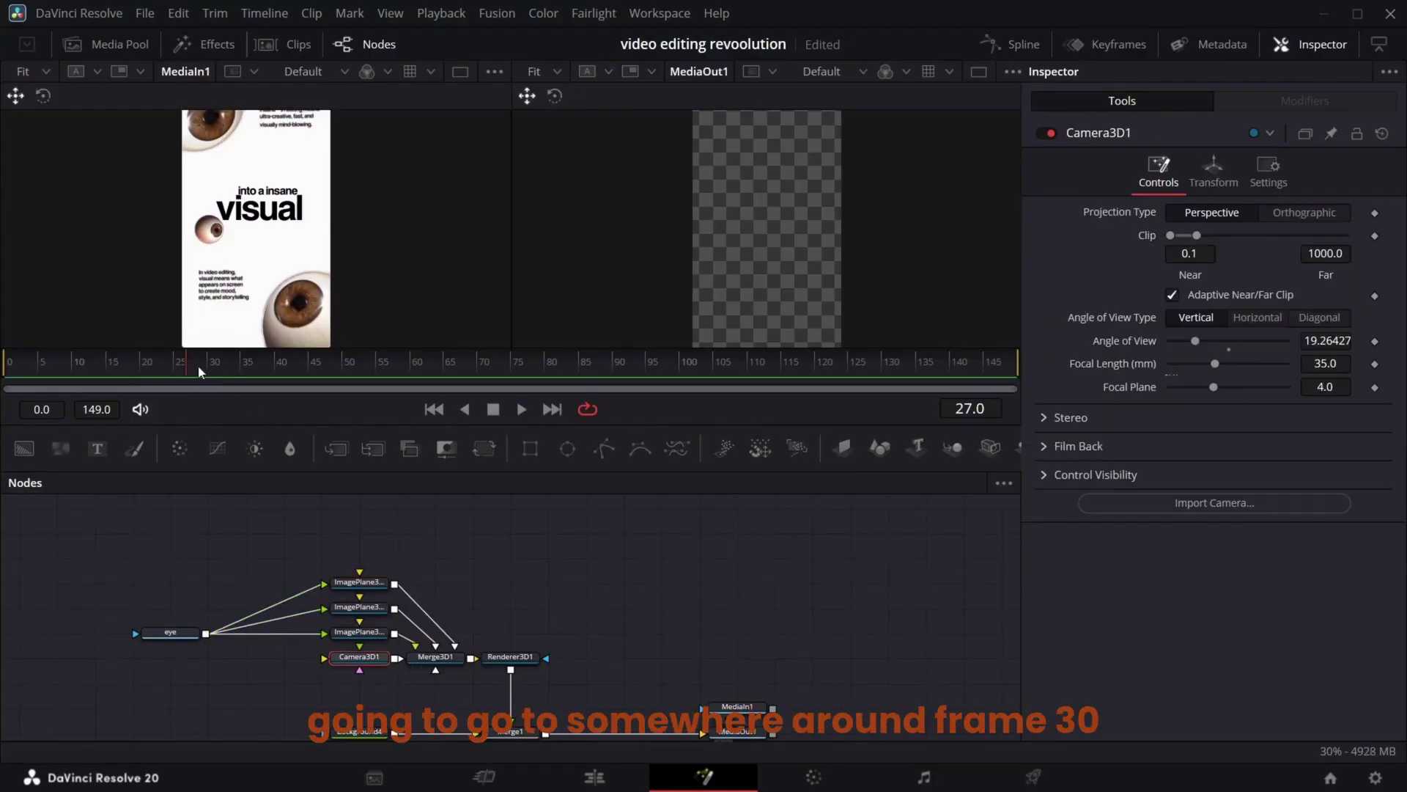
mouse_move(221, 367)
mouse_down()
mouse_move(210, 368)
mouse_move(253, 375)
mouse_move(210, 374)
mouse_up()
scroll(267, 221, up, 1)
scroll(267, 221, down, 1)
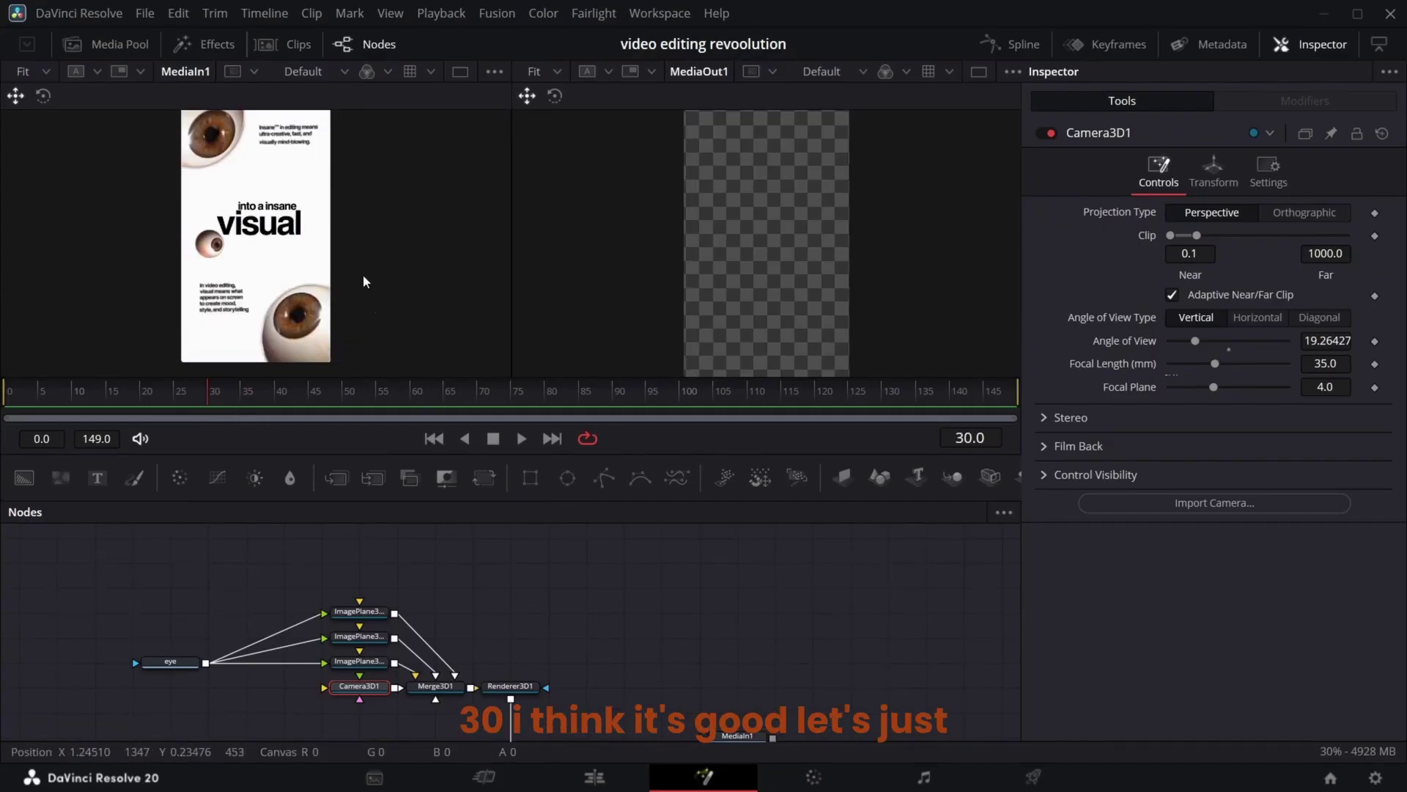
key(ctrl+g)
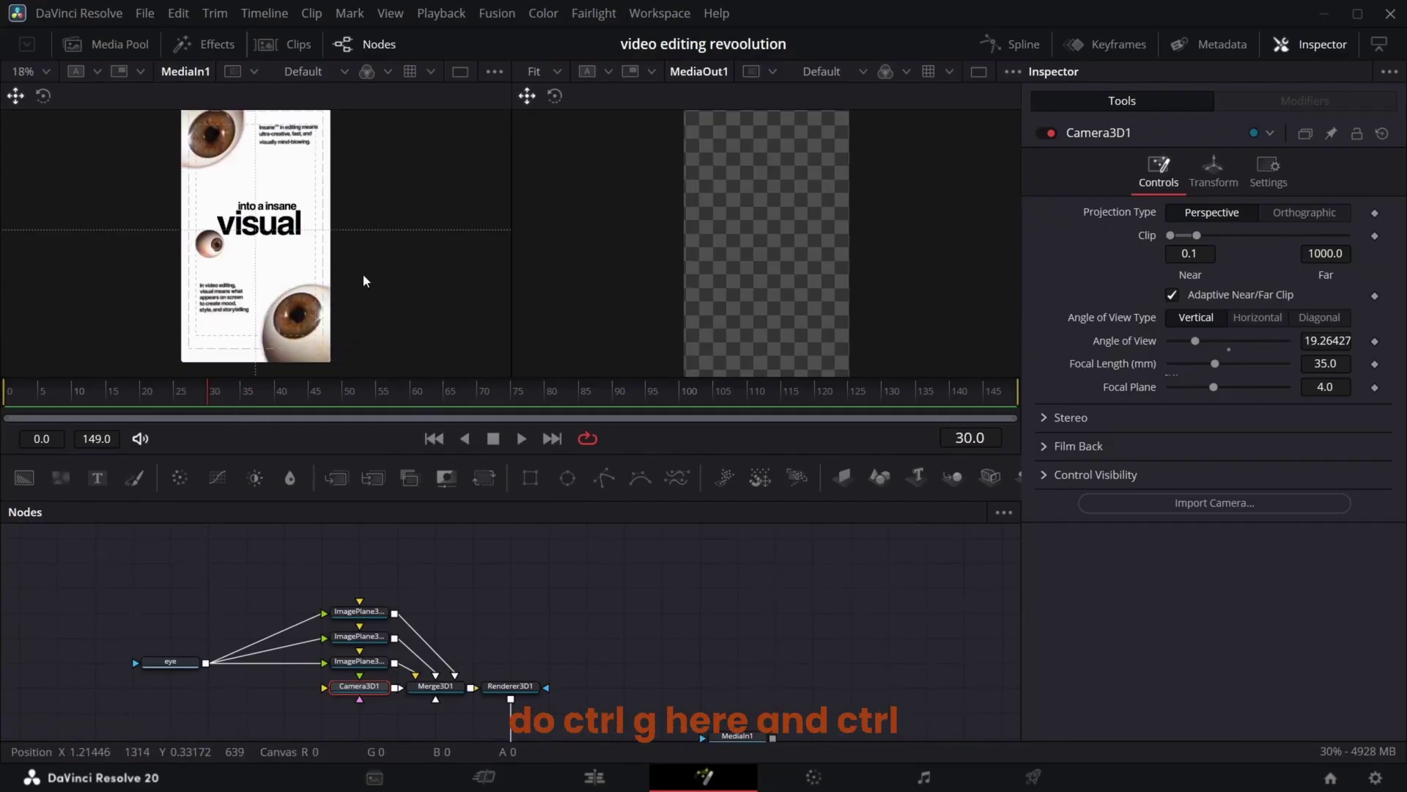
key(ctrl+g)
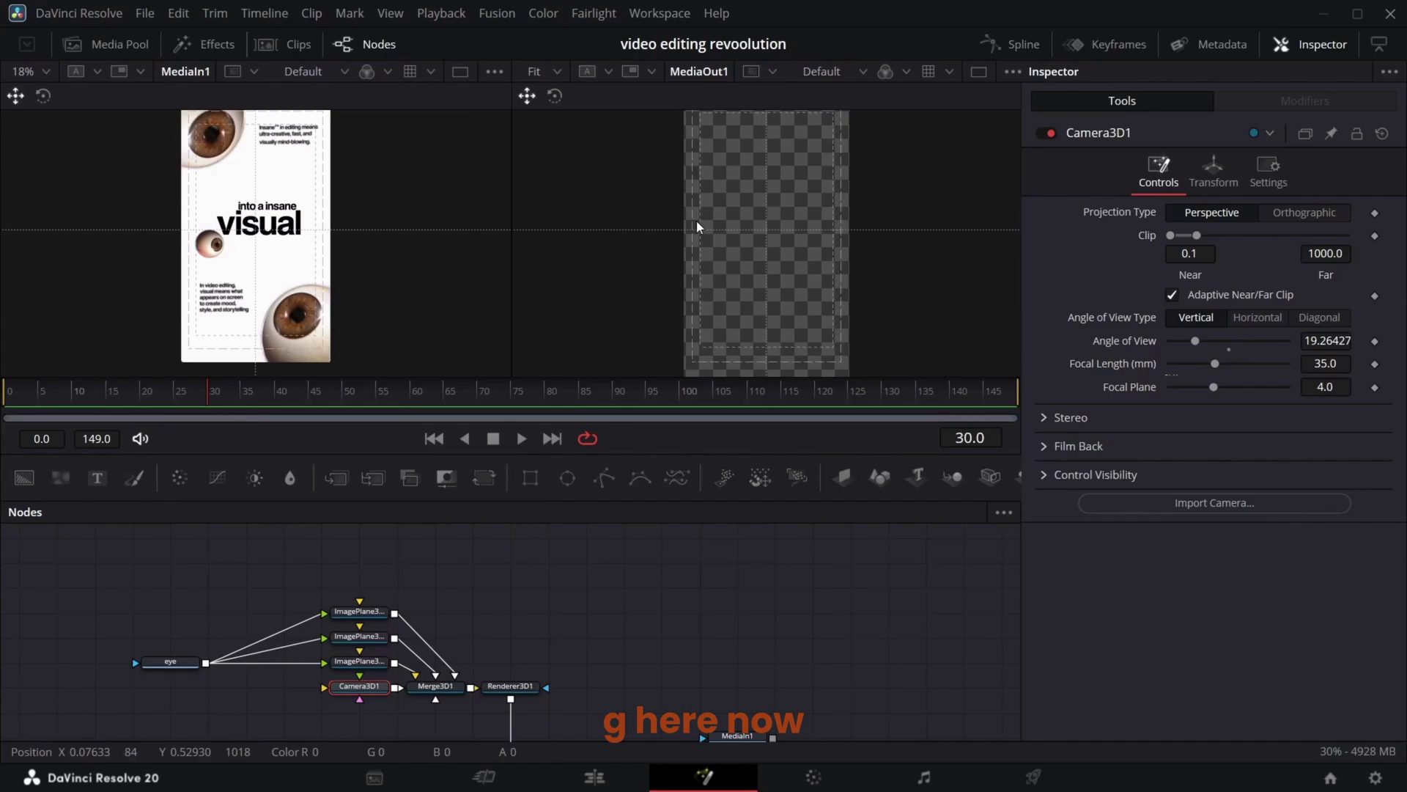
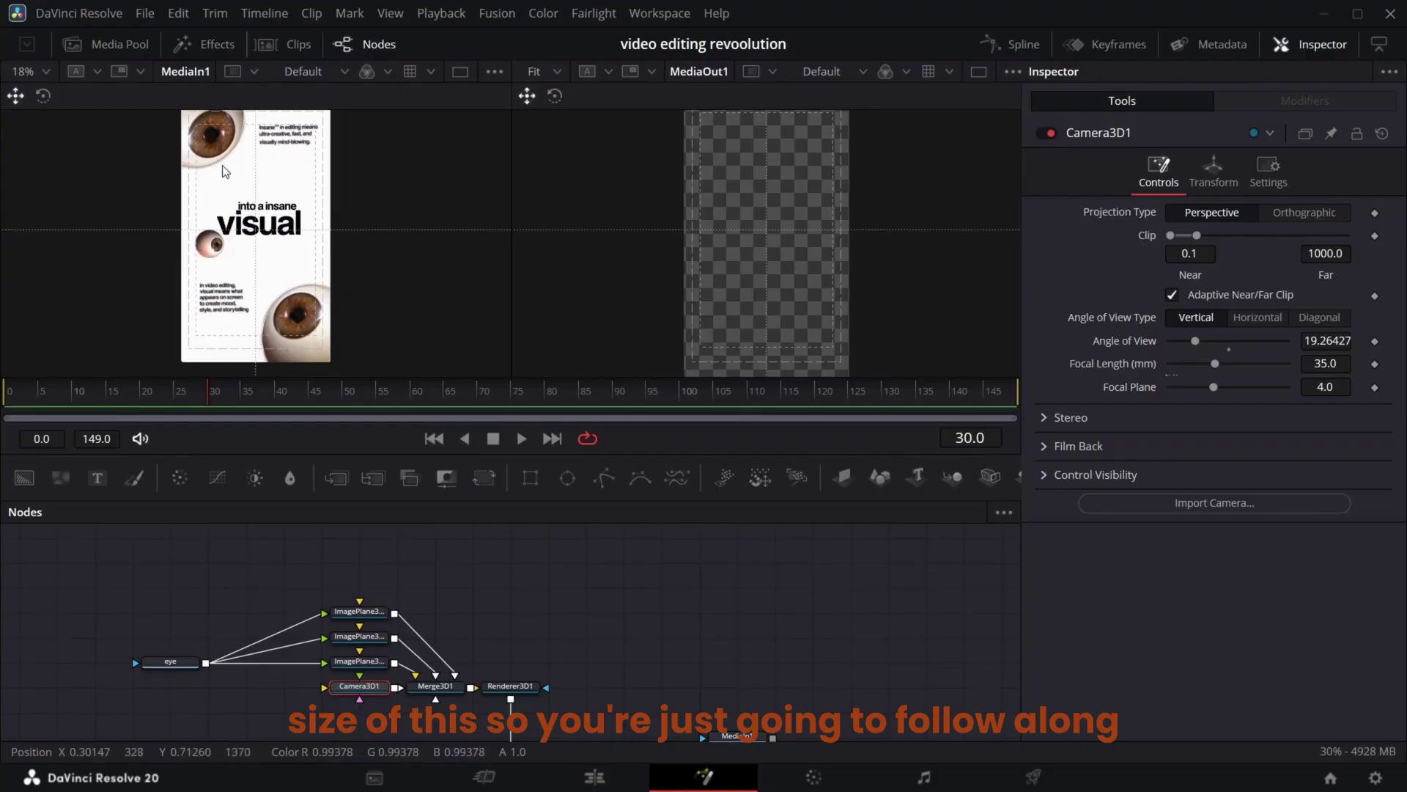
Set the Z translation of Camera3D1 to 1.7
scroll(468, 592, down, 2)
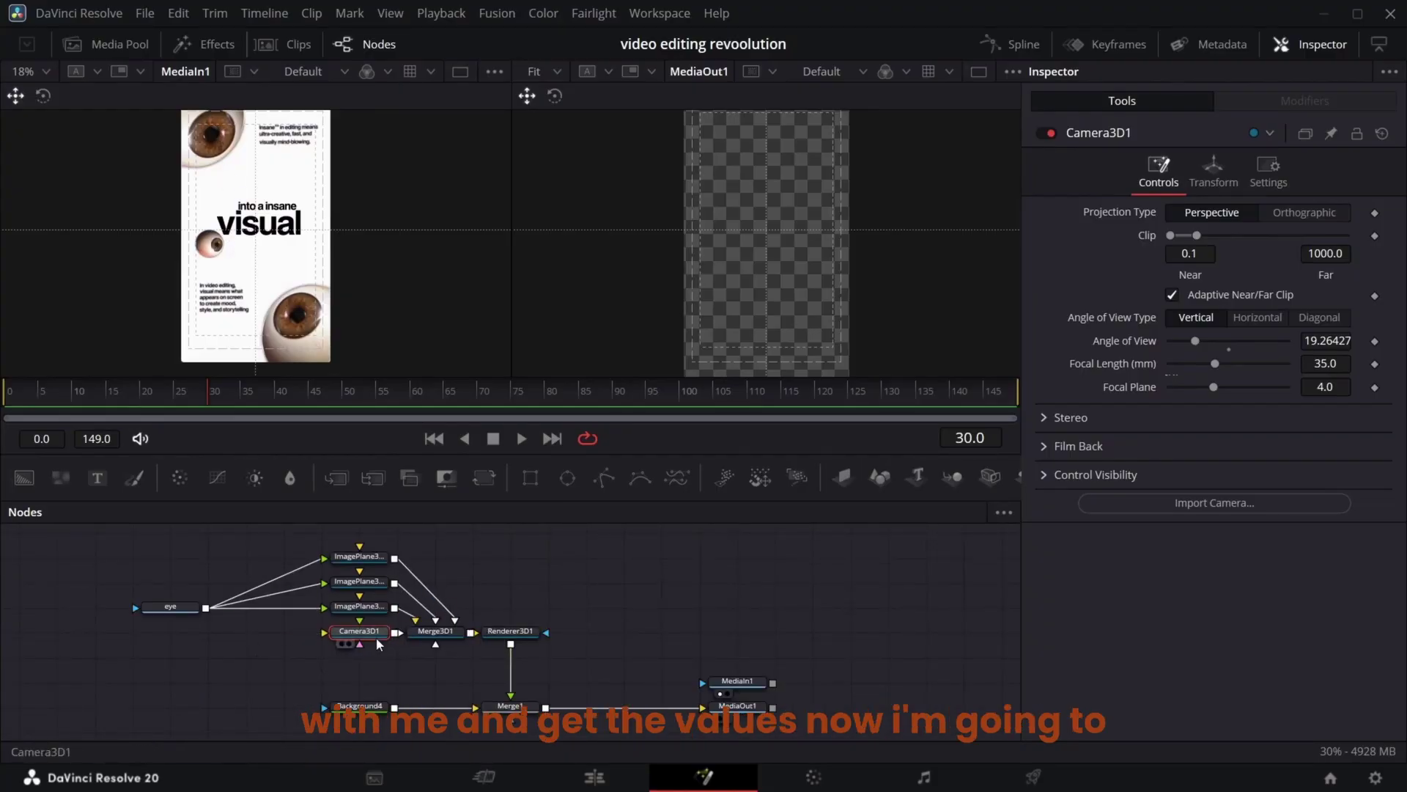
click(1213, 172)
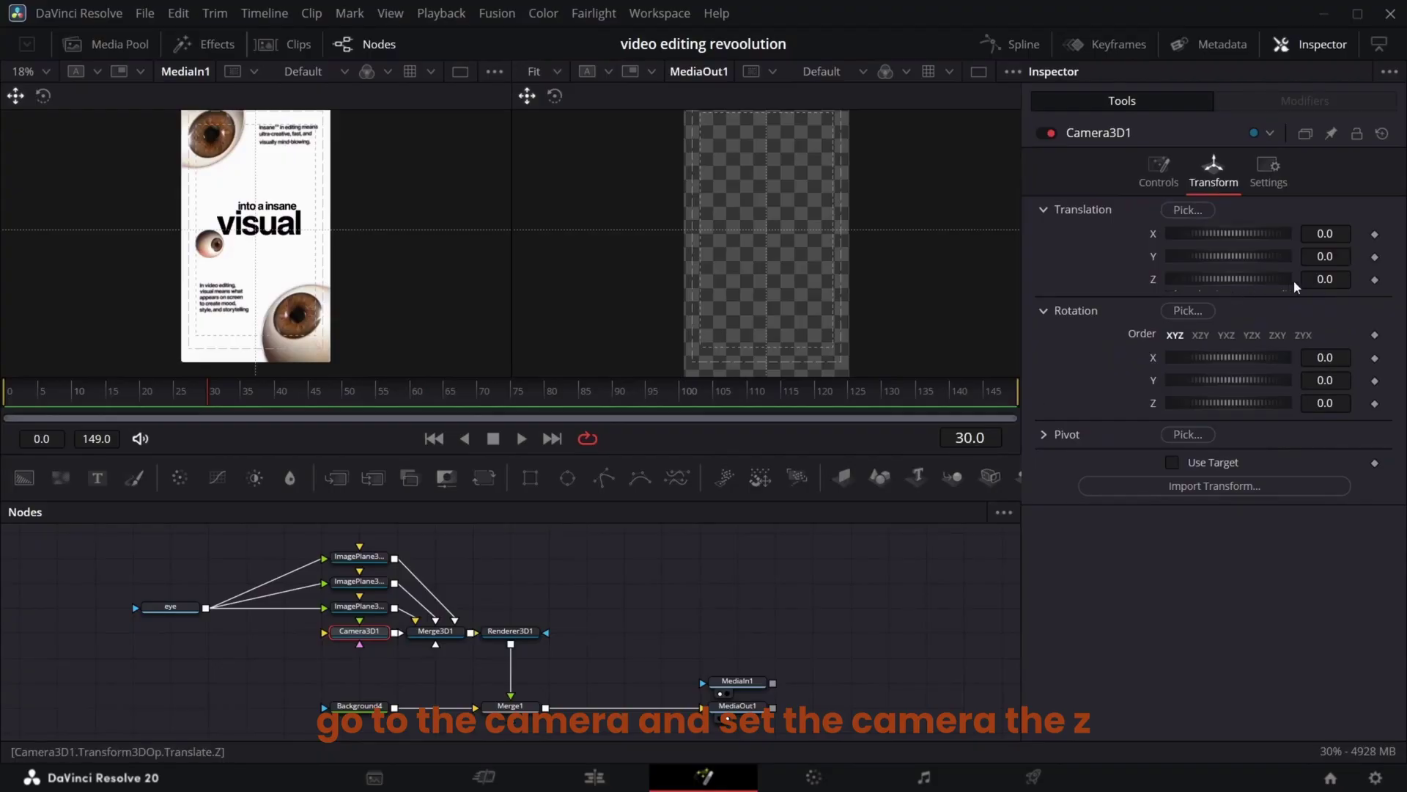
click(1330, 280)
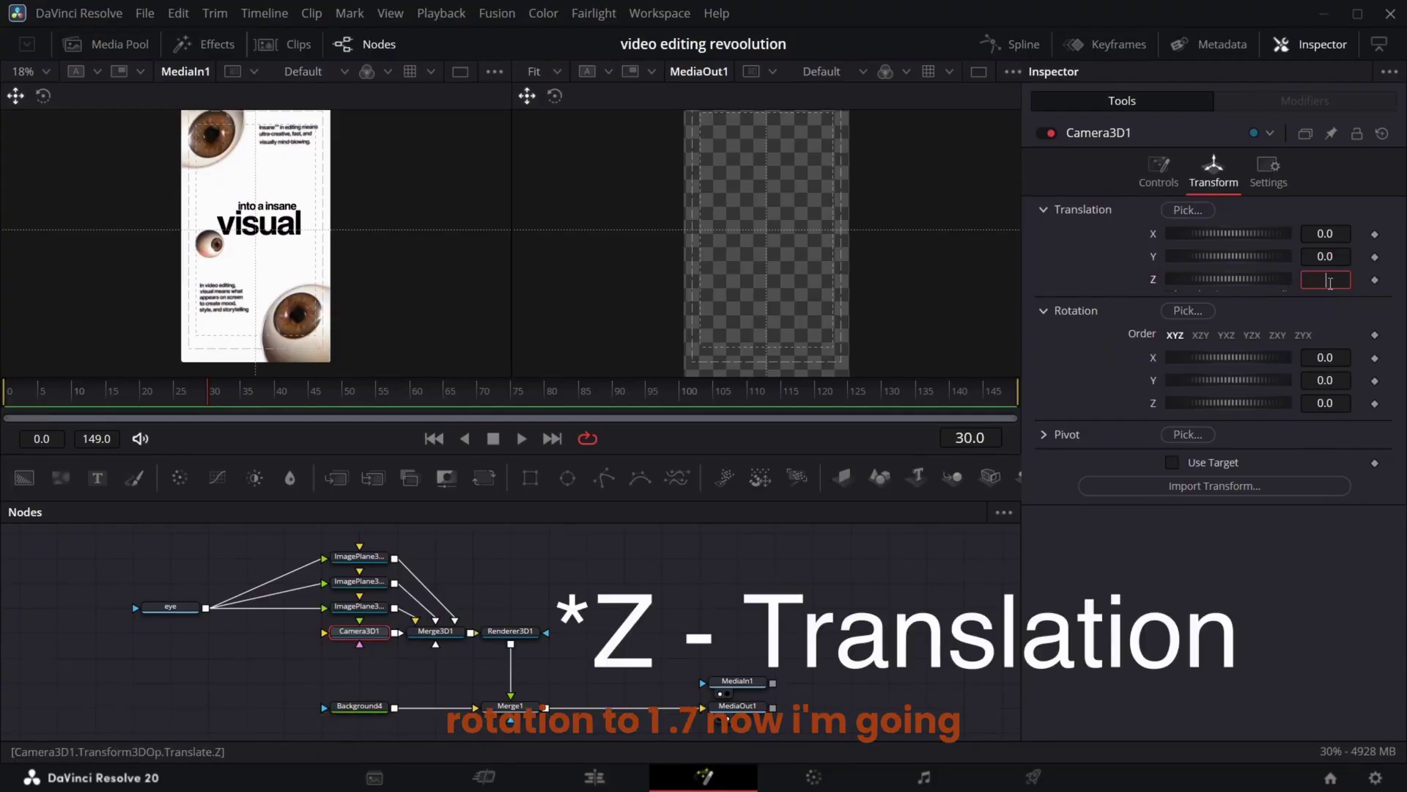
text(1.7)
key(Return)
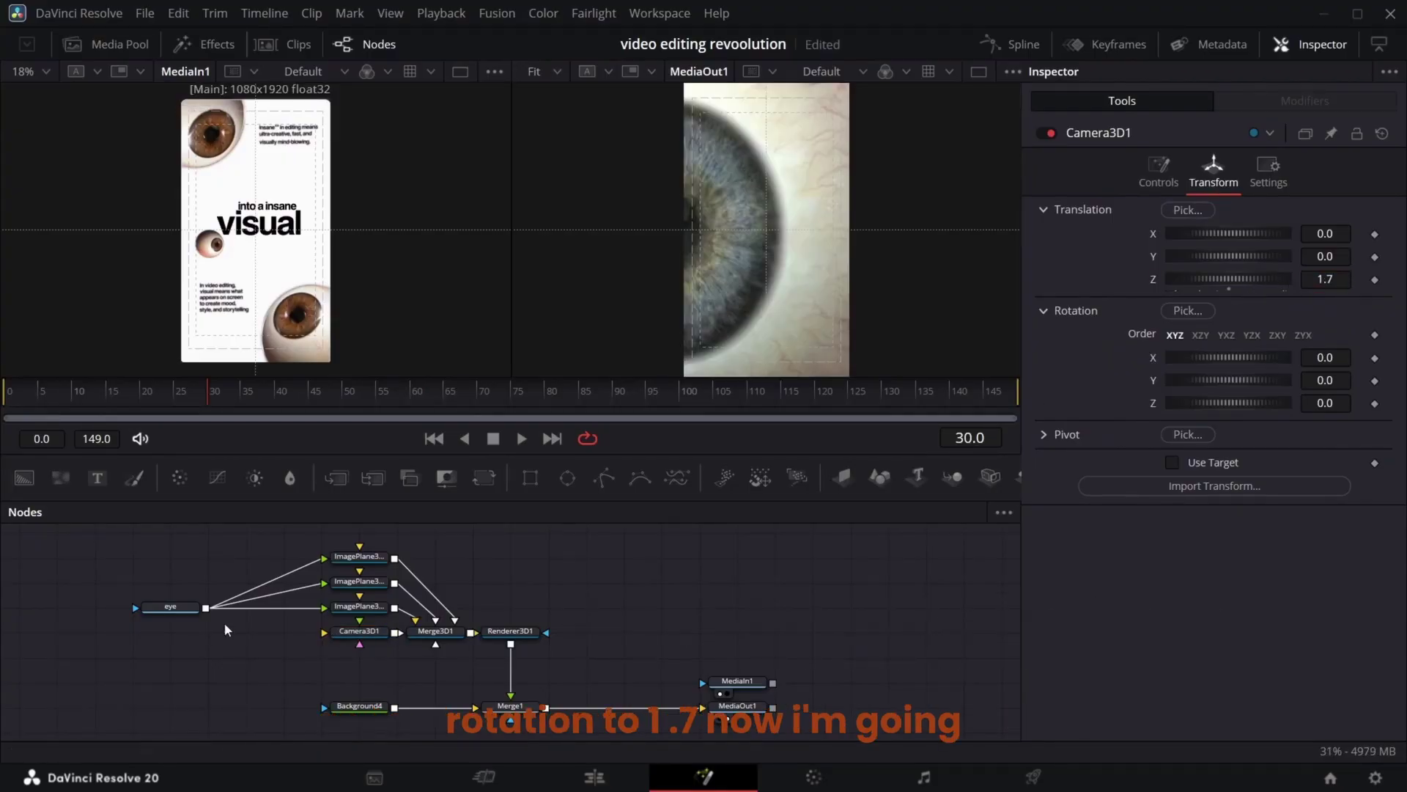
Set the translation of ImagePlane3D2 to X 0.533, Y -0.927 and Z -6.19
click(350, 606)
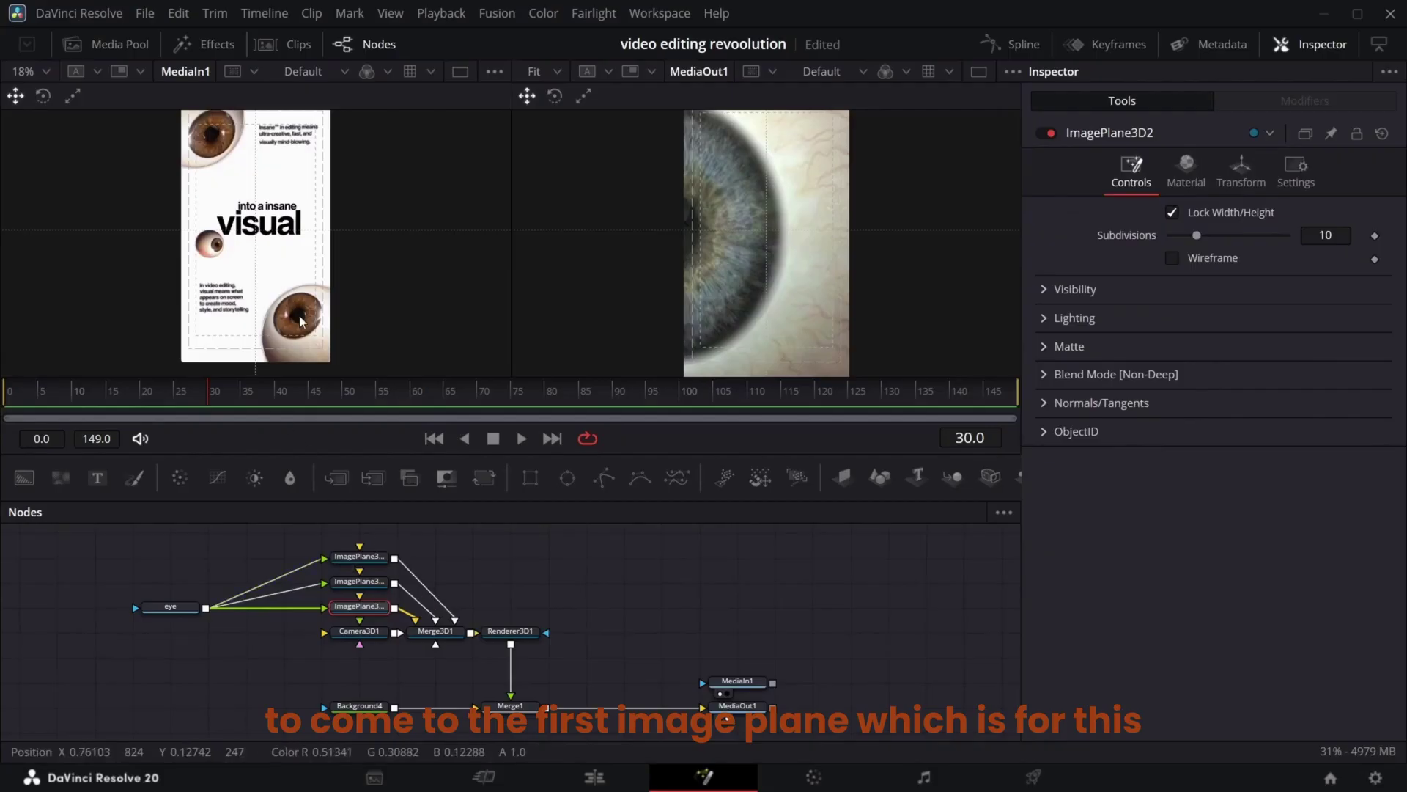
click(1241, 170)
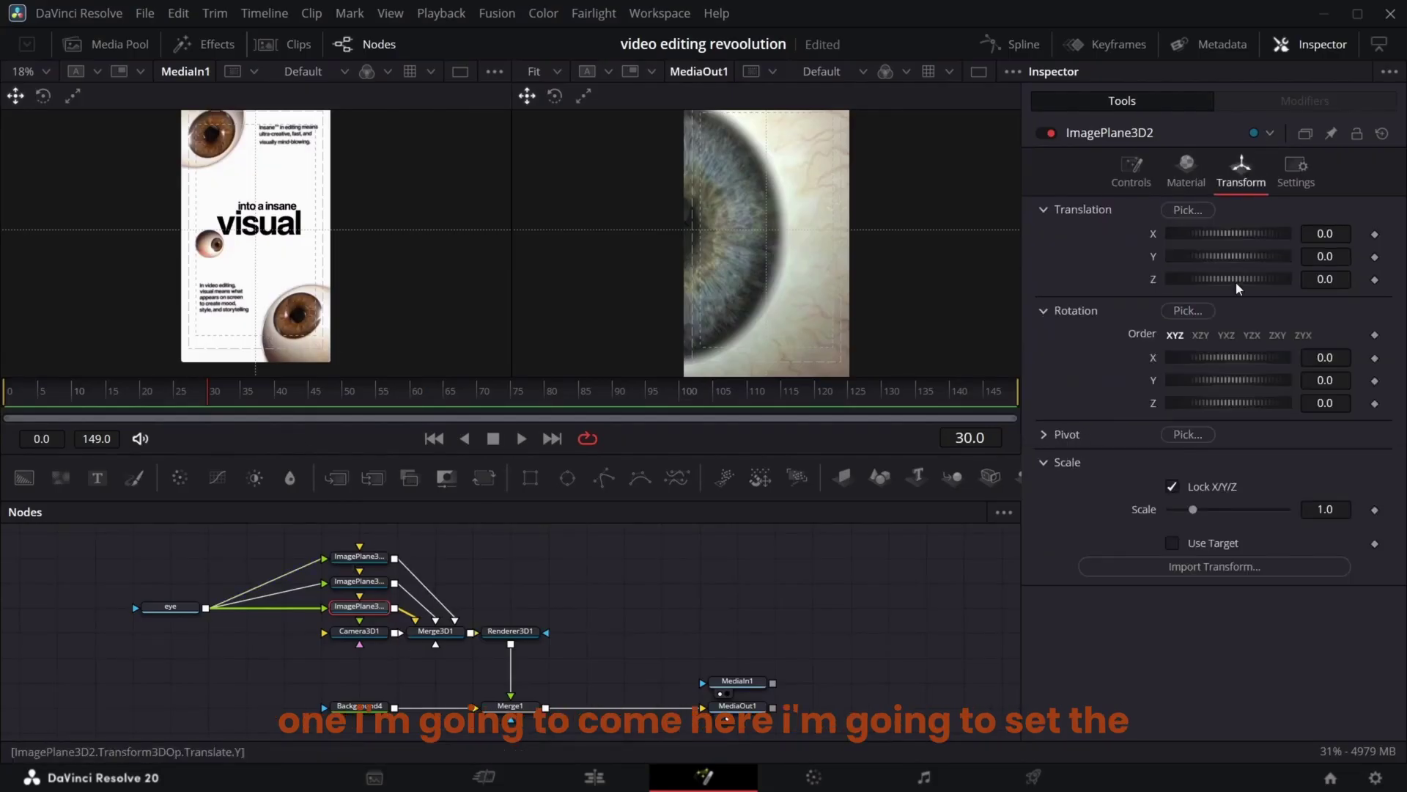
text(0.533)
click(1334, 257)
text(-)
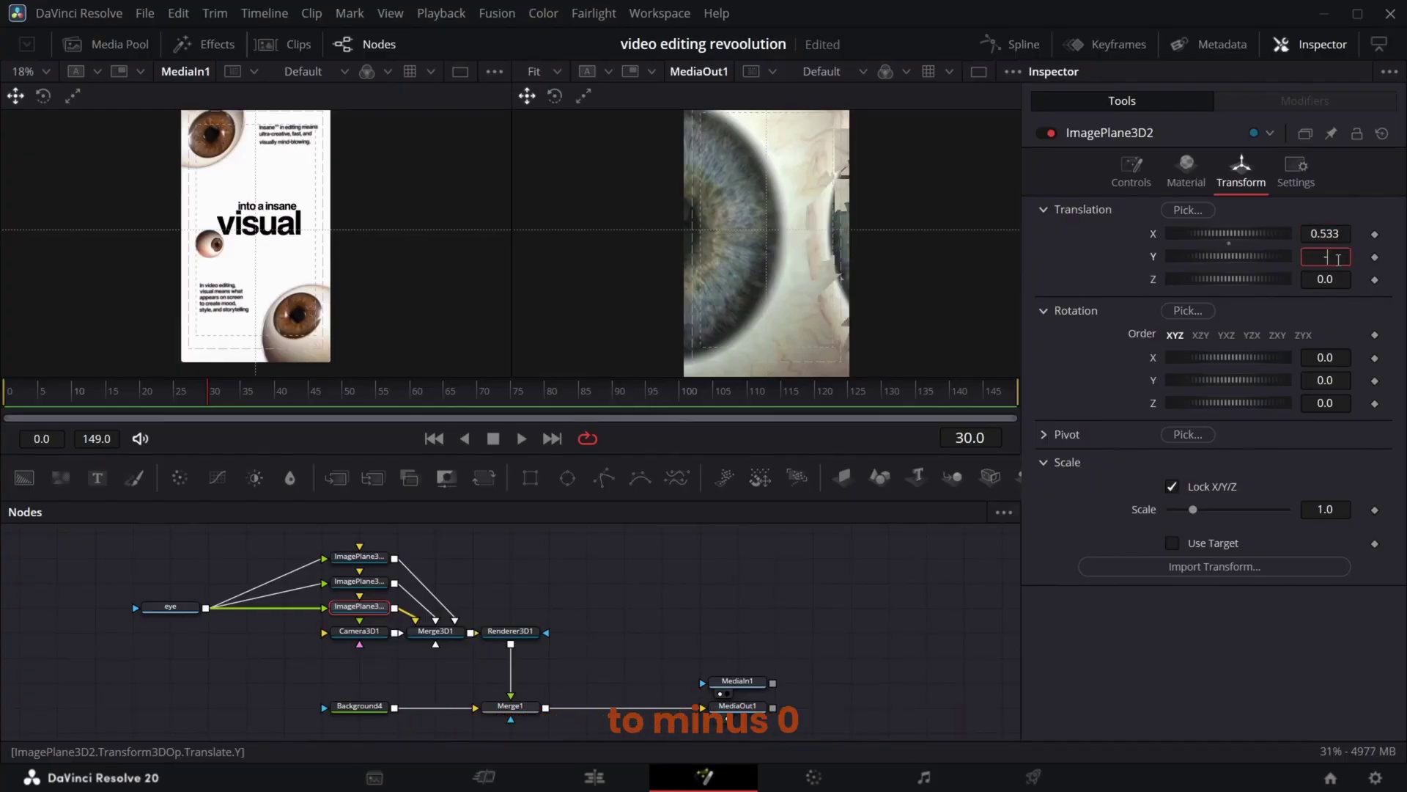
text(0.927)
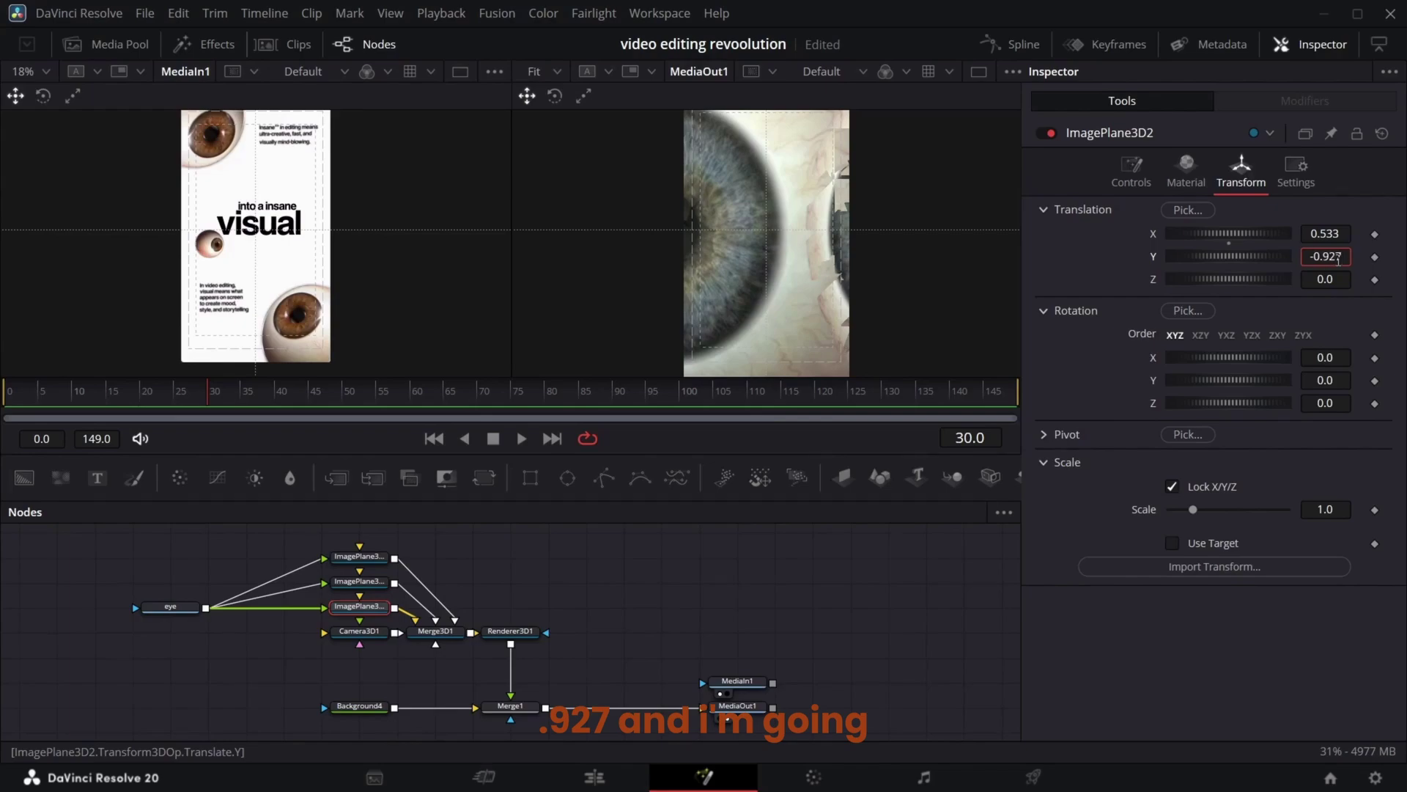
key(Tab)
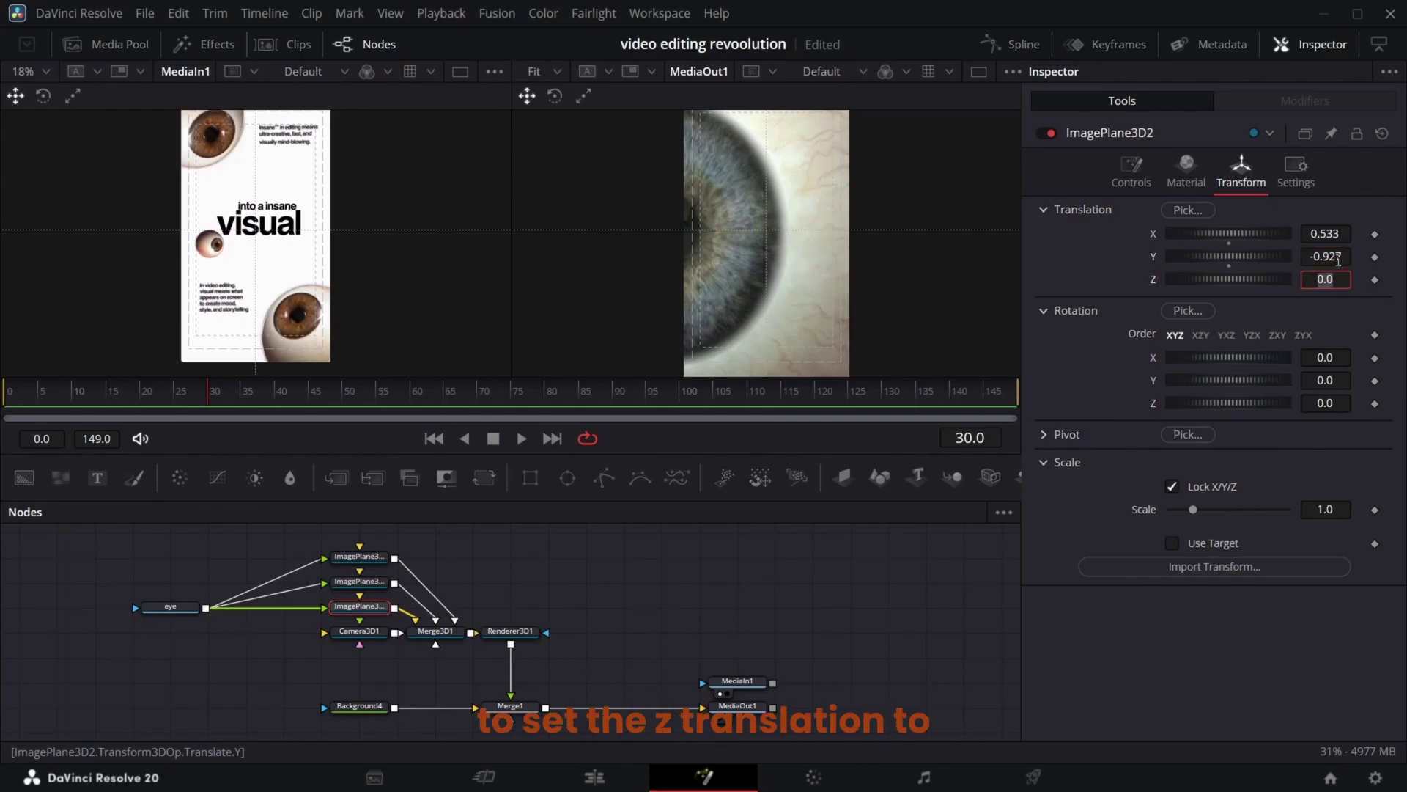
text(-)
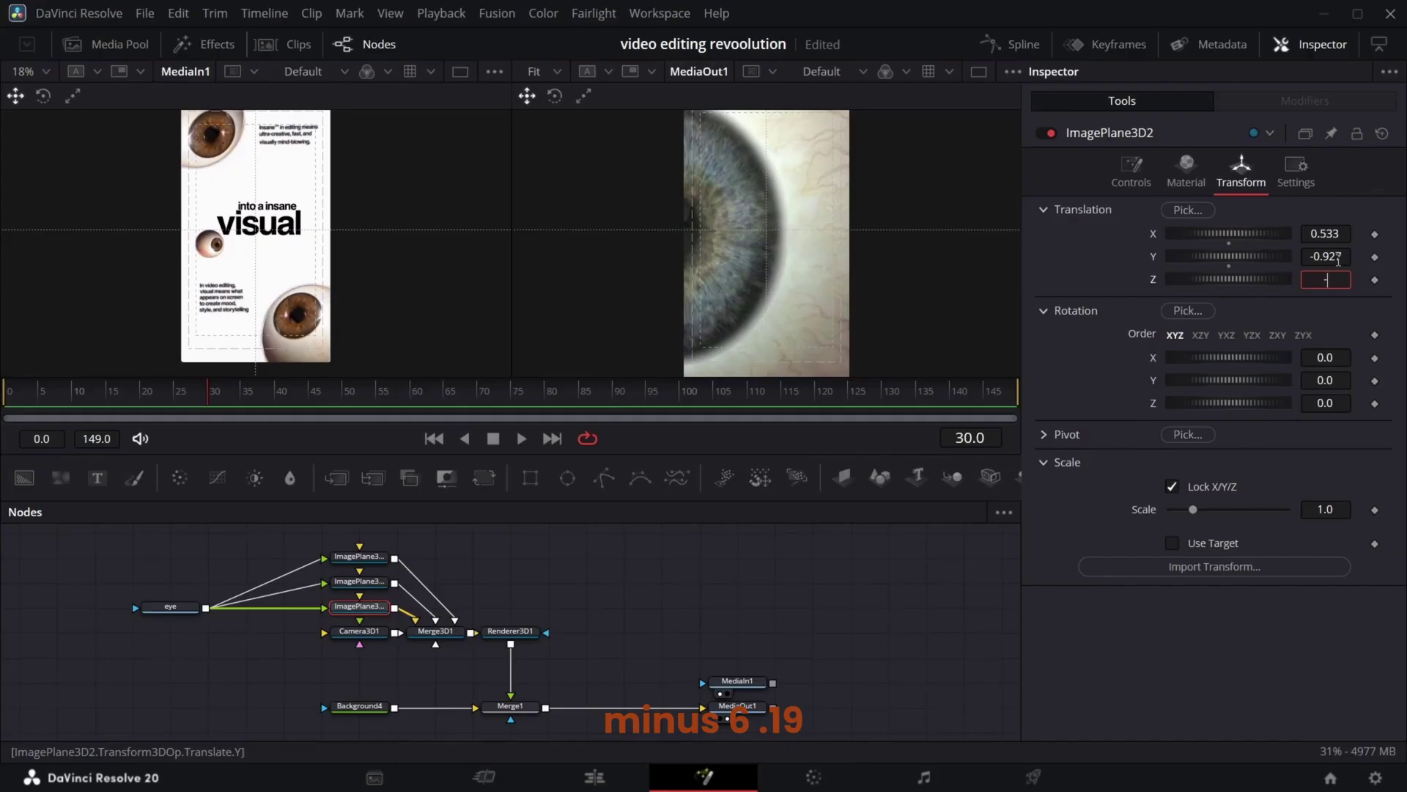
text(6.19)
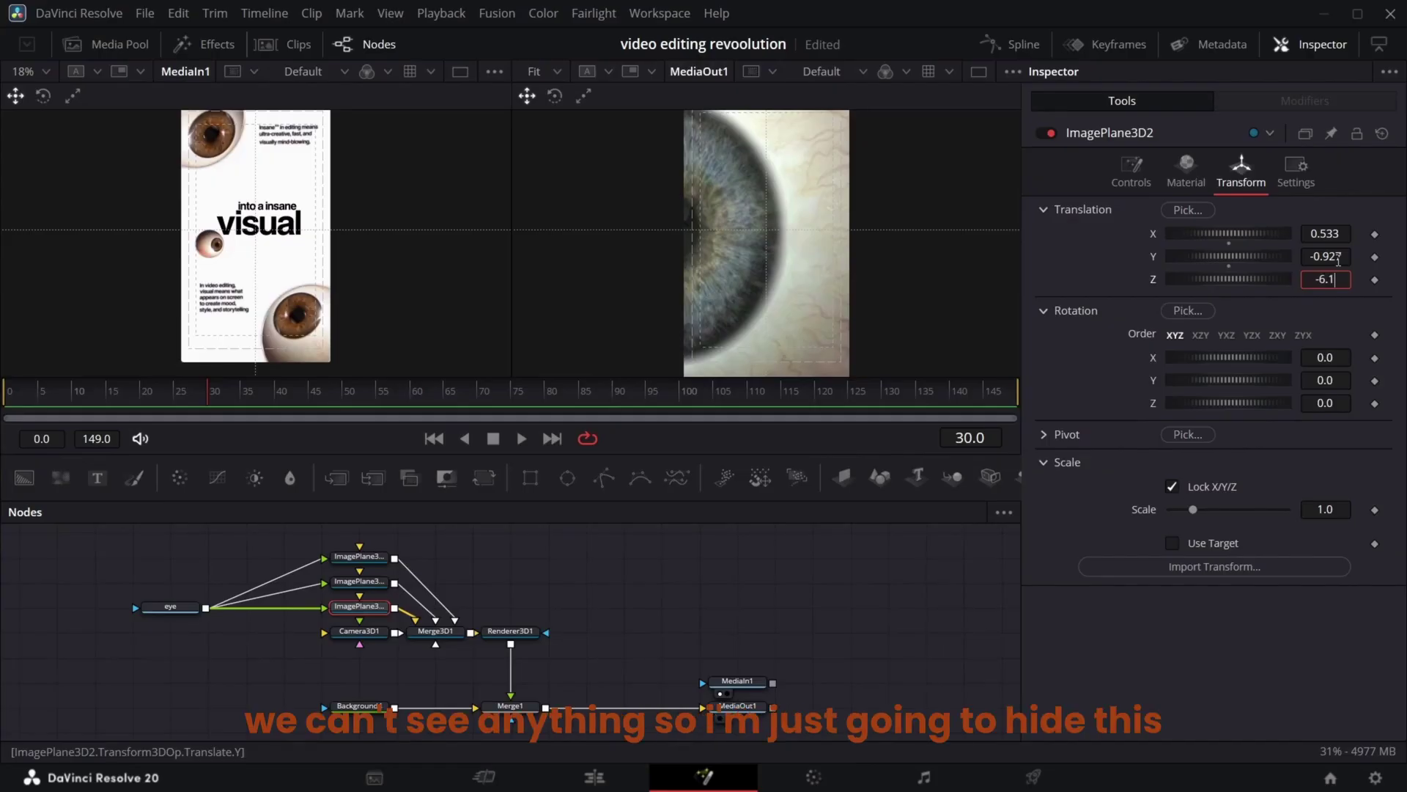
Disable the other two image planes, ImagePlane3D2_1 and ImagePlane3D2_2
click(375, 581)
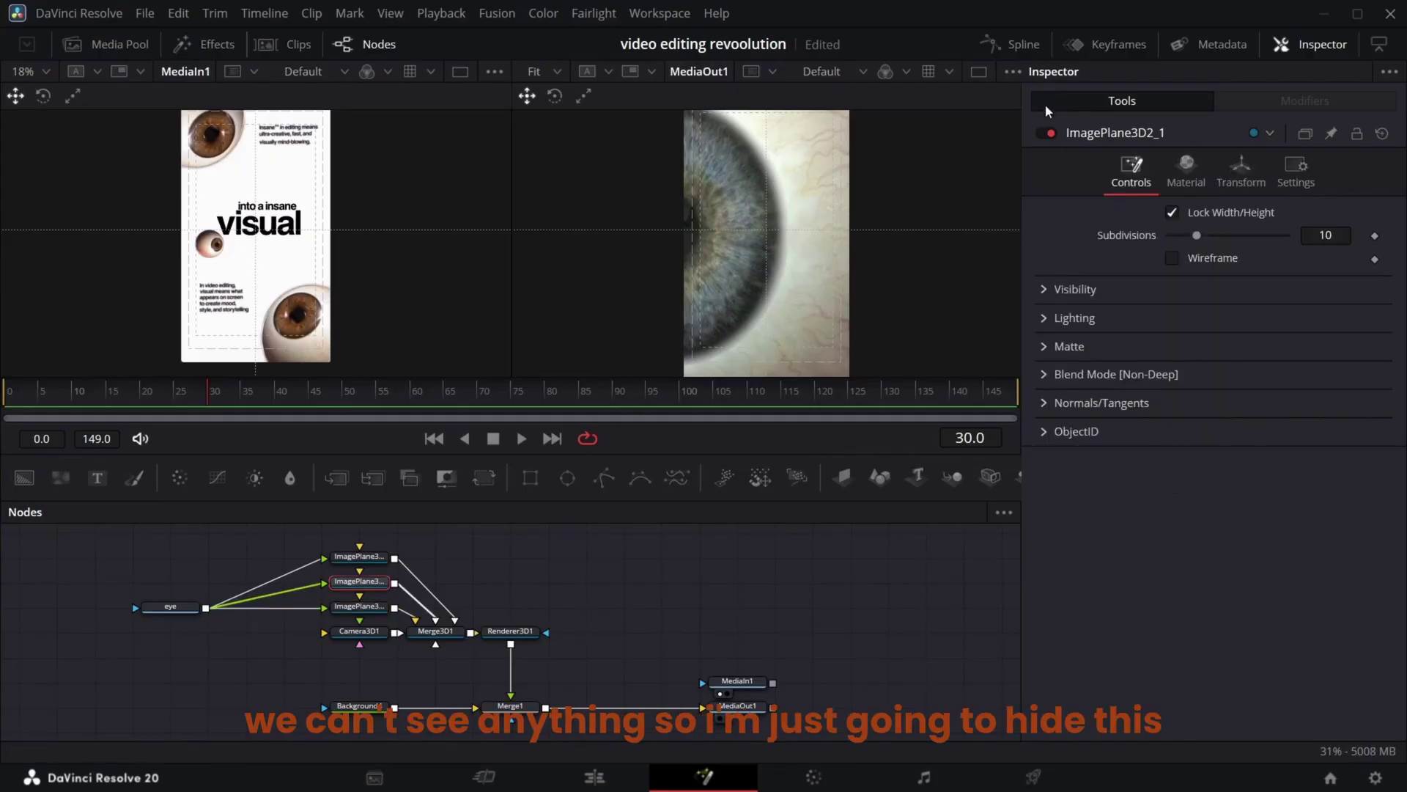
click(1045, 134)
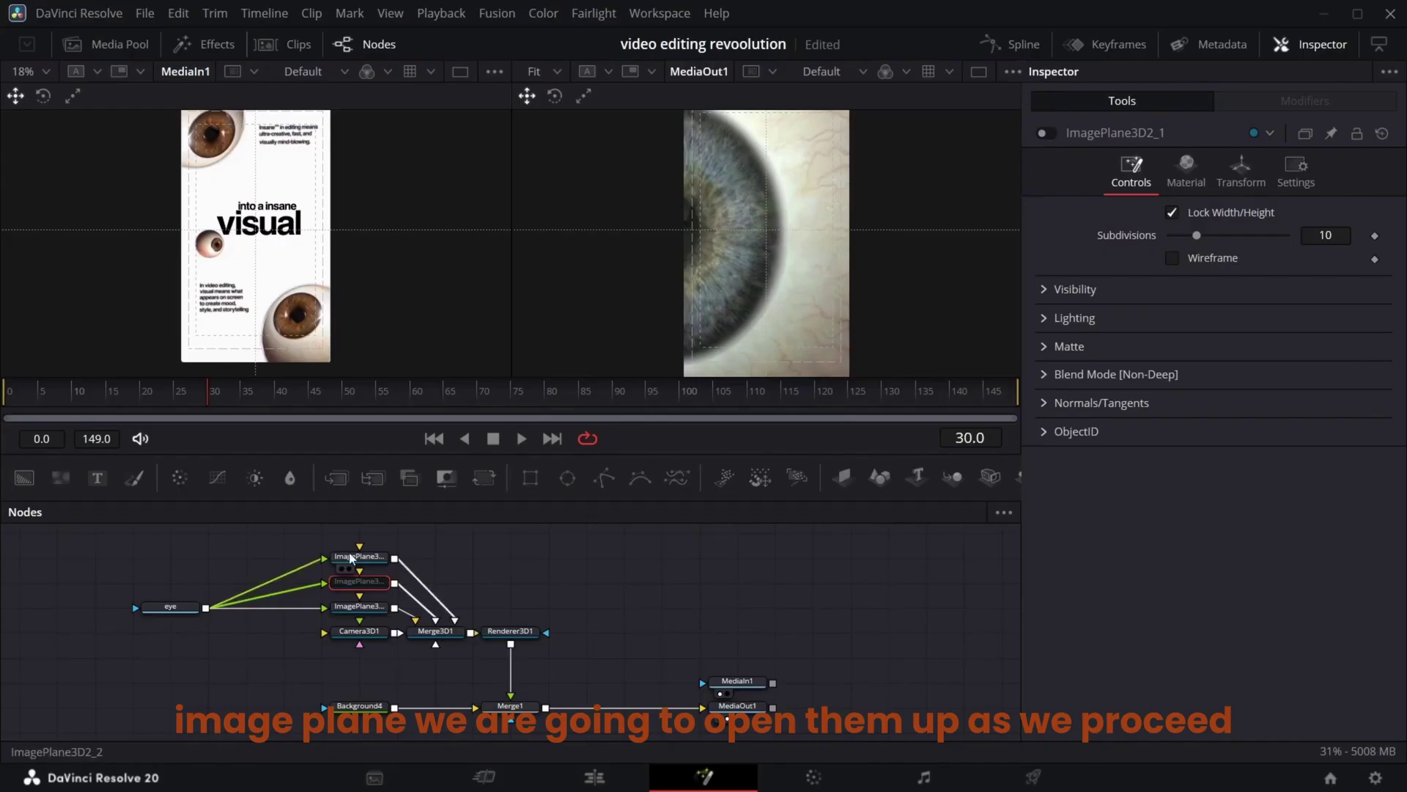
click(351, 558)
click(1044, 134)
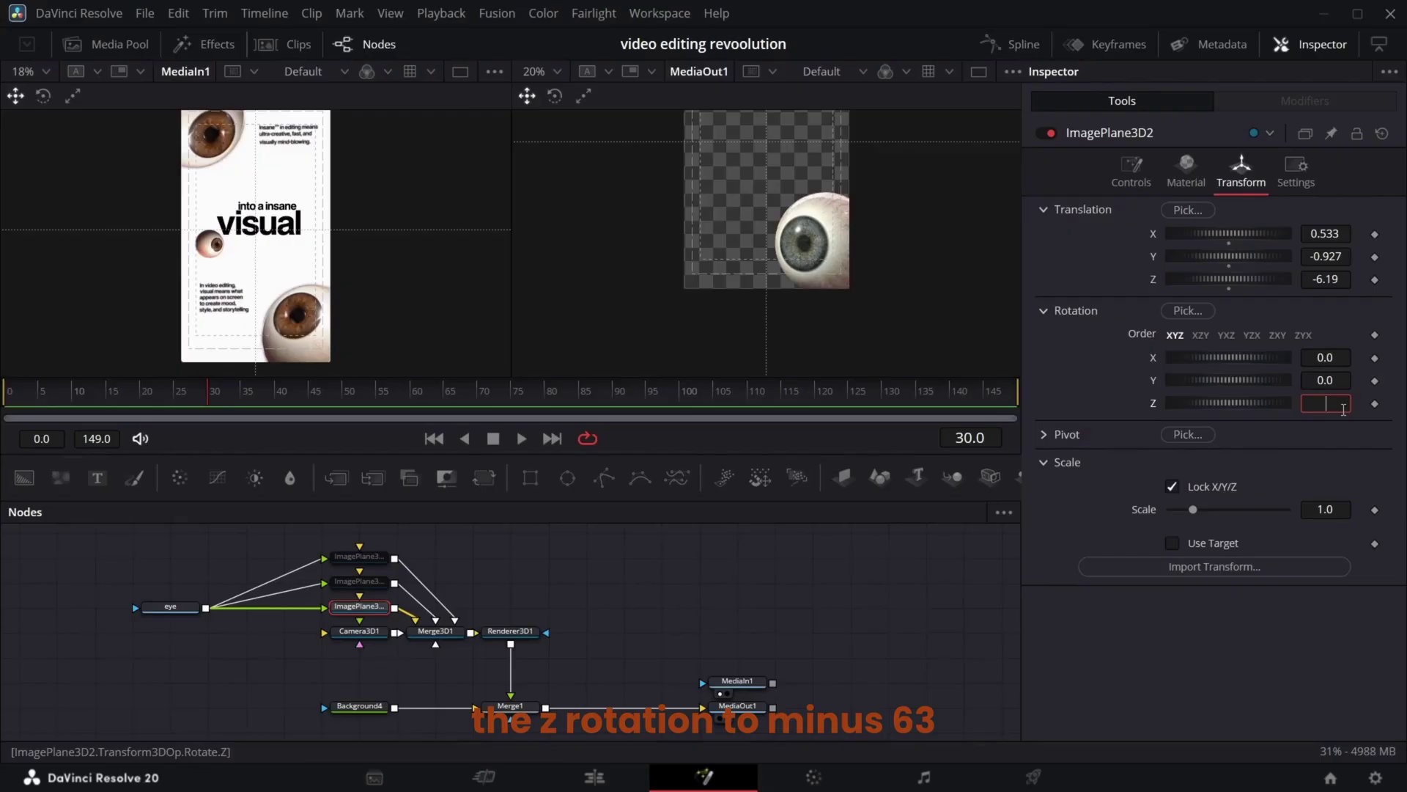
Rotate ImagePlane3D2 to -63.6 on Z and lower its Y translation to about -1.123
text(-63.6)
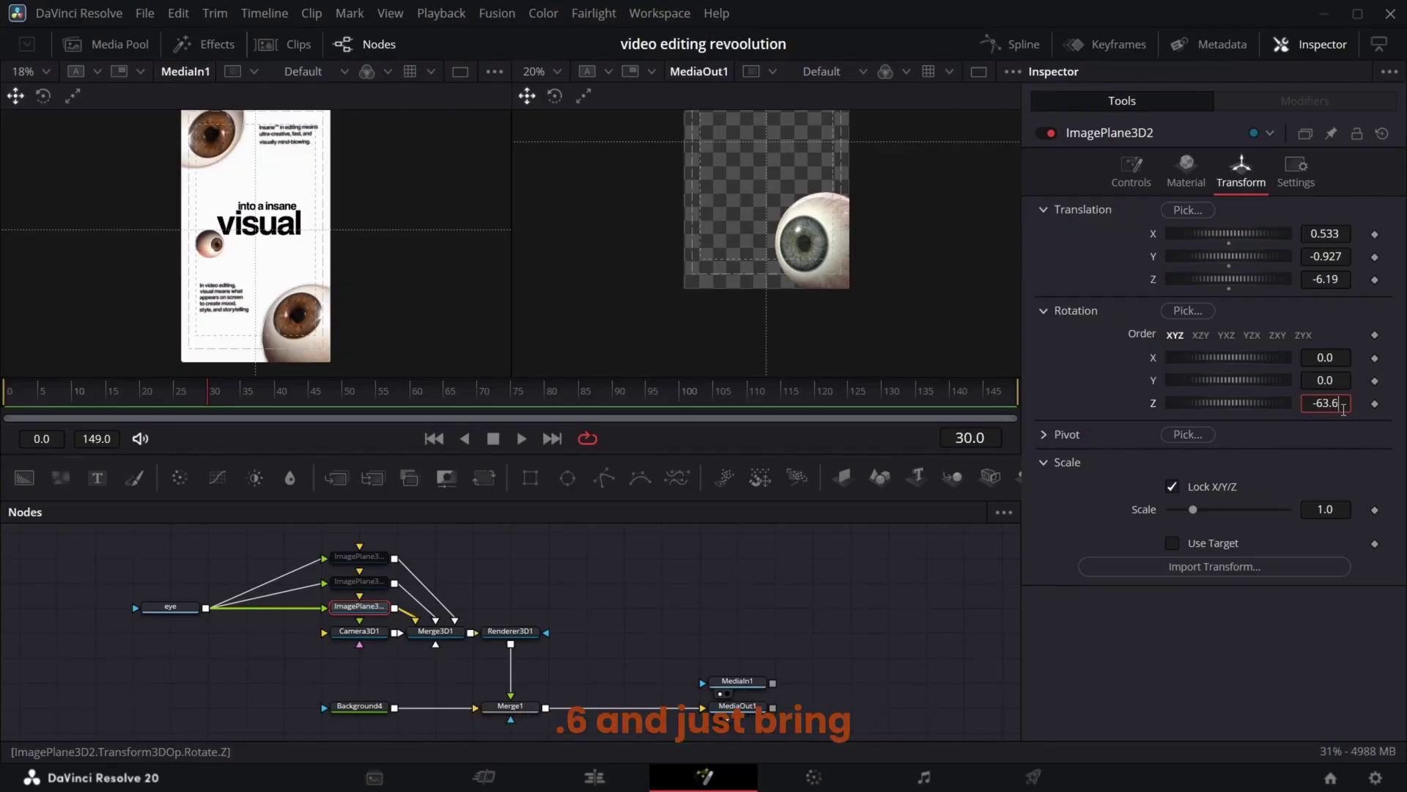
text(6)
key(Tab)
drag(1325, 256, 1314, 256)
drag(1217, 255, 1183, 256)
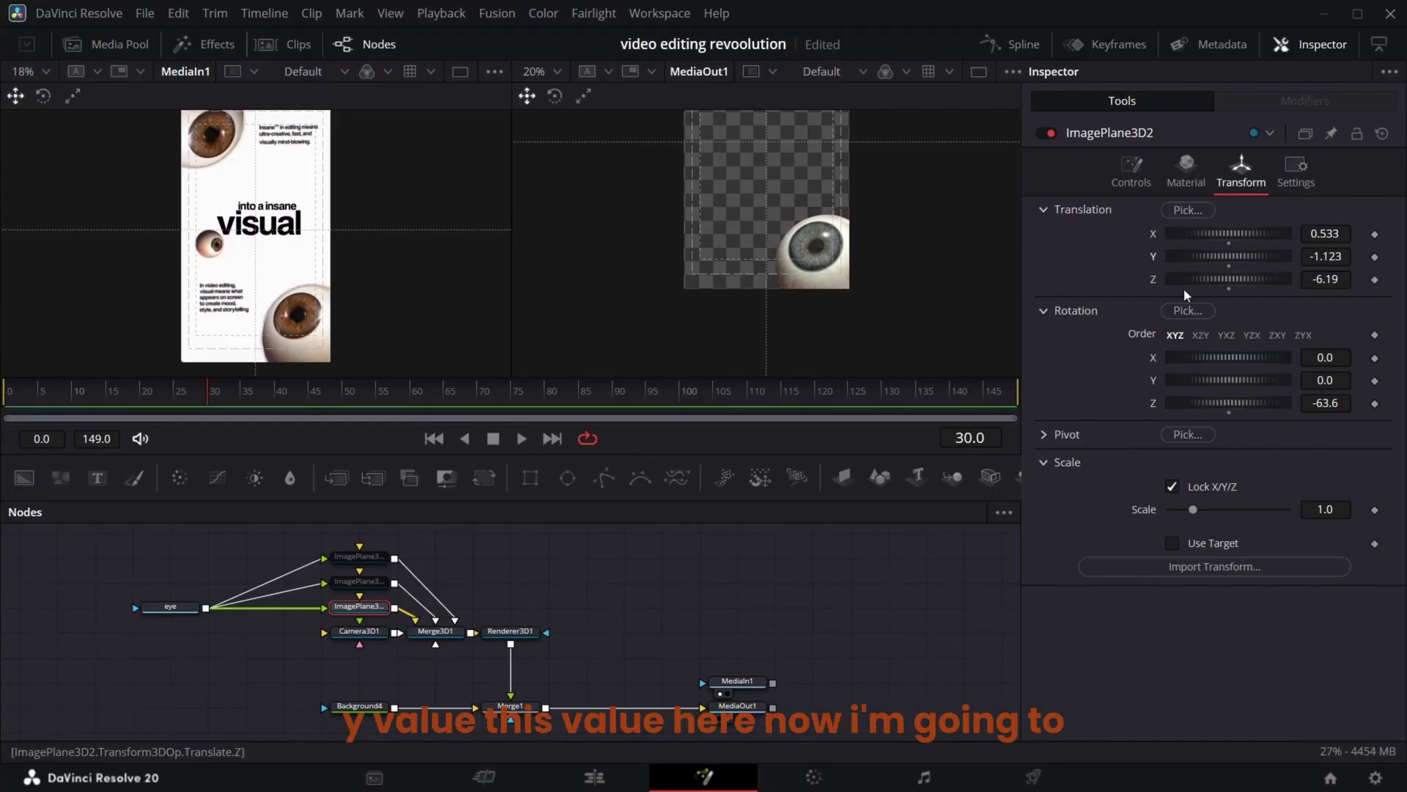
Enable ImagePlane3D2_1, set its translation to X -0.584, Y 1.163 and Z -6.16, and edit its Z rotation
click(359, 582)
click(1047, 133)
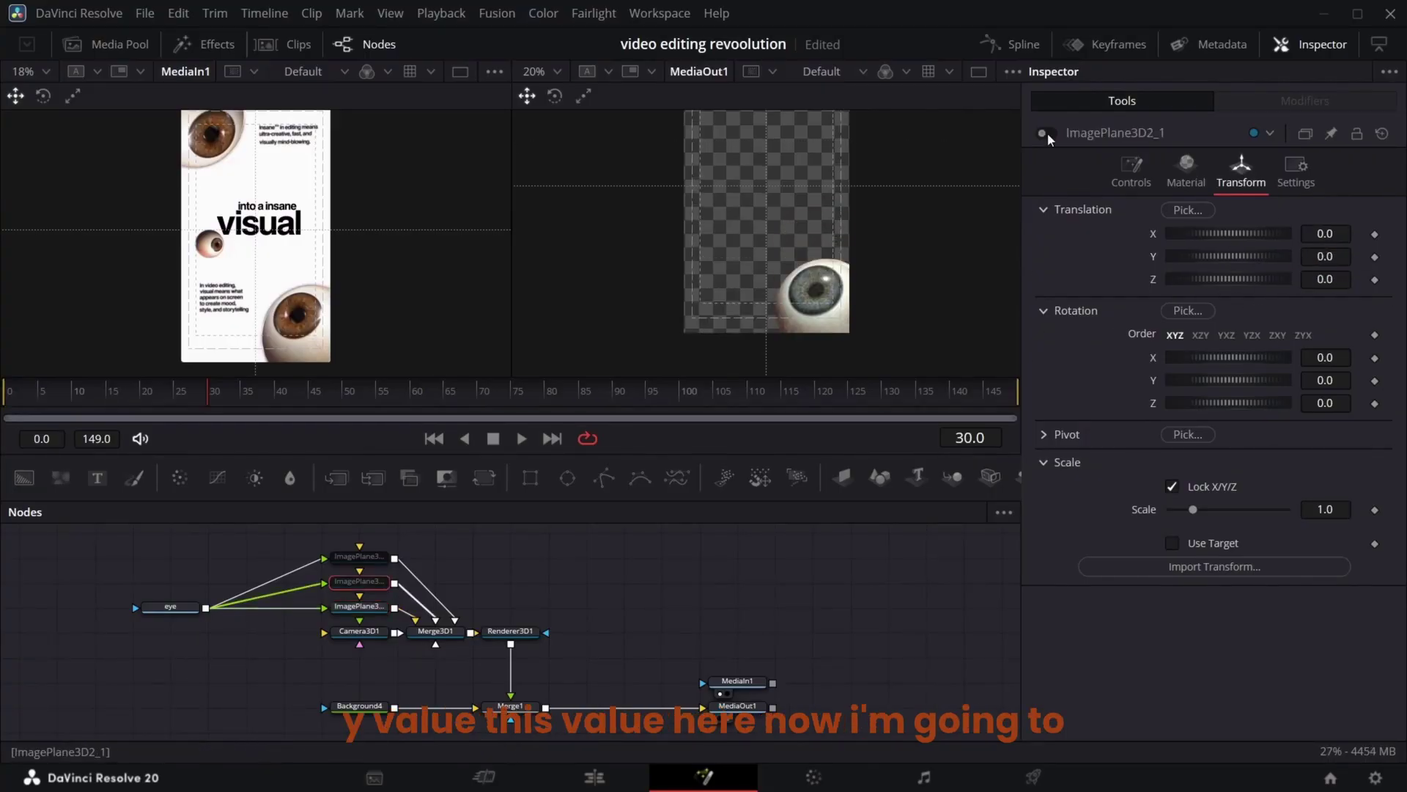
double_click(1335, 236)
key(BackSpace)
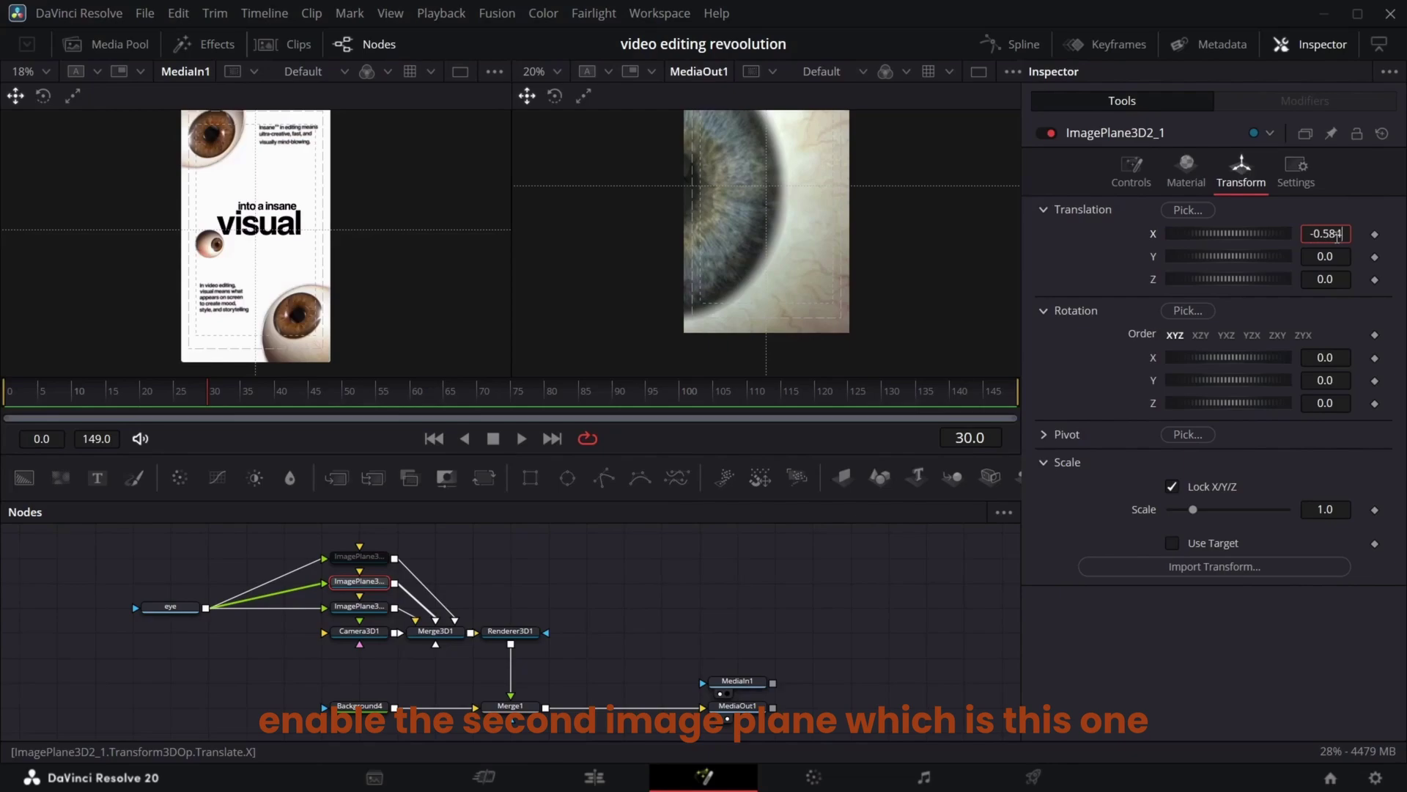
key(Tab)
text(1.163)
key(Tab)
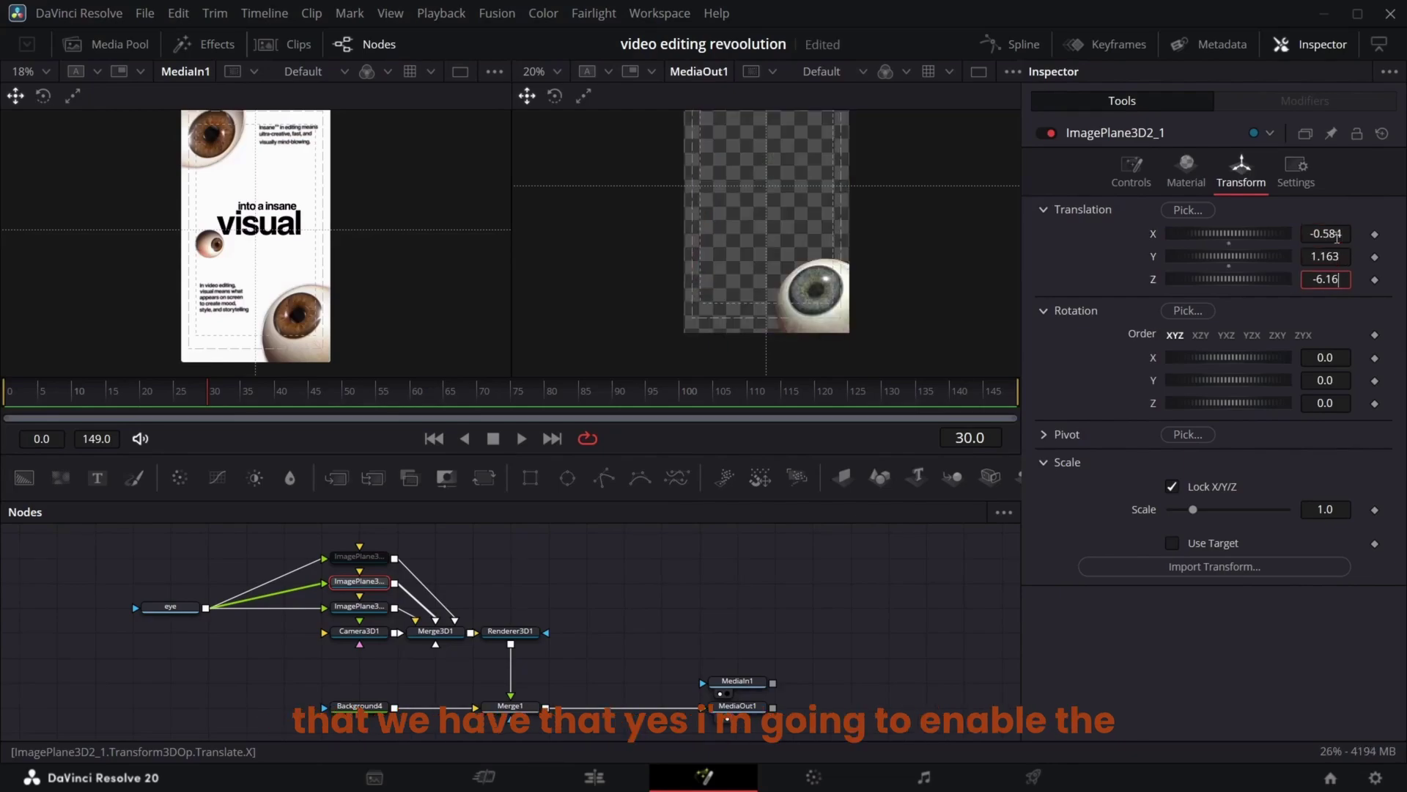
key(Tab)
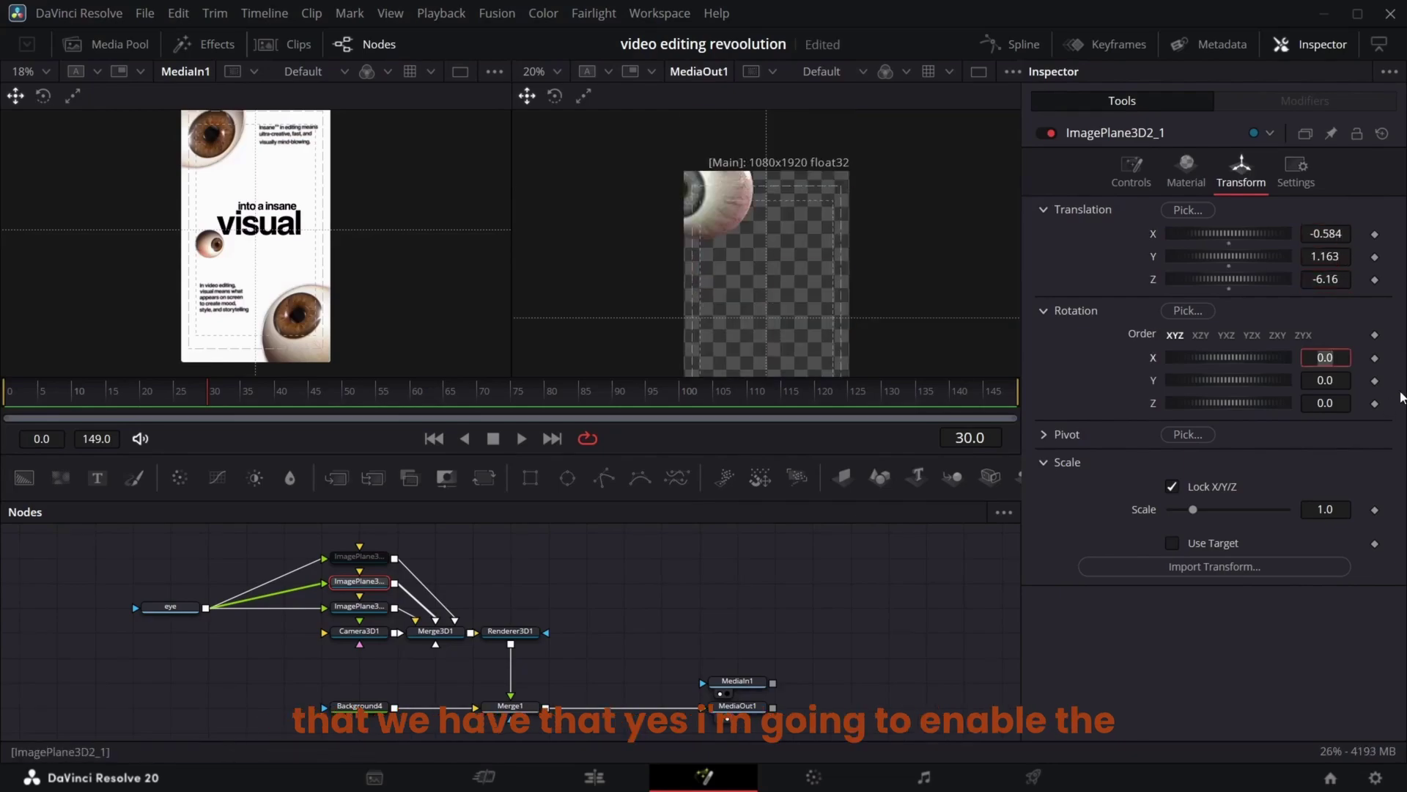
click(1337, 403)
key(BackSpace)
key(BackSpace)
key(BackSpace)
Enable ImagePlane3D2_2 and set its translation to X 0.436, Y -0.197 and Z -8.37
click(360, 560)
click(1047, 133)
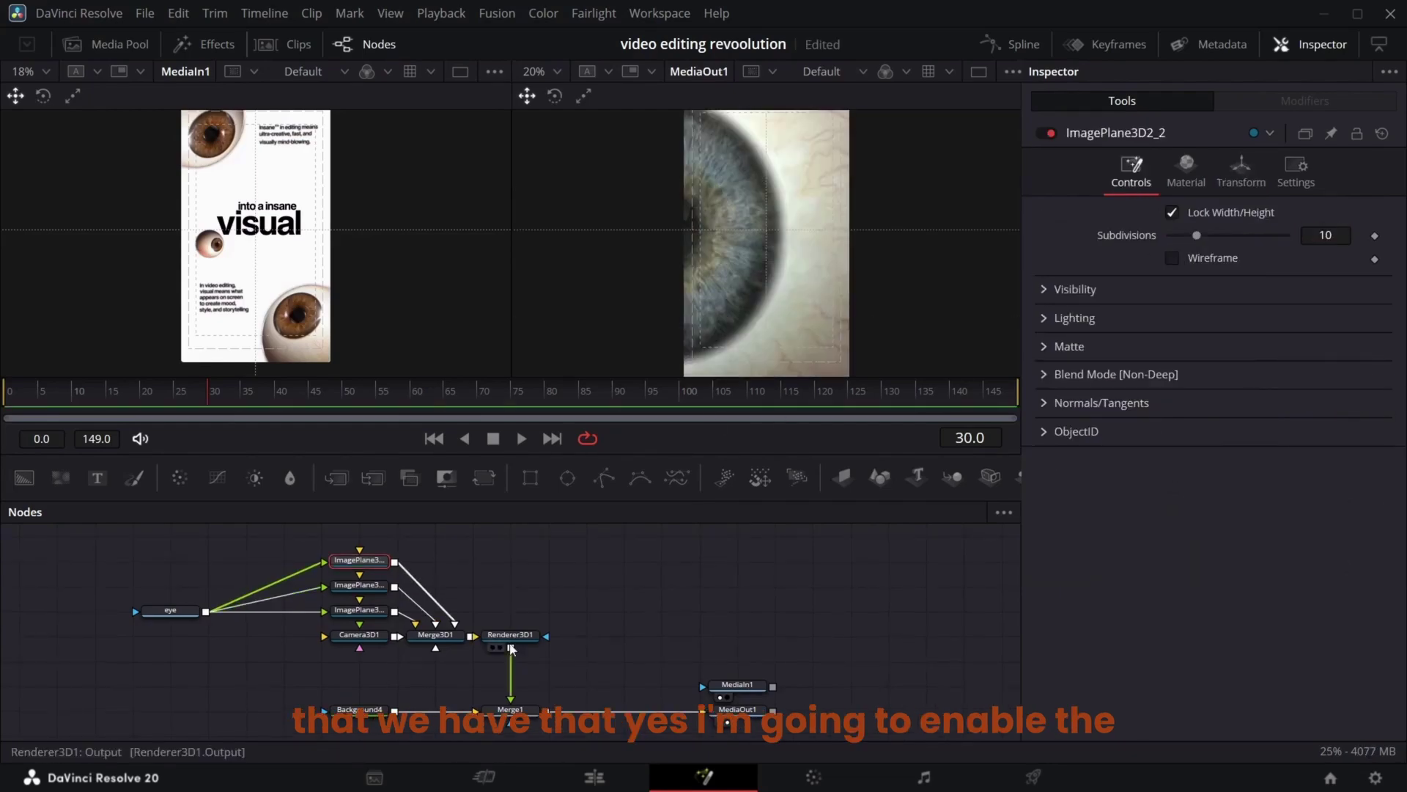
click(1241, 172)
click(1335, 235)
key(BackSpace)
key(BackSpace)
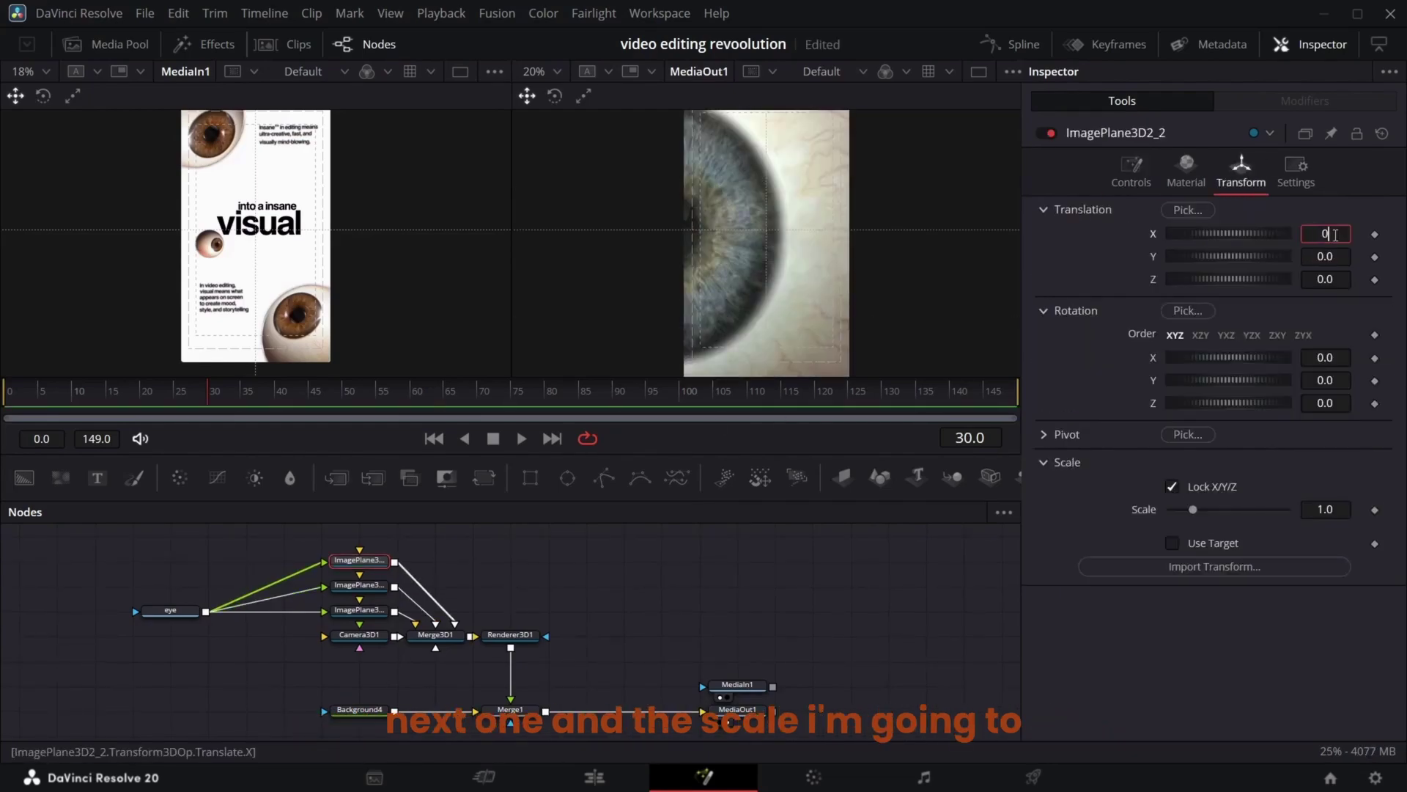
text(0.436)
key(Tab)
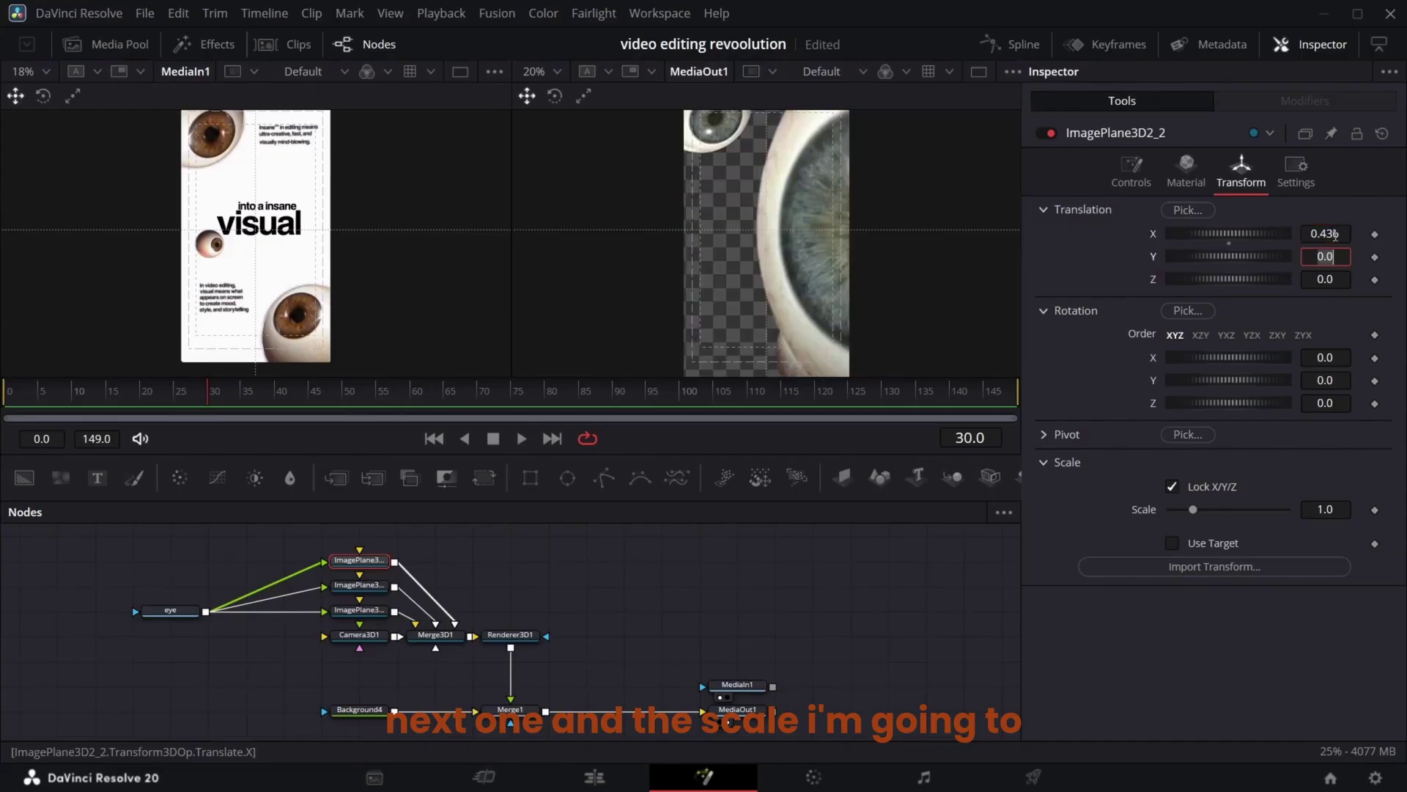
text(-0.197)
key(Tab)
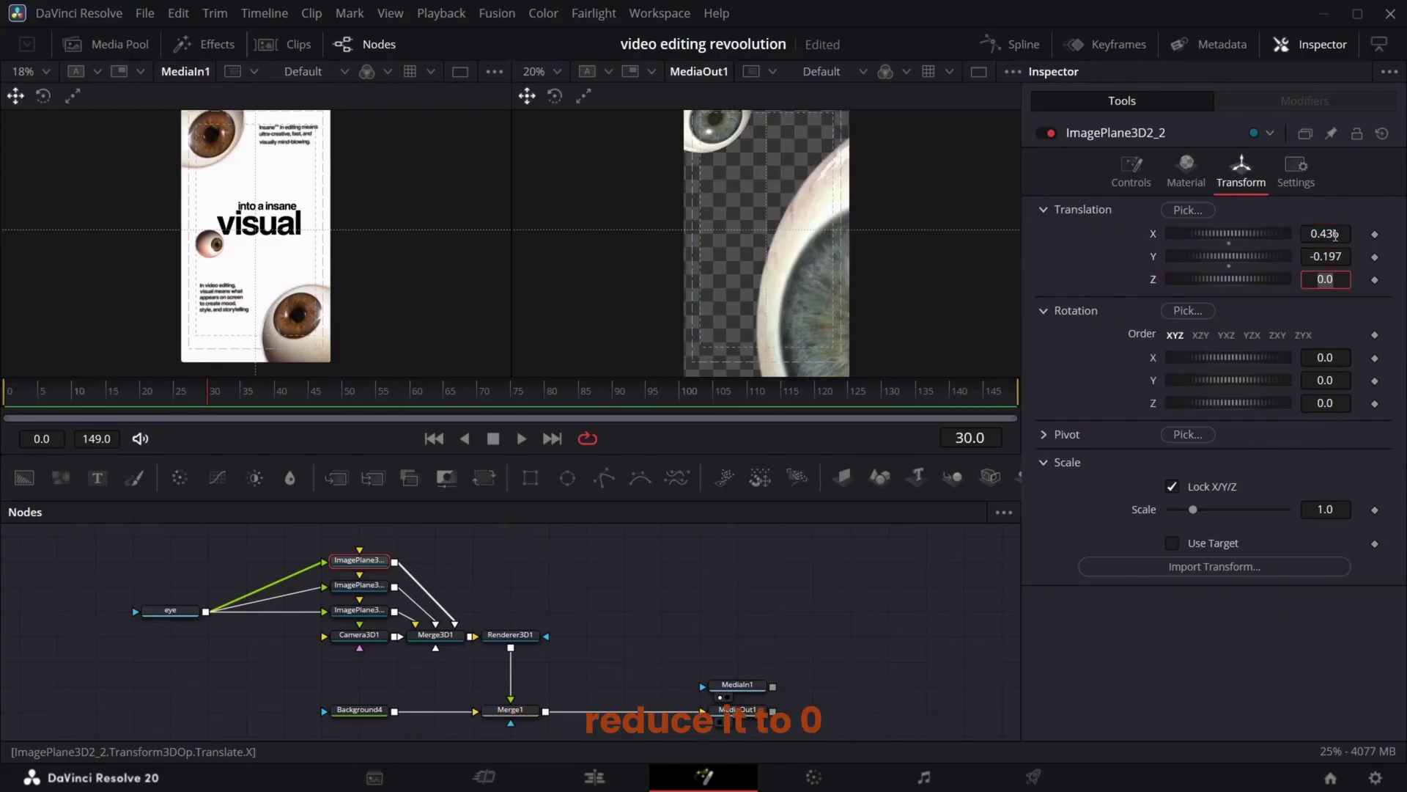
text(-8.)
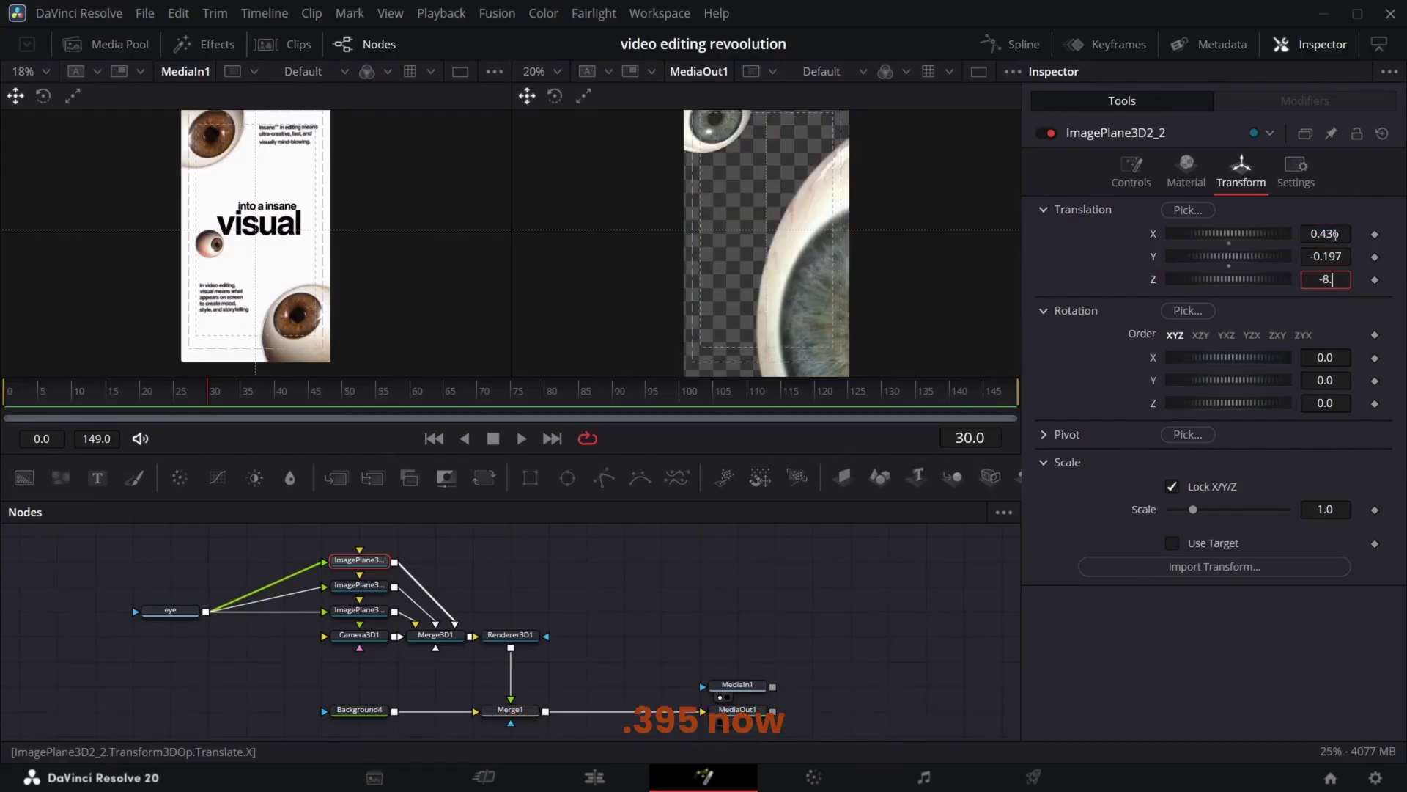
text(37)
Set the Z rotation of ImagePlane3D2_2 to 188.5 and its scale to 0.395
click(1343, 402)
text(188.)
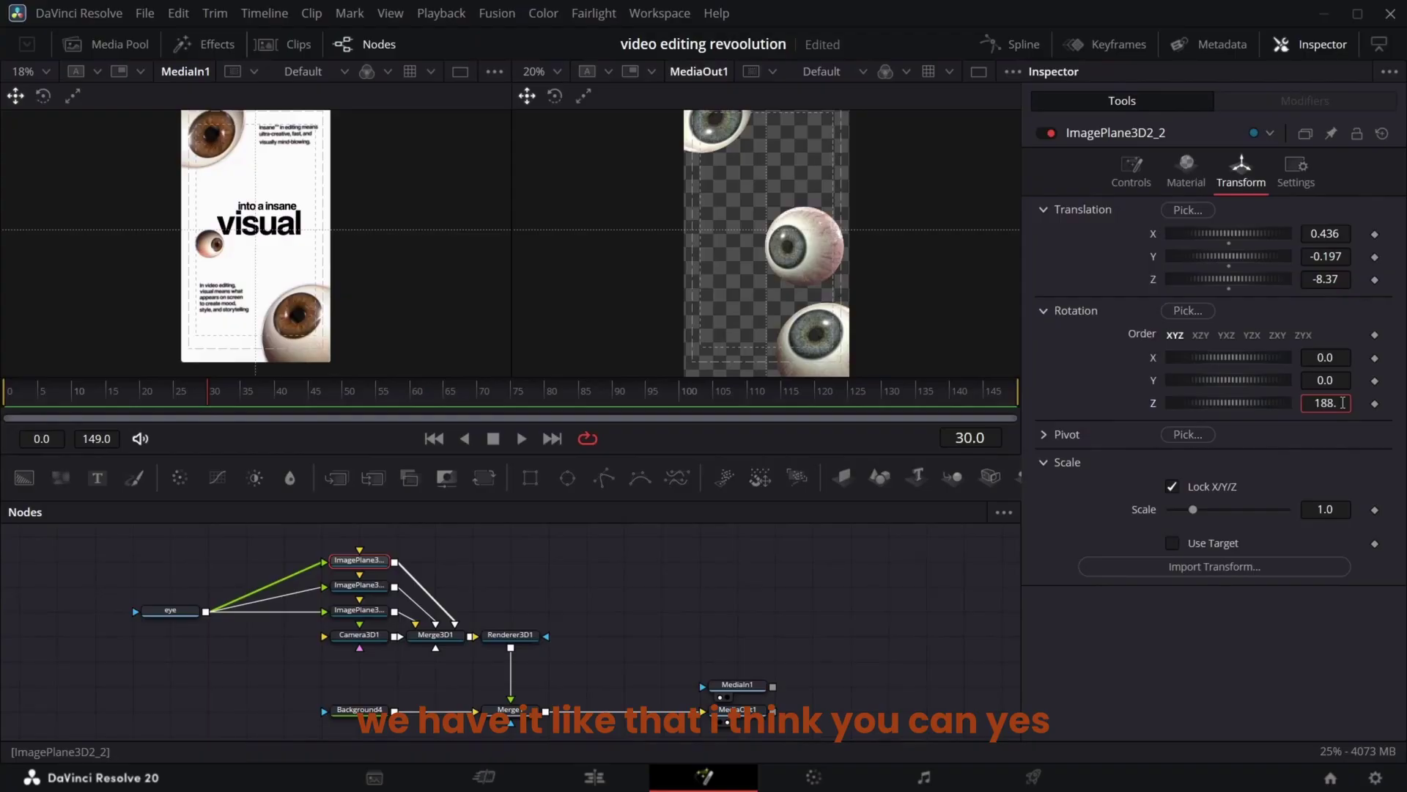
text(5)
click(1332, 508)
text(0.395)
key(Return)
Make the X translation of ImagePlane3D2_2 negative, setting it to -0.436
click(1325, 233)
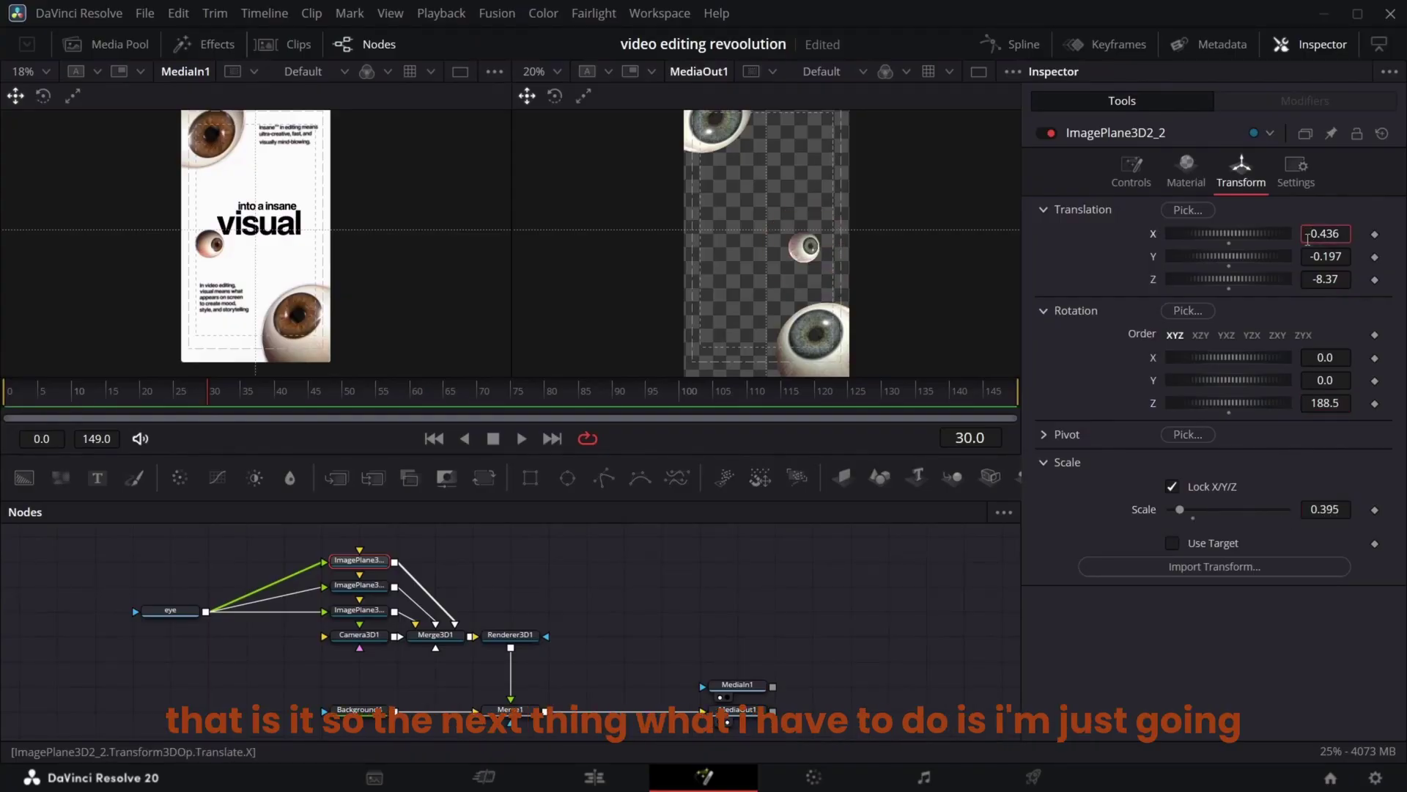
text(-)
key(Return)
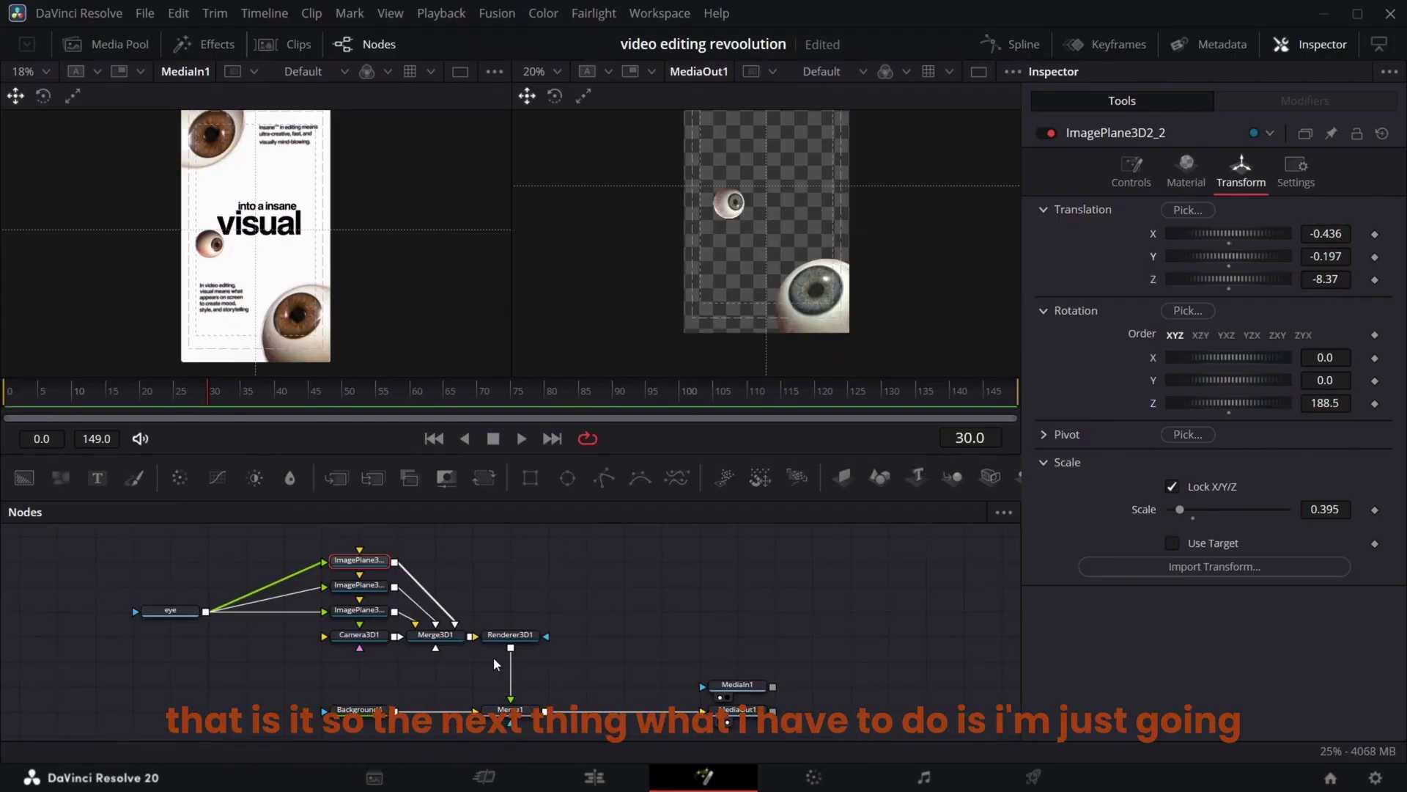
Add a Background node and a Text+ node above the eye nodes and merge the text over the background
scroll(347, 583, up, 3)
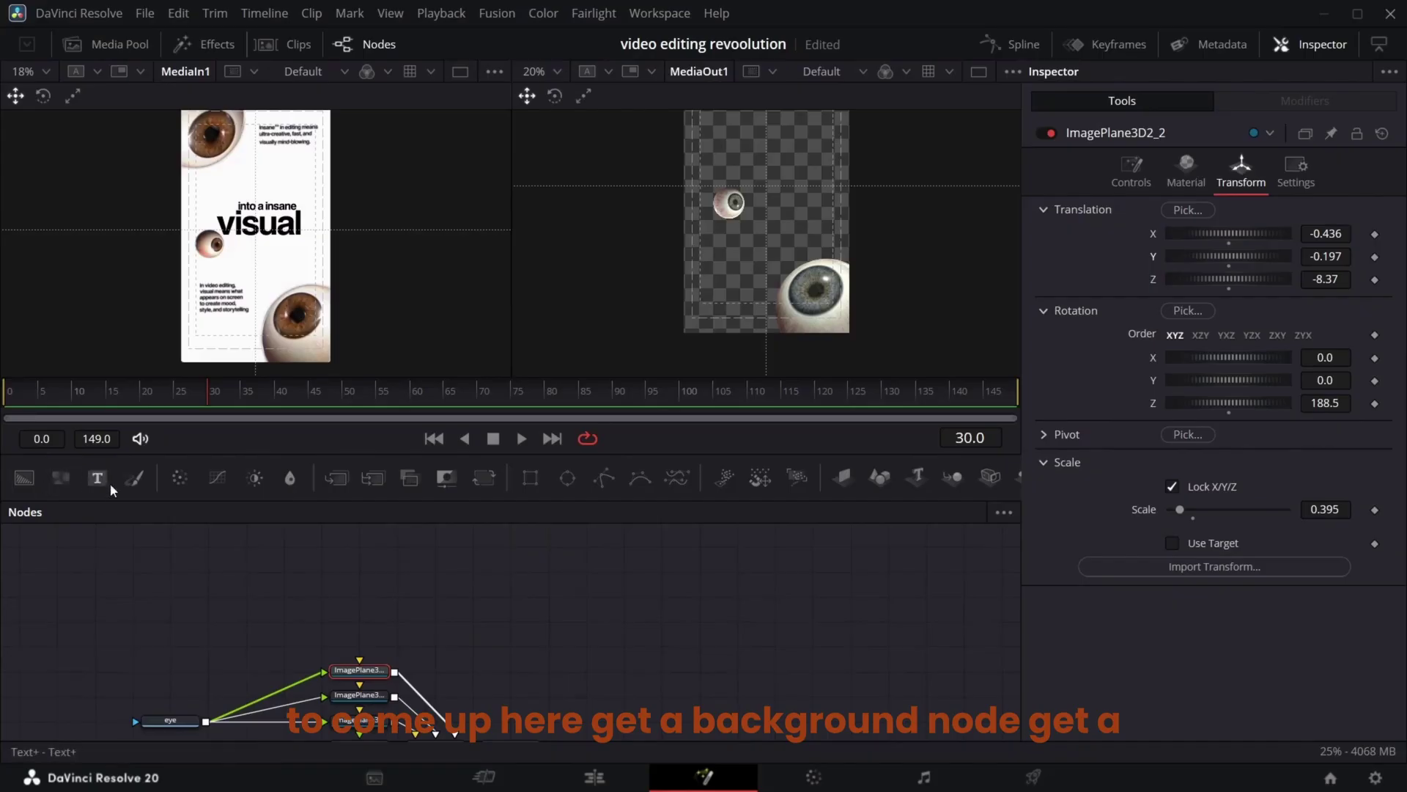
drag(196, 606, 196, 606)
drag(96, 477, 309, 557)
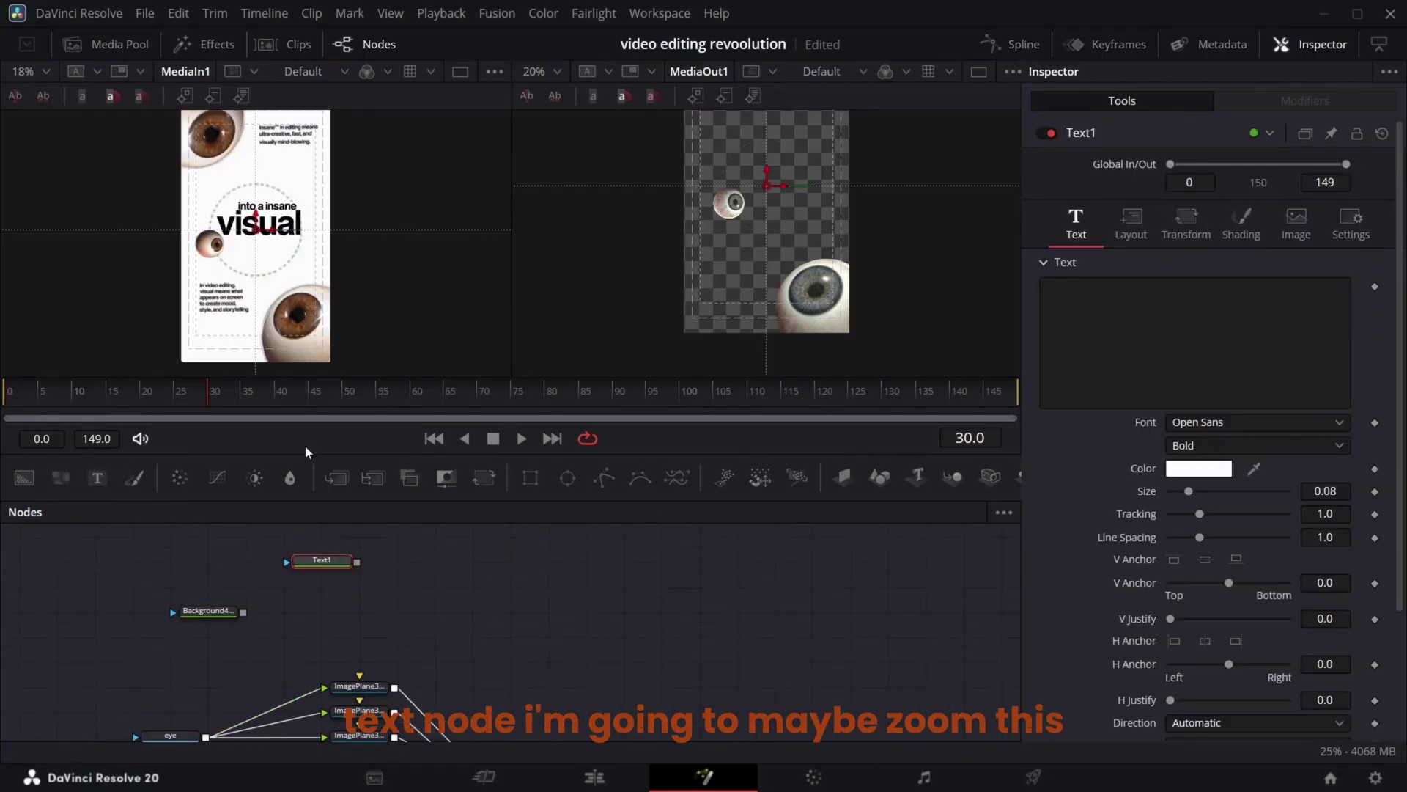
click(46, 71)
click(65, 115)
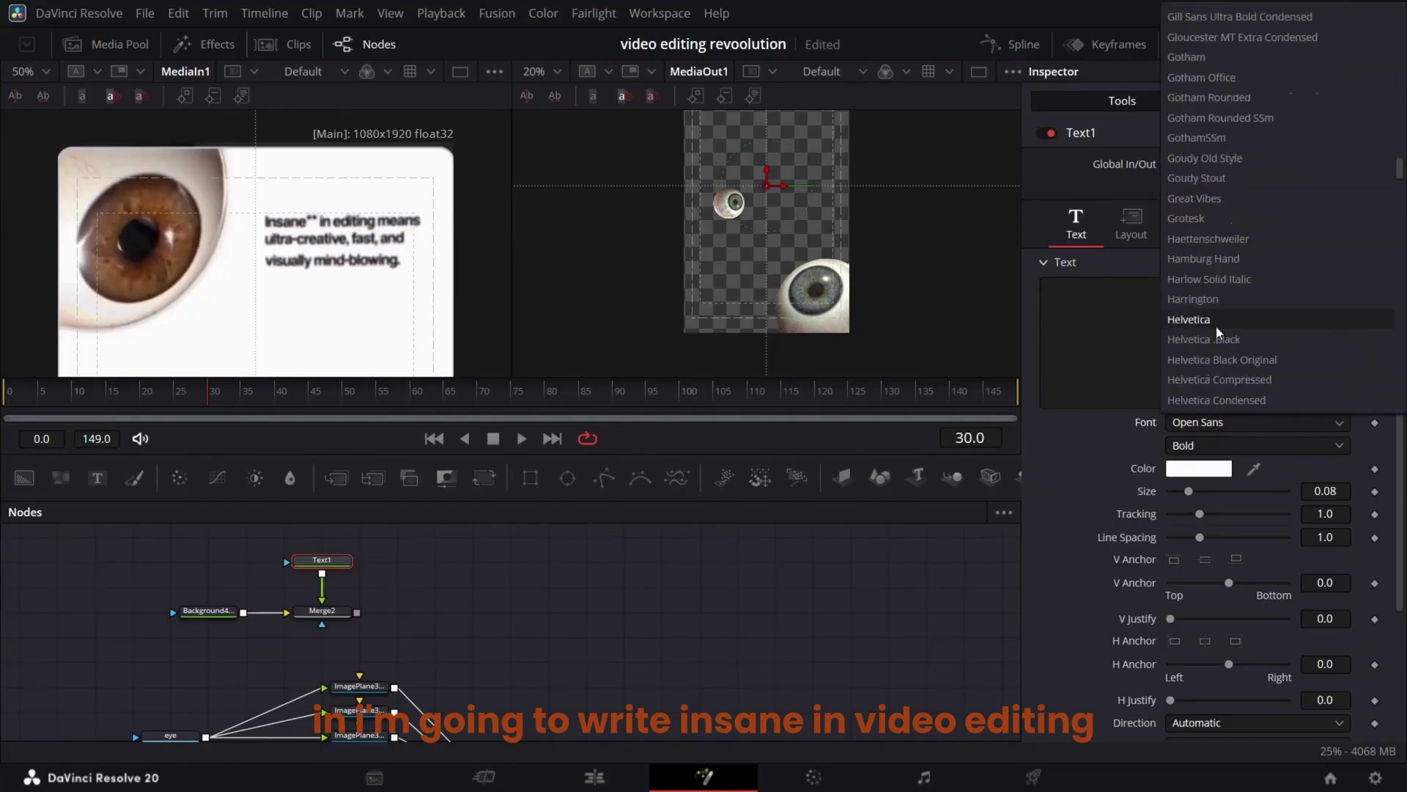
Set Text1 to Helvetica and enter "Insane** in video editing means ultra-creative, fast, and visually mind blowing." on three lines
click(1224, 318)
click(1082, 305)
text(Insane**)
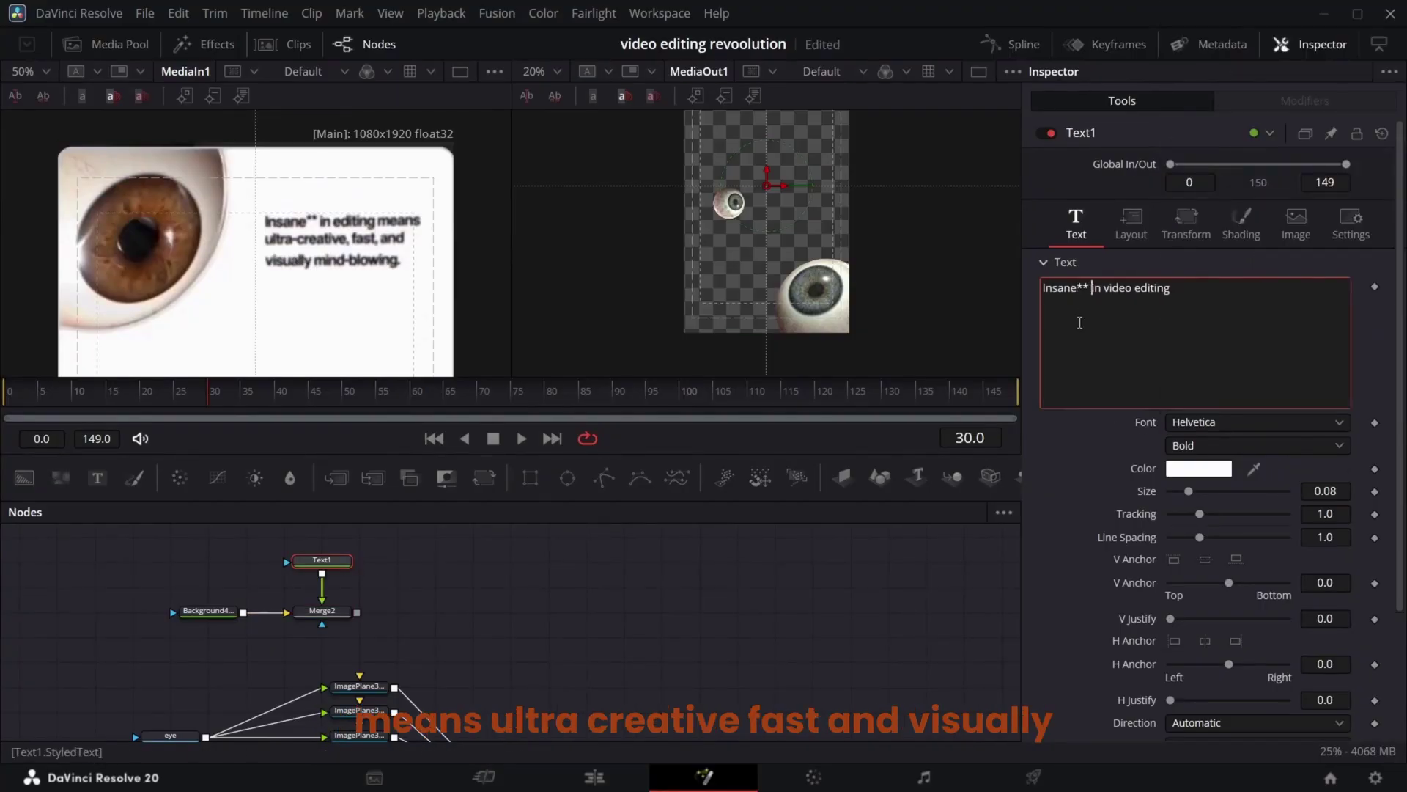
text(, and)
key(Return)
text(vi)
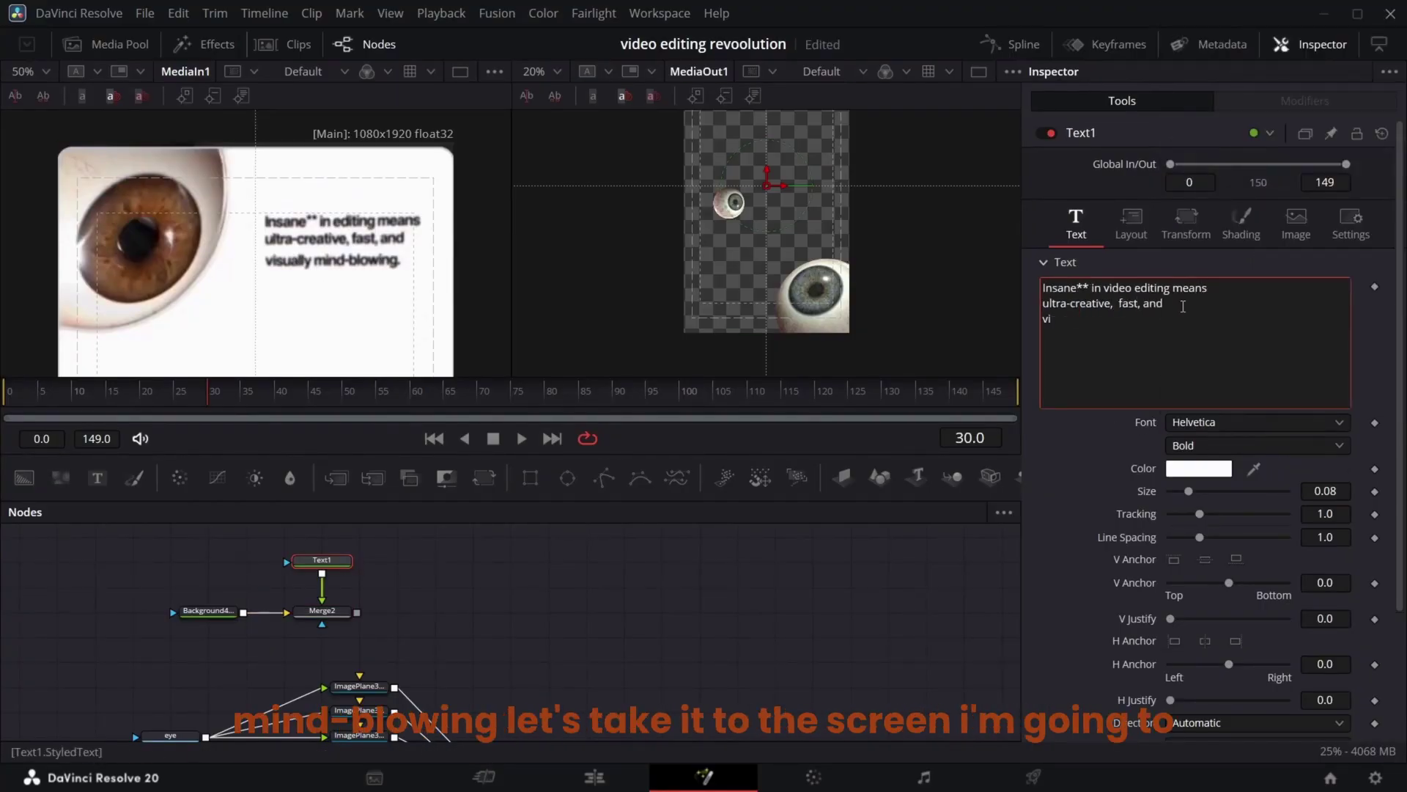
text(sually mind blowing.)
Display Merge2 in the viewer, change Text1's color to black, and anchor the text horizontally to the left
scroll(1183, 367, down, 3)
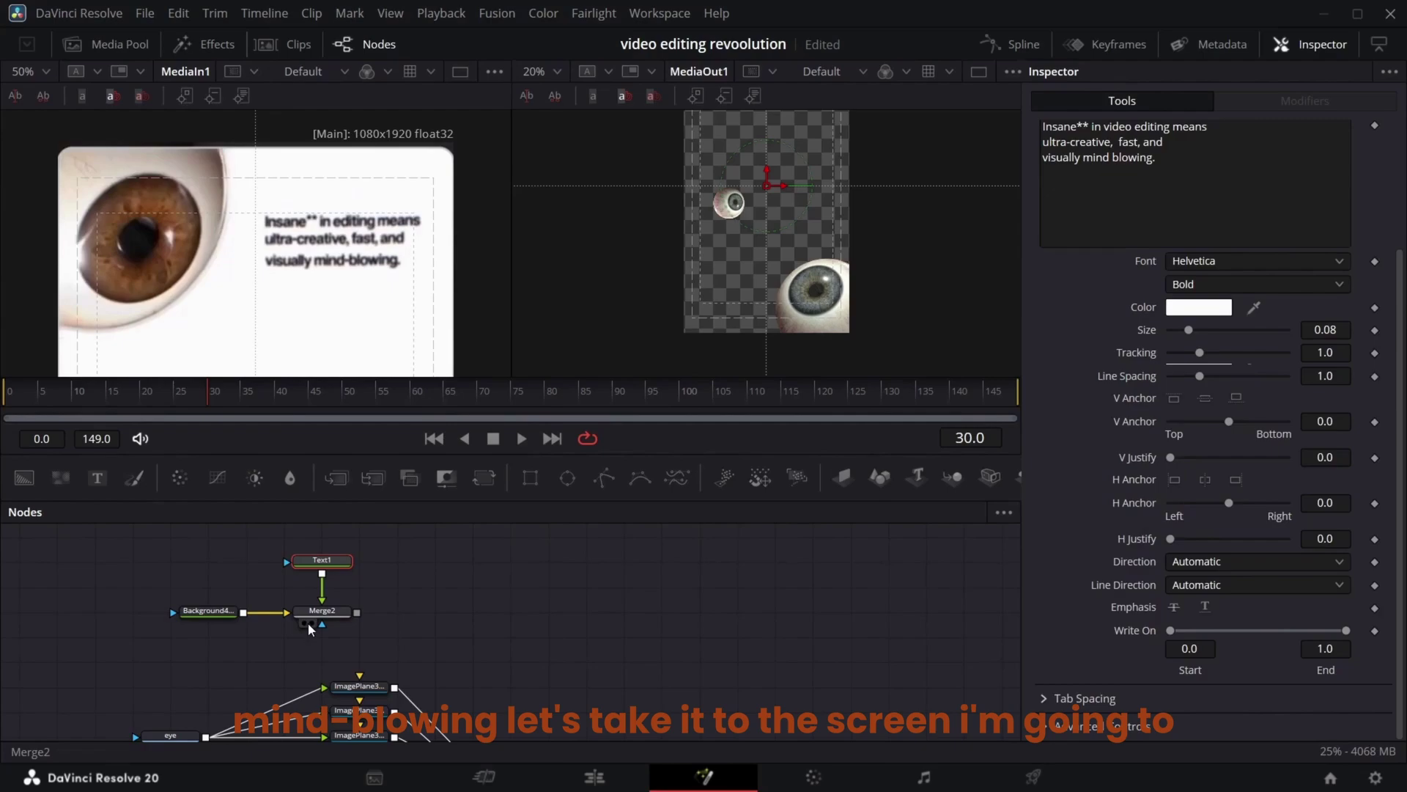
click(311, 623)
click(1199, 307)
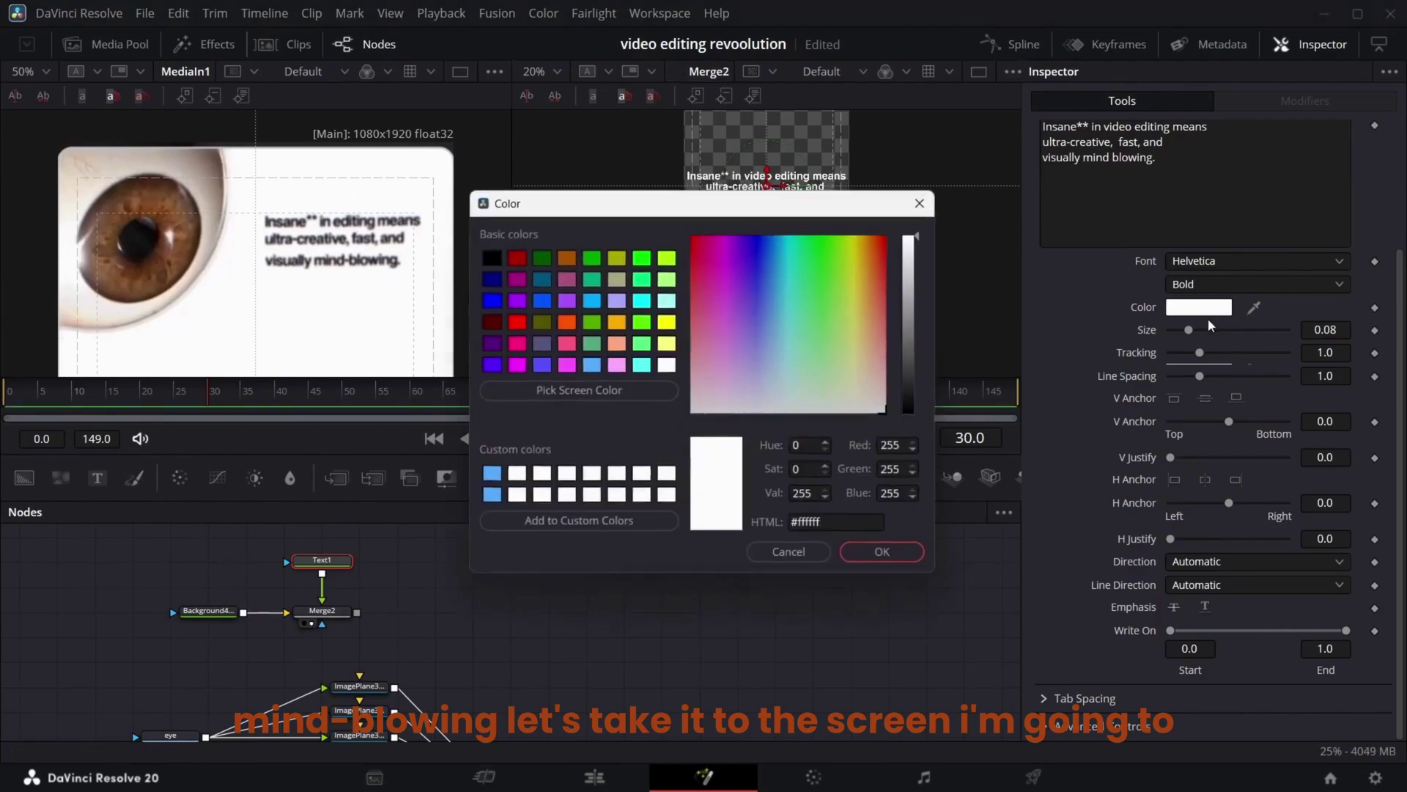
click(922, 422)
click(889, 557)
click(1174, 479)
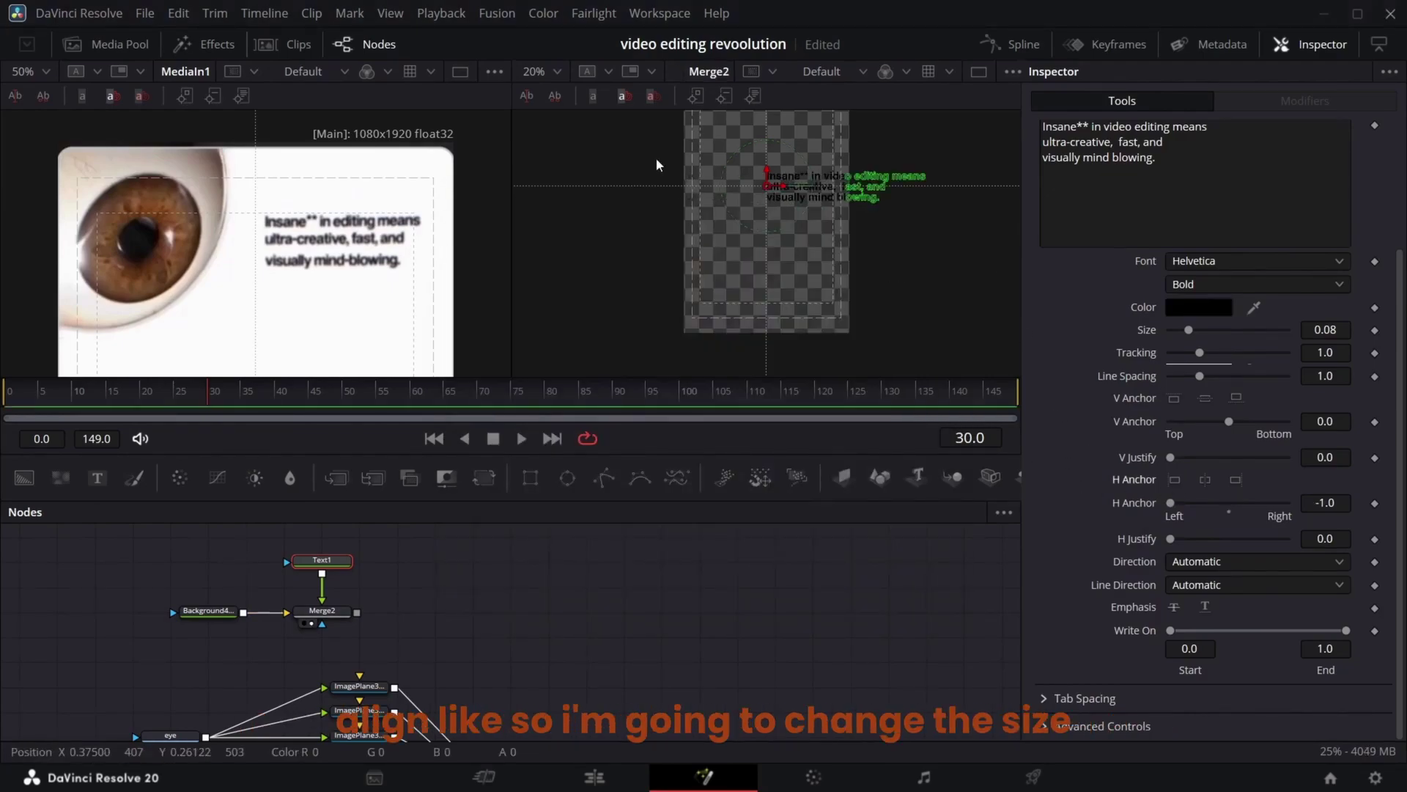
Set Text1's size to 0.0323 and its layout center to X 0.522, Y 0.87
click(1345, 330)
text(0.0389)
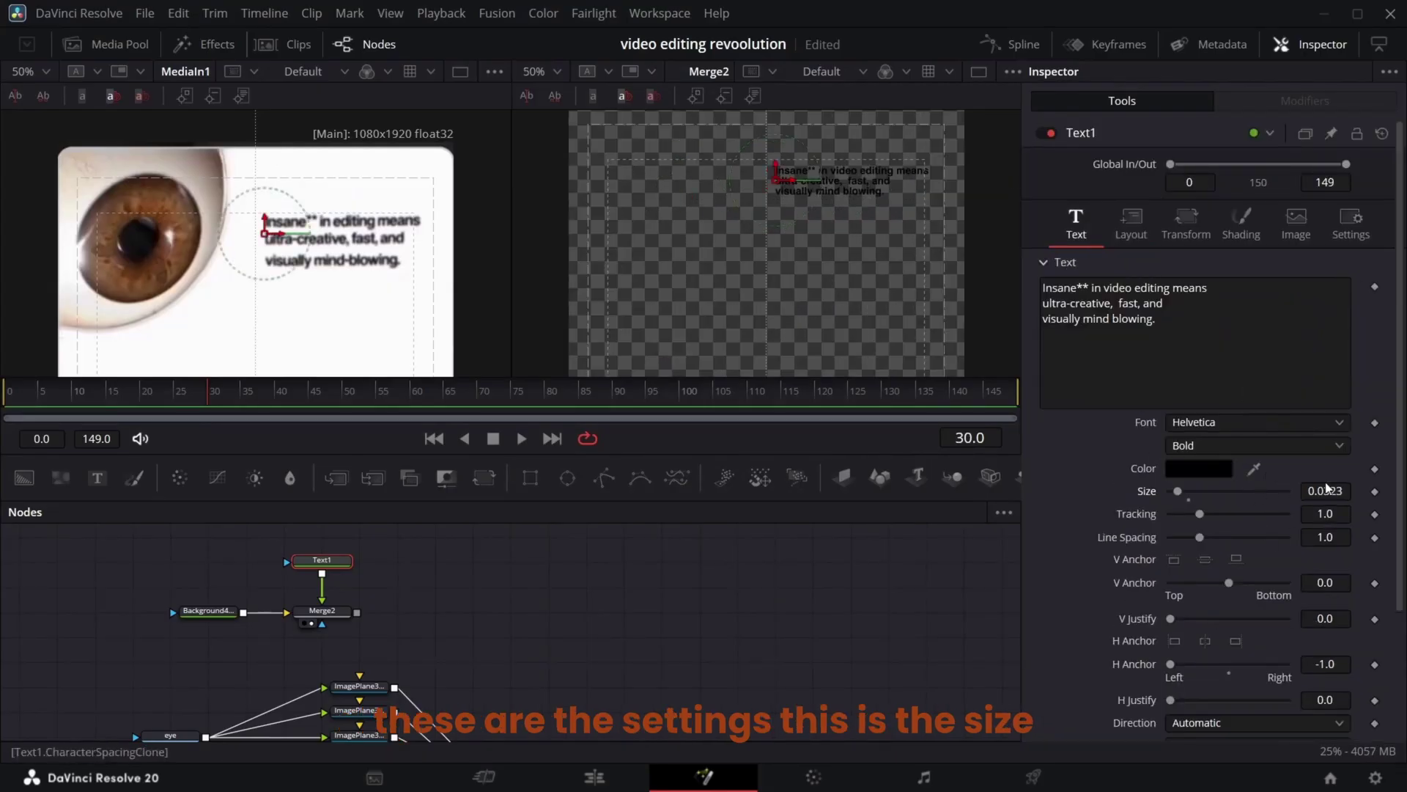
click(1131, 220)
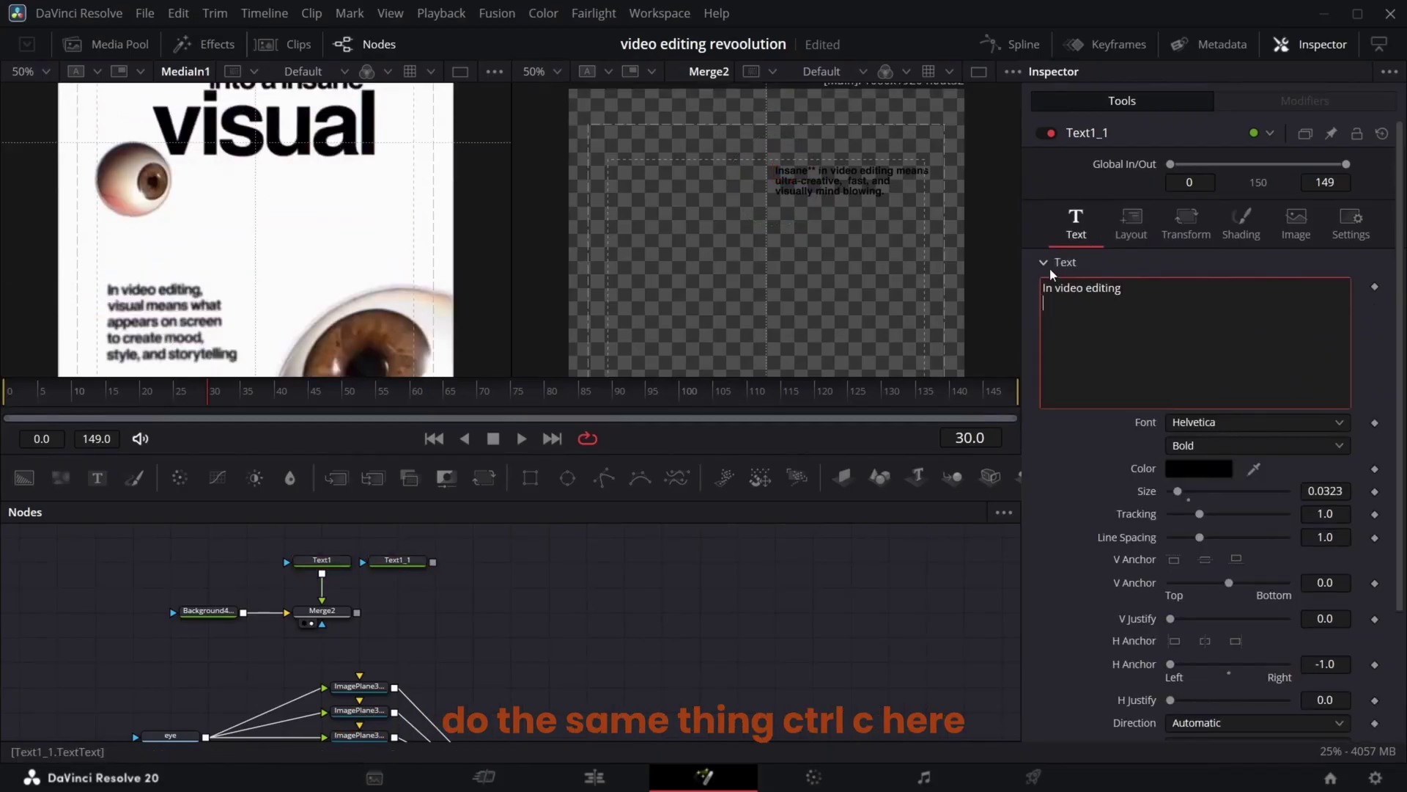
Duplicate Text1 and enter "In video editing visual means what appears on screen to create mood, style, and storytelling" on five lines in the copy
key(Return)
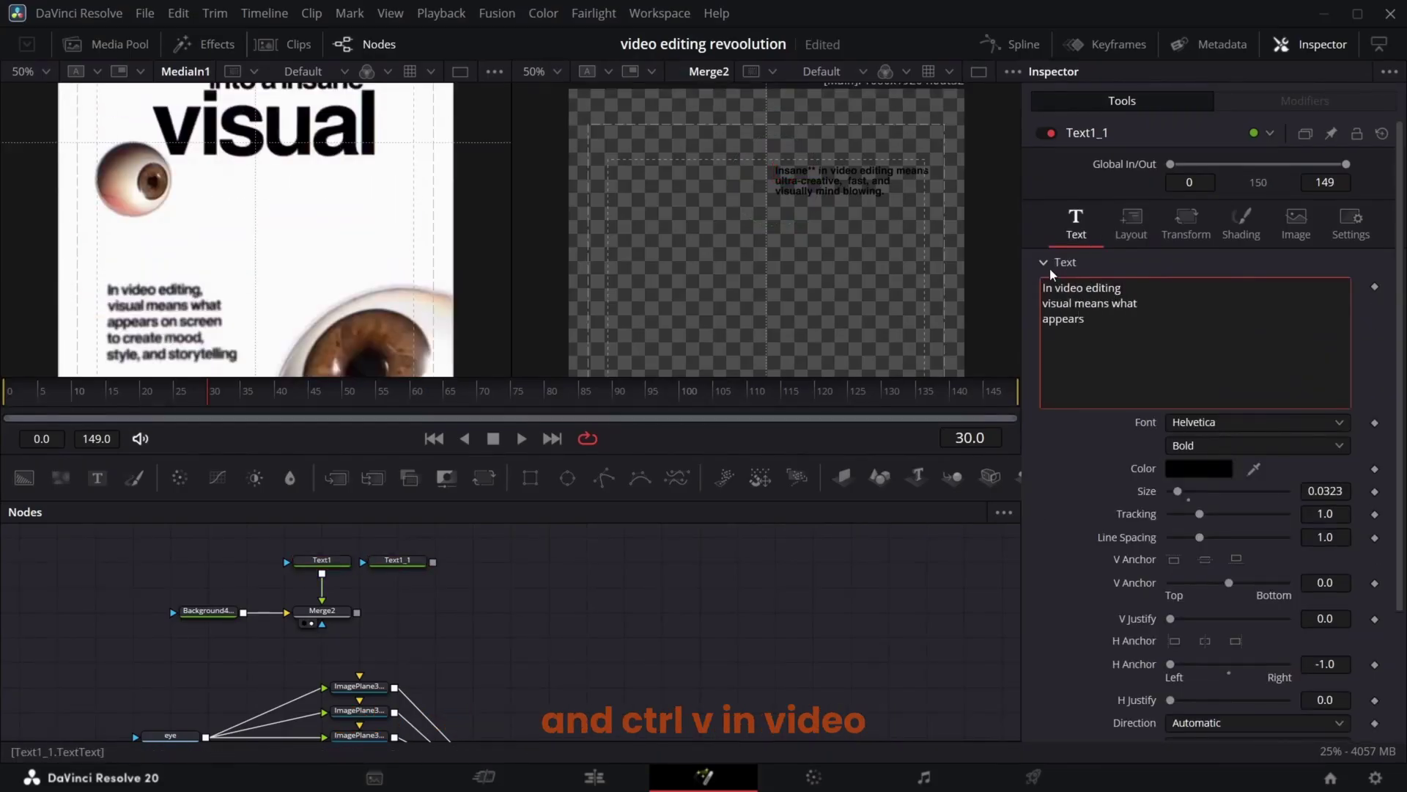
text(,)
key(Return)
text(style)
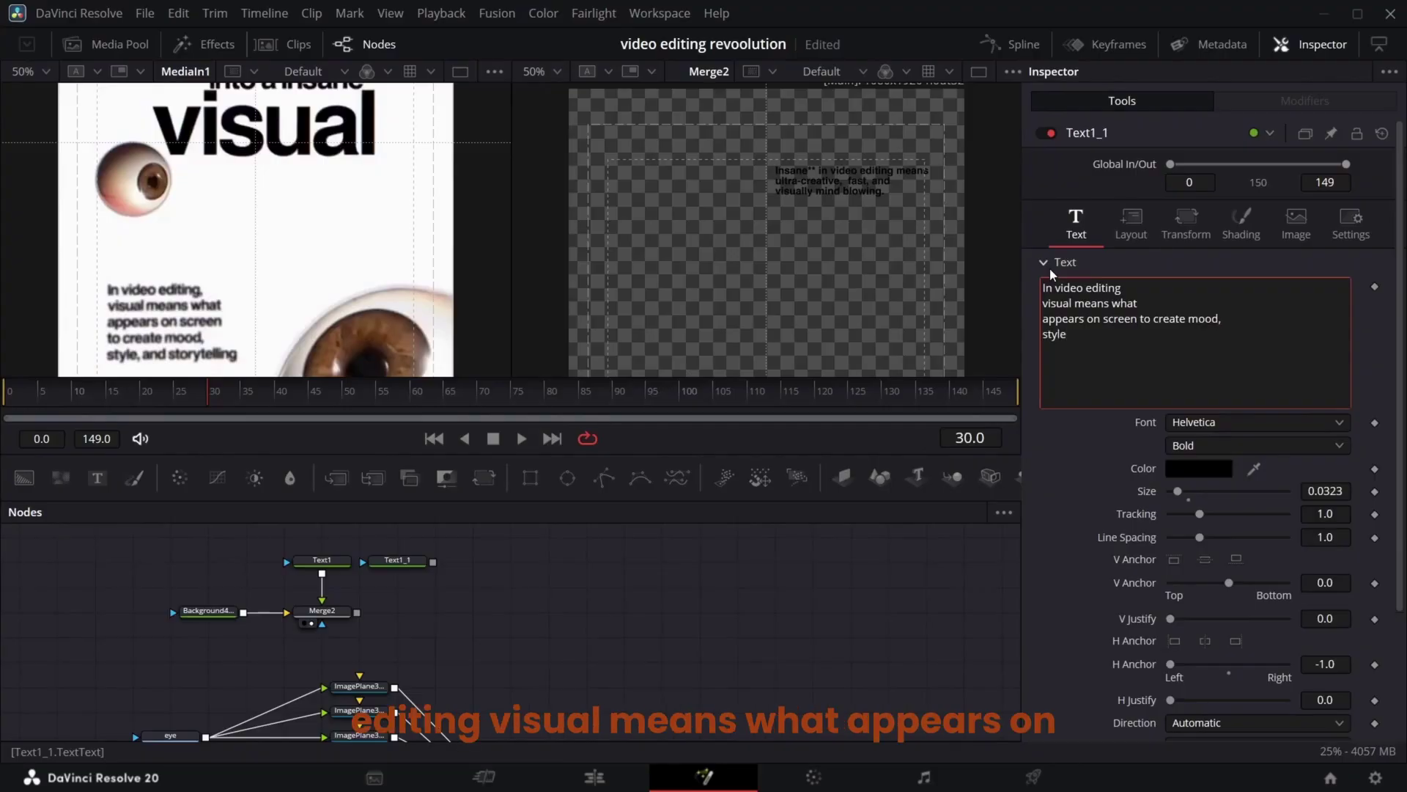
text(, and storytelling)
click(1139, 319)
key(Return)
Merge Text1_1 over Merge2's output, setting its size to 0.039 and its center to X 0.150462, Y 0.242187
drag(432, 562, 357, 612)
click(421, 563)
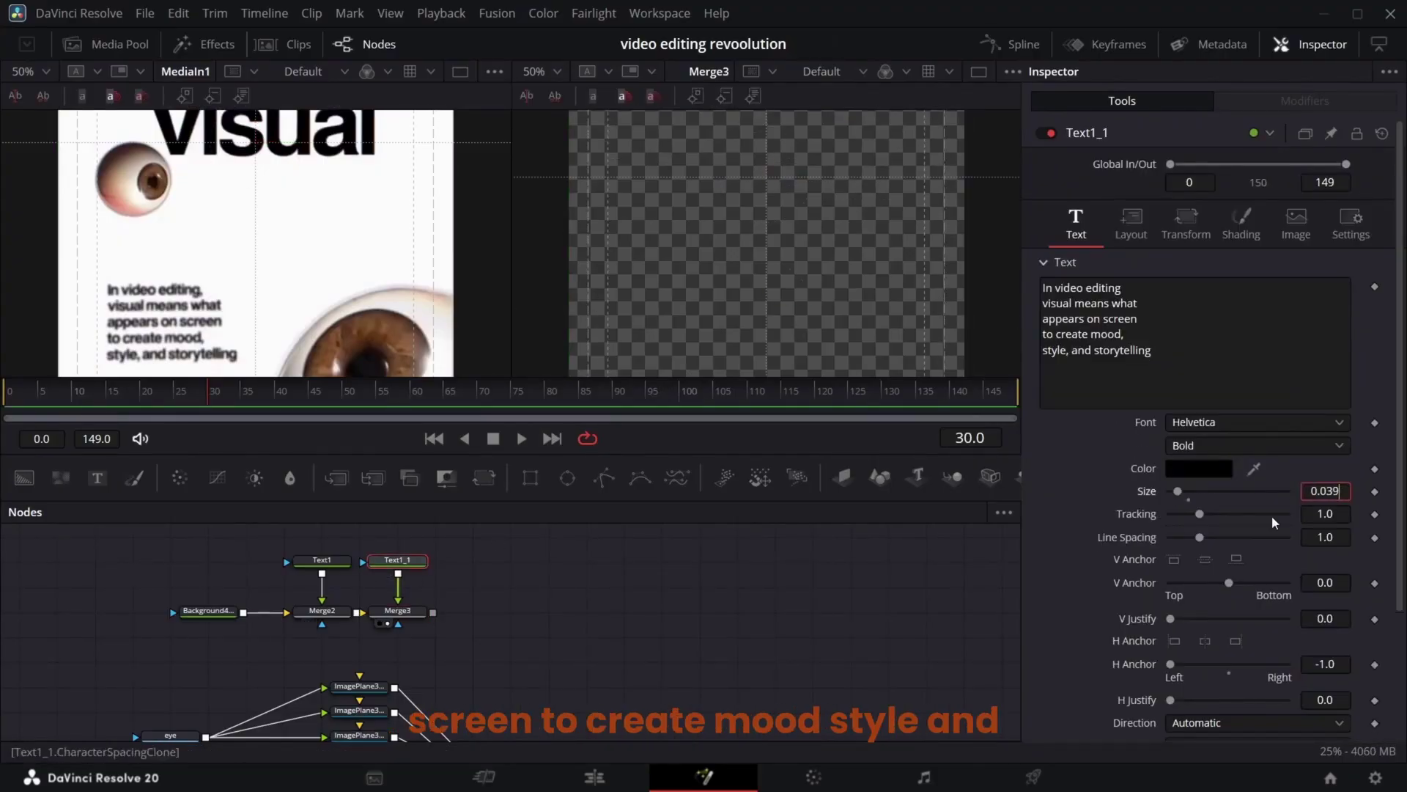
click(1131, 220)
click(1217, 309)
text(0.150462)
key(Tab)
text(0.242187)
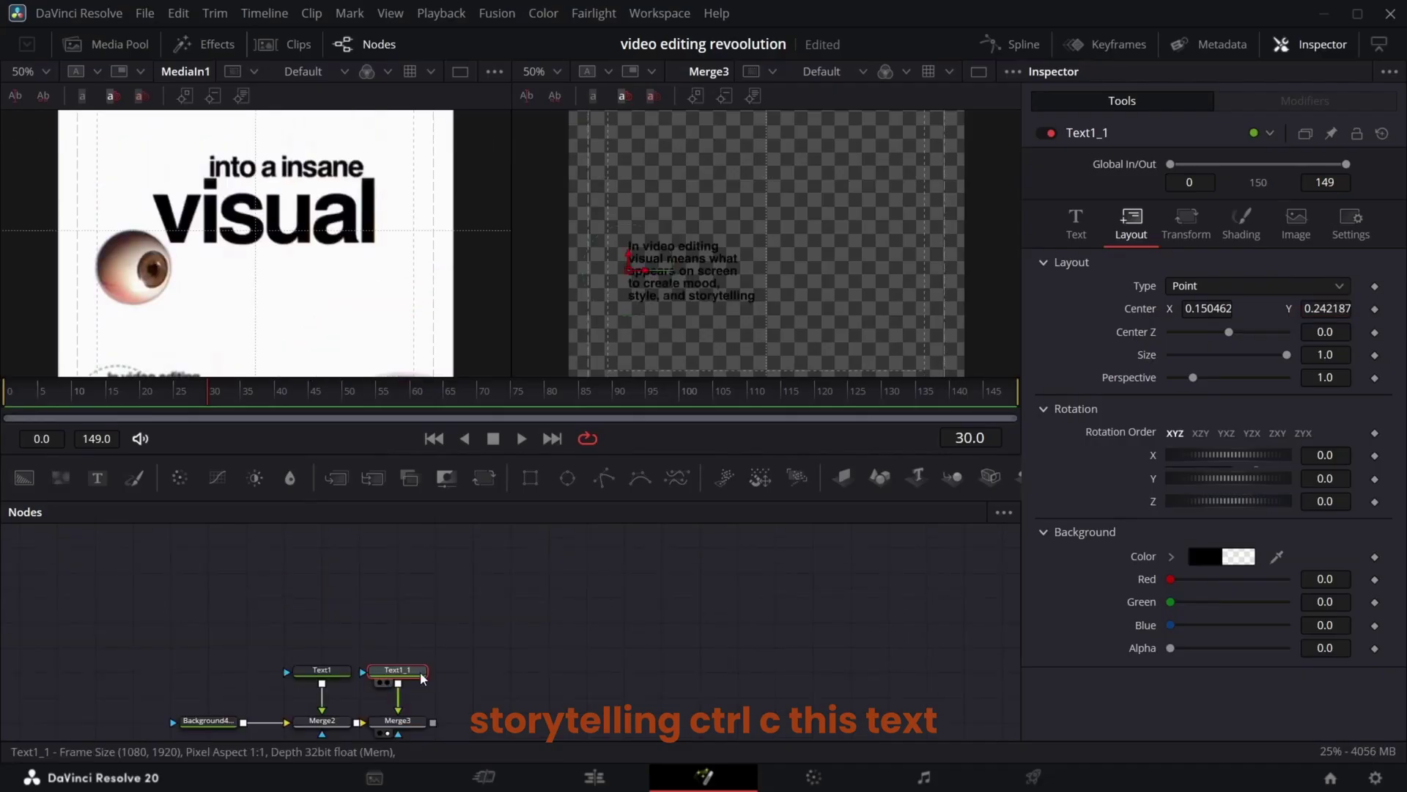
Duplicate Text1_1 into "into an insane" and "visual" nodes, merge them into the caption chain, and center "visual" at X 0.262, Y 0.529
key(ctrl+c)
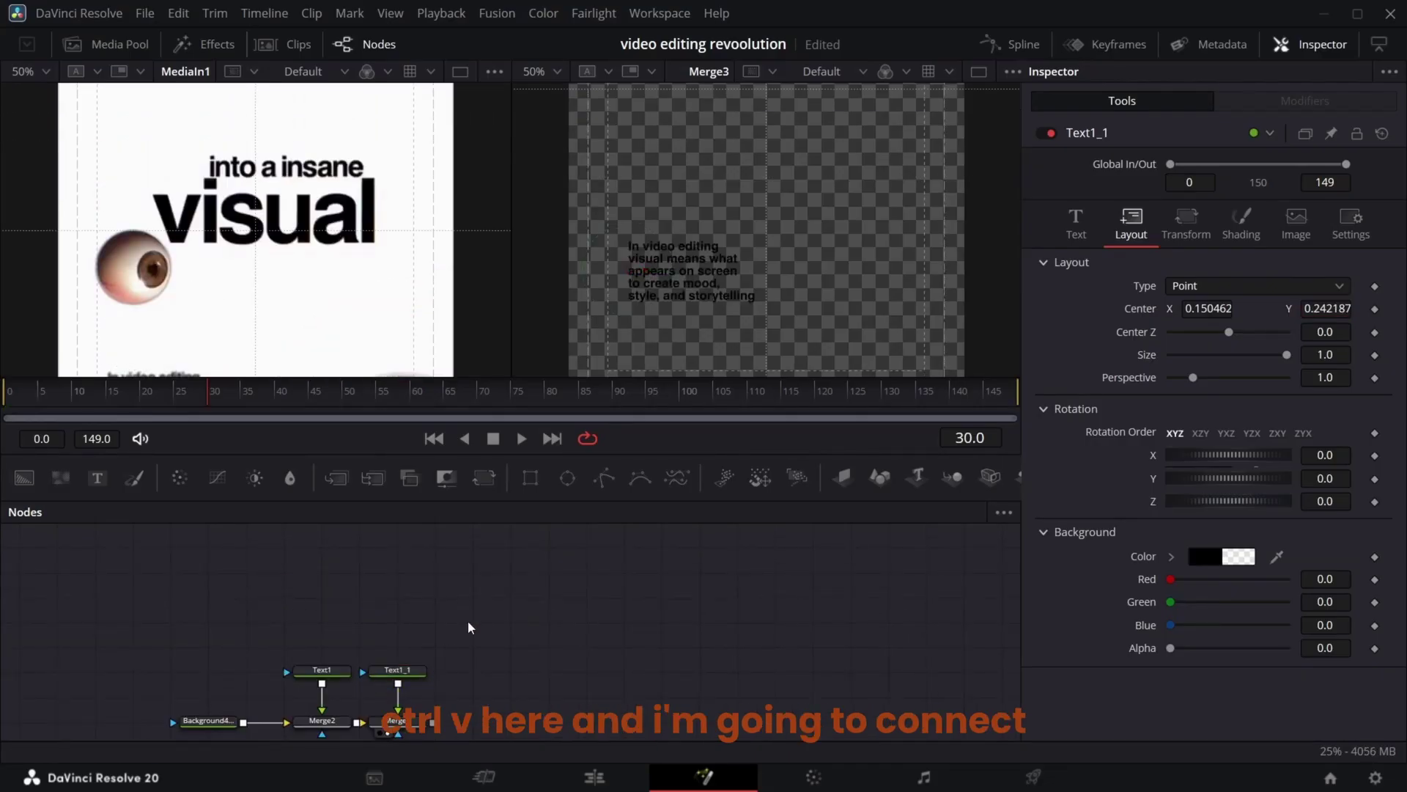
key(ctrl+v)
scroll(468, 621, down, 1)
drag(508, 569, 442, 644)
drag(508, 566, 433, 666)
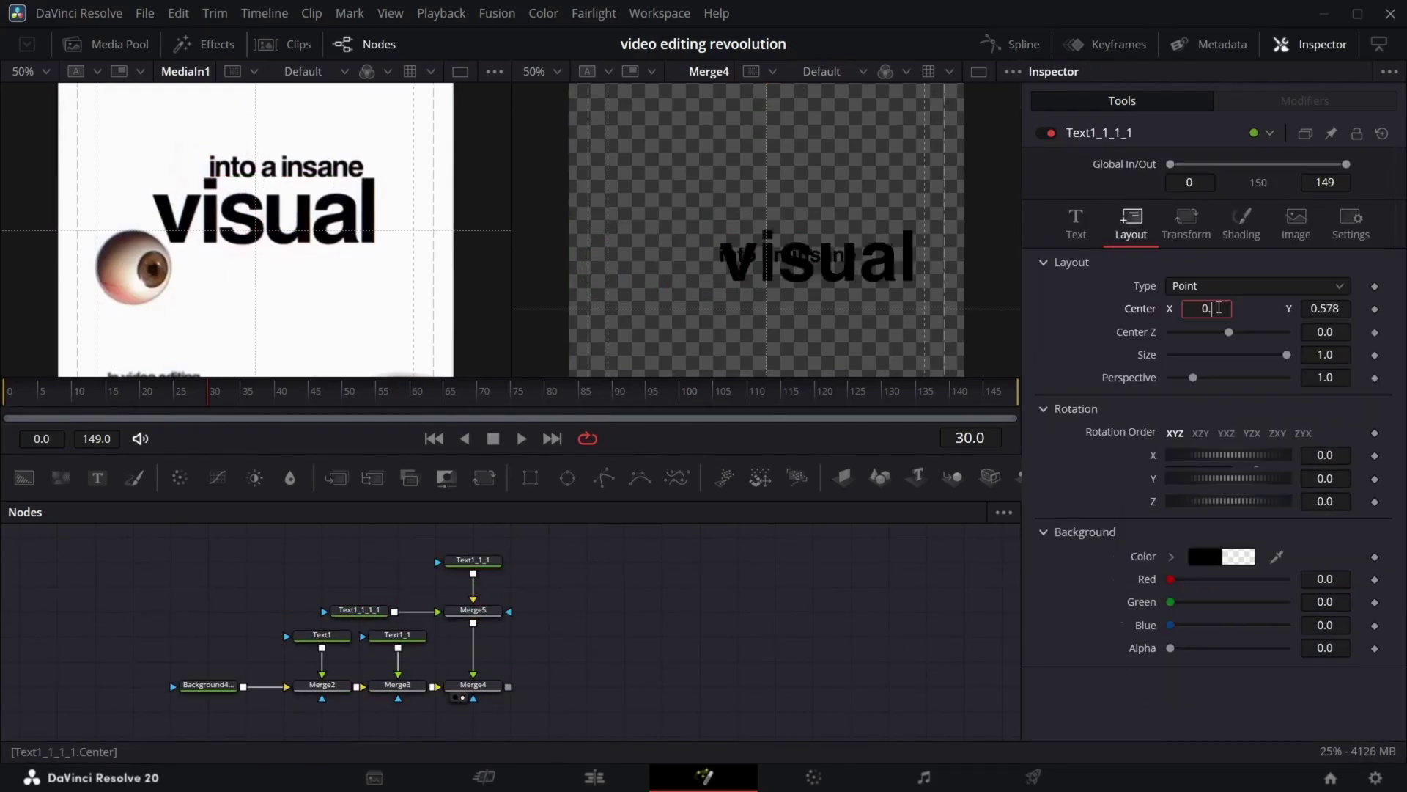
Add an Image Plane 3D after Merge4 and connect its output to Merge3D1
scroll(513, 601, down, 2)
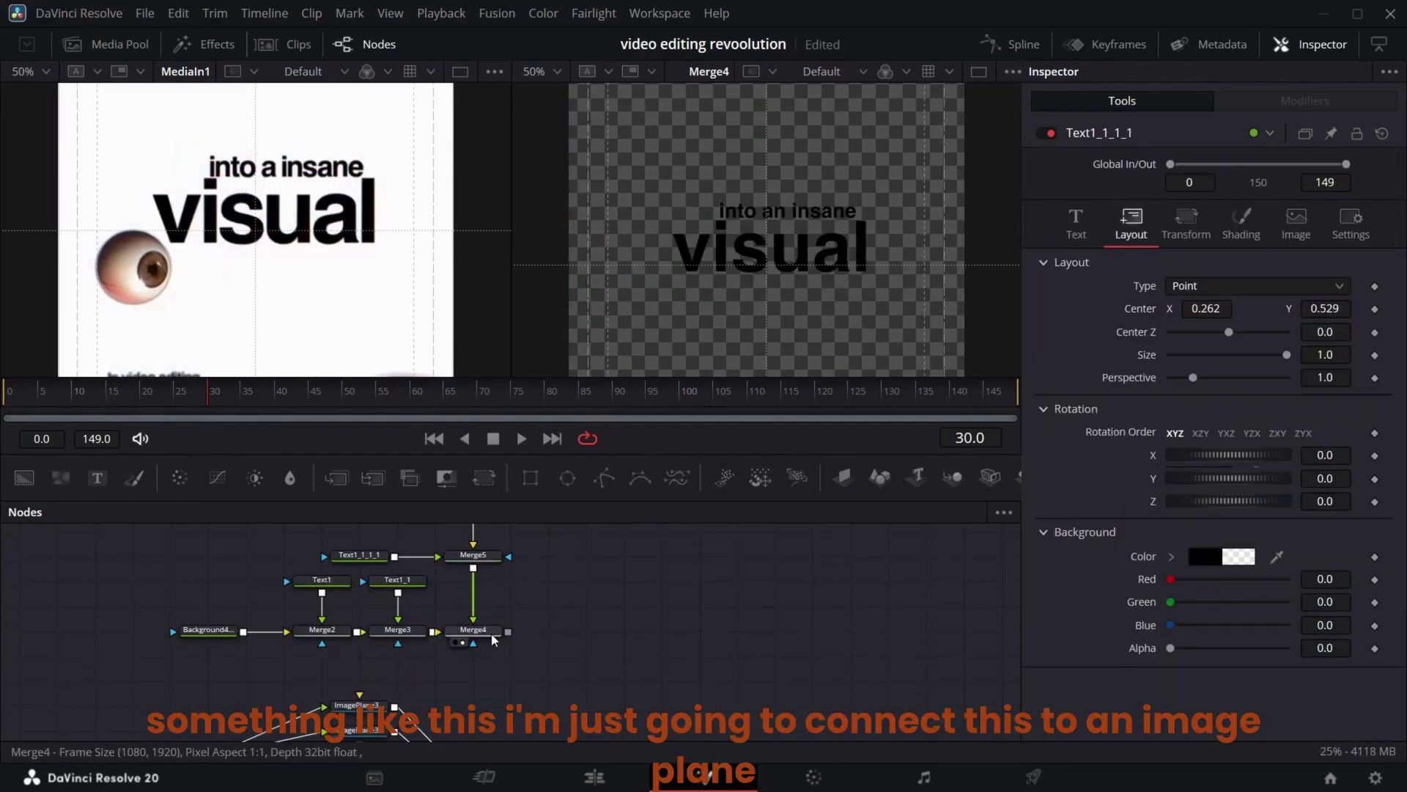
click(473, 630)
click(843, 477)
scroll(660, 564, down, 4)
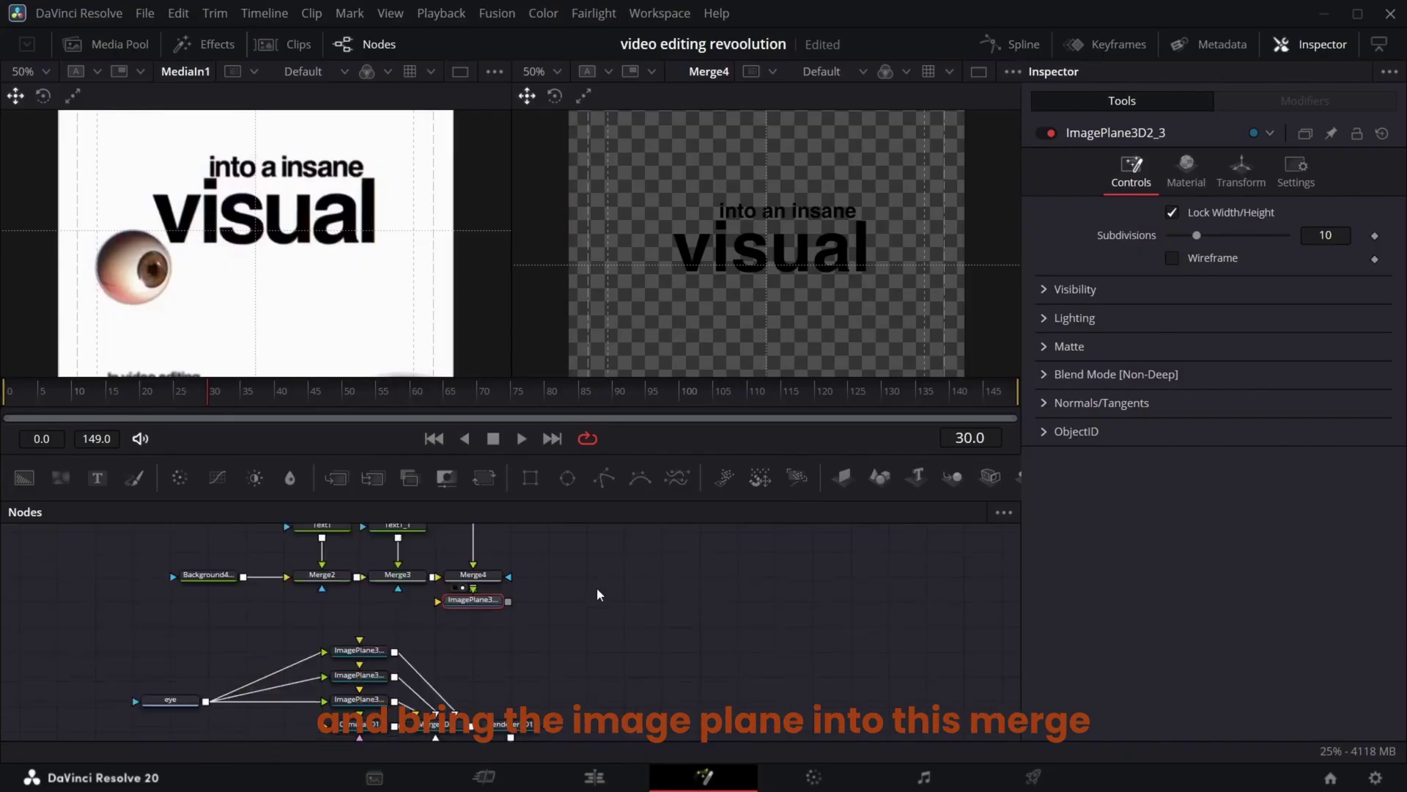
drag(509, 546, 463, 660)
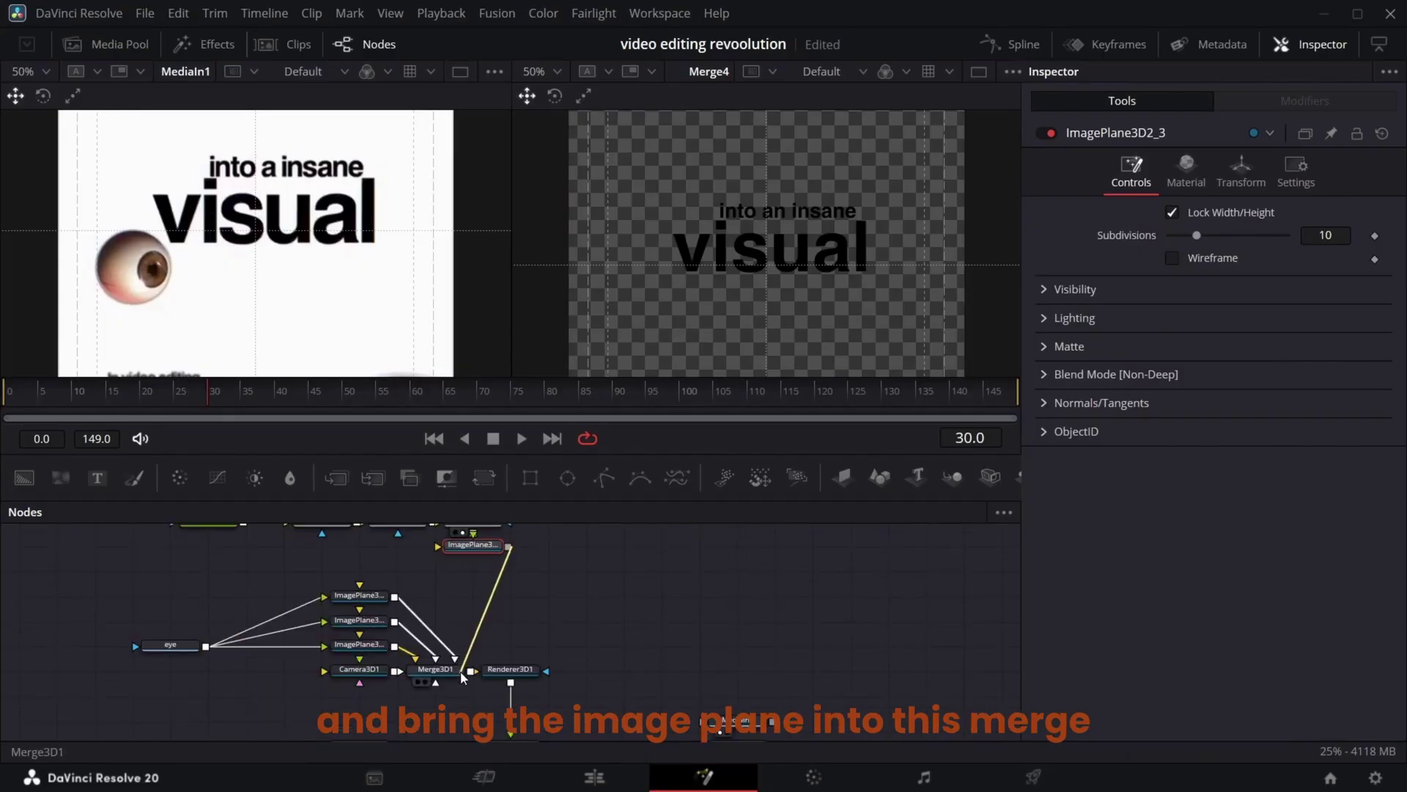
Review the layout center values of the four text nodes
scroll(506, 619, up, 2)
scroll(511, 618, up, 4)
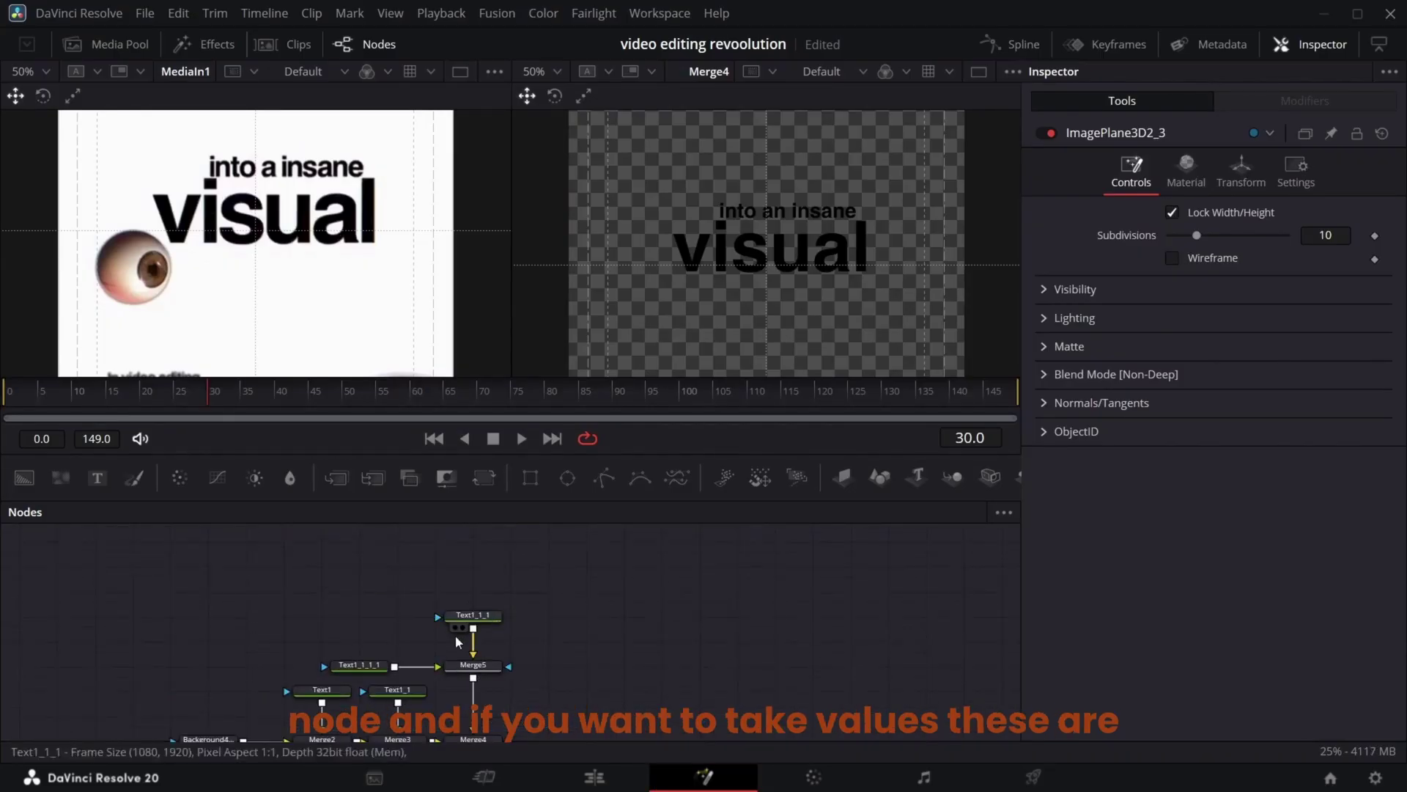
click(331, 636)
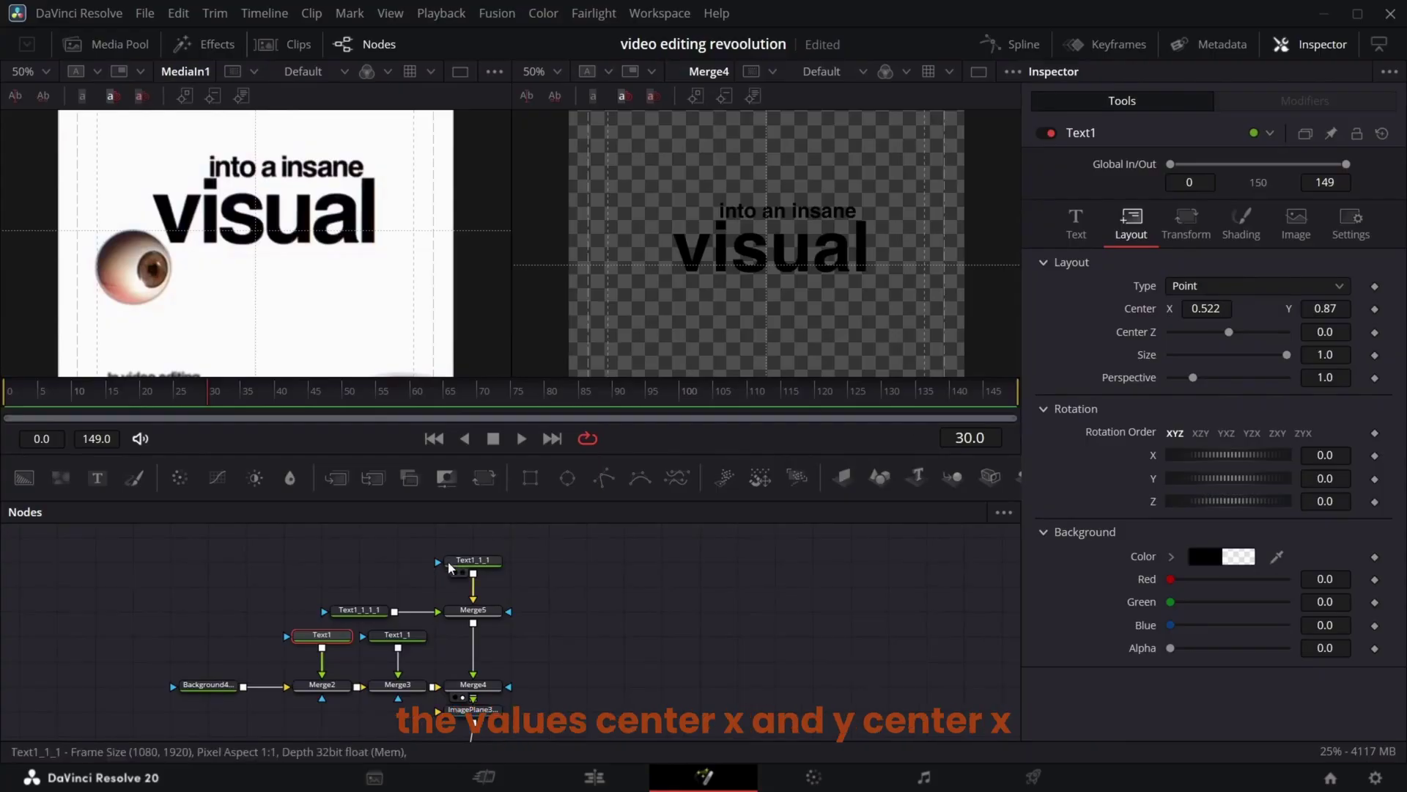
click(401, 638)
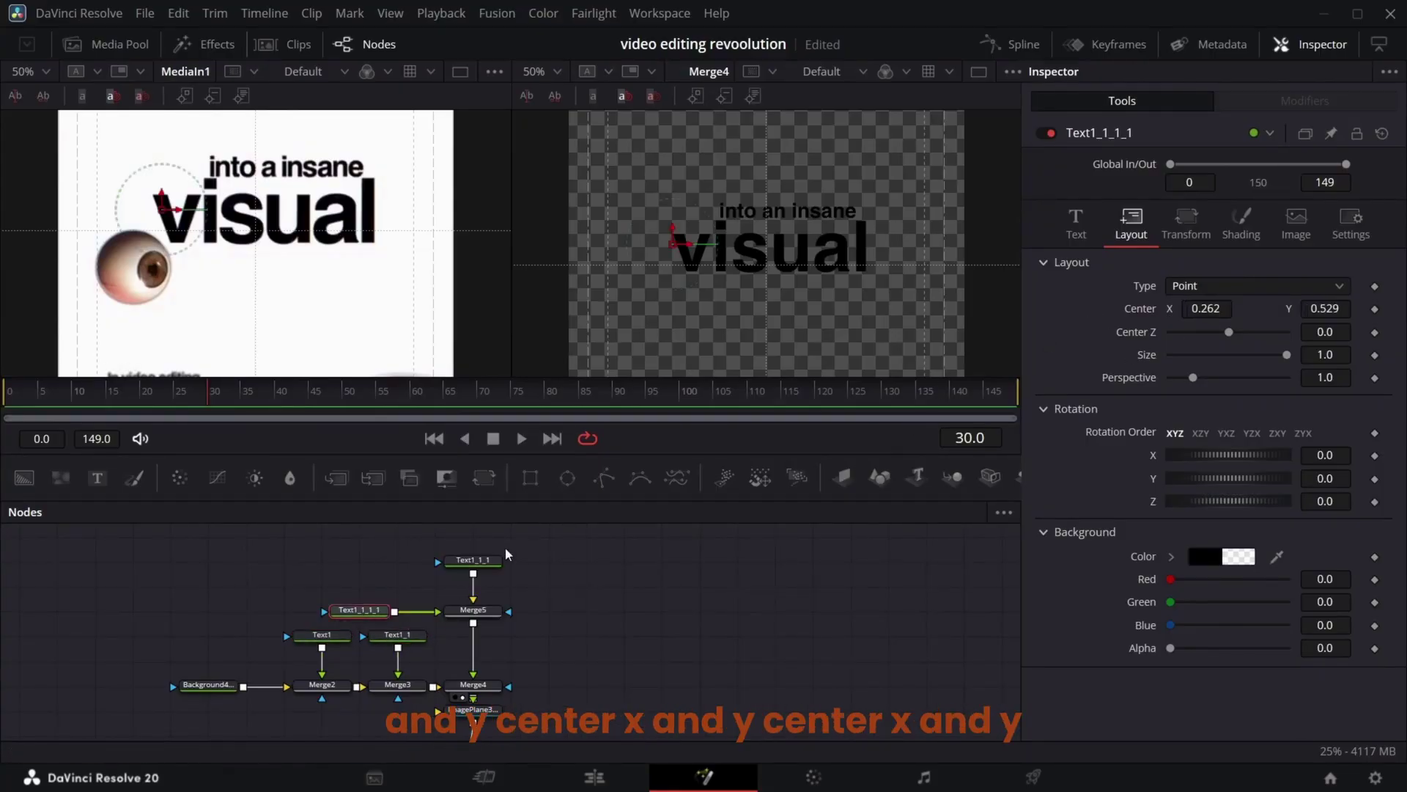
click(486, 559)
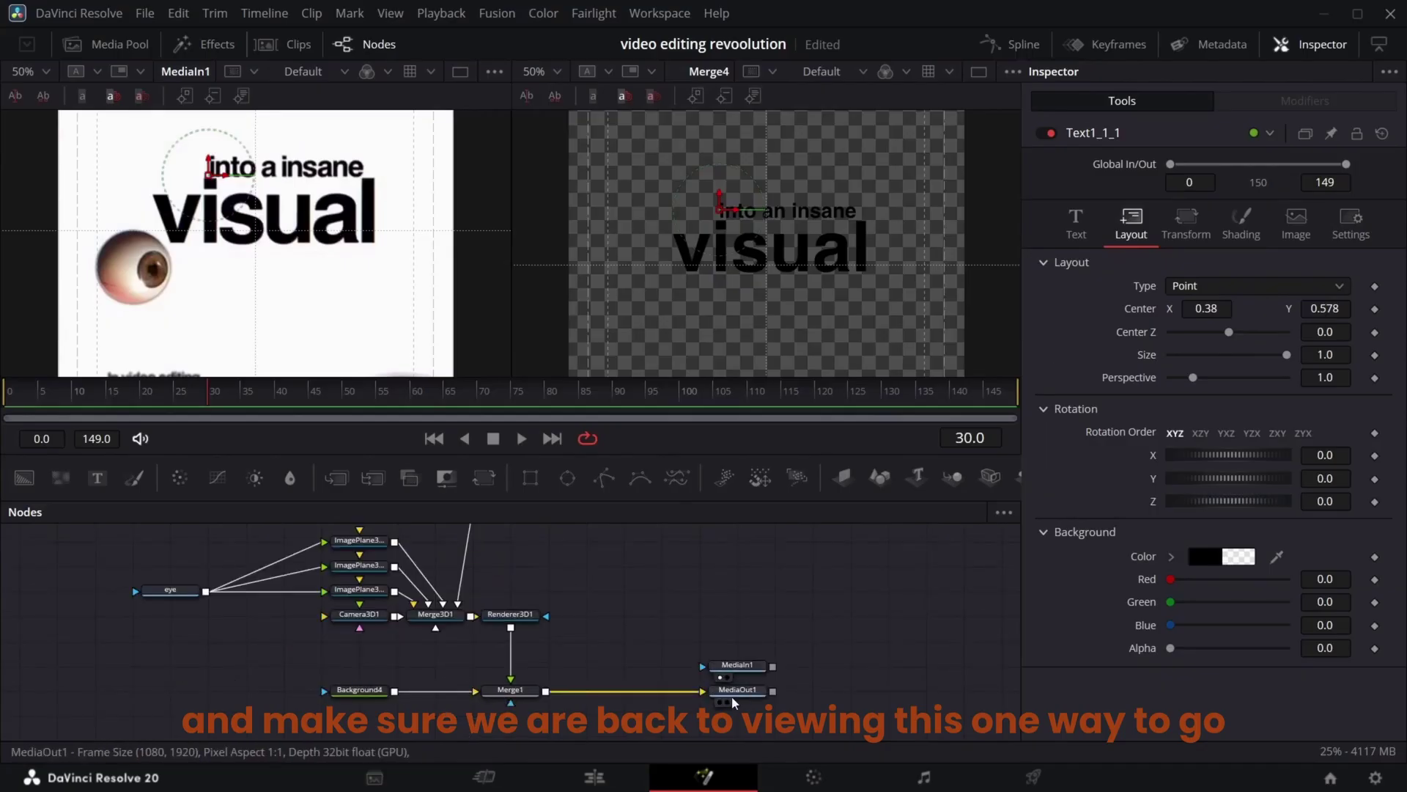
Display MediaOut1 in the viewer and set the caption image plane's translation to X 0.024 and Z -3.52
click(727, 700)
scroll(626, 614, up, 3)
click(473, 599)
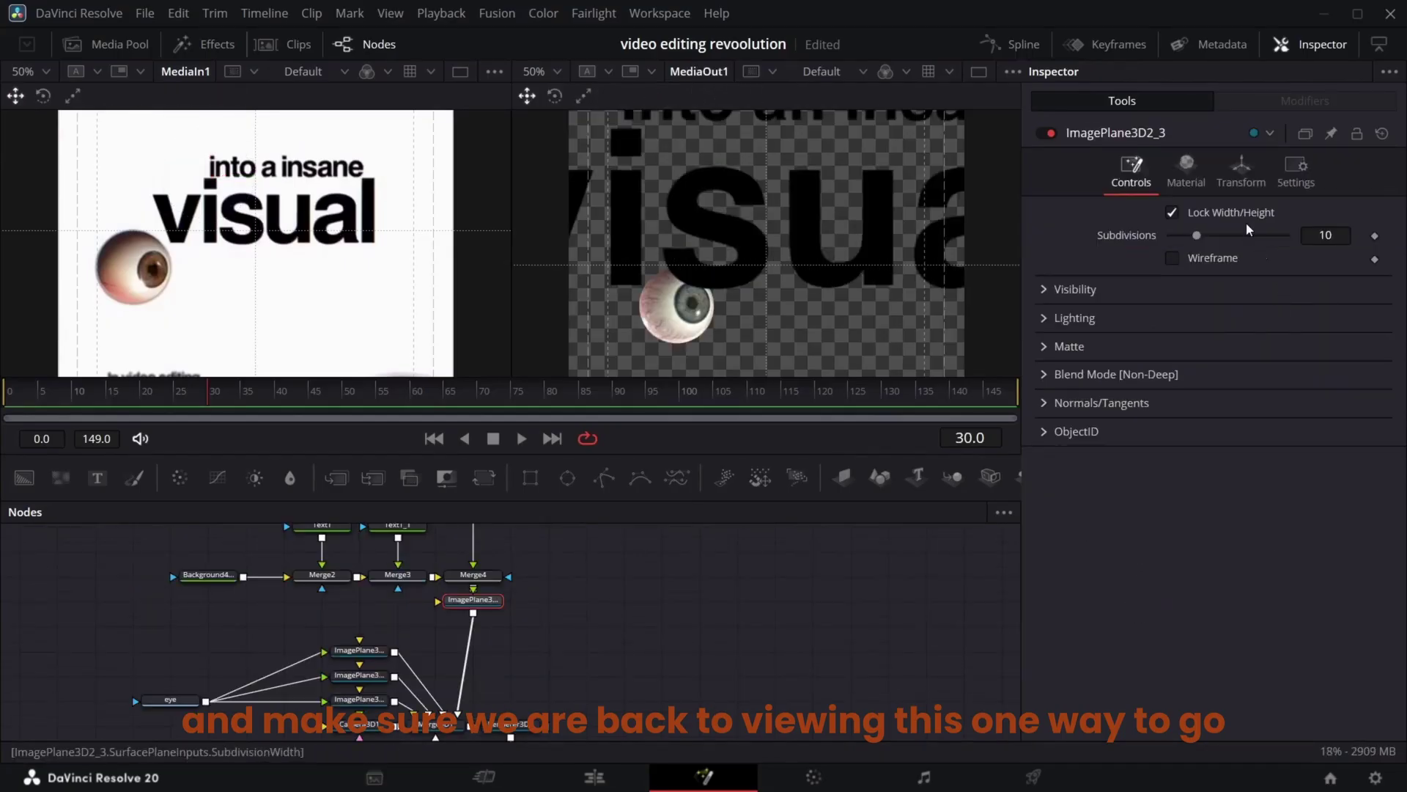
click(1240, 171)
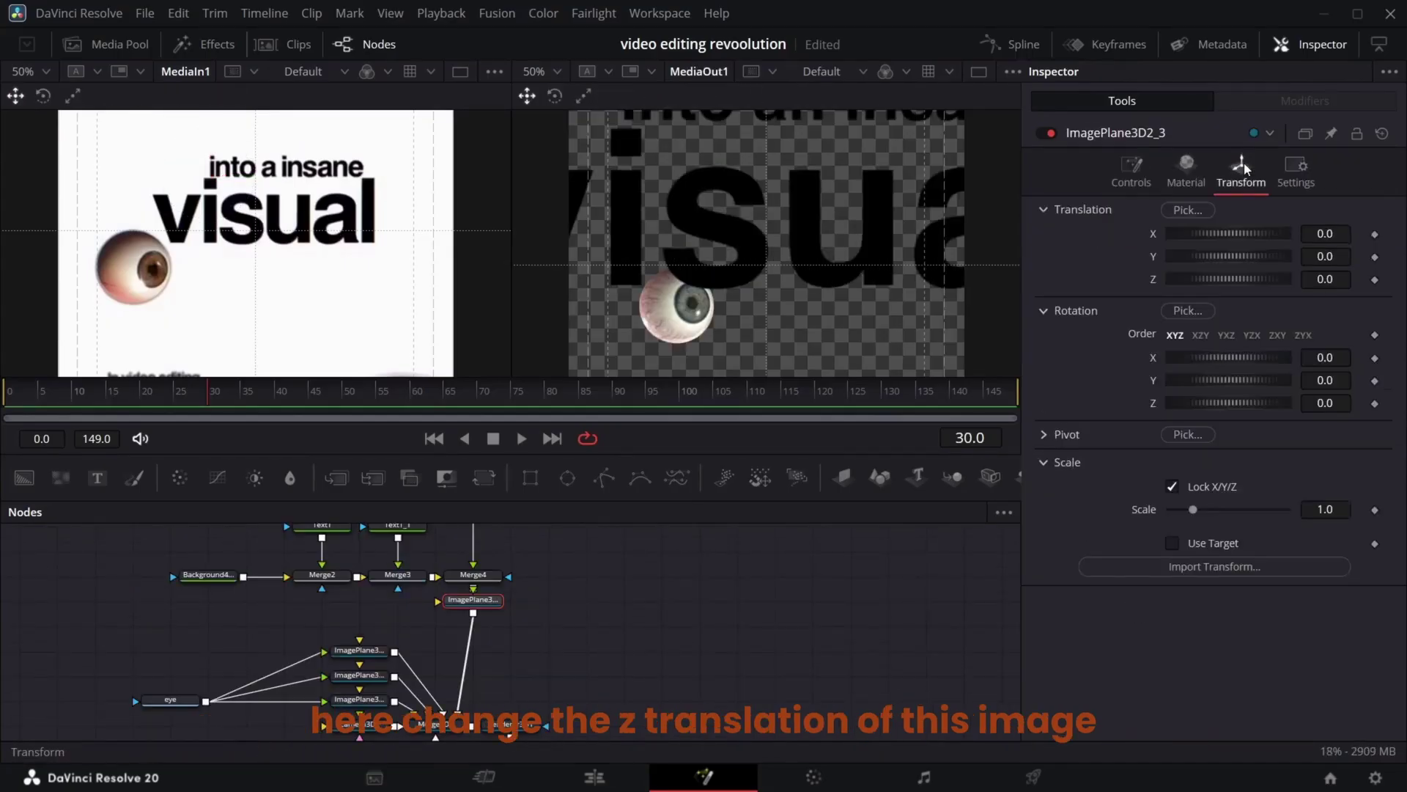
click(1335, 283)
key(BackSpace)
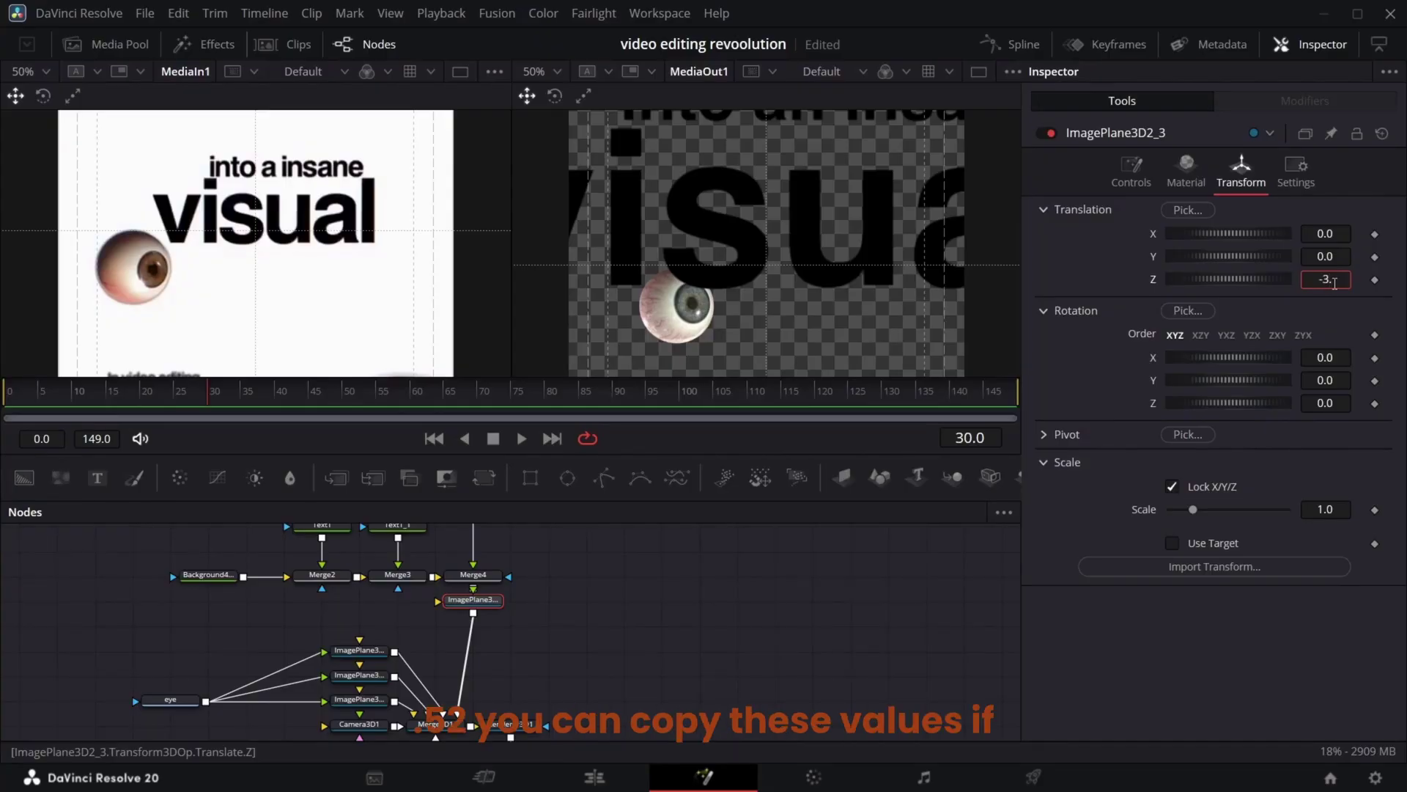
text(-3.52)
key(Return)
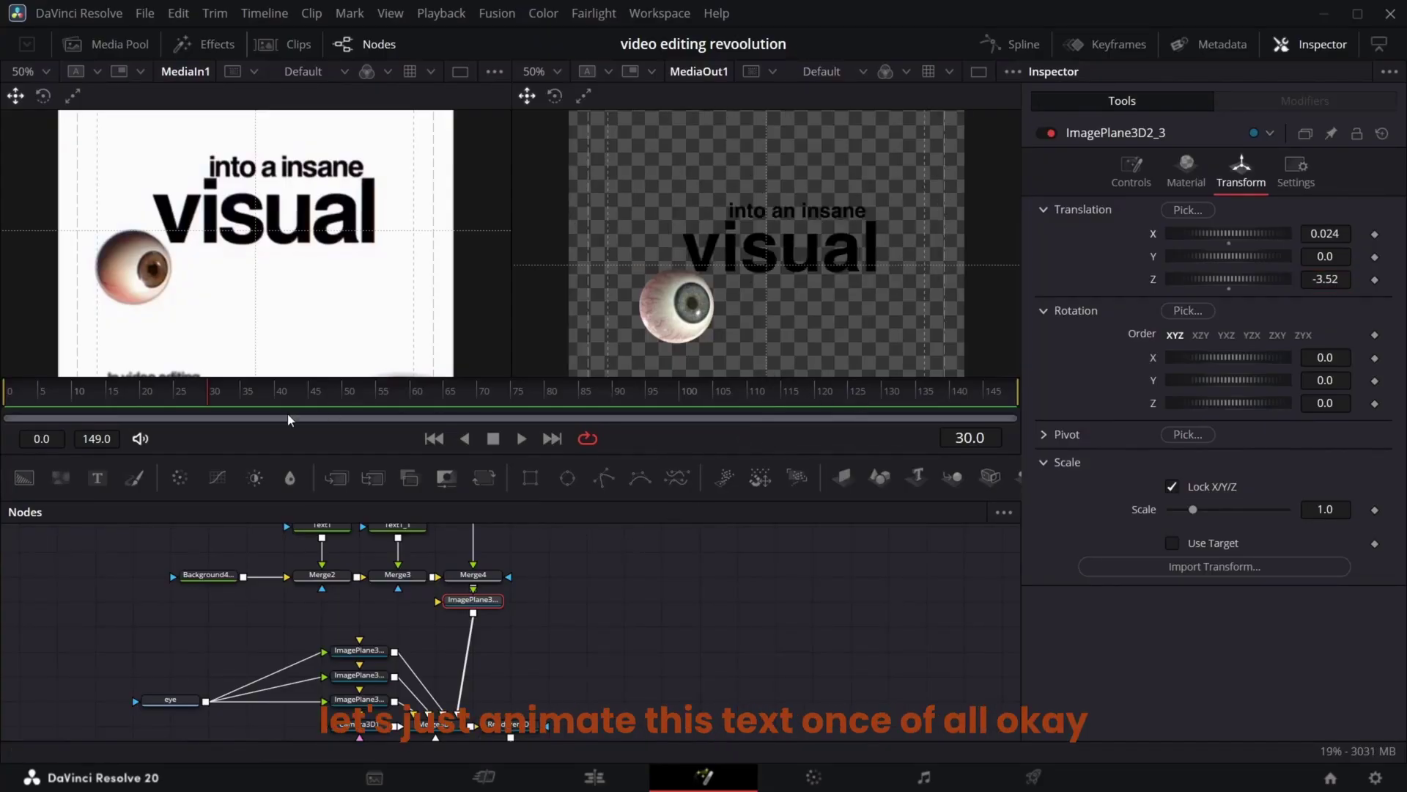
Keyframe the shading opacity of the "visual" text at frame 20
drag(207, 394, 147, 402)
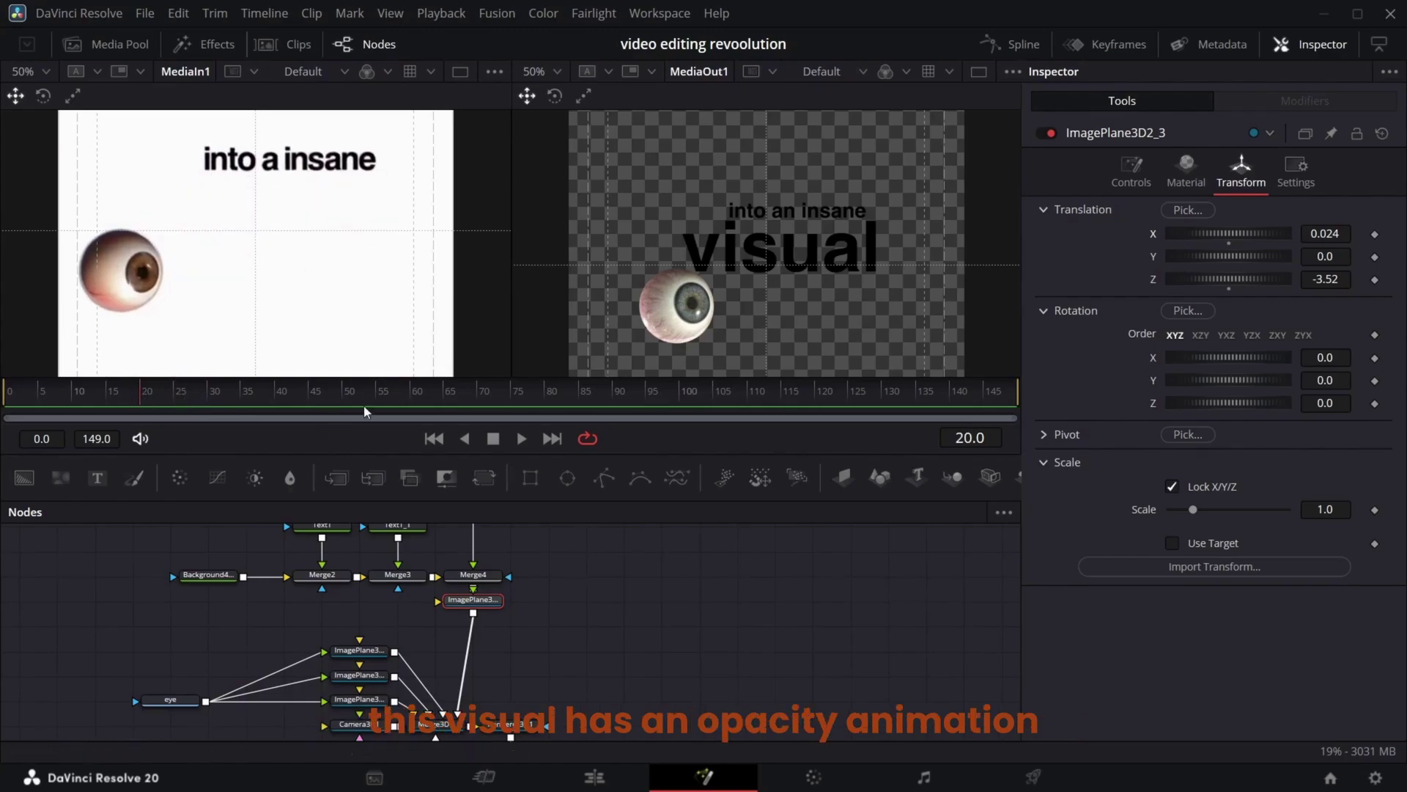
scroll(434, 626, up, 3)
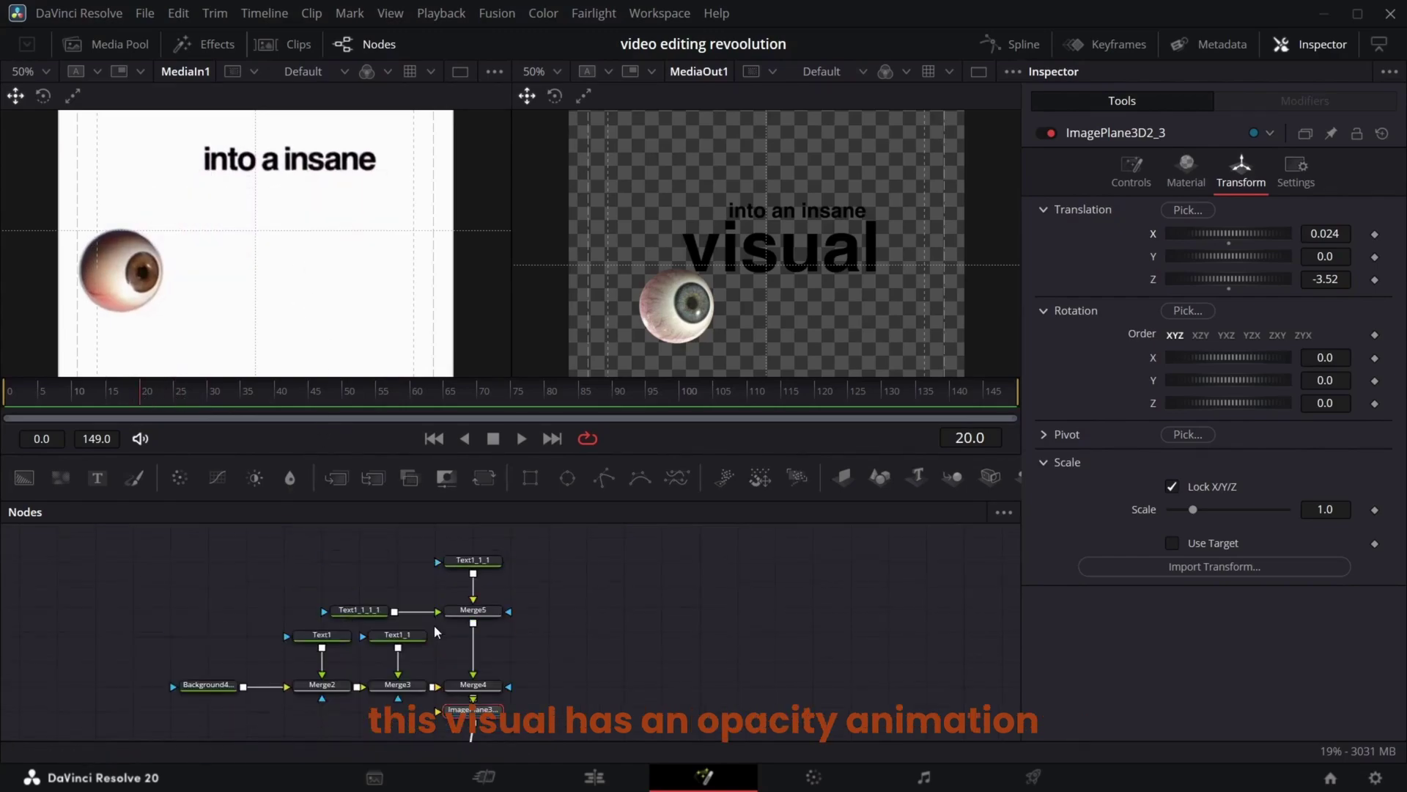
click(484, 561)
click(370, 612)
click(1076, 222)
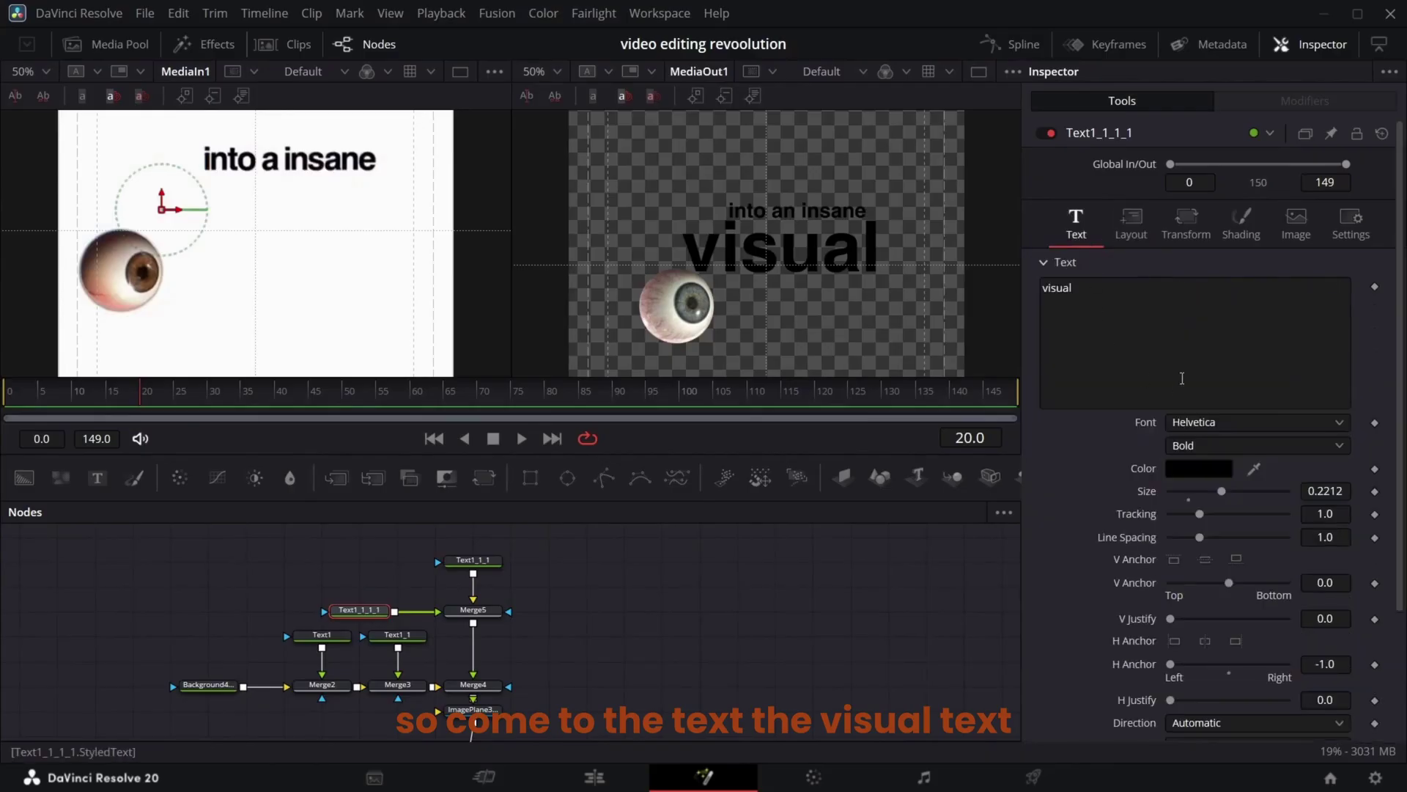
click(1241, 223)
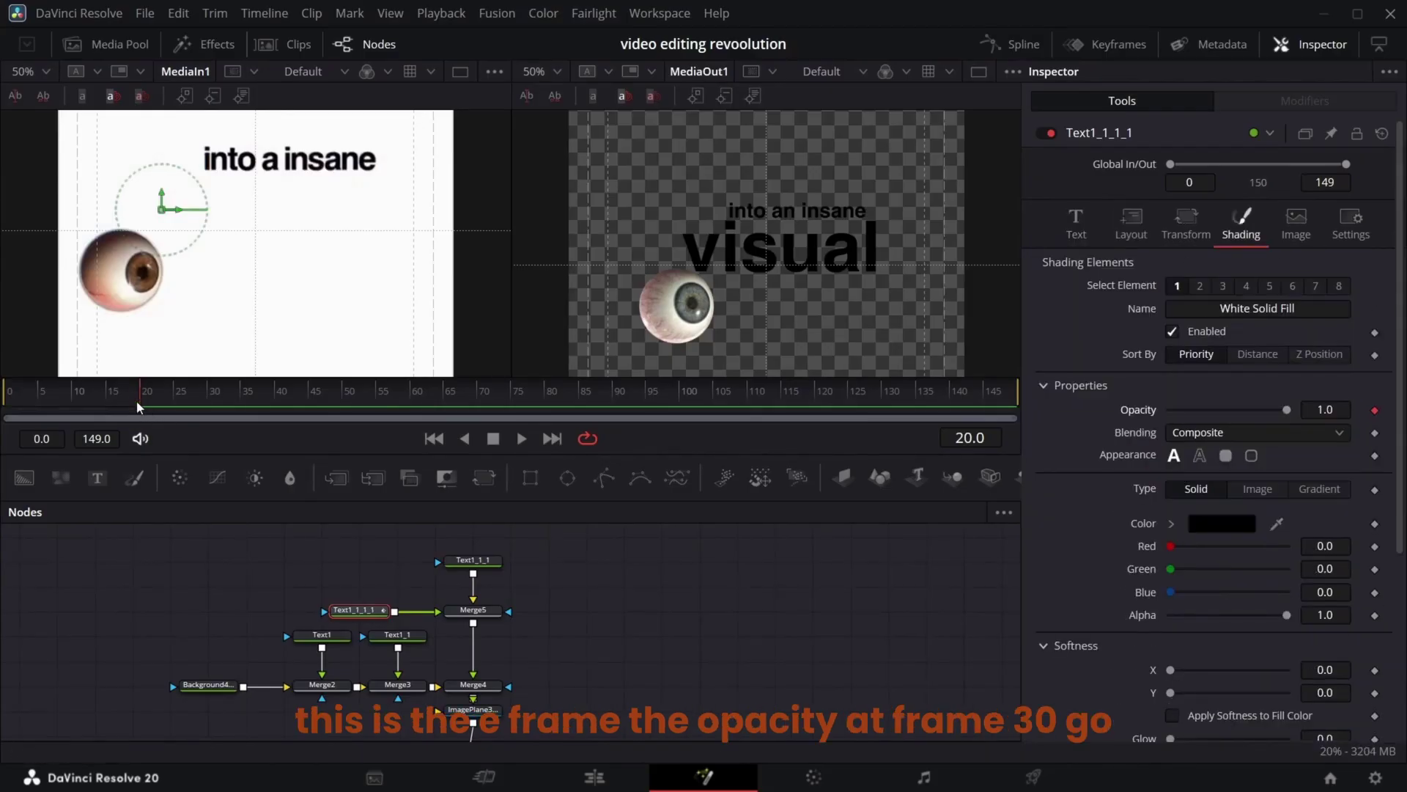
Keyframe the "visual" text's opacity at 1.0 on frame 27 and set the frame 20 keyframe to 0
drag(136, 400, 189, 398)
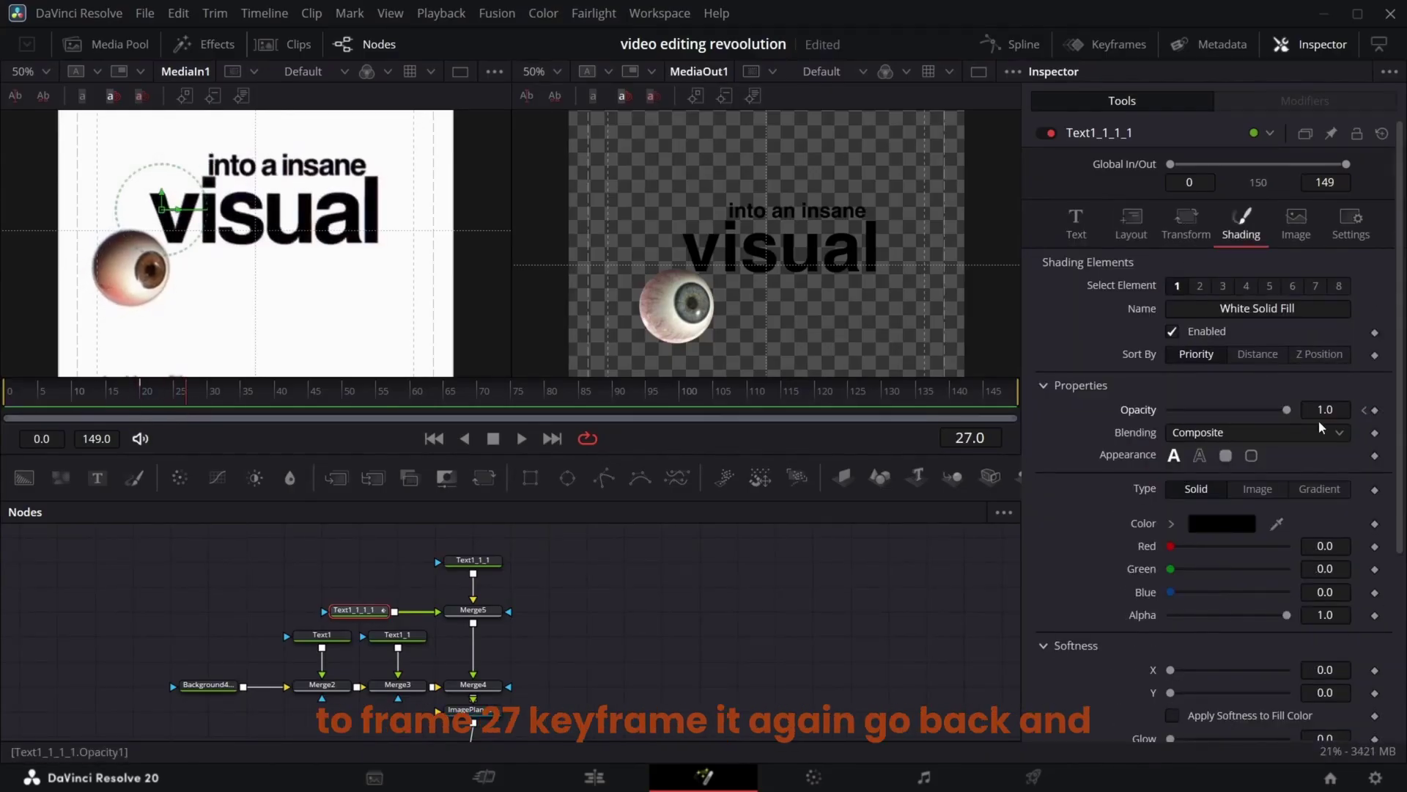
click(1374, 410)
click(1365, 409)
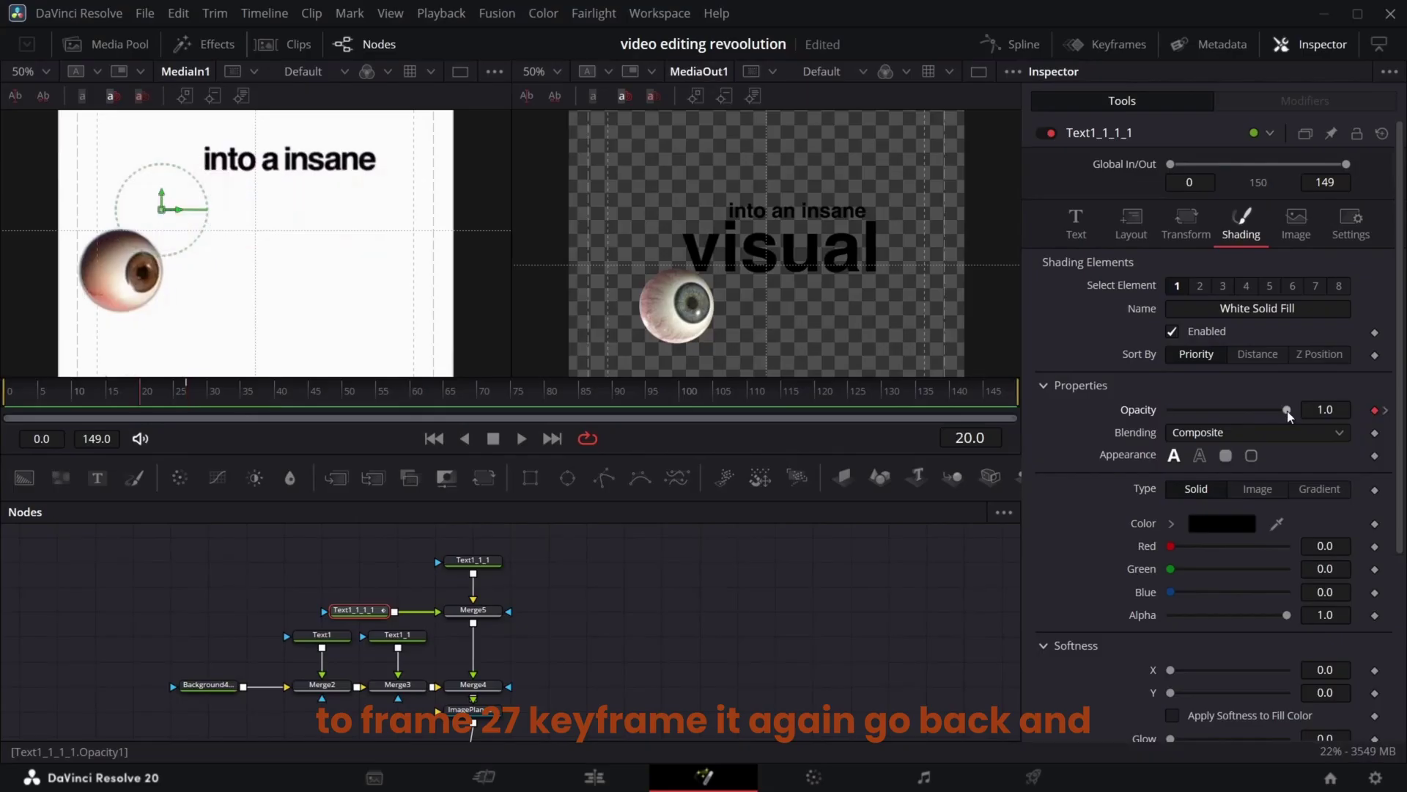
drag(1286, 409, 723, 519)
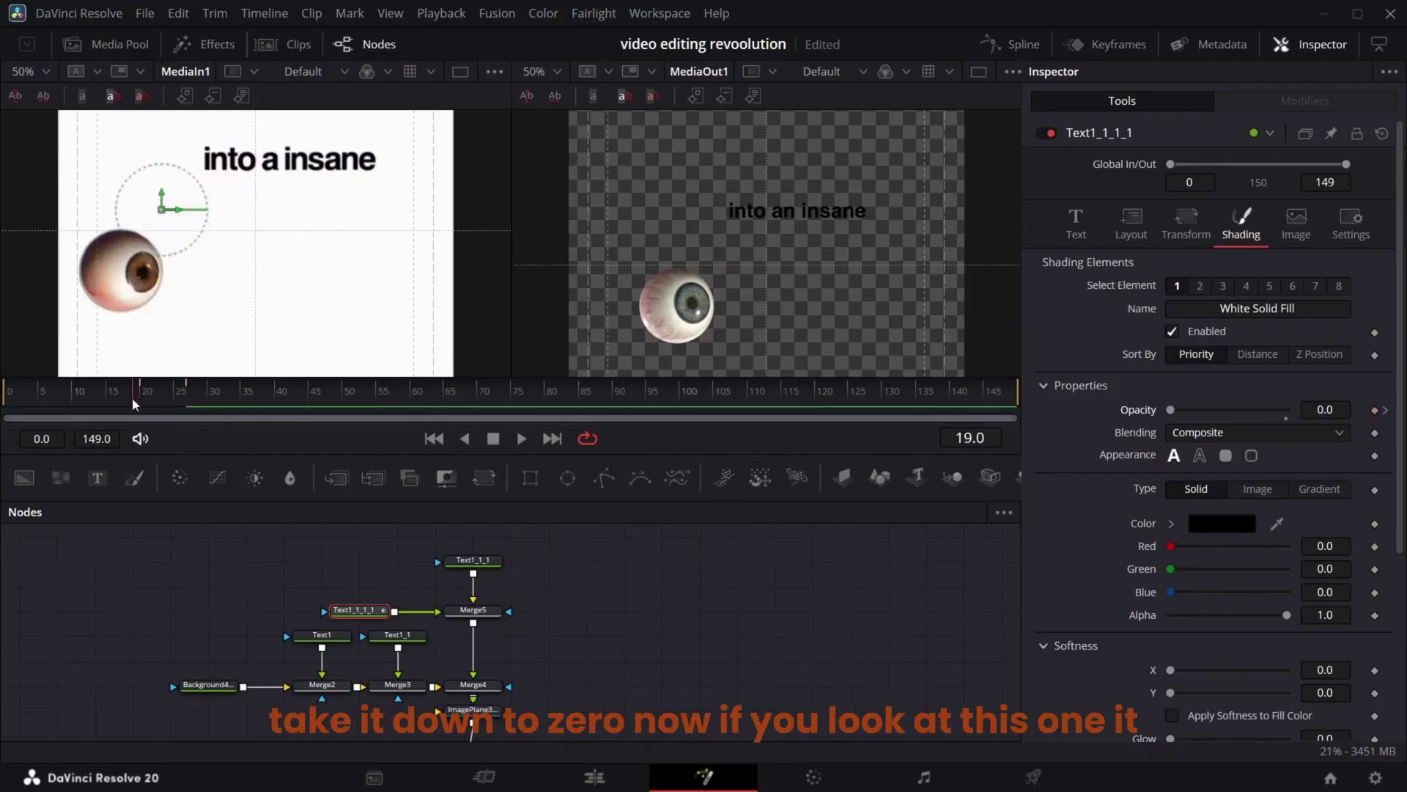
Check the reference near its start, copy the "into an insane" text node, and paste an instance of it
drag(132, 397, 20, 416)
scroll(245, 257, up, 3)
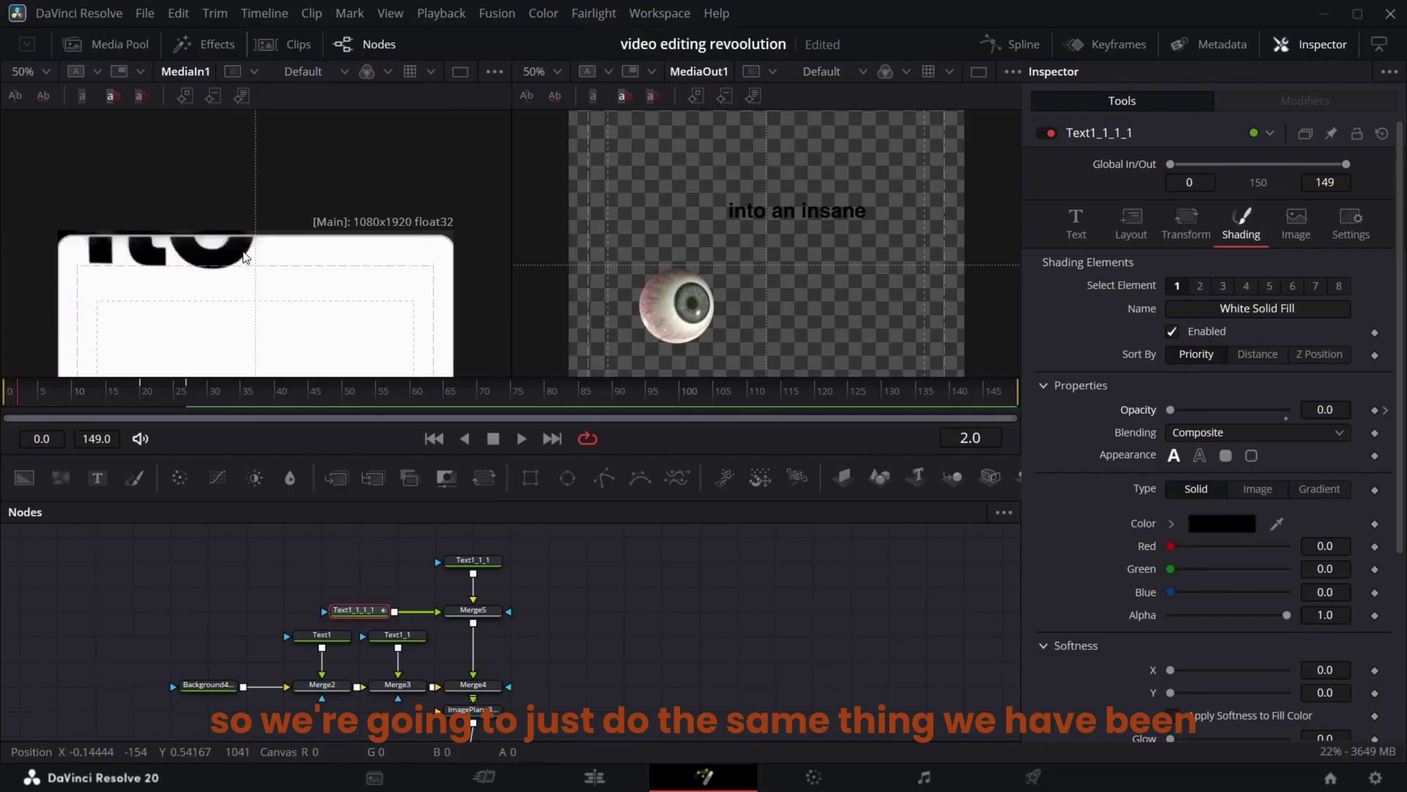
click(473, 615)
key(ctrl+c)
key(ctrl+shift+v)
Add a Follower modifier to the "into an insane" text with a 1.8 delay between each character, fading the characters in
right_click(1217, 331)
click(1253, 498)
click(1269, 286)
click(1225, 455)
drag(1229, 502, 1214, 502)
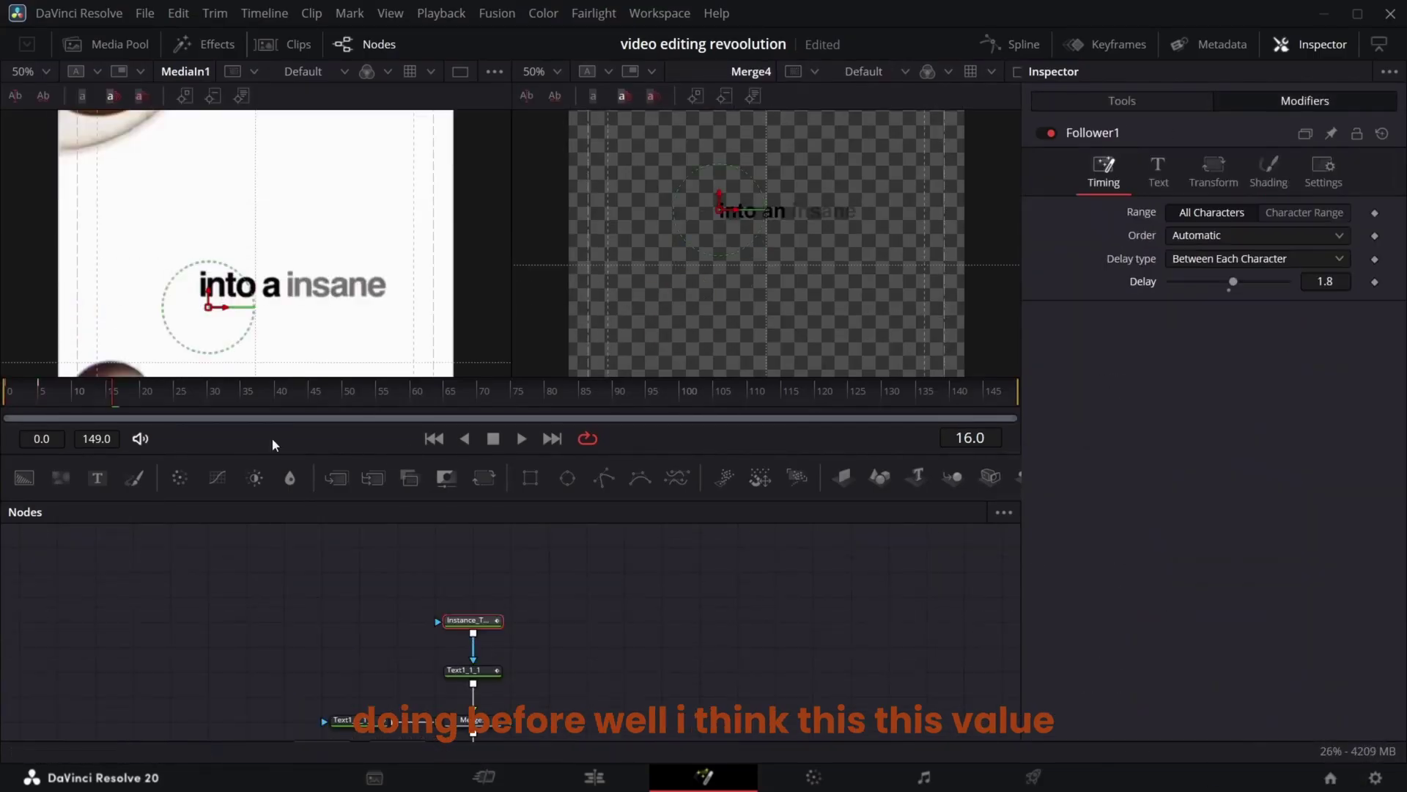
Scrub through the text animation, display MediaOut1 at frame 32, and set the reference viewer's zoom to 25%
drag(103, 406, 11, 378)
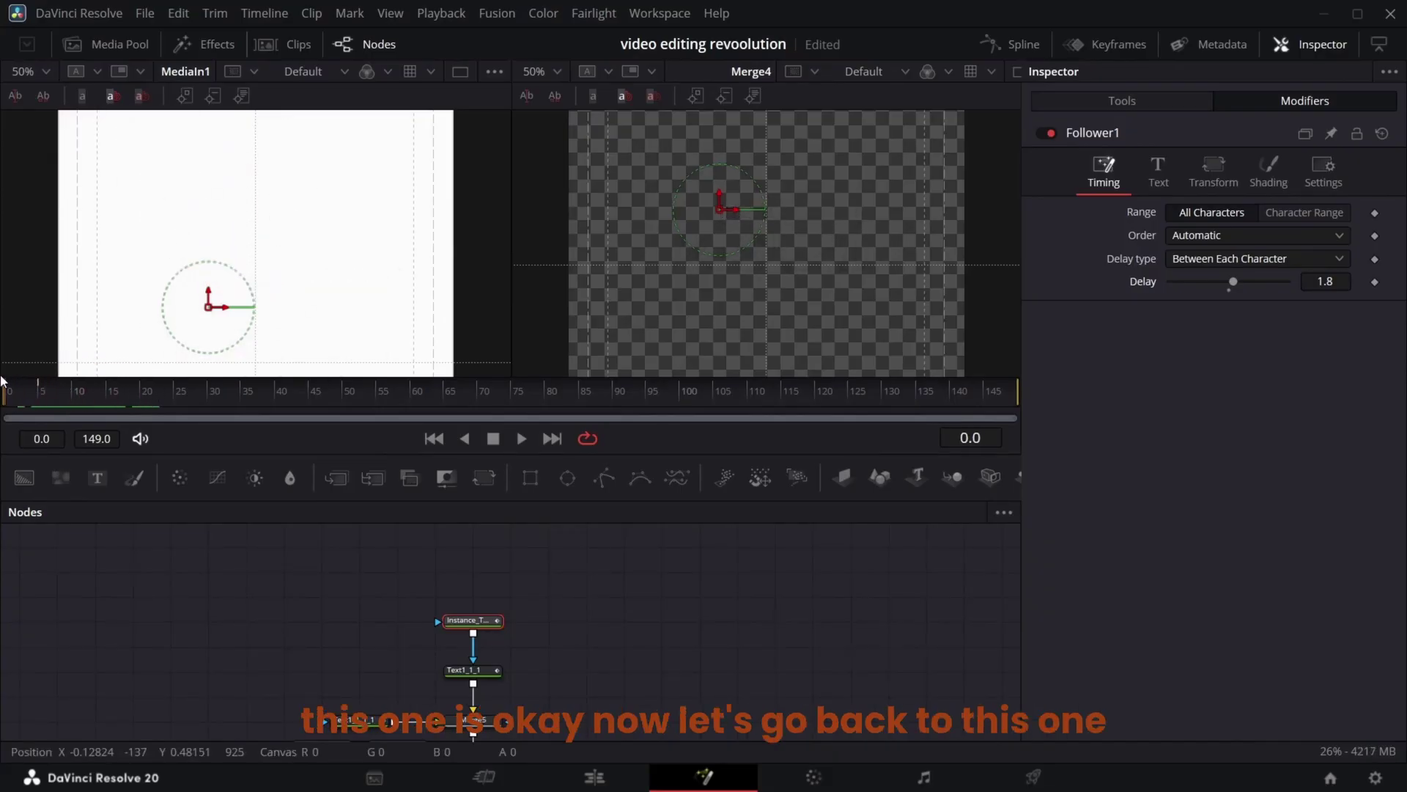
scroll(539, 612, down, 6)
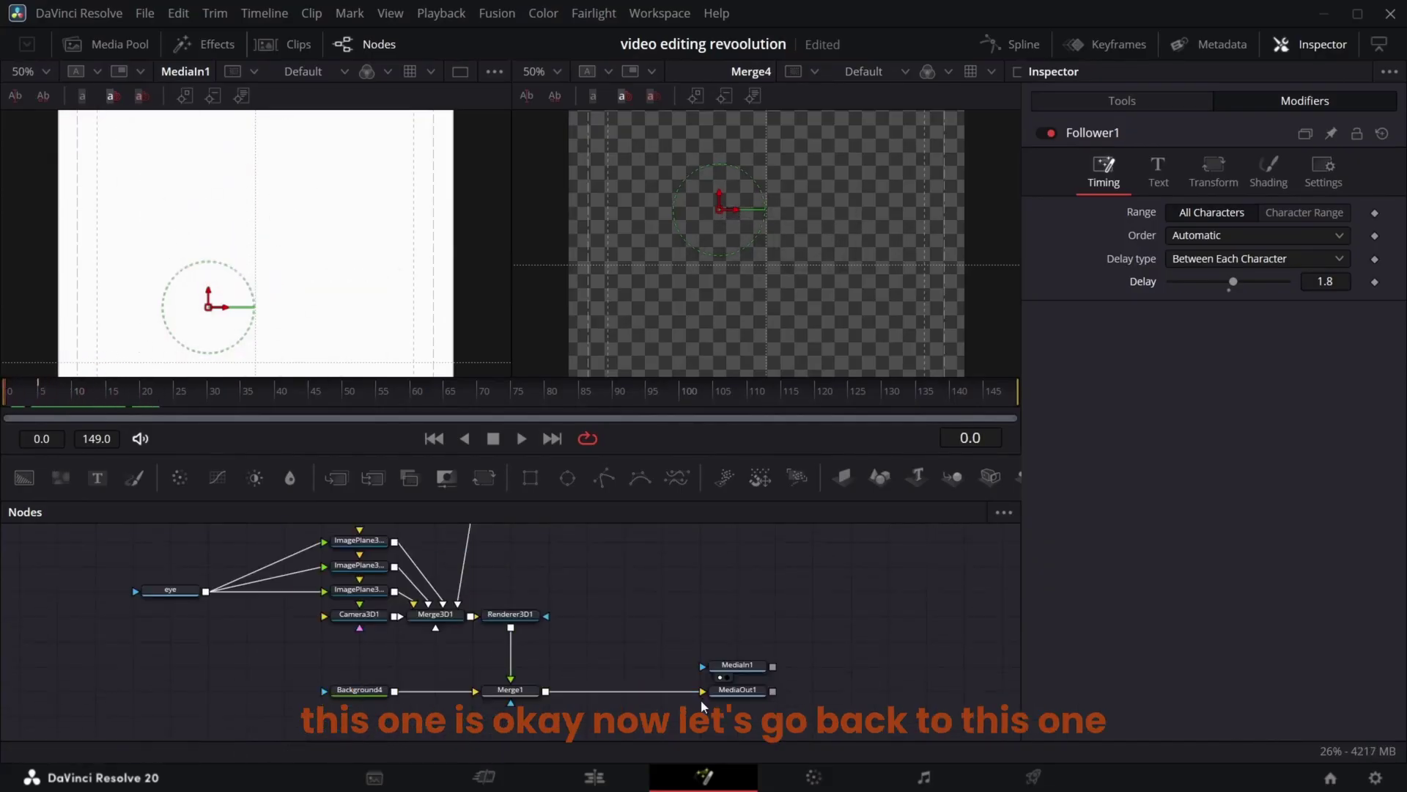
click(728, 702)
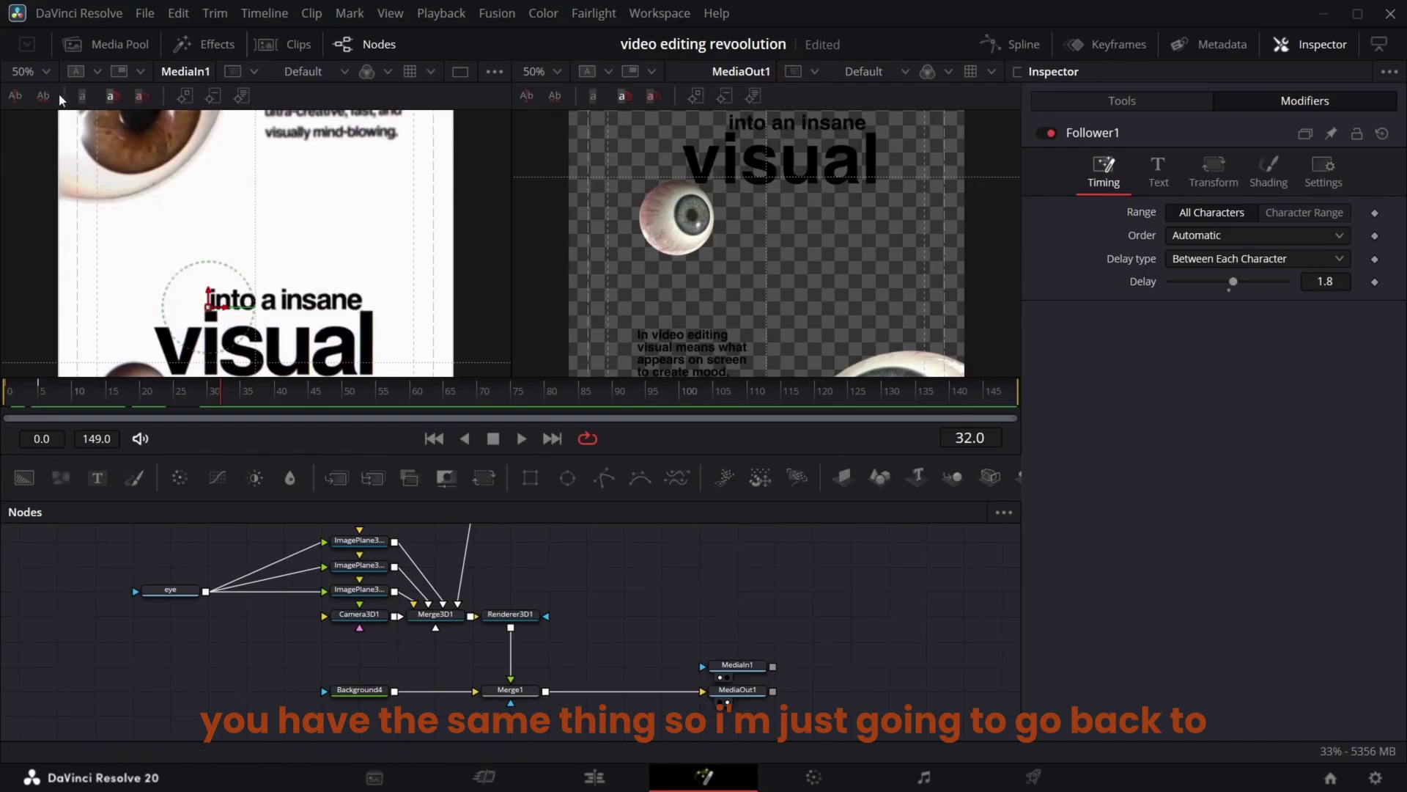
click(47, 71)
click(35, 122)
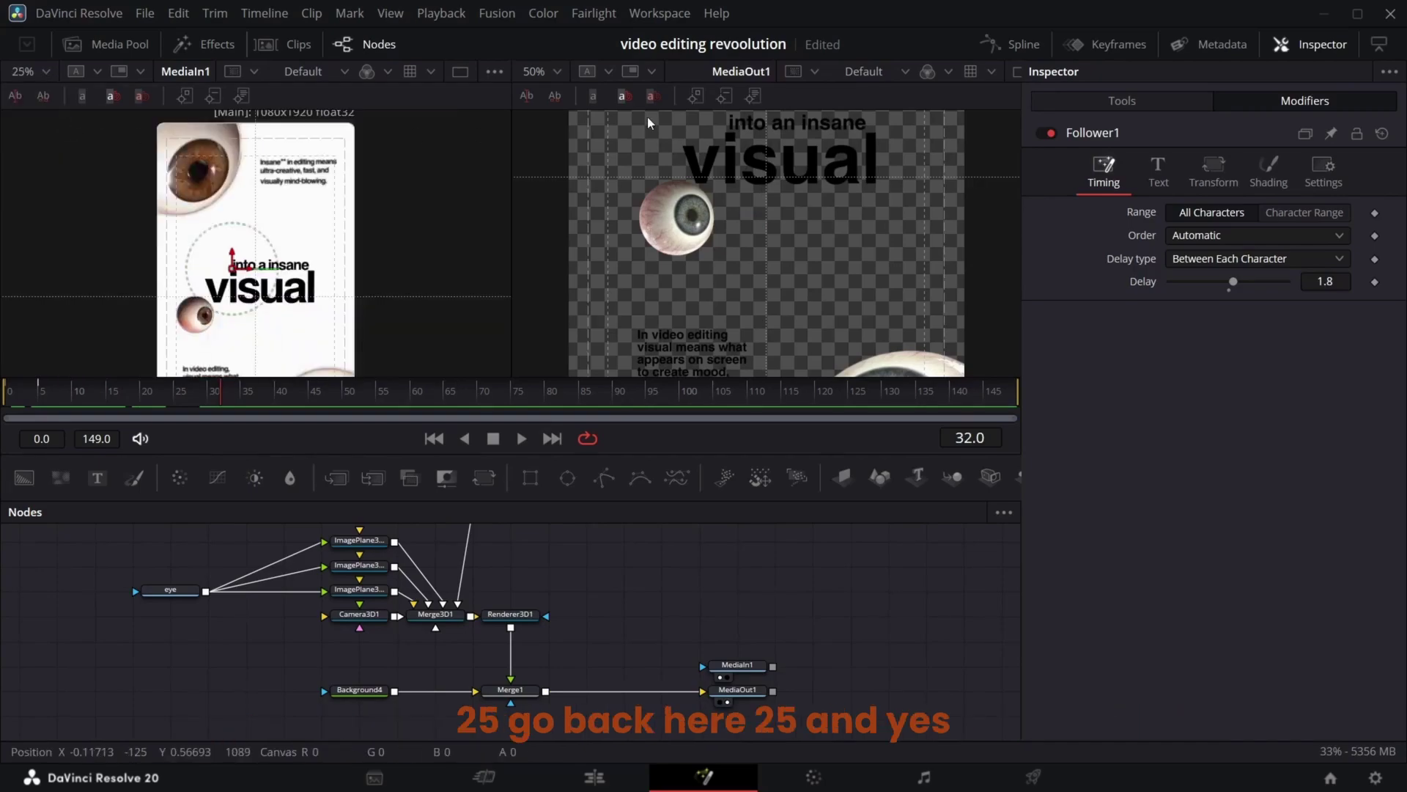
Set the output viewer's zoom to 25% and insert a Transform 3D node between the camera and the 3D merge
click(559, 72)
click(548, 119)
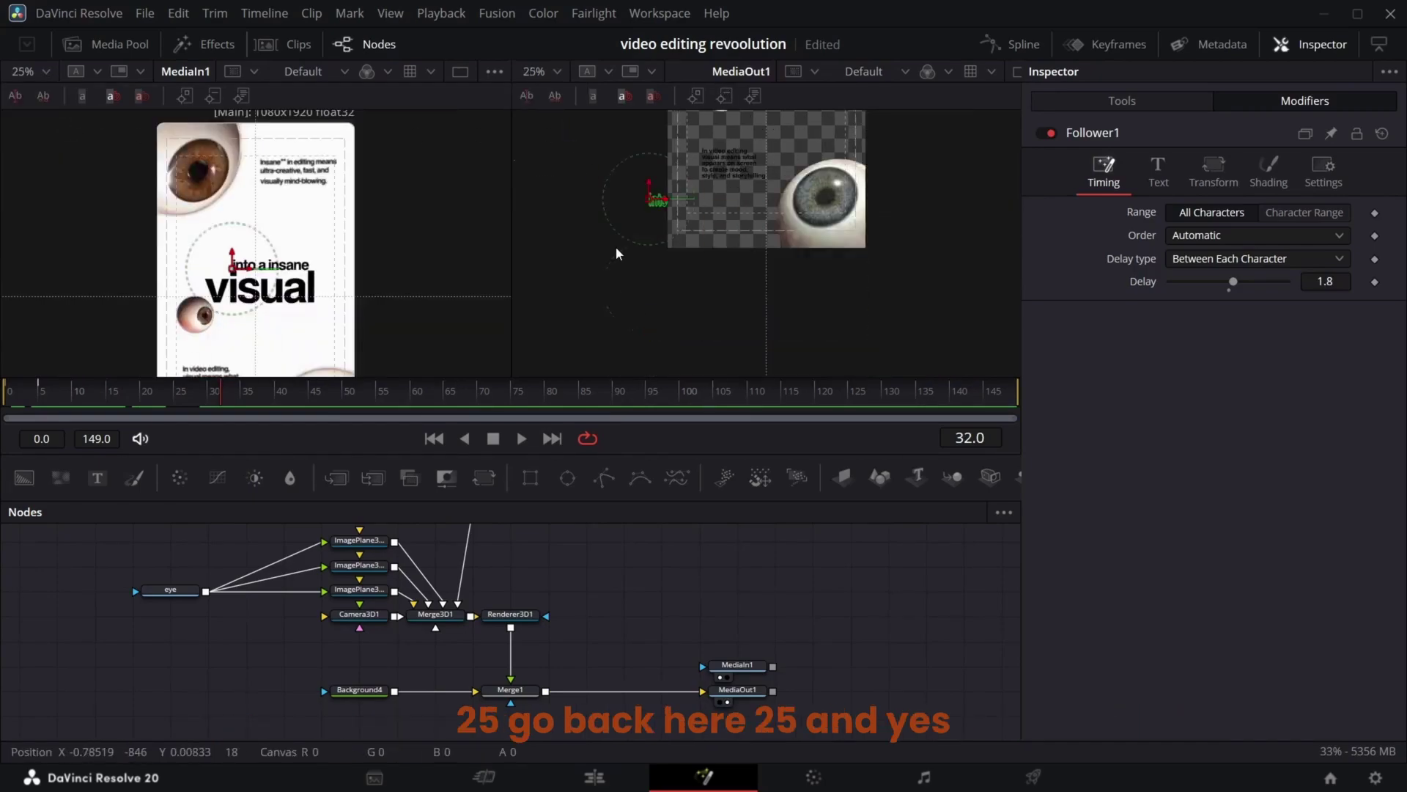
drag(383, 622, 231, 622)
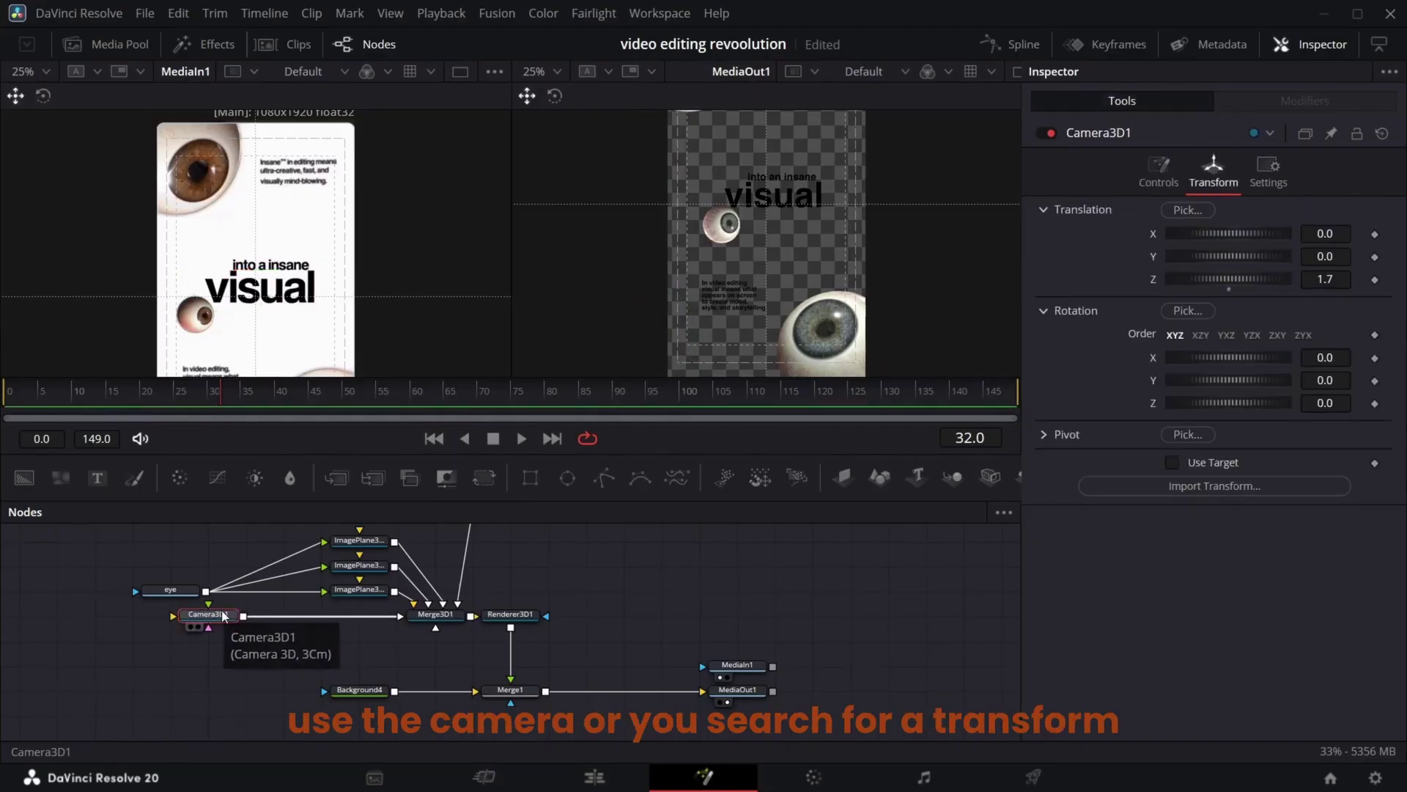
key(shift+space)
text(rende)
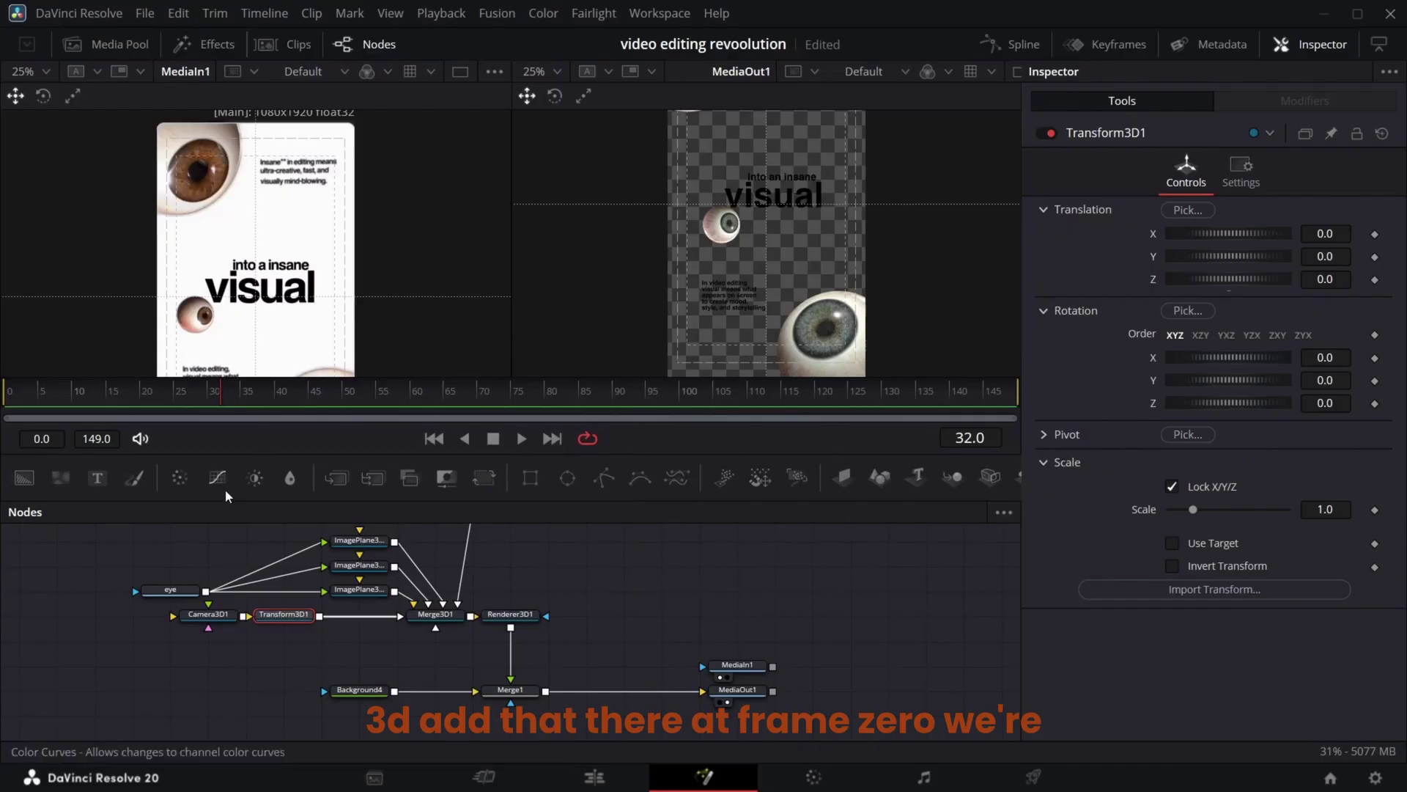
Keyframe the Transform 3D's Z translation at 0.0 on frame 30 and at -7.67 on frame 0
key(Home)
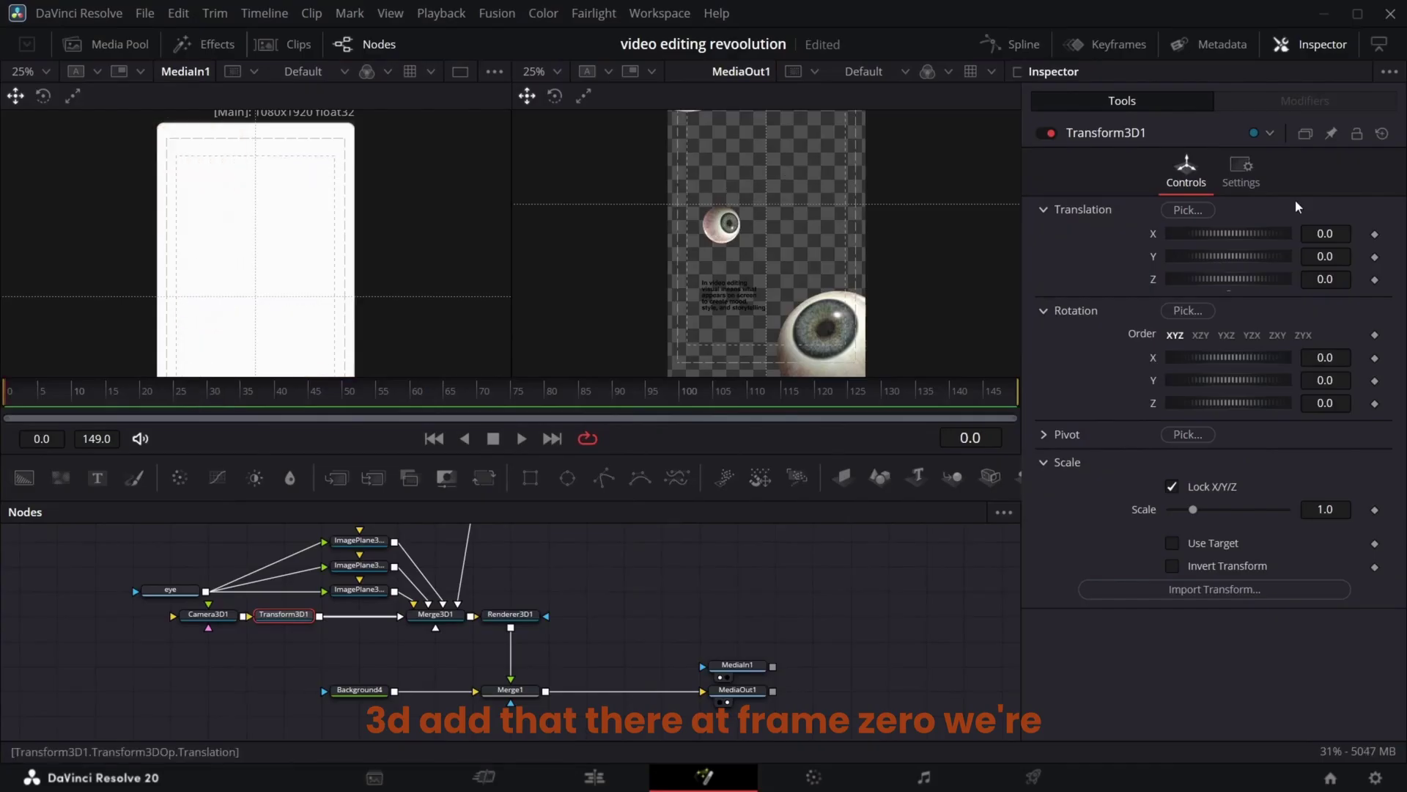
click(1375, 279)
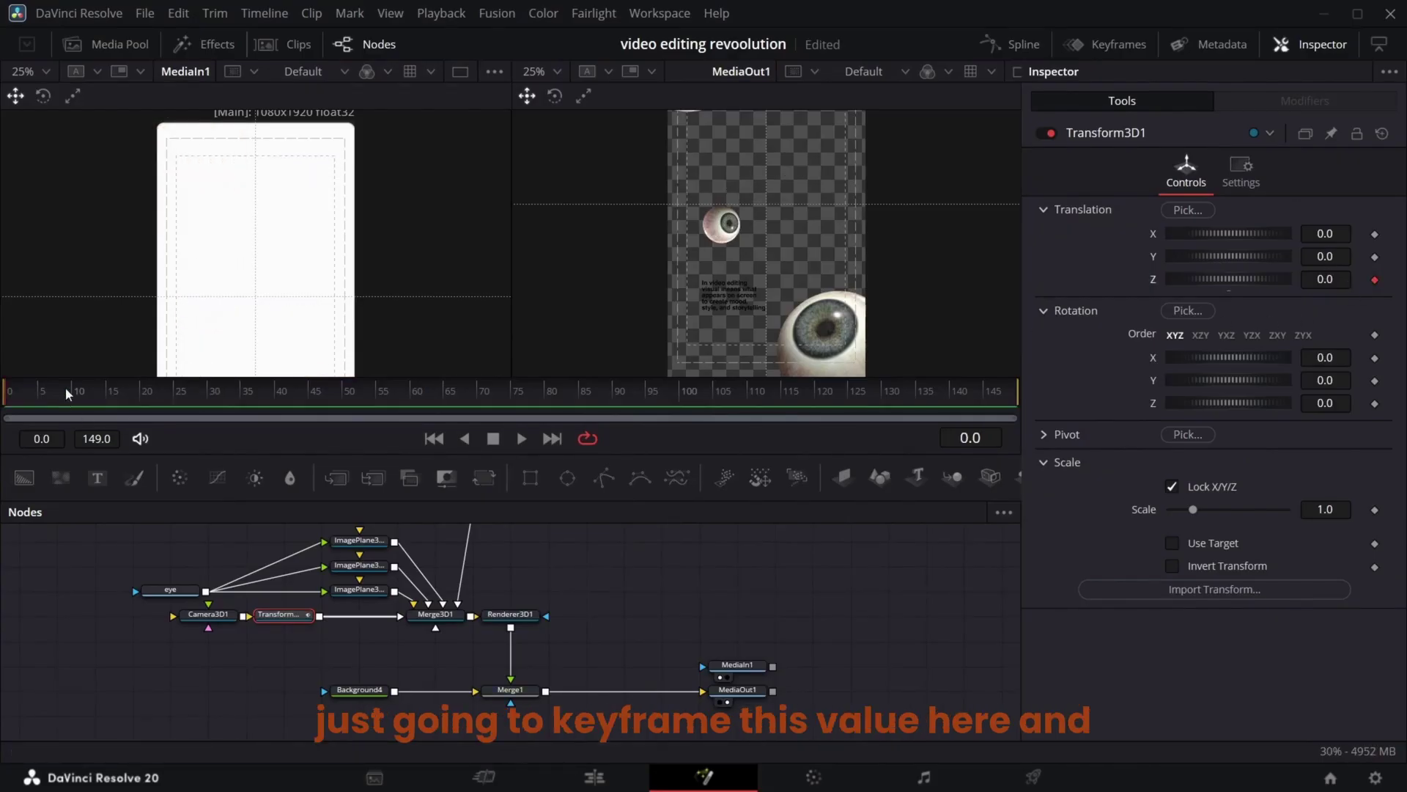
drag(8, 402, 209, 405)
click(1376, 280)
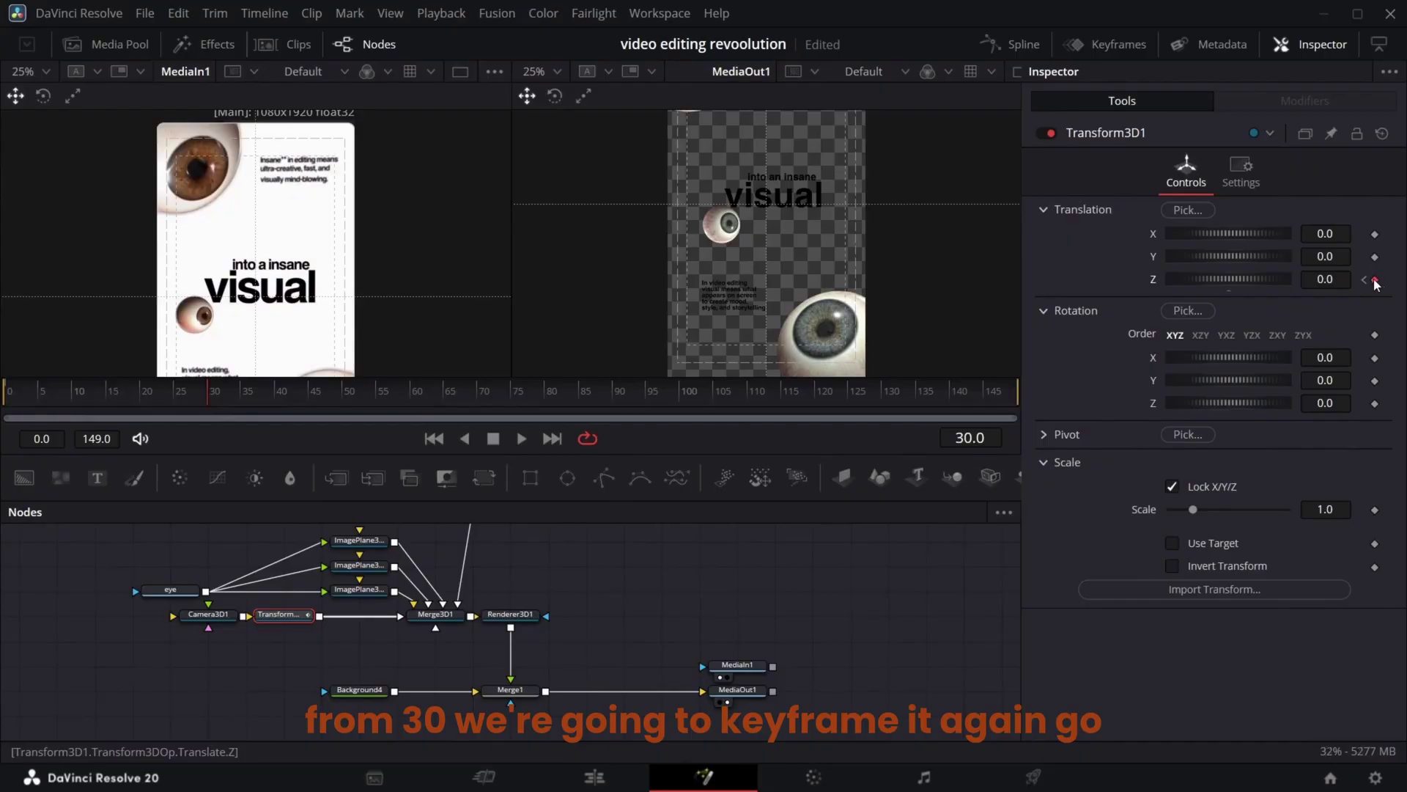
click(1364, 281)
drag(1325, 280, 1295, 280)
drag(1197, 279, 1048, 279)
Apply Out Cubic easing to the Transform 3D's Z Offset curve and play back the camera move
click(1026, 48)
click(539, 561)
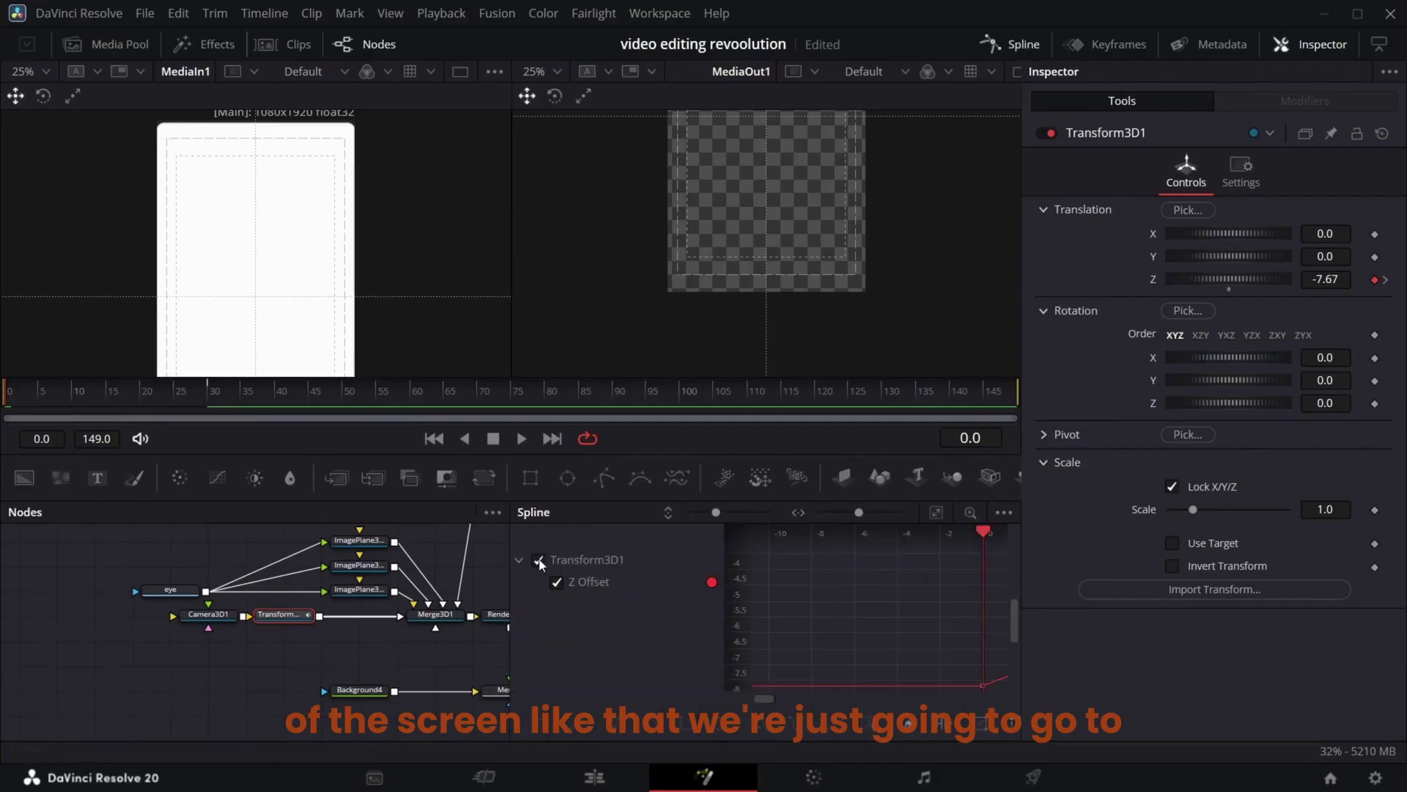
click(929, 512)
right_click(887, 619)
mouse_move(953, 392)
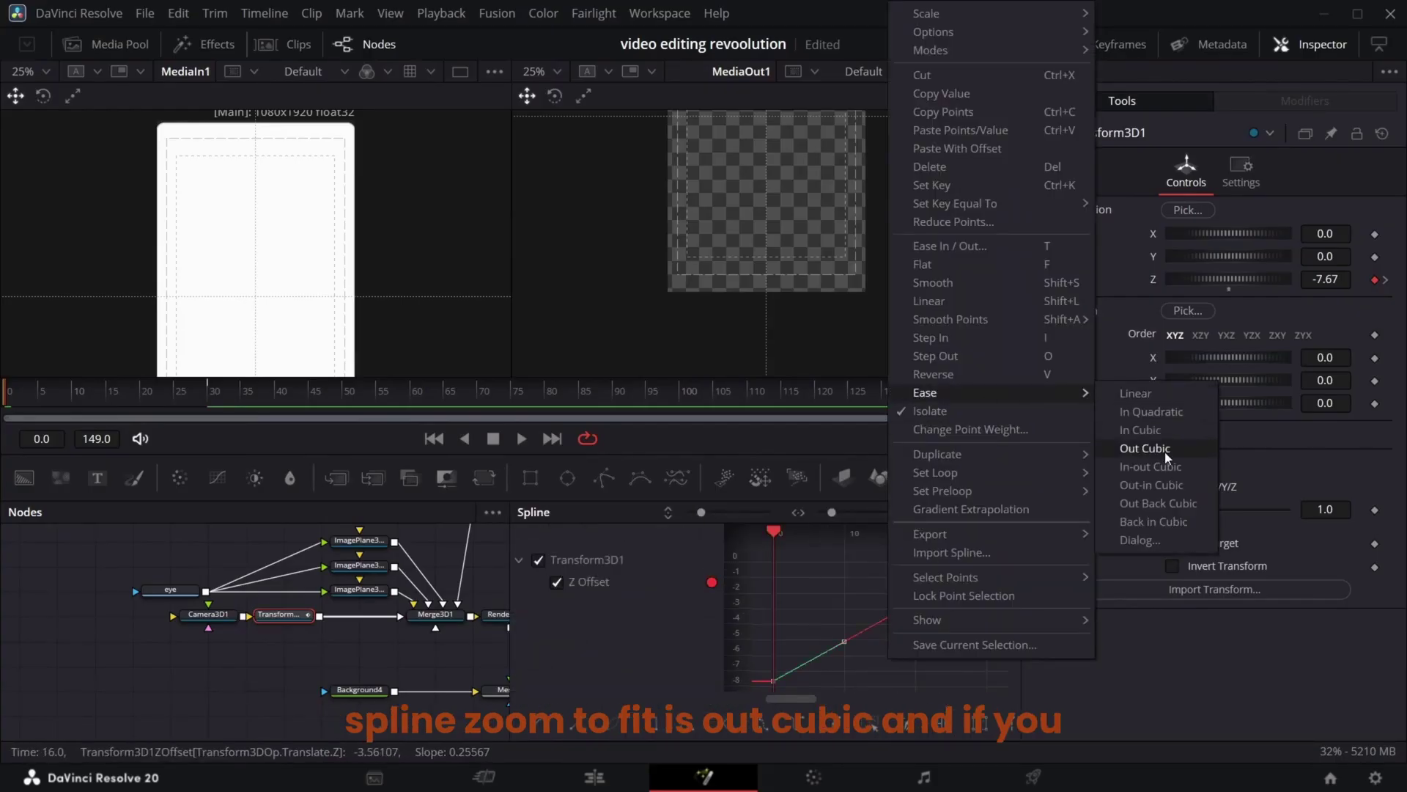
click(1167, 452)
key(space)
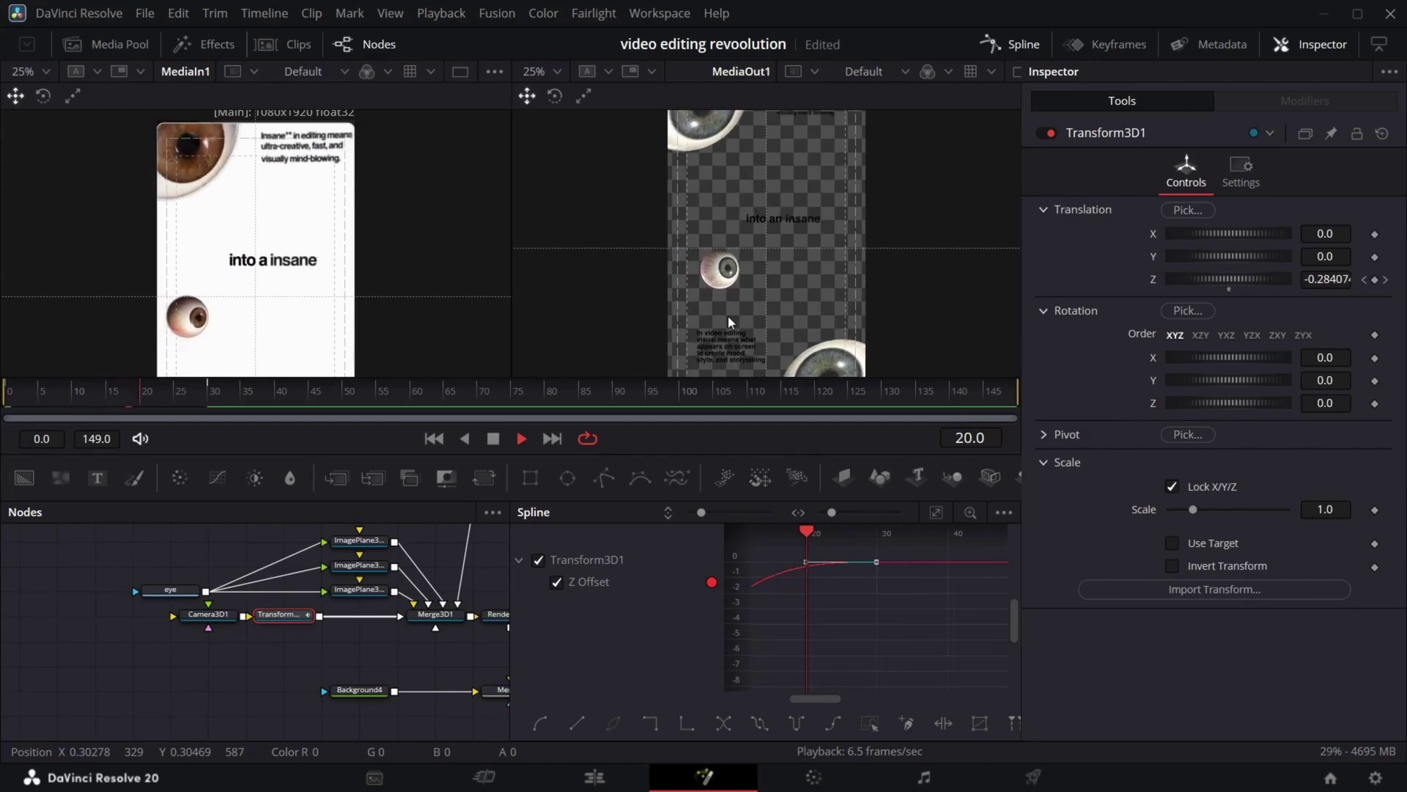
key(space)
click(1013, 49)
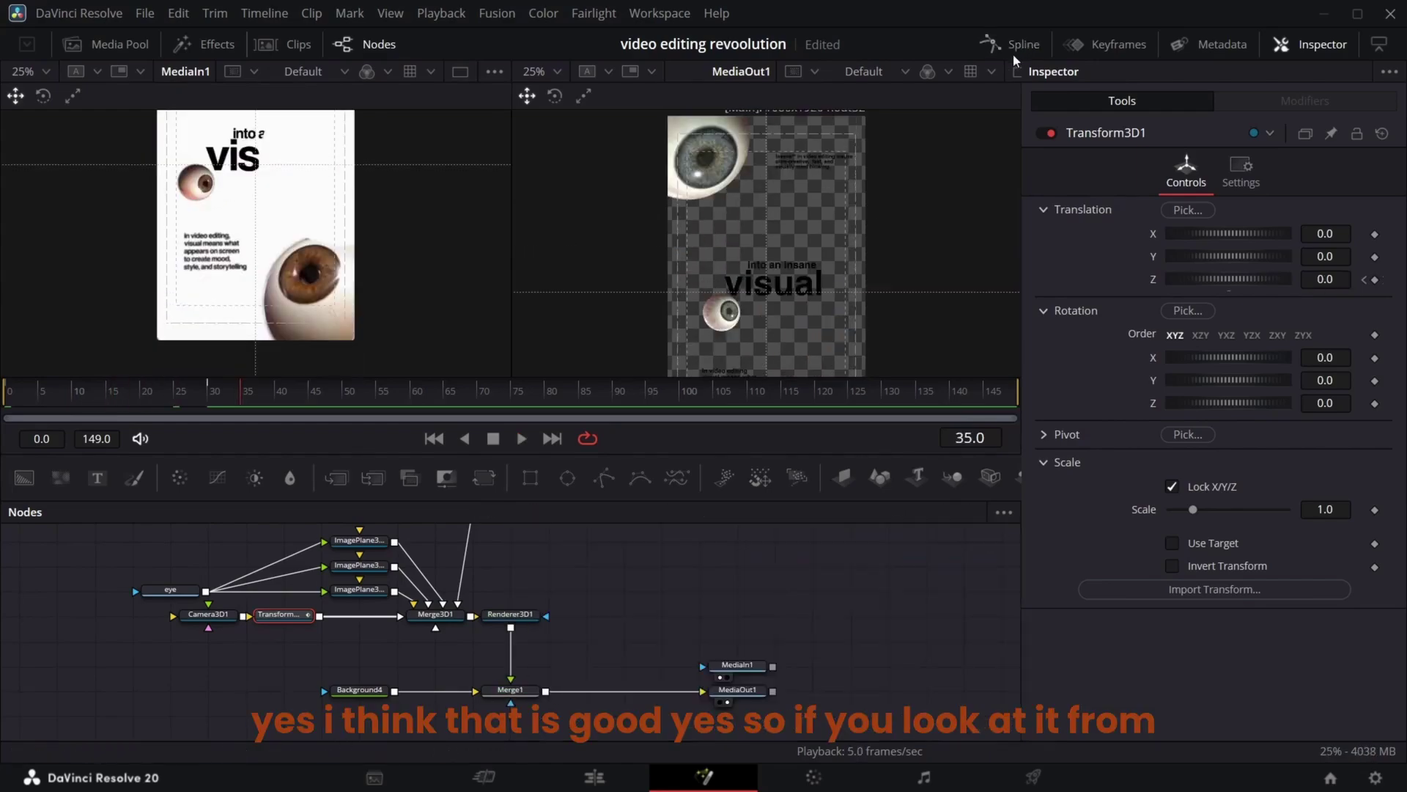
Check the reference at frame 30, add a second background with an ellipse mask, and link the ellipse's width to Height by expression
mouse_move(223, 397)
mouse_down()
mouse_move(205, 397)
mouse_move(245, 402)
mouse_move(210, 398)
mouse_up()
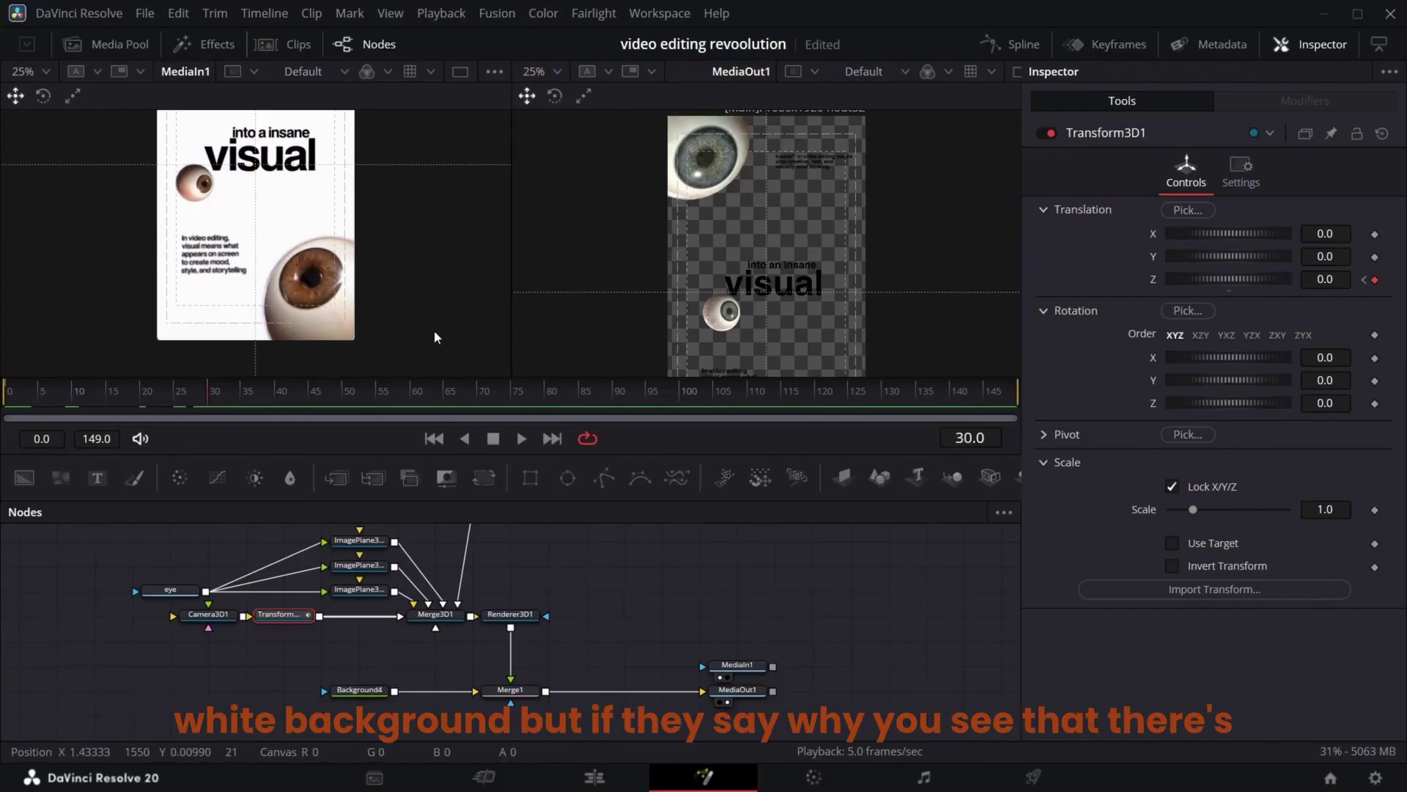
mouse_move(210, 396)
mouse_down()
mouse_move(301, 398)
mouse_move(210, 397)
mouse_up()
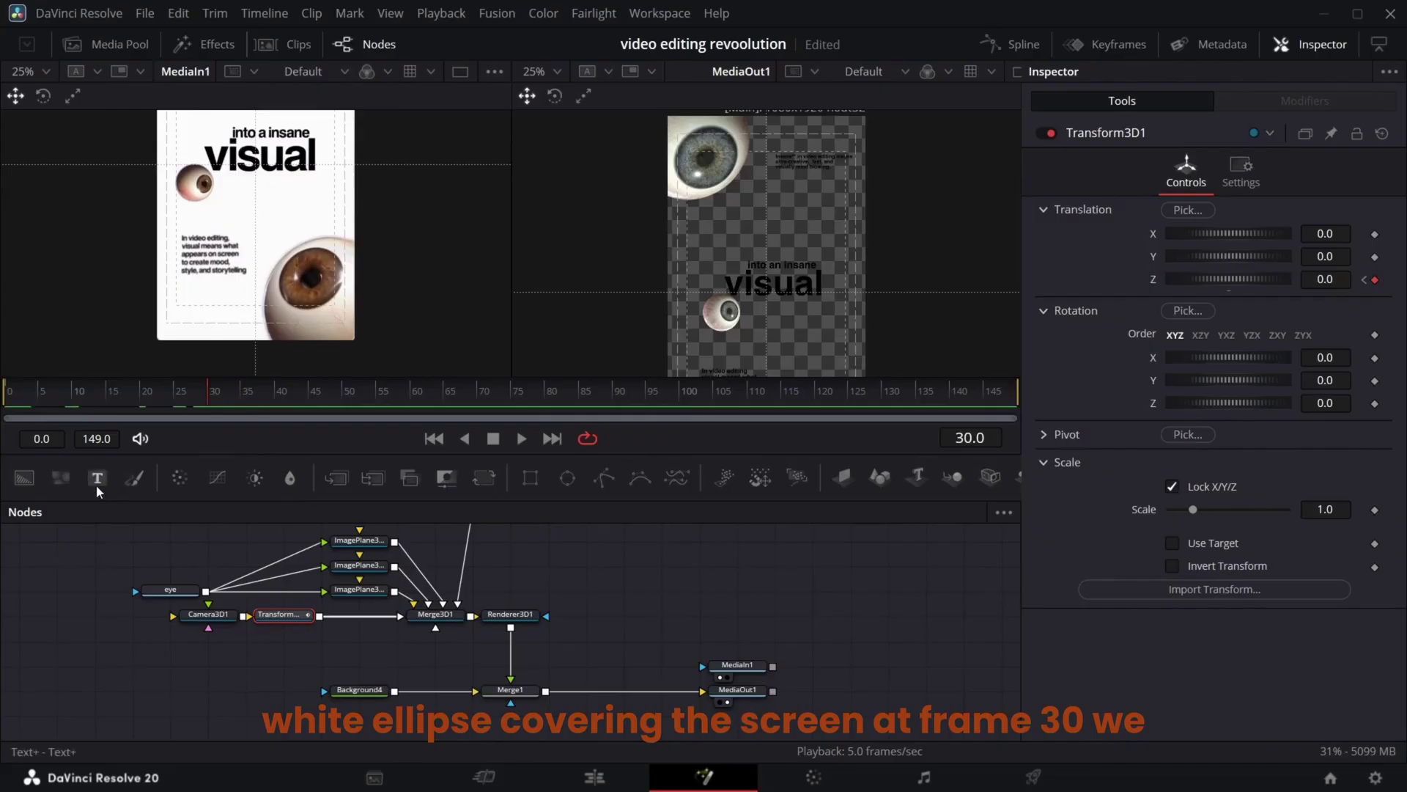
mouse_move(612, 624)
mouse_down()
mouse_move(628, 620)
mouse_move(616, 597)
mouse_up()
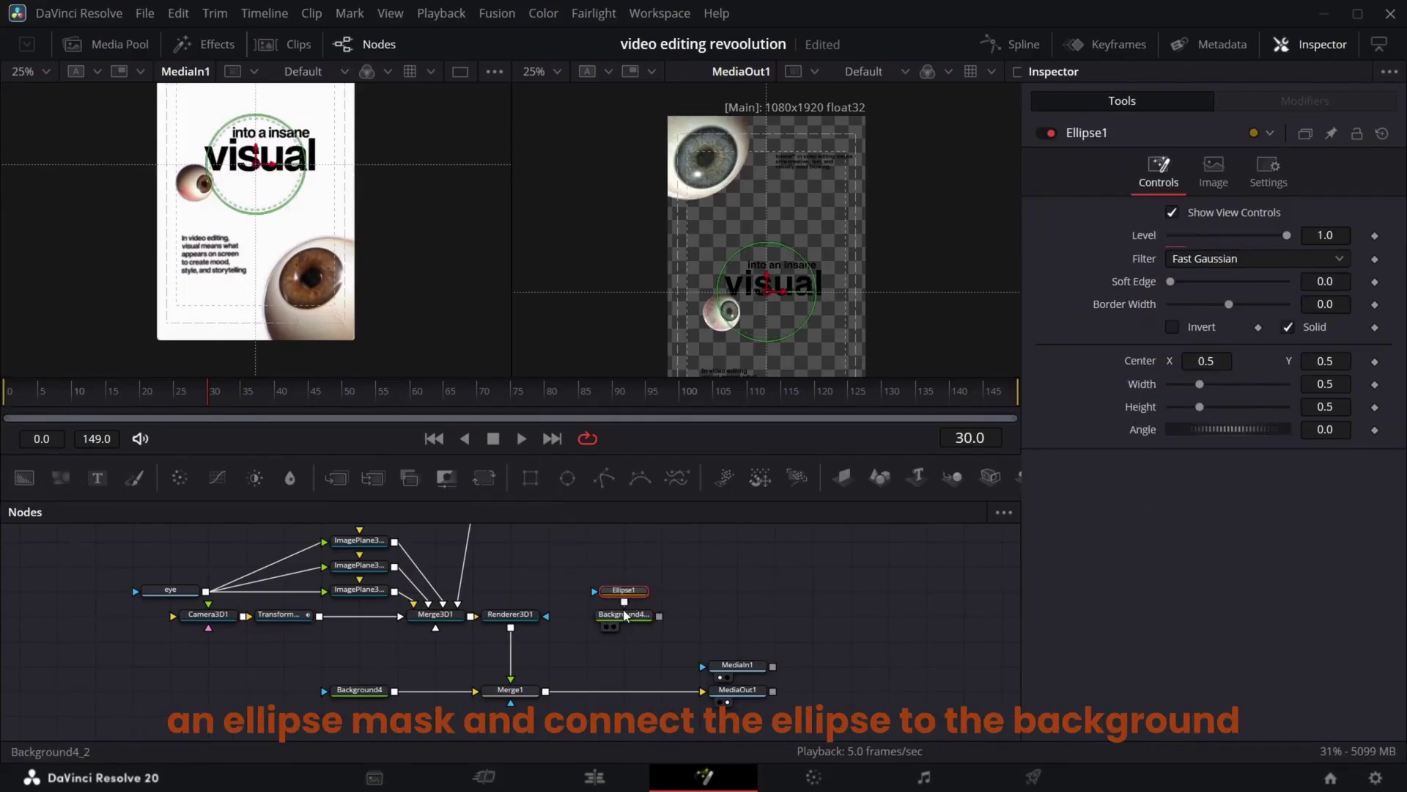
right_click(1147, 383)
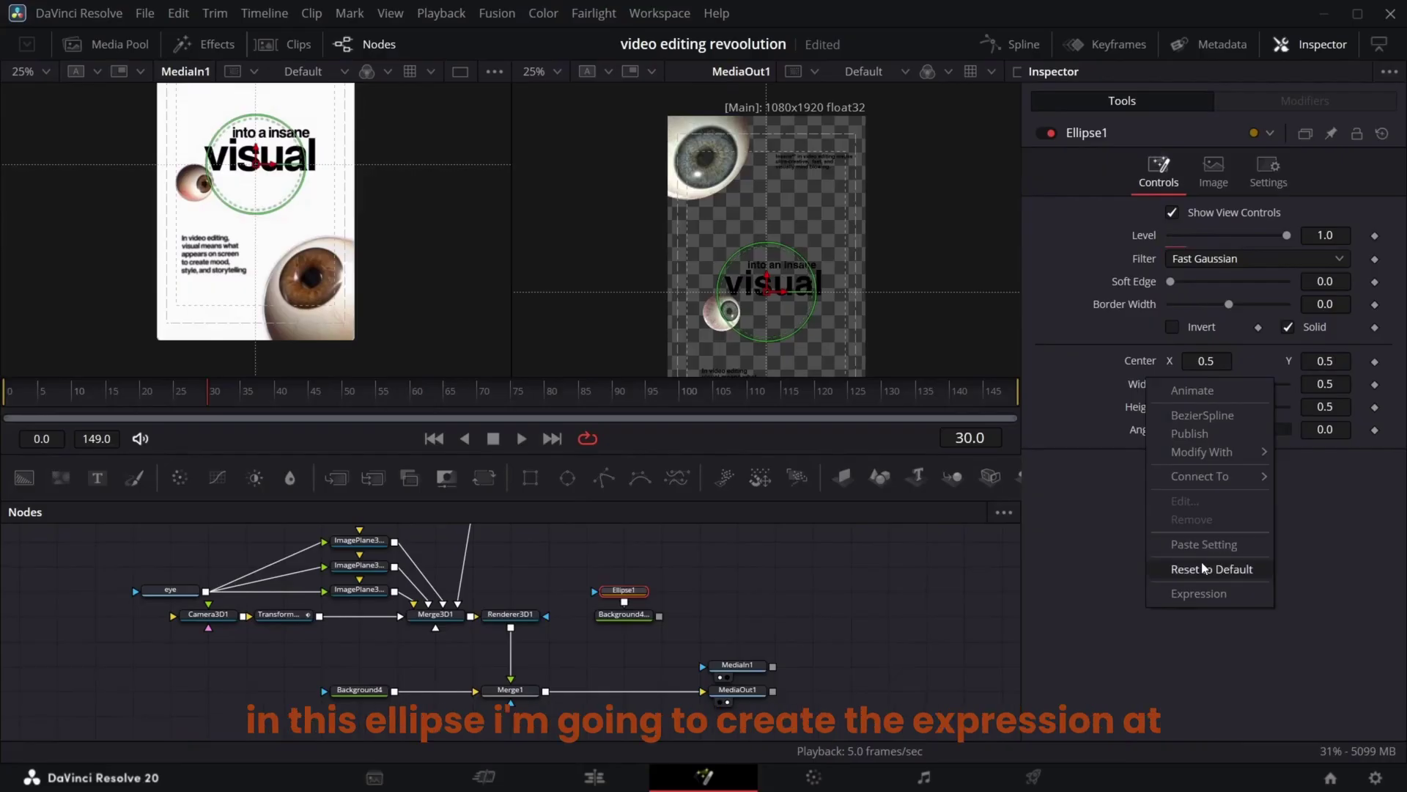
click(1180, 546)
drag(1150, 440, 1145, 431)
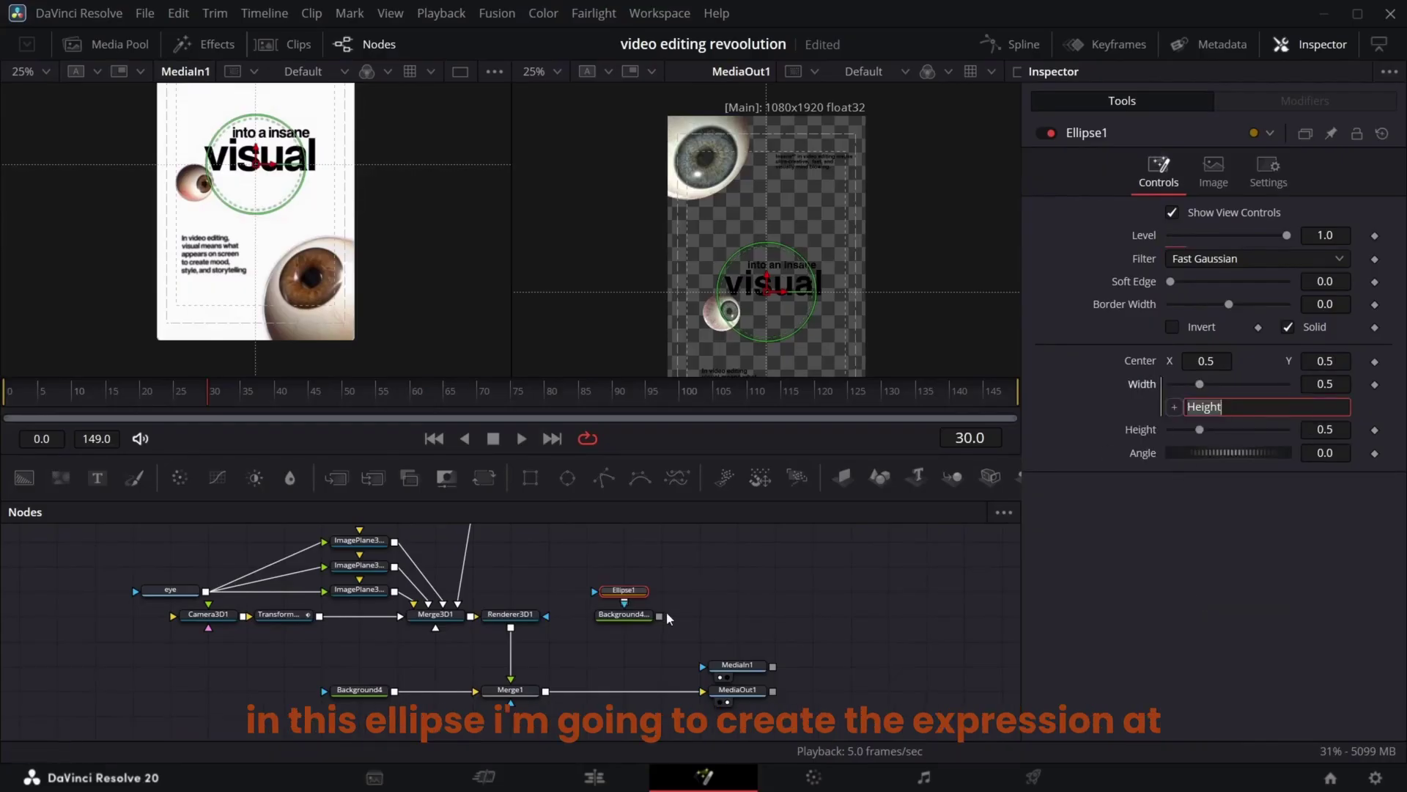
Merge the ellipse-masked background over the composition before MediaOut1 and set its colour to white (#ffffff)
drag(550, 694, 551, 692)
click(624, 614)
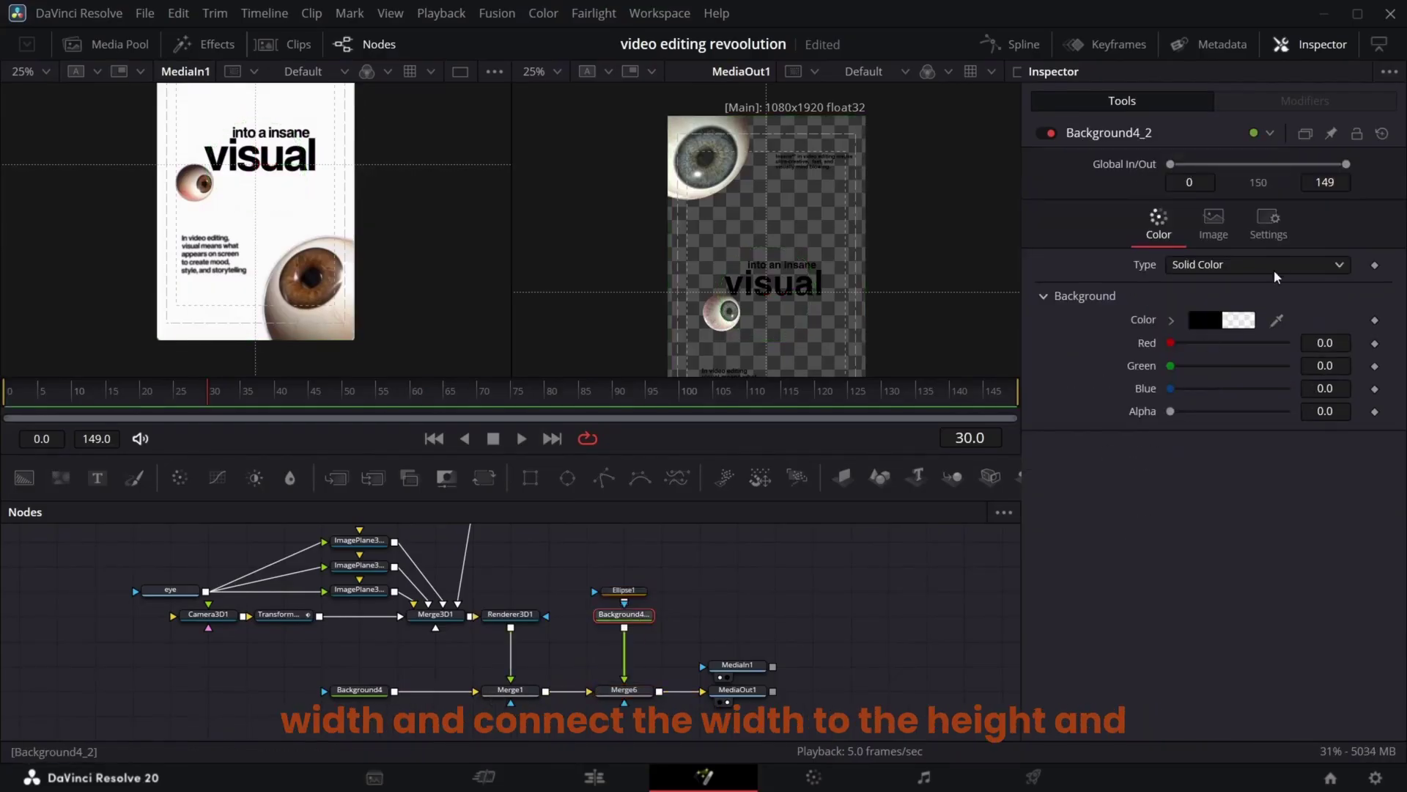
click(1209, 327)
click(667, 364)
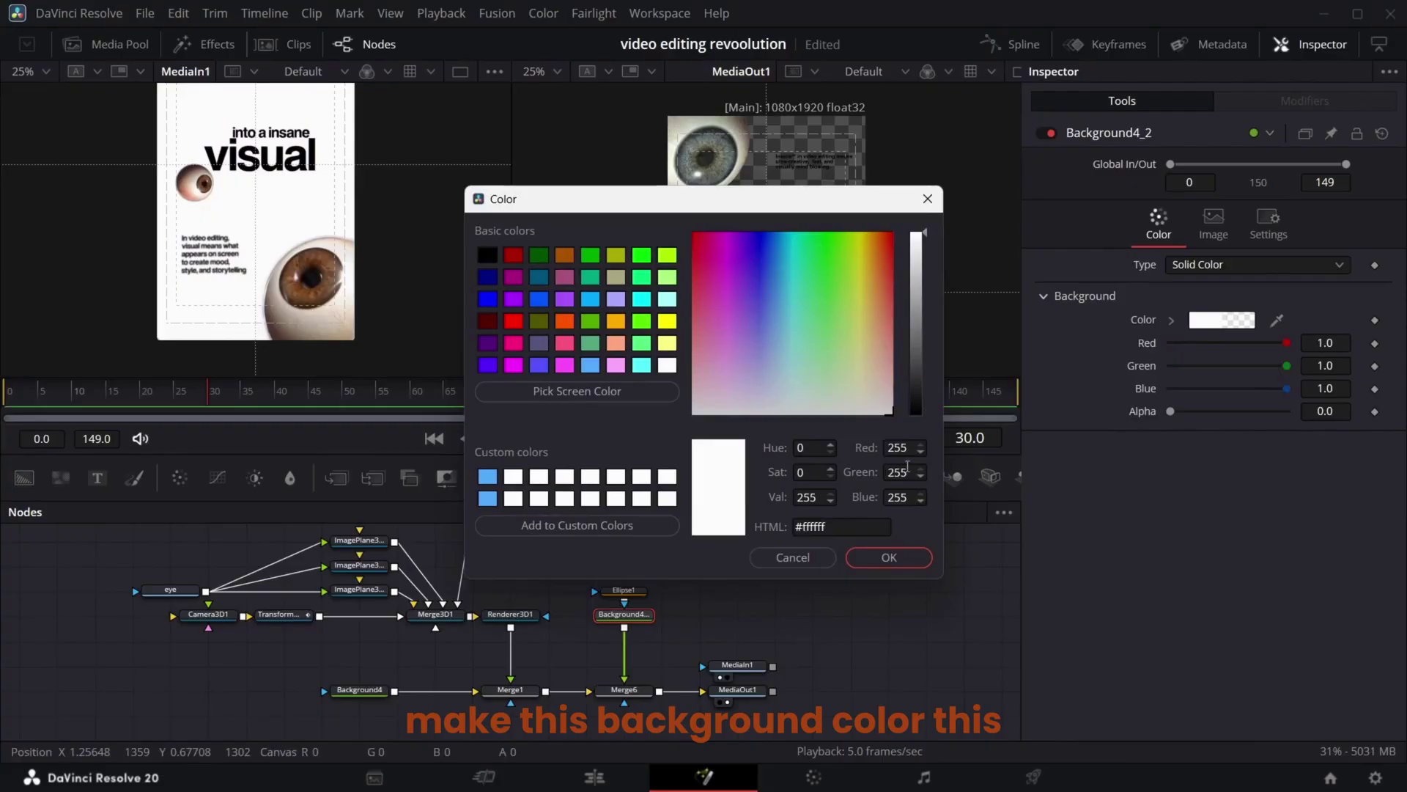
click(887, 555)
Move the ellipse's centre to the canvas's right edge at mid-height and keyframe its height on frames 30 and 40
click(624, 590)
drag(766, 293, 867, 295)
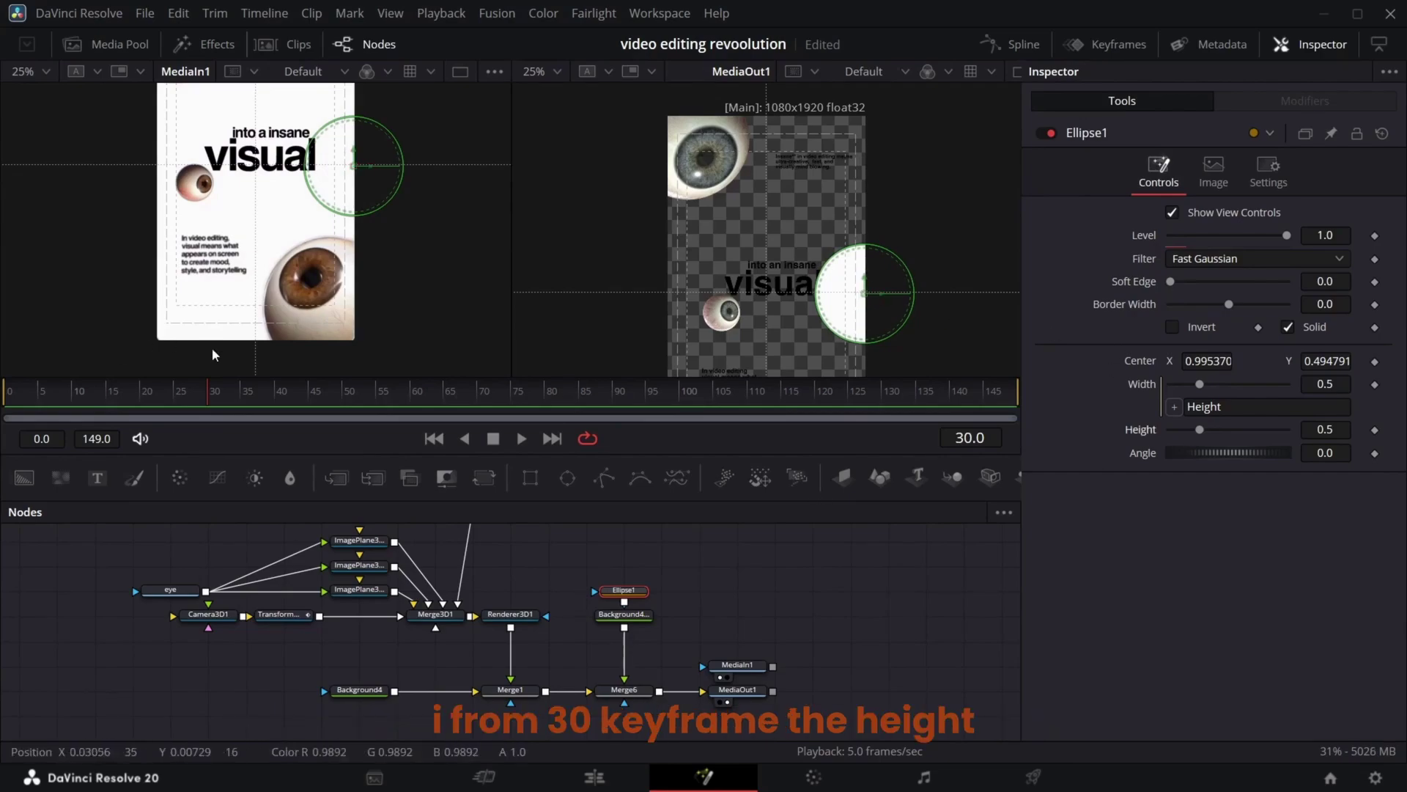
click(1374, 431)
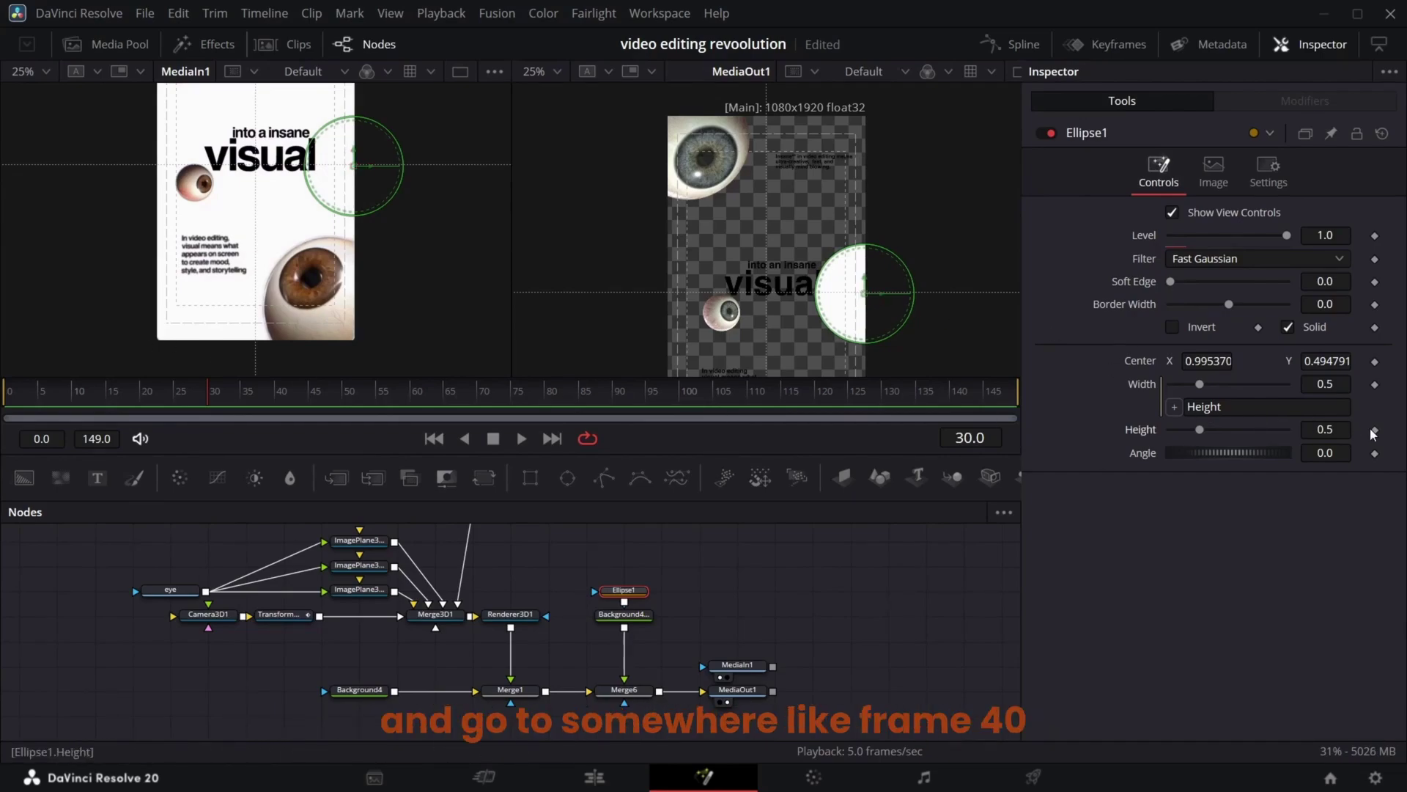
click(275, 391)
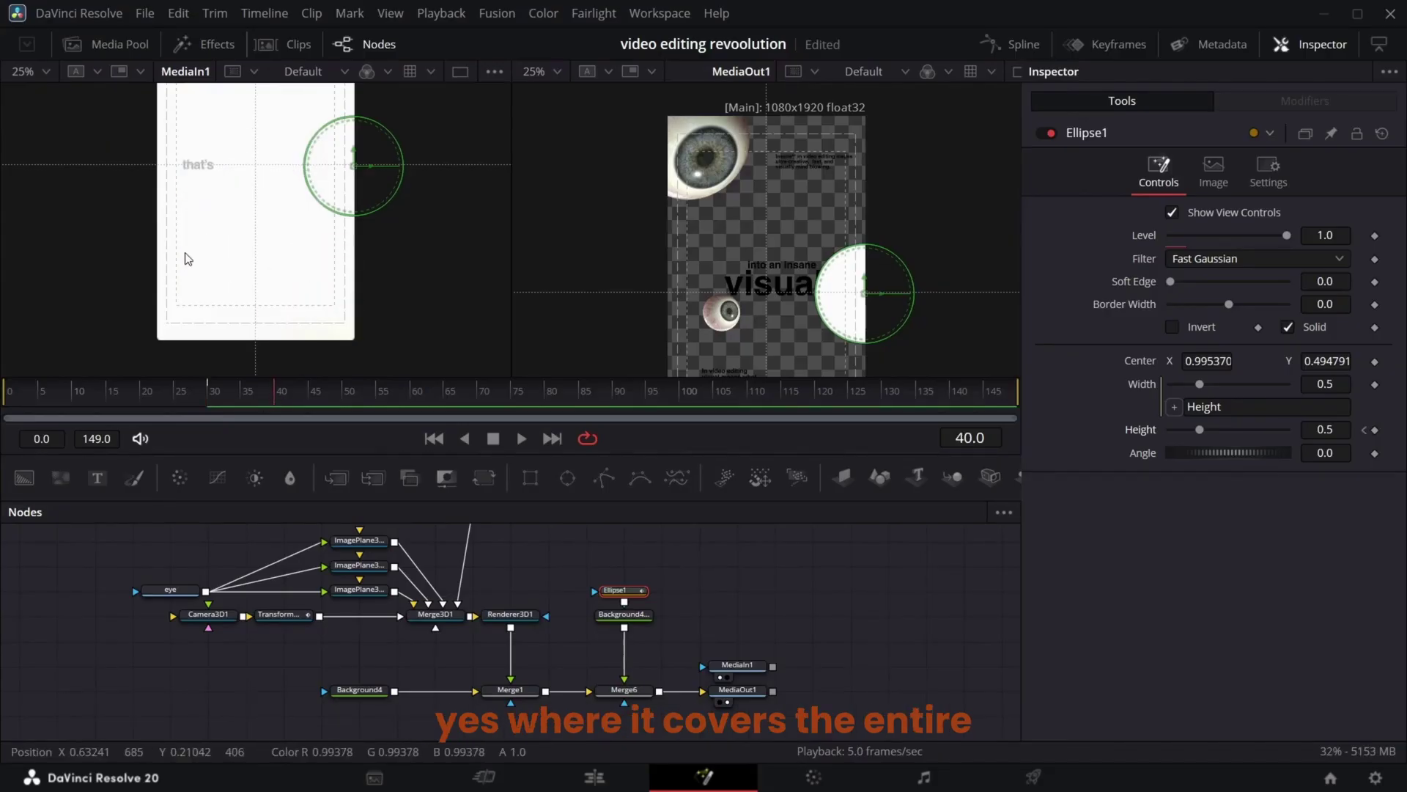
scroll(190, 246, up, 3)
scroll(196, 231, down, 1)
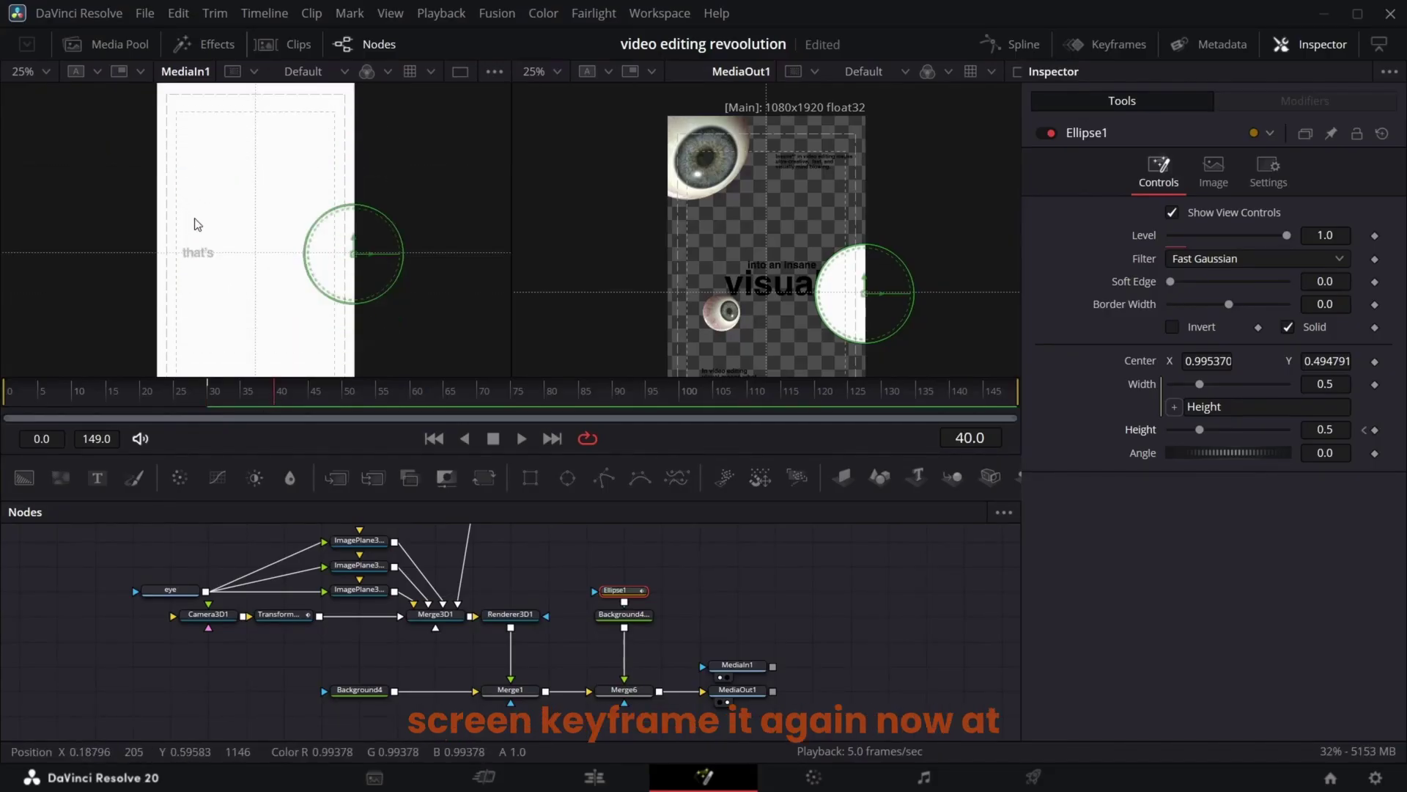
Set the ellipse's height to 0 on frame 30 and about 2.81 on frame 40, covering the whole canvas
click(1364, 430)
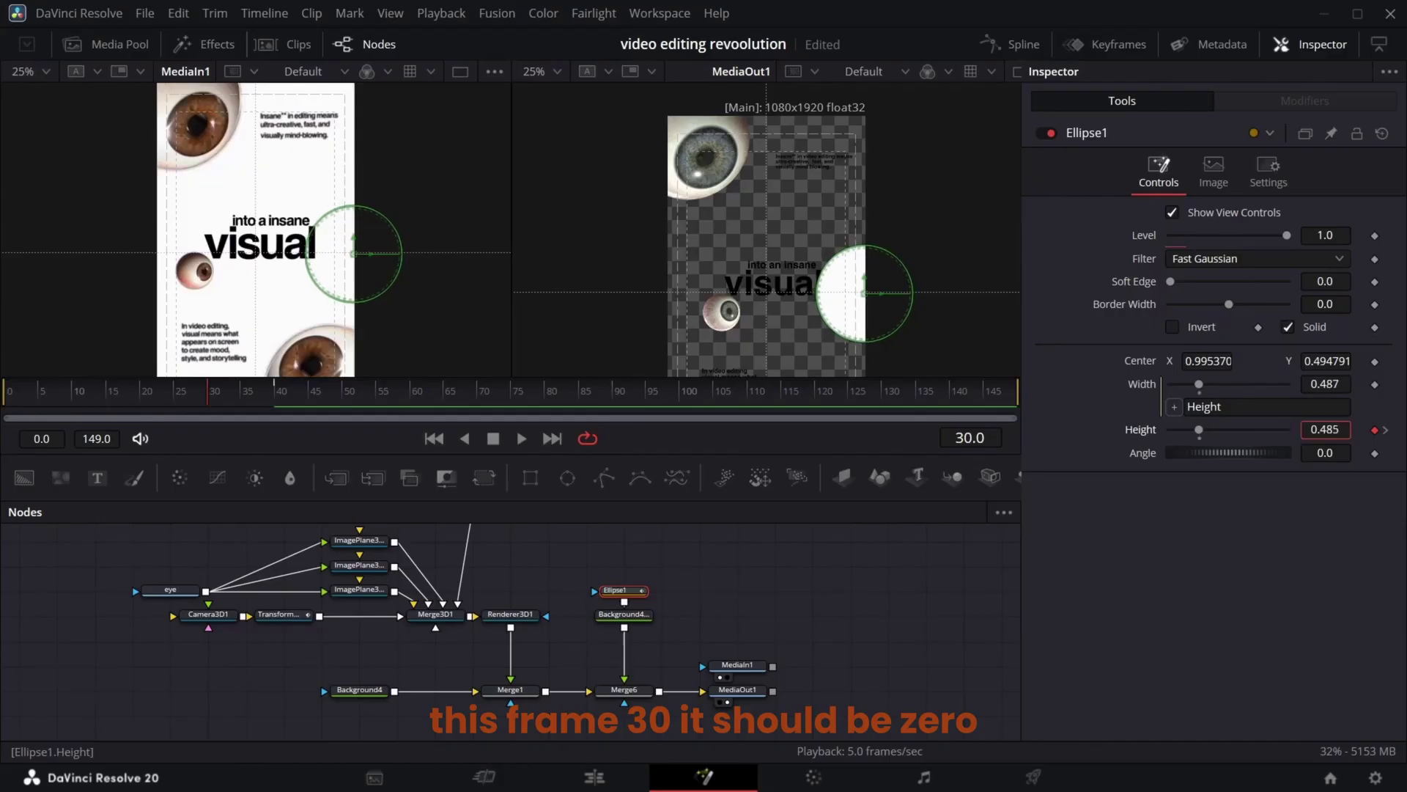
drag(1325, 431, 1155, 430)
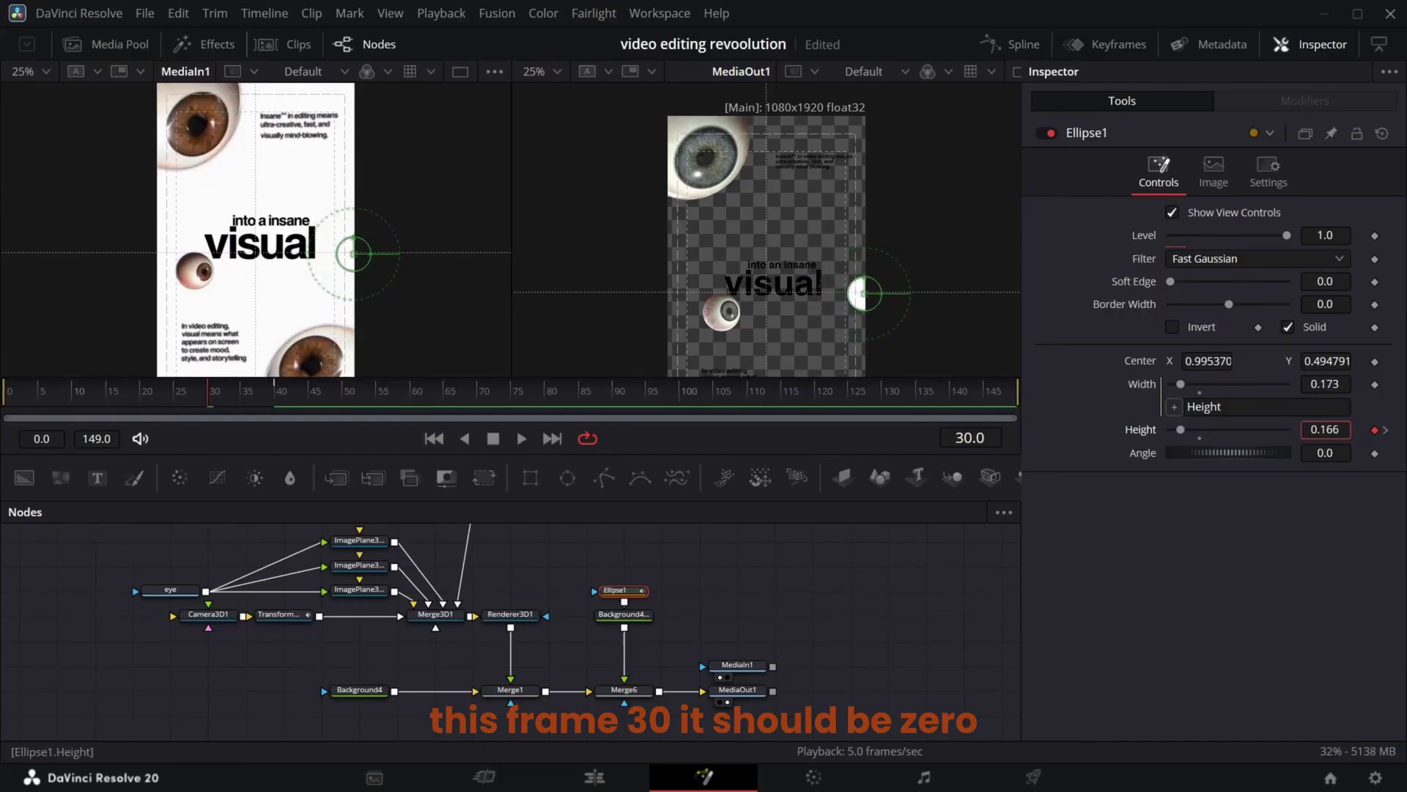
drag(881, 293, 871, 293)
click(1385, 432)
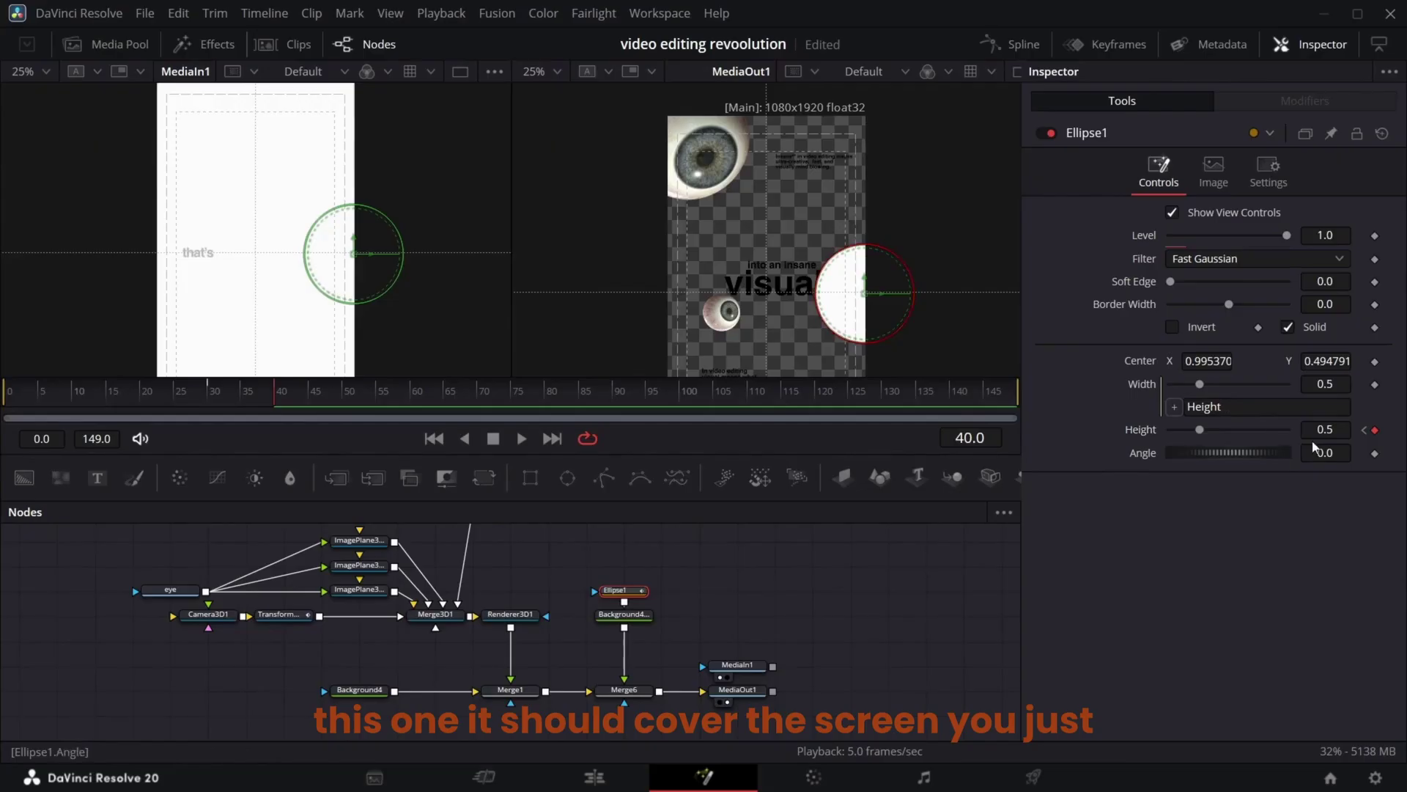
drag(1322, 430, 1400, 431)
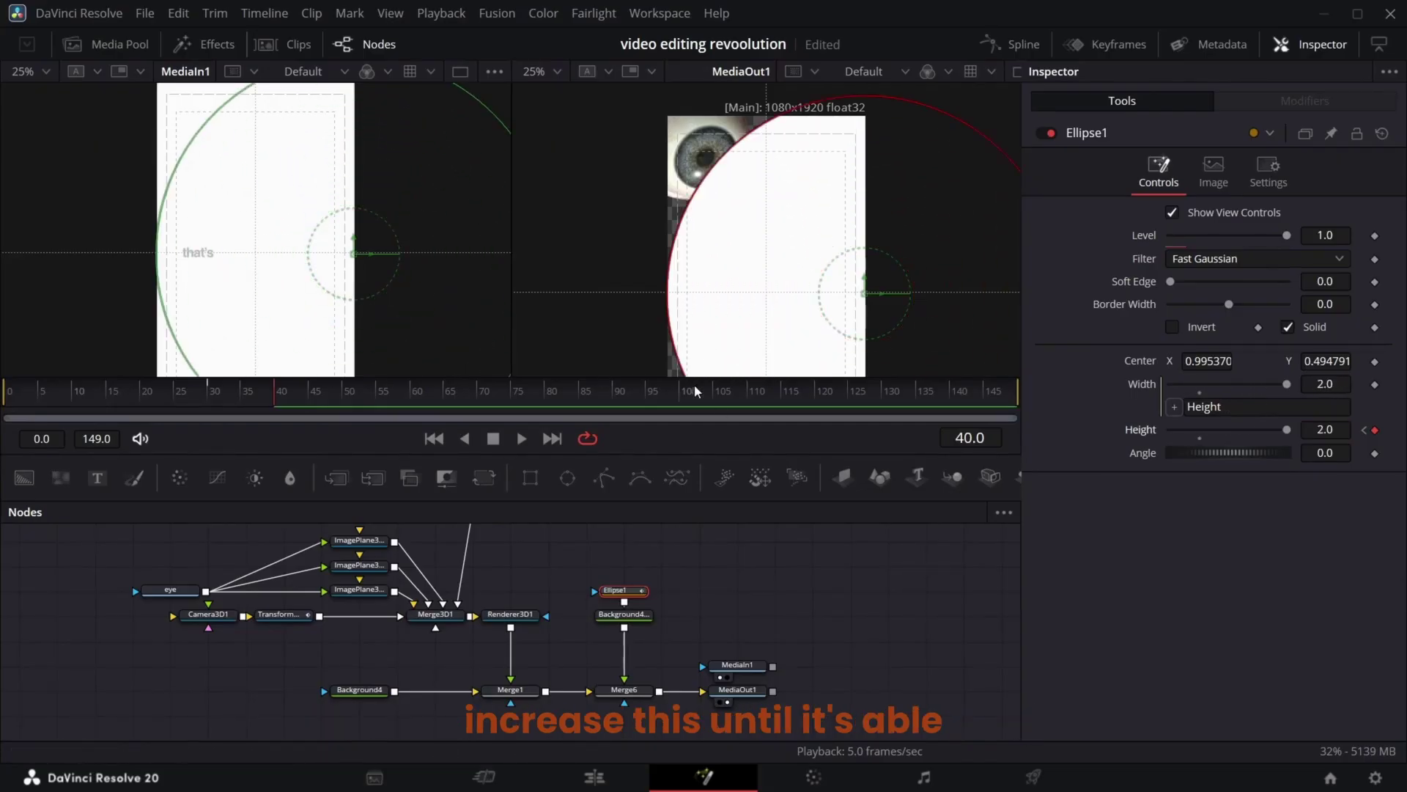
drag(704, 178, 647, 127)
scroll(775, 227, down, 3)
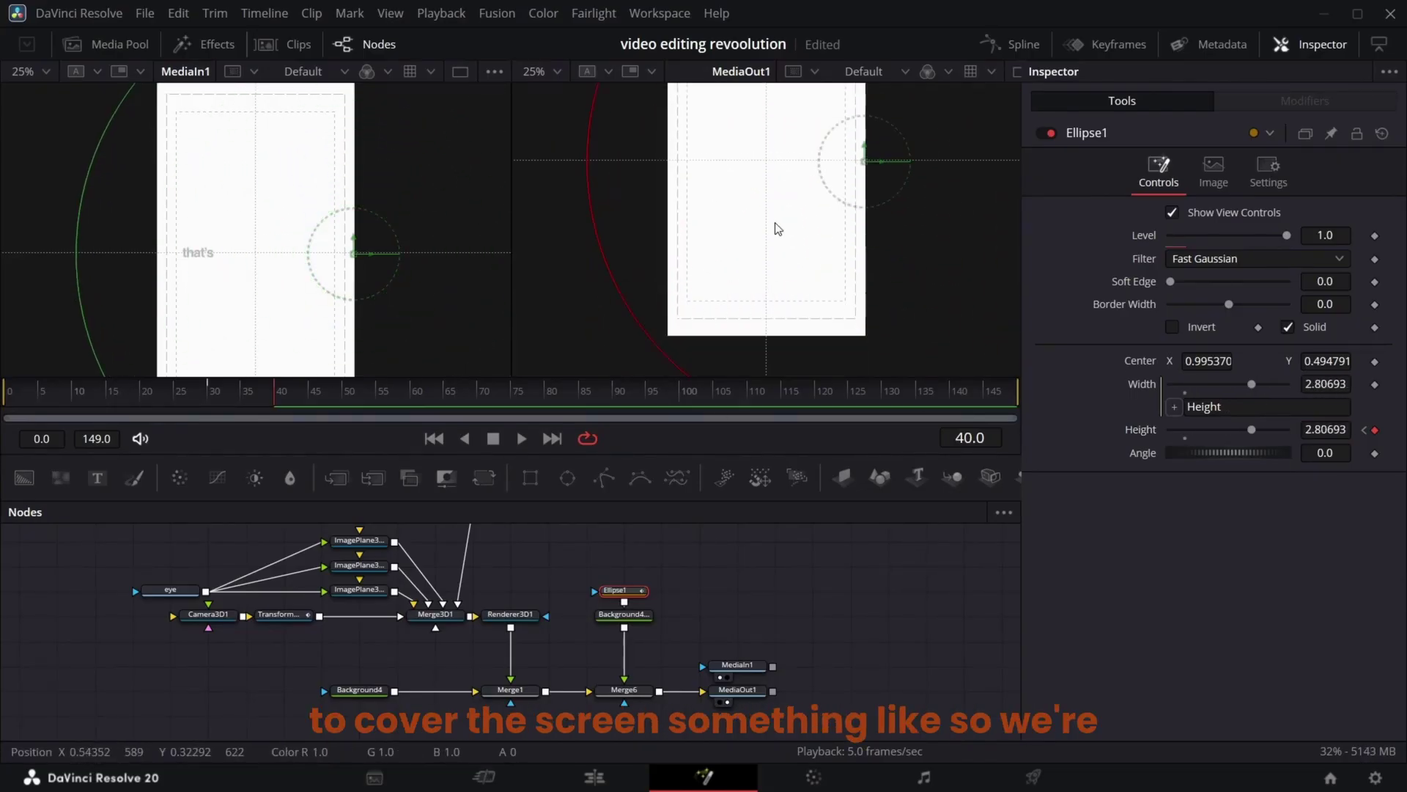
Flatten the ellipse's height curve, lengthen its first keyframe's handle for a slow start, and scrub through the wipe
scroll(739, 247, down, 1)
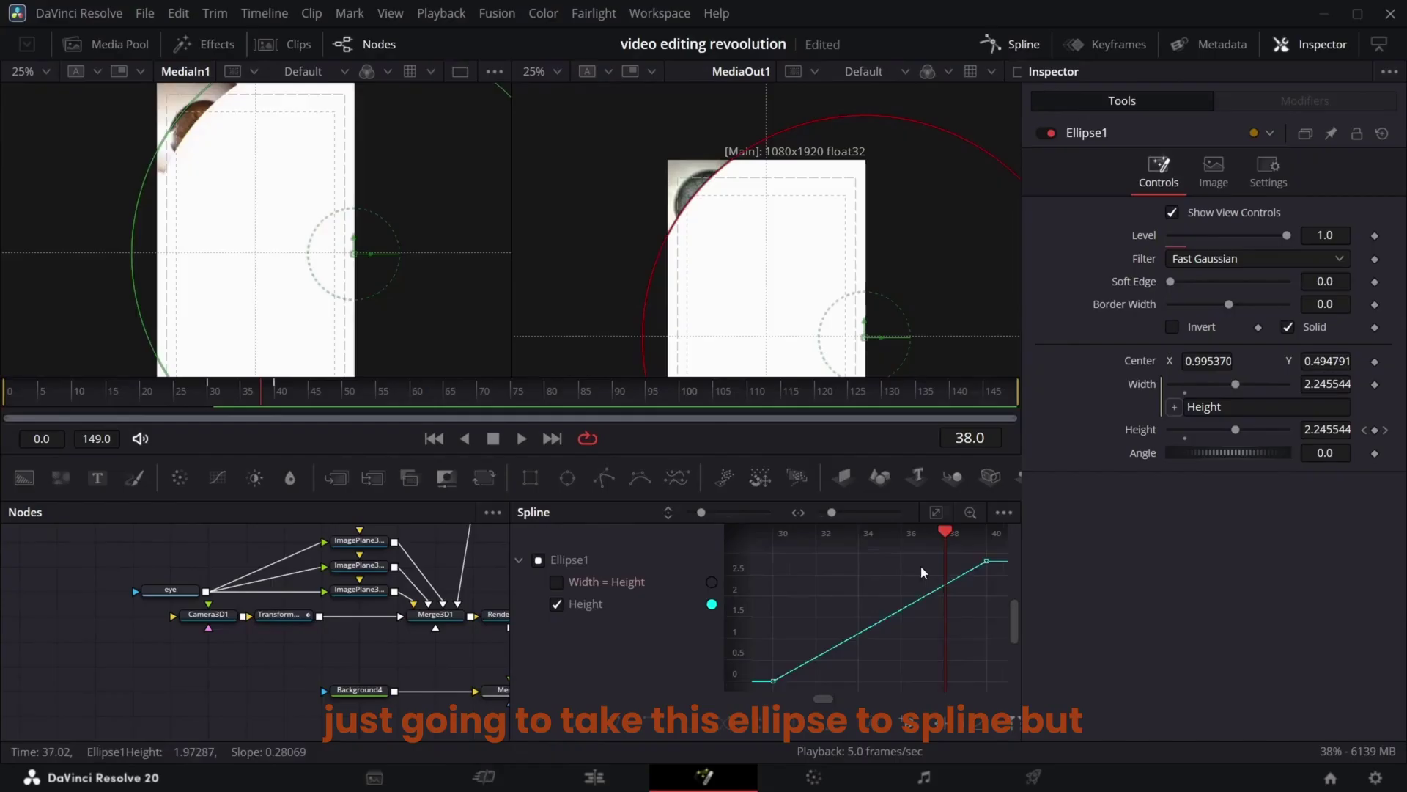
key(f)
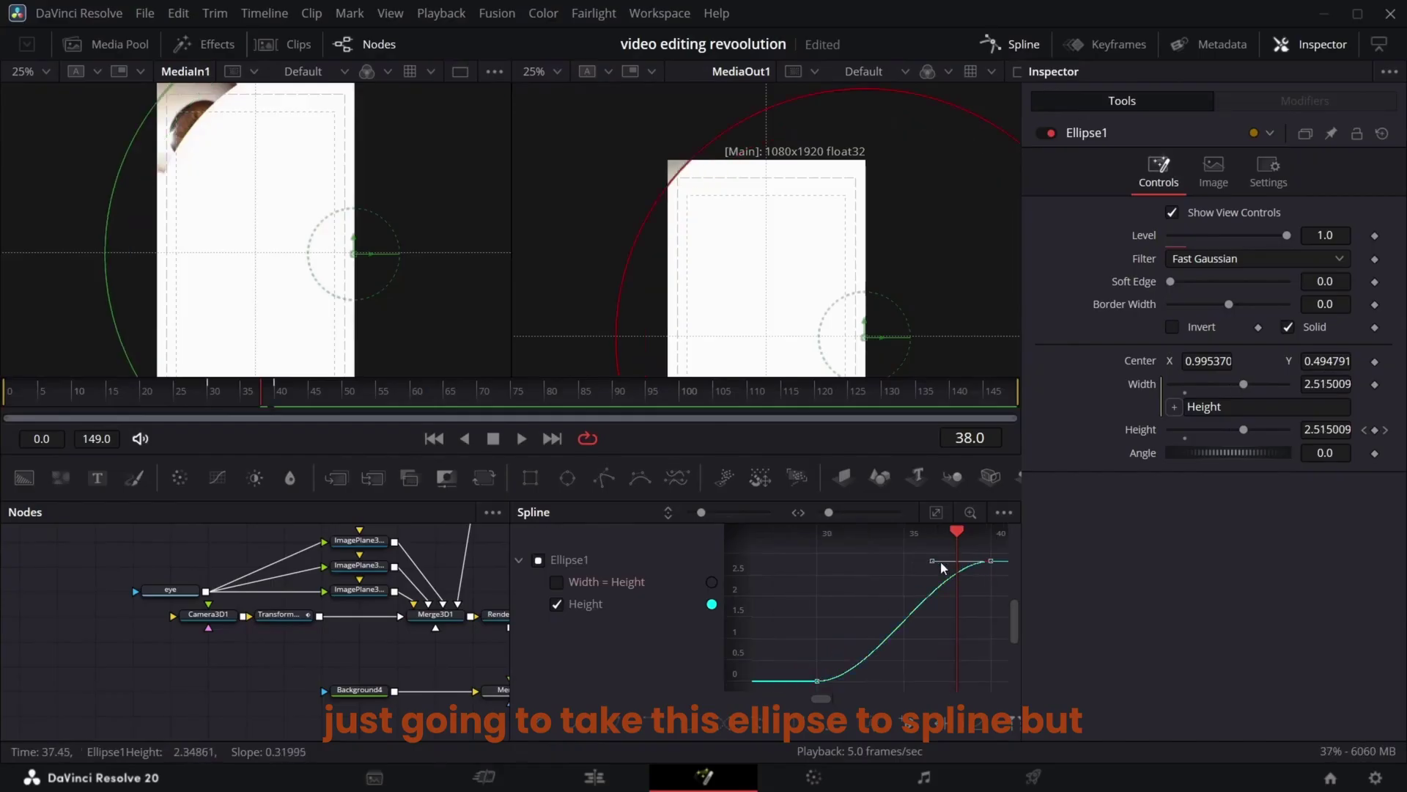
mouse_move(936, 562)
mouse_down()
mouse_move(979, 562)
mouse_move(932, 560)
mouse_up()
drag(875, 680, 950, 673)
scroll(733, 293, down, 4)
scroll(366, 293, up, 5)
scroll(697, 359, up, 3)
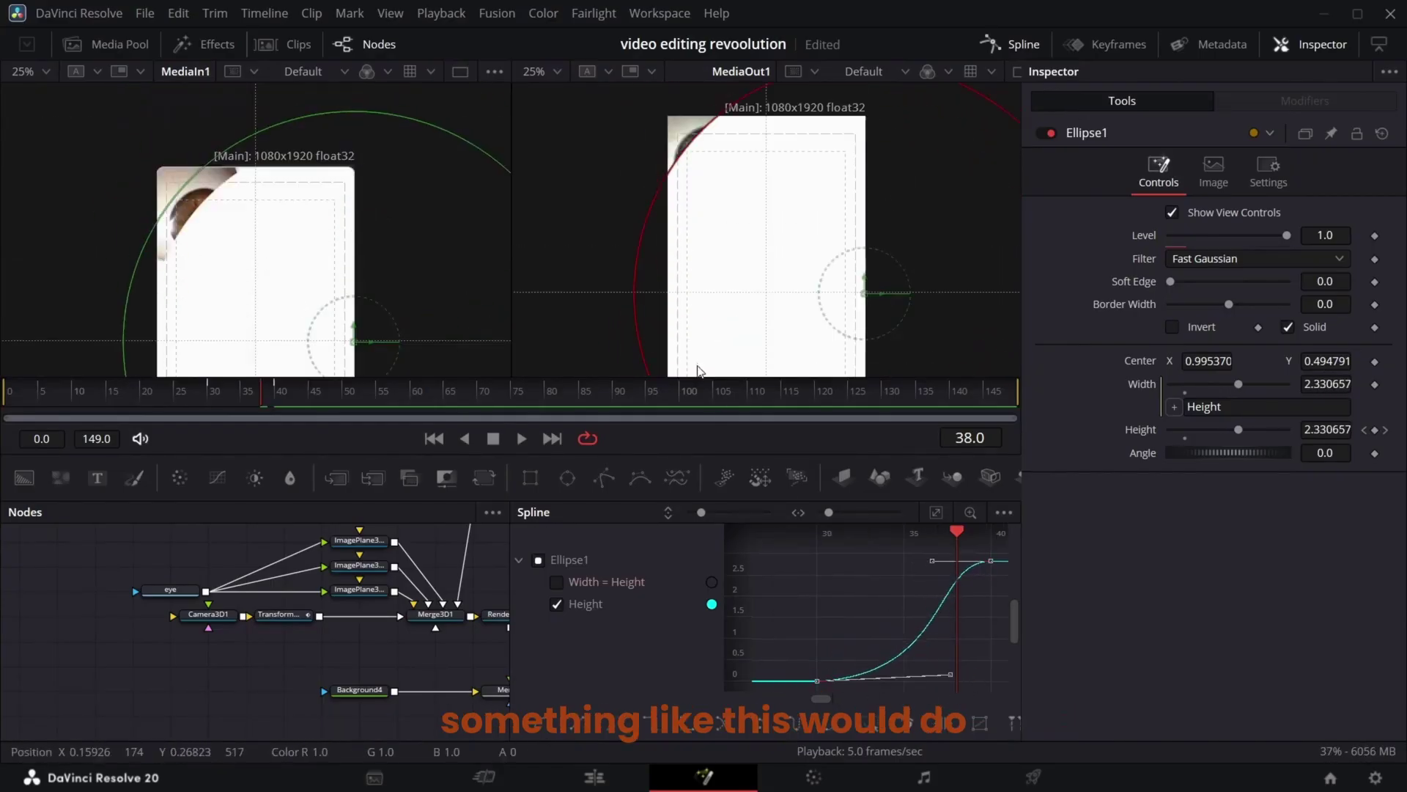
scroll(697, 359, down, 1)
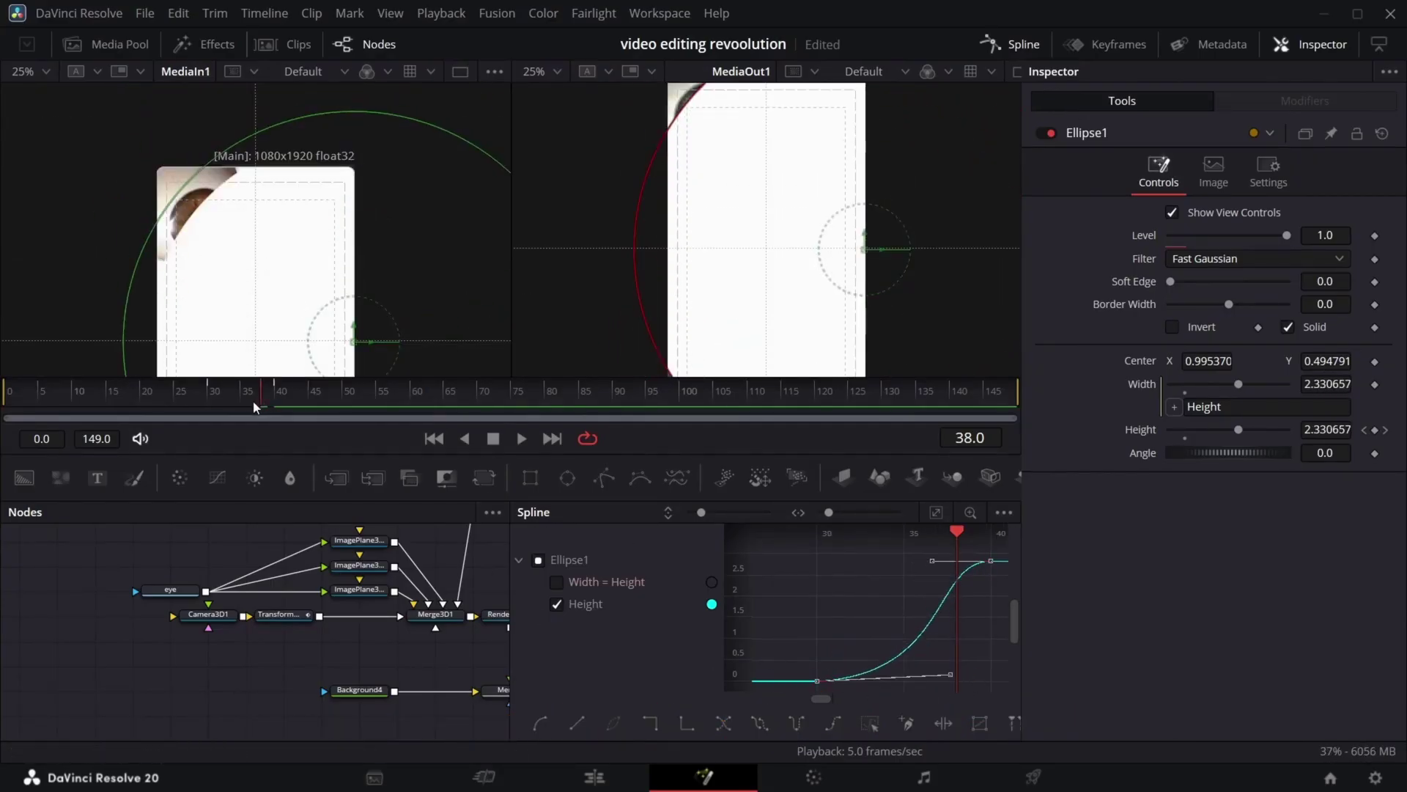
click(416, 404)
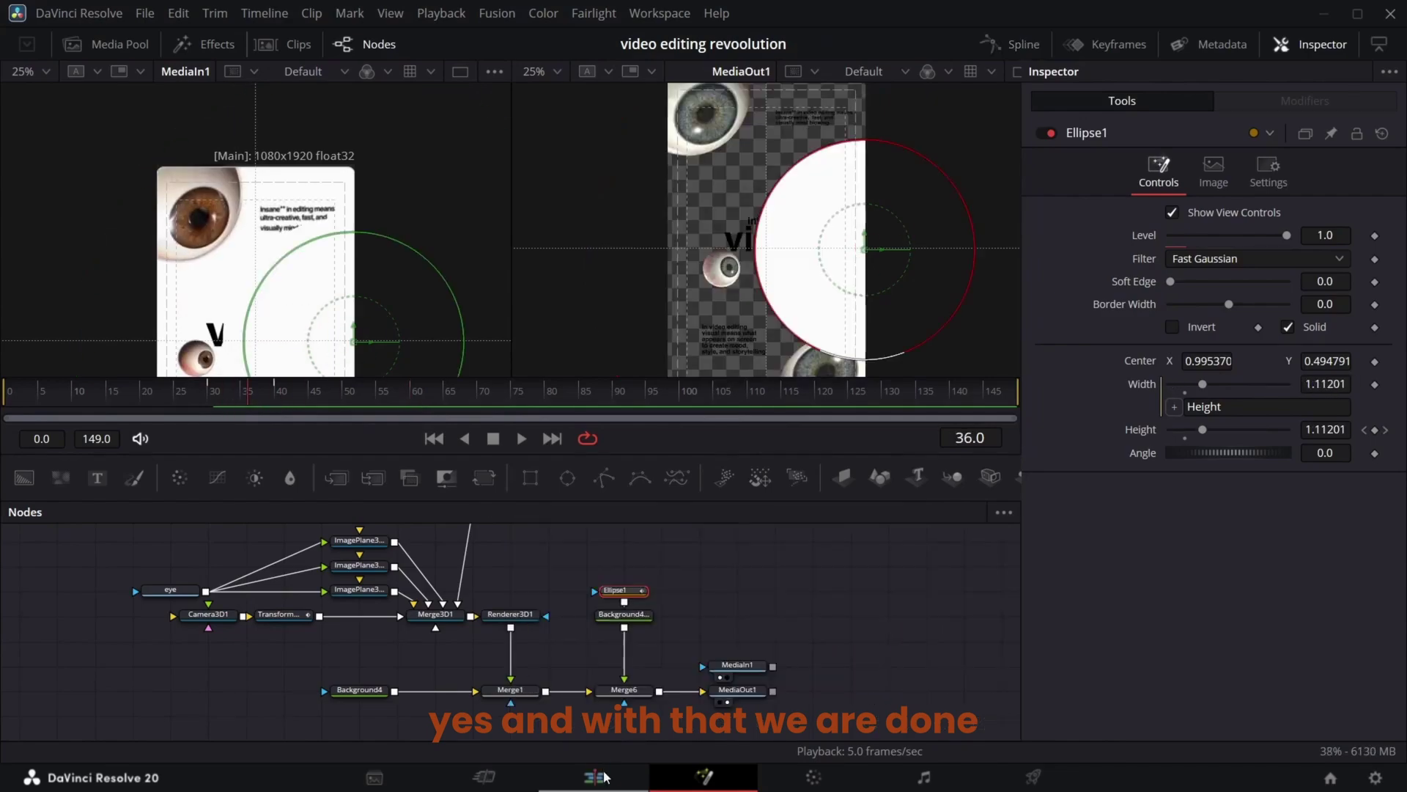
Switch to the Edit page, disable the reference video on V1, and enable the solid colour track V2
click(604, 775)
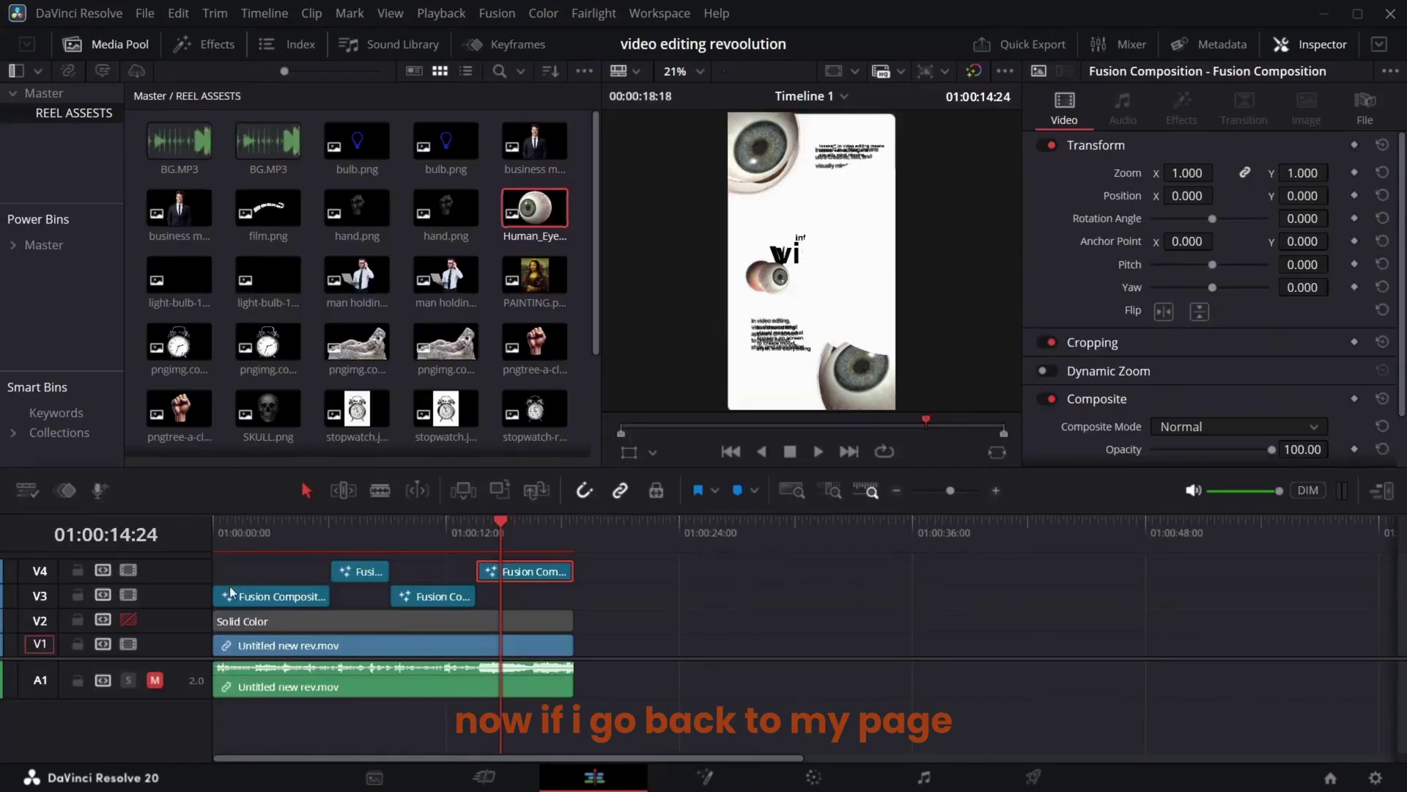
click(128, 643)
click(129, 619)
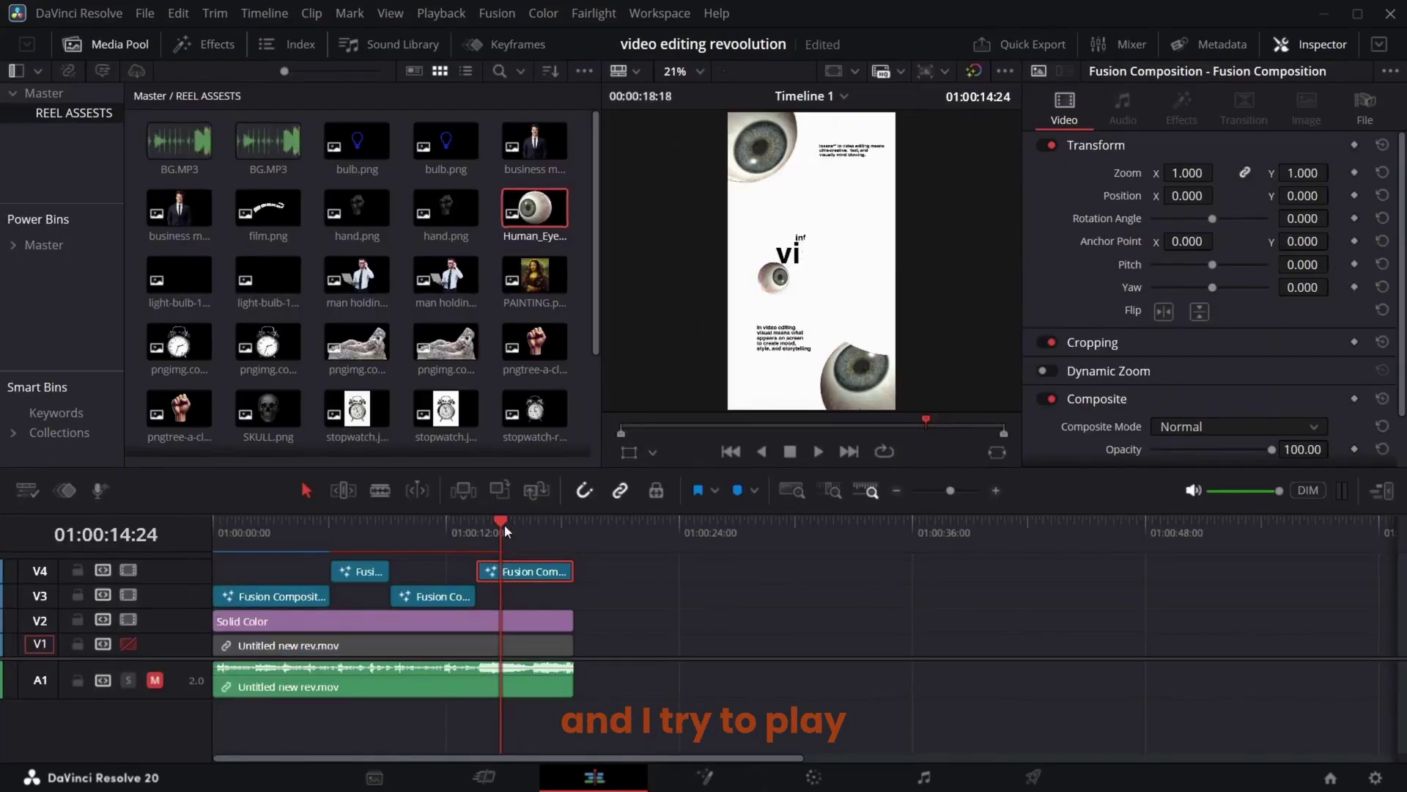
Enlarge the timeline viewer and play the finished reel from the beginning
drag(499, 523, 173, 593)
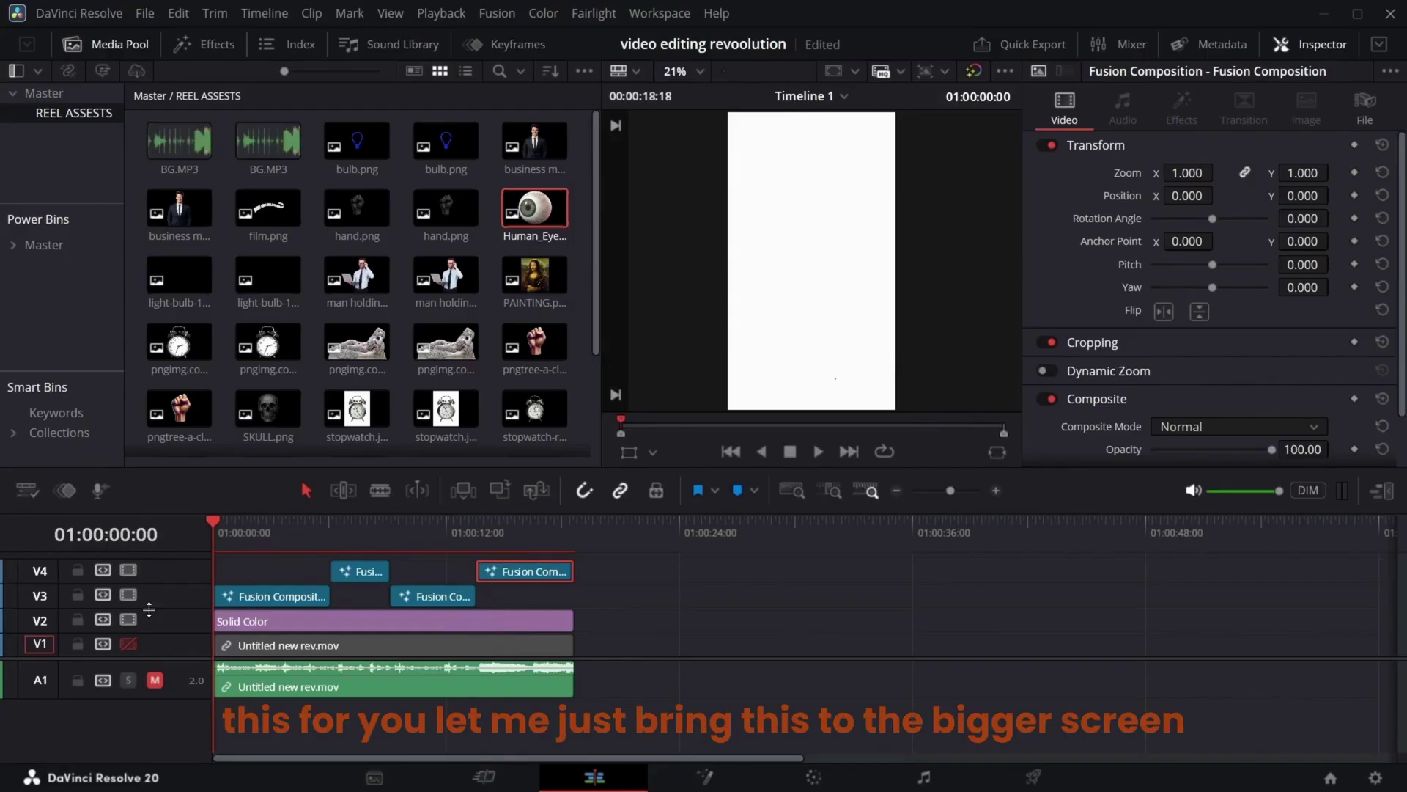
click(1380, 492)
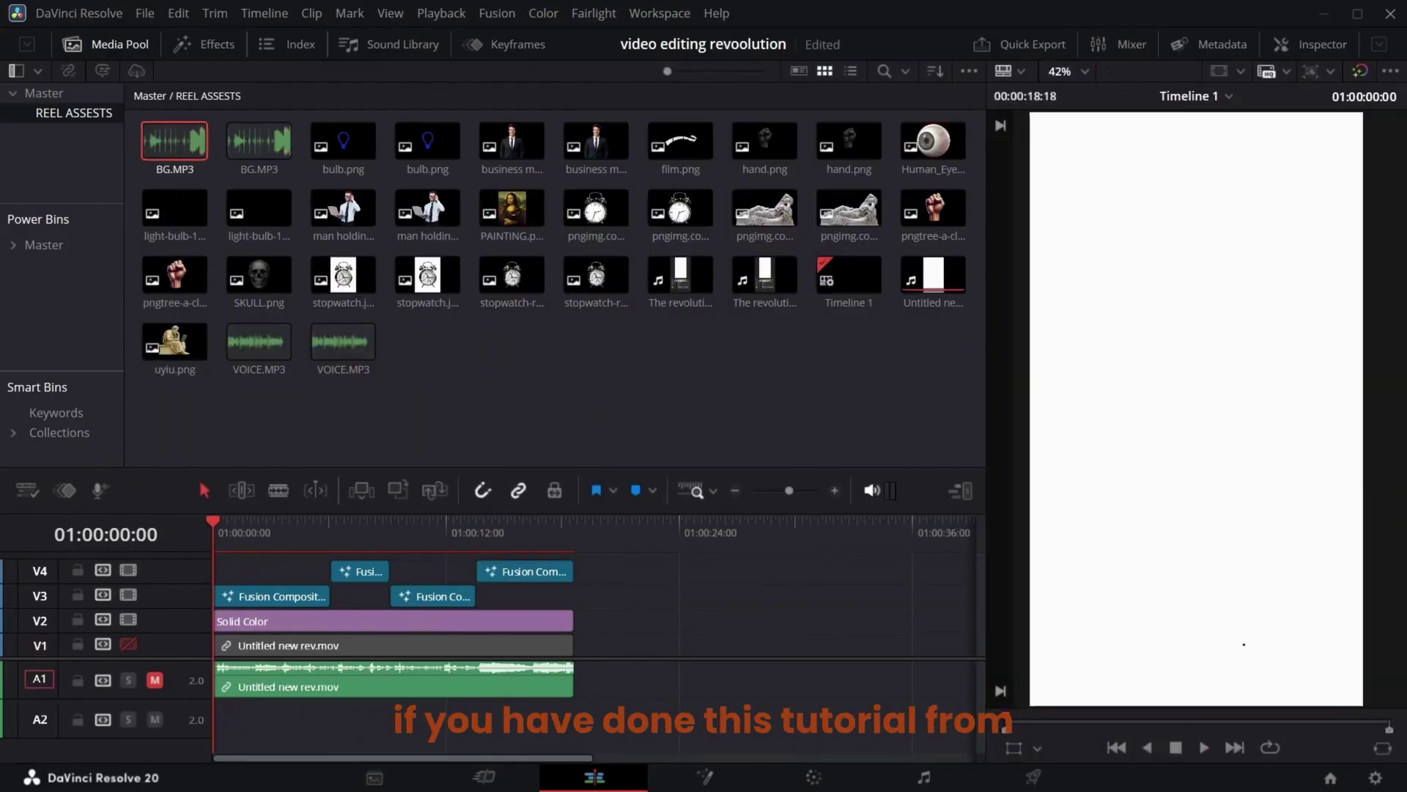
key(space)
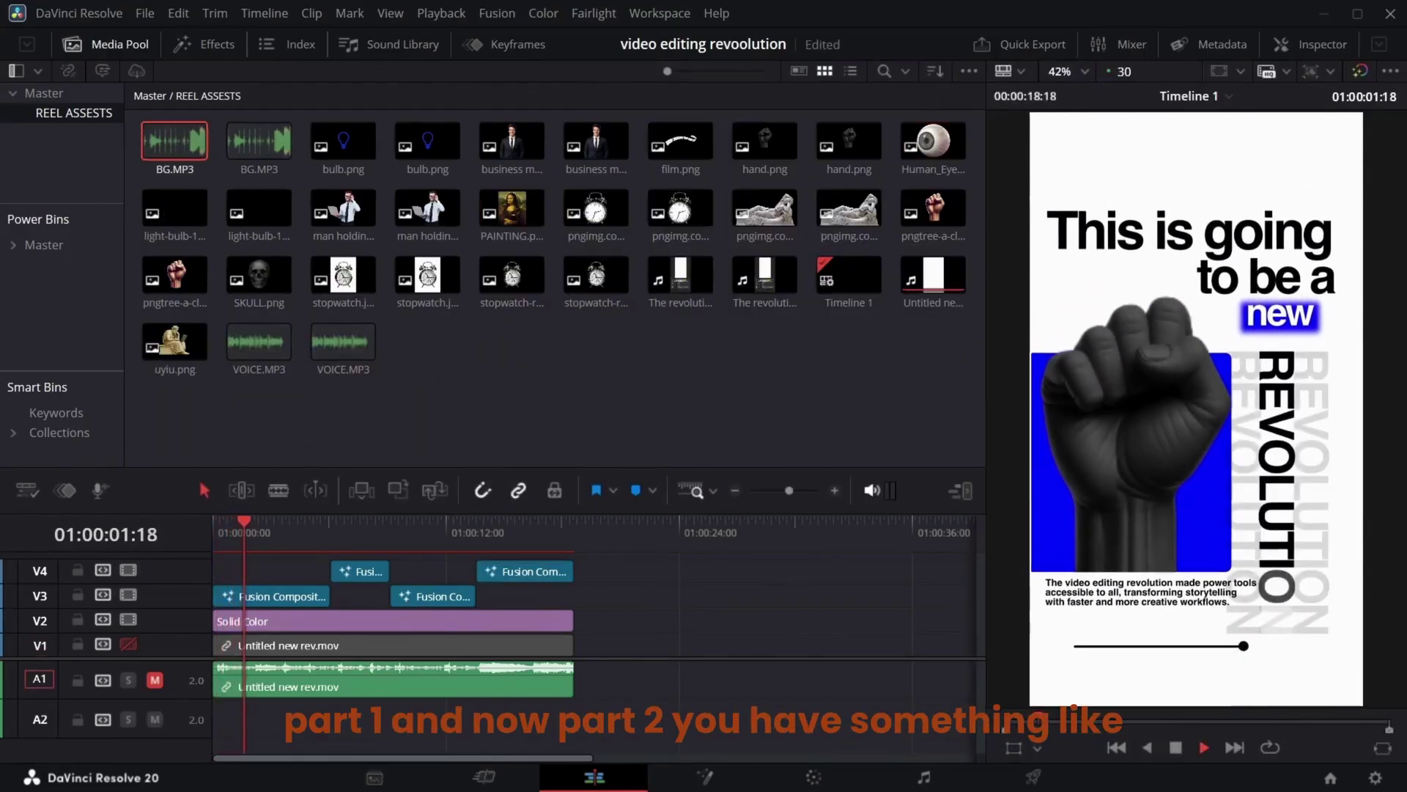